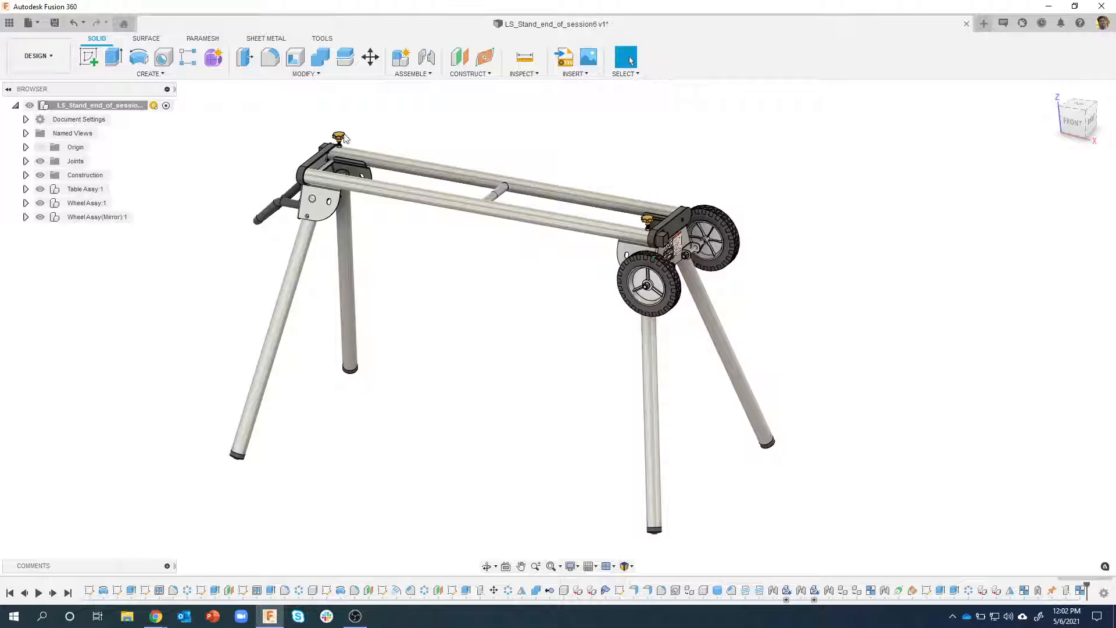
Create an internal component named Extension Arm and start a sketch in it on the vertical plane facing the stand's handle end
{"action": "middle_click_drag", "start_coordinate": [504, 166], "coordinate": [545, 323], "text": "shift"}
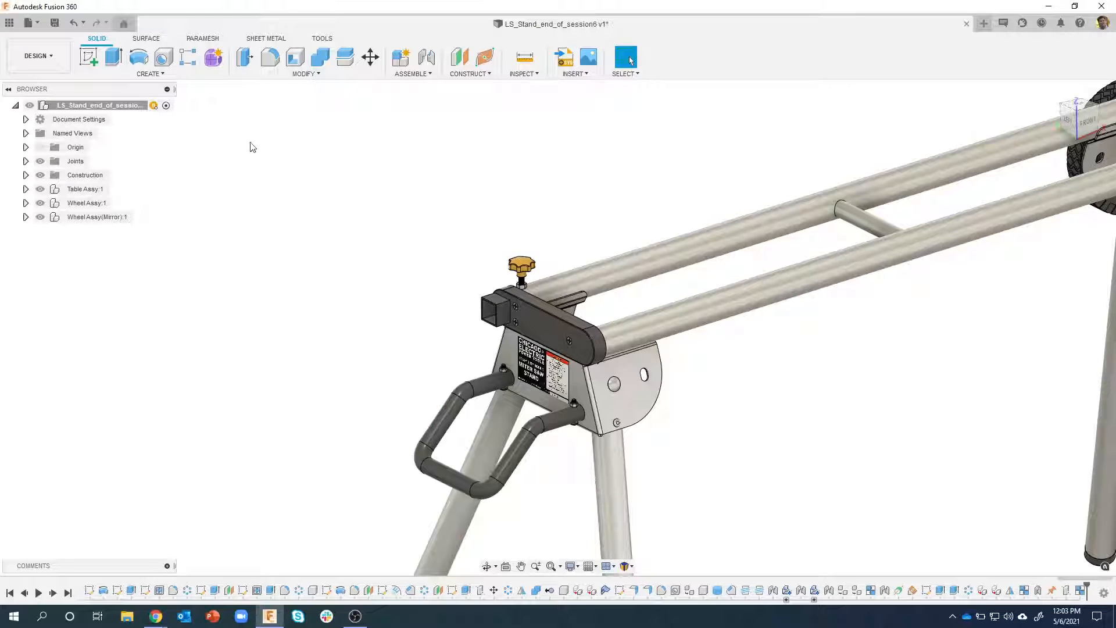
{"action": "right_click", "coordinate": [116, 108]}
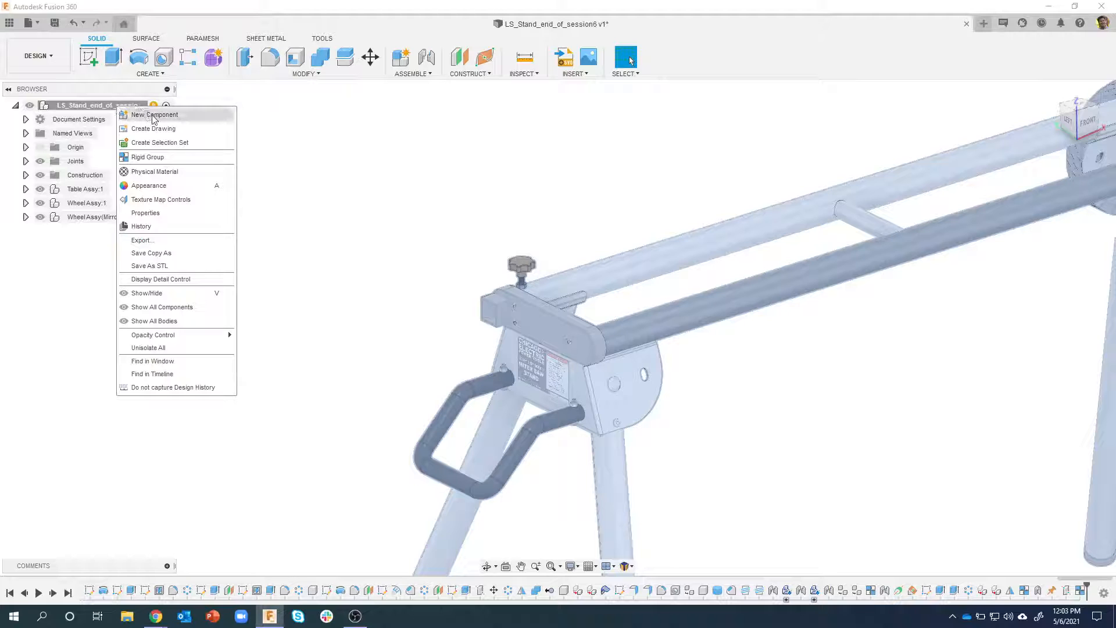
{"action": "left_click", "coordinate": [192, 118]}
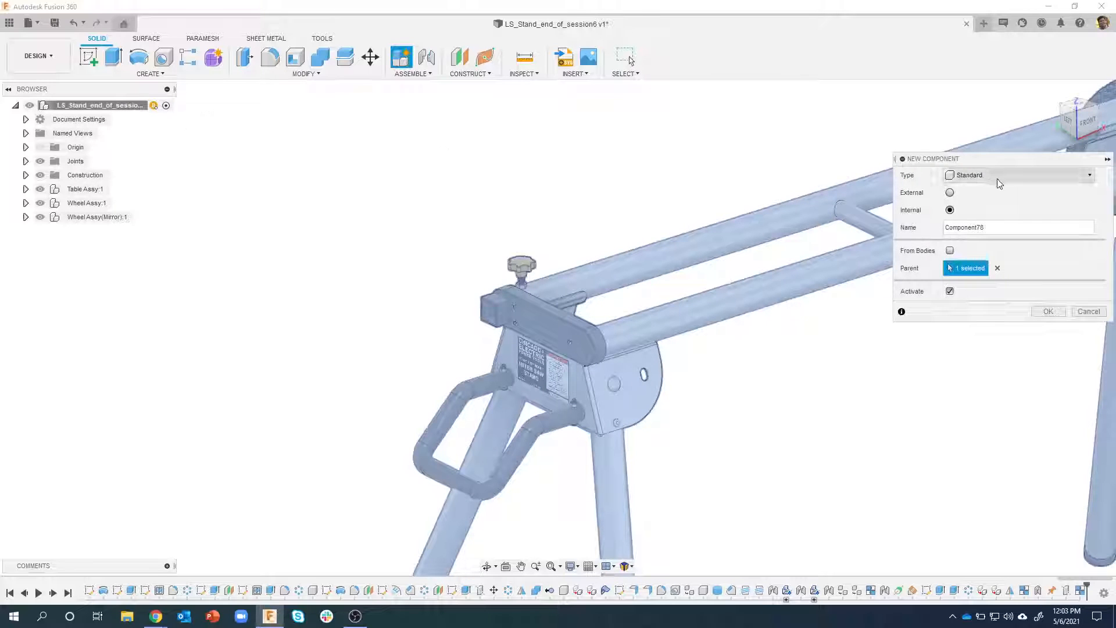
{"action": "left_click_drag", "start_coordinate": [996, 230], "coordinate": [937, 225]}
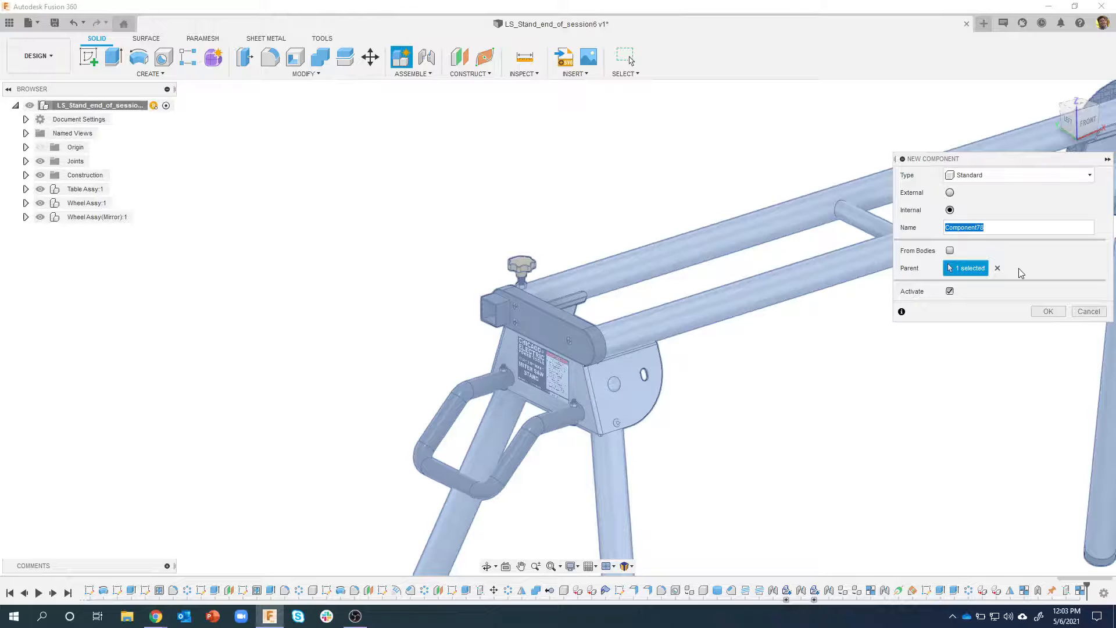
{"action": "type", "text": "Extension Arm"}
{"action": "key", "text": "Return"}
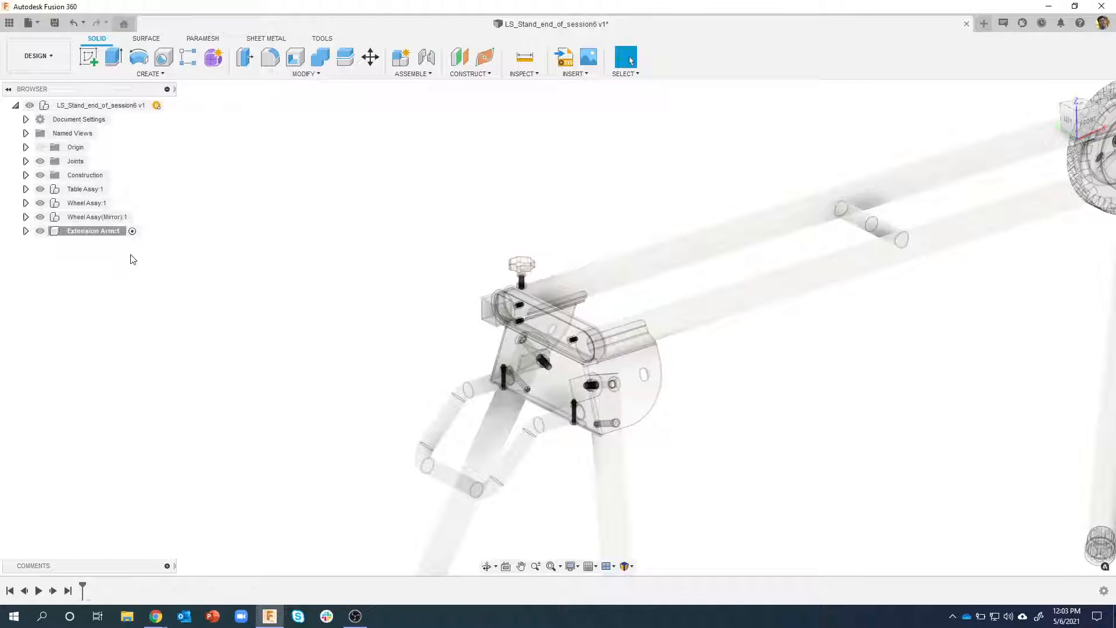
{"action": "left_click", "coordinate": [87, 58]}
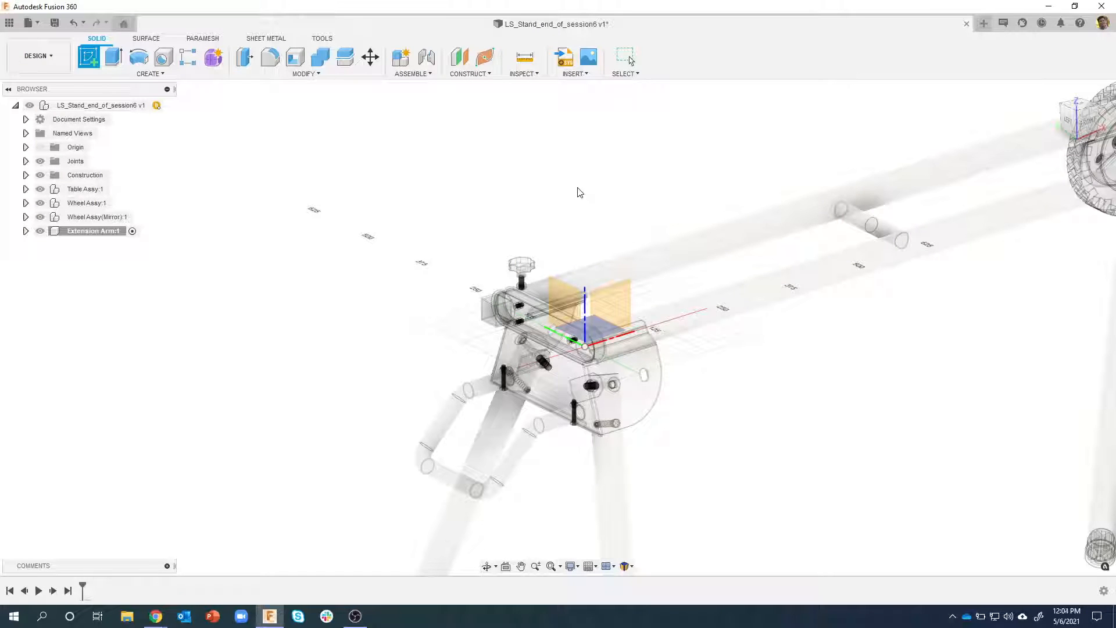
{"action": "left_click", "coordinate": [563, 290]}
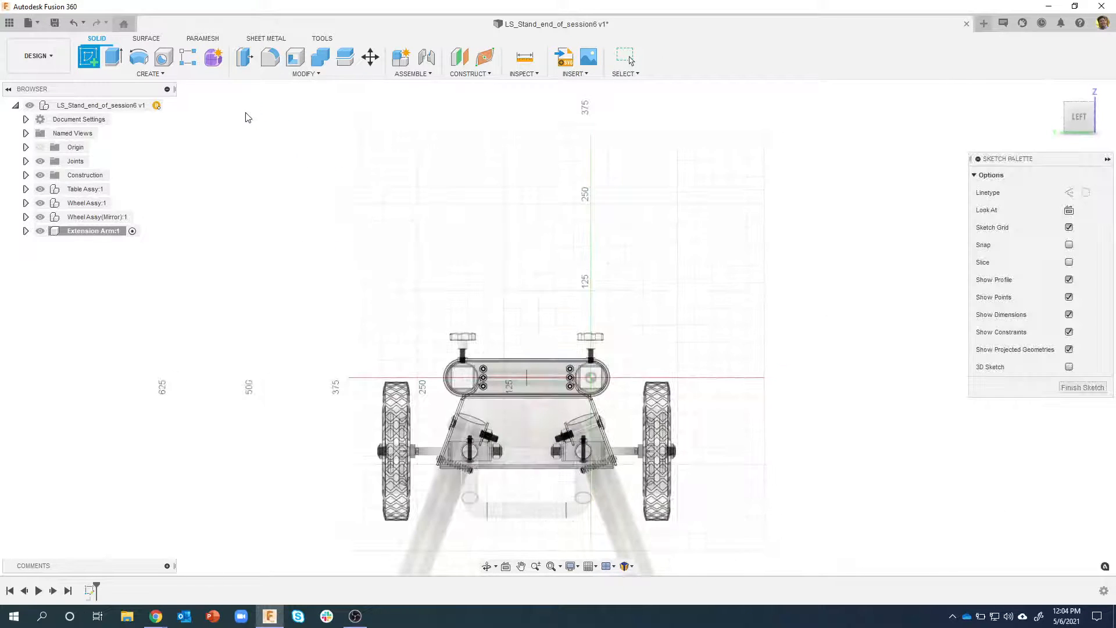
Try sketching a rectangle 30 mm high and 30 mm wide above the stand, and undo it
{"action": "left_click", "coordinate": [109, 61]}
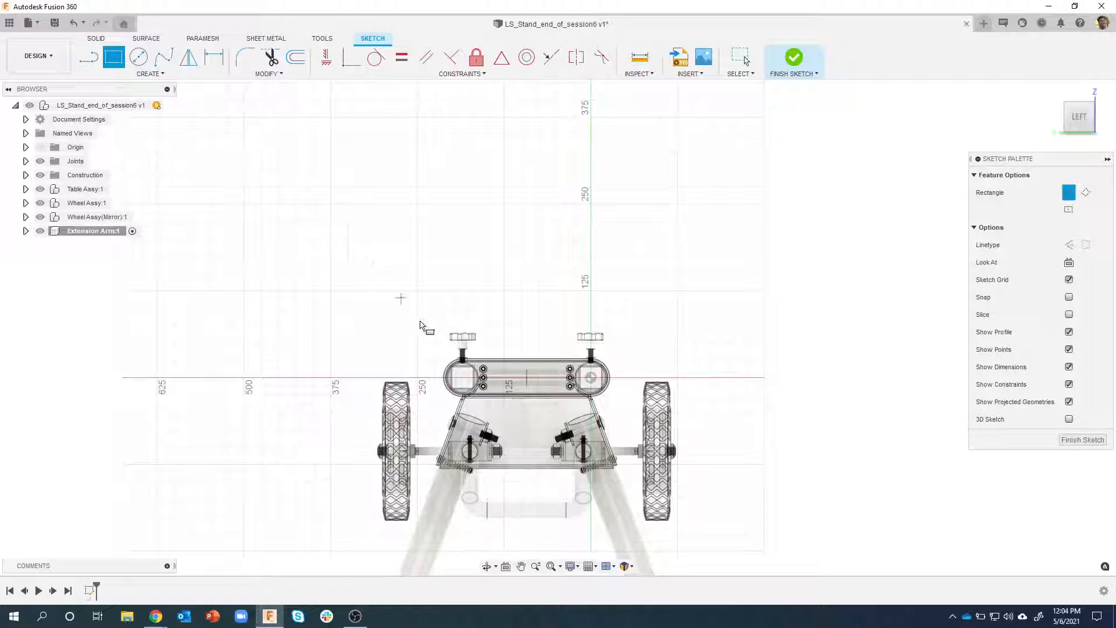
{"action": "left_click", "coordinate": [338, 217]}
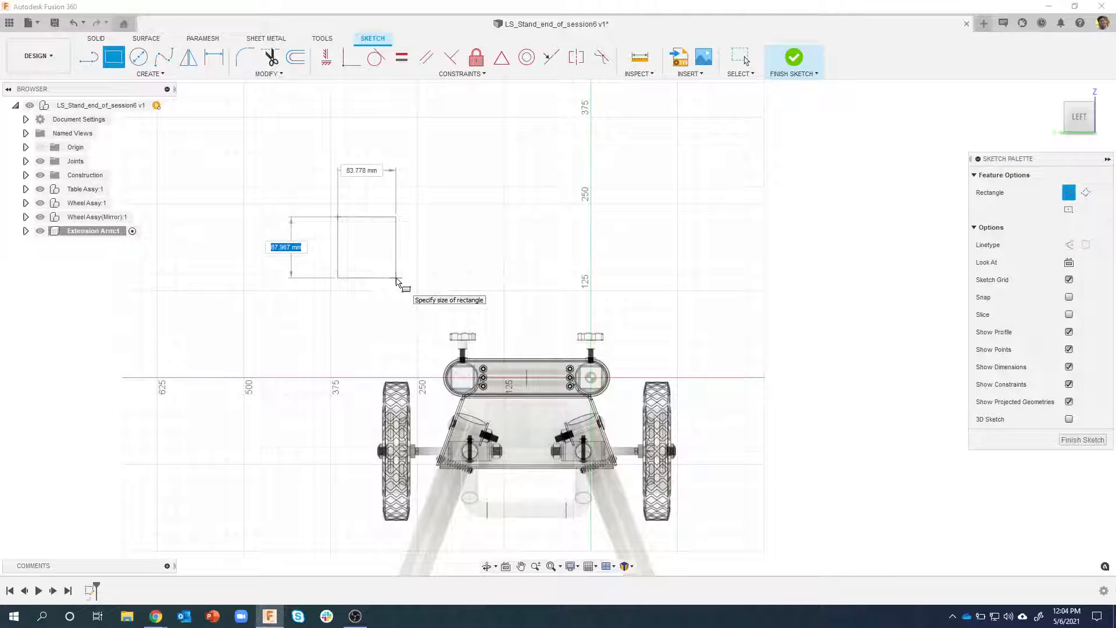
{"action": "type", "text": "30"}
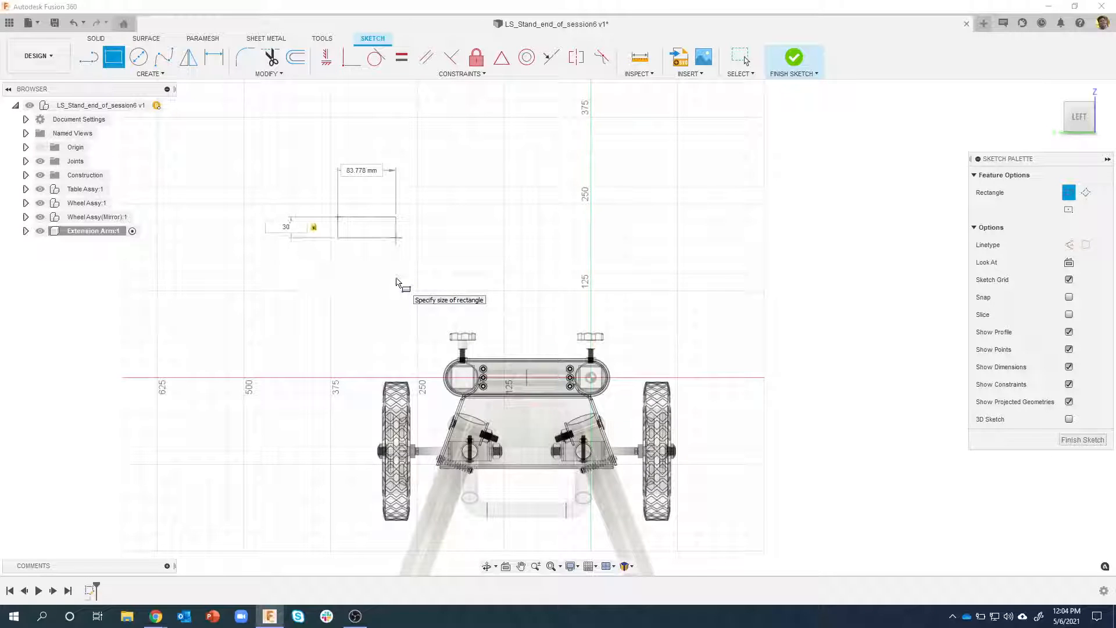
{"action": "key", "text": "Tab"}
{"action": "type", "text": "30"}
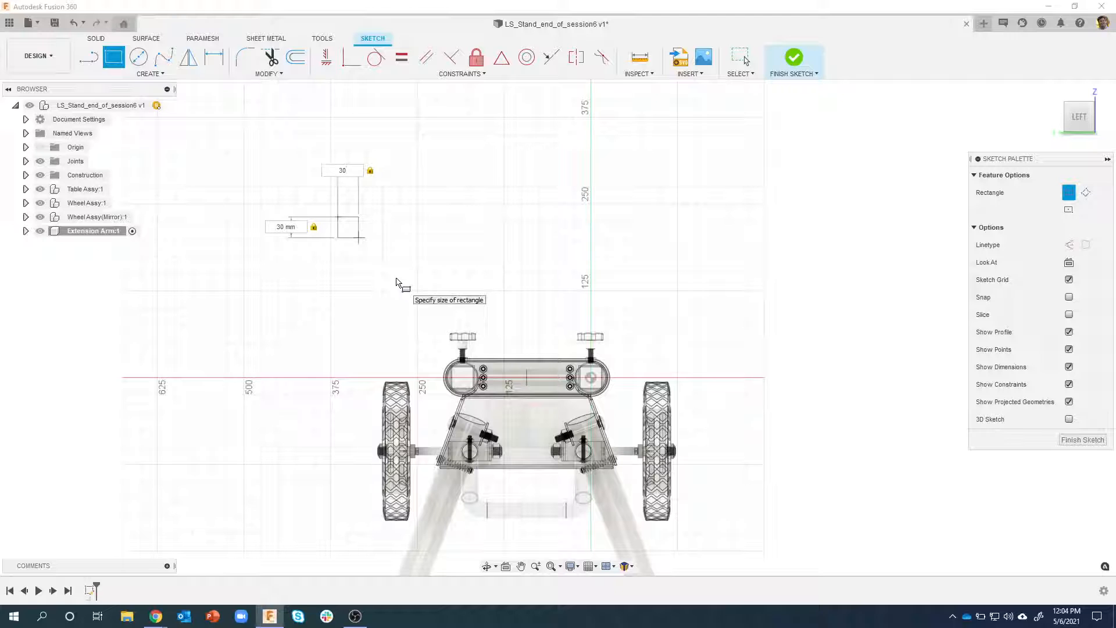
{"action": "key", "text": "Return"}
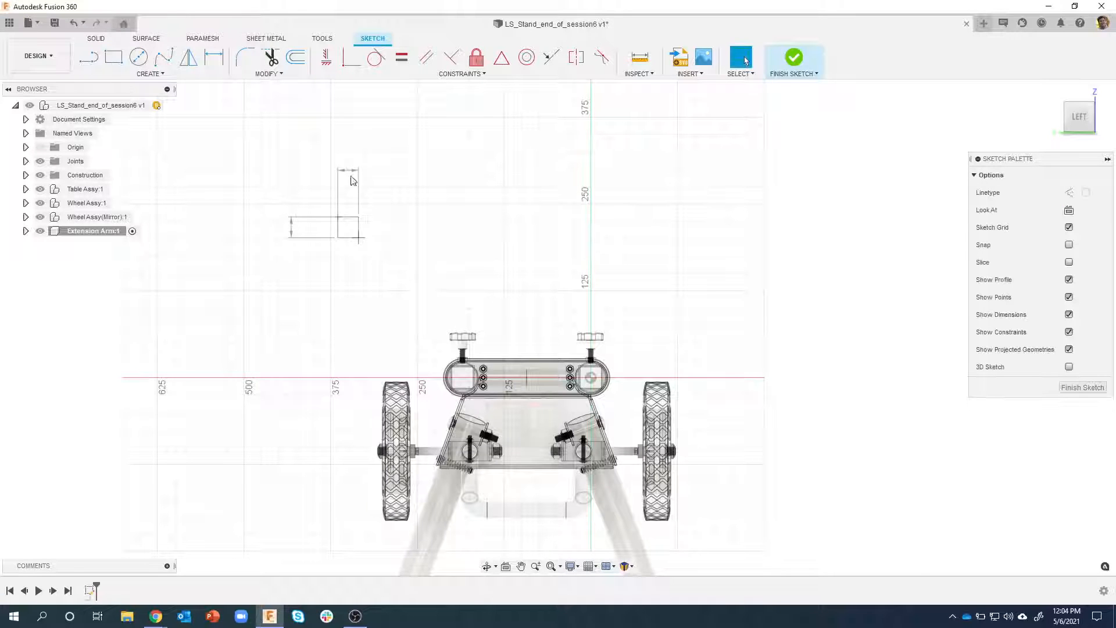
{"action": "scroll", "coordinate": [351, 180], "scroll_direction": "up", "scroll_amount": 5}
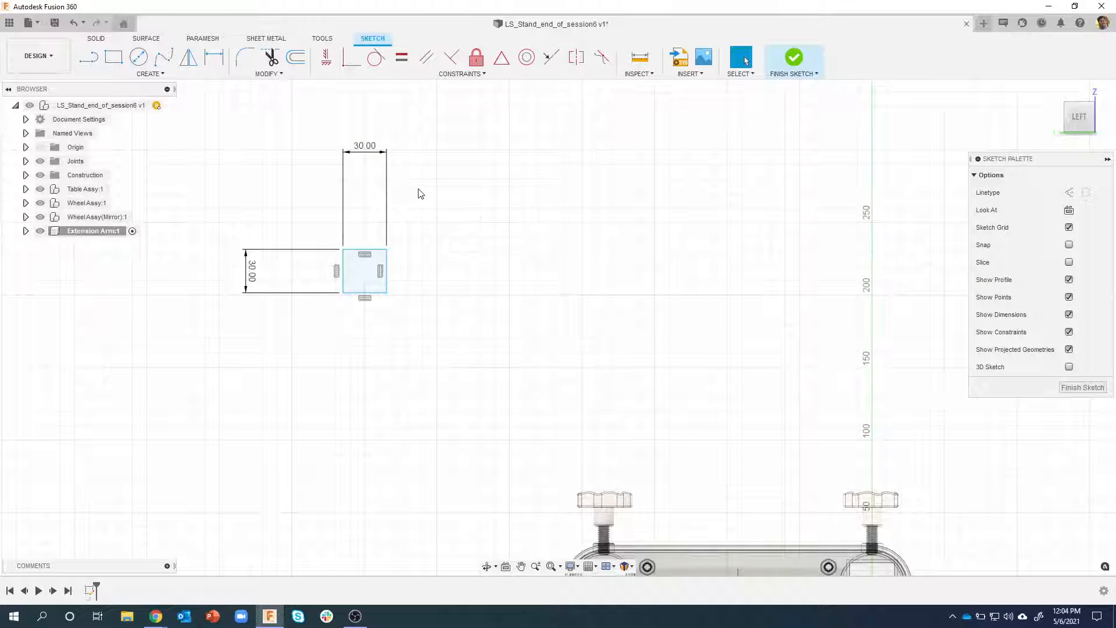
{"action": "key", "text": "ctrl+z"}
Sketch a two-point rectangle about 59 mm high in the empty area above the stand
{"action": "key", "text": "r"}
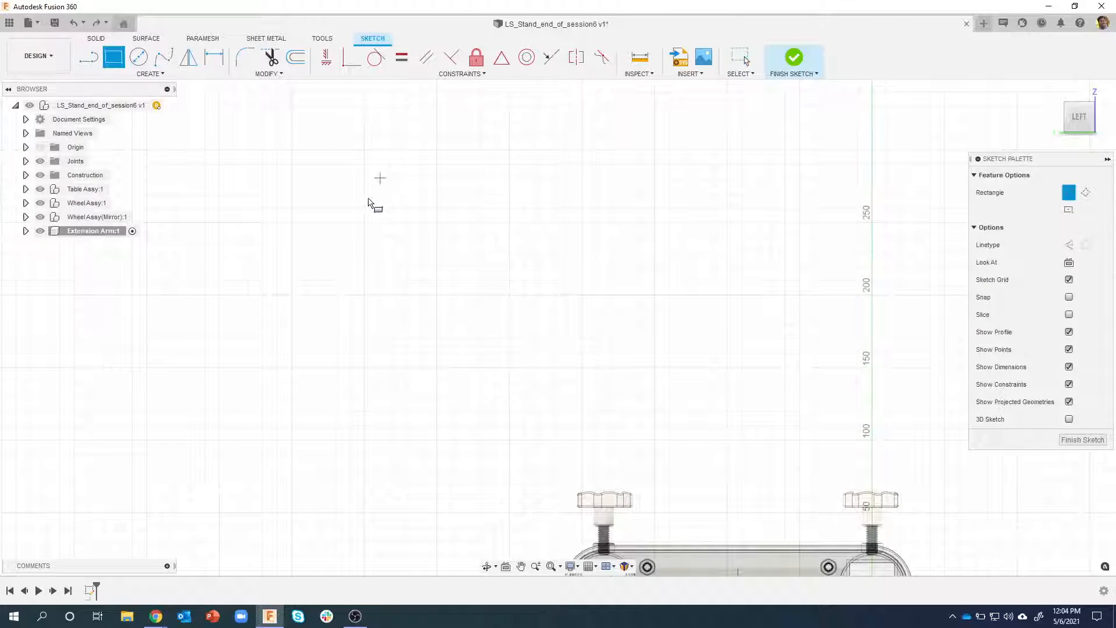
{"action": "left_click", "coordinate": [315, 185]}
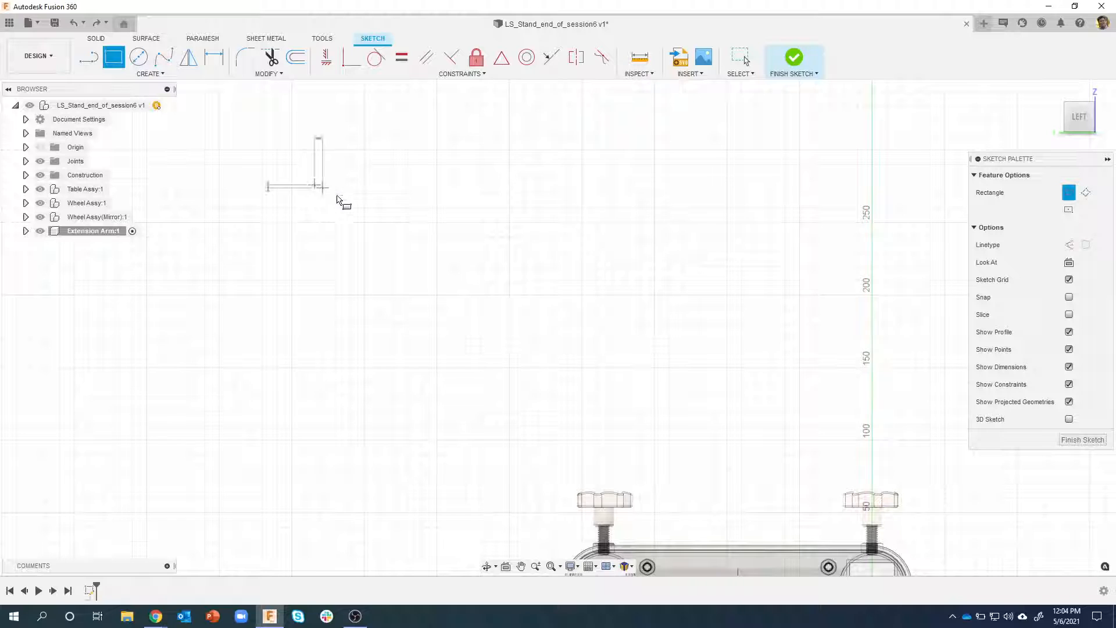
{"action": "left_click", "coordinate": [424, 278]}
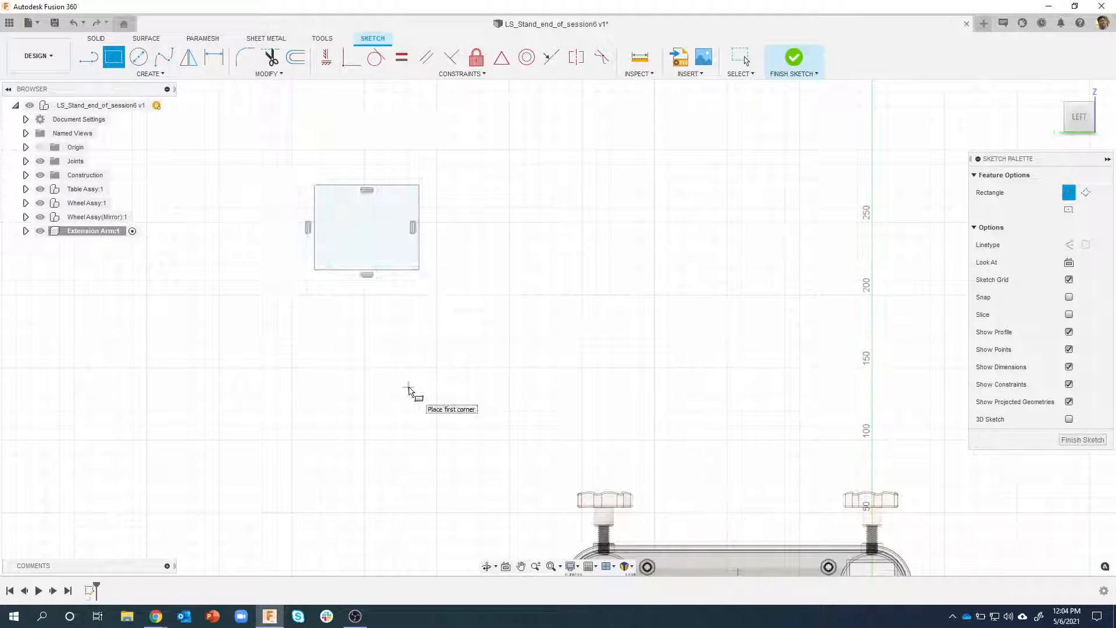
Dimension the left side of the rectangle at 30 mm
{"action": "key", "text": "d"}
{"action": "left_click", "coordinate": [314, 225]}
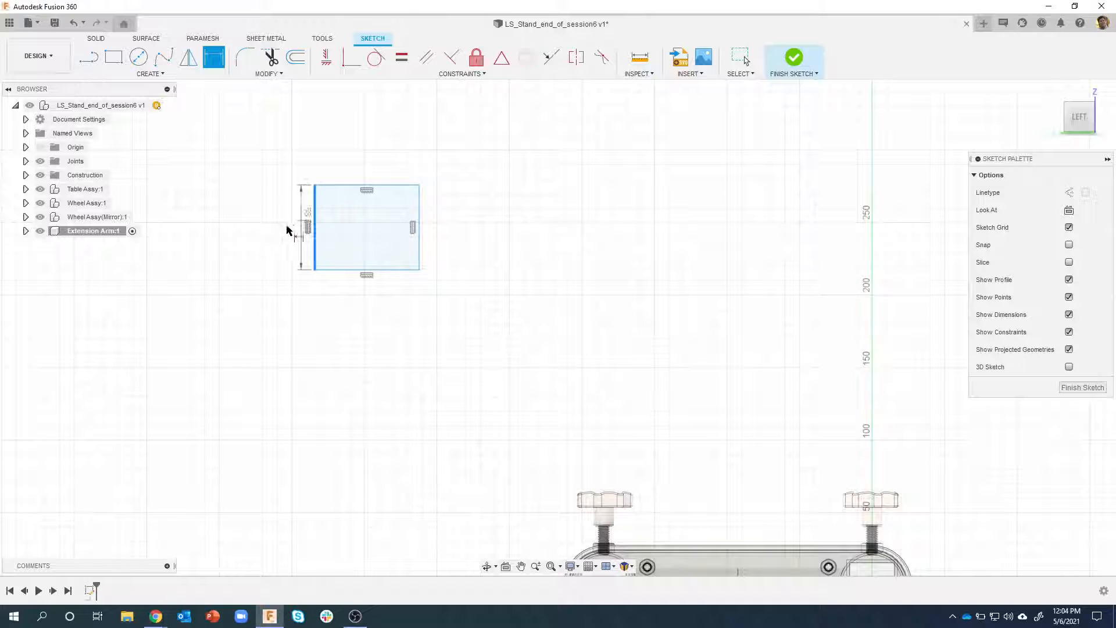
{"action": "left_click", "coordinate": [268, 235]}
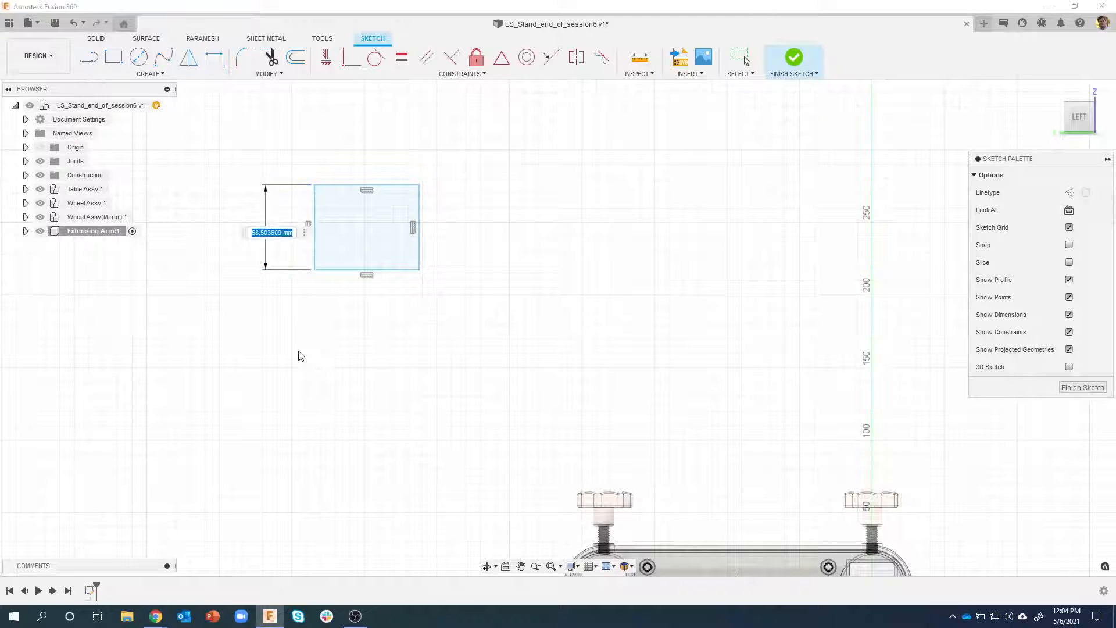
{"action": "type", "text": "30"}
{"action": "key", "text": "Return"}
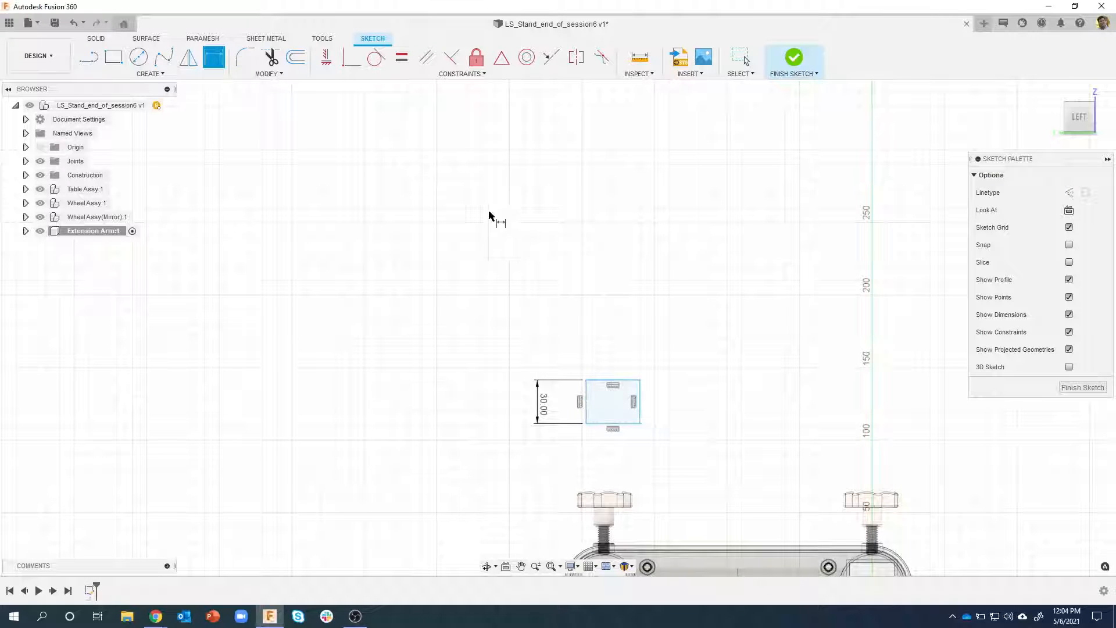
Apply an Equal constraint between the rectangle's left and upper sides to make it square
{"action": "left_click", "coordinate": [401, 57]}
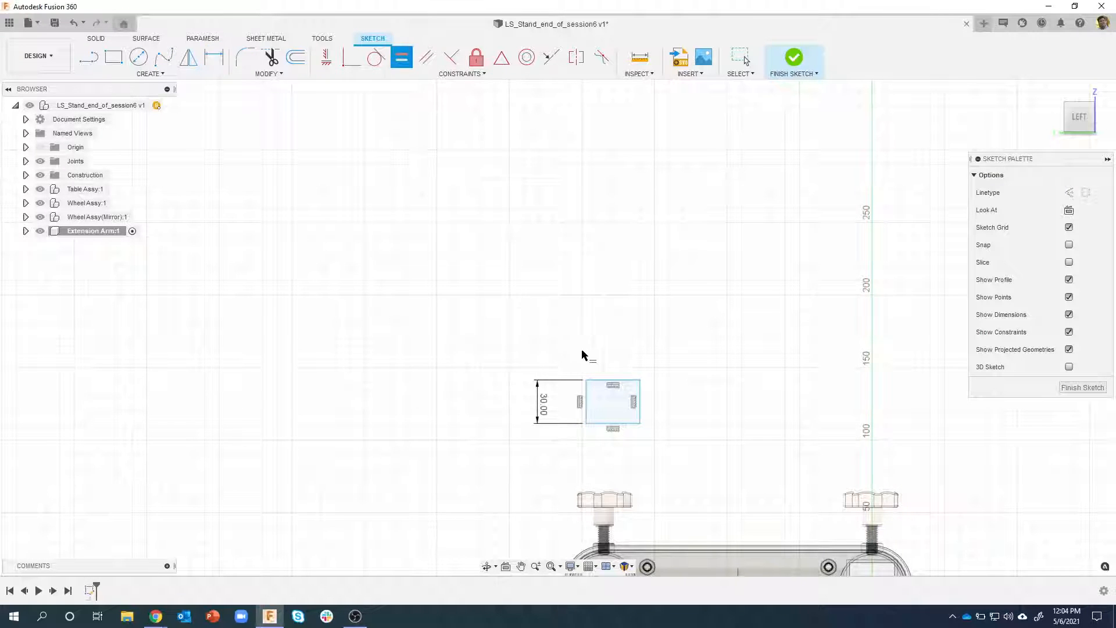
{"action": "left_click", "coordinate": [586, 402]}
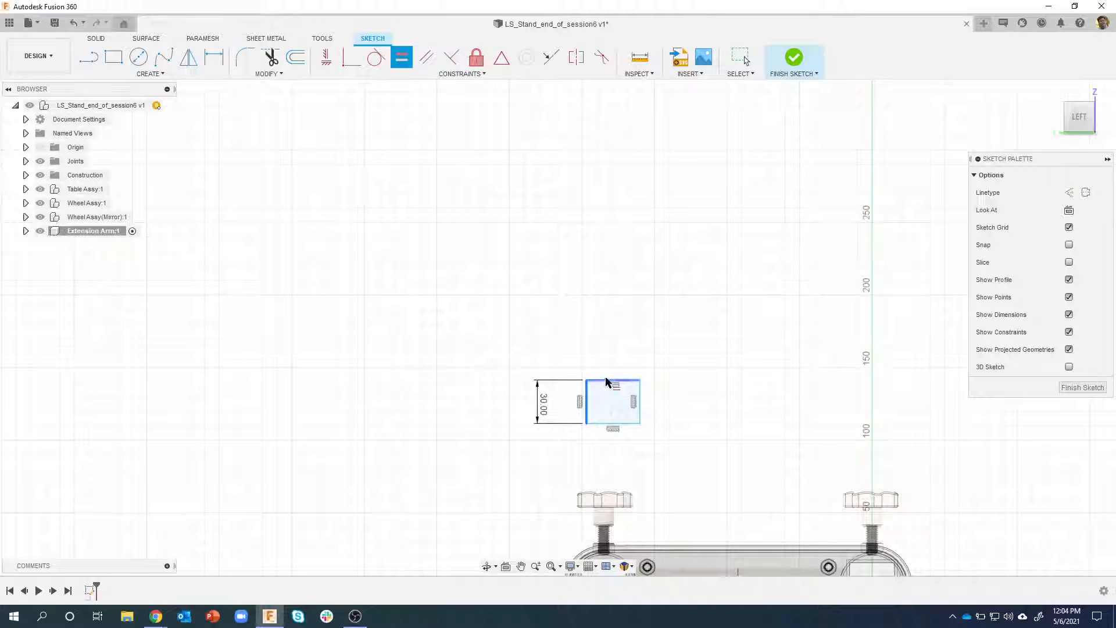
{"action": "left_click", "coordinate": [606, 382]}
{"action": "scroll", "coordinate": [631, 372], "scroll_direction": "up", "scroll_amount": 3}
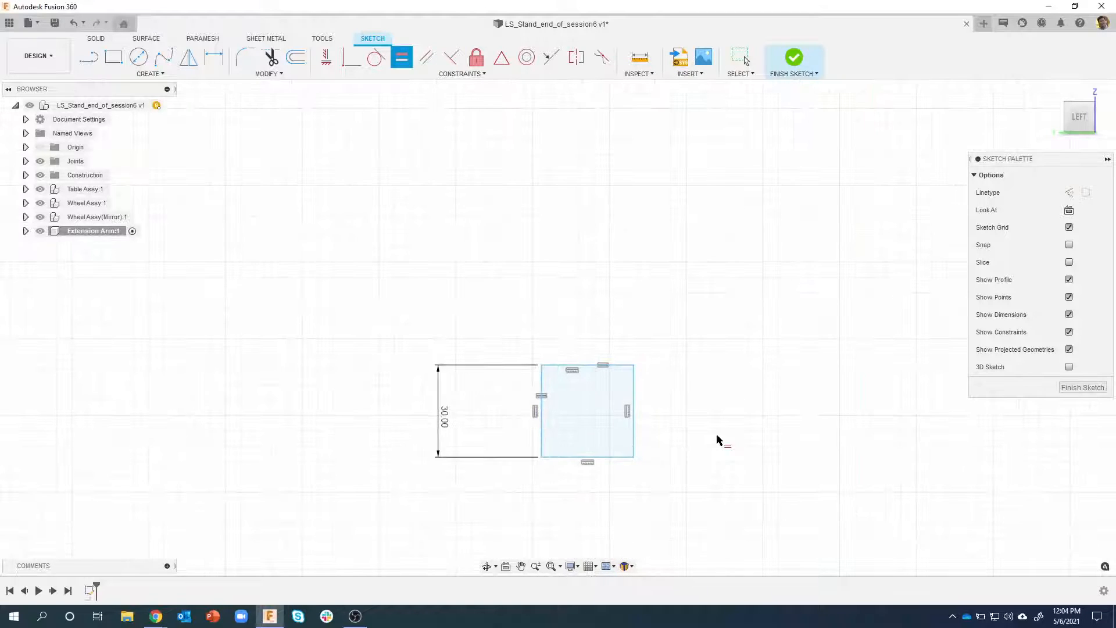
{"action": "middle_click_drag", "start_coordinate": [717, 440], "coordinate": [653, 324]}
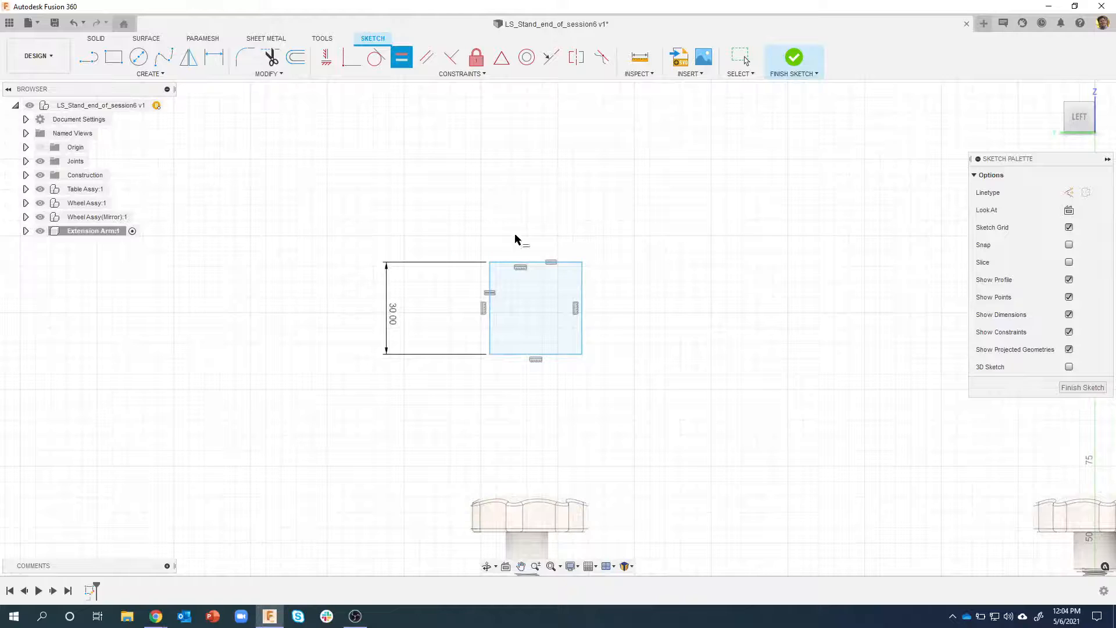
{"action": "key", "text": "Escape"}
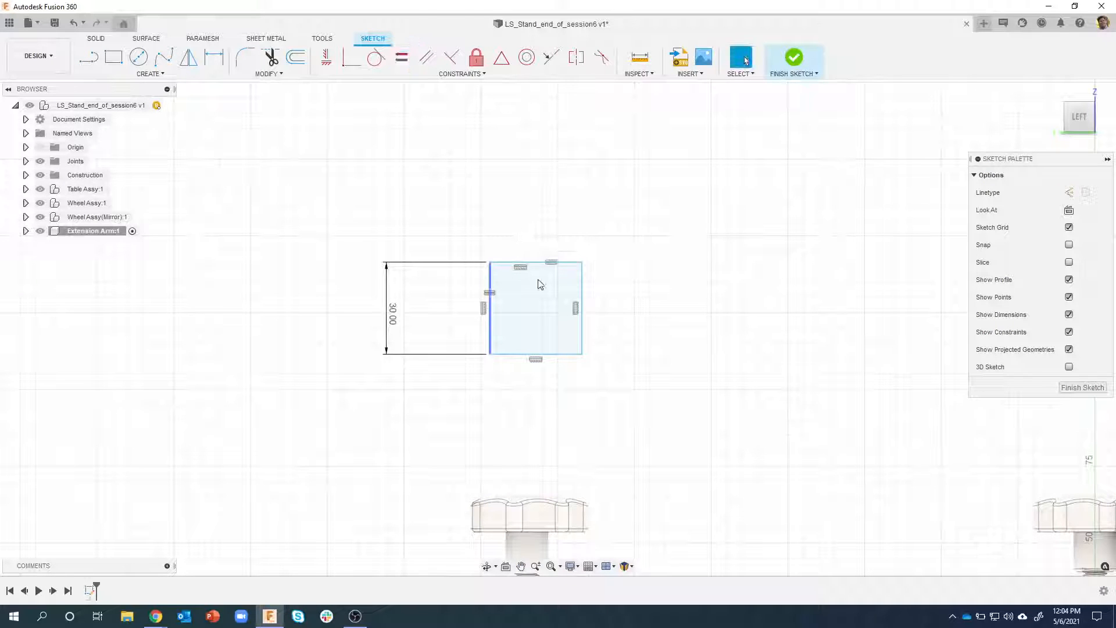
{"action": "left_click", "coordinate": [558, 351]}
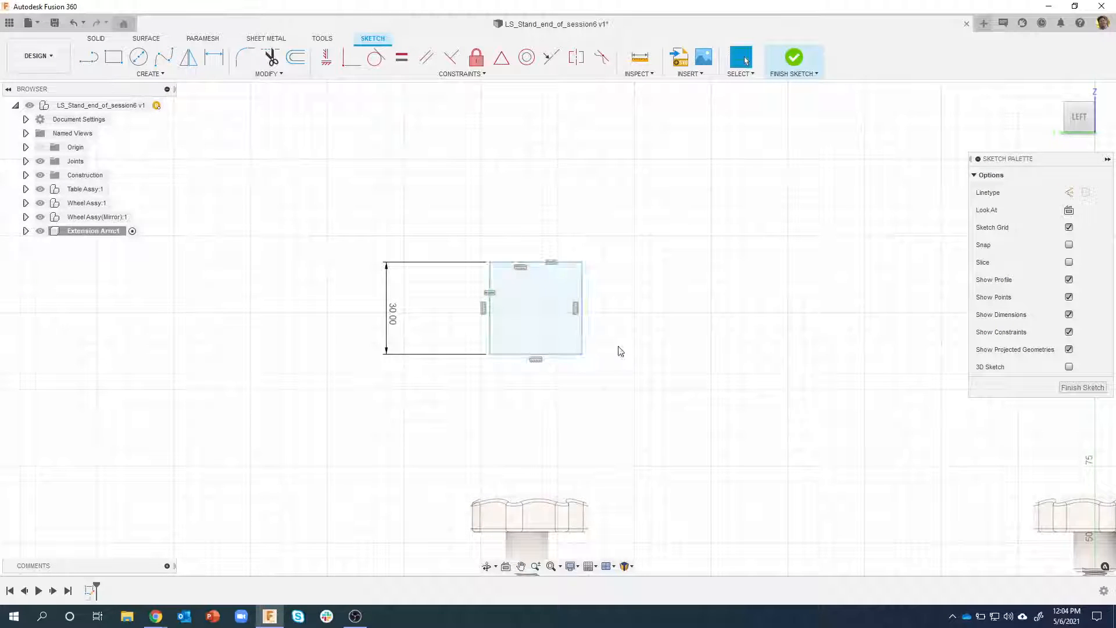
Try a value of 50 mm for the square's height dimension, and undo the change
{"action": "double_click", "coordinate": [393, 314]}
{"action": "type", "text": "5"}
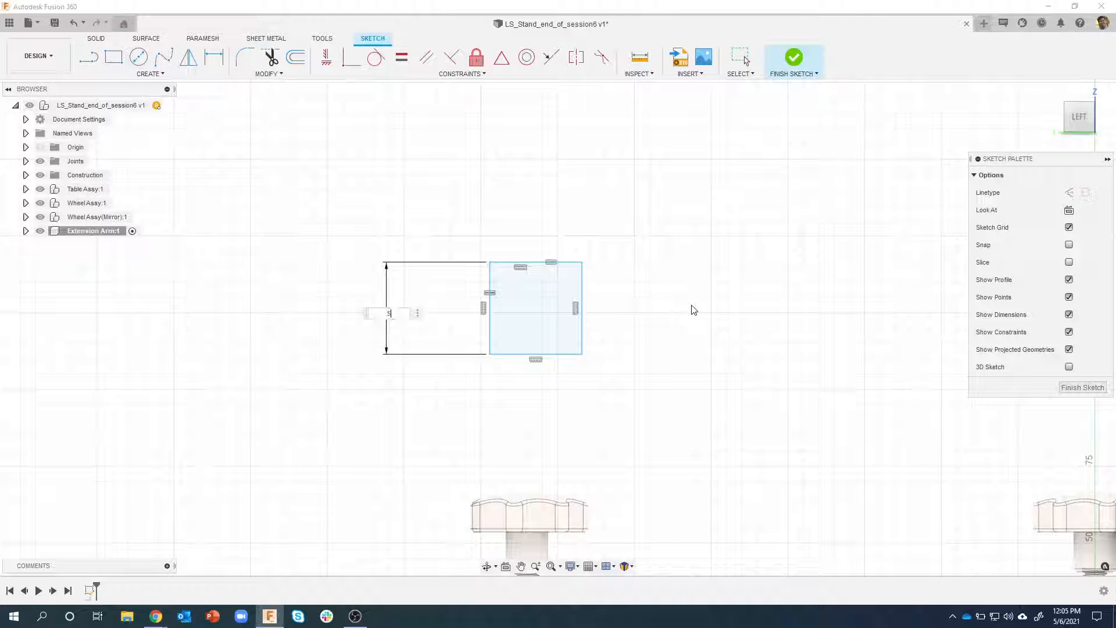
{"action": "type", "text": "0"}
{"action": "key", "text": "Return"}
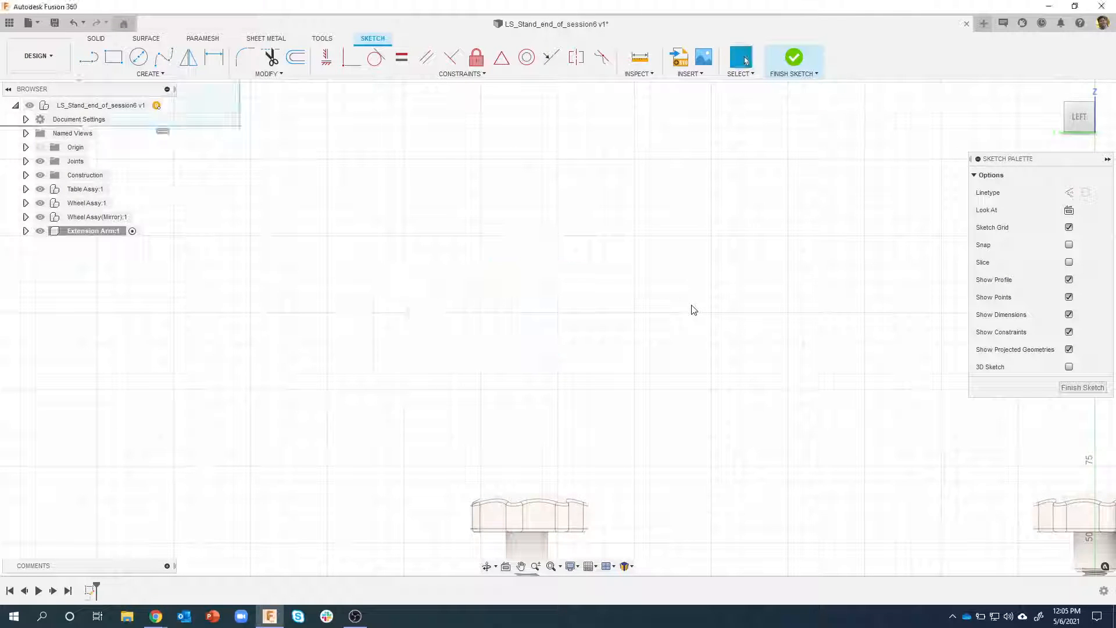
{"action": "scroll", "coordinate": [465, 282], "scroll_direction": "down", "scroll_amount": 3}
{"action": "middle_click_drag", "start_coordinate": [458, 256], "coordinate": [600, 393]}
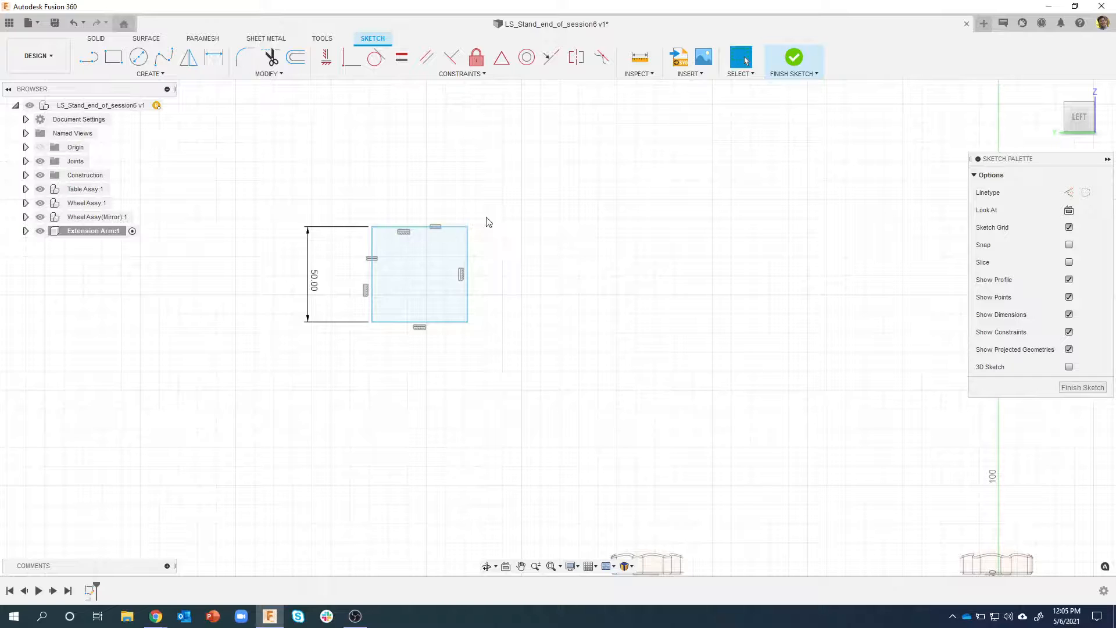
{"action": "key", "text": "ctrl+z"}
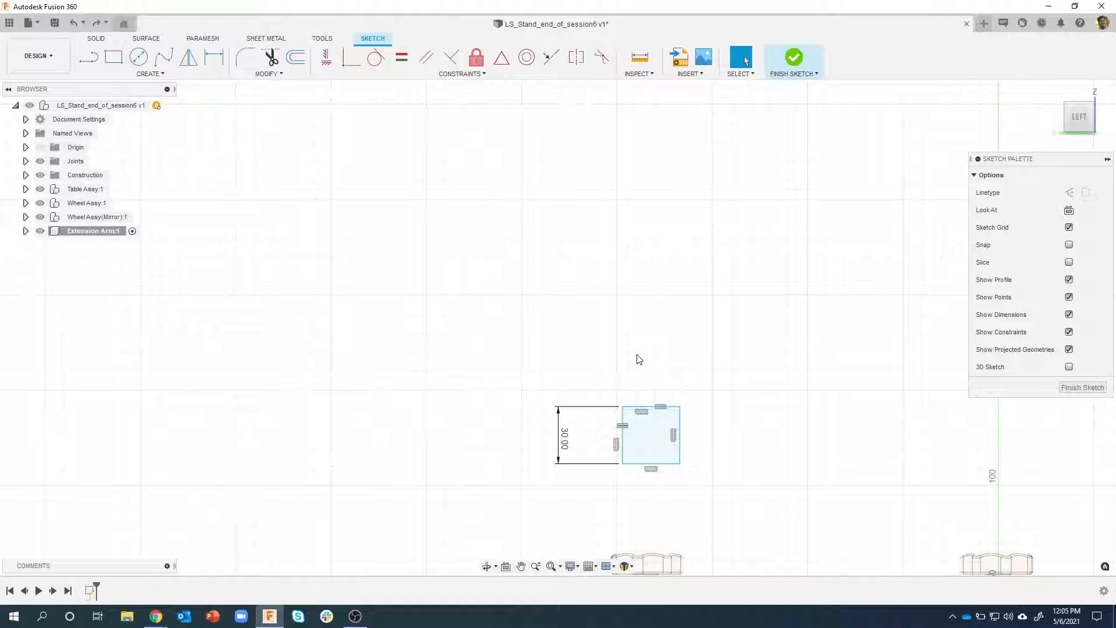
Fillet all four corners of the square with a 2 mm radius
{"action": "scroll", "coordinate": [659, 398], "scroll_direction": "up", "scroll_amount": 3}
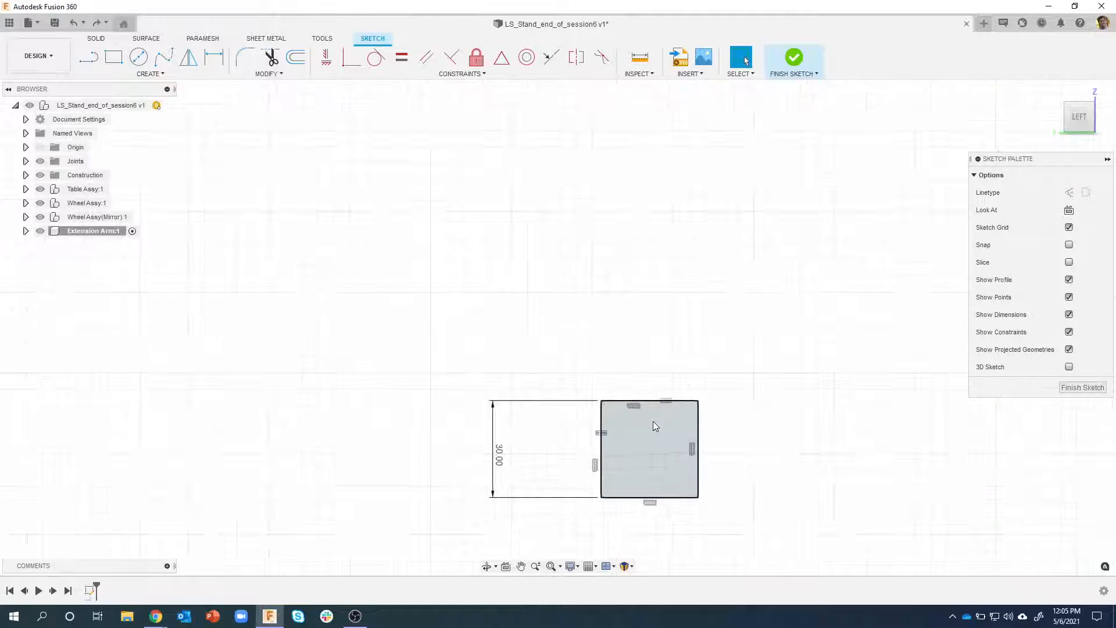
{"action": "middle_click_drag", "start_coordinate": [652, 418], "coordinate": [583, 289]}
{"action": "scroll", "coordinate": [583, 289], "scroll_direction": "up", "scroll_amount": 1}
{"action": "scroll", "coordinate": [604, 355], "scroll_direction": "up", "scroll_amount": 1}
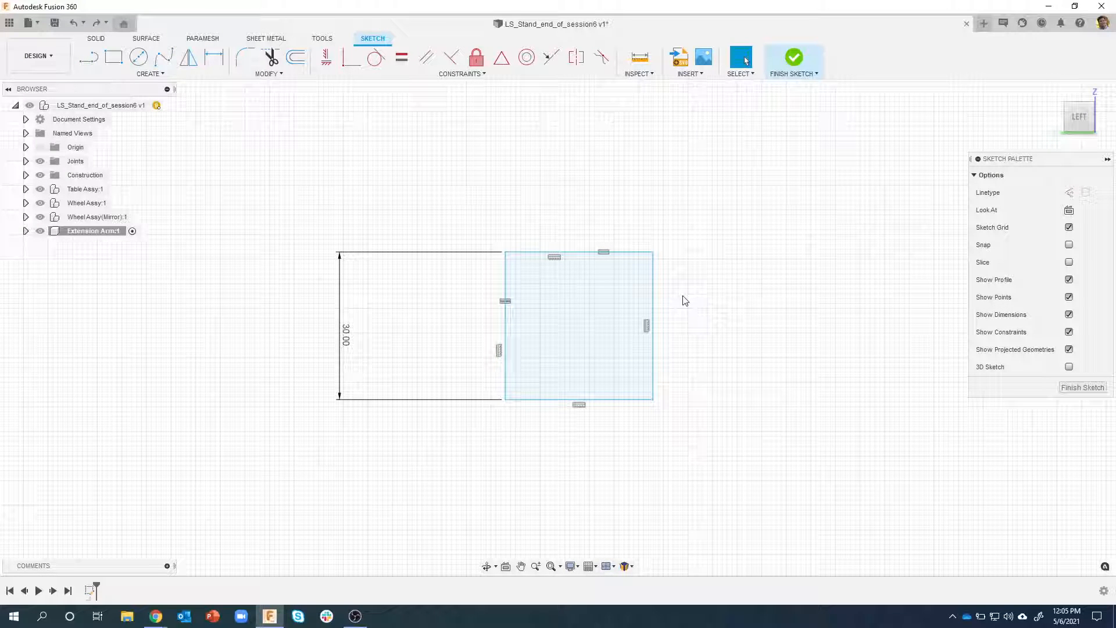
{"action": "scroll", "coordinate": [576, 314], "scroll_direction": "up", "scroll_amount": 1}
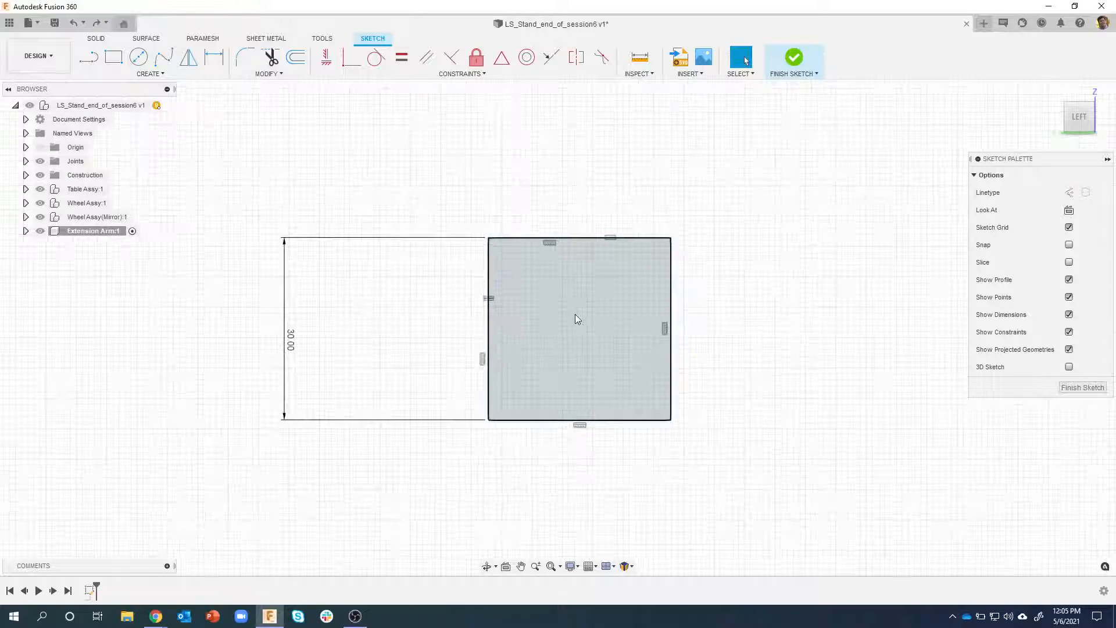
{"action": "left_click", "coordinate": [268, 74]}
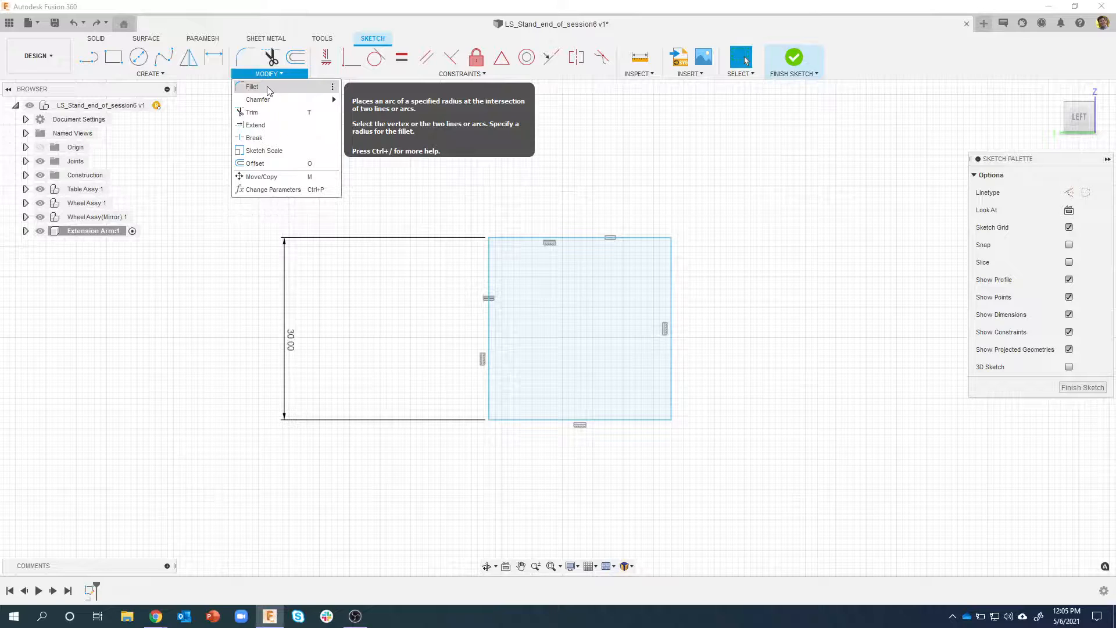
{"action": "left_click", "coordinate": [267, 86]}
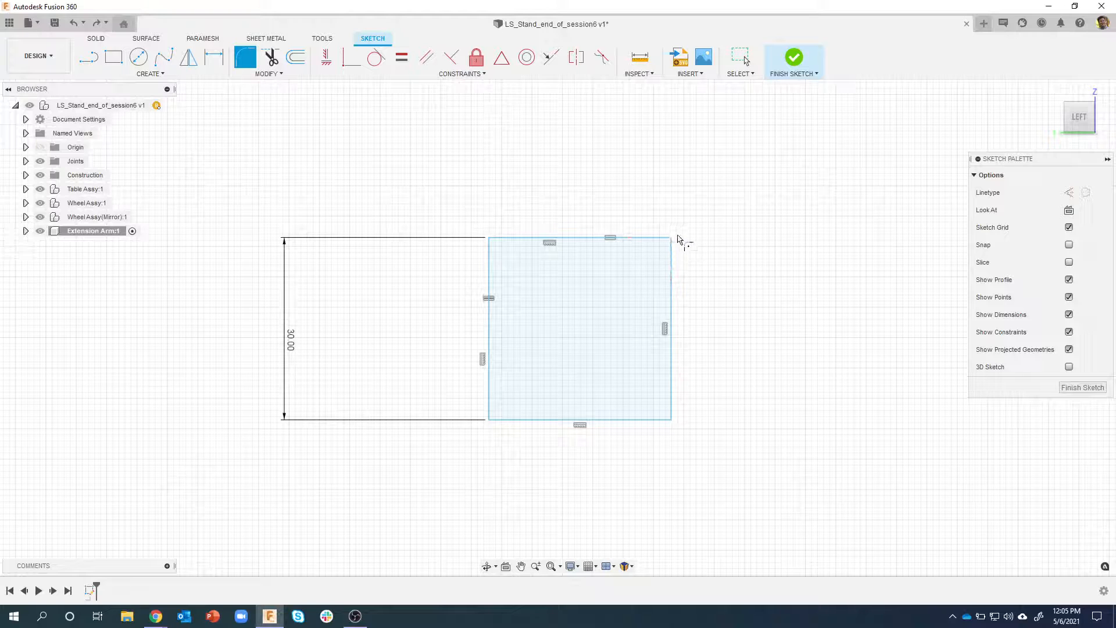
{"action": "left_click", "coordinate": [675, 239]}
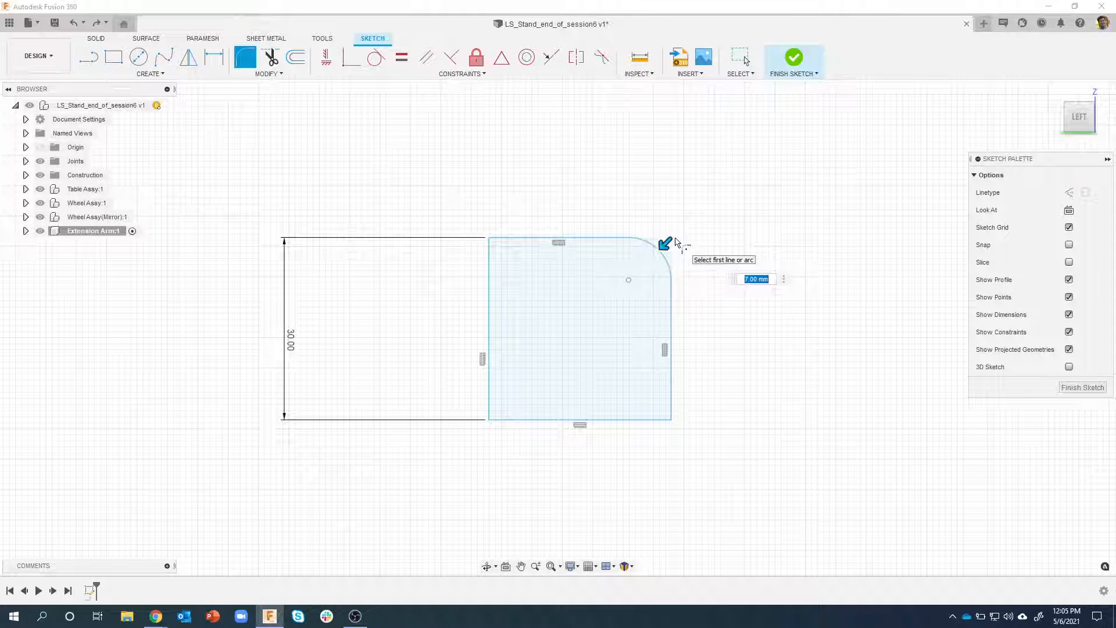
{"action": "type", "text": "2"}
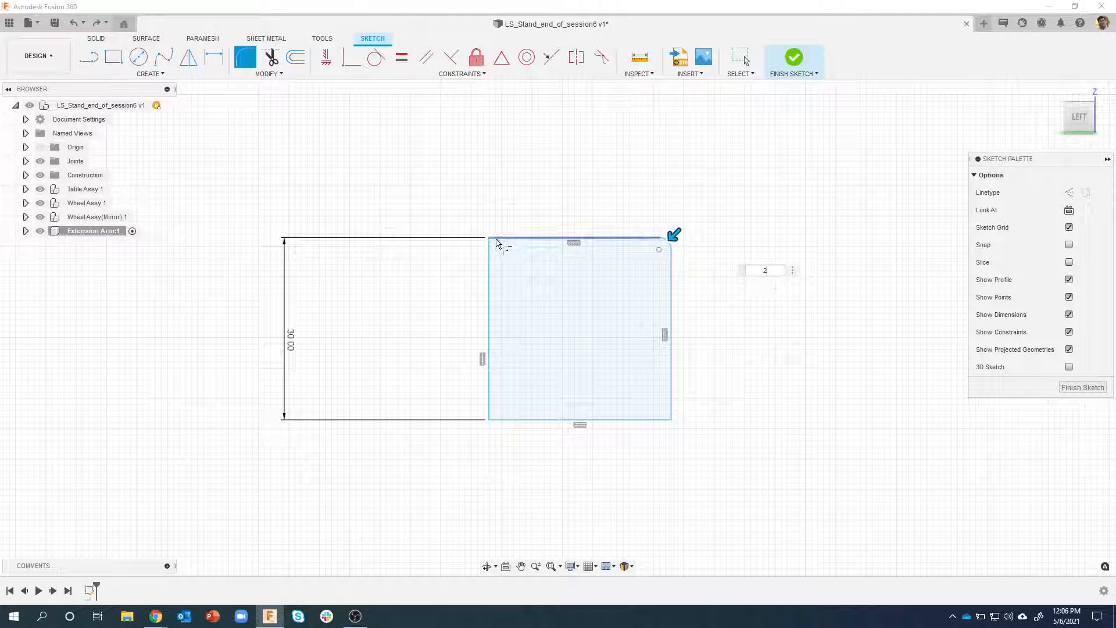
{"action": "left_click", "coordinate": [491, 243]}
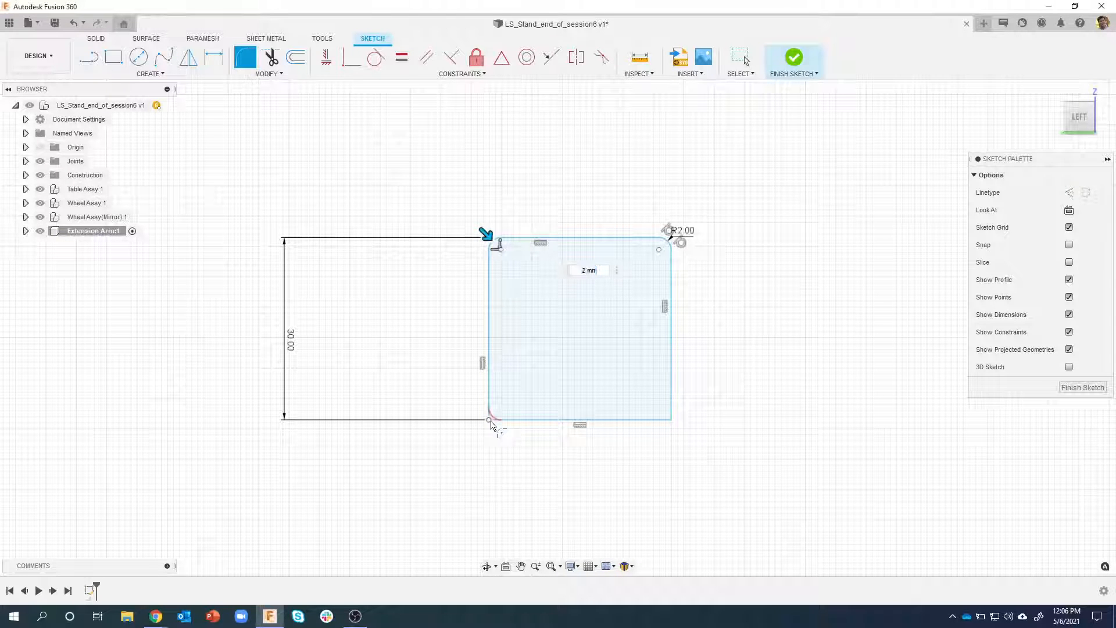
{"action": "left_click", "coordinate": [491, 417]}
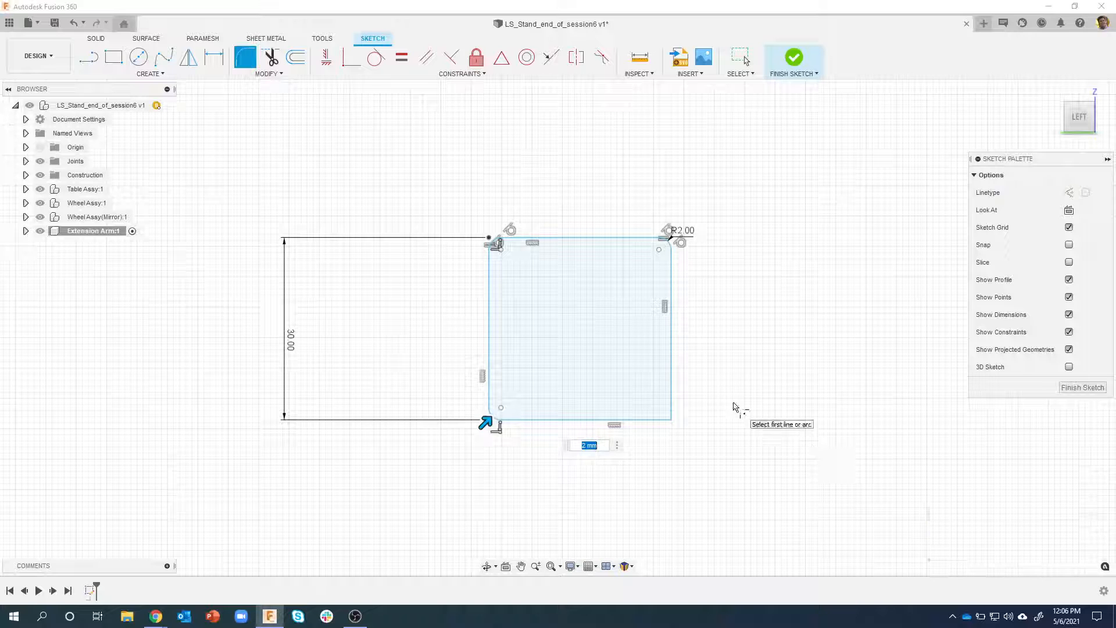
{"action": "left_click", "coordinate": [676, 422]}
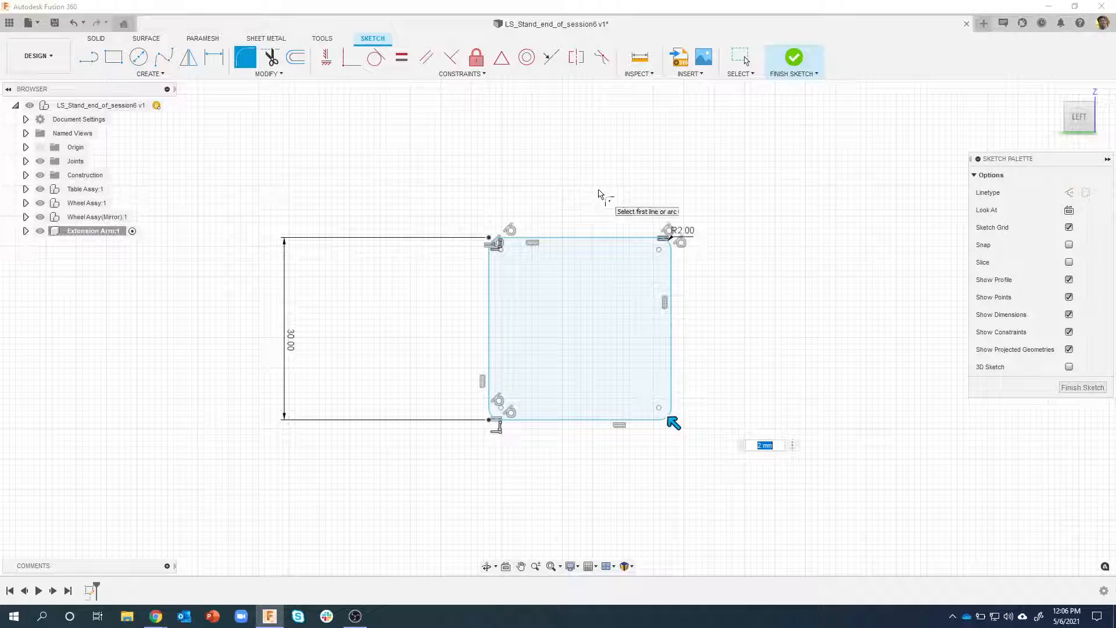
{"action": "key", "text": "Escape"}
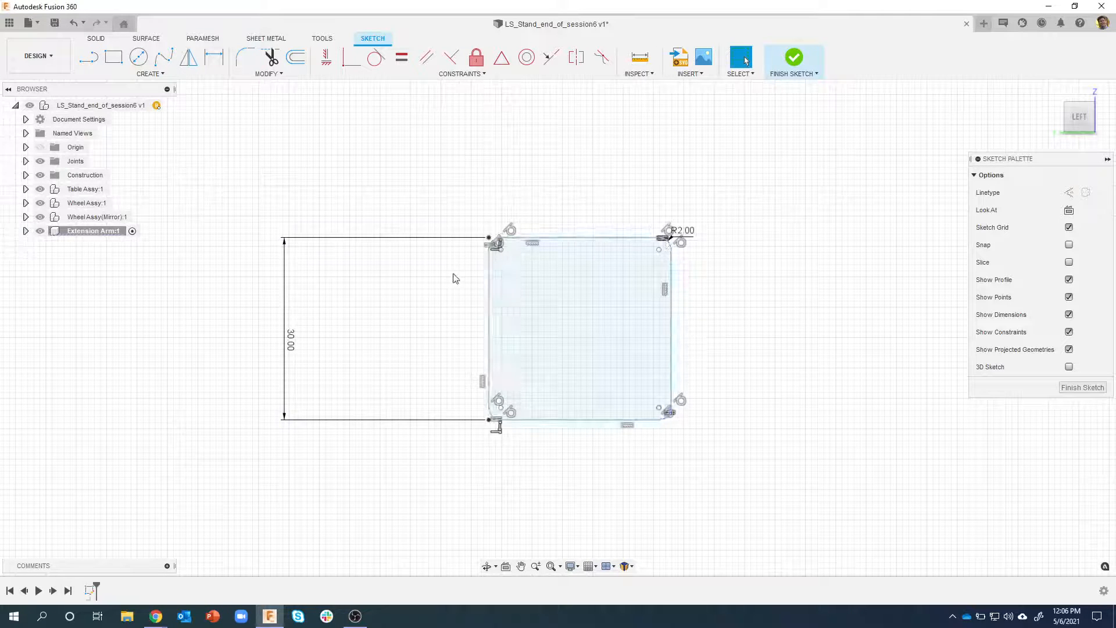
Try a height dimension of 50 mm on the filleted square and undo the change
{"action": "scroll", "coordinate": [443, 302], "scroll_direction": "up", "scroll_amount": 3}
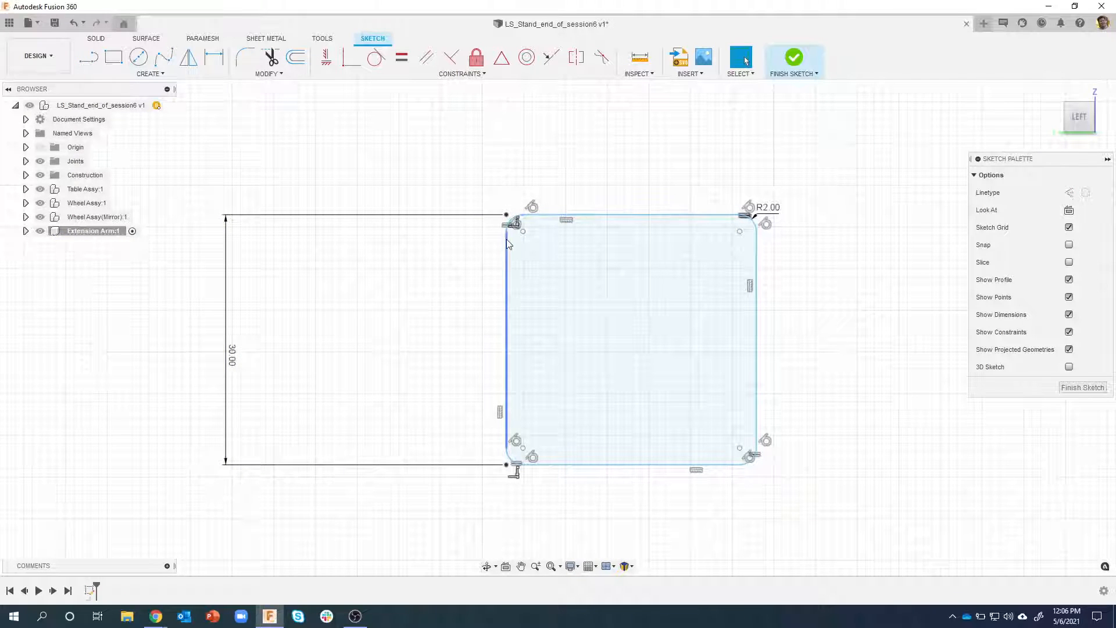
{"action": "left_click", "coordinate": [527, 304]}
{"action": "scroll", "coordinate": [462, 256], "scroll_direction": "down", "scroll_amount": 3}
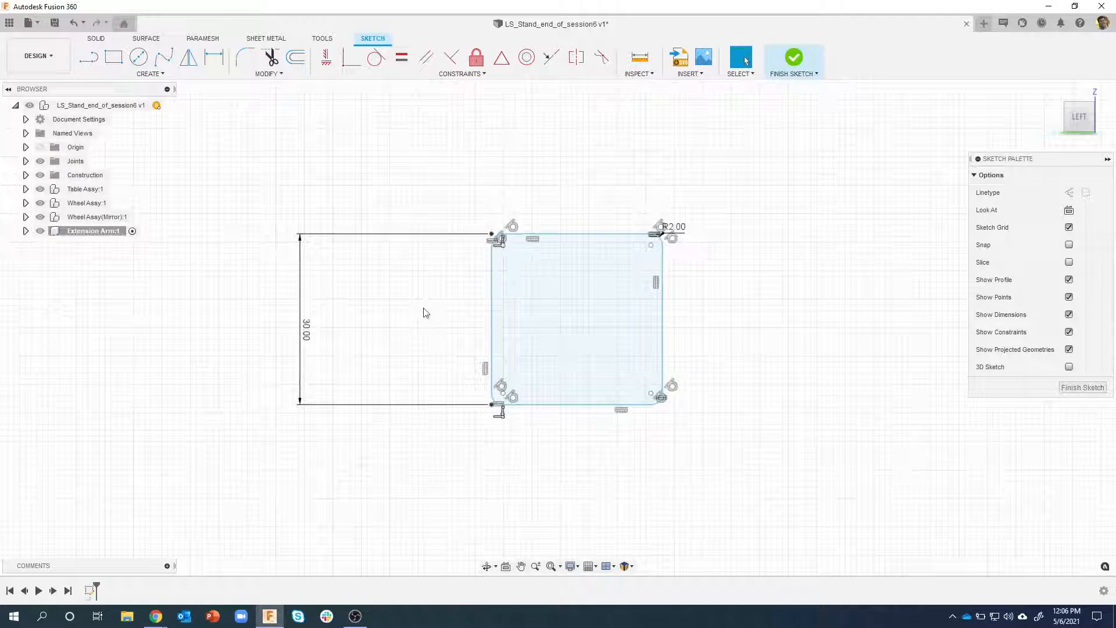
{"action": "double_click", "coordinate": [309, 340]}
{"action": "type", "text": "5"}
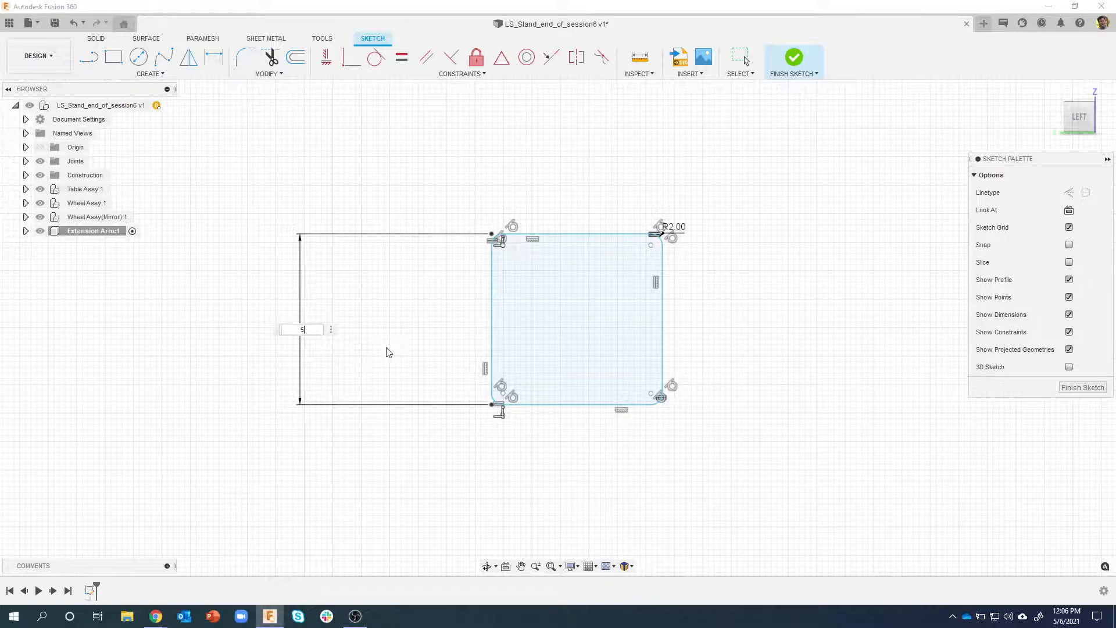
{"action": "type", "text": "0"}
{"action": "key", "text": "Return"}
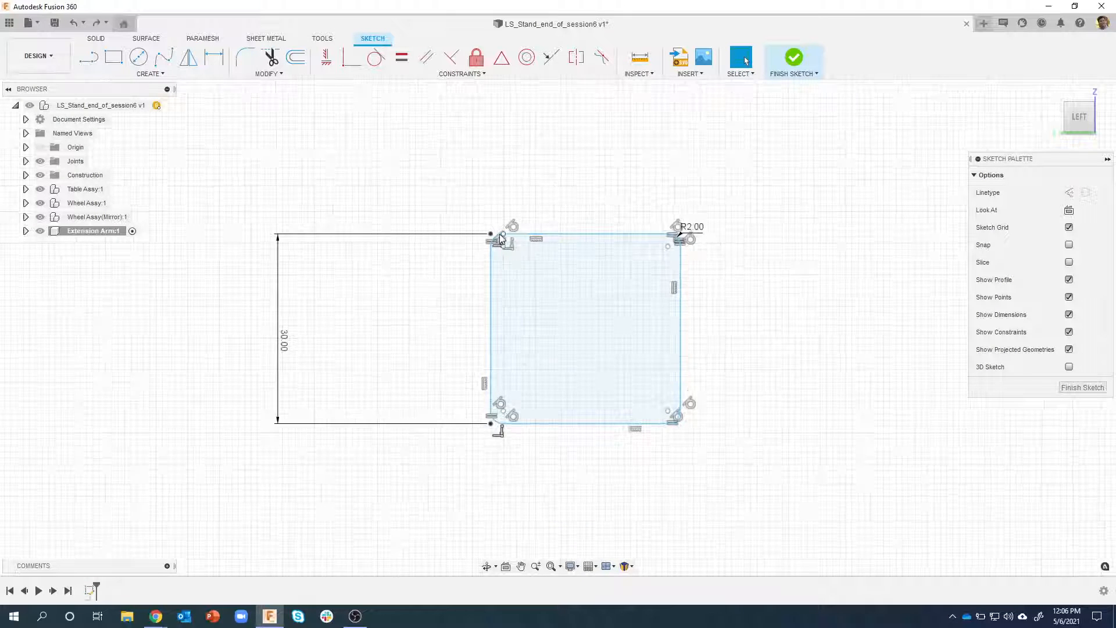
{"action": "key", "text": "ctrl+z"}
Apply an Equal constraint between the left and upper straight sides of the filleted square
{"action": "scroll", "coordinate": [505, 238], "scroll_direction": "up", "scroll_amount": 3}
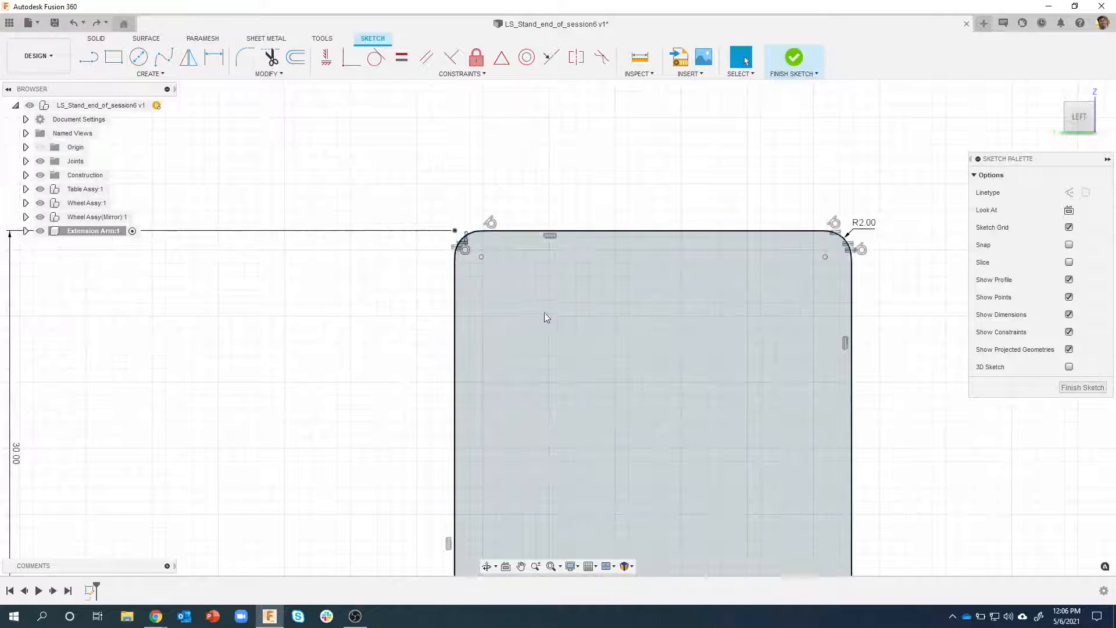
{"action": "scroll", "coordinate": [510, 314], "scroll_direction": "down", "scroll_amount": 1}
{"action": "scroll", "coordinate": [501, 358], "scroll_direction": "down", "scroll_amount": 1}
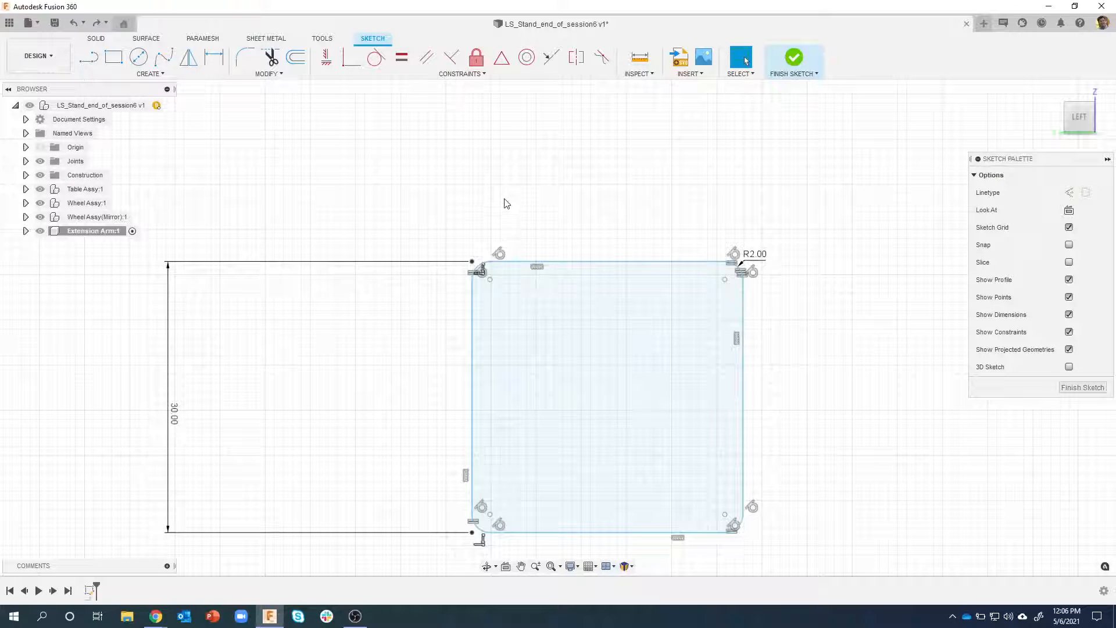
{"action": "scroll", "coordinate": [509, 198], "scroll_direction": "down", "scroll_amount": 1}
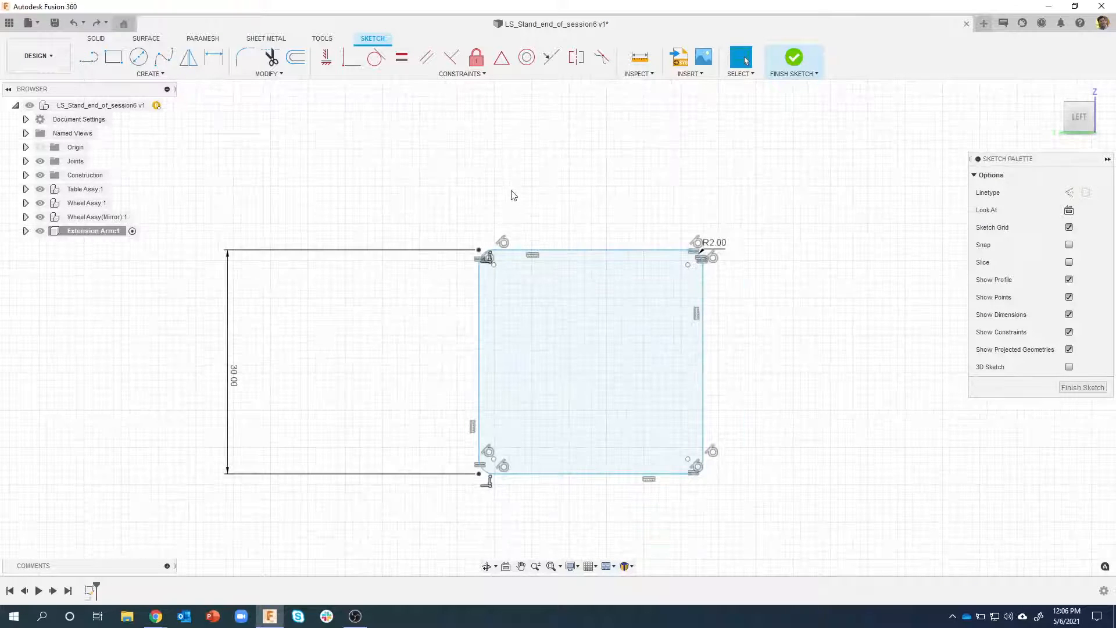
{"action": "left_click", "coordinate": [401, 58]}
{"action": "left_click", "coordinate": [480, 366]}
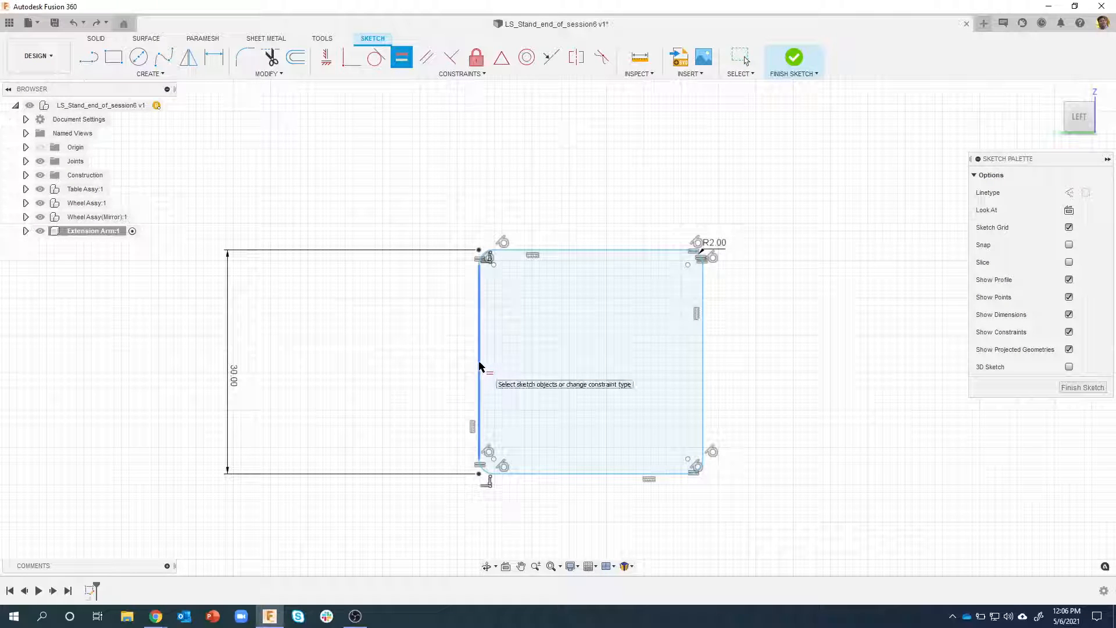
{"action": "left_click", "coordinate": [582, 250]}
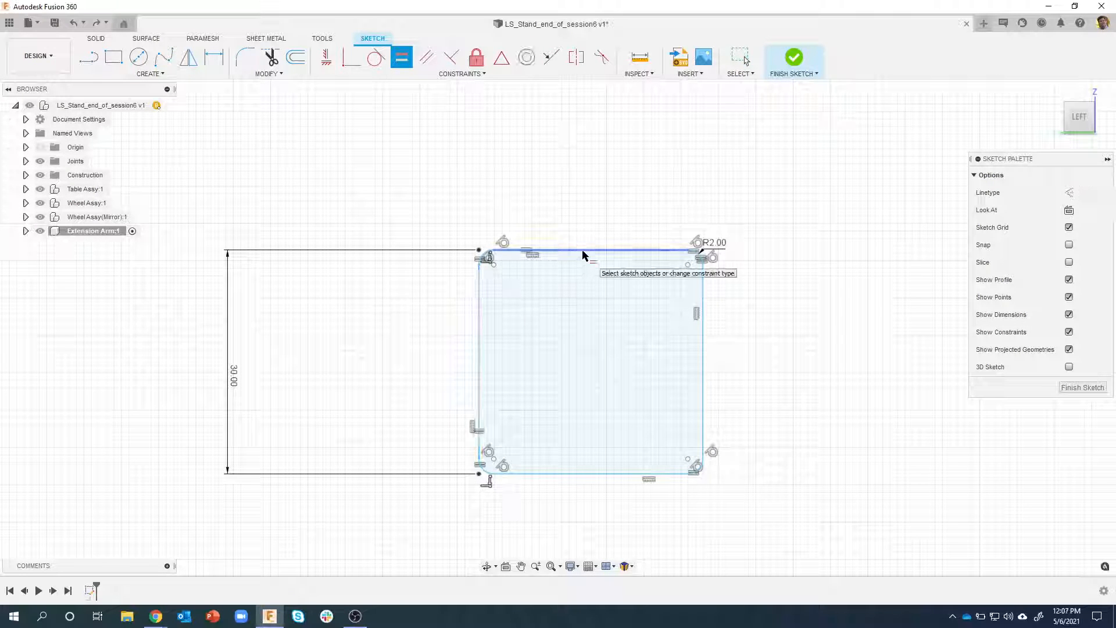
{"action": "scroll", "coordinate": [511, 270], "scroll_direction": "up", "scroll_amount": 1}
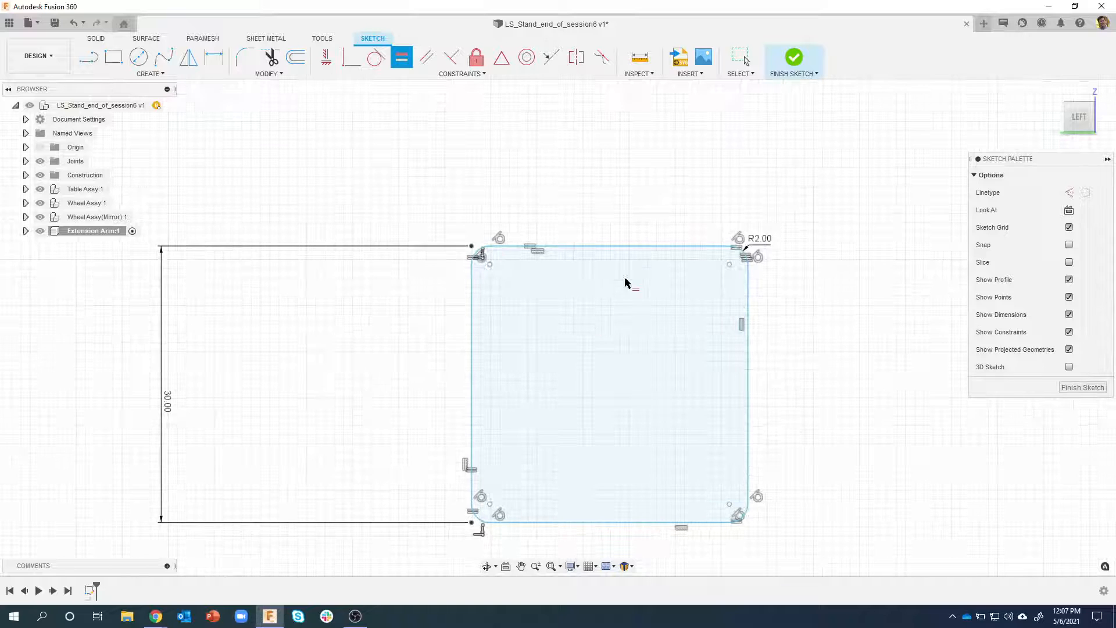
{"action": "scroll", "coordinate": [477, 260], "scroll_direction": "up", "scroll_amount": 3}
{"action": "scroll", "coordinate": [475, 257], "scroll_direction": "up", "scroll_amount": 5}
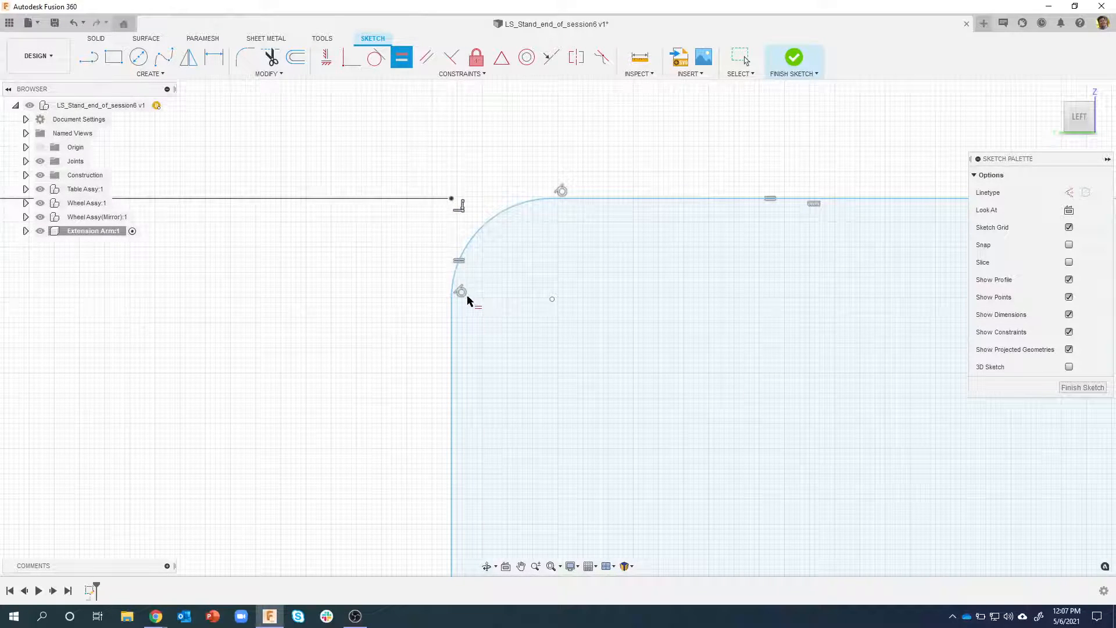
{"action": "scroll", "coordinate": [457, 244], "scroll_direction": "down", "scroll_amount": 4}
{"action": "scroll", "coordinate": [431, 226], "scroll_direction": "down", "scroll_amount": 2}
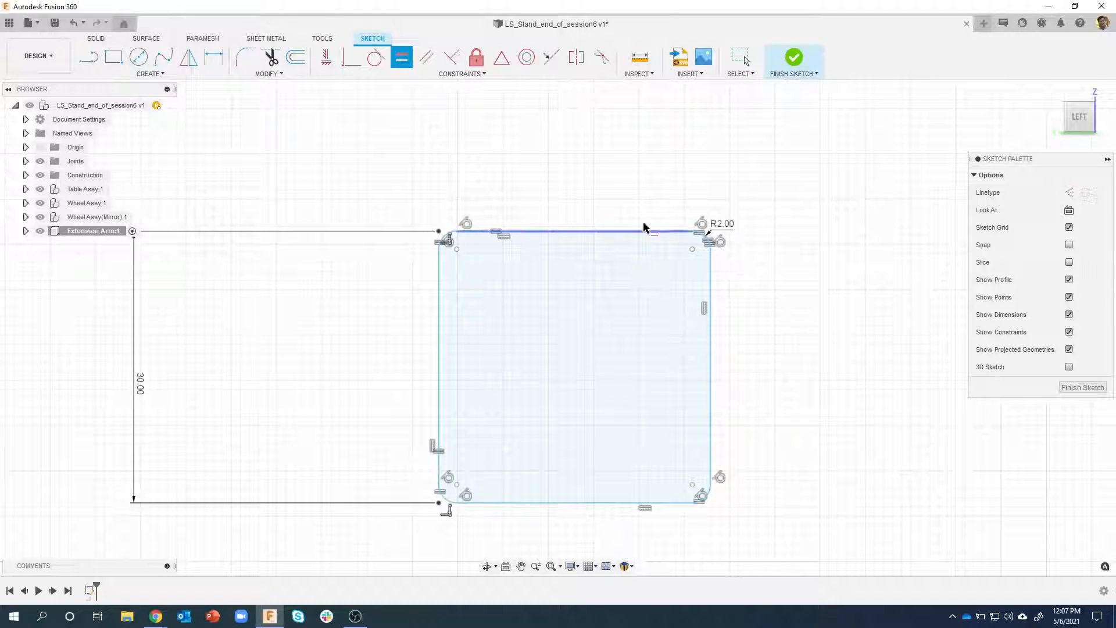
{"action": "scroll", "coordinate": [508, 192], "scroll_direction": "down", "scroll_amount": 2}
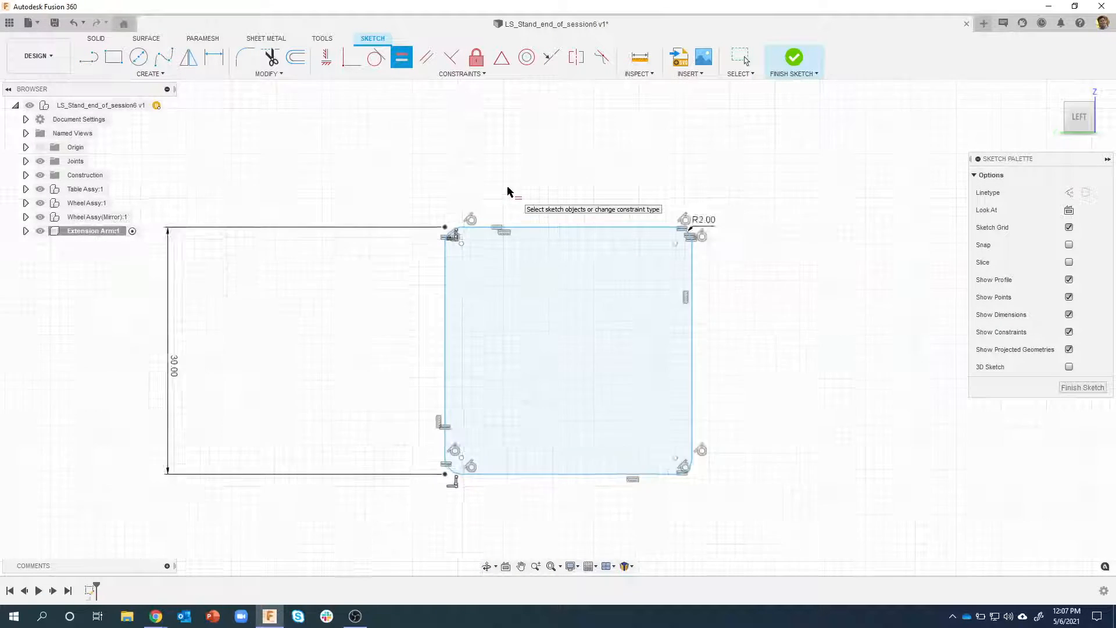
{"action": "key", "text": "Escape"}
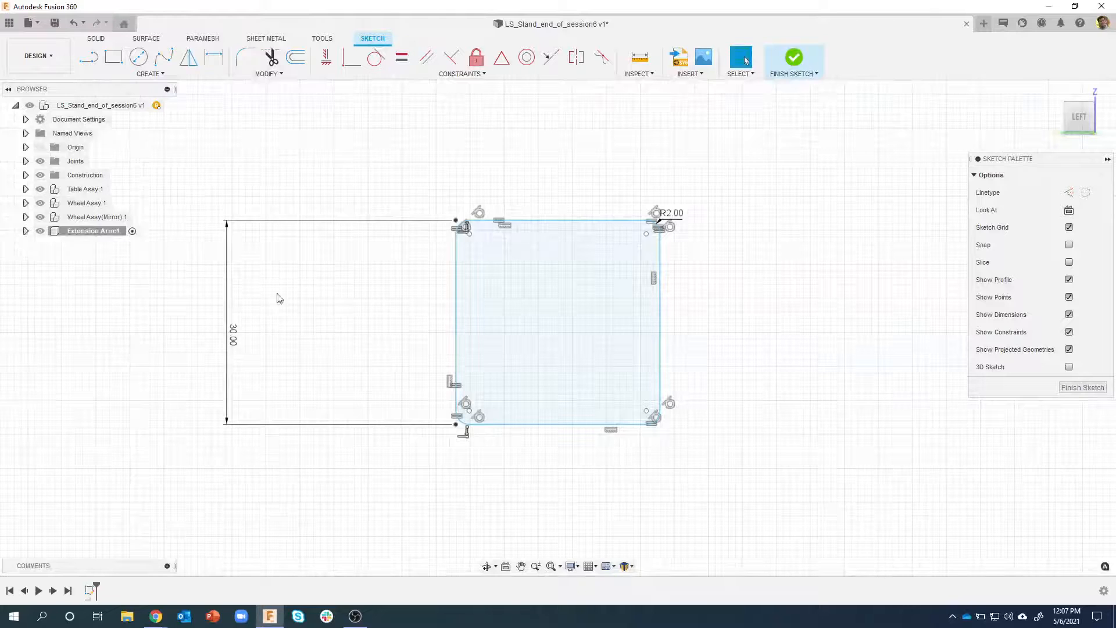
Test the newly constrained profile with a height dimension of 50 mm, and undo the change
{"action": "double_click", "coordinate": [239, 333]}
{"action": "type", "text": "50"}
{"action": "key", "text": "Return"}
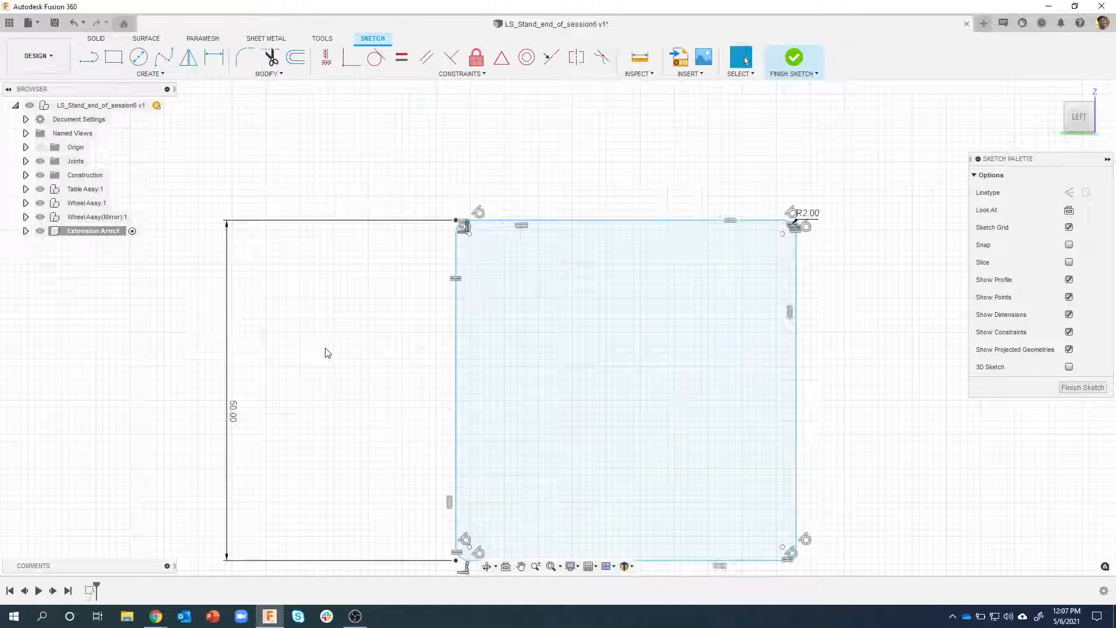
{"action": "scroll", "coordinate": [647, 309], "scroll_direction": "up", "scroll_amount": 2}
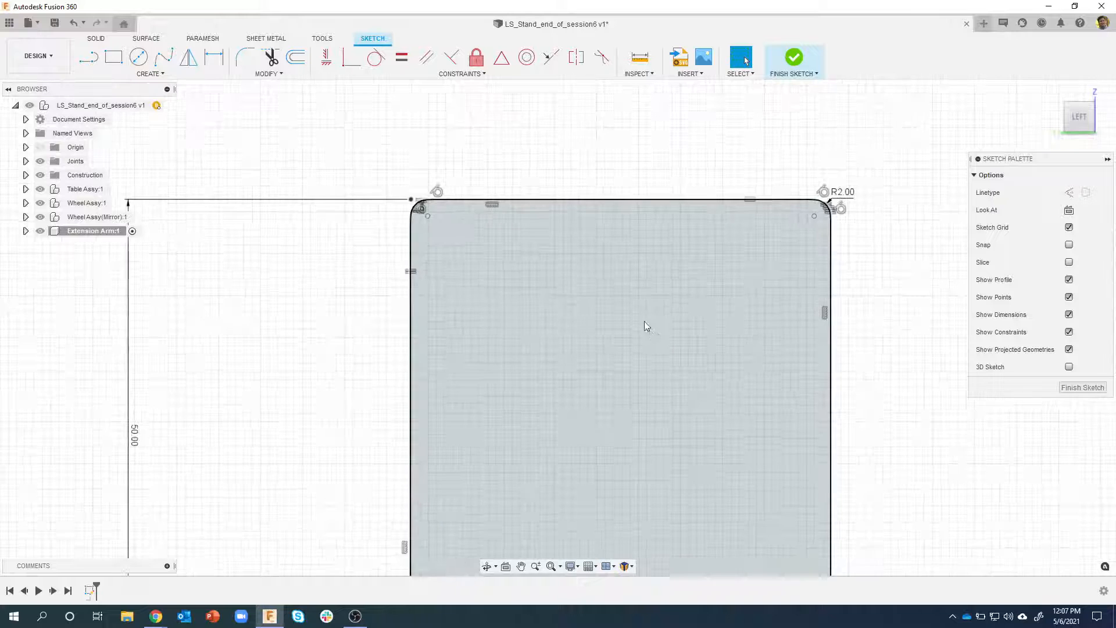
{"action": "scroll", "coordinate": [644, 317], "scroll_direction": "down", "scroll_amount": 5}
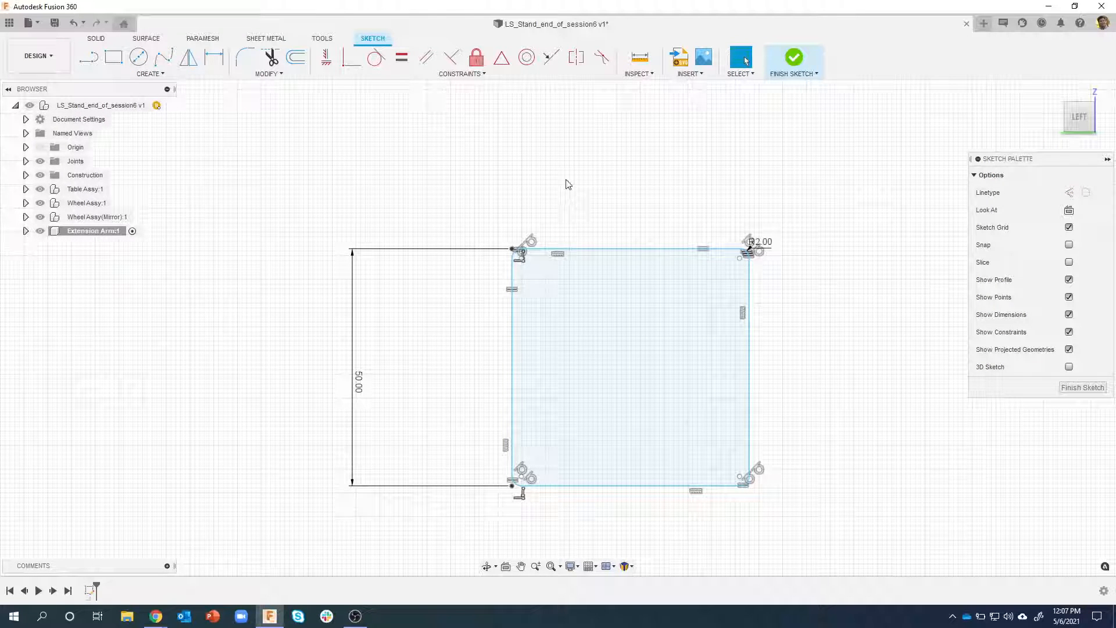
{"action": "key", "text": "ctrl+z"}
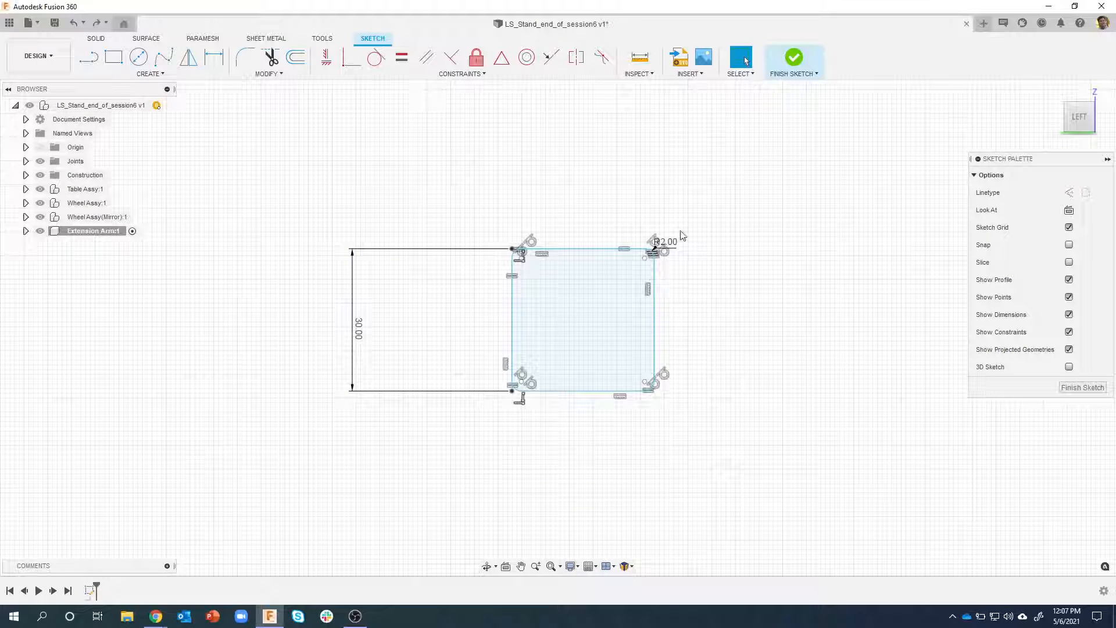
Finish the sketch and extrude the rounded square profile about 120.8 mm as a new body
{"action": "left_click", "coordinate": [793, 61]}
{"action": "scroll", "coordinate": [677, 208], "scroll_direction": "down", "scroll_amount": 2}
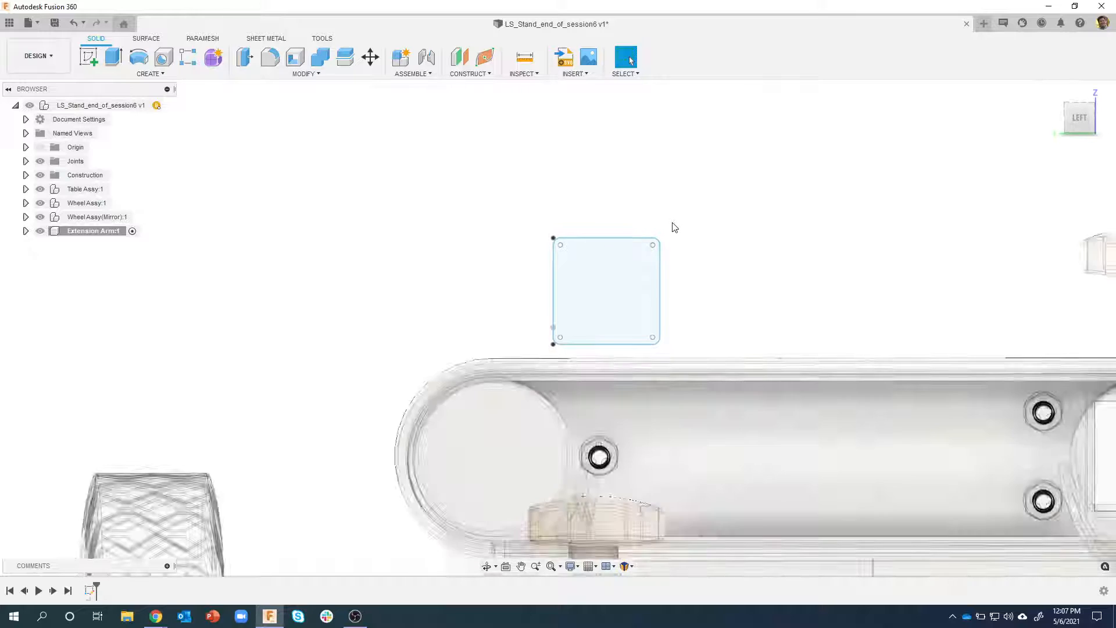
{"action": "mouse_move", "coordinate": [674, 226]}
{"action": "middle_mouse_down", "text": "shift"}
{"action": "mouse_move", "coordinate": [655, 226]}
{"action": "mouse_move", "coordinate": [622, 366]}
{"action": "middle_mouse_up", "text": "shift"}
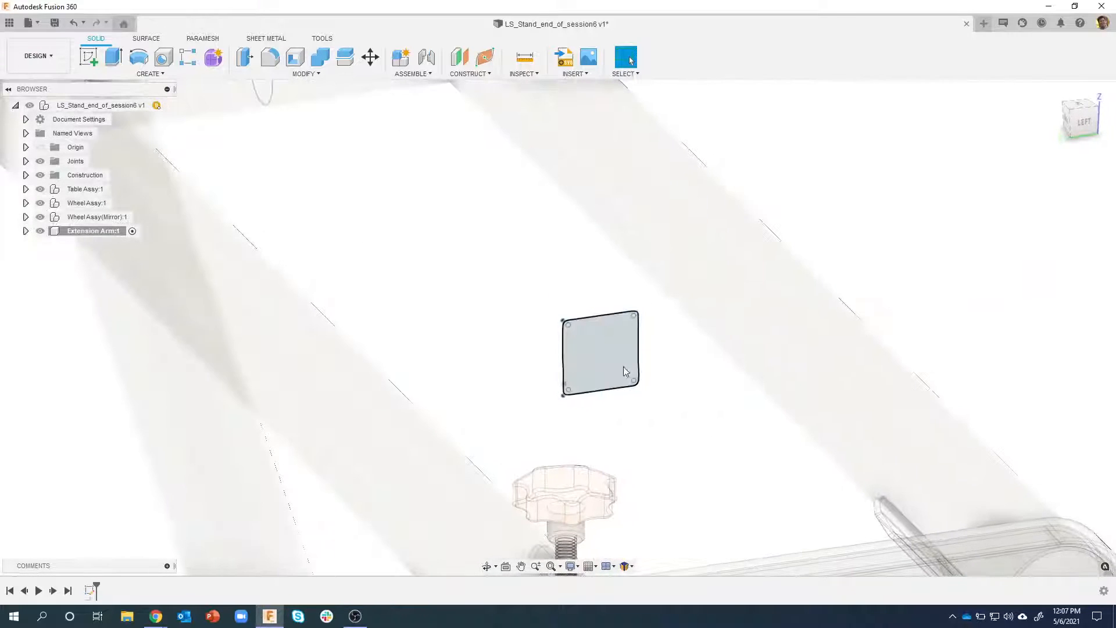
{"action": "right_click", "coordinate": [595, 357]}
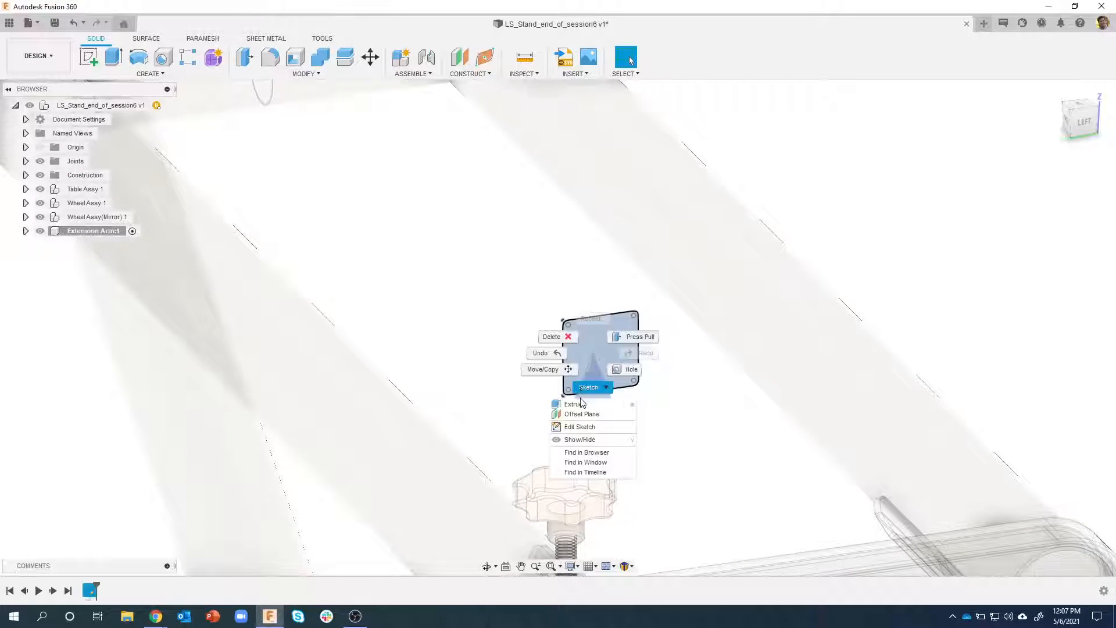
{"action": "left_click", "coordinate": [581, 405]}
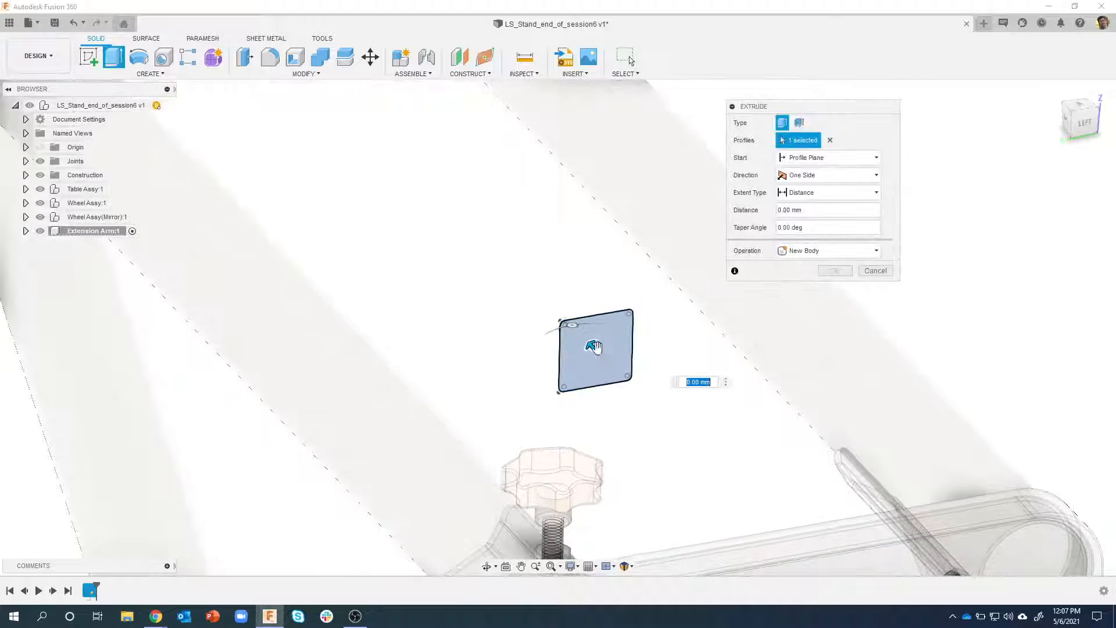
{"action": "left_click_drag", "start_coordinate": [594, 349], "coordinate": [447, 213]}
{"action": "middle_click_drag", "start_coordinate": [564, 276], "coordinate": [640, 241], "text": "shift"}
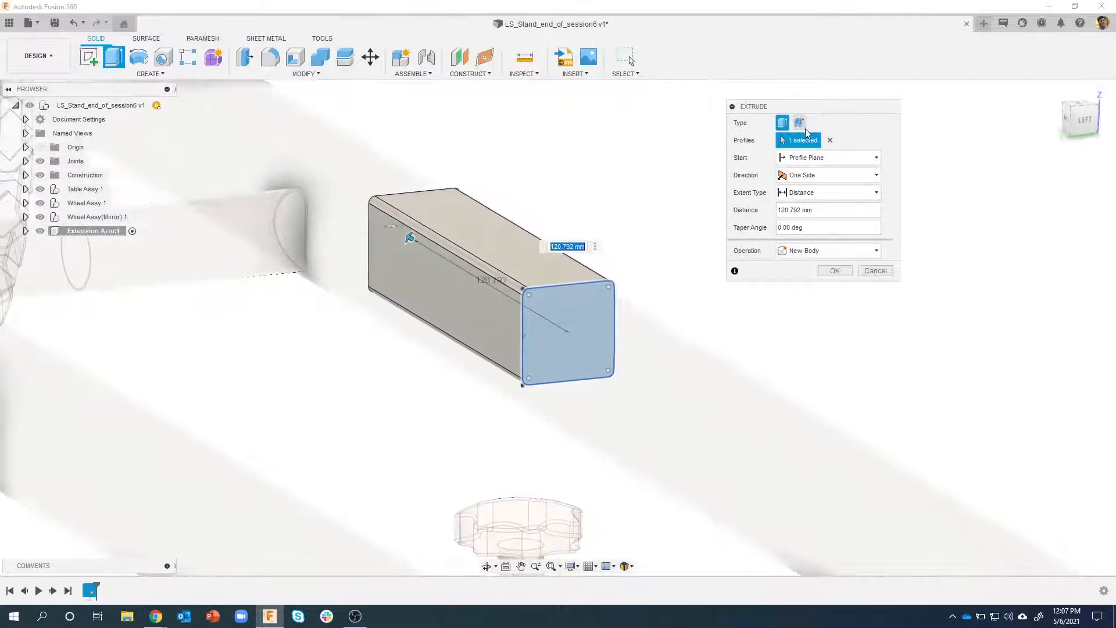
Switch the extrusion to a thin extrude with a 2 mm wall thickness
{"action": "left_click", "coordinate": [800, 123]}
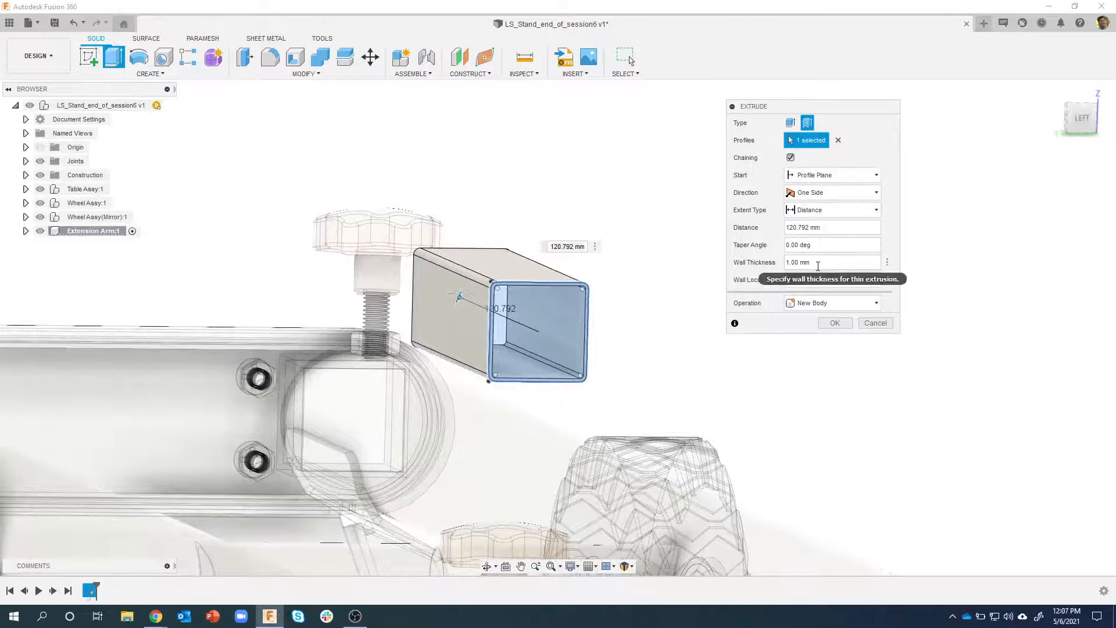
{"action": "left_click_drag", "start_coordinate": [817, 266], "coordinate": [779, 268]}
{"action": "type", "text": "2"}
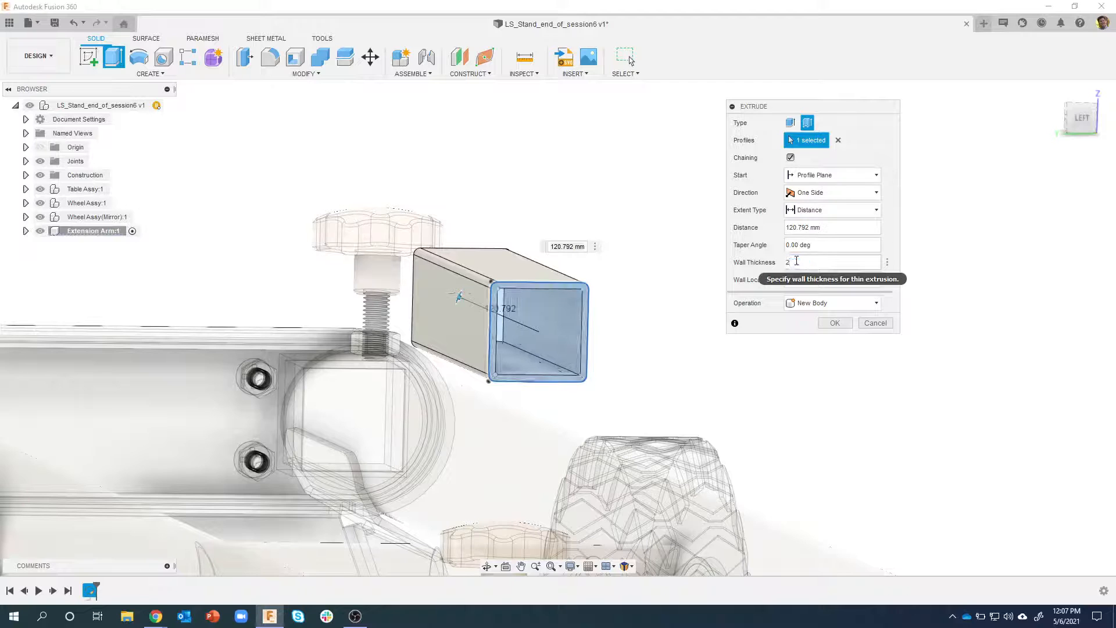
Try a 1 mm wall thickness on the tube and restore it to 2 mm
{"action": "middle_click_drag", "start_coordinate": [611, 305], "coordinate": [710, 287], "text": "shift"}
{"action": "left_click_drag", "start_coordinate": [800, 263], "coordinate": [774, 262]}
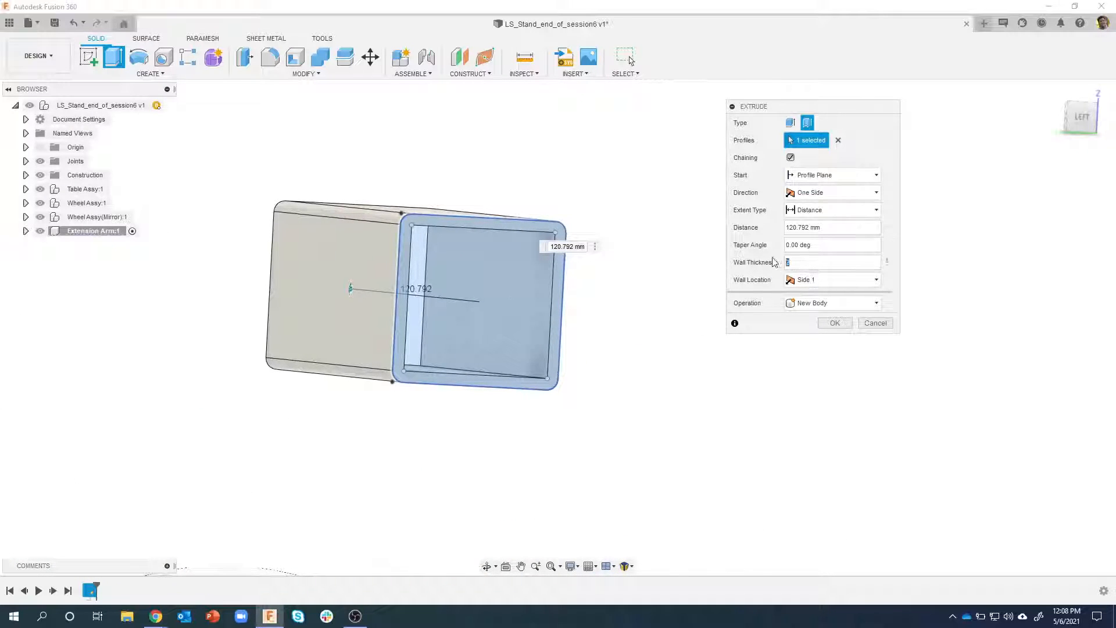
{"action": "scroll", "coordinate": [456, 187], "scroll_direction": "up", "scroll_amount": 5}
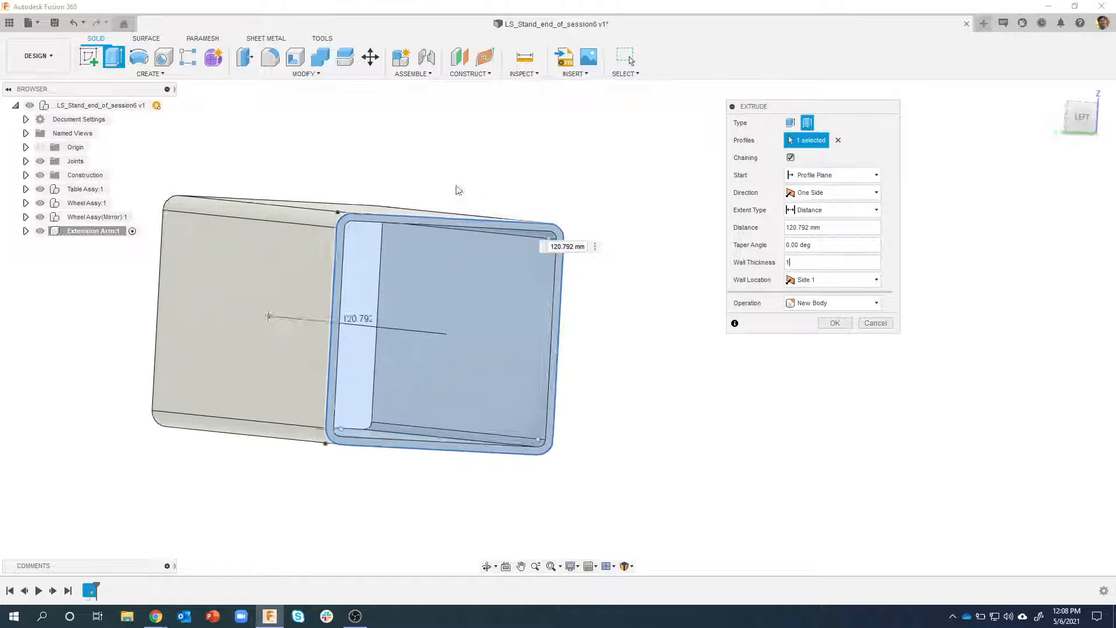
{"action": "middle_click_drag", "start_coordinate": [328, 225], "coordinate": [292, 242], "text": "shift"}
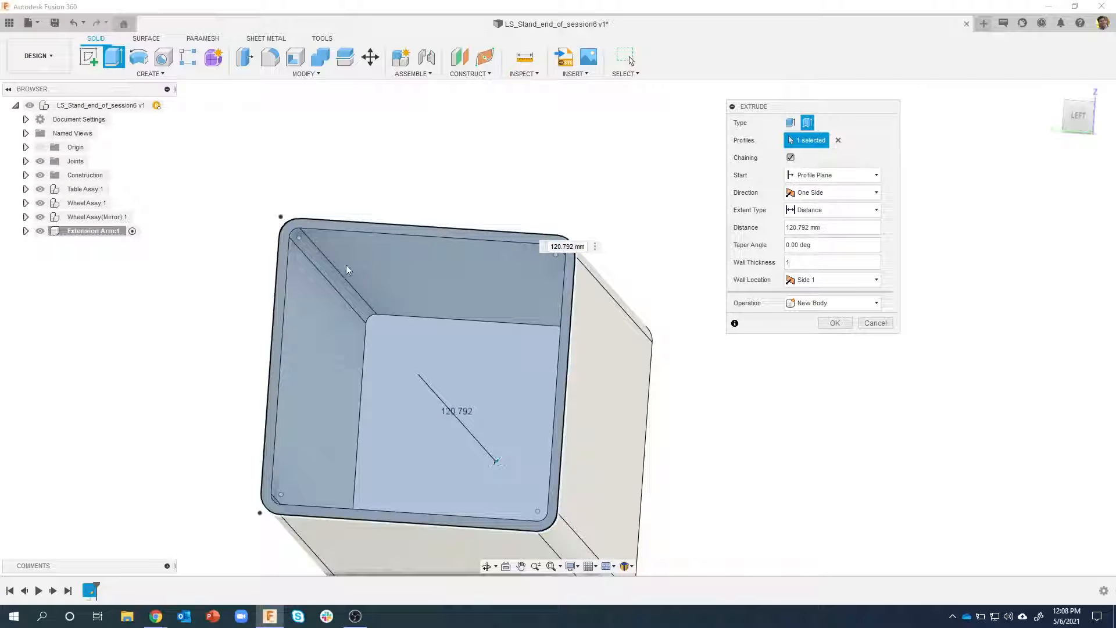
{"action": "left_click", "coordinate": [788, 262]}
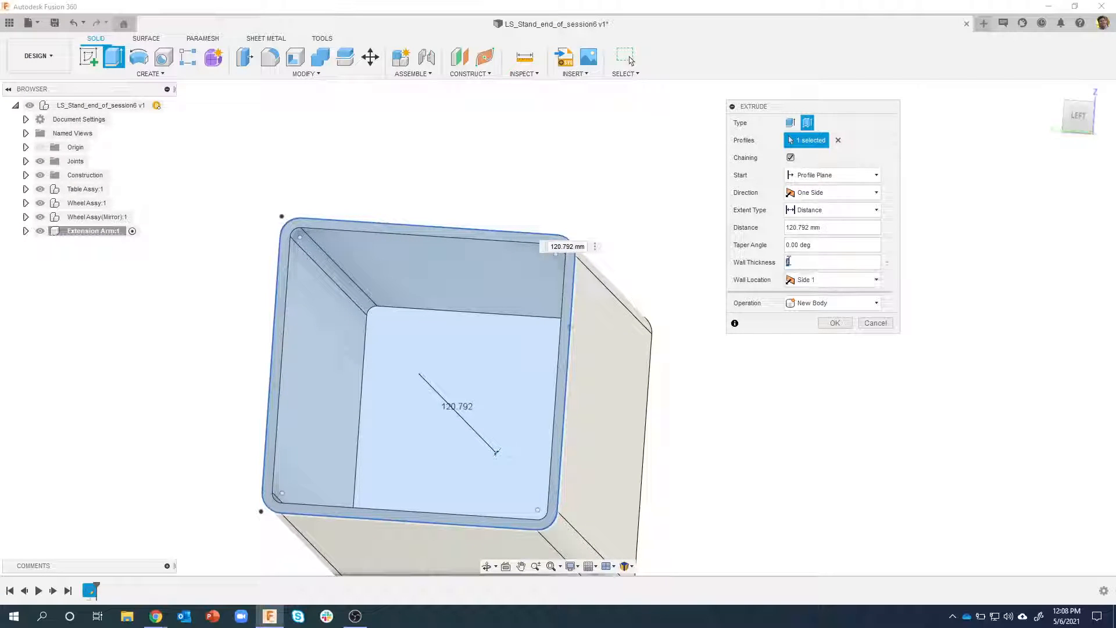
{"action": "type", "text": "2"}
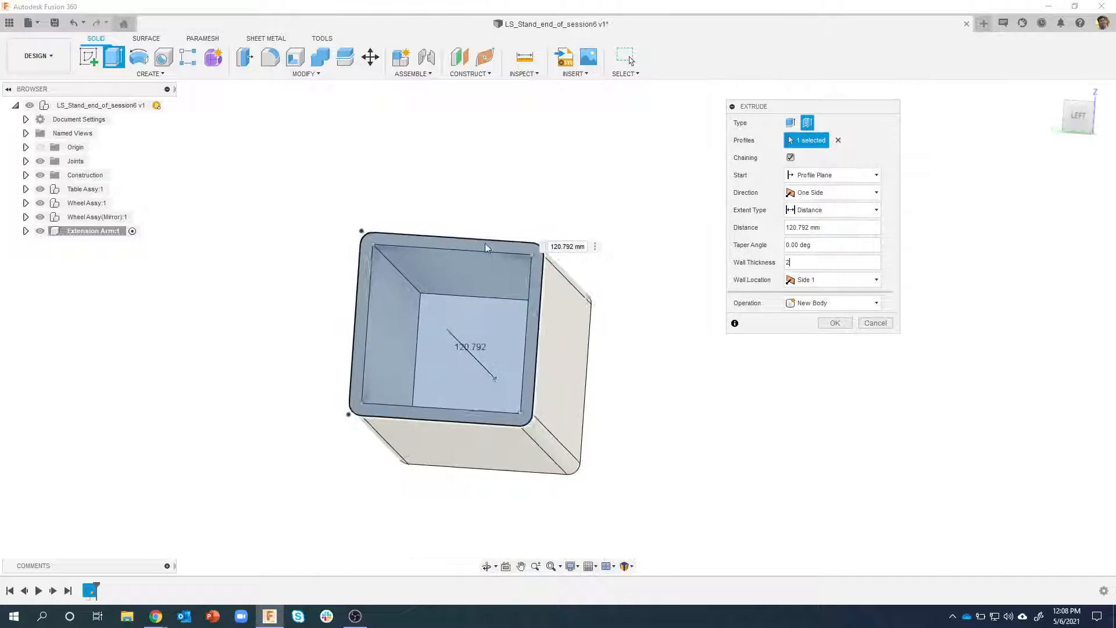
Set the thin extrusion's distance to 42 in and complete the extension arm tube
{"action": "middle_click_drag", "start_coordinate": [485, 243], "coordinate": [657, 308], "text": "shift"}
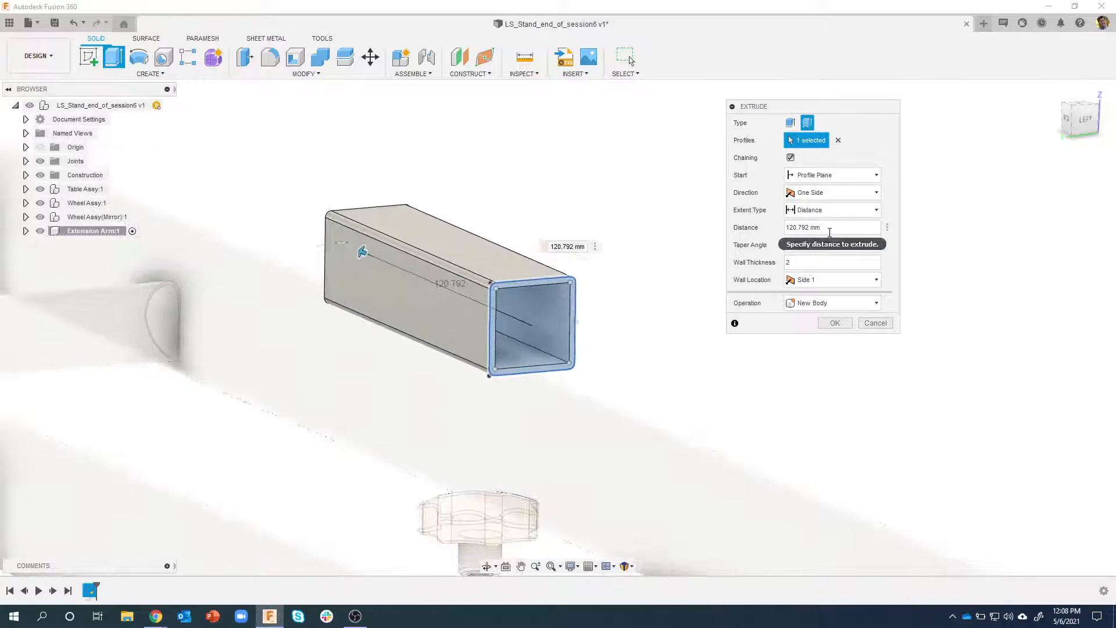
{"action": "left_click", "coordinate": [842, 232]}
{"action": "type", "text": "42in"}
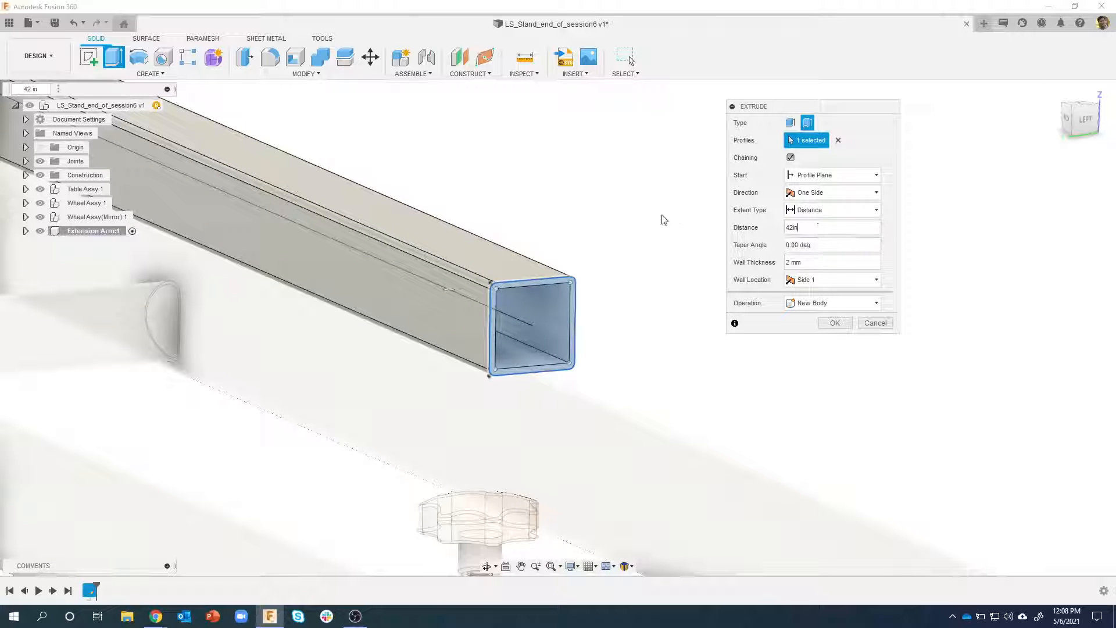
{"action": "scroll", "coordinate": [629, 207], "scroll_direction": "down", "scroll_amount": 5}
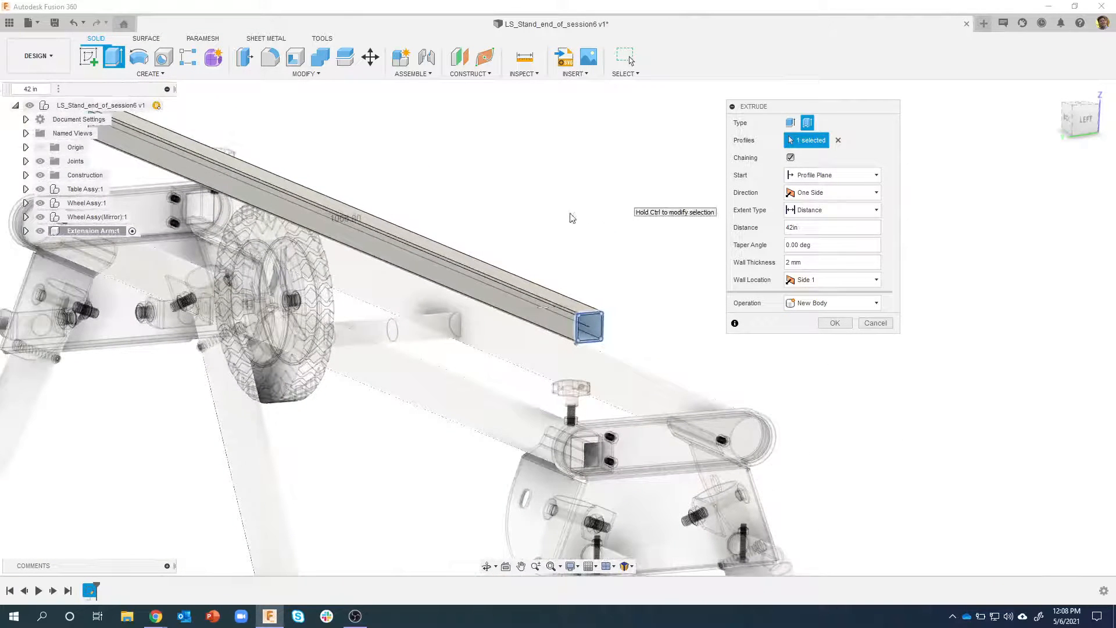
{"action": "scroll", "coordinate": [546, 212], "scroll_direction": "down", "scroll_amount": 3}
{"action": "middle_click_drag", "start_coordinate": [547, 212], "coordinate": [395, 272], "text": "shift"}
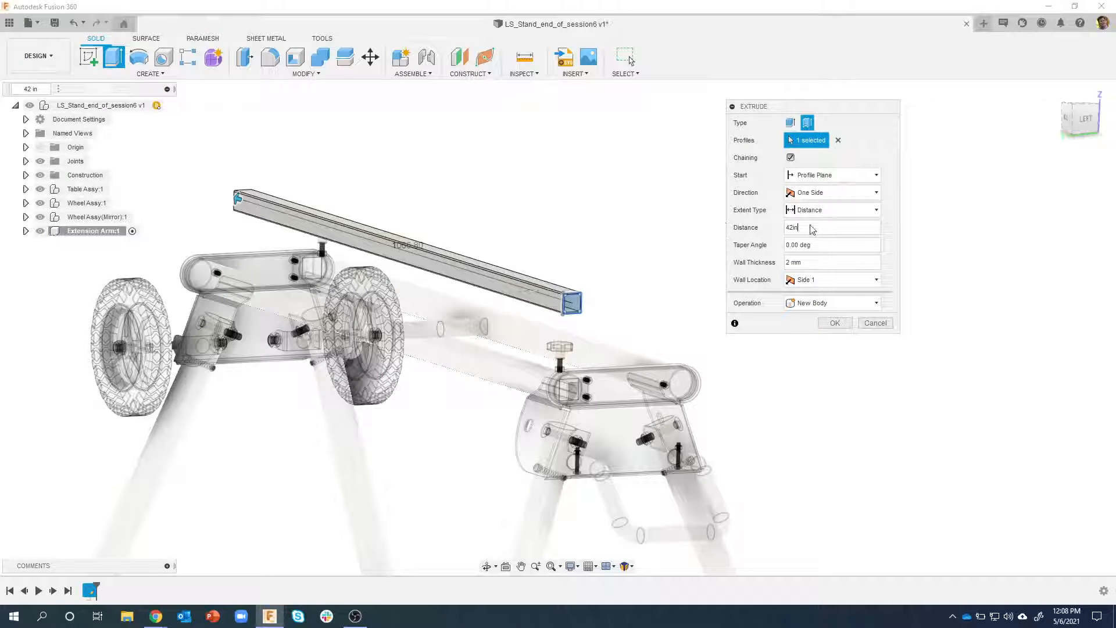
{"action": "left_click", "coordinate": [835, 323]}
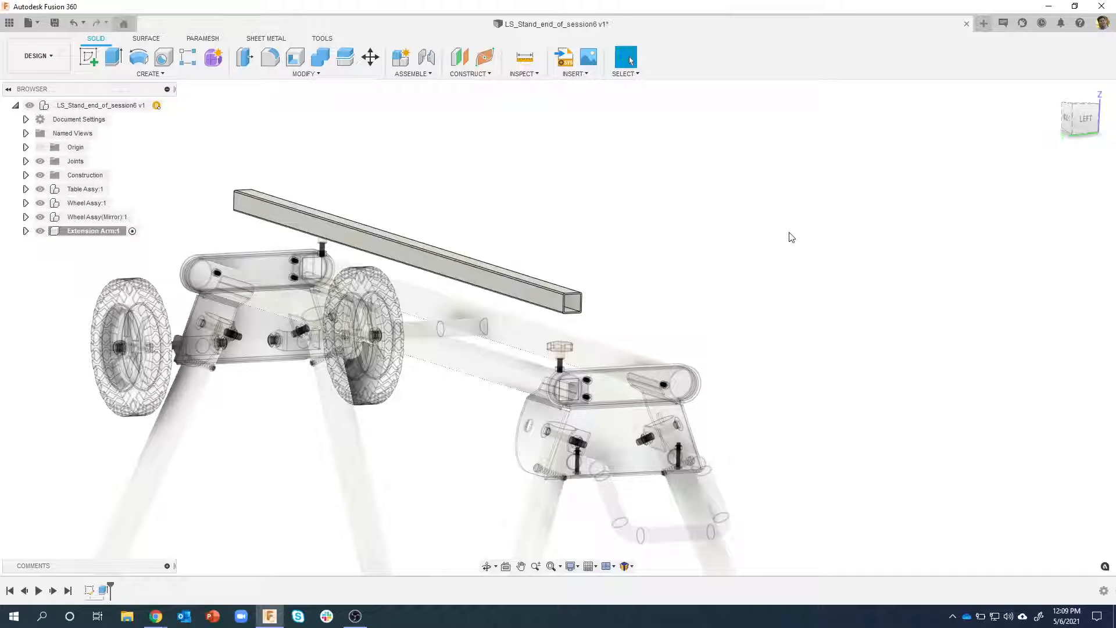
Activate the top-level assembly and examine the stand's square socket below the knob against the extension arm's open end
{"action": "middle_click_drag", "start_coordinate": [784, 221], "coordinate": [474, 241], "text": "shift"}
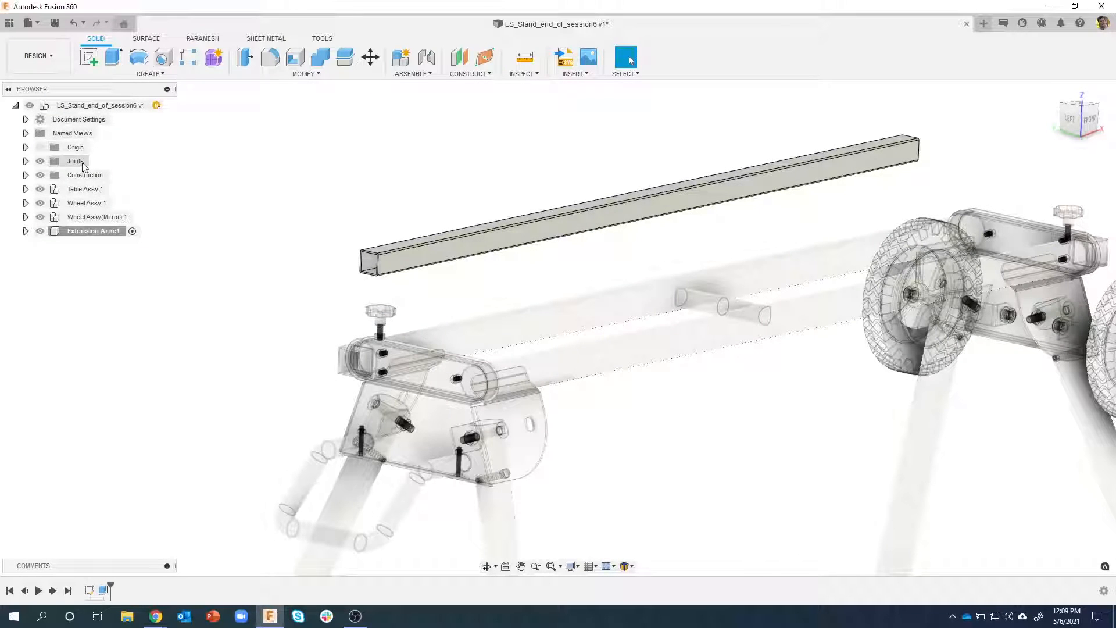
{"action": "left_click", "coordinate": [167, 106]}
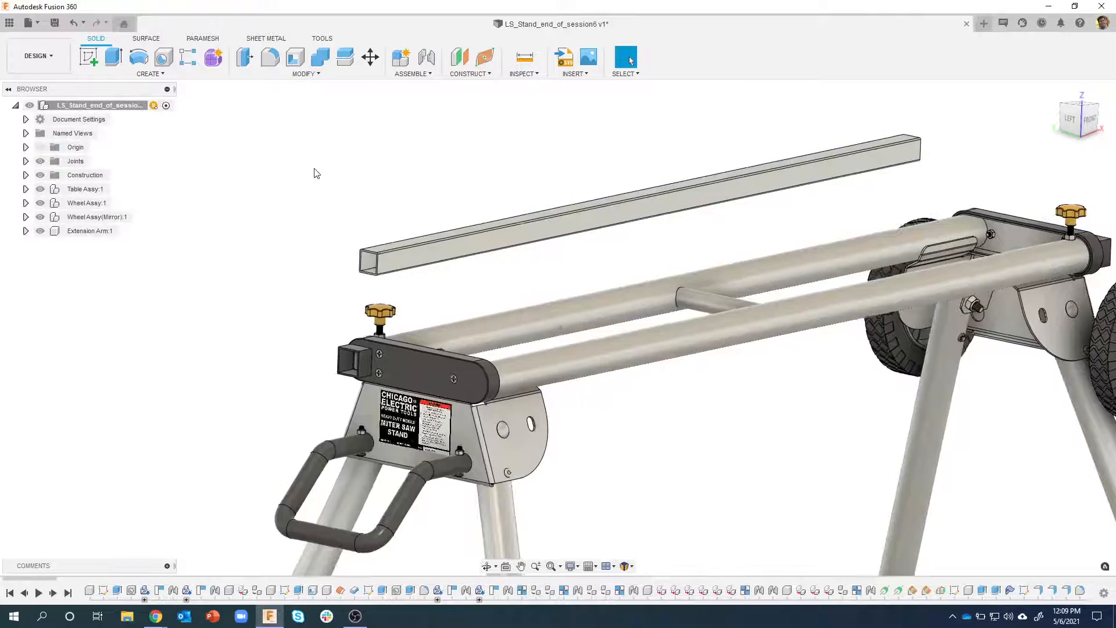
{"action": "scroll", "coordinate": [317, 172], "scroll_direction": "up", "scroll_amount": 5}
{"action": "mouse_move", "coordinate": [406, 243]}
{"action": "middle_mouse_down", "text": "shift"}
{"action": "mouse_move", "coordinate": [418, 246]}
{"action": "mouse_move", "coordinate": [401, 250]}
{"action": "mouse_move", "coordinate": [414, 236]}
{"action": "middle_mouse_up", "text": "shift"}
{"action": "scroll", "coordinate": [388, 430], "scroll_direction": "up", "scroll_amount": 5}
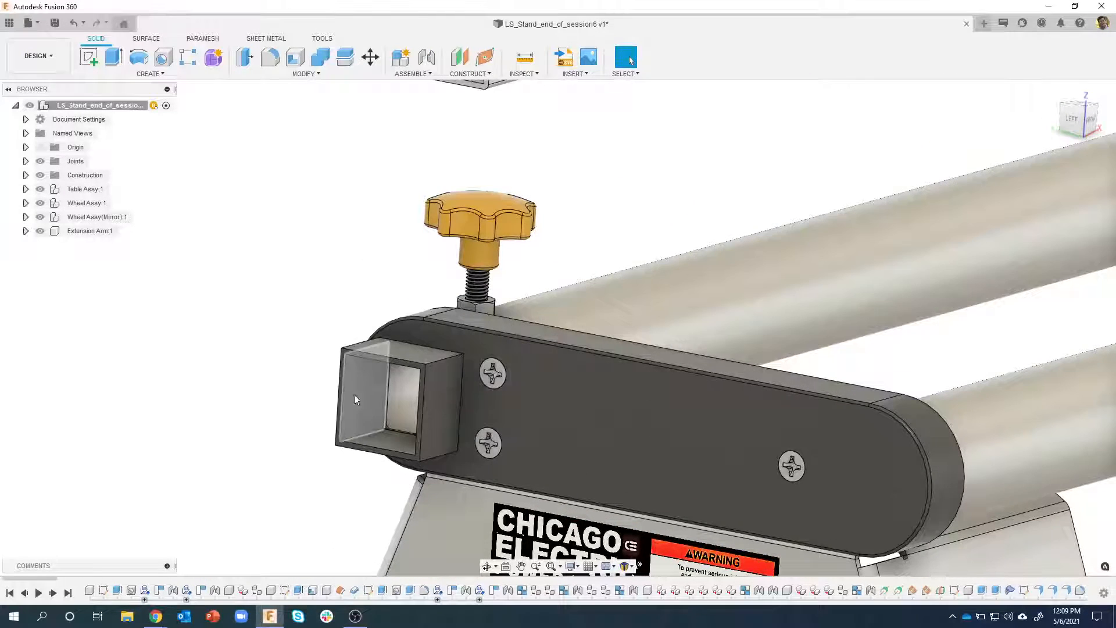
{"action": "middle_click_drag", "start_coordinate": [324, 346], "coordinate": [346, 190], "text": "shift"}
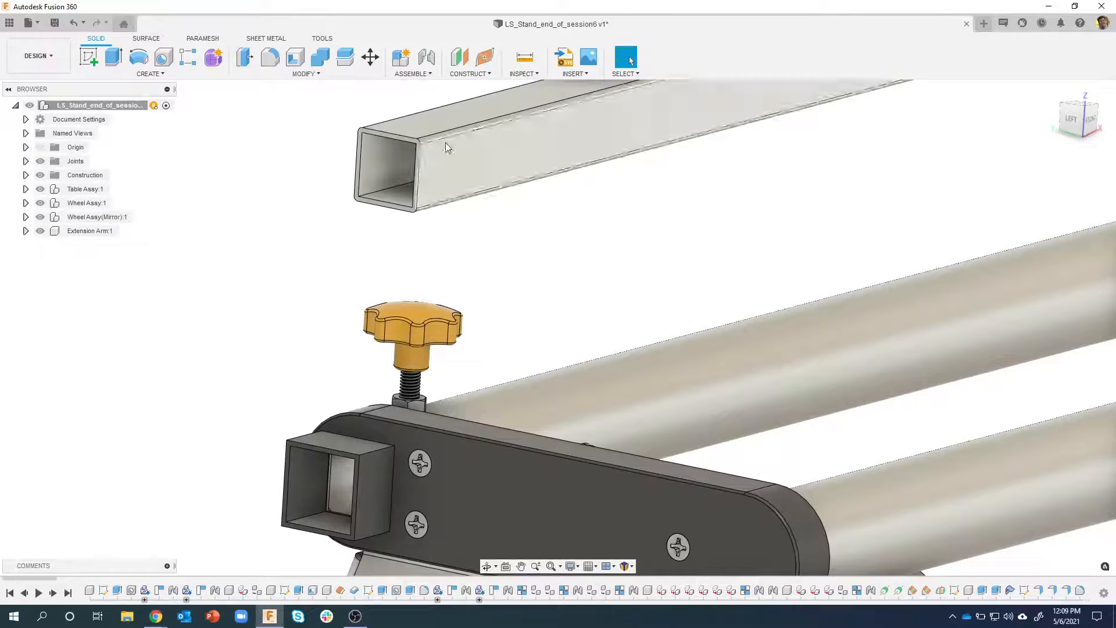
{"action": "middle_click_drag", "start_coordinate": [391, 291], "coordinate": [341, 411], "text": "shift"}
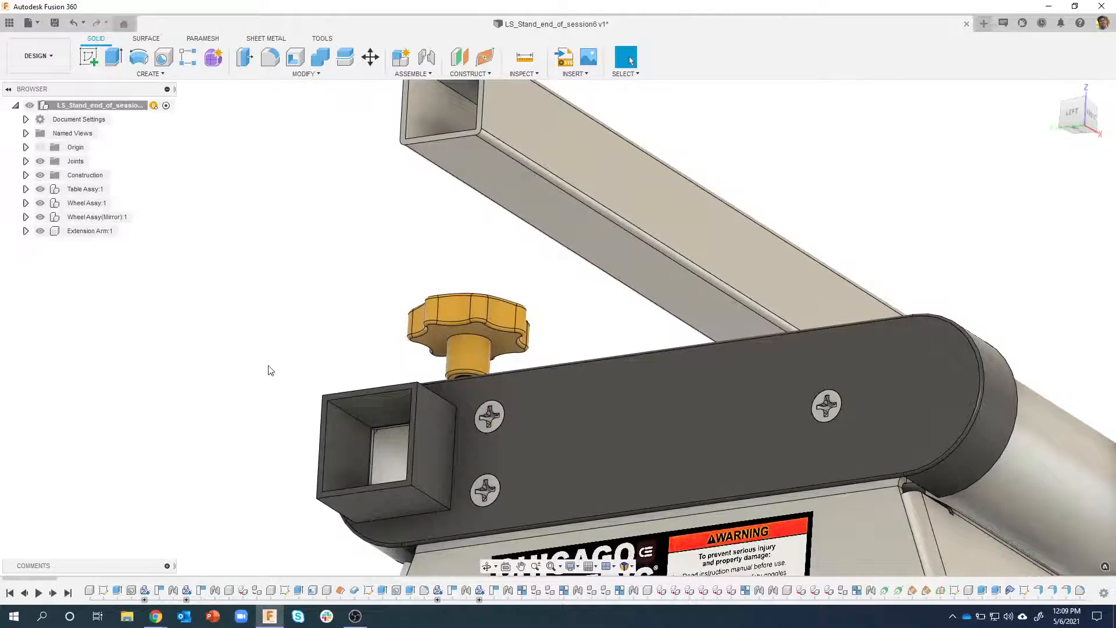
{"action": "scroll", "coordinate": [266, 366], "scroll_direction": "down", "scroll_amount": 3}
{"action": "middle_click_drag", "start_coordinate": [254, 351], "coordinate": [415, 88], "text": "shift"}
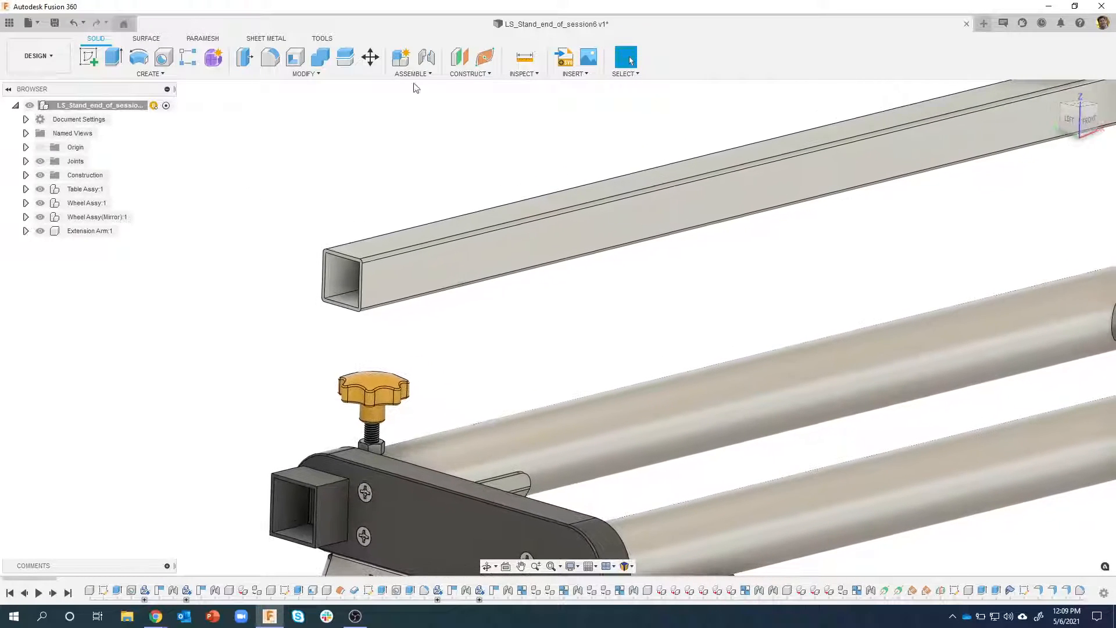
Start a joint with Component 1 in Between Two Faces mode, using the extension arm's two opposite side faces as planes
{"action": "left_click", "coordinate": [427, 56]}
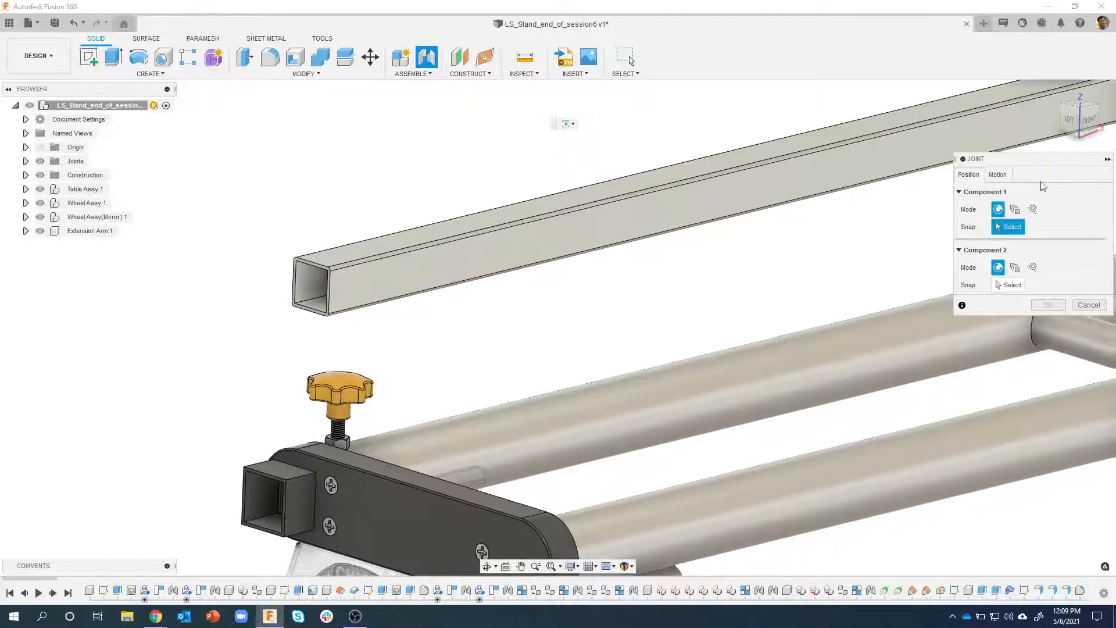
{"action": "left_click_drag", "start_coordinate": [1034, 164], "coordinate": [817, 180]}
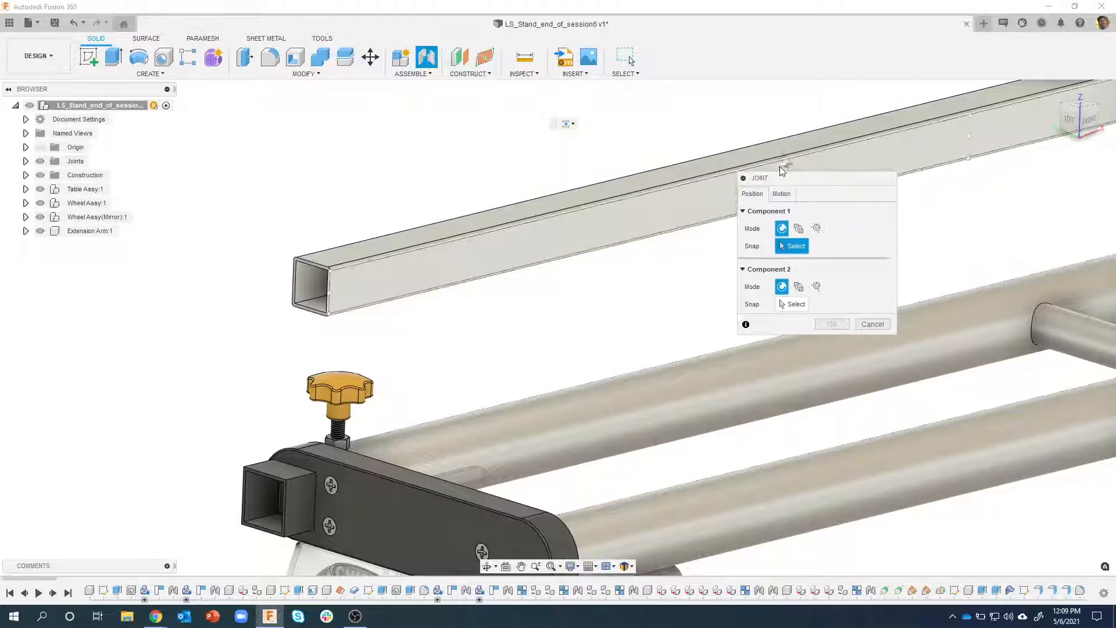
{"action": "left_click", "coordinate": [800, 232]}
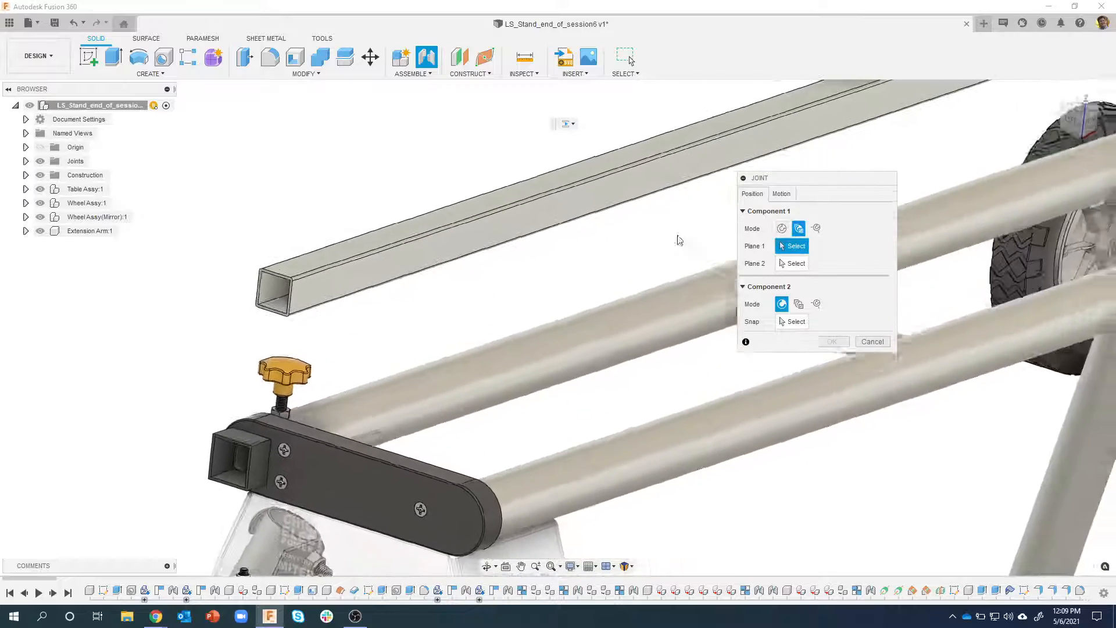
{"action": "middle_click_drag", "start_coordinate": [680, 240], "coordinate": [608, 259], "text": "shift"}
{"action": "left_click", "coordinate": [530, 243]}
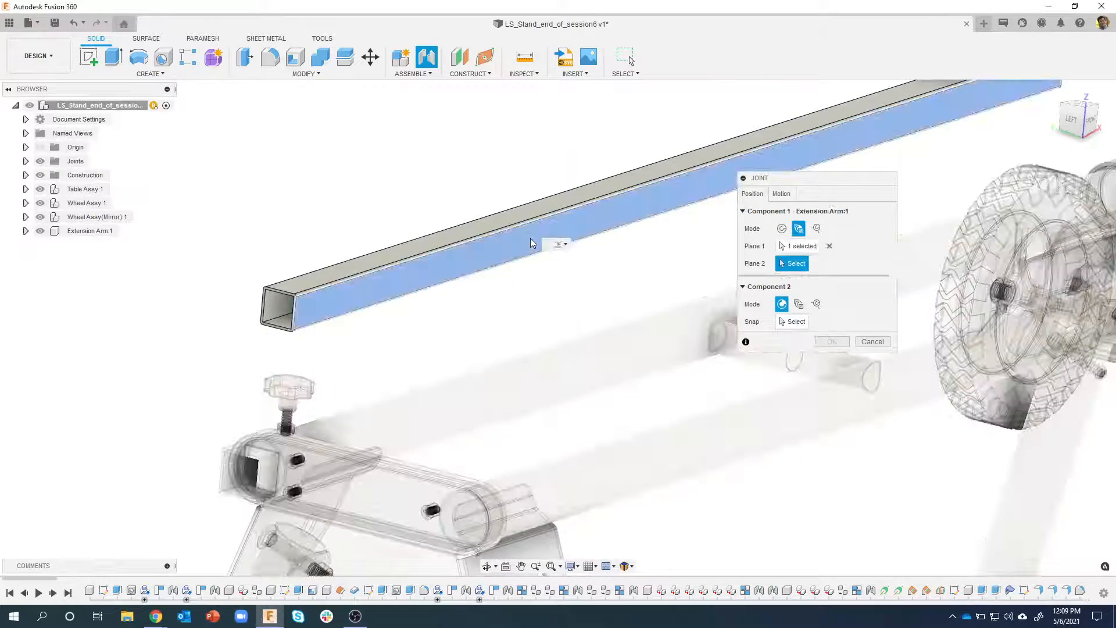
{"action": "middle_click_drag", "start_coordinate": [505, 295], "coordinate": [424, 255], "text": "shift"}
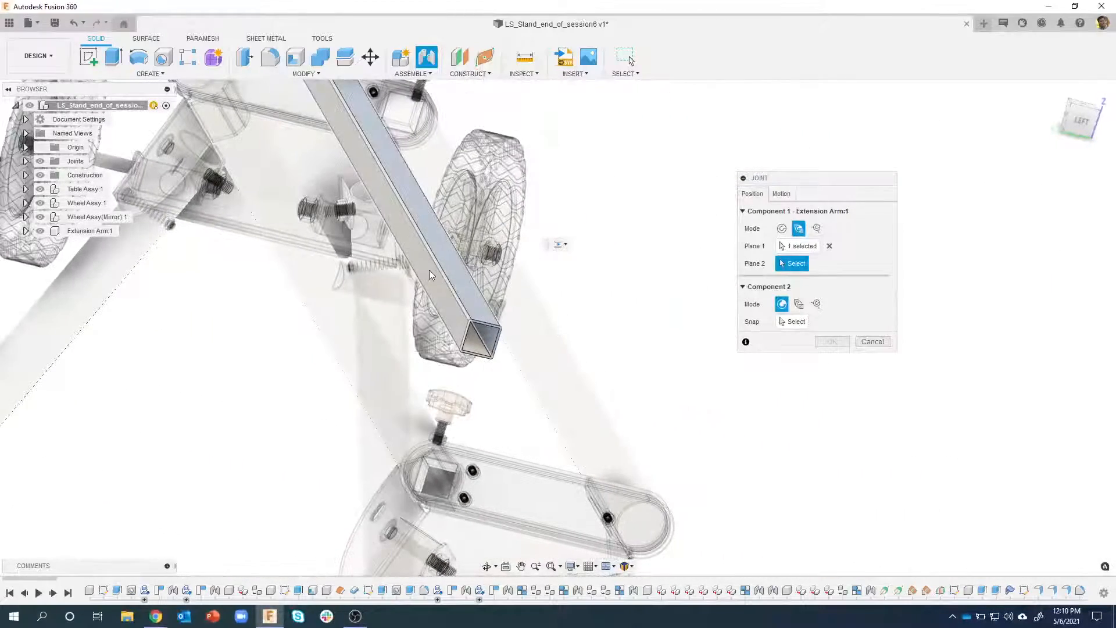
{"action": "middle_click_drag", "start_coordinate": [610, 280], "coordinate": [645, 277], "text": "shift"}
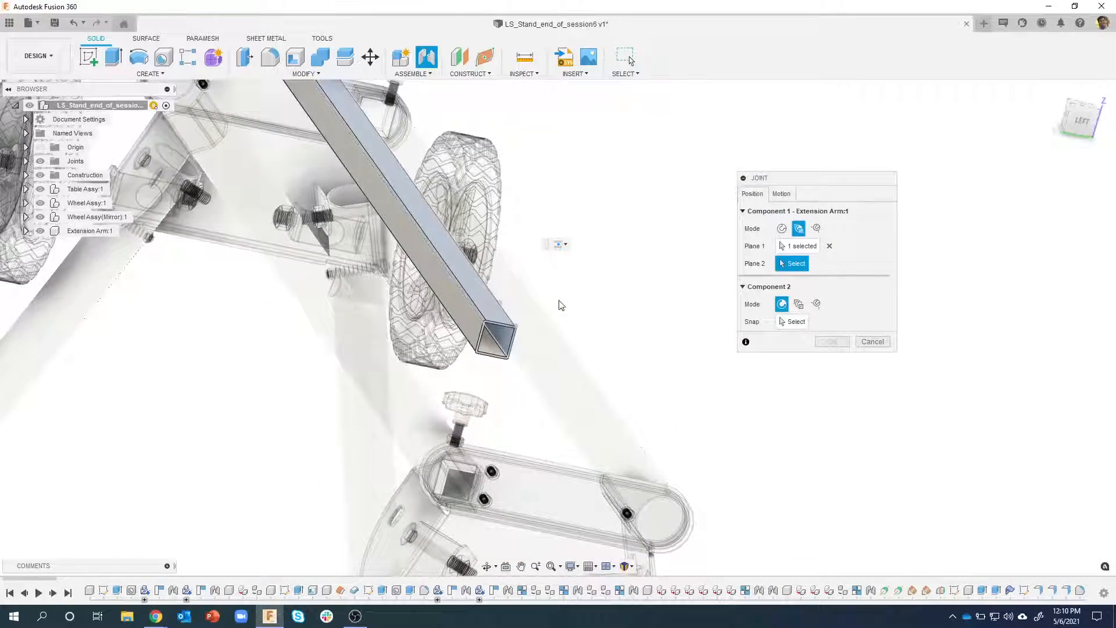
{"action": "left_click", "coordinate": [457, 306]}
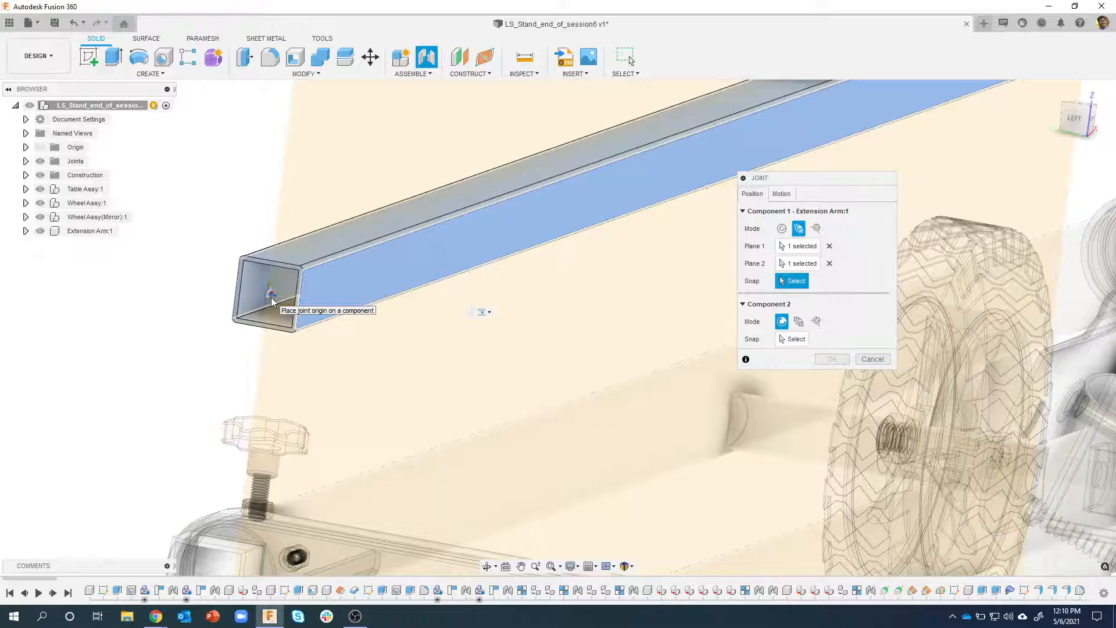
Snap the Component 1 joint origin to the centre of the extension arm's side face, midway along its length
{"action": "middle_click_drag", "start_coordinate": [274, 300], "coordinate": [433, 265], "text": "shift"}
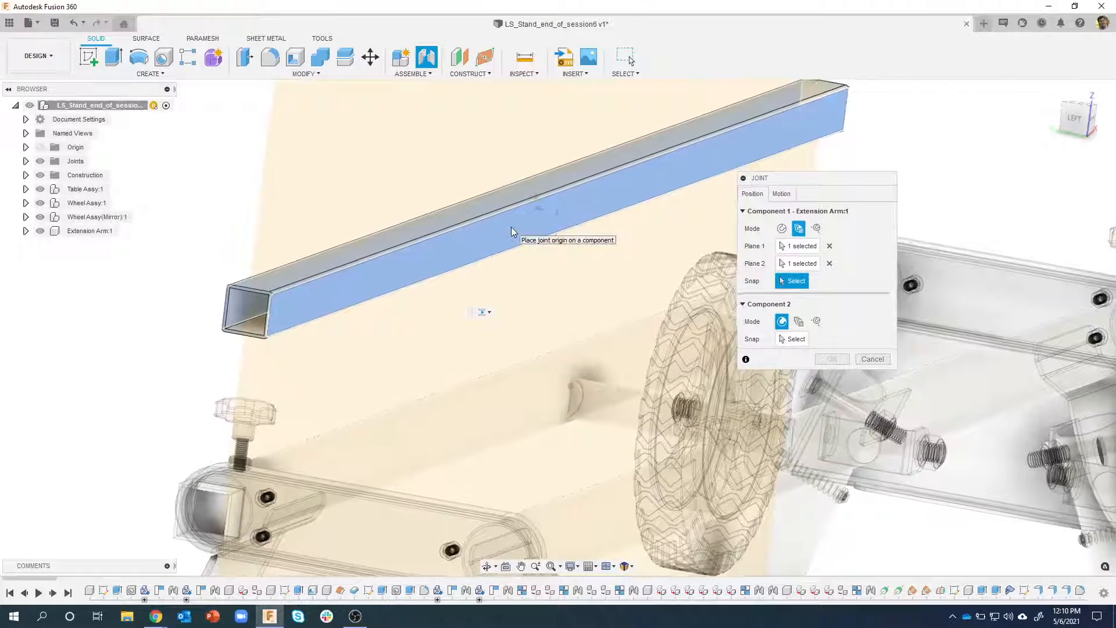
{"action": "scroll", "coordinate": [511, 226], "scroll_direction": "down", "scroll_amount": 2}
{"action": "scroll", "coordinate": [508, 222], "scroll_direction": "up", "scroll_amount": 3}
{"action": "middle_click_drag", "start_coordinate": [498, 219], "coordinate": [551, 207], "text": "shift"}
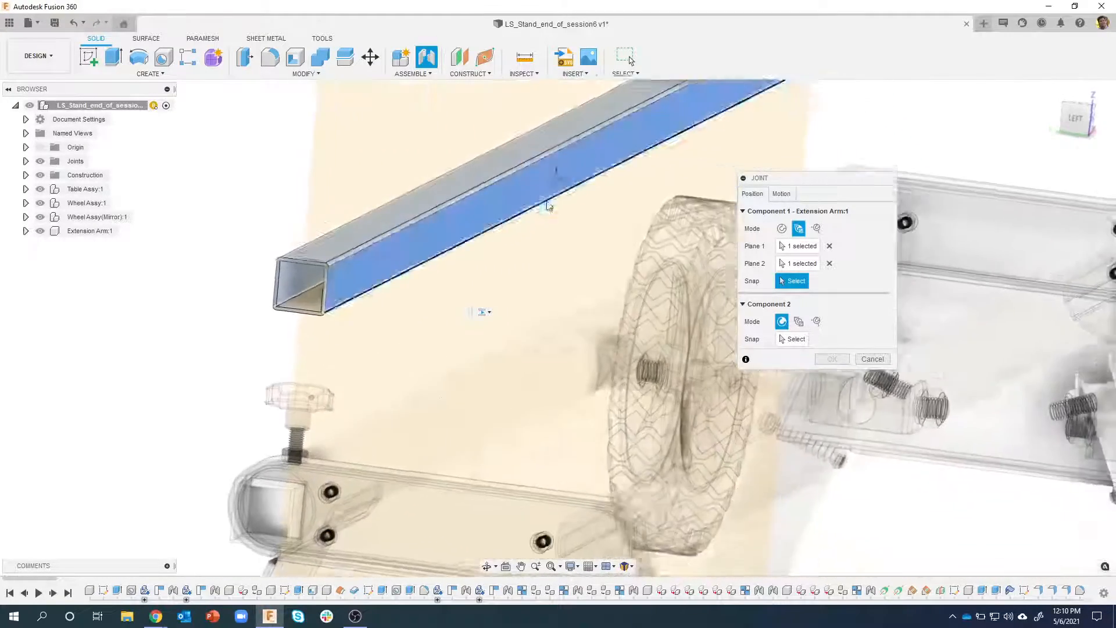
{"action": "middle_click_drag", "start_coordinate": [511, 206], "coordinate": [487, 235]}
{"action": "scroll", "coordinate": [480, 226], "scroll_direction": "up", "scroll_amount": 5}
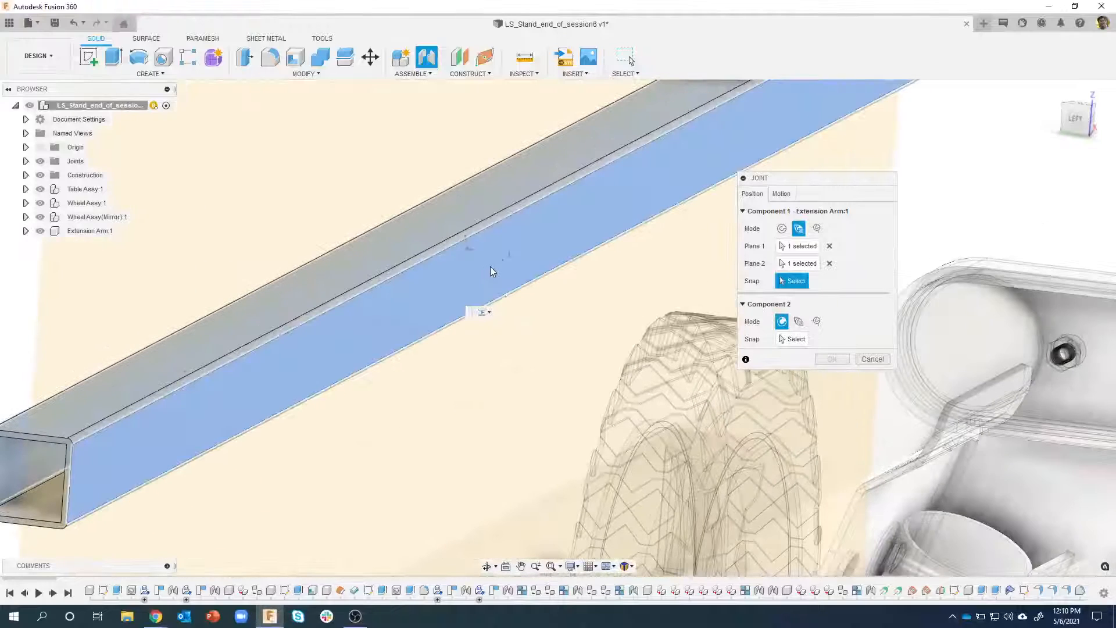
{"action": "scroll", "coordinate": [491, 256], "scroll_direction": "down", "scroll_amount": 3}
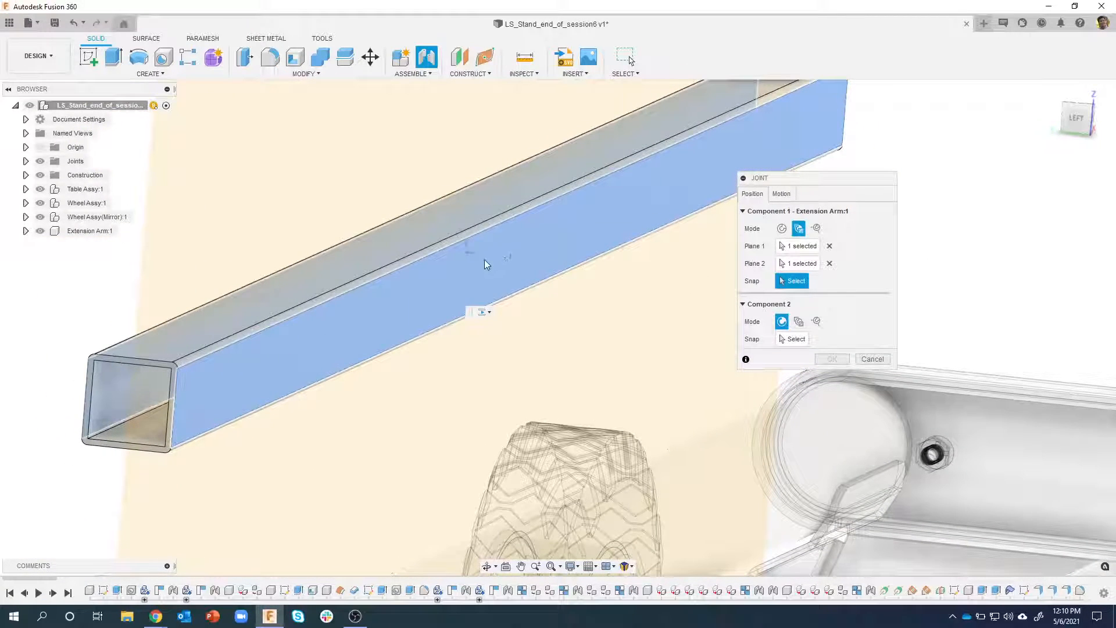
{"action": "left_click", "coordinate": [491, 265]}
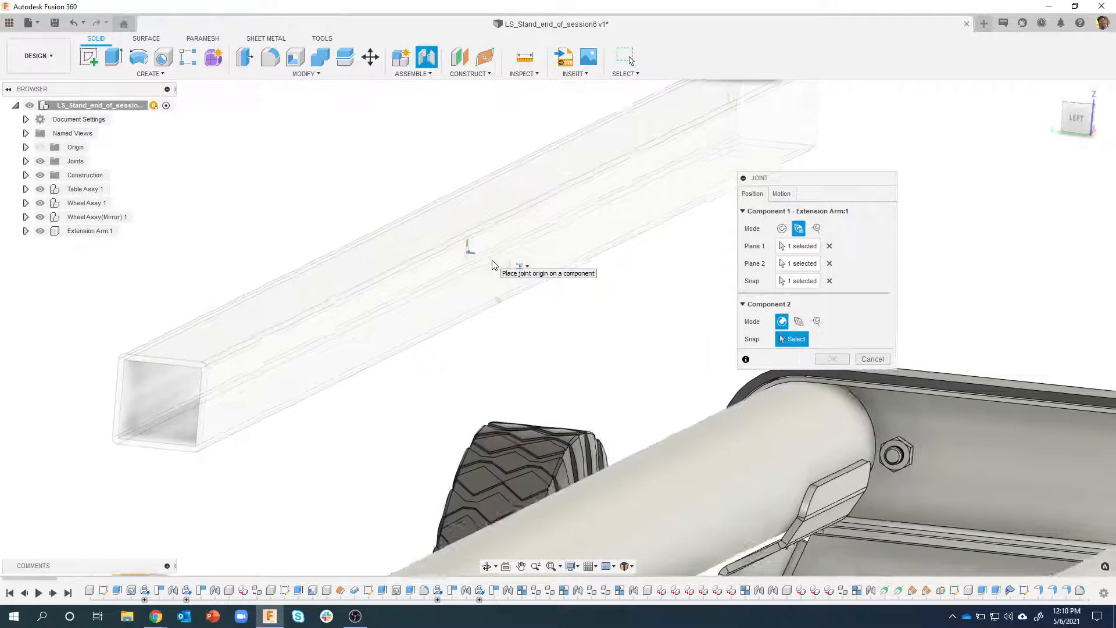
Set the joint's Component 2 to Between Two Faces mode and pick the square socket's two opposite side faces as planes
{"action": "scroll", "coordinate": [483, 258], "scroll_direction": "down", "scroll_amount": 5}
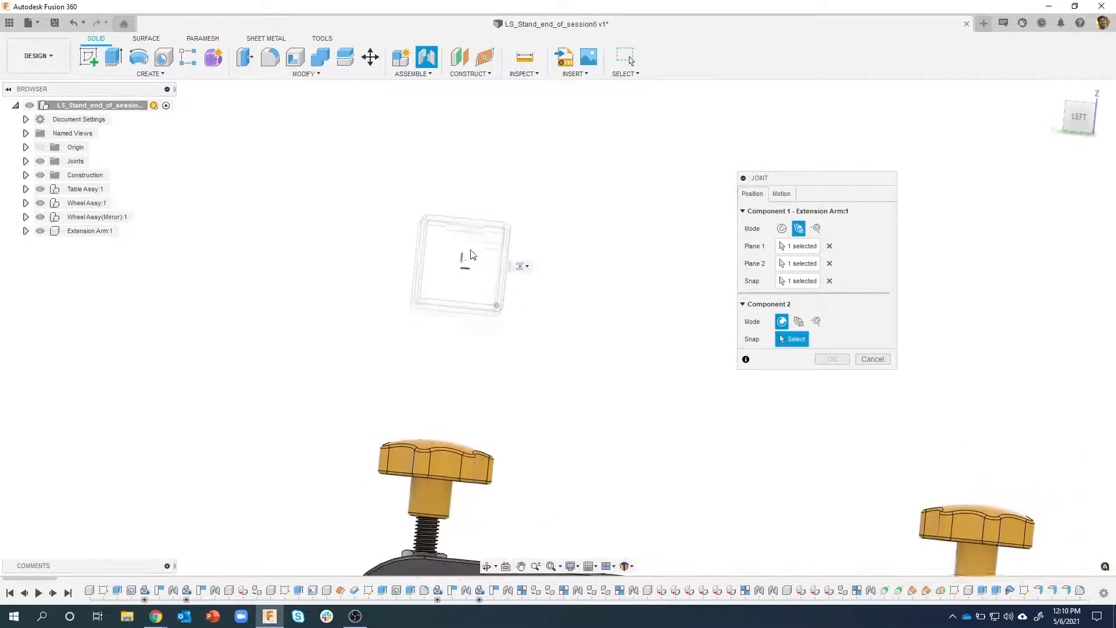
{"action": "middle_click_drag", "start_coordinate": [472, 254], "coordinate": [307, 288], "text": "shift"}
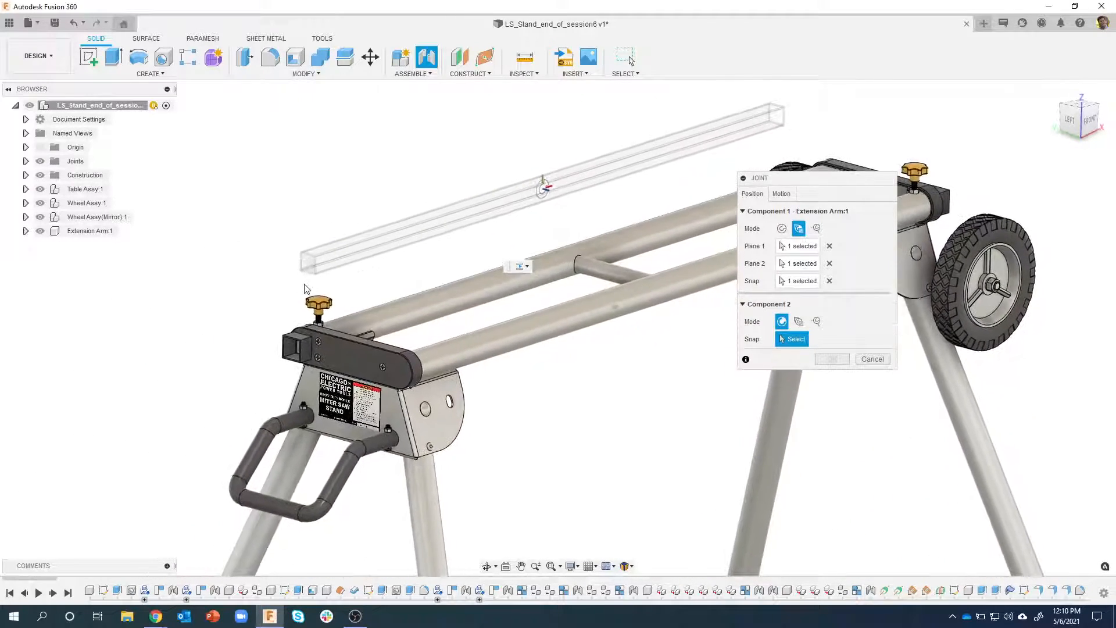
{"action": "scroll", "coordinate": [256, 351], "scroll_direction": "up", "scroll_amount": 5}
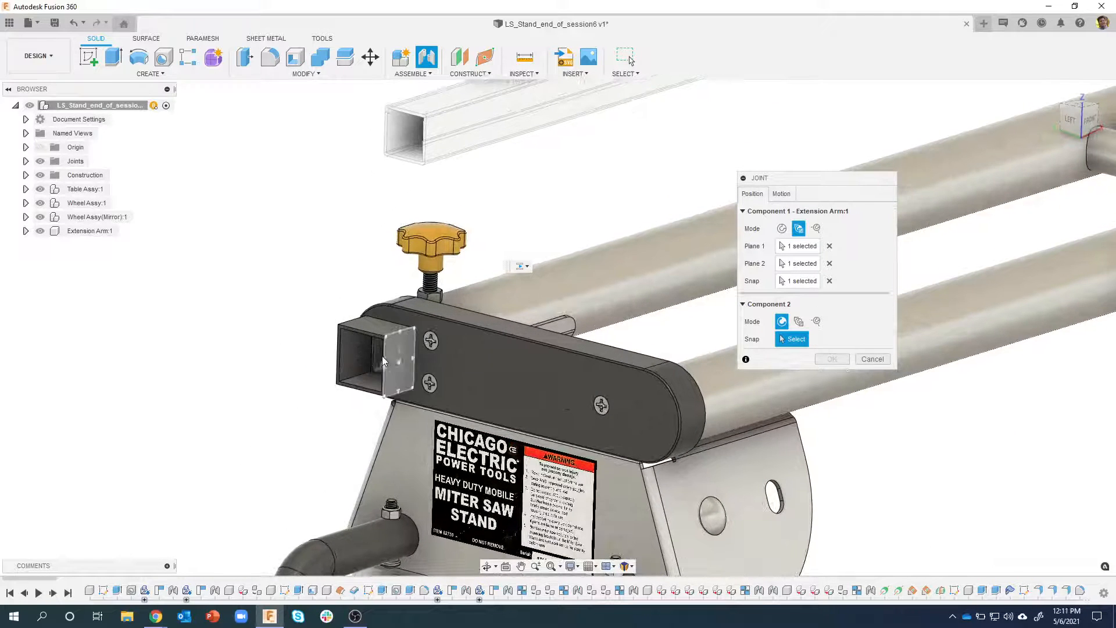
{"action": "middle_click_drag", "start_coordinate": [453, 239], "coordinate": [489, 235], "text": "shift"}
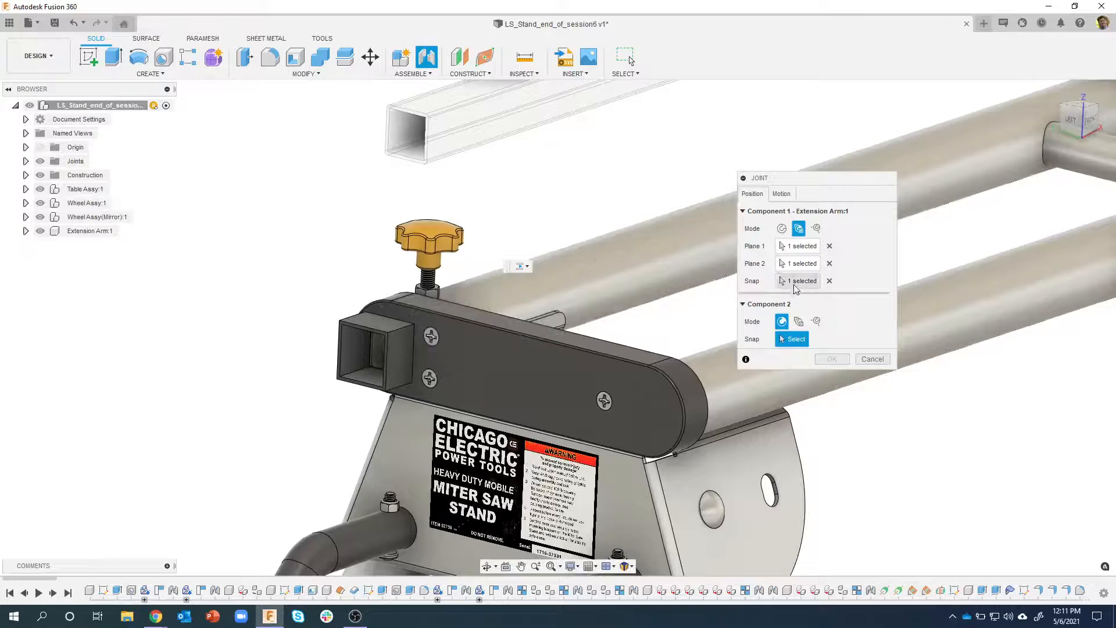
{"action": "left_click", "coordinate": [798, 321]}
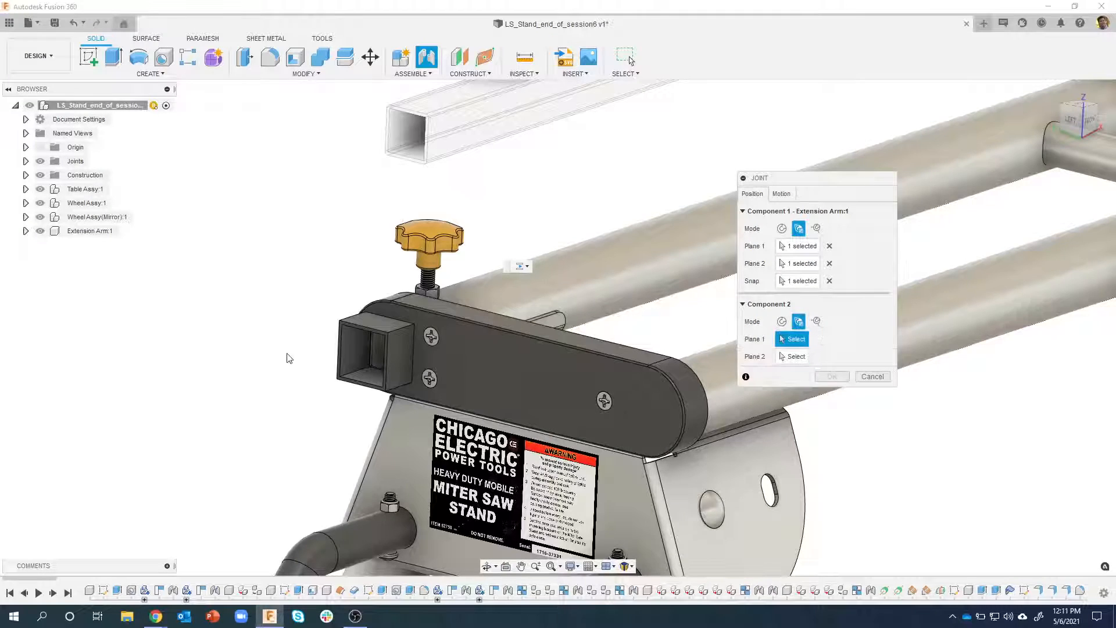
{"action": "middle_click_drag", "start_coordinate": [289, 358], "coordinate": [312, 336], "text": "shift"}
{"action": "left_click", "coordinate": [436, 346]}
{"action": "left_click", "coordinate": [334, 341]}
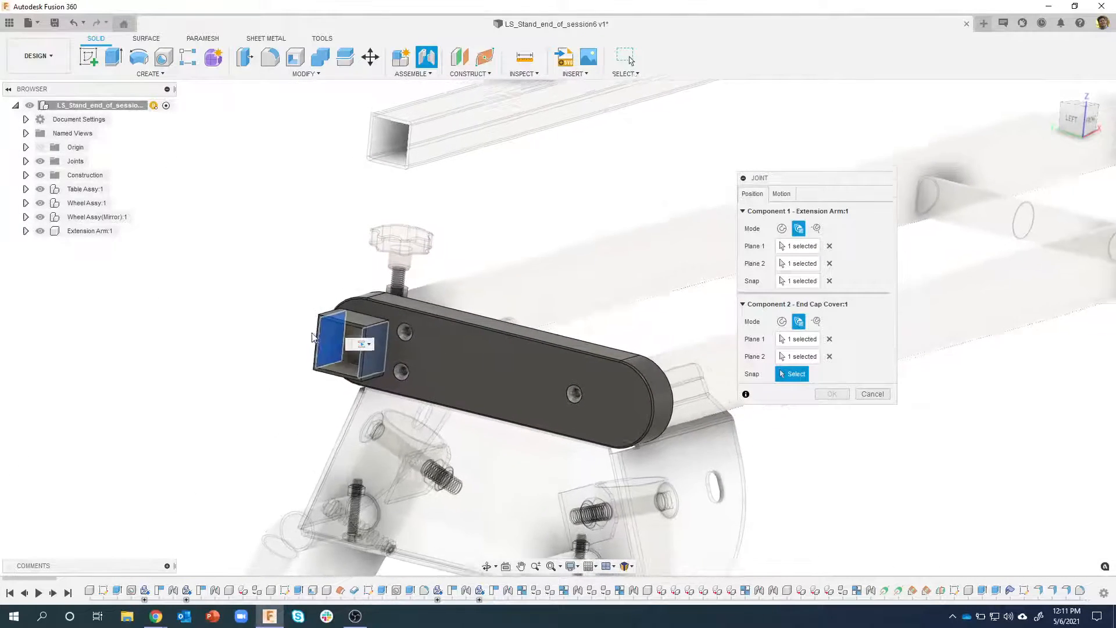
Snap the Component 2 joint origin to the centre of the square socket's side face
{"action": "scroll", "coordinate": [312, 326], "scroll_direction": "up", "scroll_amount": 5}
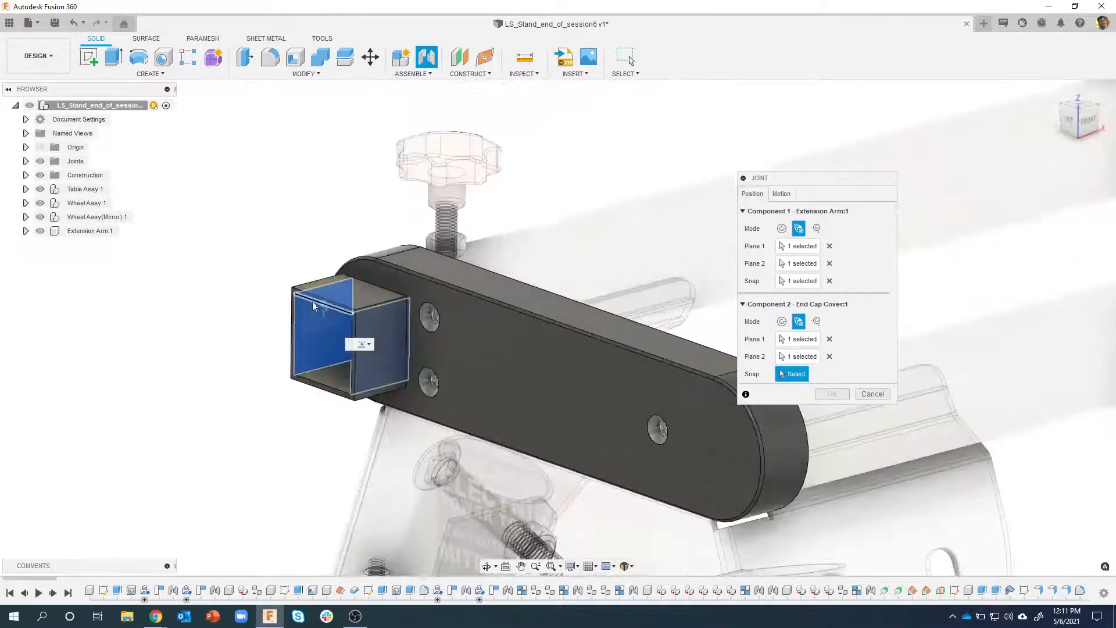
{"action": "scroll", "coordinate": [316, 314], "scroll_direction": "up", "scroll_amount": 3}
{"action": "middle_click_drag", "start_coordinate": [330, 350], "coordinate": [286, 332], "text": "shift"}
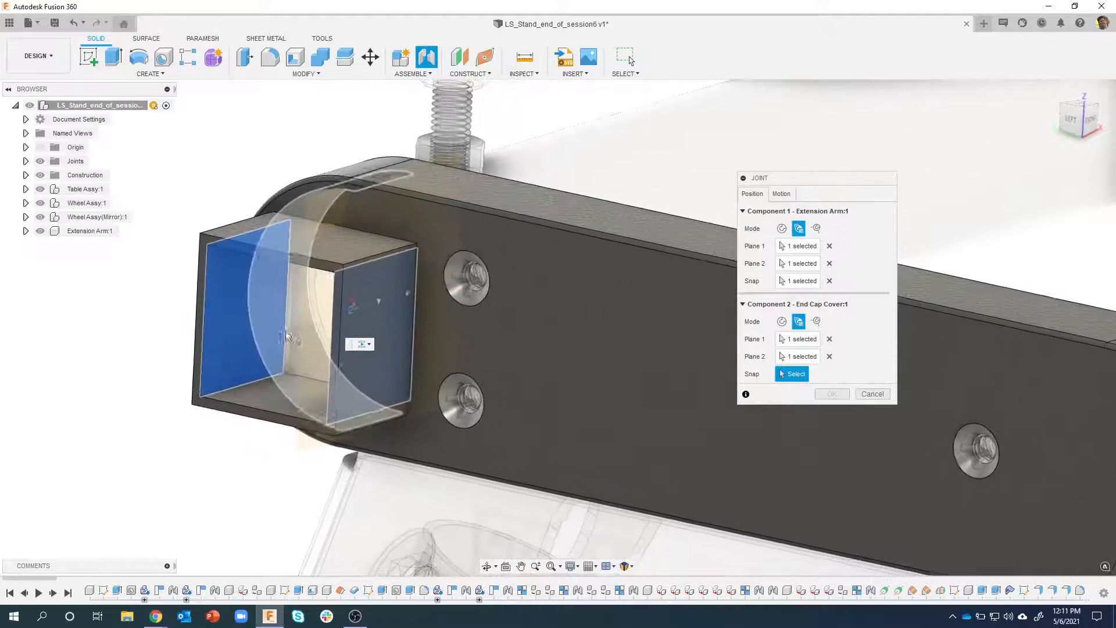
{"action": "middle_click_drag", "start_coordinate": [383, 325], "coordinate": [392, 278], "text": "shift"}
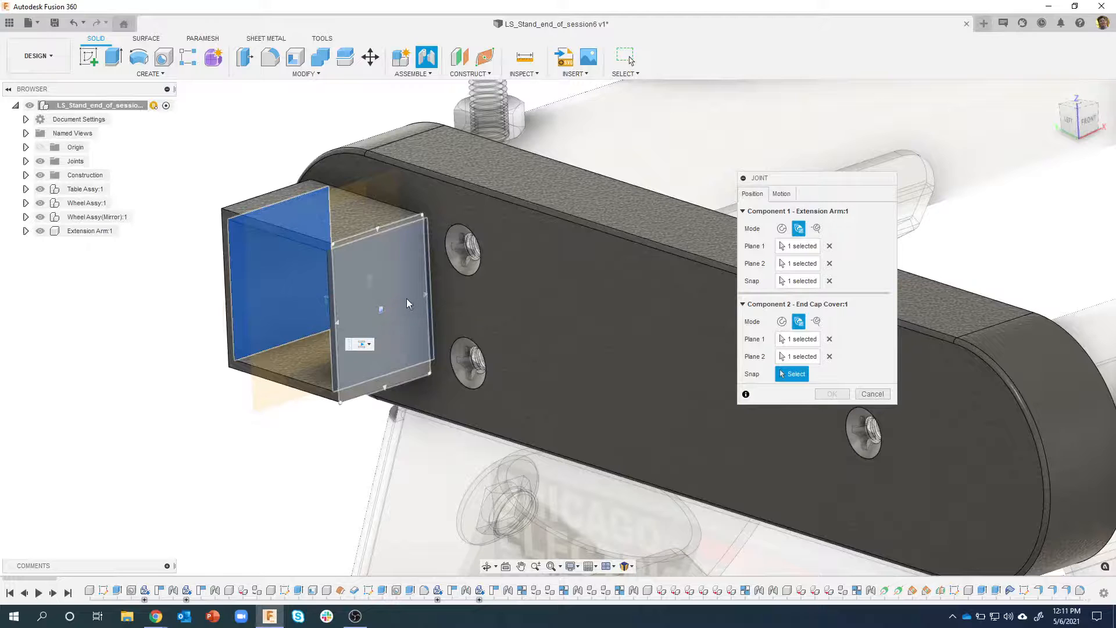
{"action": "left_click", "coordinate": [366, 304]}
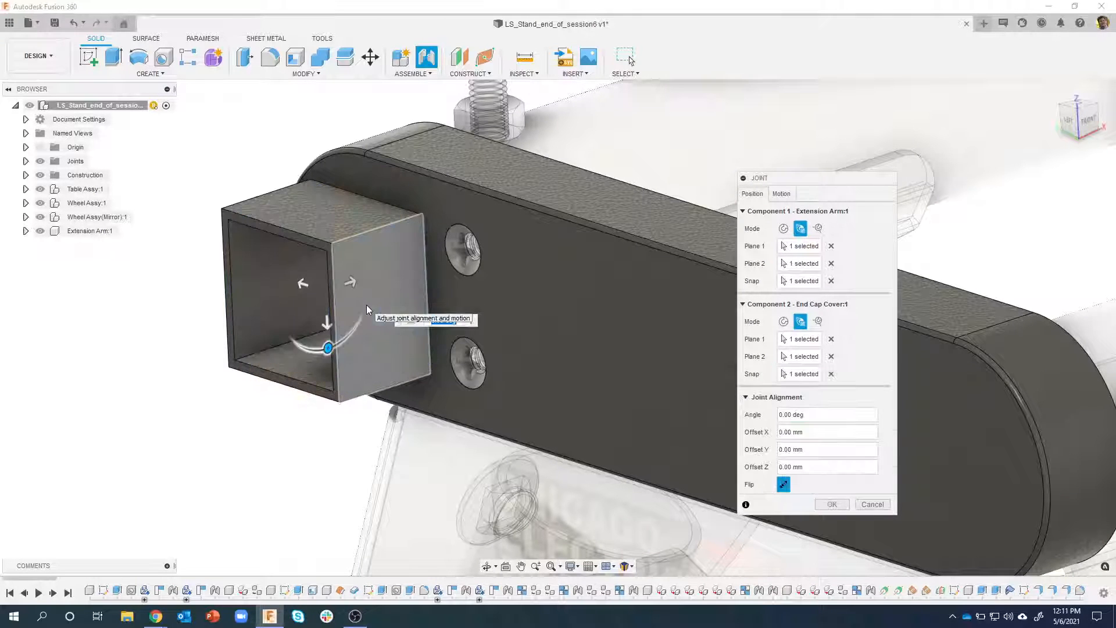
Set the joint's motion type to Slider with the X Axis as the slide direction
{"action": "scroll", "coordinate": [366, 305], "scroll_direction": "down", "scroll_amount": 4}
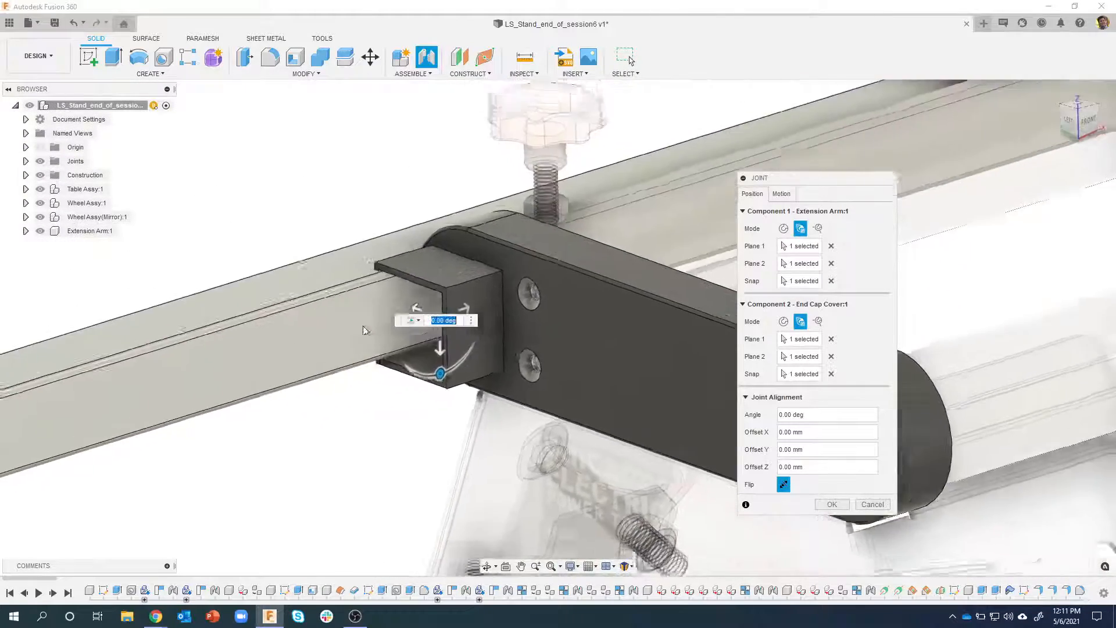
{"action": "scroll", "coordinate": [363, 330], "scroll_direction": "down", "scroll_amount": 6}
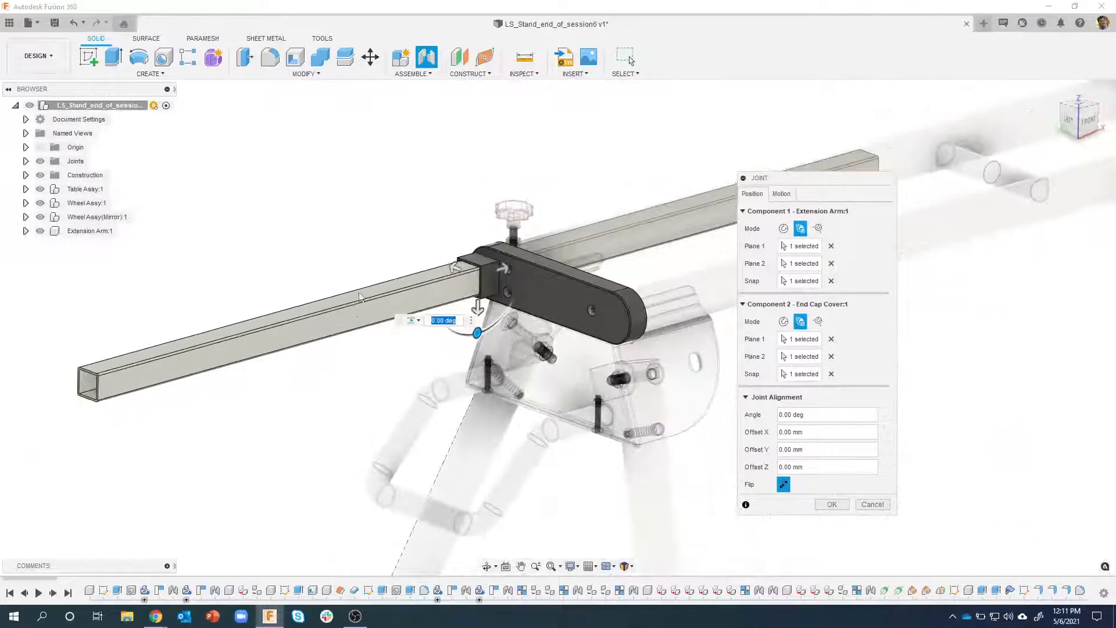
{"action": "middle_click_drag", "start_coordinate": [497, 214], "coordinate": [681, 222], "text": "shift"}
{"action": "left_click", "coordinate": [781, 193]}
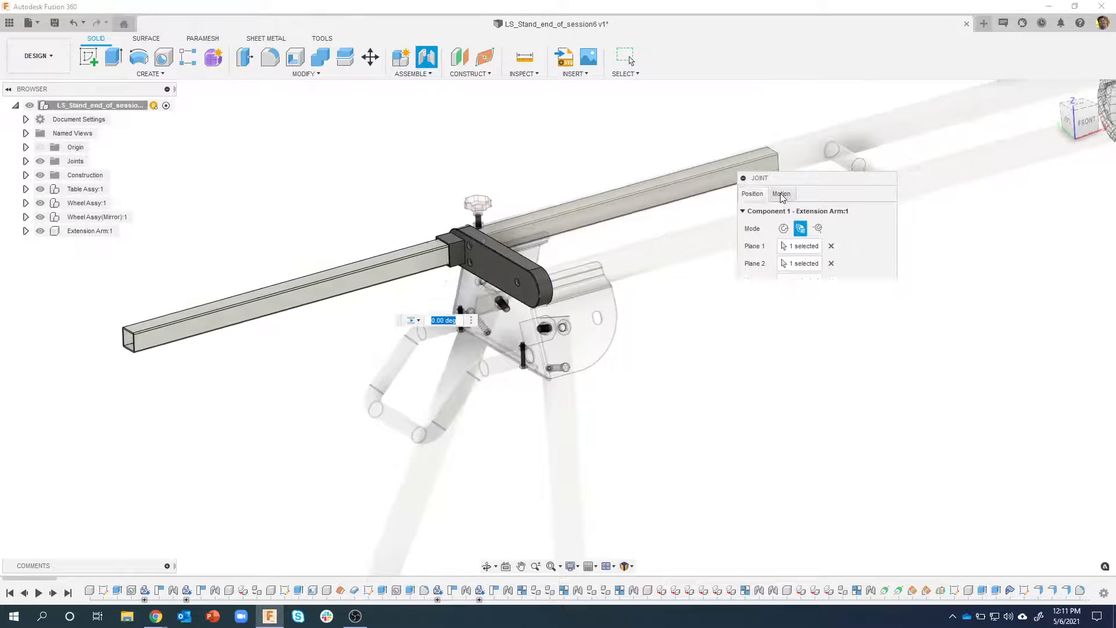
{"action": "left_click", "coordinate": [815, 211]}
{"action": "left_click", "coordinate": [782, 246]}
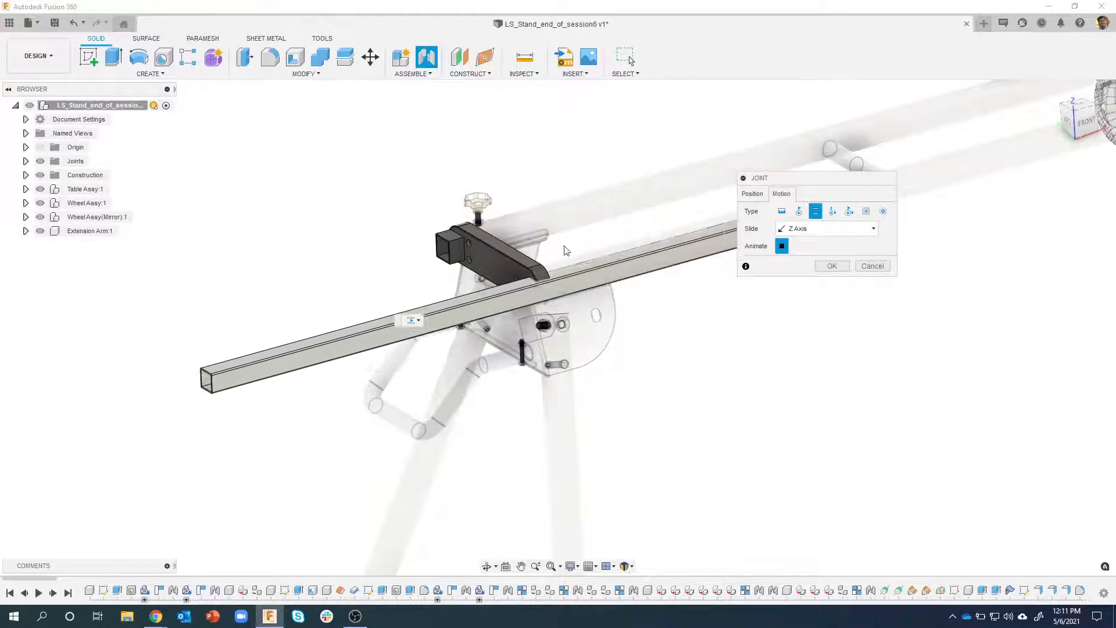
{"action": "left_click", "coordinate": [811, 230]}
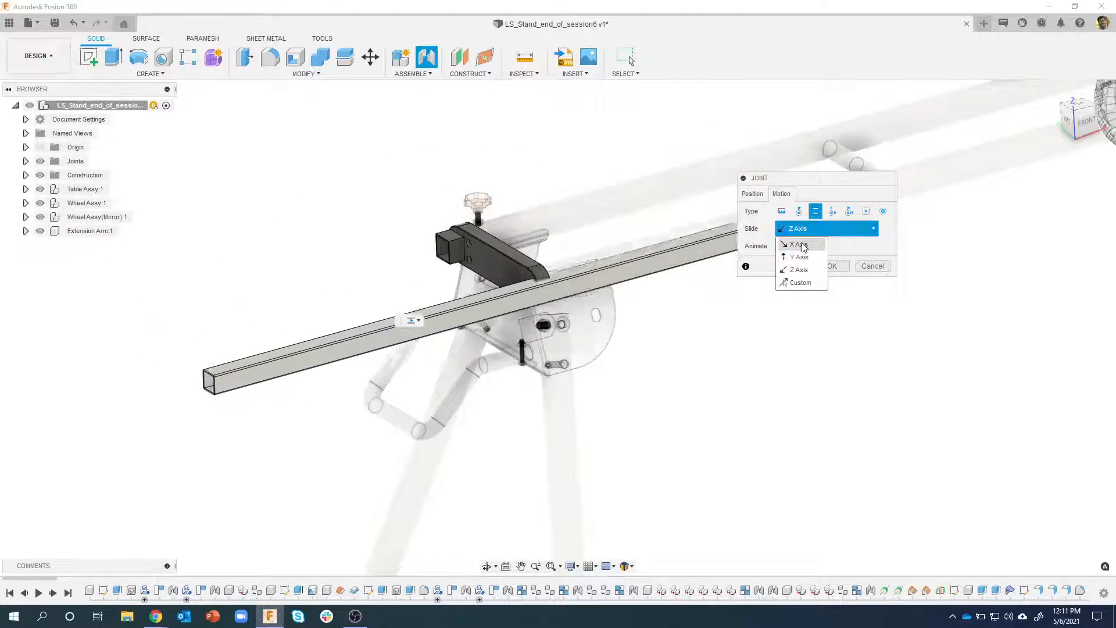
{"action": "left_click", "coordinate": [800, 244]}
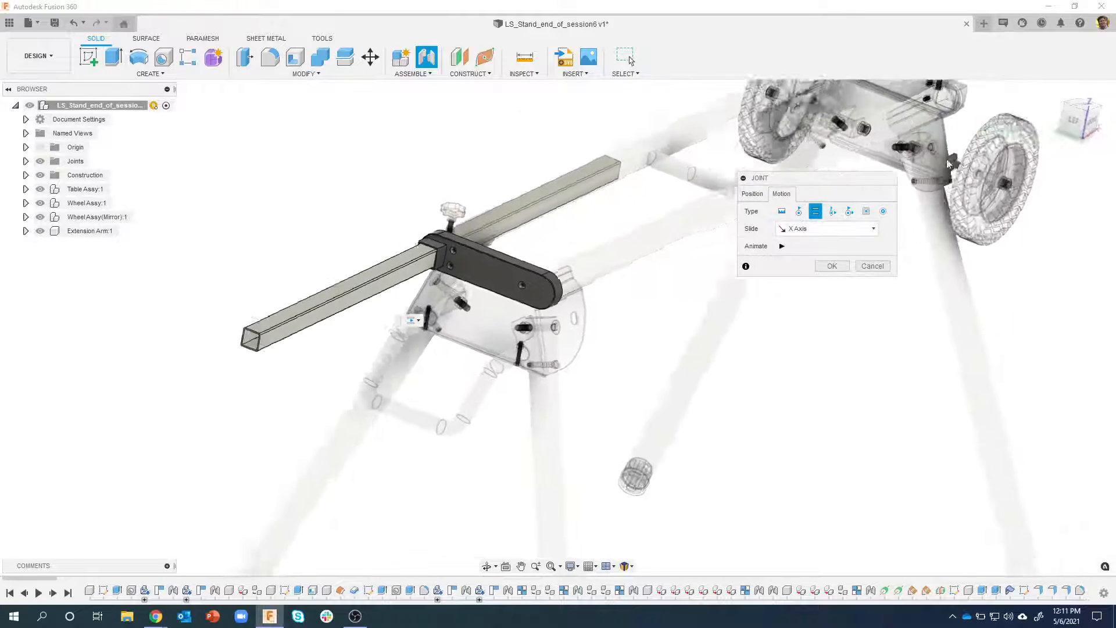
Examine the clearance between the extension arm and the socket's inner walls, looking straight into the tube's open end
{"action": "left_click", "coordinate": [1085, 121]}
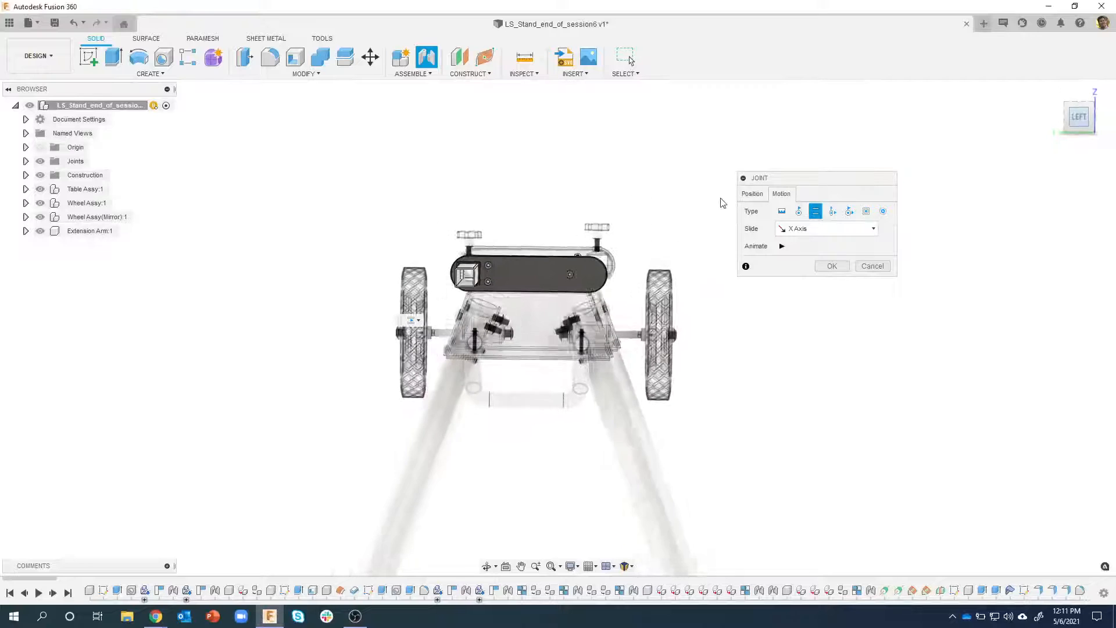
{"action": "scroll", "coordinate": [456, 292], "scroll_direction": "up", "scroll_amount": 5}
{"action": "scroll", "coordinate": [440, 243], "scroll_direction": "up", "scroll_amount": 5}
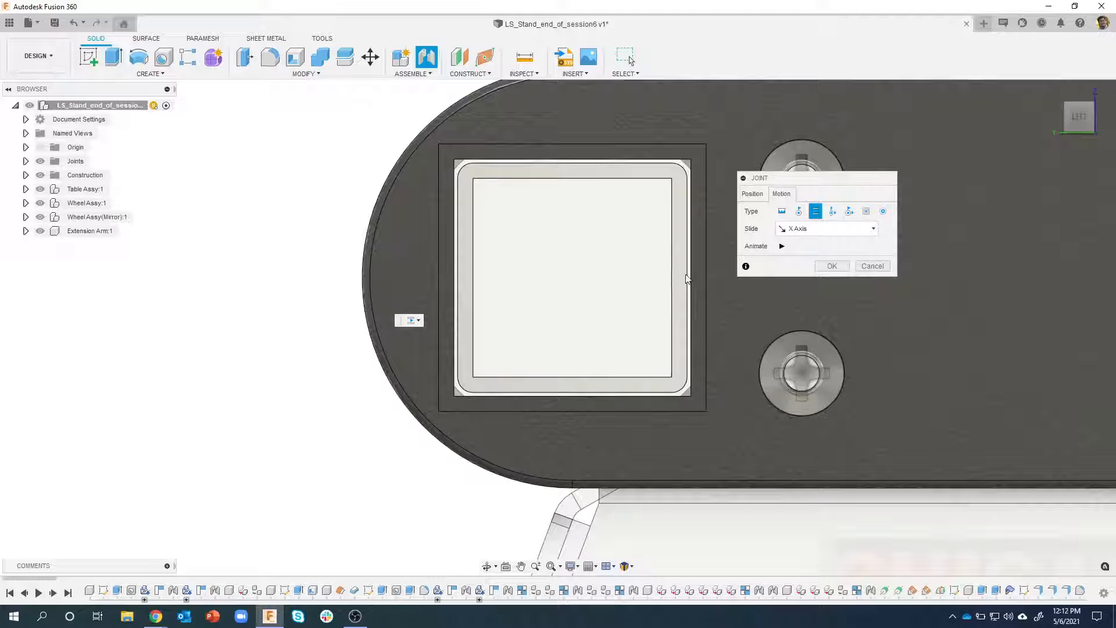
{"action": "scroll", "coordinate": [568, 286], "scroll_direction": "down", "scroll_amount": 6}
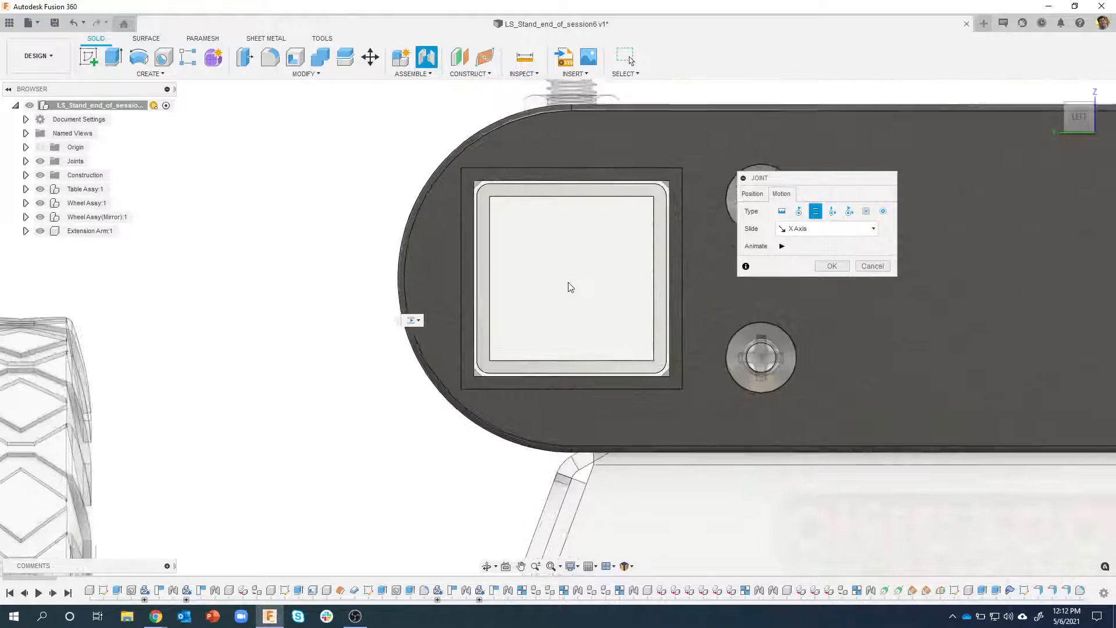
{"action": "middle_click_drag", "start_coordinate": [570, 260], "coordinate": [774, 190], "text": "shift"}
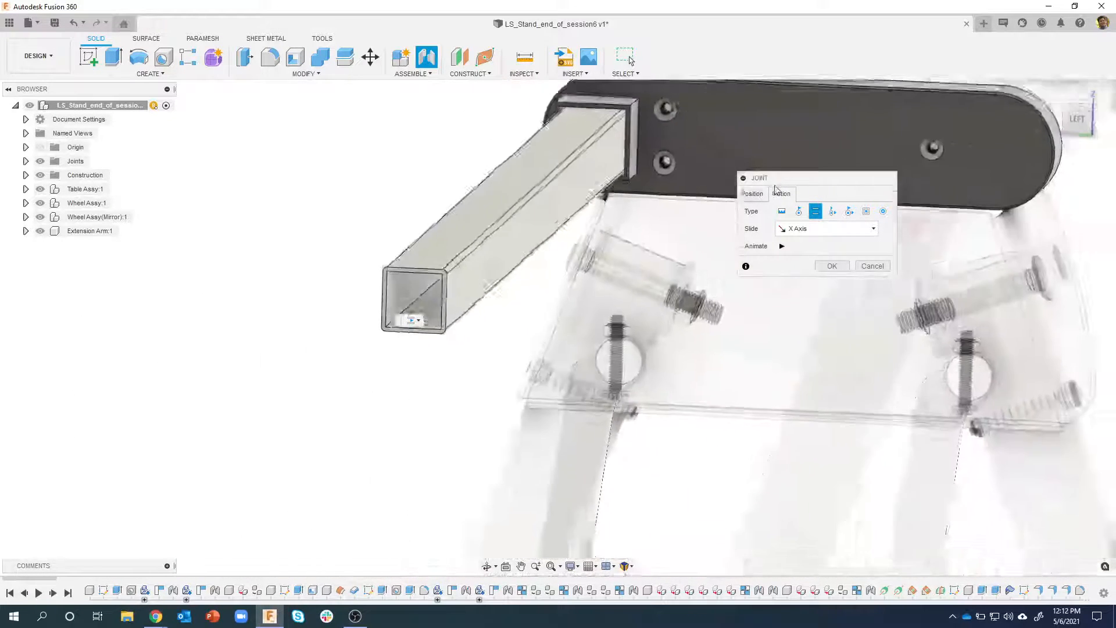
{"action": "scroll", "coordinate": [777, 206], "scroll_direction": "down", "scroll_amount": 4}
Try sliding the extension arm with the joint's X offset, reset Offset X to 0 and complete the joint
{"action": "left_click", "coordinate": [750, 194]}
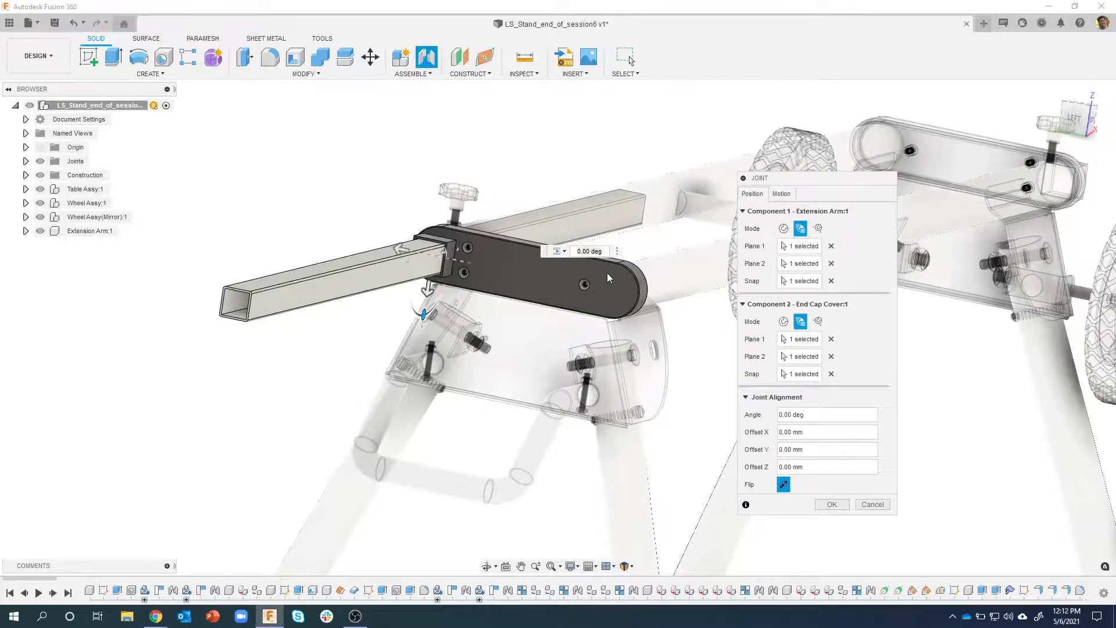
{"action": "scroll", "coordinate": [607, 273], "scroll_direction": "down", "scroll_amount": 3}
{"action": "middle_click_drag", "start_coordinate": [605, 271], "coordinate": [412, 263], "text": "shift"}
{"action": "left_click_drag", "start_coordinate": [433, 204], "coordinate": [533, 177]}
{"action": "left_click_drag", "start_coordinate": [828, 433], "coordinate": [771, 435]}
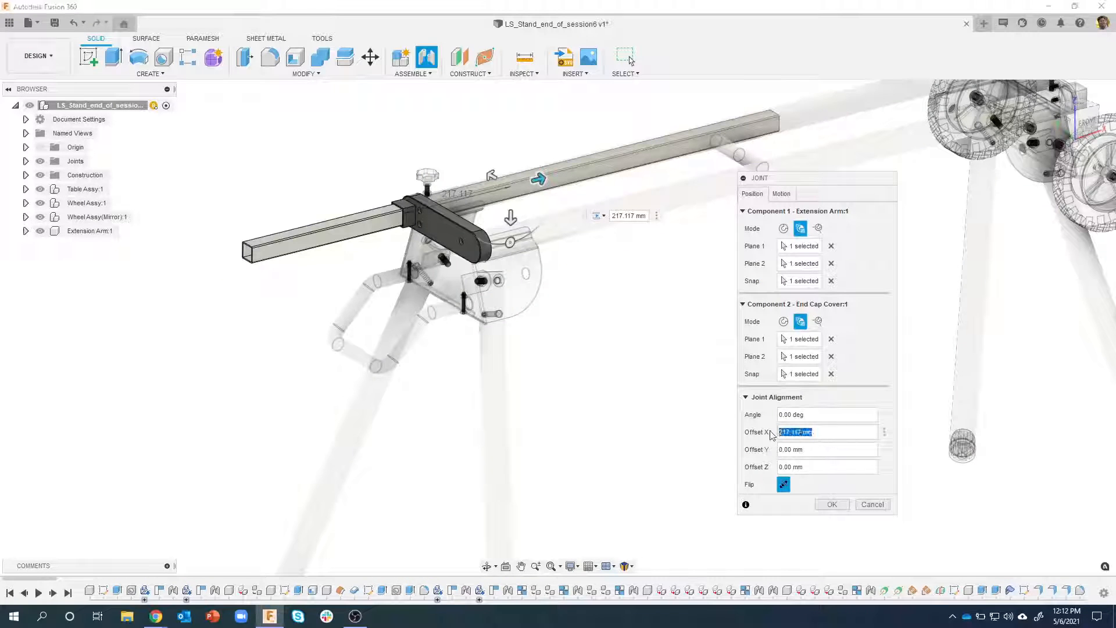
{"action": "type", "text": "0"}
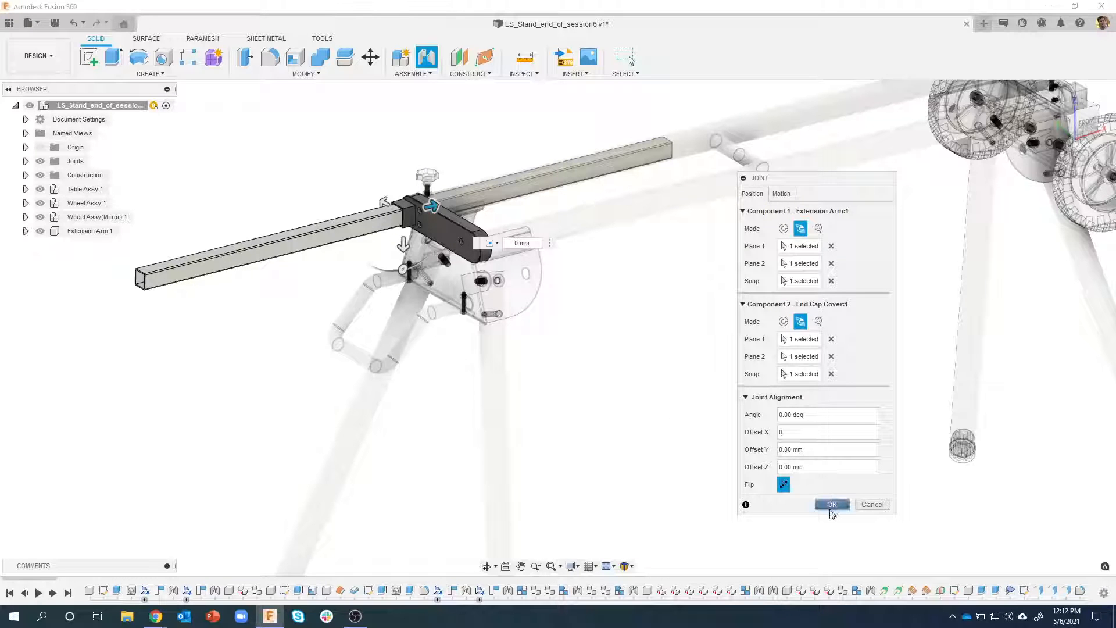
{"action": "left_click", "coordinate": [825, 508]}
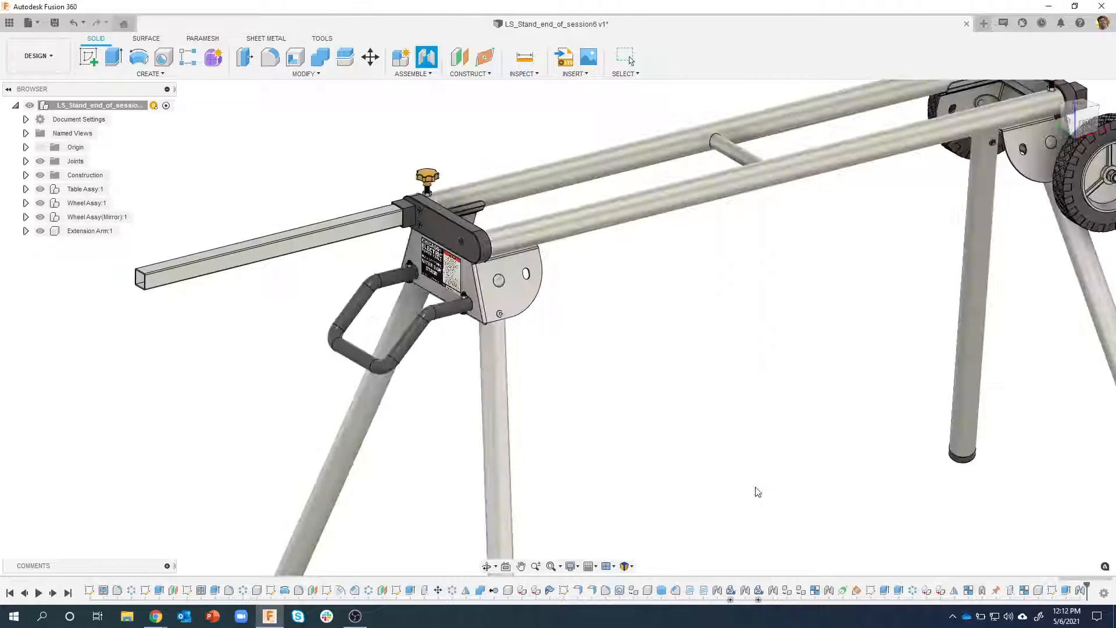
Slide the extension arm in its socket to test the joint, and revert the arm's position
{"action": "scroll", "coordinate": [575, 418], "scroll_direction": "down", "scroll_amount": 1}
{"action": "middle_click_drag", "start_coordinate": [310, 306], "coordinate": [304, 282], "text": "shift"}
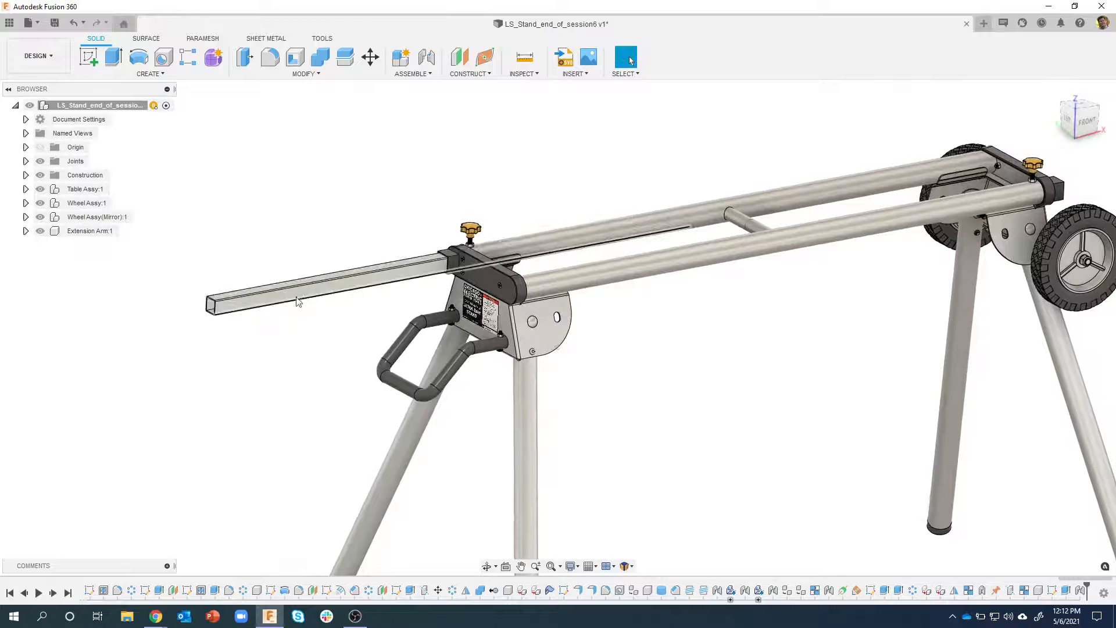
{"action": "mouse_move", "coordinate": [295, 297]}
{"action": "left_mouse_down"}
{"action": "mouse_move", "coordinate": [360, 299]}
{"action": "mouse_move", "coordinate": [286, 326]}
{"action": "mouse_move", "coordinate": [373, 313]}
{"action": "mouse_move", "coordinate": [298, 319]}
{"action": "left_mouse_up"}
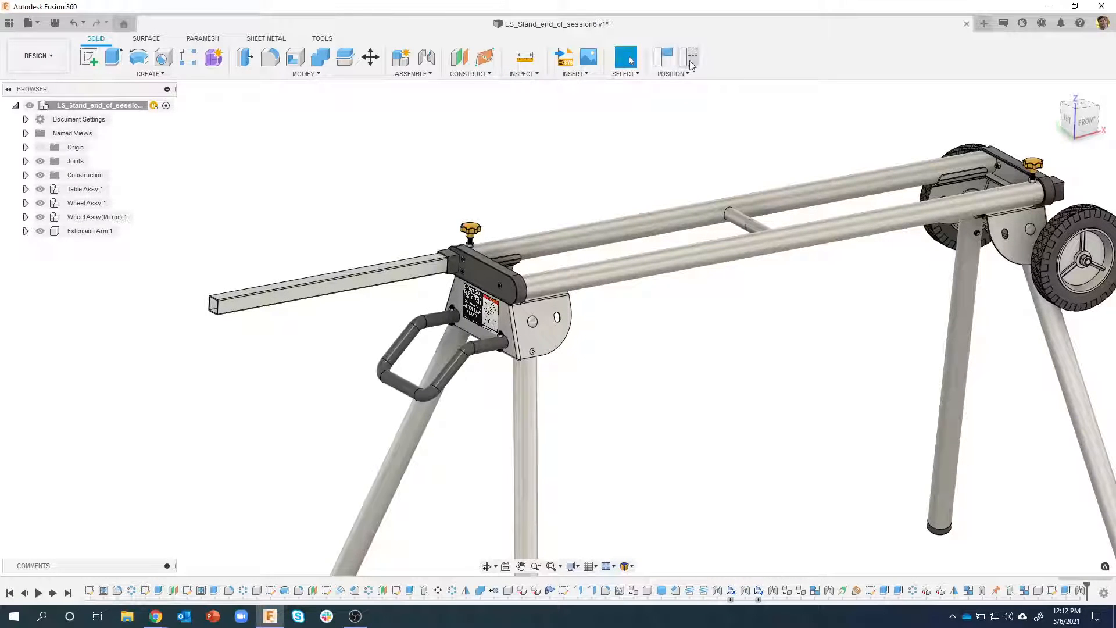
{"action": "left_click", "coordinate": [669, 60]}
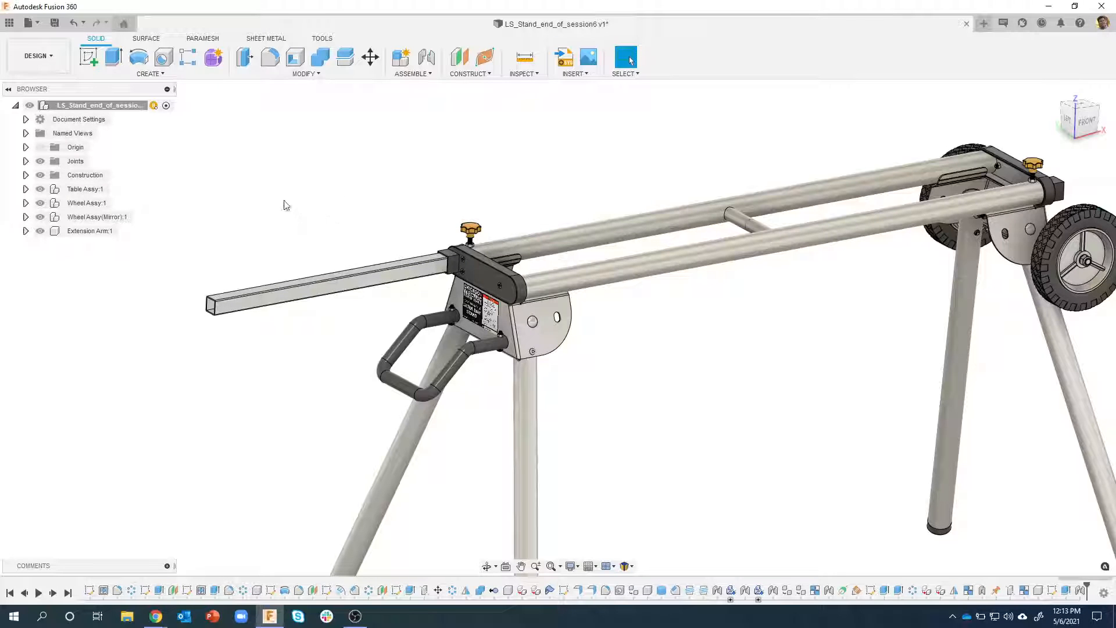
Create a new internal component named Support Arm under the top-level assembly and activate it
{"action": "scroll", "coordinate": [294, 216], "scroll_direction": "up", "scroll_amount": 2}
{"action": "scroll", "coordinate": [294, 217], "scroll_direction": "up", "scroll_amount": 5}
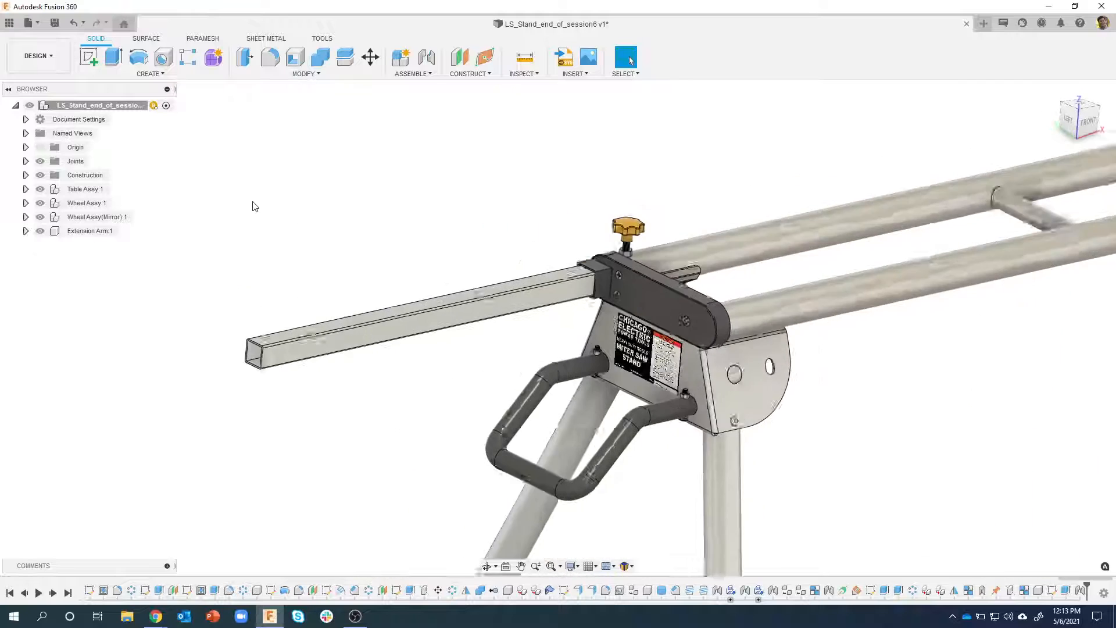
{"action": "left_click", "coordinate": [107, 104]}
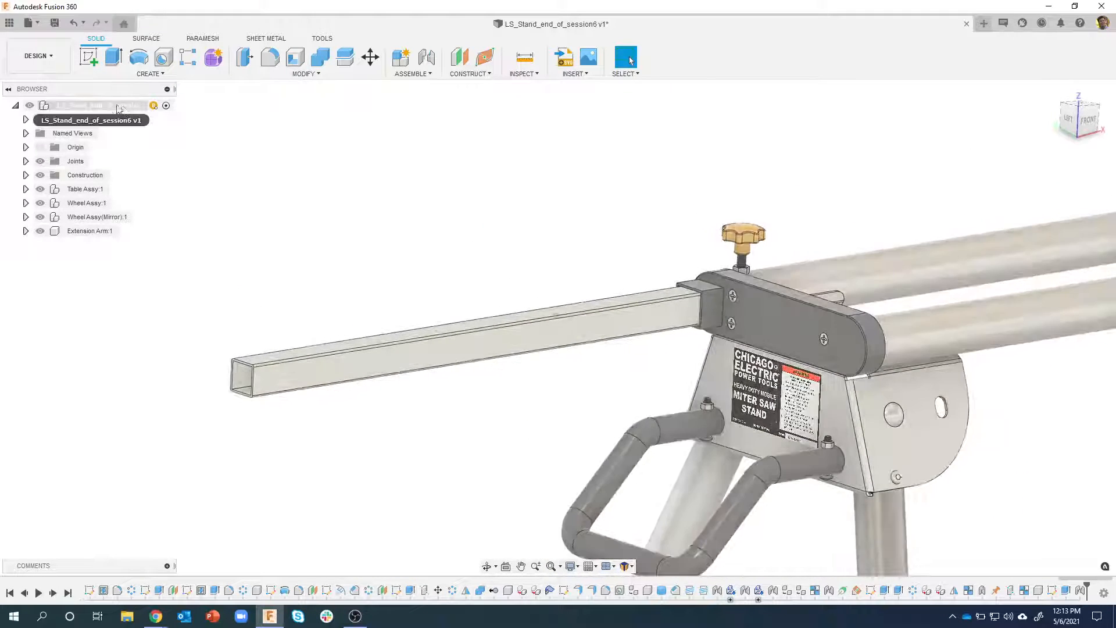
{"action": "right_click", "coordinate": [108, 105]}
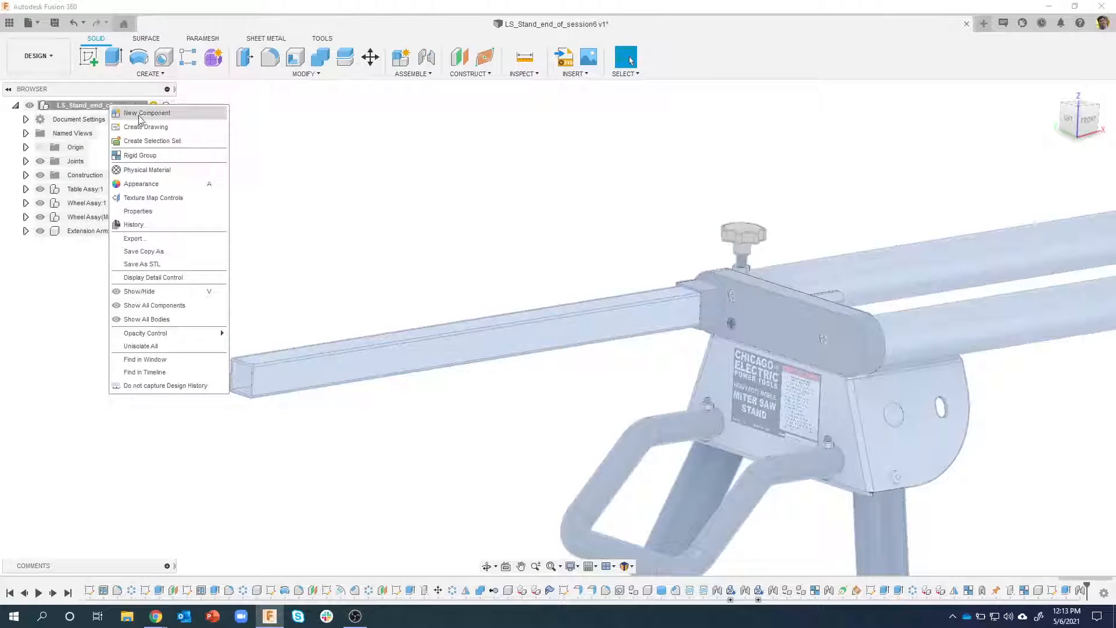
{"action": "left_click", "coordinate": [141, 114]}
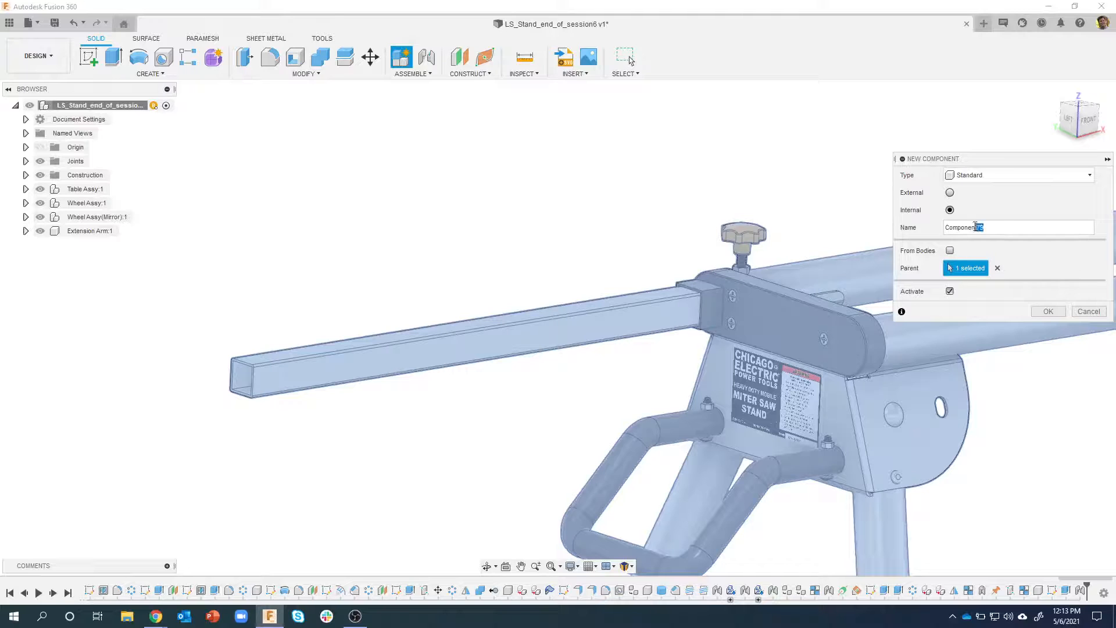
{"action": "left_click_drag", "start_coordinate": [975, 226], "coordinate": [941, 223]}
{"action": "type", "text": "Support Arm"}
{"action": "key", "text": "Return"}
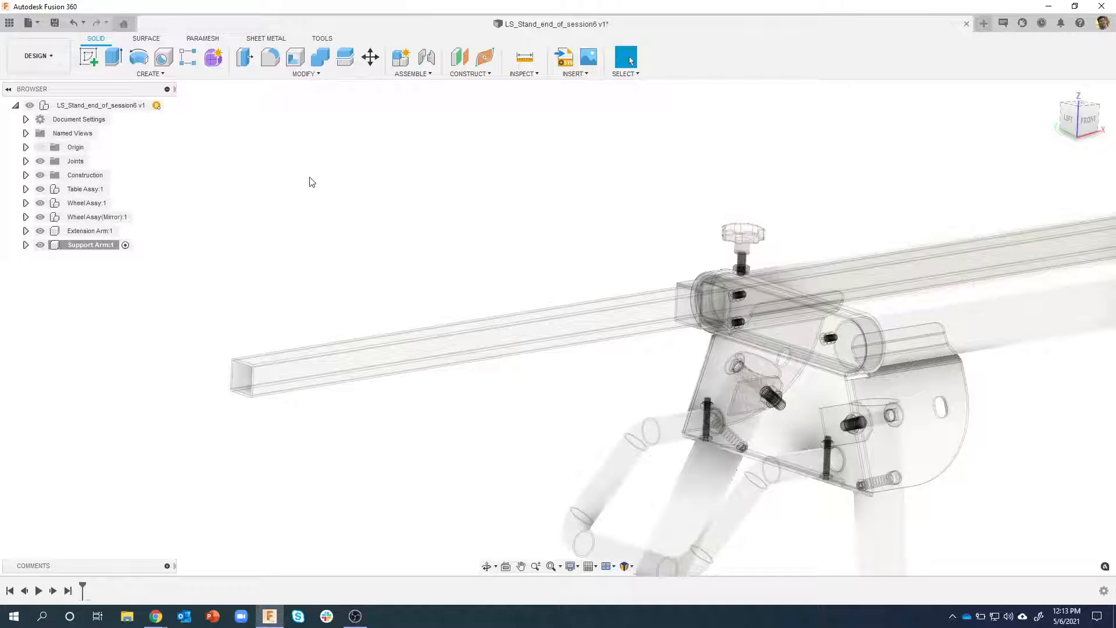
Start a box in the Support Arm component on the front (XZ) origin plane, sketching a 30 by 30 mm base above the extension arm
{"action": "scroll", "coordinate": [303, 194], "scroll_direction": "up", "scroll_amount": 3}
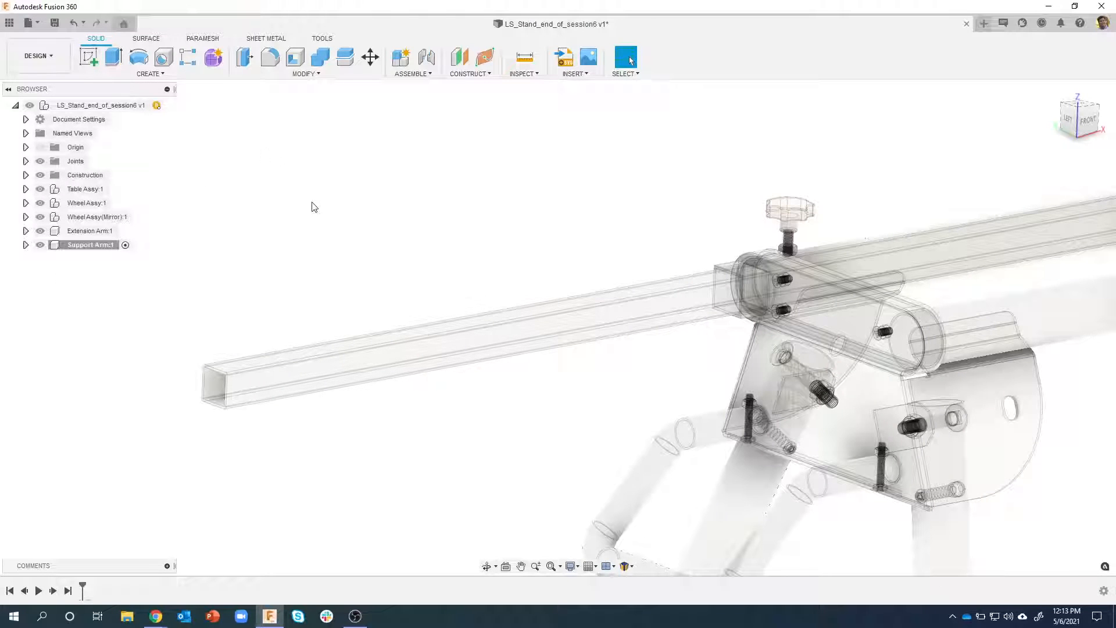
{"action": "left_click", "coordinate": [149, 74]}
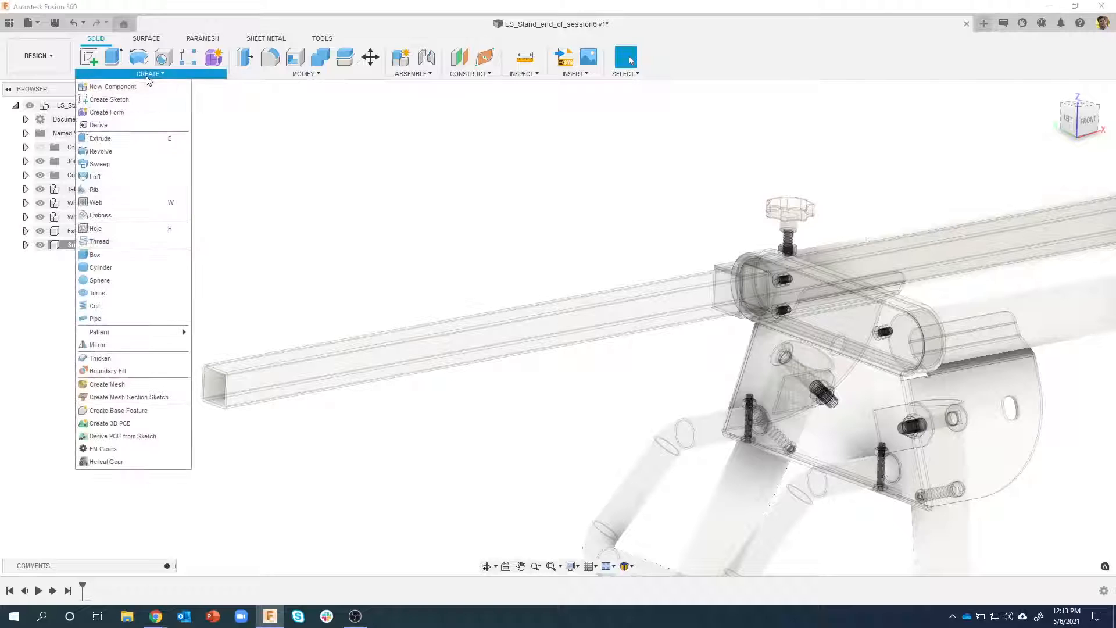
{"action": "left_click", "coordinate": [123, 254]}
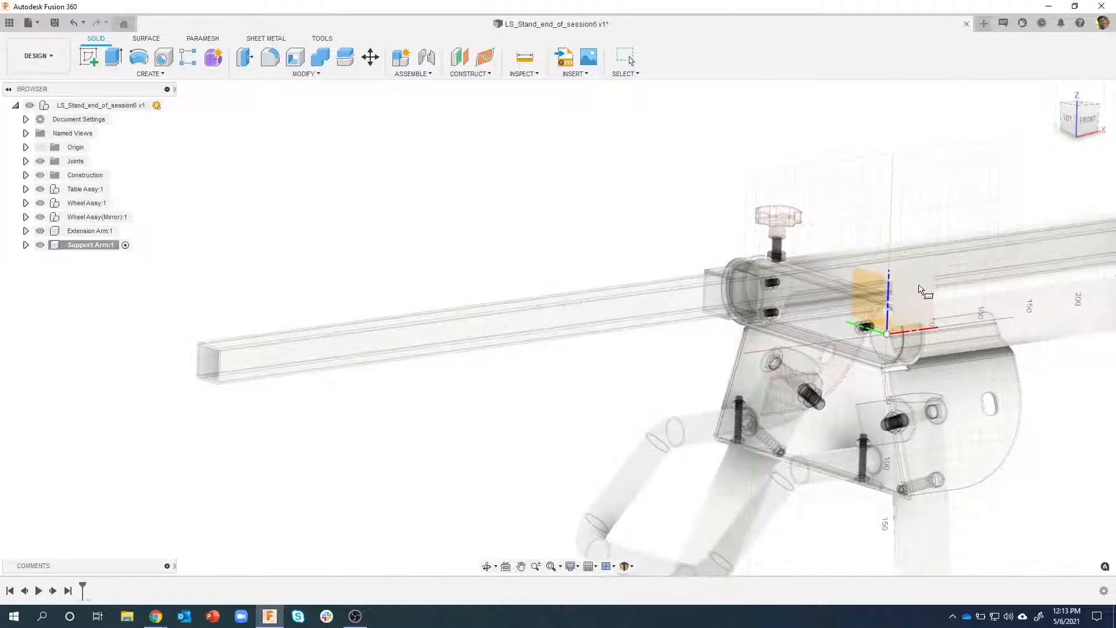
{"action": "left_click", "coordinate": [932, 271]}
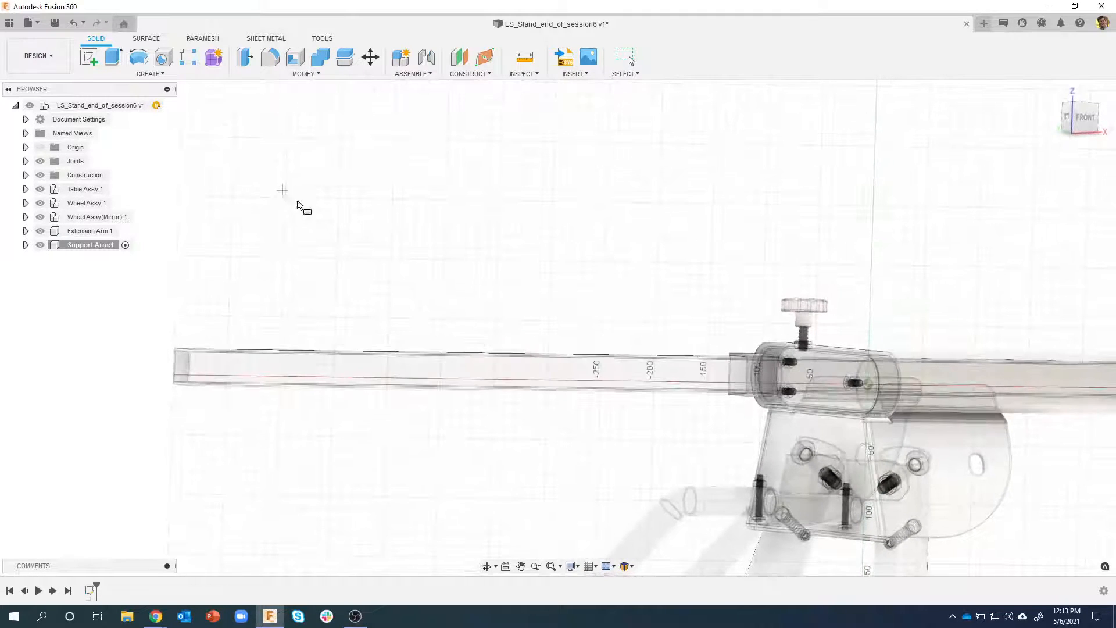
{"action": "left_click", "coordinate": [281, 190]}
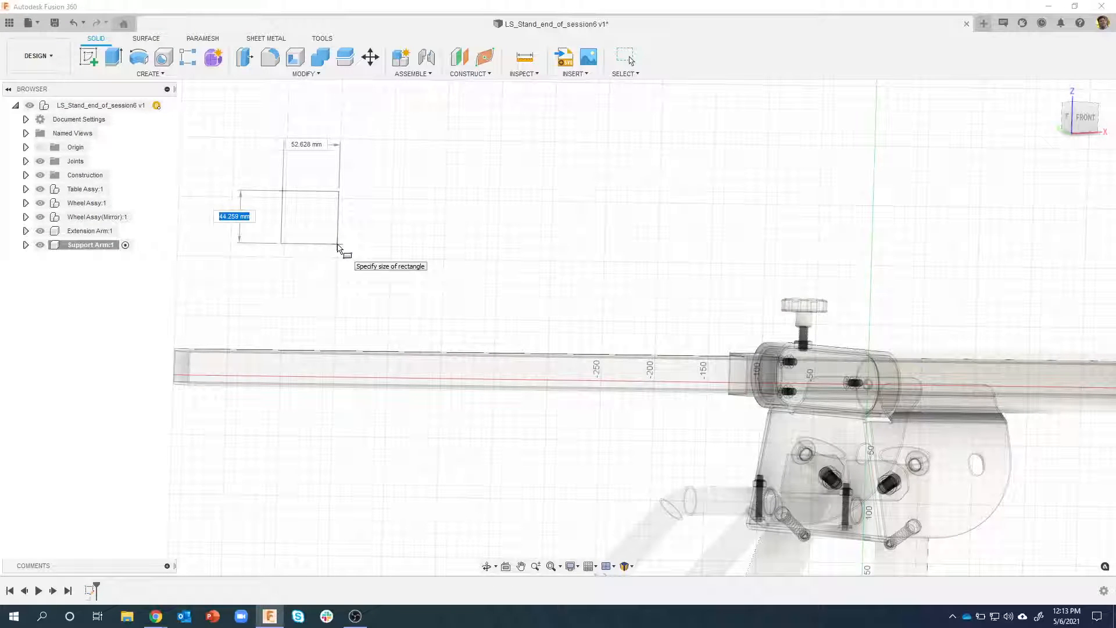
{"action": "type", "text": "30"}
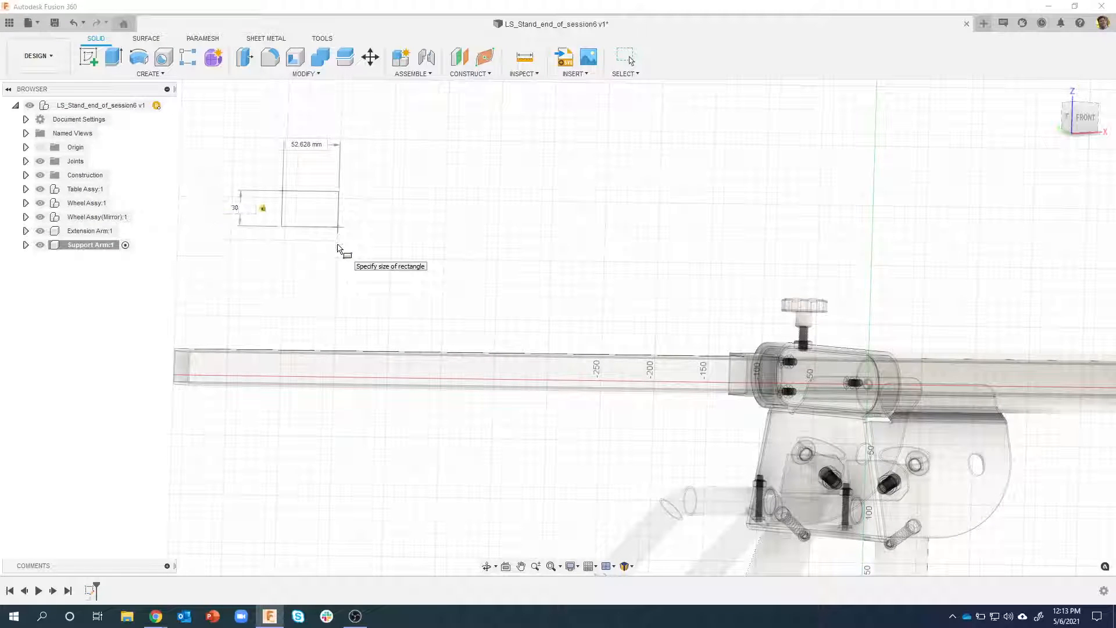
{"action": "key", "text": "Tab"}
{"action": "type", "text": "30"}
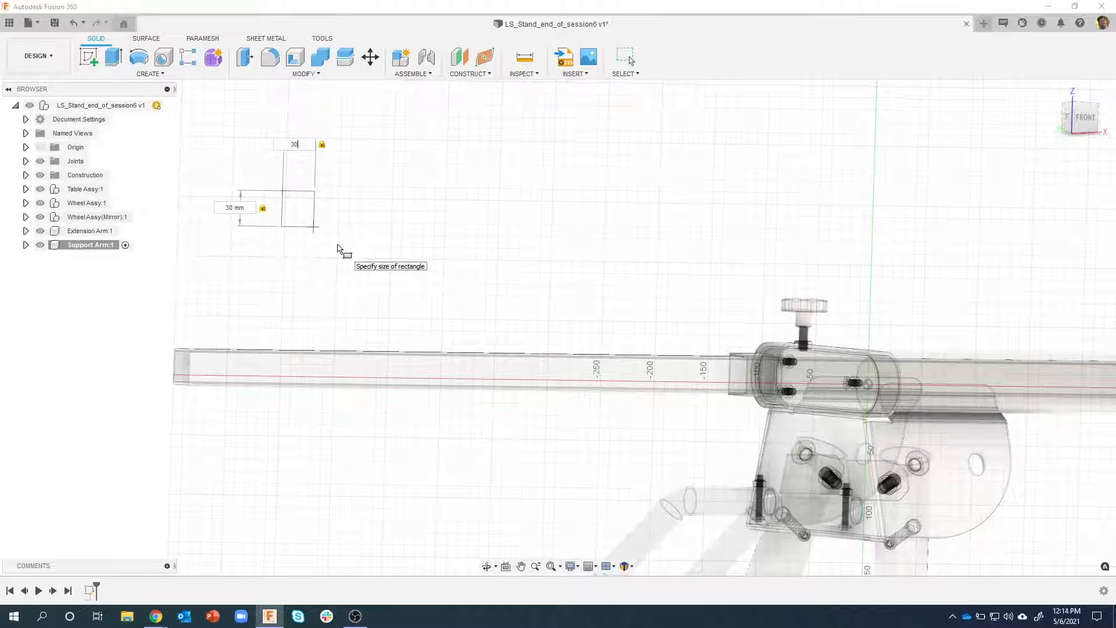
{"action": "key", "text": "Return"}
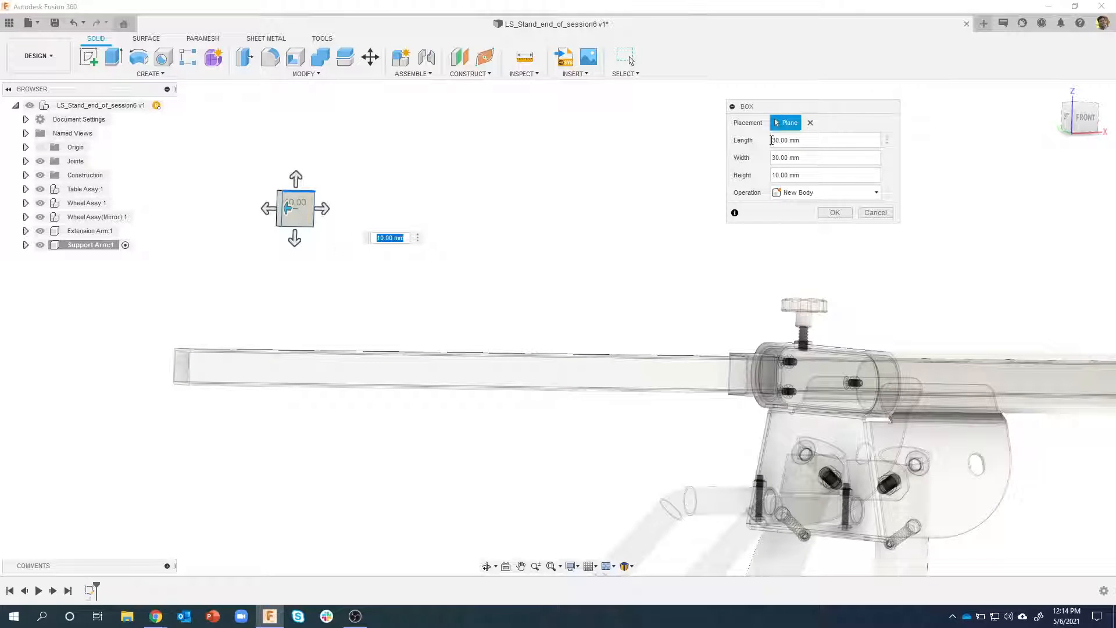
Set the box height to 55 mm and create it as a new body
{"action": "mouse_move", "coordinate": [614, 160]}
{"action": "middle_mouse_down", "text": "shift"}
{"action": "mouse_move", "coordinate": [527, 172]}
{"action": "mouse_move", "coordinate": [610, 176]}
{"action": "middle_mouse_up", "text": "shift"}
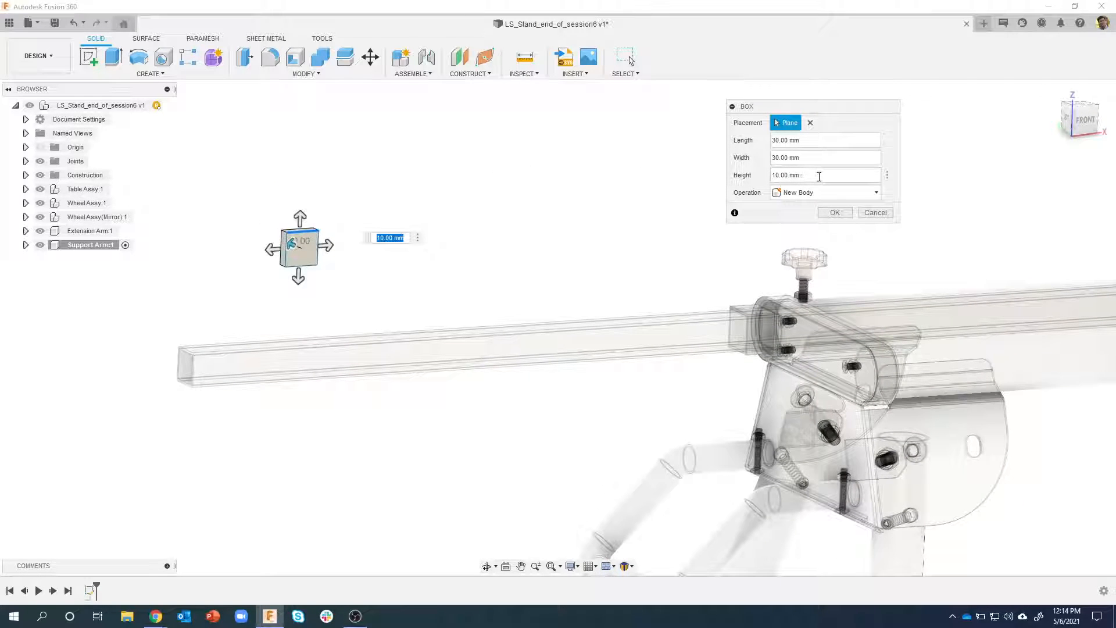
{"action": "left_click_drag", "start_coordinate": [827, 176], "coordinate": [768, 176]}
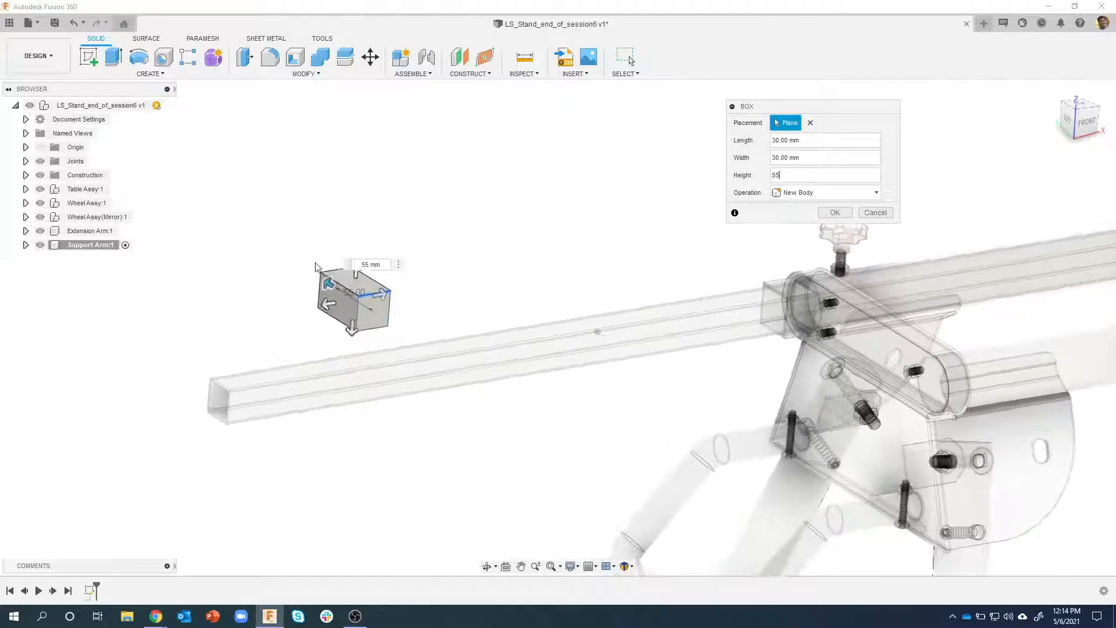
{"action": "scroll", "coordinate": [317, 268], "scroll_direction": "up", "scroll_amount": 3}
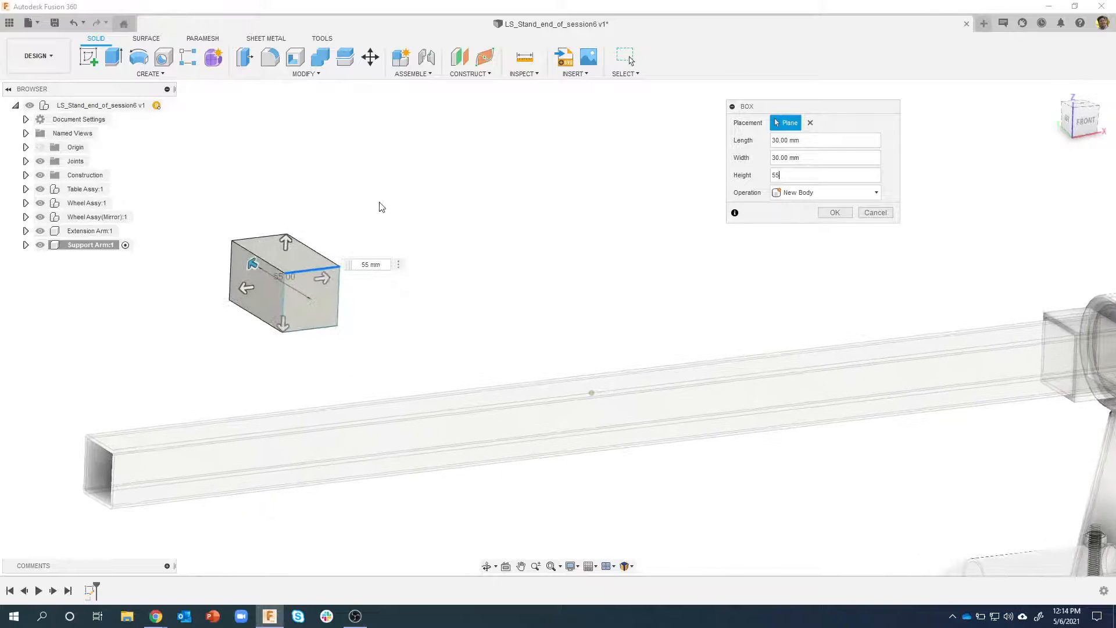
{"action": "left_click", "coordinate": [834, 212]}
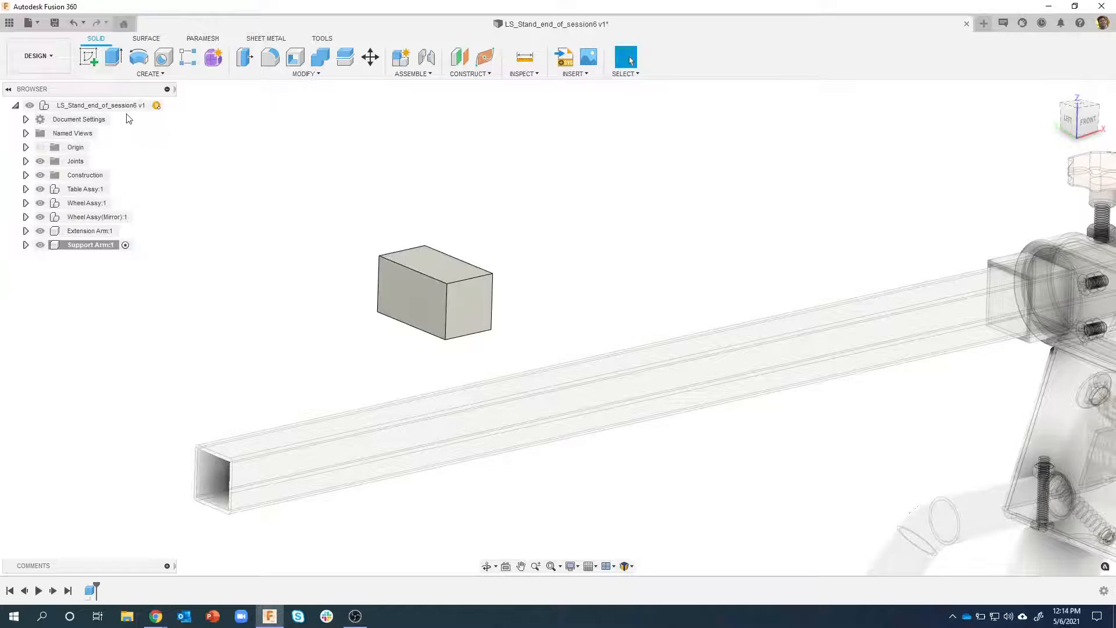
Activate the top-level assembly and joint the block's vertical end-edge midpoint to the side-edge midpoint at the extension arm's open end
{"action": "left_click", "coordinate": [167, 106]}
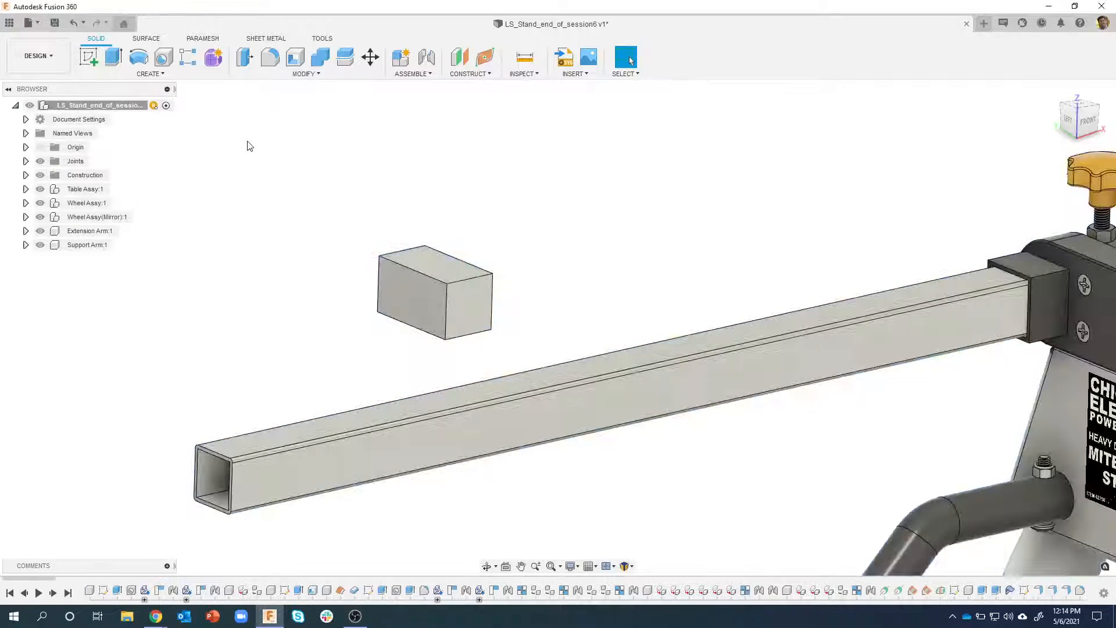
{"action": "left_click", "coordinate": [426, 56]}
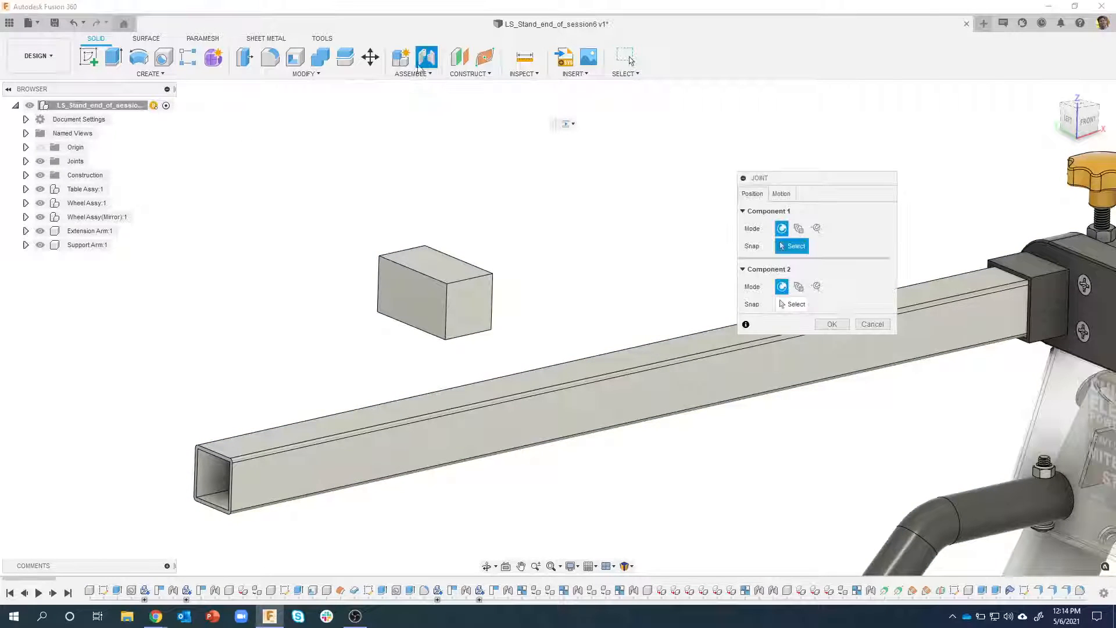
{"action": "middle_click_drag", "start_coordinate": [334, 195], "coordinate": [584, 242], "text": "shift"}
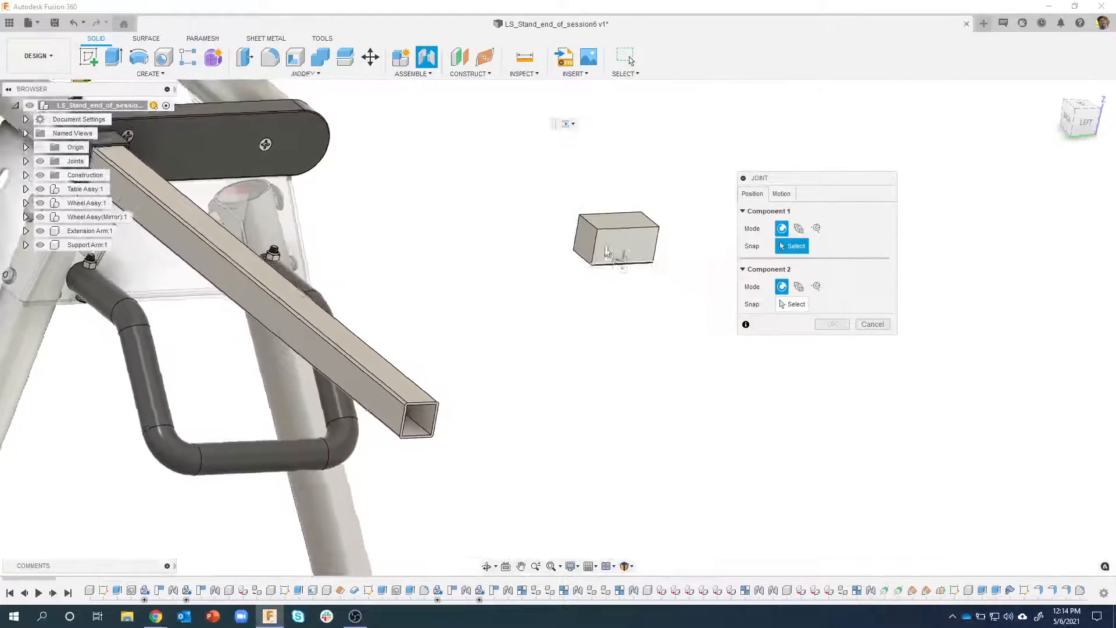
{"action": "scroll", "coordinate": [584, 242], "scroll_direction": "up", "scroll_amount": 3}
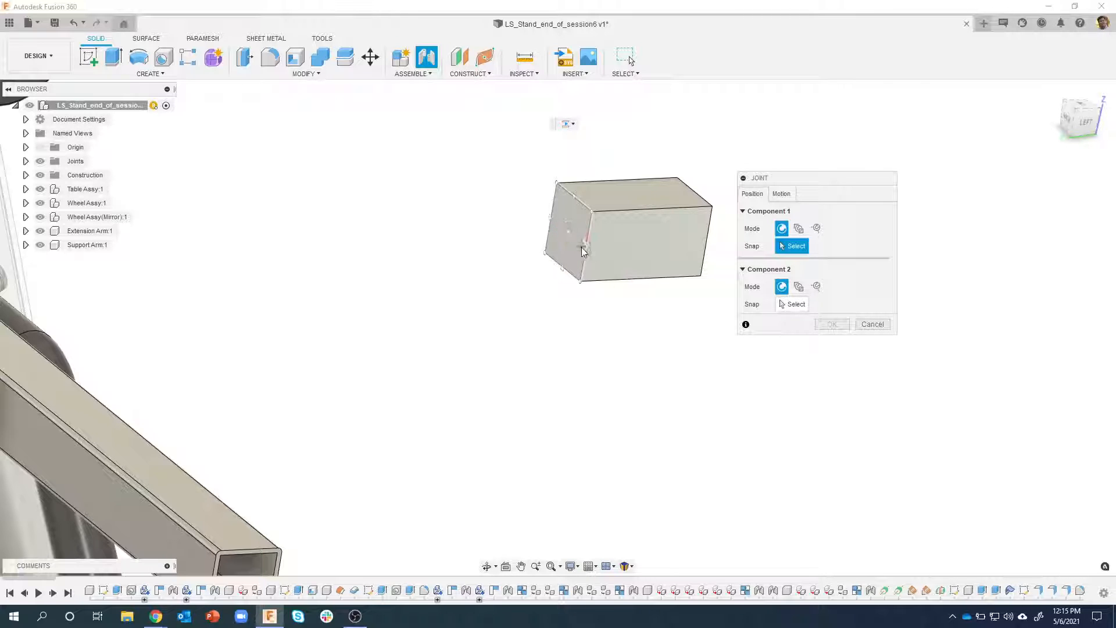
{"action": "left_click", "coordinate": [580, 248]}
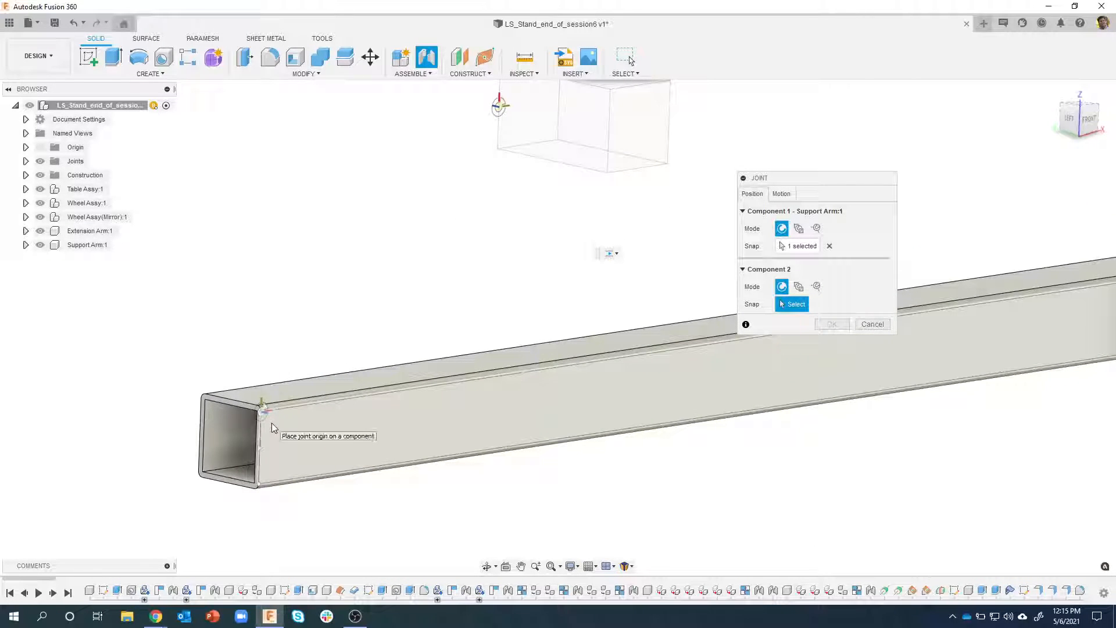
{"action": "left_click", "coordinate": [273, 454]}
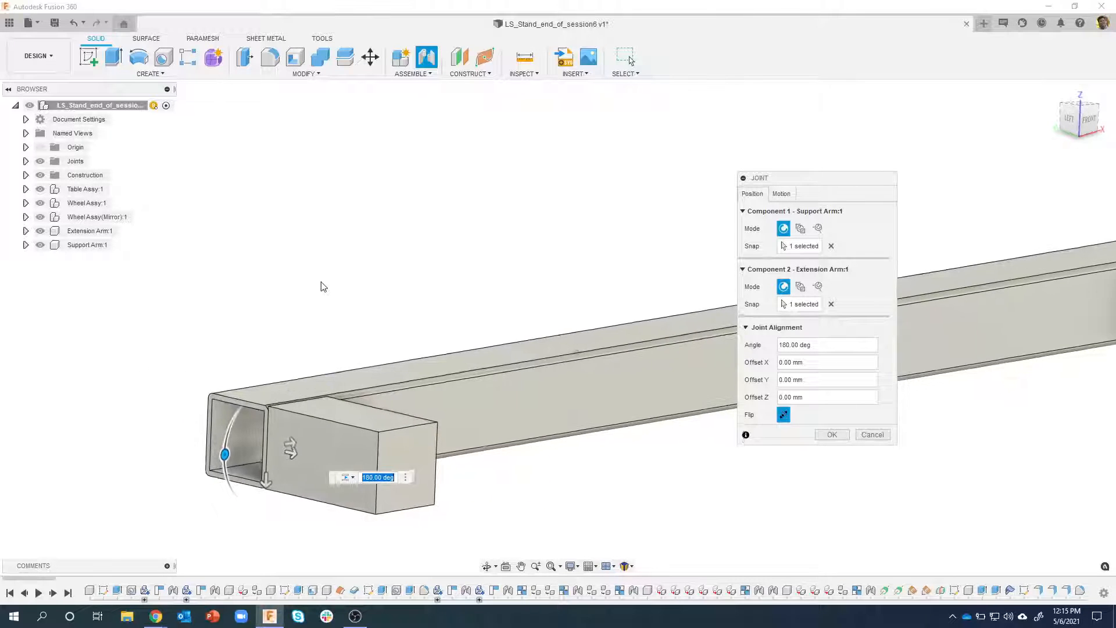
Set the support arm joint's motion type to Rigid and complete the joint
{"action": "left_click", "coordinate": [775, 195]}
{"action": "left_click", "coordinate": [781, 211]}
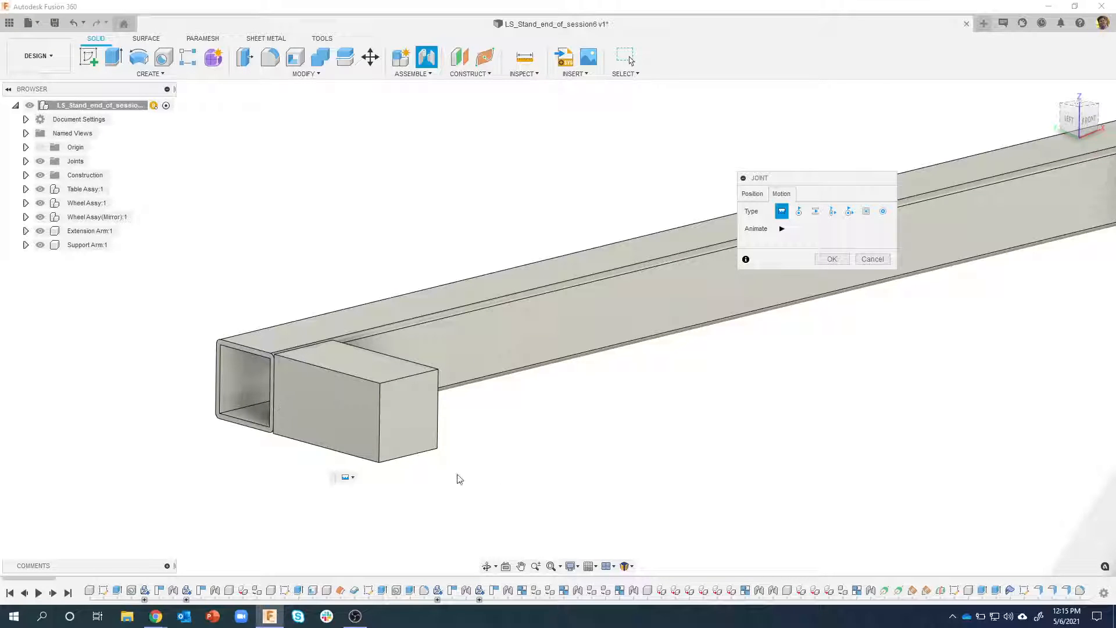
{"action": "middle_click_drag", "start_coordinate": [755, 410], "coordinate": [812, 235], "text": "shift"}
{"action": "left_click", "coordinate": [782, 228]}
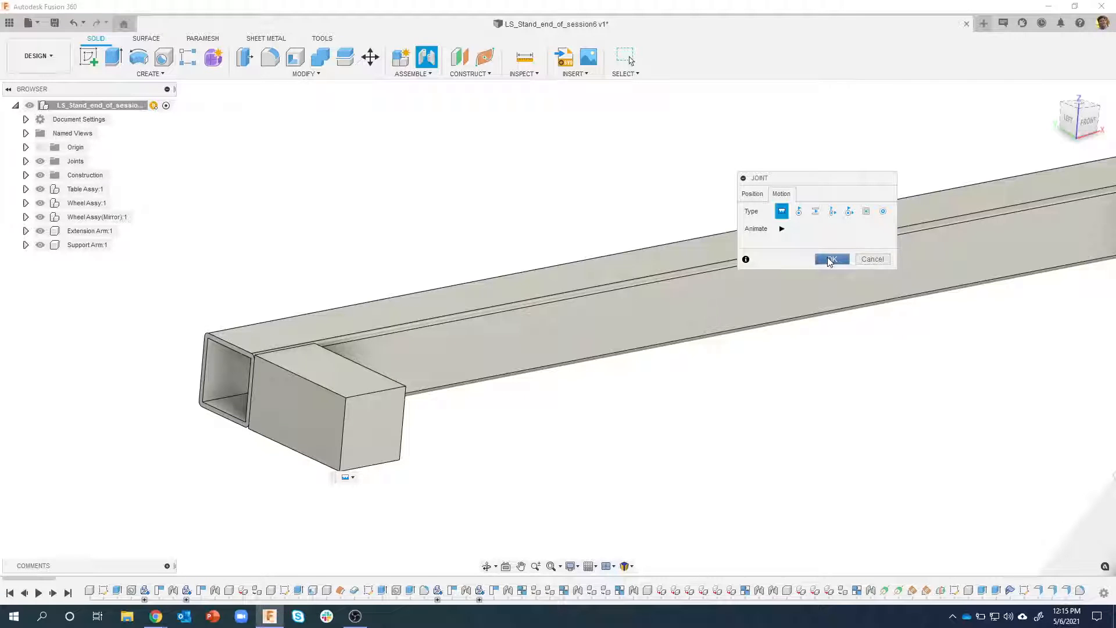
{"action": "left_click", "coordinate": [831, 259]}
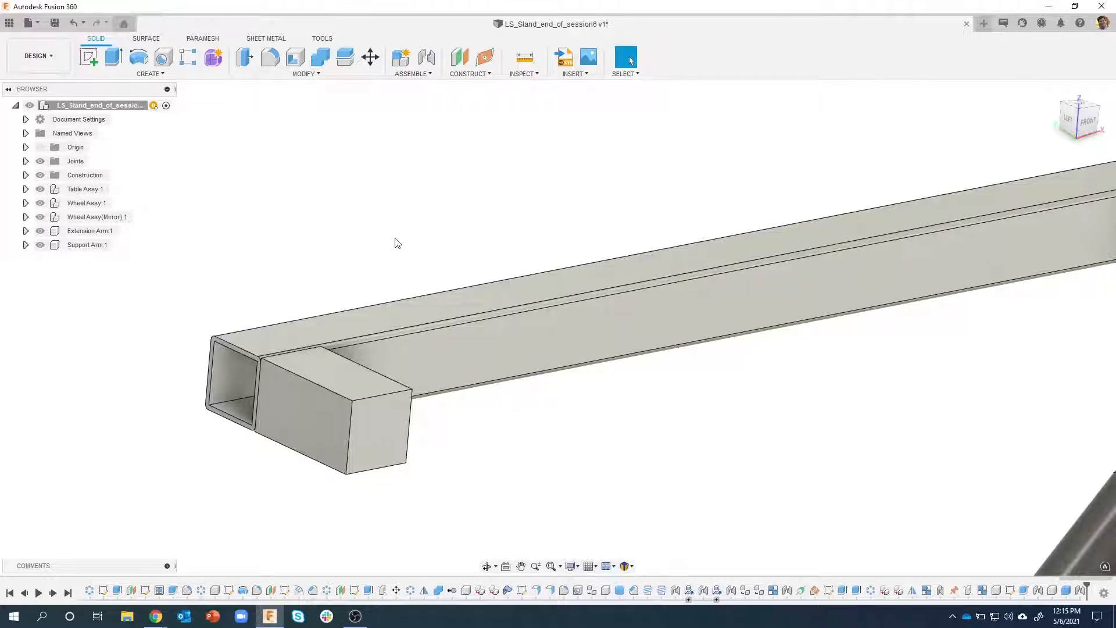
Fillet the support arm block's four long edges with a 2 mm radius
{"action": "middle_click_drag", "start_coordinate": [396, 239], "coordinate": [268, 355], "text": "shift"}
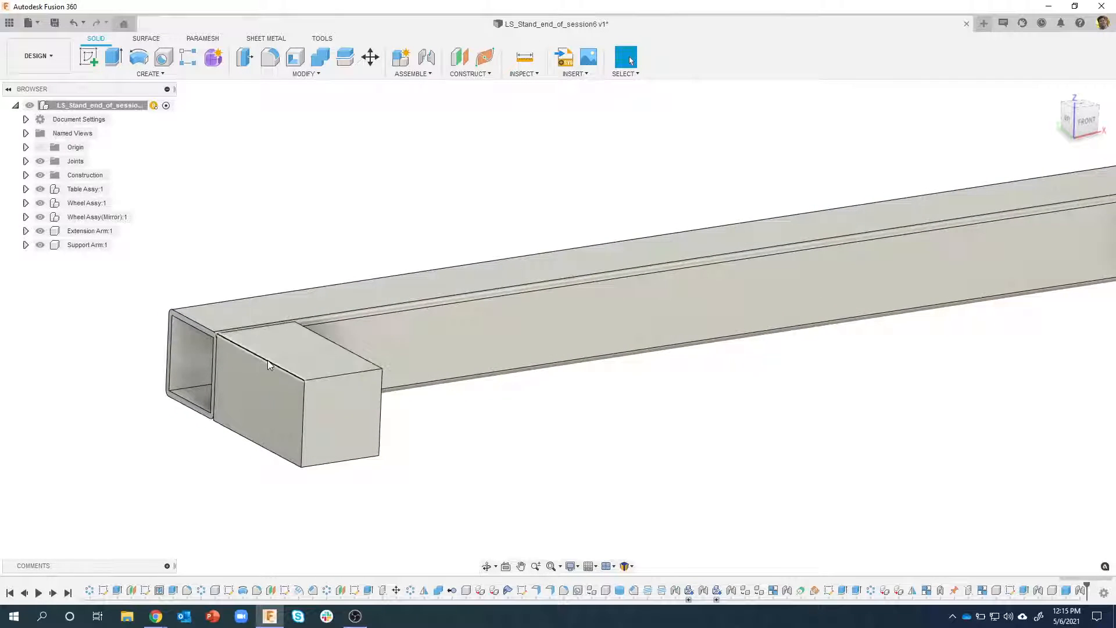
{"action": "right_click", "coordinate": [268, 362]}
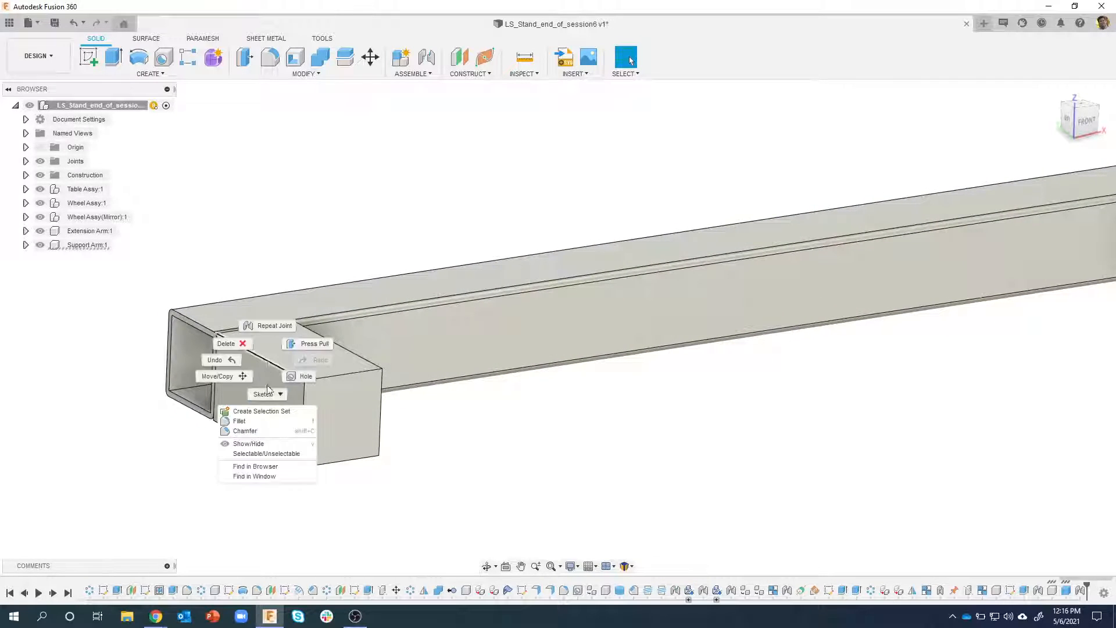
{"action": "left_click", "coordinate": [246, 423]}
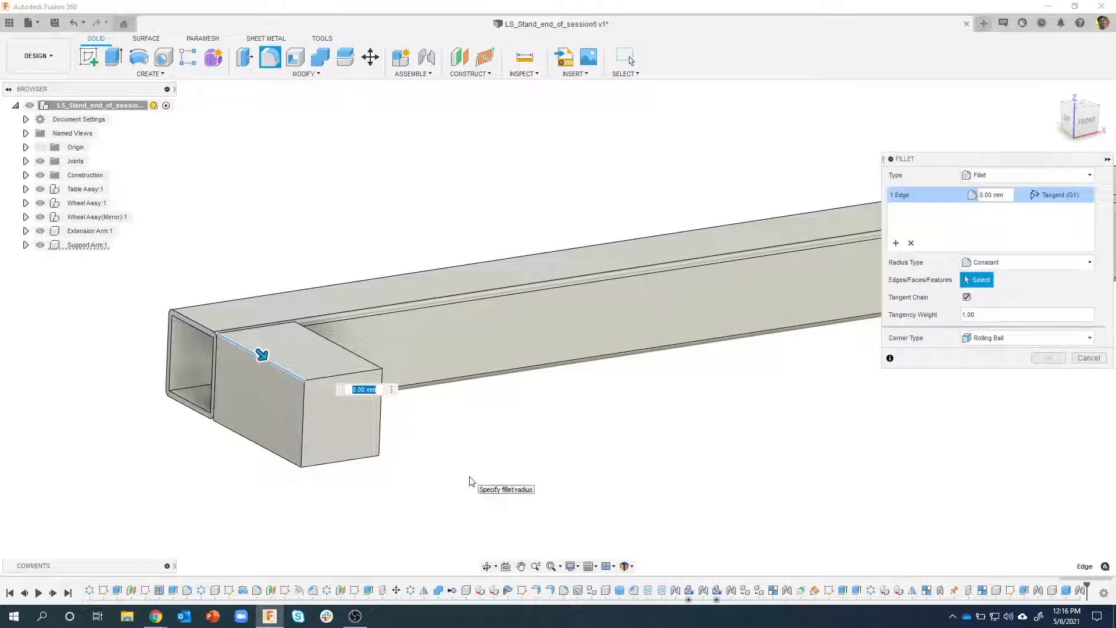
{"action": "type", "text": "2"}
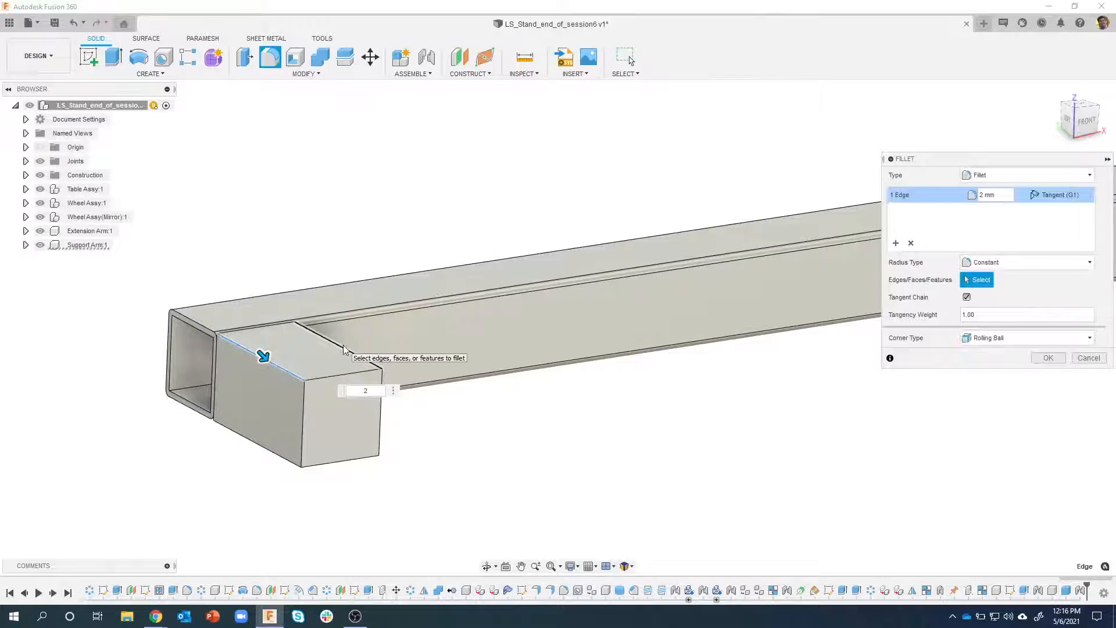
{"action": "left_click", "coordinate": [343, 347]}
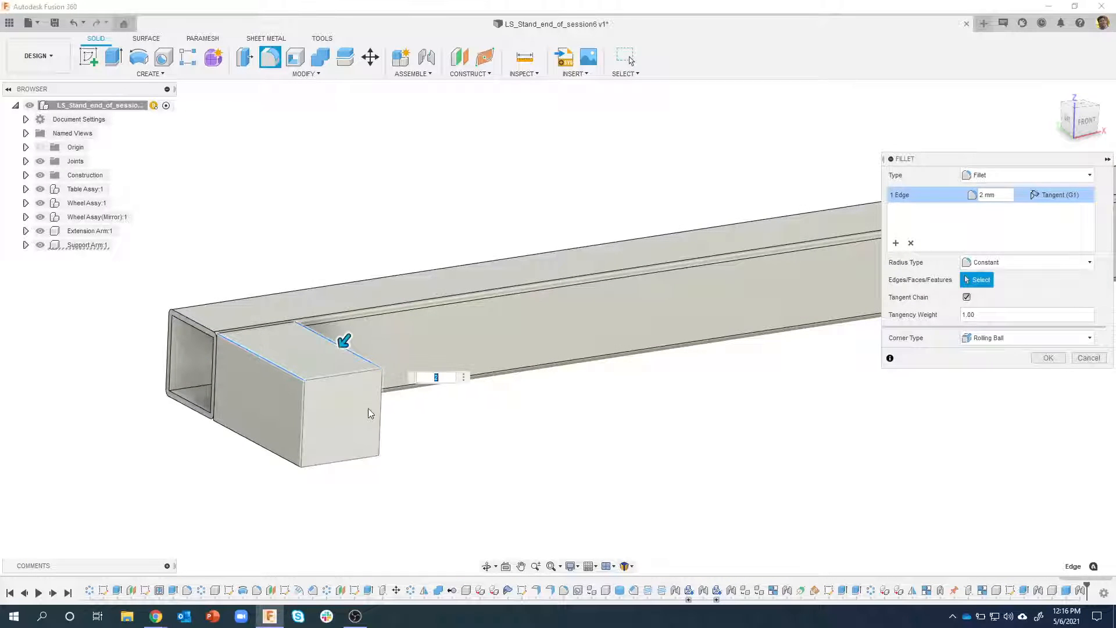
{"action": "left_click", "coordinate": [353, 442]}
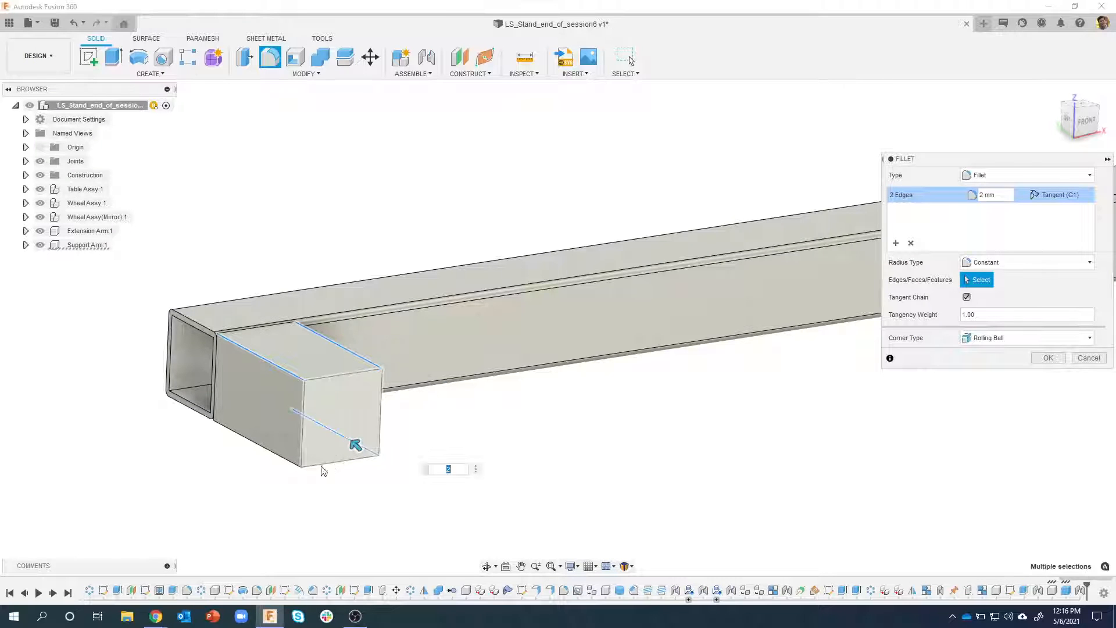
{"action": "left_click", "coordinate": [273, 452]}
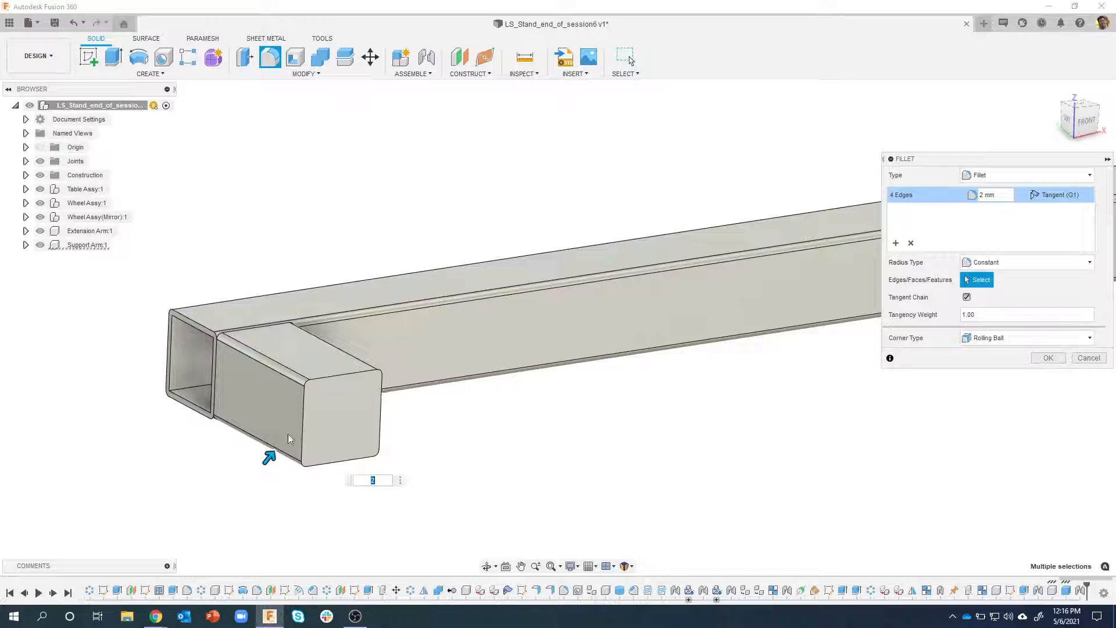
{"action": "left_click", "coordinate": [1046, 358]}
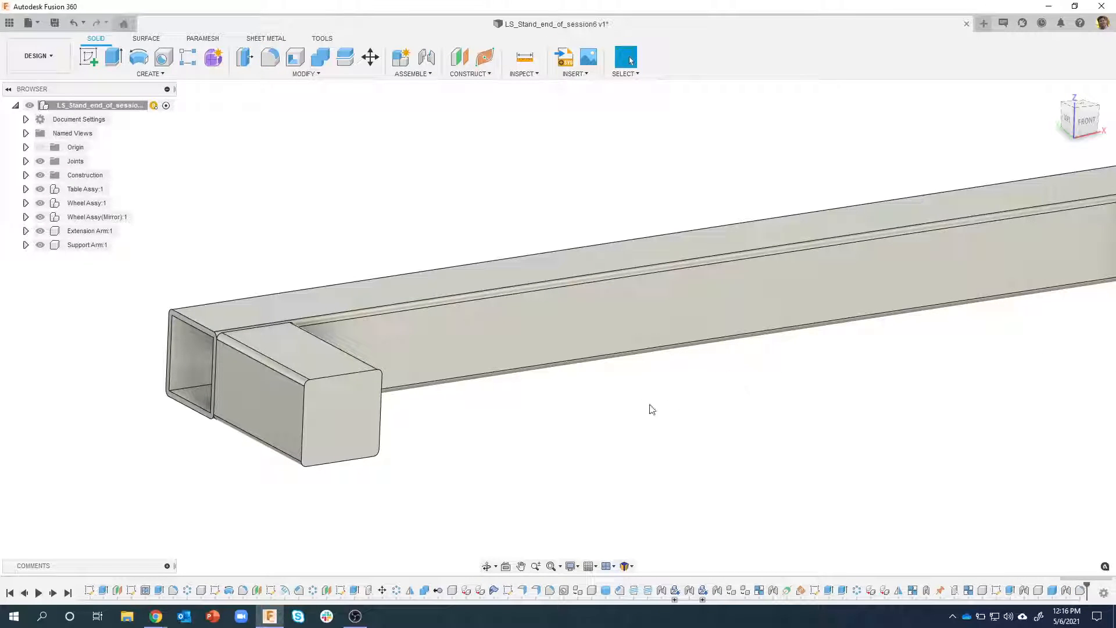
{"action": "middle_click_drag", "start_coordinate": [455, 430], "coordinate": [339, 358], "text": "shift"}
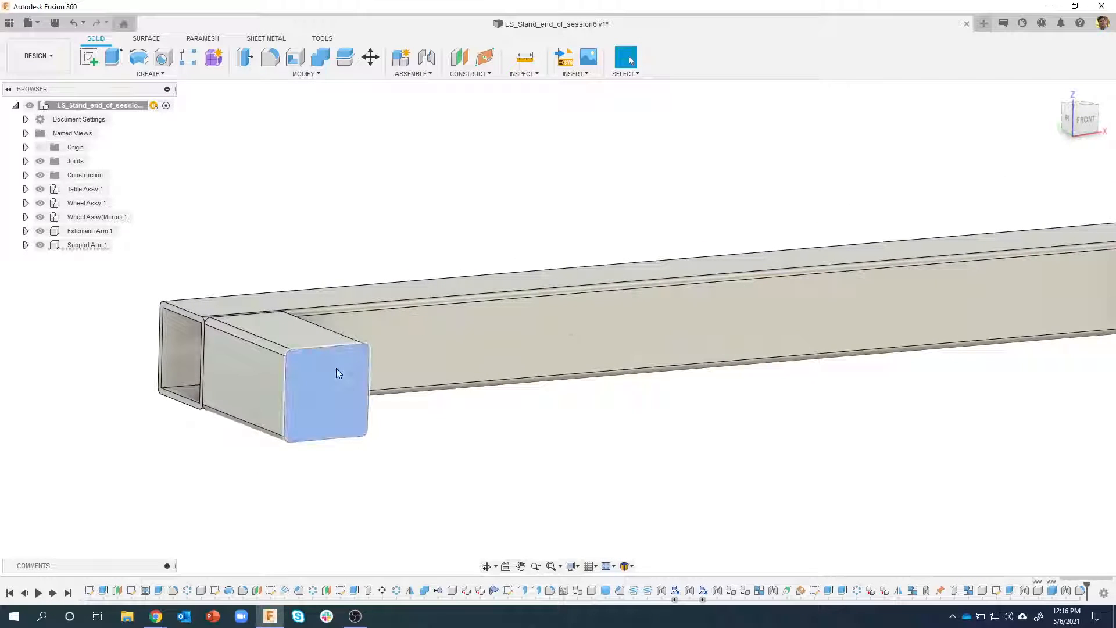
{"action": "right_click", "coordinate": [335, 368]}
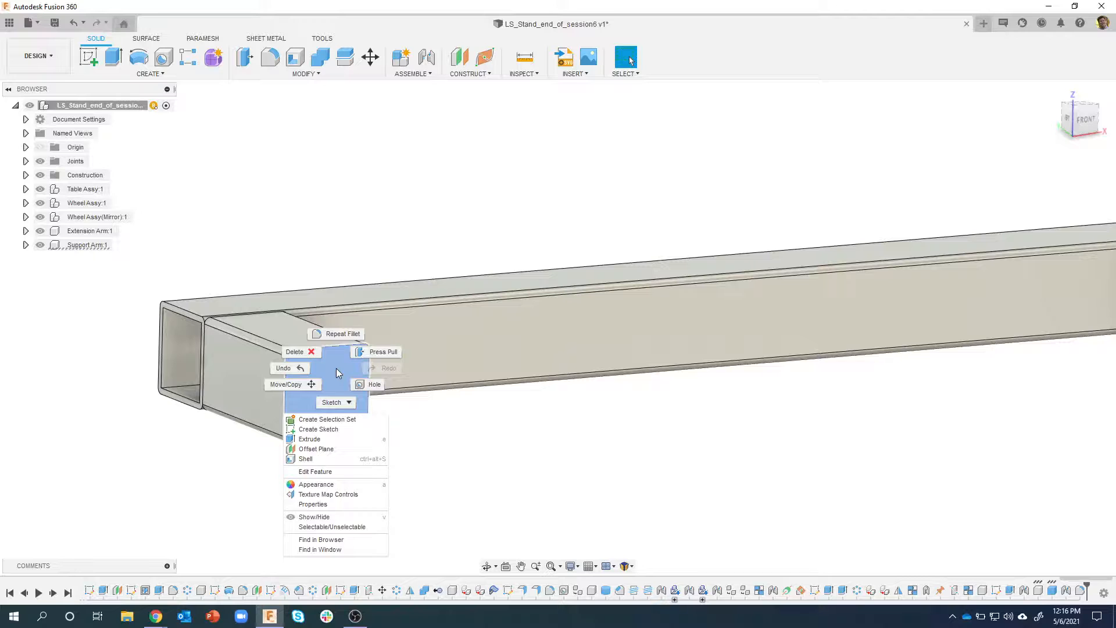
{"action": "key", "text": "Escape"}
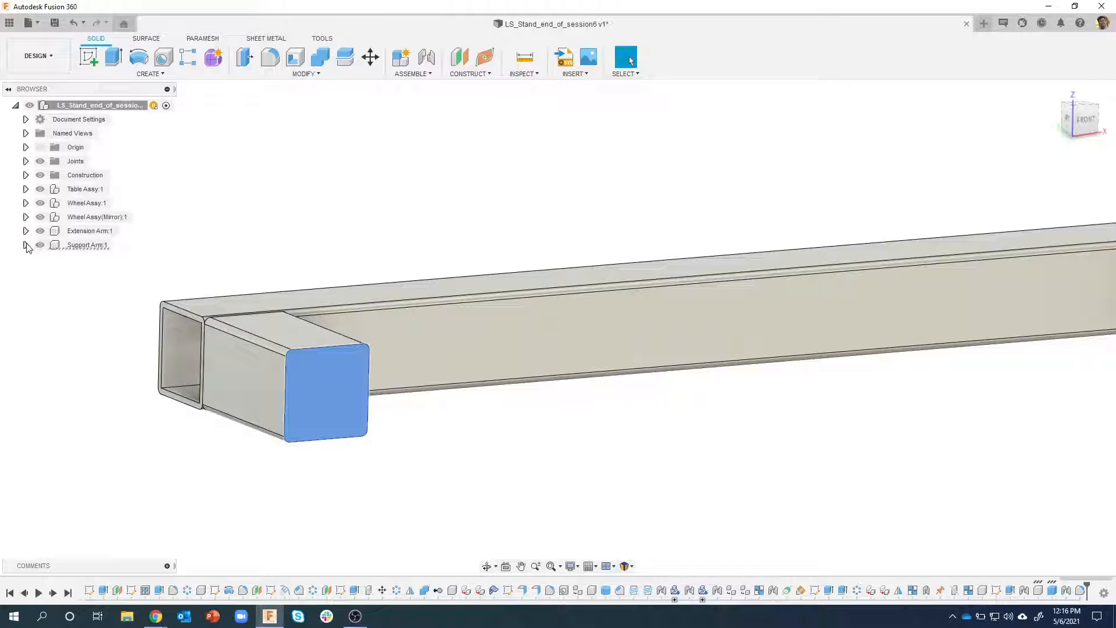
Activate the Support Arm component so that editing continues in its own timeline
{"action": "left_click", "coordinate": [123, 247]}
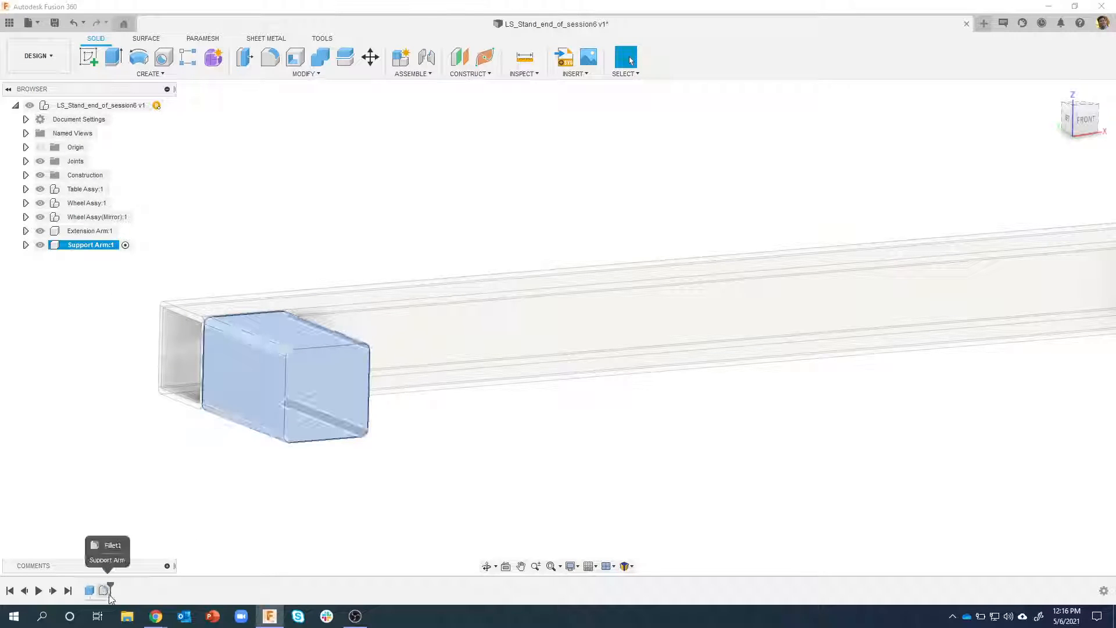
{"action": "left_click", "coordinate": [206, 520]}
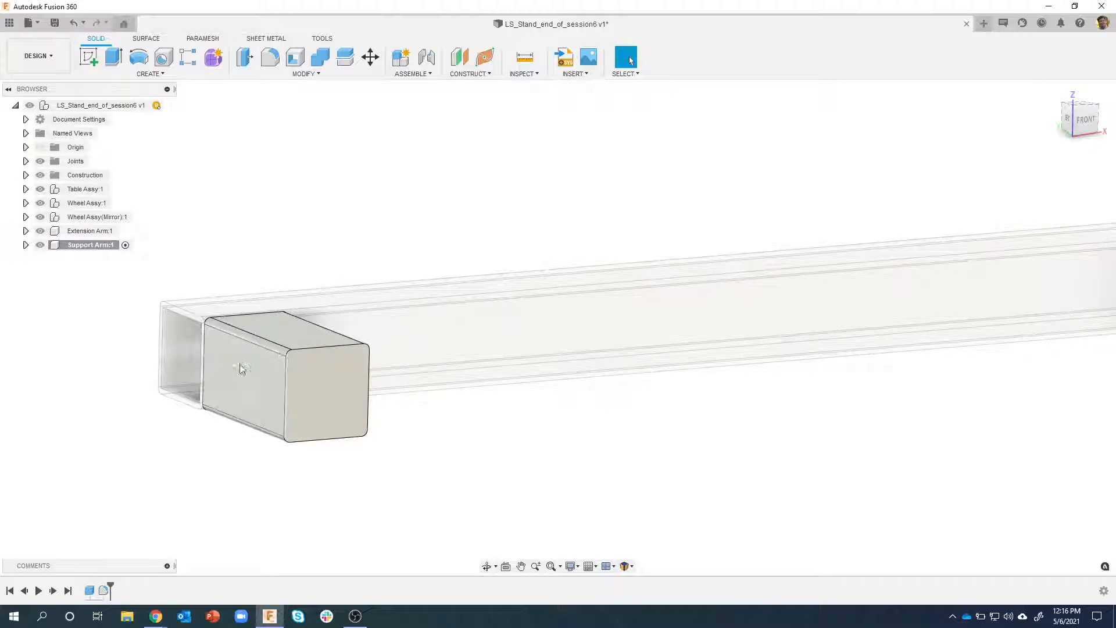
{"action": "left_click", "coordinate": [114, 248]}
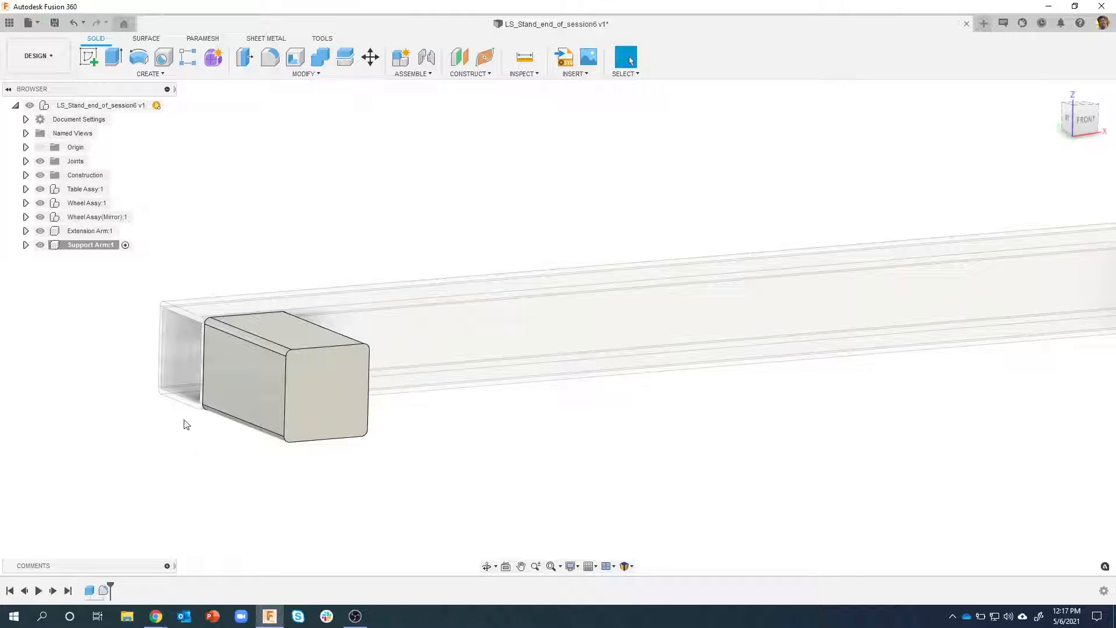
Set up a Shell on the support arm block with 2 mm inside thickness, removing its open end face and the hidden face against the extension arm
{"action": "left_click", "coordinate": [307, 381]}
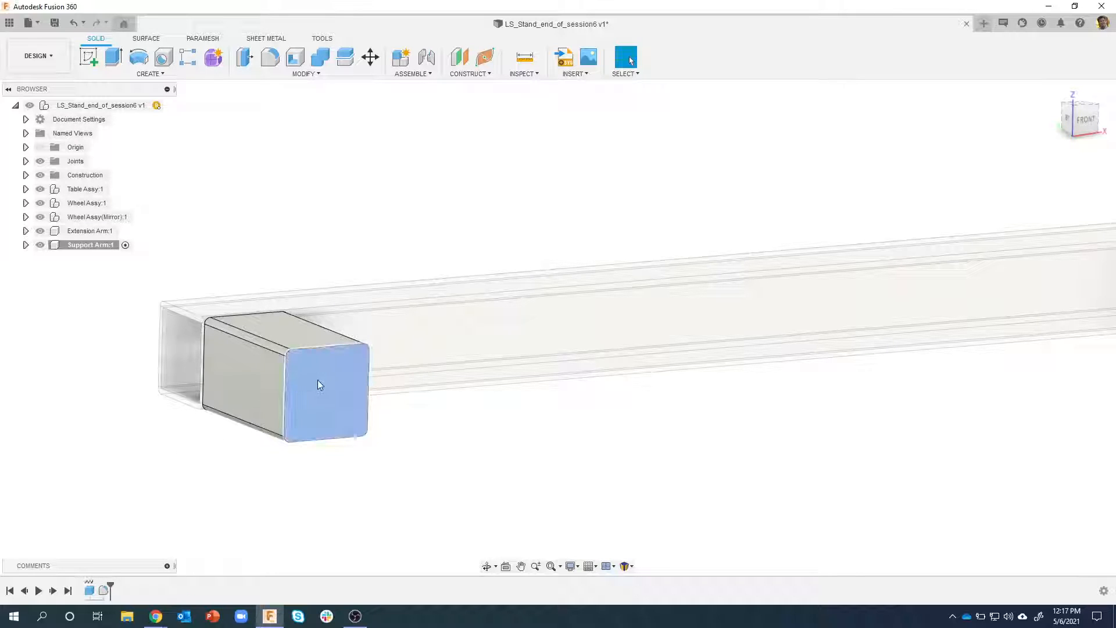
{"action": "right_click", "coordinate": [317, 385]}
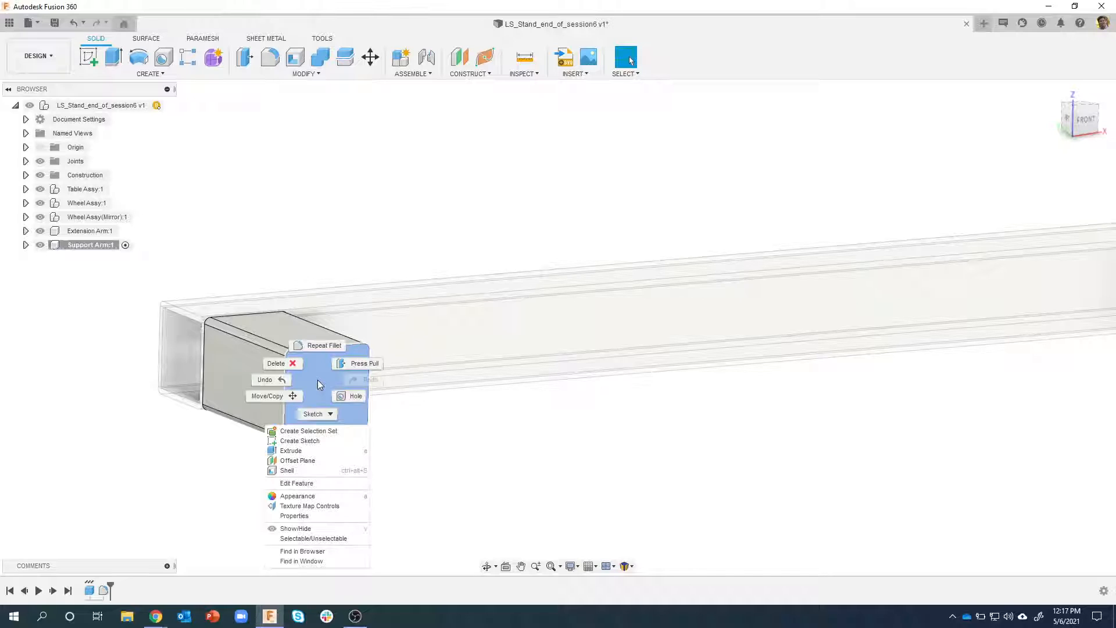
{"action": "left_click", "coordinate": [308, 471]}
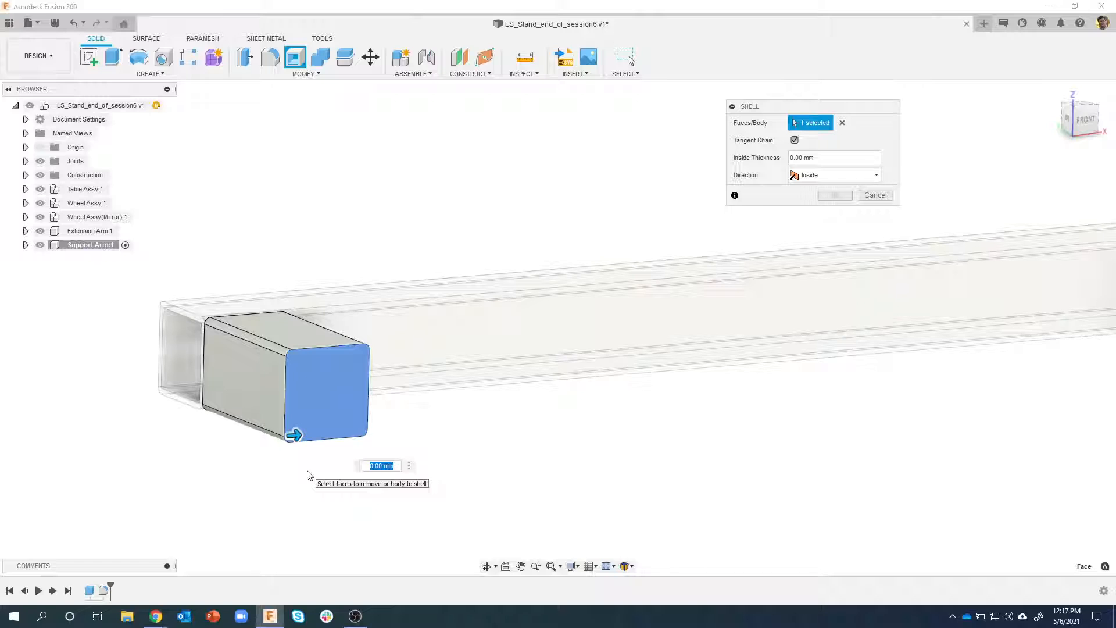
{"action": "type", "text": "2"}
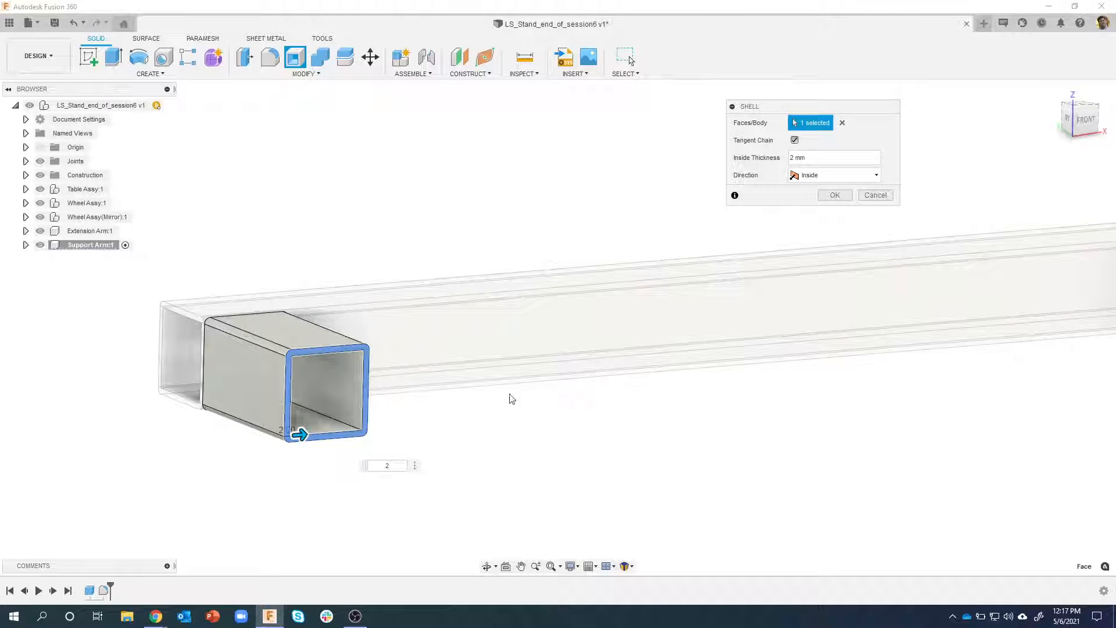
{"action": "left_click", "coordinate": [229, 354]}
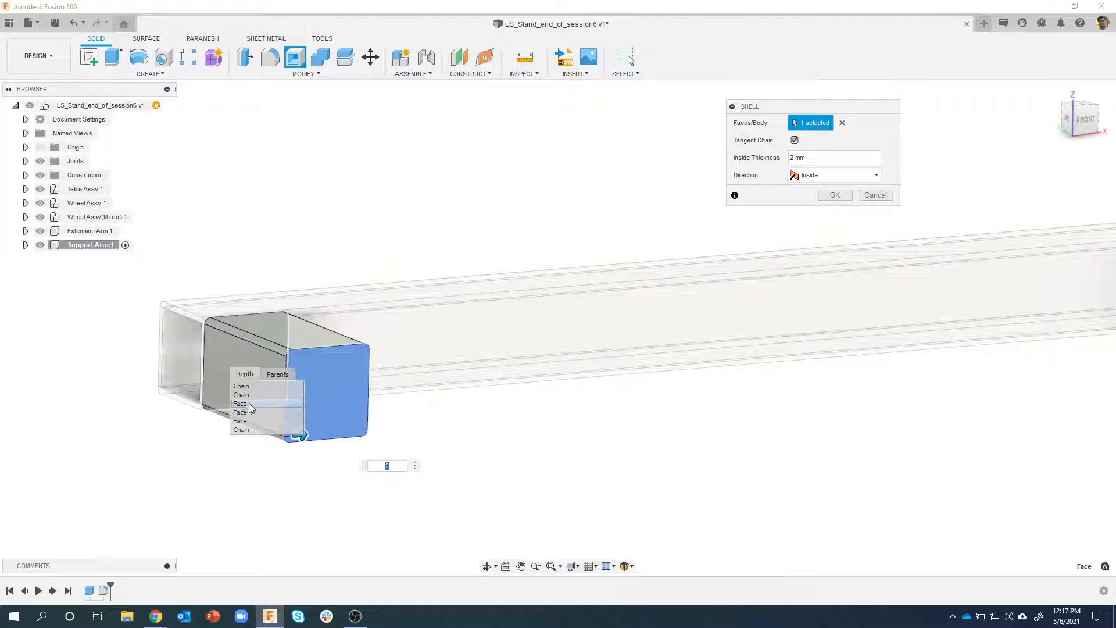
{"action": "left_click", "coordinate": [248, 403]}
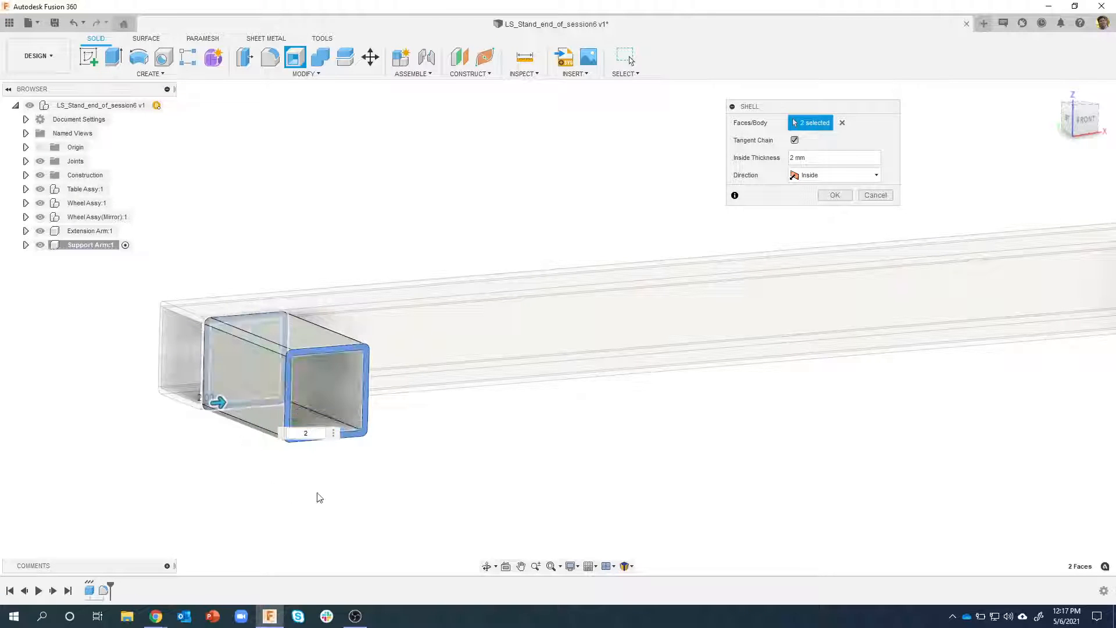
Hide the extension arm to check the hidden end face selection, show it again, and complete the shell
{"action": "middle_click_drag", "start_coordinate": [388, 462], "coordinate": [75, 250], "text": "shift"}
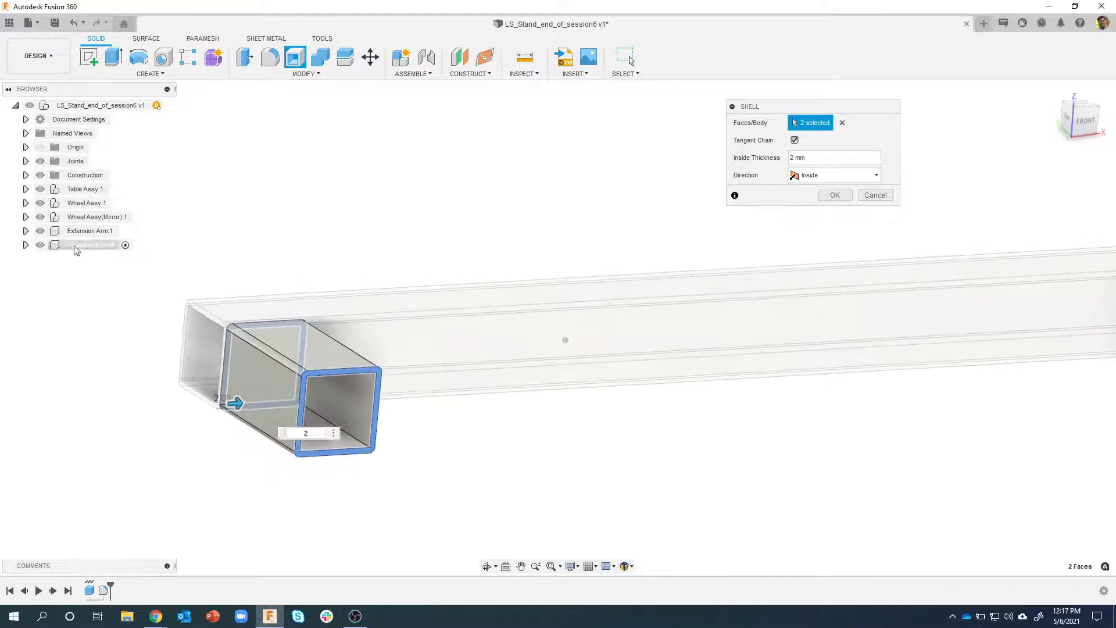
{"action": "left_click", "coordinate": [40, 231]}
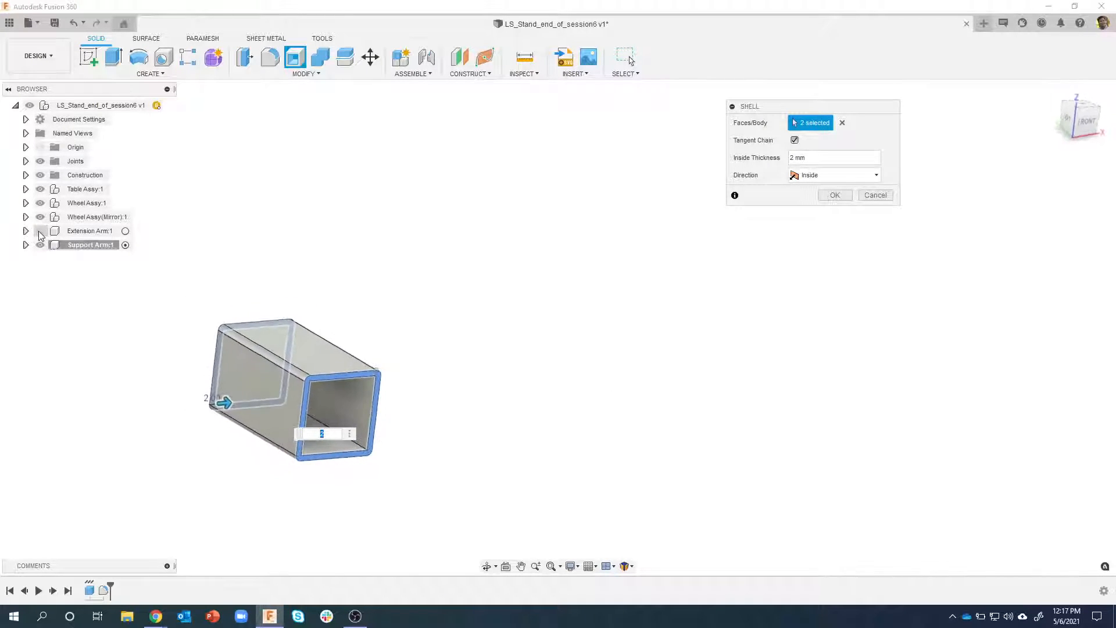
{"action": "left_click", "coordinate": [39, 231]}
{"action": "middle_click_drag", "start_coordinate": [106, 249], "coordinate": [411, 327], "text": "shift"}
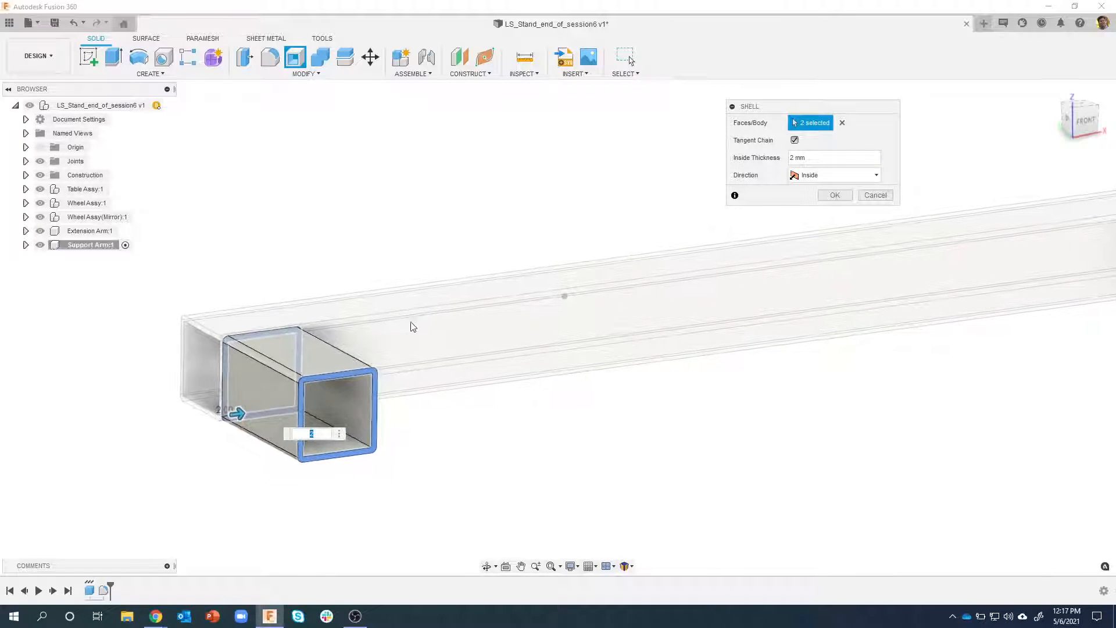
{"action": "left_click", "coordinate": [253, 379]}
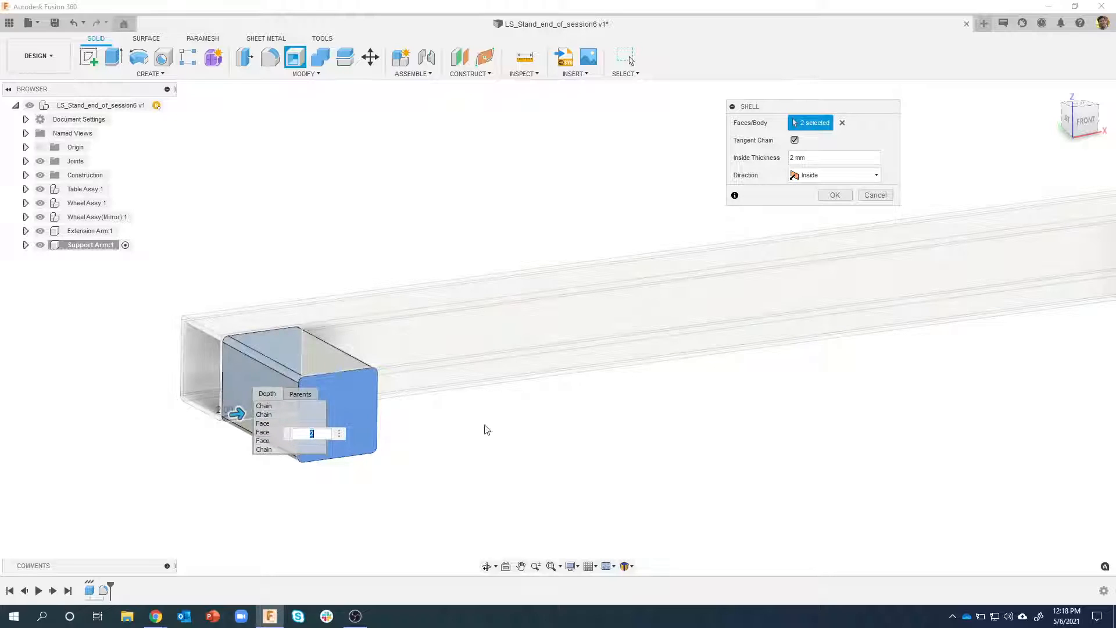
{"action": "left_click", "coordinate": [592, 434]}
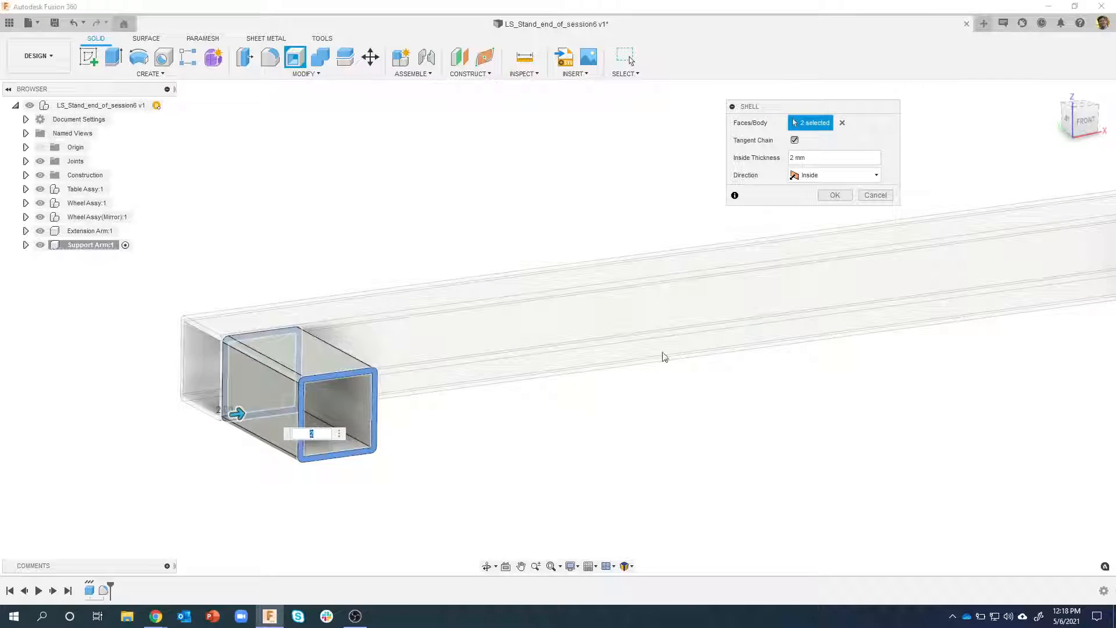
{"action": "left_click", "coordinate": [835, 194]}
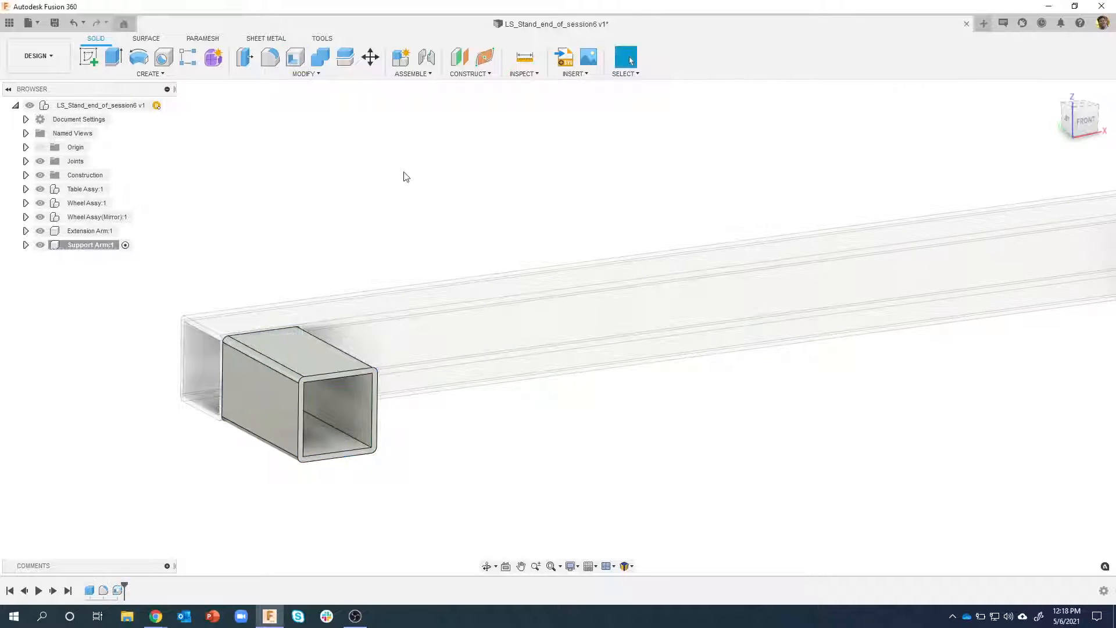
Hide the extension arm, inspect the hollow support arm from both ends, and show the extension arm again
{"action": "left_click", "coordinate": [41, 231]}
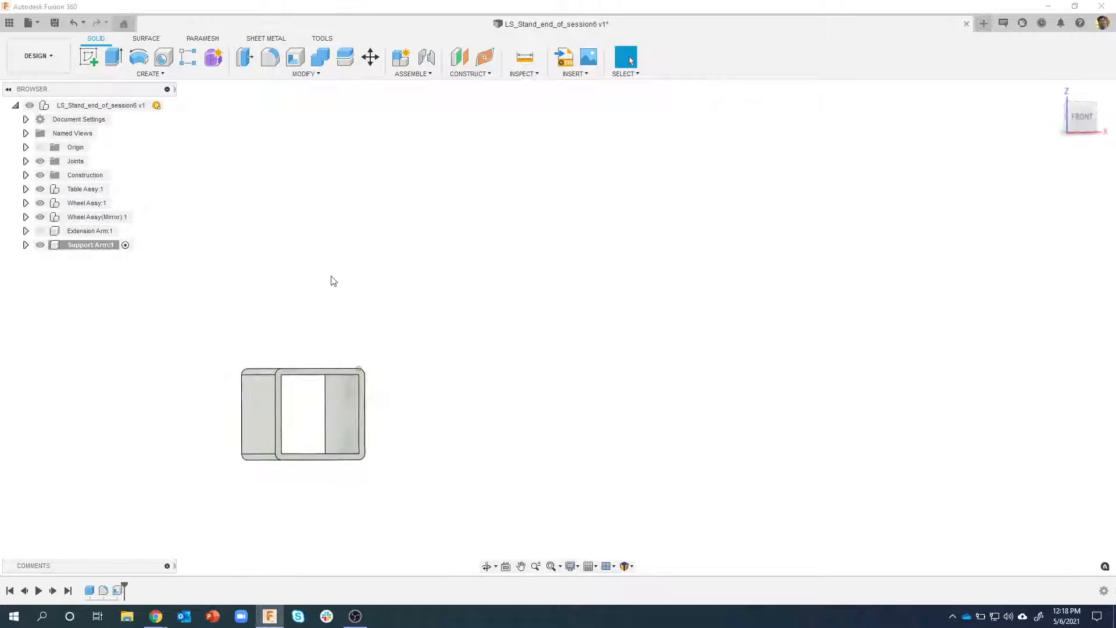
{"action": "middle_click_drag", "start_coordinate": [394, 369], "coordinate": [400, 183], "text": "shift"}
{"action": "scroll", "coordinate": [322, 315], "scroll_direction": "up", "scroll_amount": 2}
{"action": "scroll", "coordinate": [321, 315], "scroll_direction": "up", "scroll_amount": 1}
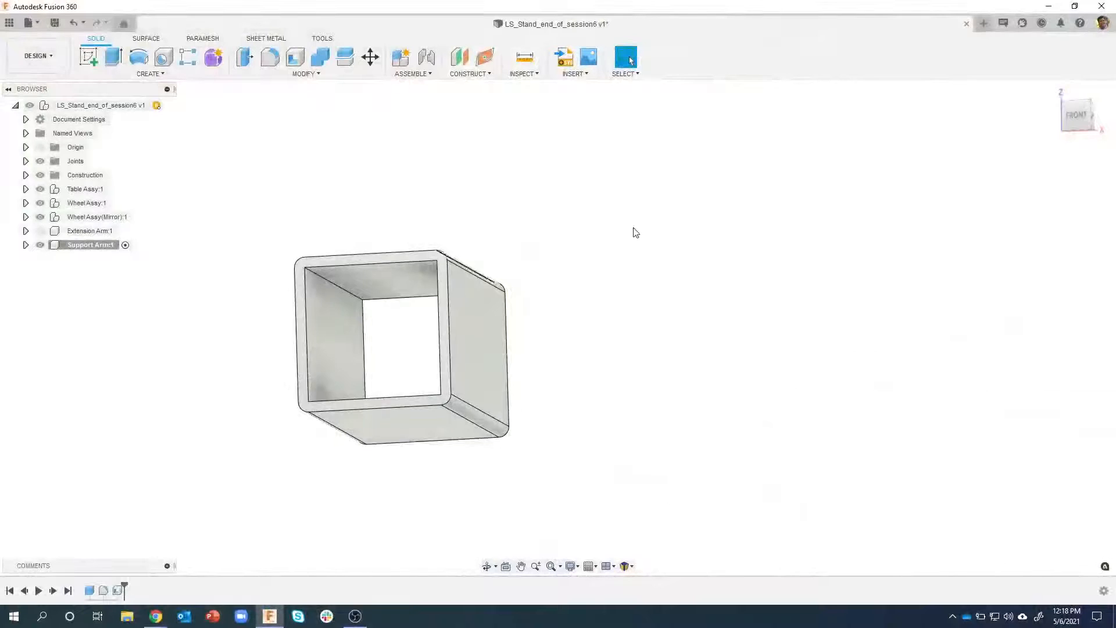
{"action": "middle_click_drag", "start_coordinate": [610, 232], "coordinate": [128, 273], "text": "shift"}
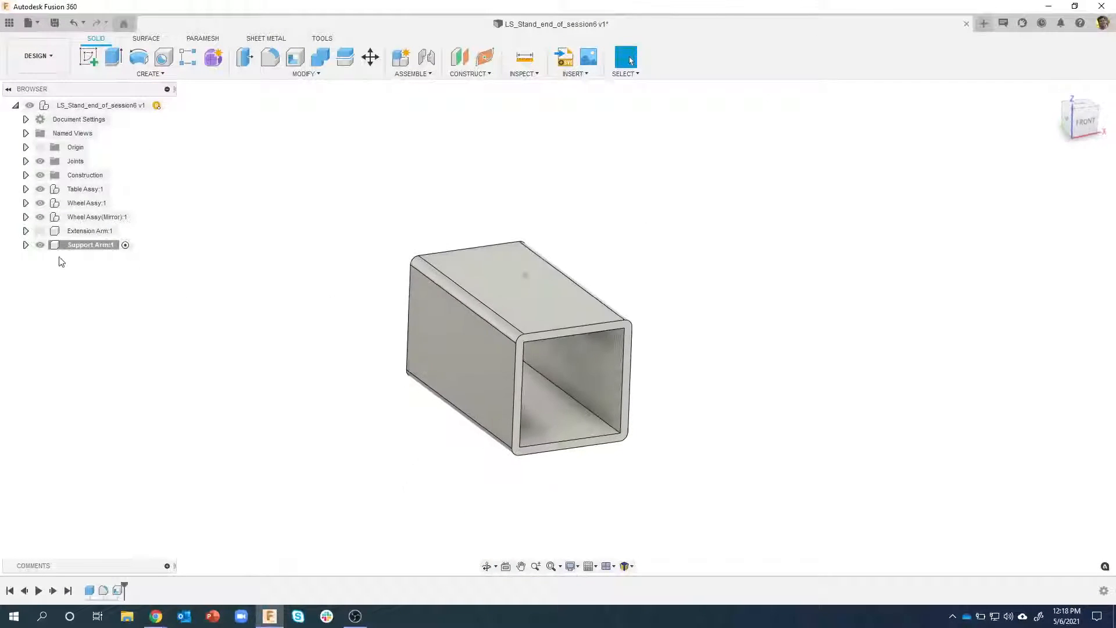
{"action": "left_click", "coordinate": [40, 231]}
{"action": "scroll", "coordinate": [232, 283], "scroll_direction": "down", "scroll_amount": 2}
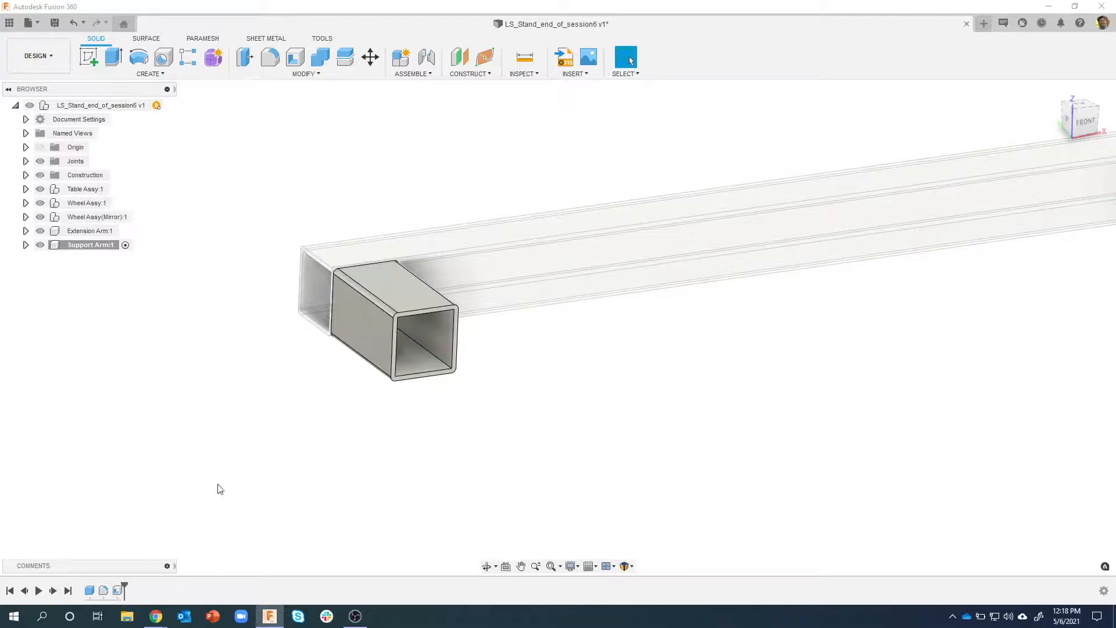
Edit the support arm's rigid joint to the extension arm and set its Y offset to 8 mm
{"action": "scroll", "coordinate": [221, 487], "scroll_direction": "down", "scroll_amount": 3}
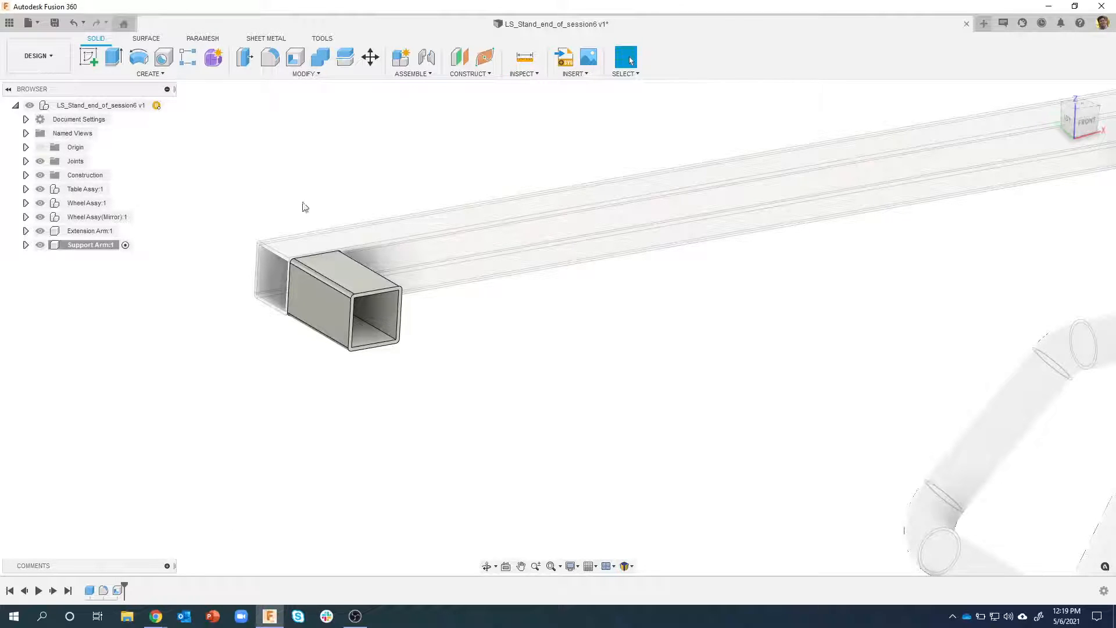
{"action": "middle_click_drag", "start_coordinate": [258, 183], "coordinate": [200, 364], "text": "shift"}
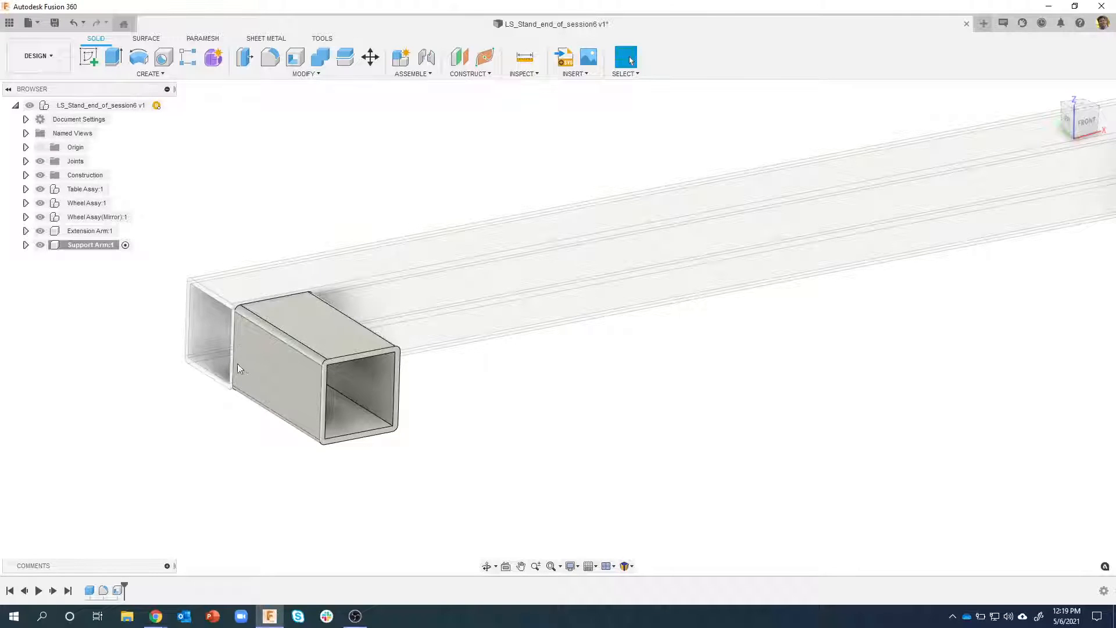
{"action": "middle_click_drag", "start_coordinate": [237, 364], "coordinate": [119, 204], "text": "shift"}
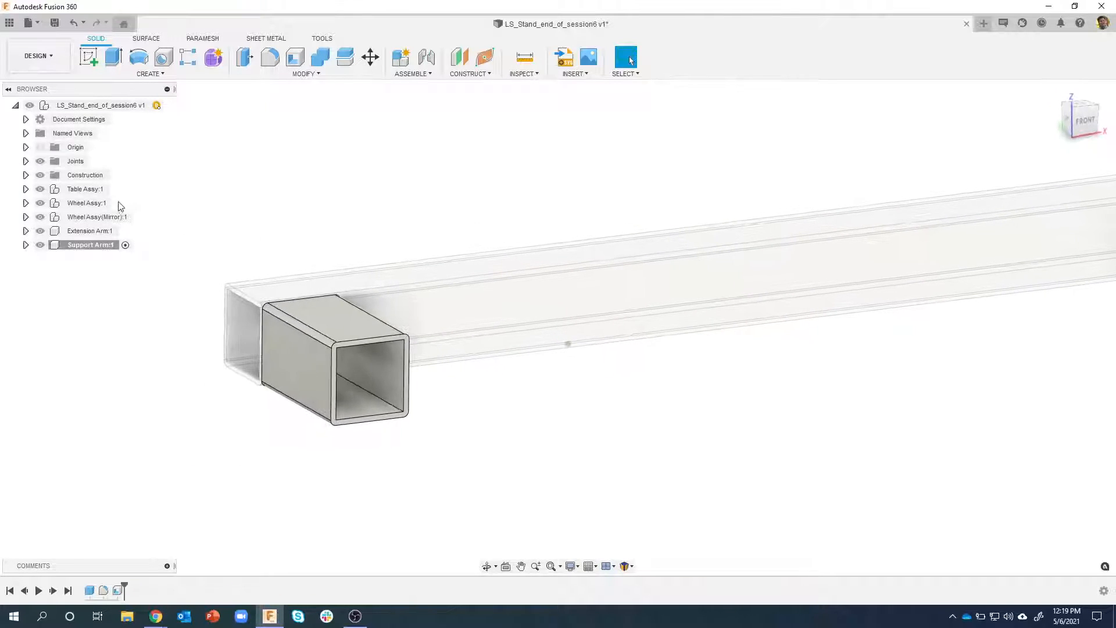
{"action": "left_click", "coordinate": [25, 162]}
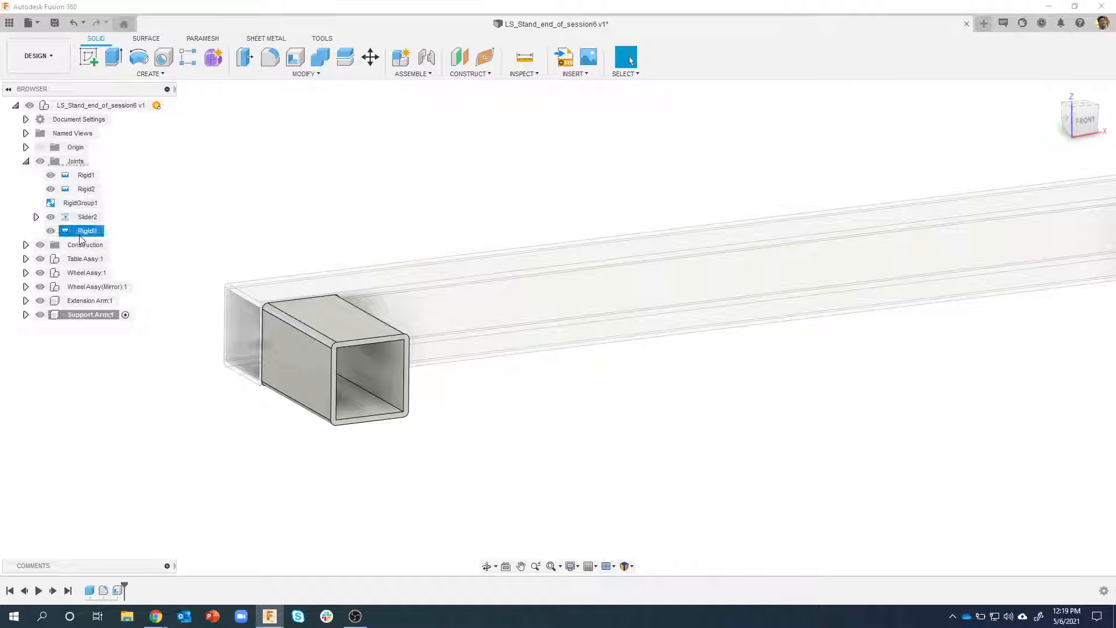
{"action": "right_click", "coordinate": [79, 238]}
{"action": "left_click", "coordinate": [112, 264]}
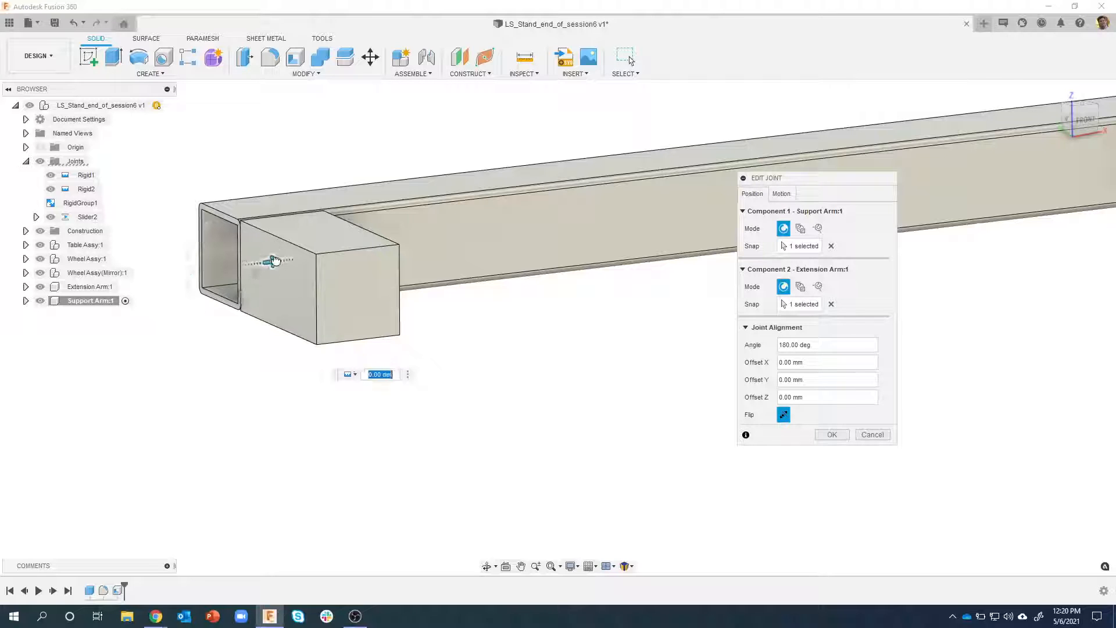
{"action": "left_click_drag", "start_coordinate": [277, 257], "coordinate": [350, 272]}
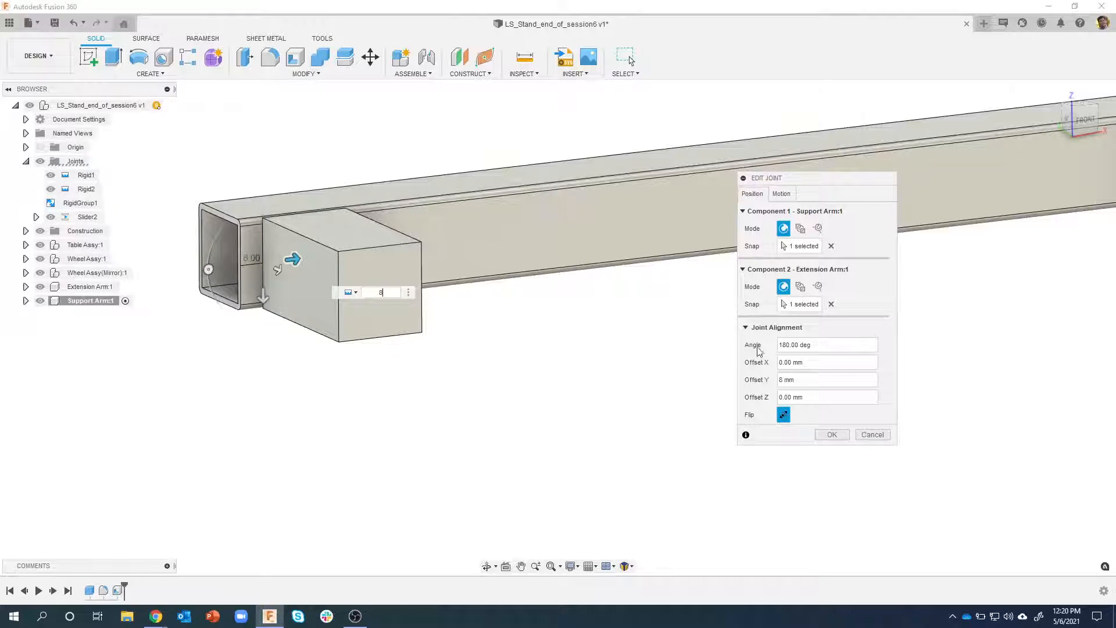
{"action": "left_click", "coordinate": [832, 435]}
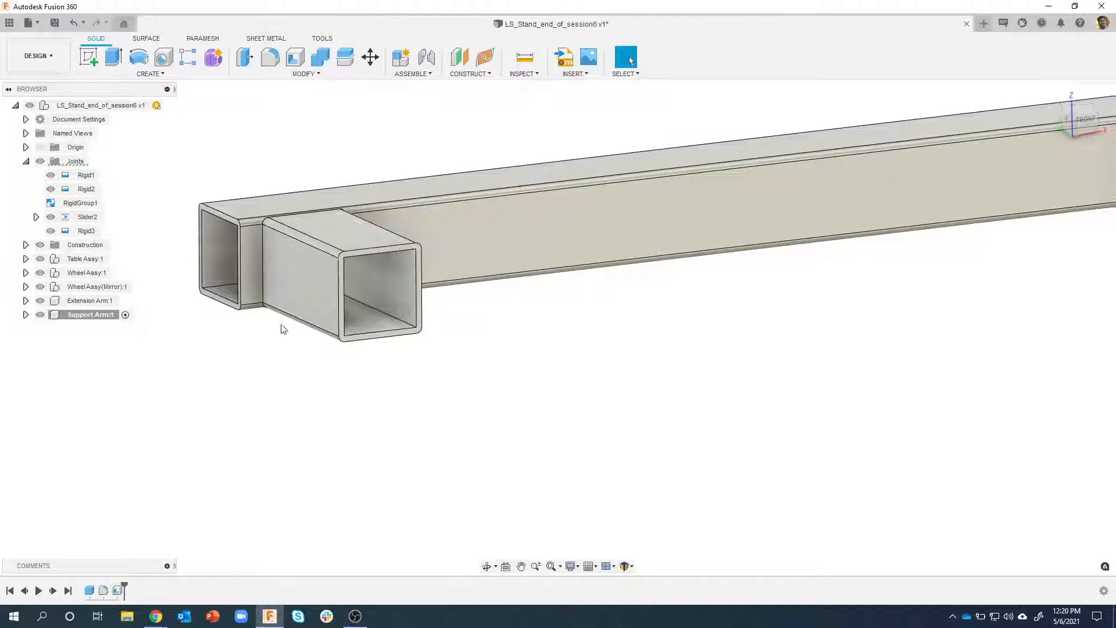
Measure the distance between the support arm's two vertical edges where it meets the extension arm
{"action": "scroll", "coordinate": [263, 275], "scroll_direction": "up", "scroll_amount": 2}
{"action": "middle_click_drag", "start_coordinate": [262, 275], "coordinate": [281, 248], "text": "shift"}
{"action": "left_click", "coordinate": [294, 236], "text": "ctrl"}
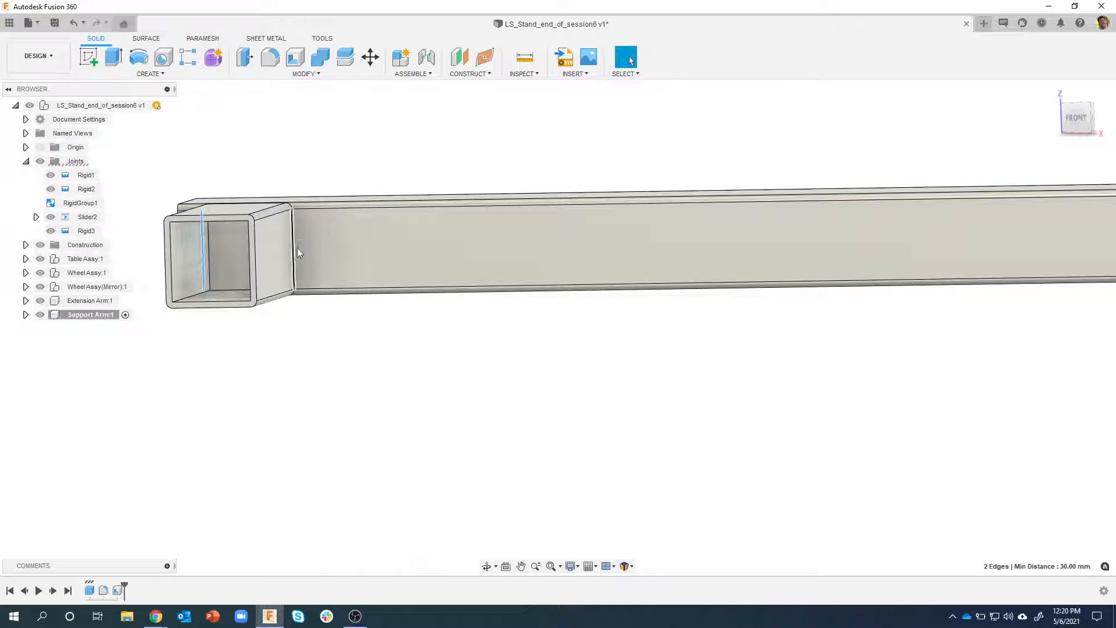
{"action": "left_click", "coordinate": [321, 343]}
{"action": "middle_click_drag", "start_coordinate": [274, 380], "coordinate": [251, 379], "text": "shift"}
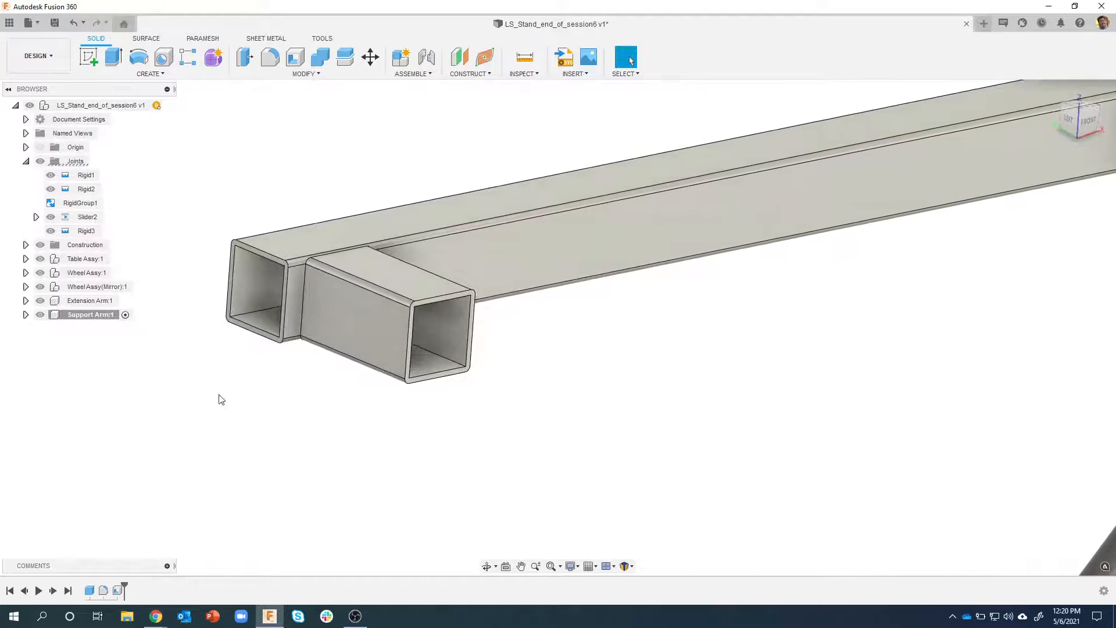
Create and activate a standard internal component named Support Arm Vert under the top-level assembly
{"action": "scroll", "coordinate": [212, 367], "scroll_direction": "down", "scroll_amount": 2}
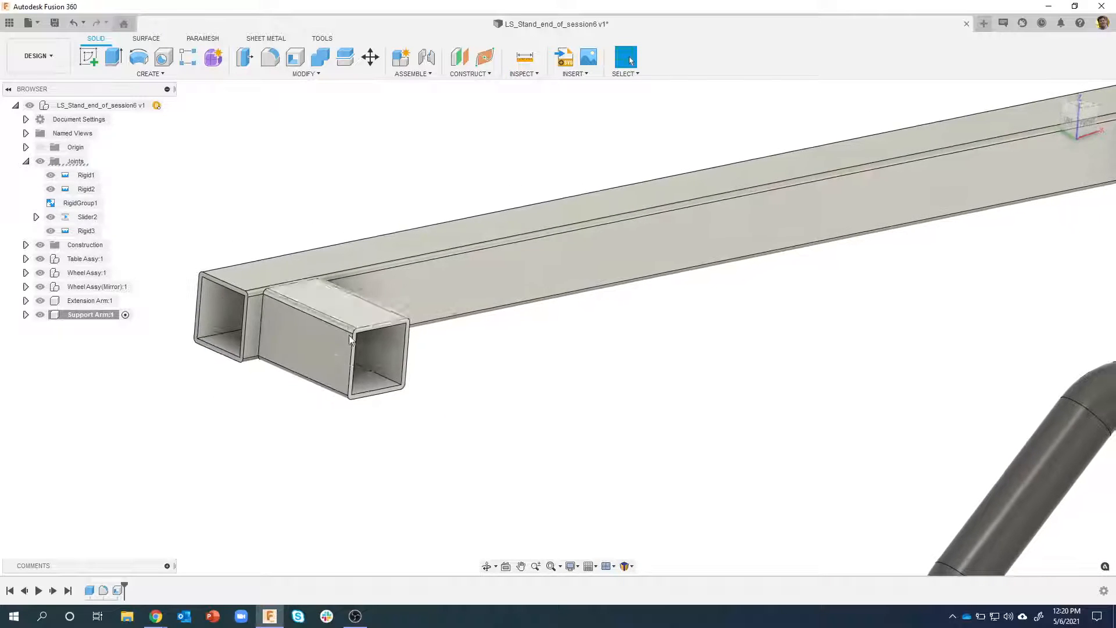
{"action": "middle_click_drag", "start_coordinate": [365, 335], "coordinate": [205, 190]}
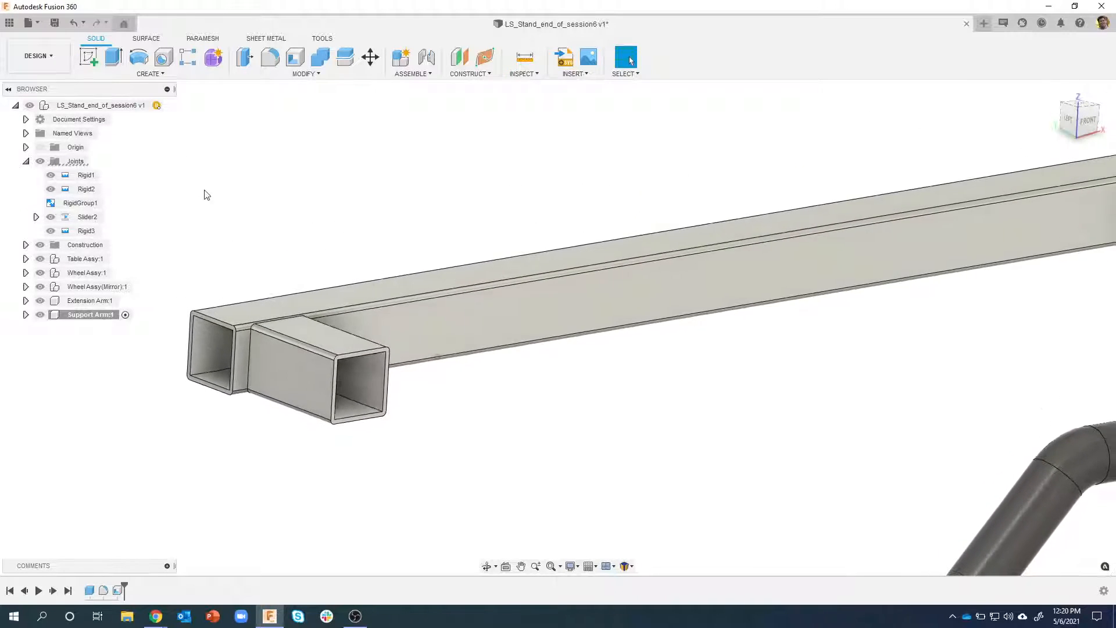
{"action": "right_click", "coordinate": [95, 109]}
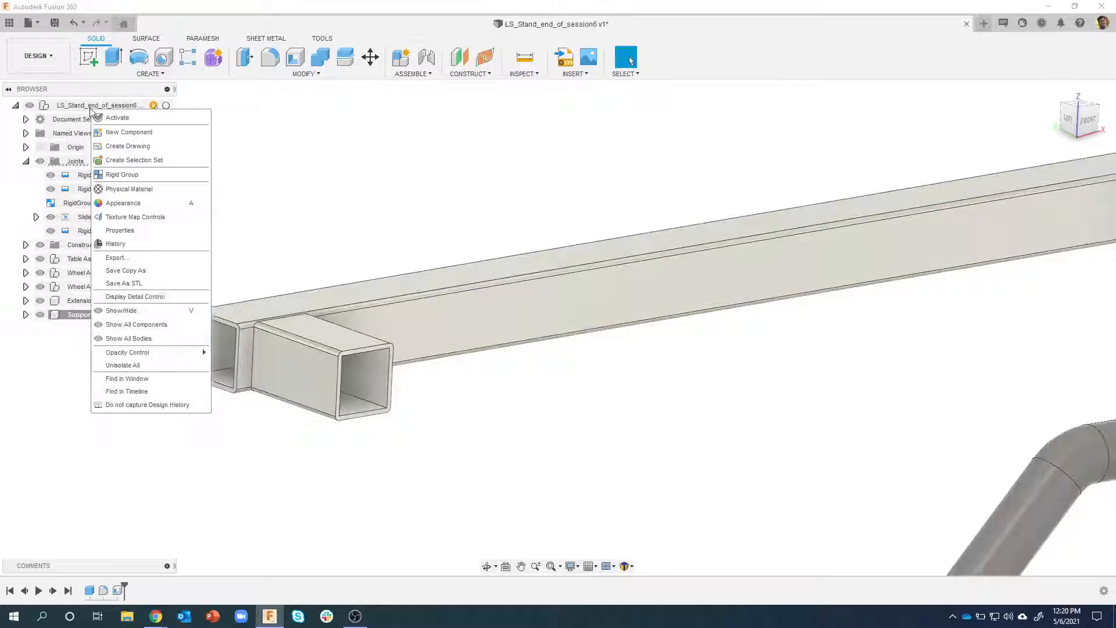
{"action": "left_click", "coordinate": [129, 132]}
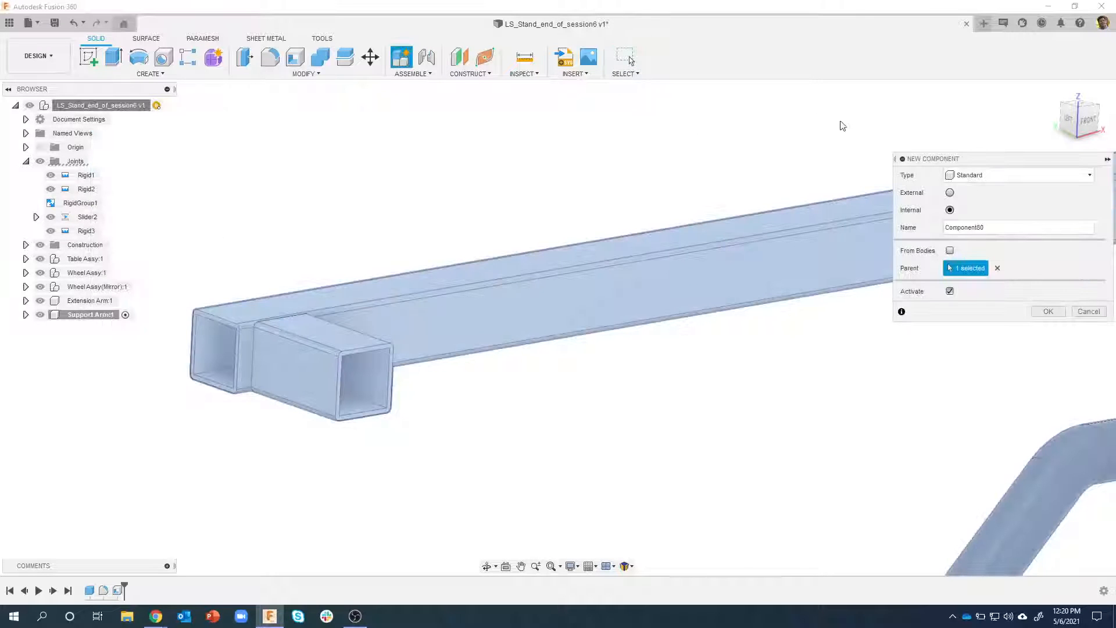
{"action": "left_click_drag", "start_coordinate": [993, 159], "coordinate": [867, 201]}
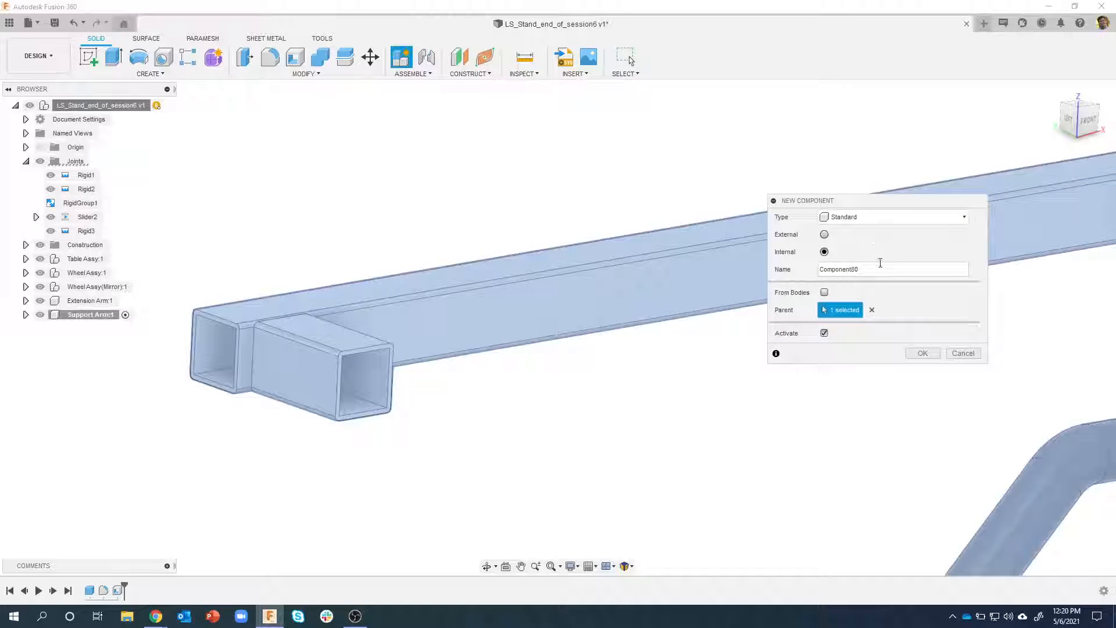
{"action": "left_click_drag", "start_coordinate": [880, 267], "coordinate": [813, 270]}
{"action": "type", "text": "Support Arm:Vert"}
{"action": "key", "text": "Return"}
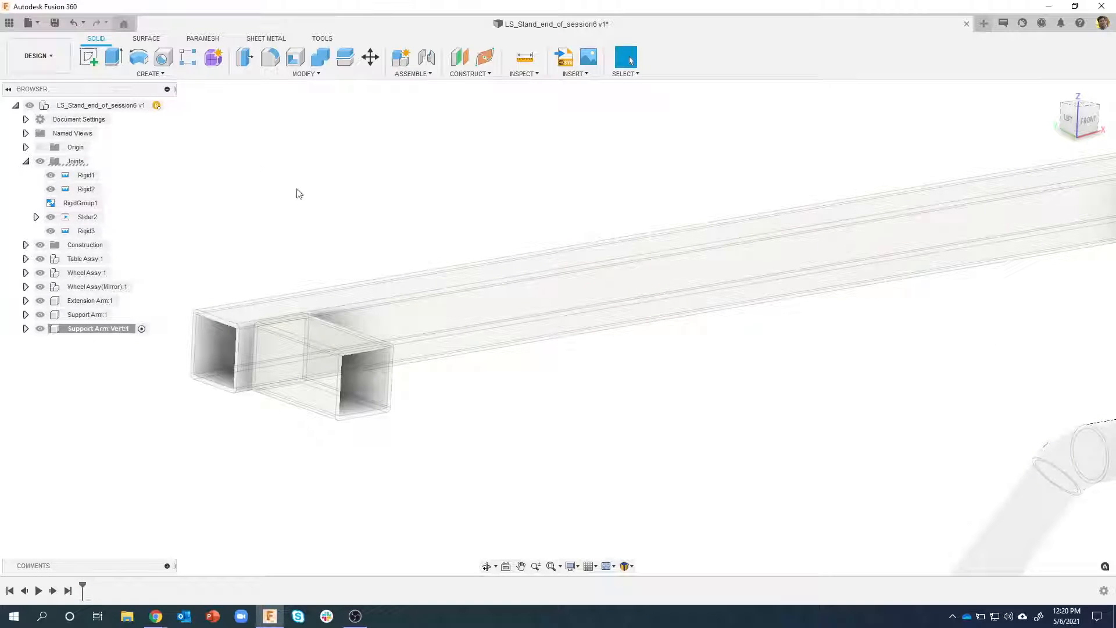
Create a box as a new body on the horizontal plane beside the support arm, 35 mm by 35 mm and 60 mm high
{"action": "left_click", "coordinate": [128, 72]}
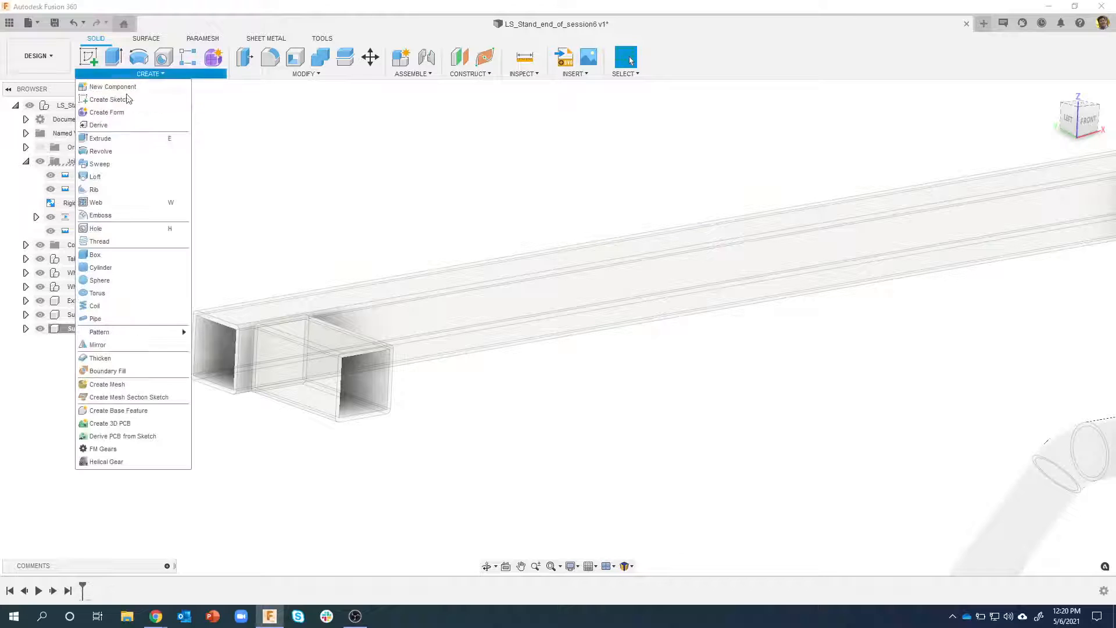
{"action": "left_click", "coordinate": [117, 257]}
{"action": "middle_click_drag", "start_coordinate": [500, 343], "coordinate": [758, 290], "text": "shift"}
{"action": "left_click", "coordinate": [759, 289]}
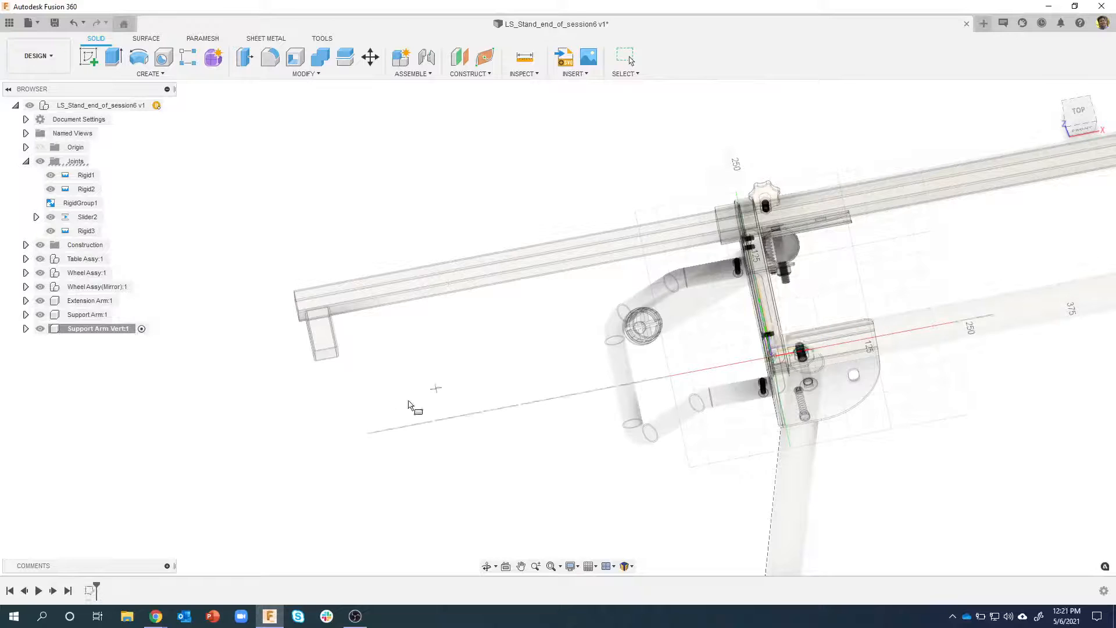
{"action": "left_click", "coordinate": [240, 396]}
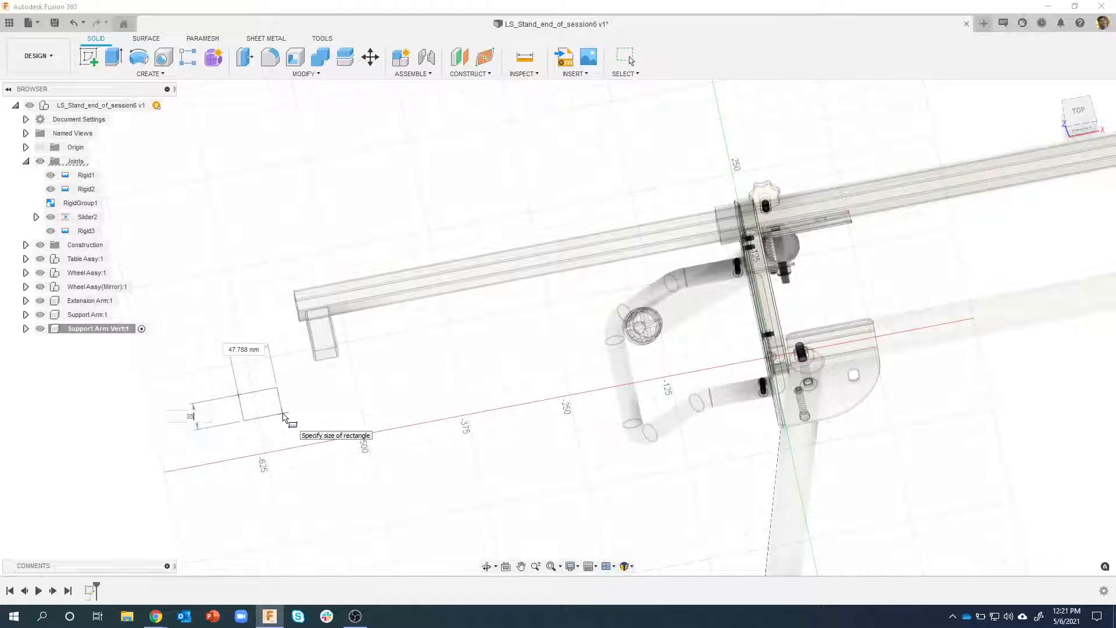
{"action": "key", "text": "Tab"}
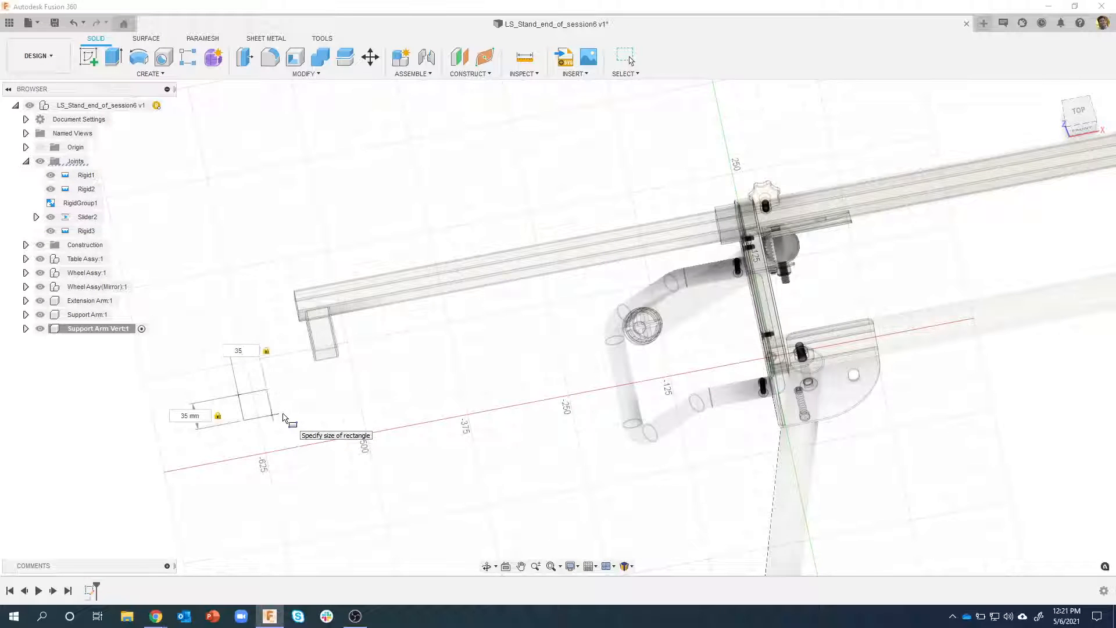
{"action": "key", "text": "Return"}
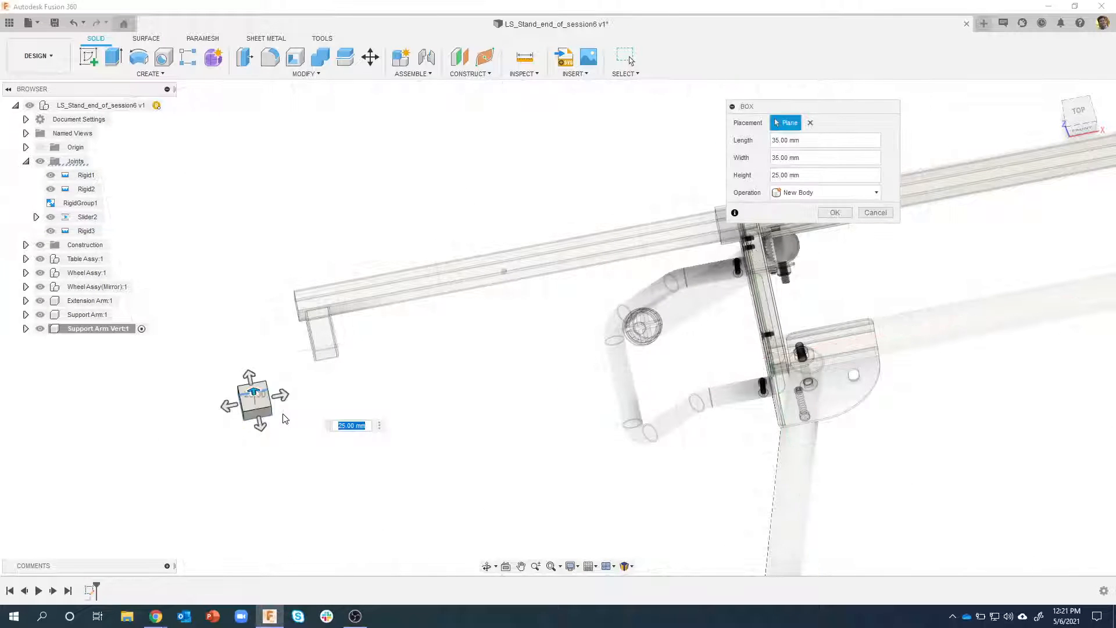
{"action": "middle_click_drag", "start_coordinate": [285, 418], "coordinate": [360, 424], "text": "shift"}
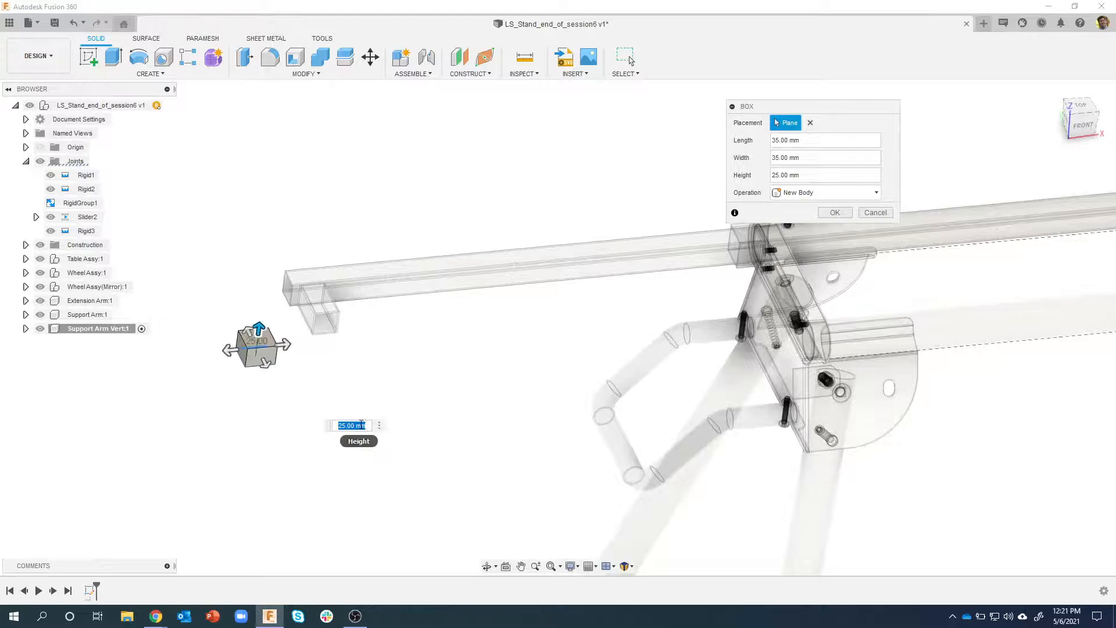
{"action": "type", "text": "60"}
{"action": "key", "text": "Return"}
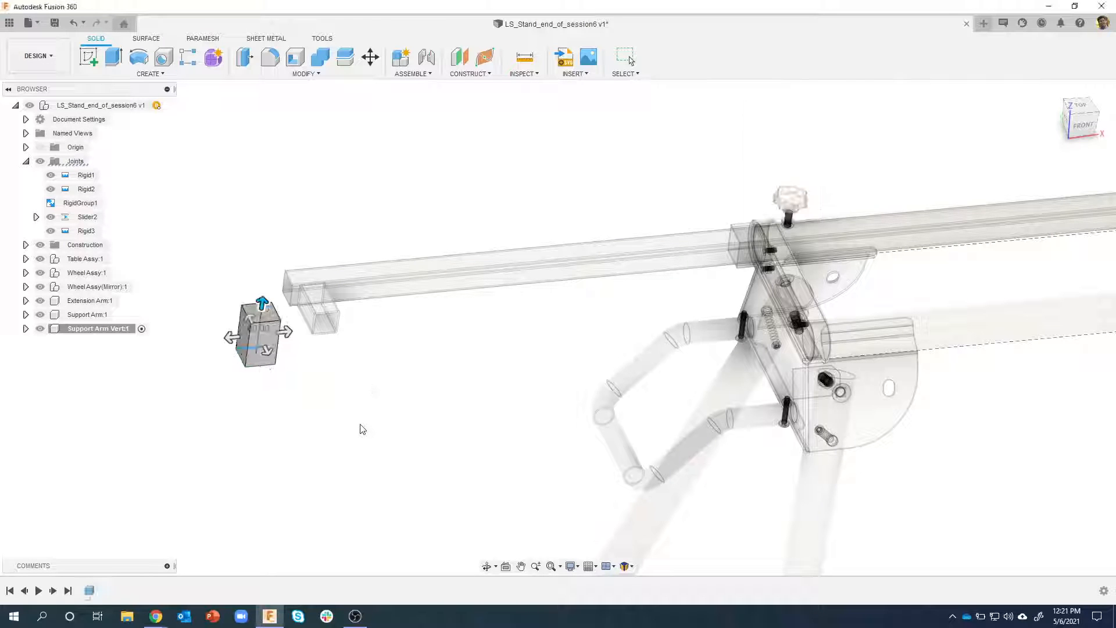
Fillet the four vertical edges of the box with a 1 mm radius
{"action": "scroll", "coordinate": [317, 343], "scroll_direction": "up", "scroll_amount": 5}
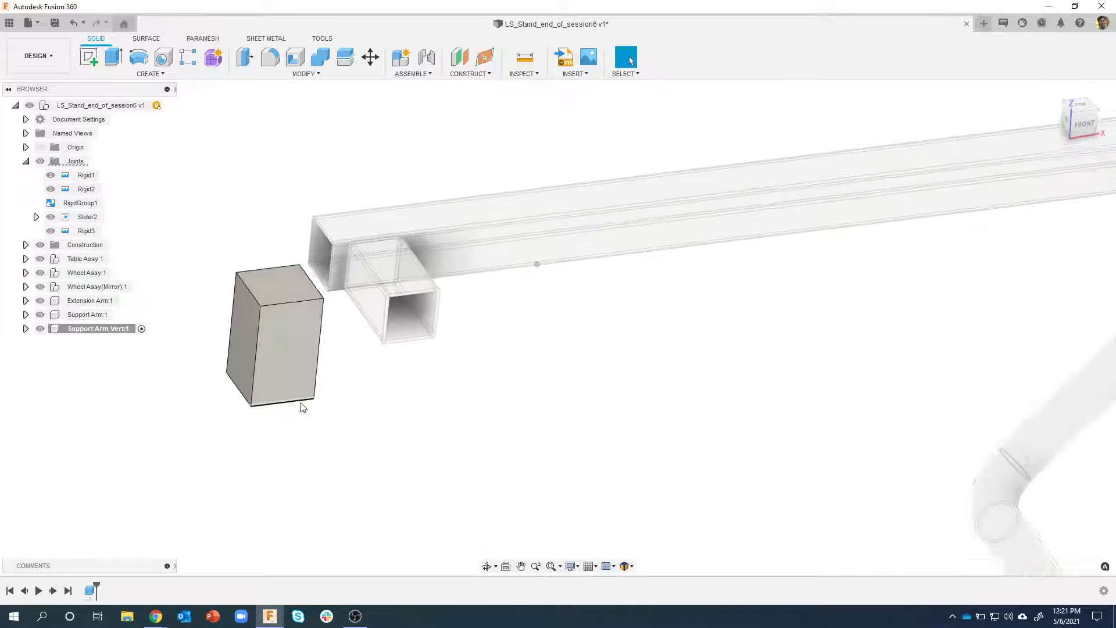
{"action": "right_click", "coordinate": [260, 348]}
{"action": "left_click", "coordinate": [231, 405]}
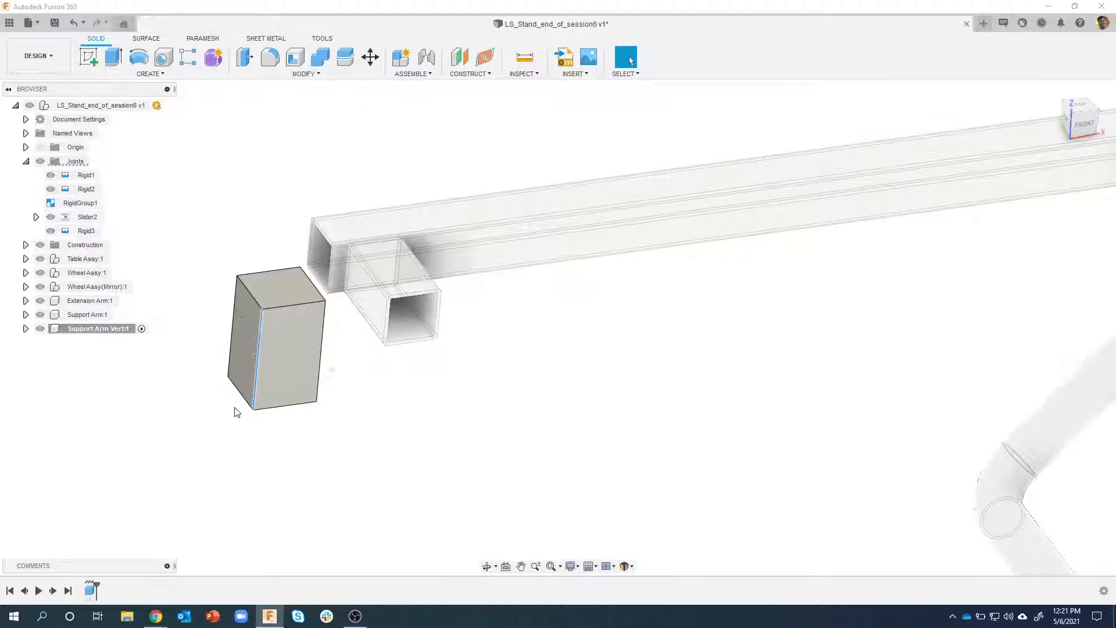
{"action": "type", "text": "1"}
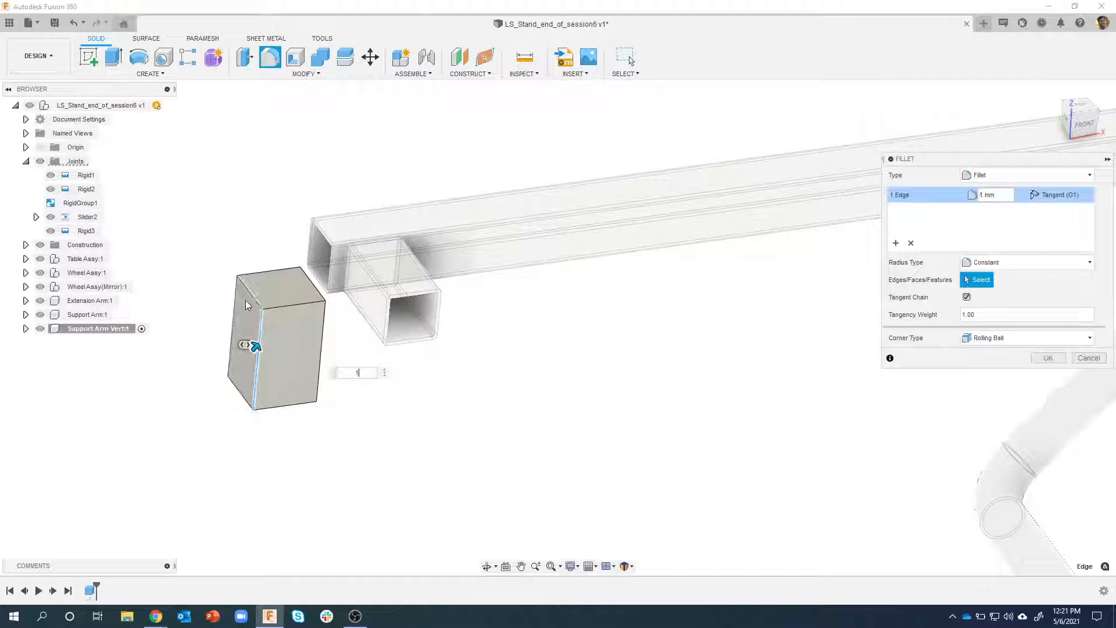
{"action": "left_click", "coordinate": [232, 298]}
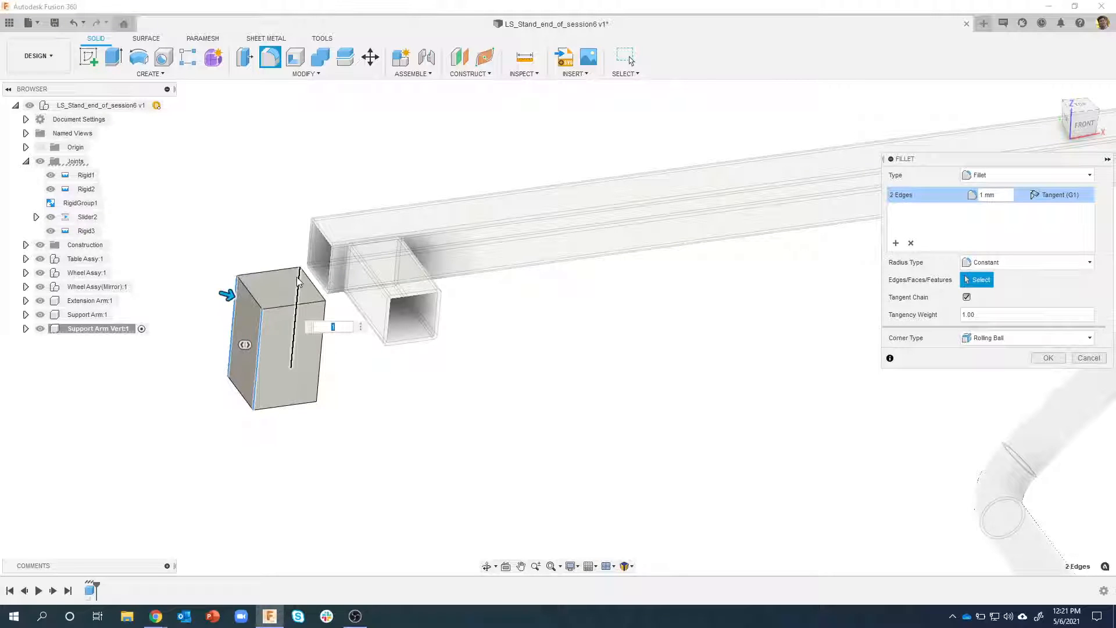
{"action": "left_click", "coordinate": [323, 351]}
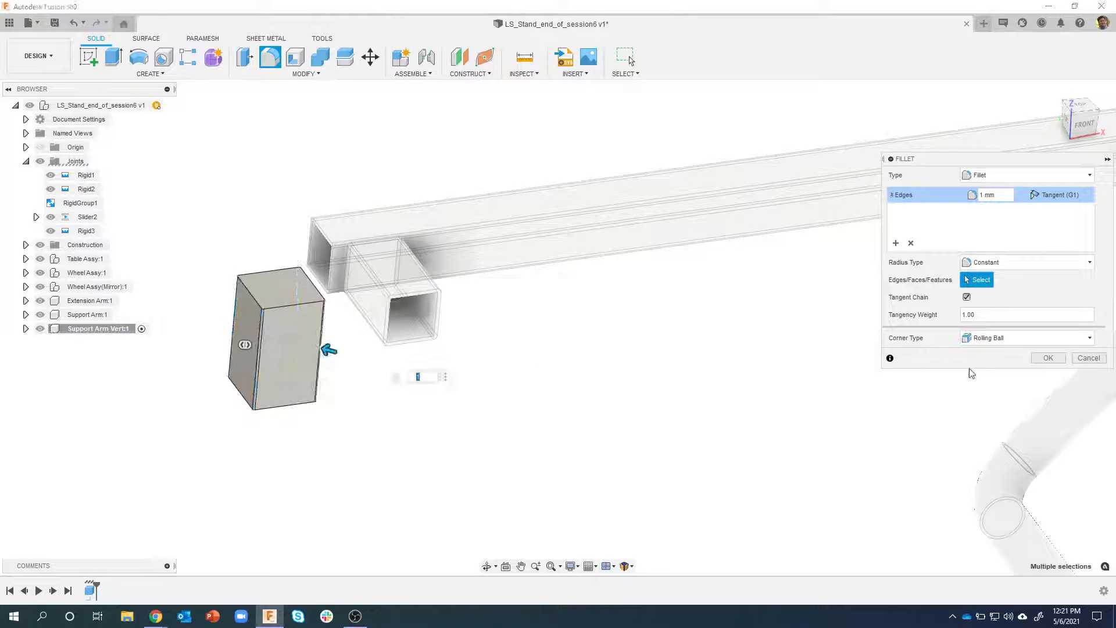
{"action": "left_click", "coordinate": [1048, 358]}
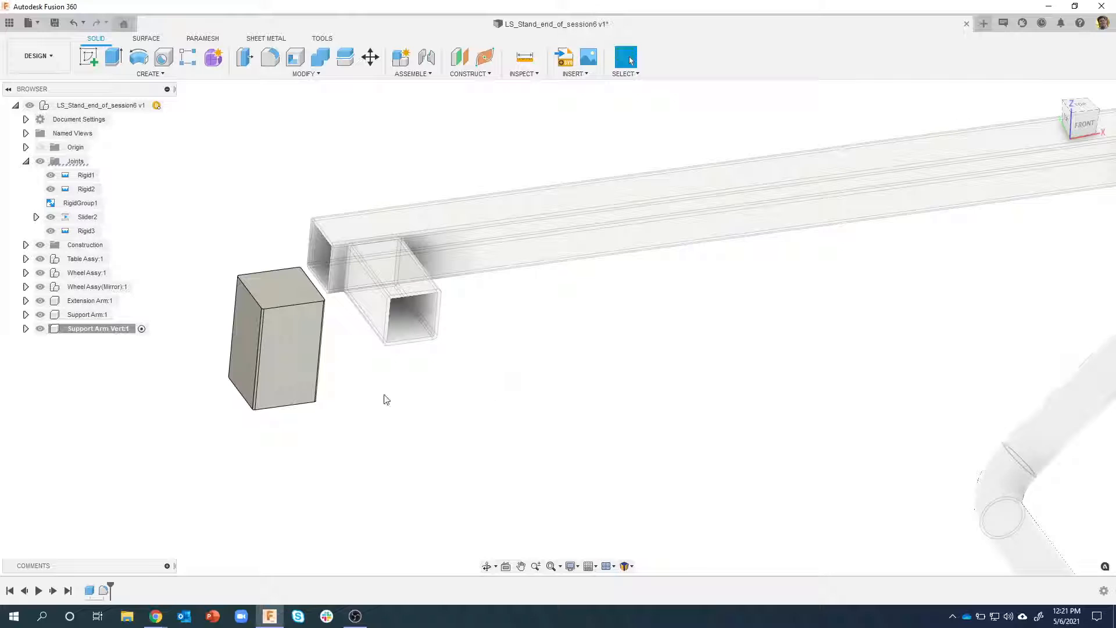
Shell the box with a 1.5 mm inside thickness, removing its upper and lower faces to form an open tube
{"action": "right_click", "coordinate": [279, 291]}
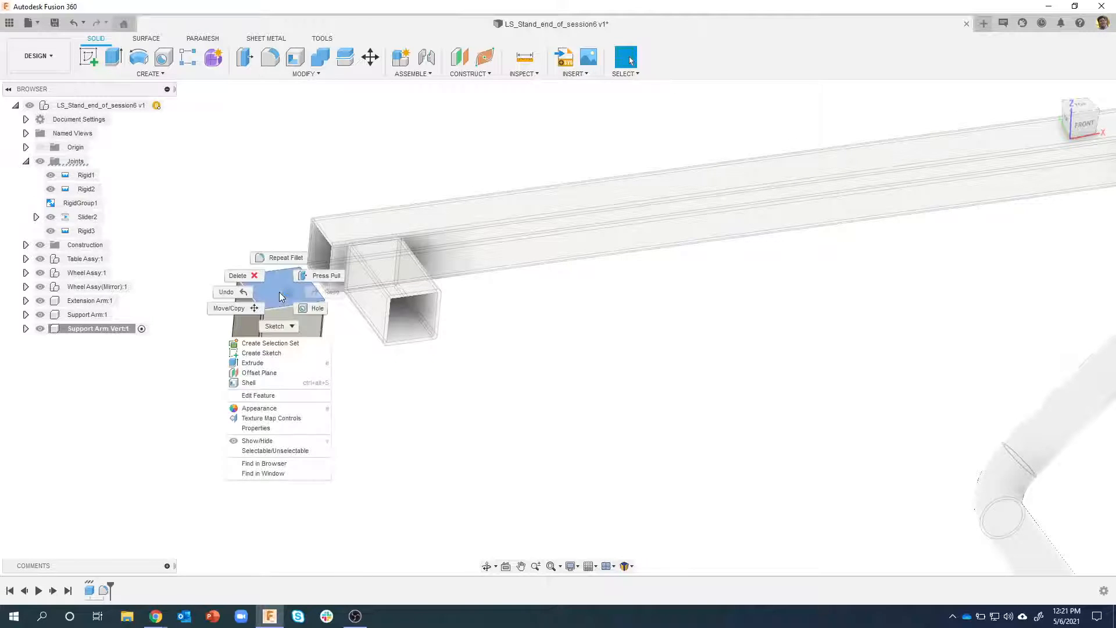
{"action": "left_click", "coordinate": [260, 382]}
{"action": "type", "text": "1.5"}
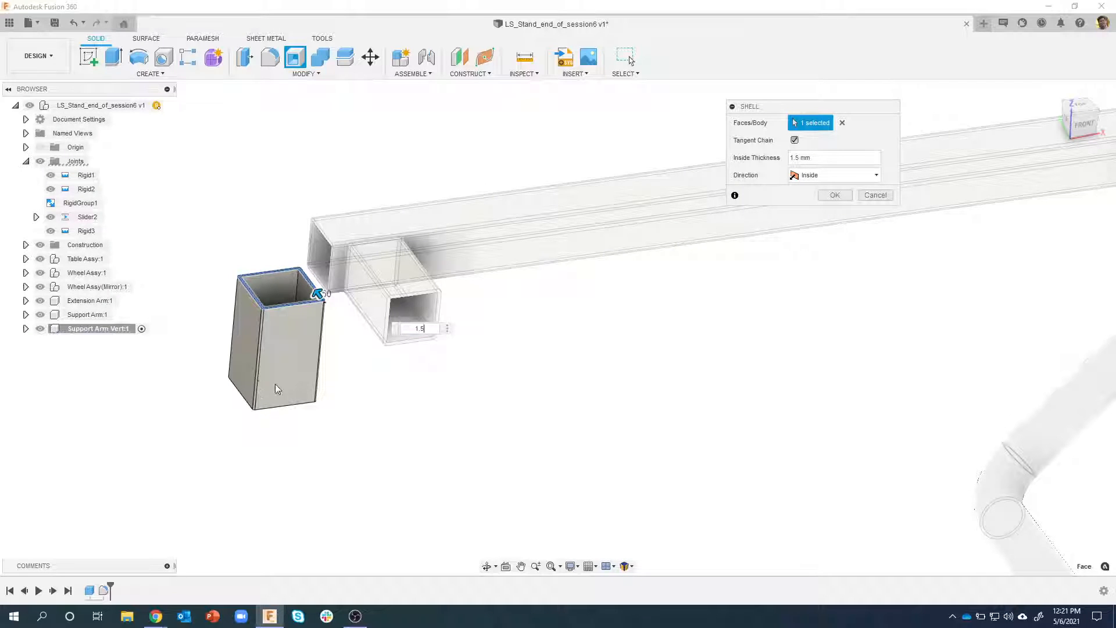
{"action": "left_click", "coordinate": [280, 392]}
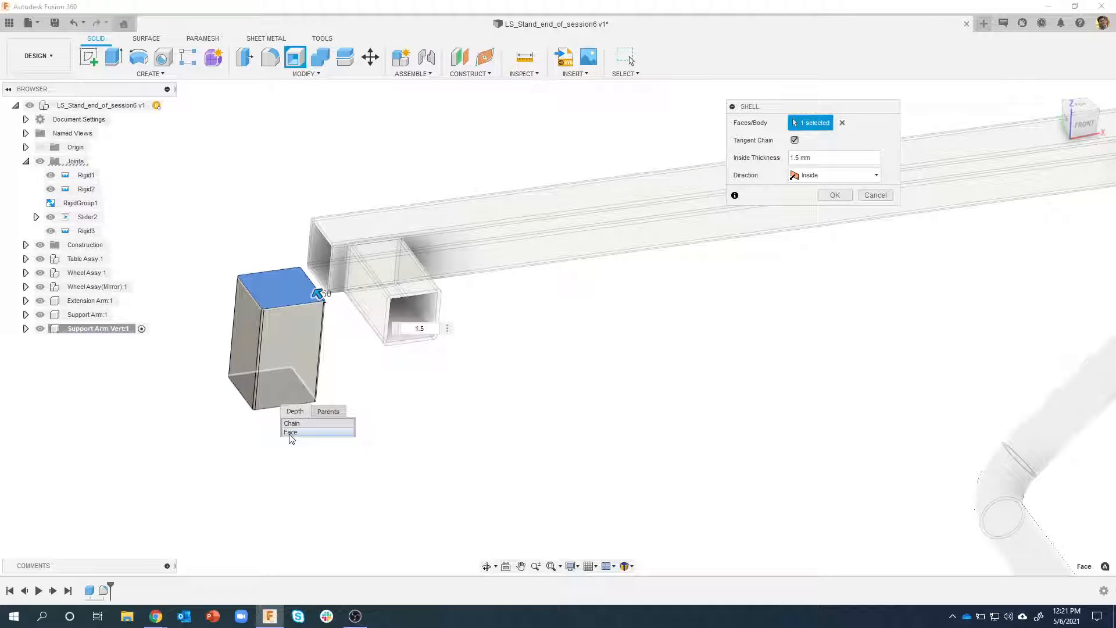
{"action": "left_click", "coordinate": [290, 433]}
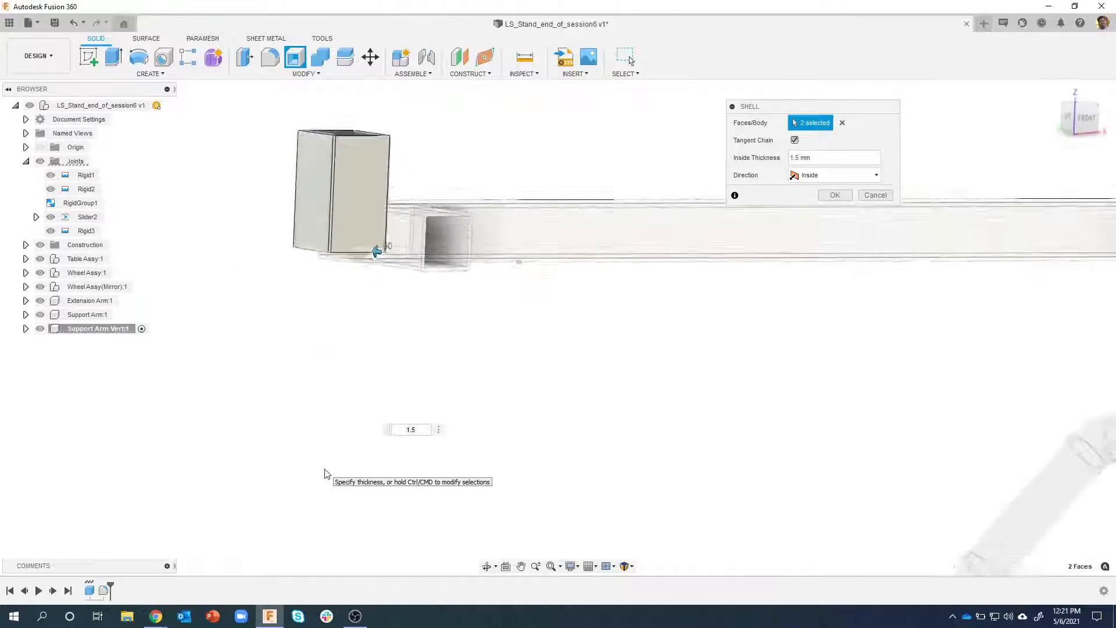
{"action": "middle_click_drag", "start_coordinate": [324, 473], "coordinate": [445, 214], "text": "shift"}
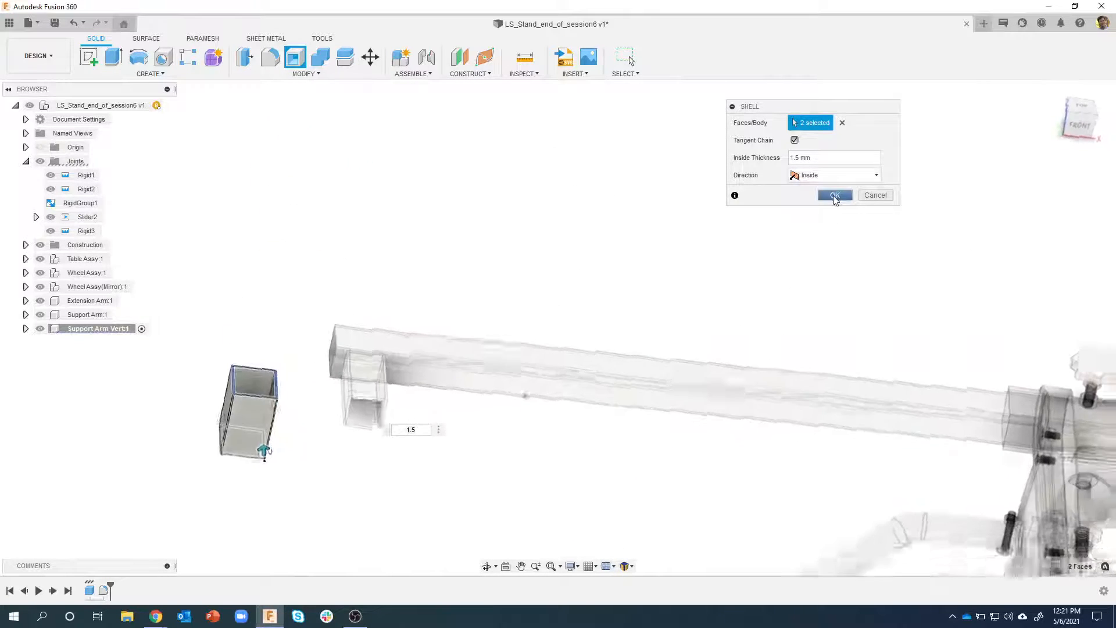
{"action": "left_click", "coordinate": [834, 196]}
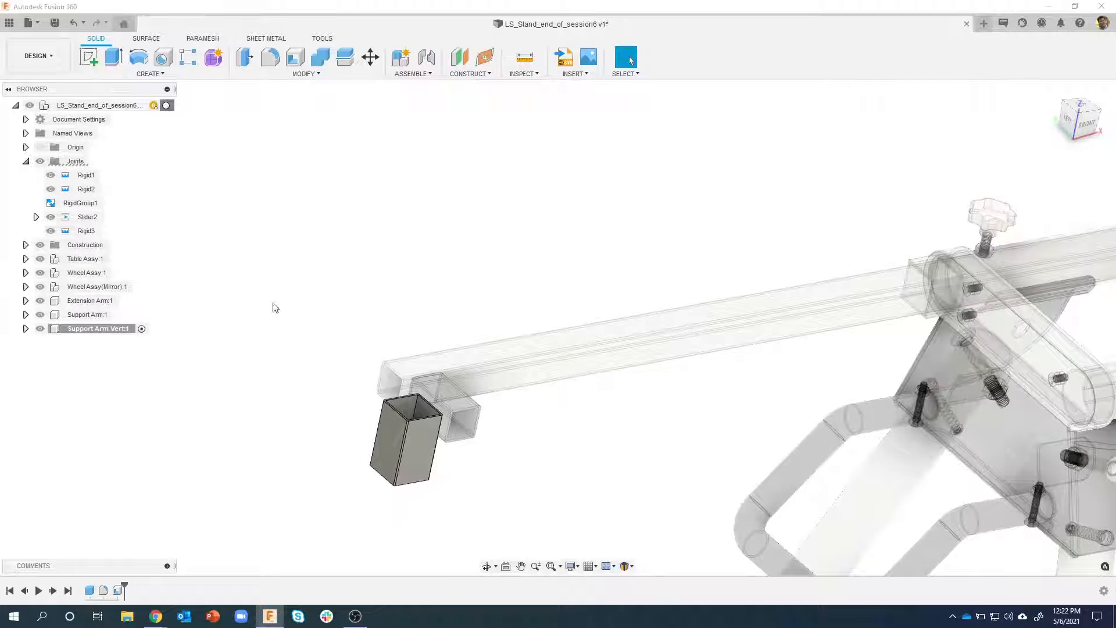
Start a joint with its first origin at the midpoint of the lower edge of the vertical support arm's back face
{"action": "left_click", "coordinate": [426, 57]}
{"action": "middle_click_drag", "start_coordinate": [484, 386], "coordinate": [723, 410], "text": "shift"}
{"action": "scroll", "coordinate": [677, 358], "scroll_direction": "up", "scroll_amount": 2}
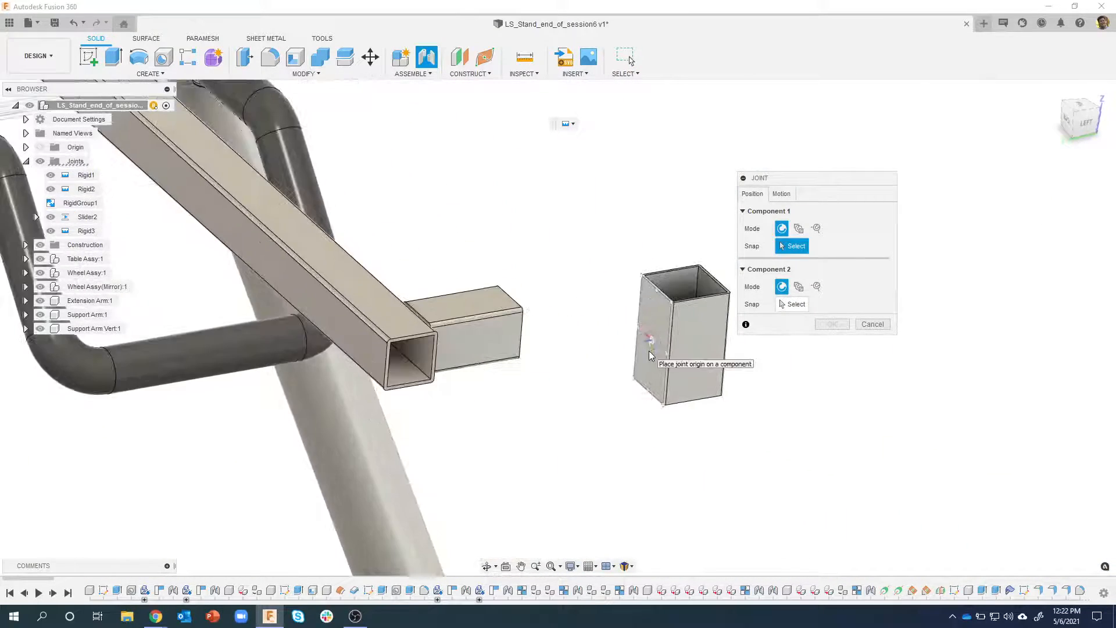
{"action": "scroll", "coordinate": [630, 394], "scroll_direction": "up", "scroll_amount": 3}
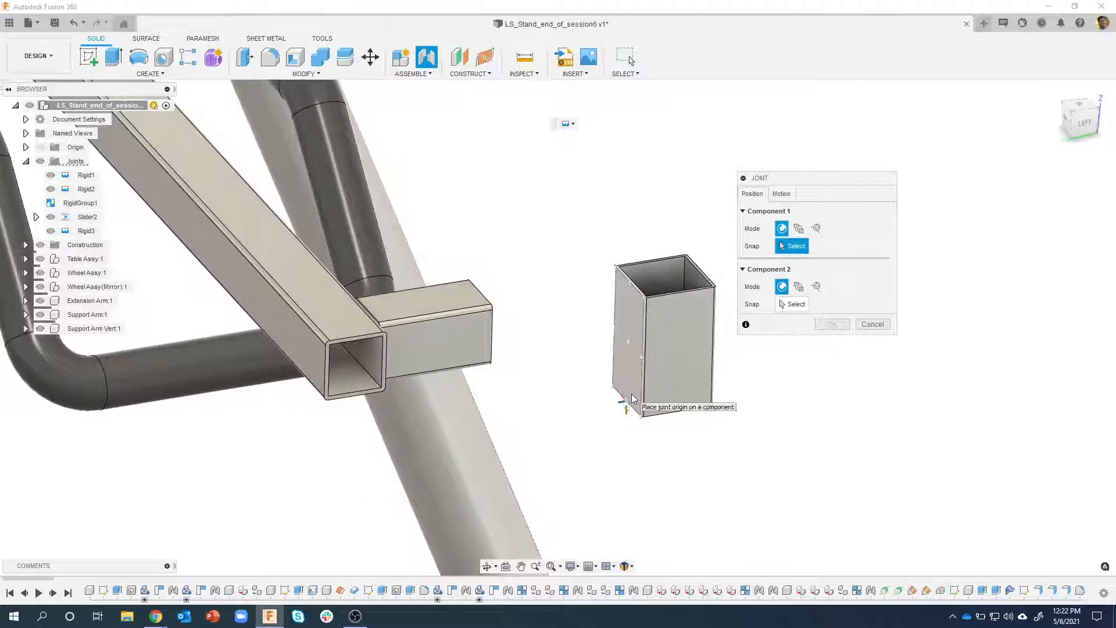
{"action": "middle_click_drag", "start_coordinate": [627, 397], "coordinate": [632, 379], "text": "shift"}
{"action": "left_click", "coordinate": [630, 397]}
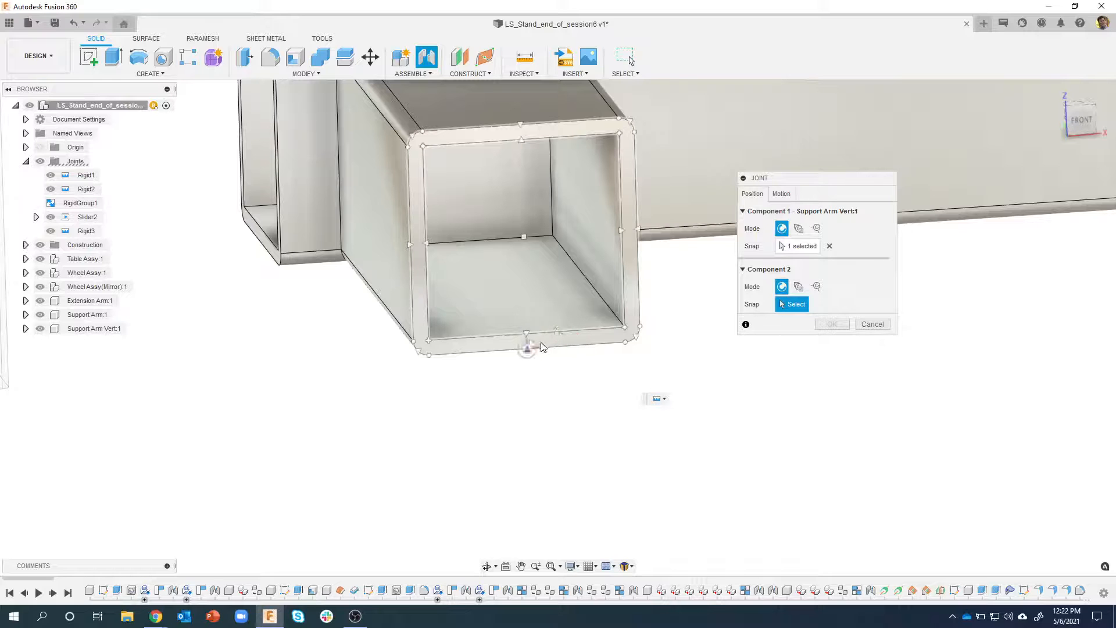
Place the second joint origin at the lower edge midpoint of the support arm's open end and create the joint with Rigid motion
{"action": "scroll", "coordinate": [541, 349], "scroll_direction": "down", "scroll_amount": 4}
{"action": "scroll", "coordinate": [538, 351], "scroll_direction": "down", "scroll_amount": 3}
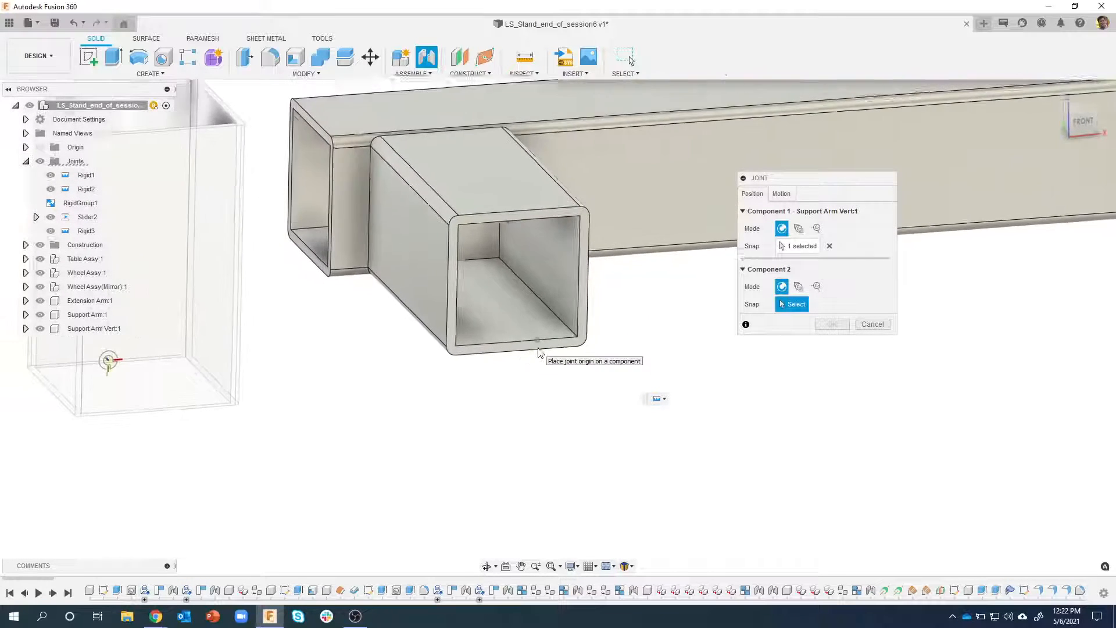
{"action": "scroll", "coordinate": [530, 362], "scroll_direction": "up", "scroll_amount": 3}
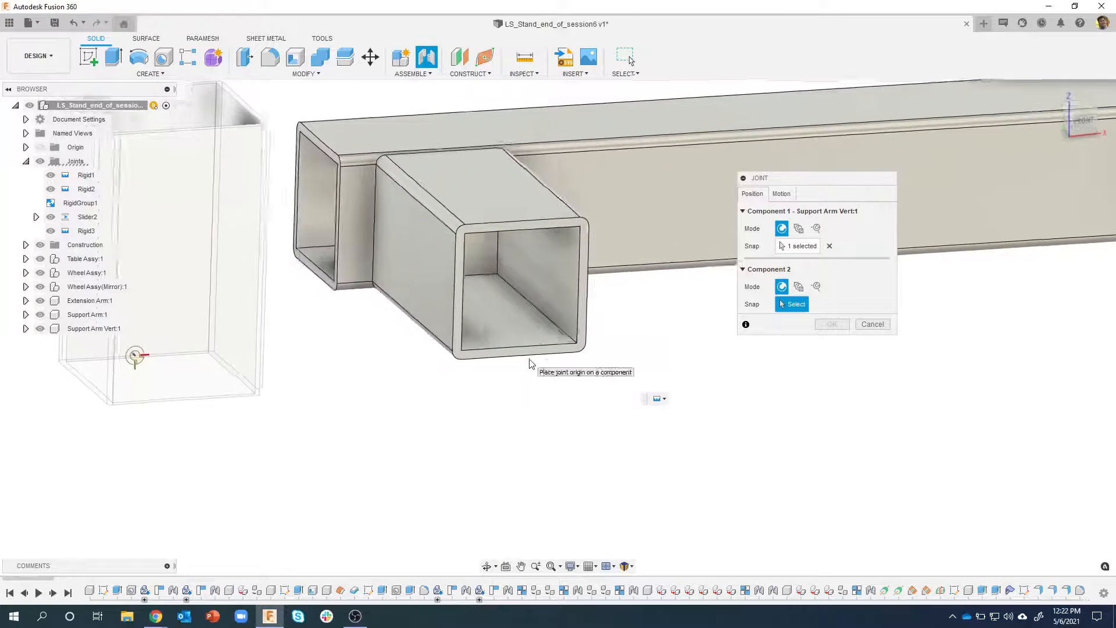
{"action": "scroll", "coordinate": [551, 369], "scroll_direction": "up", "scroll_amount": 1}
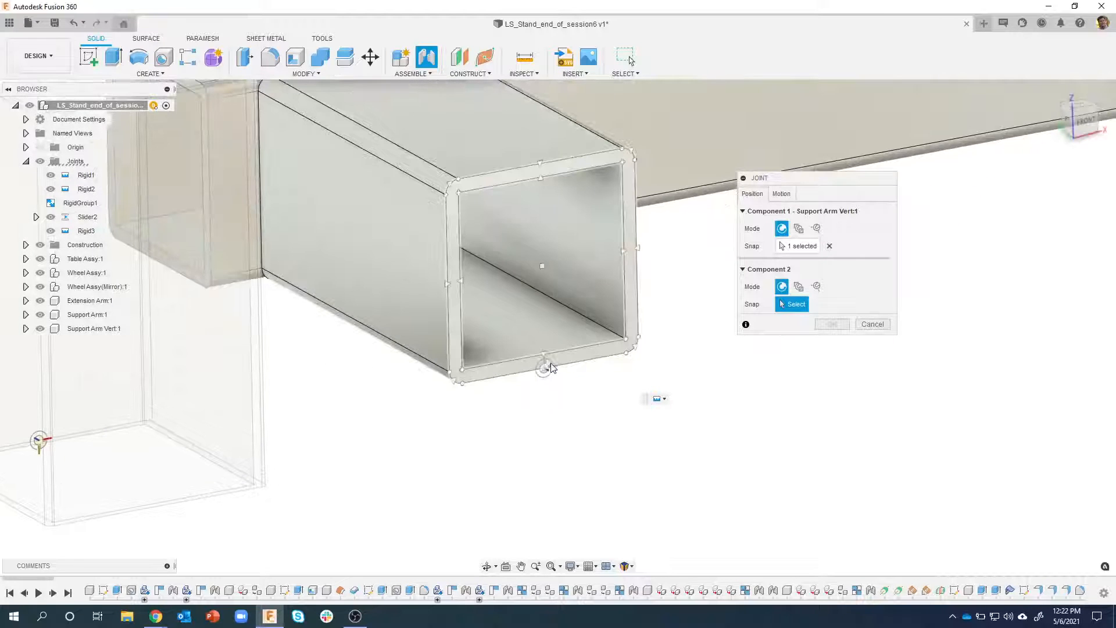
{"action": "left_click", "coordinate": [544, 368]}
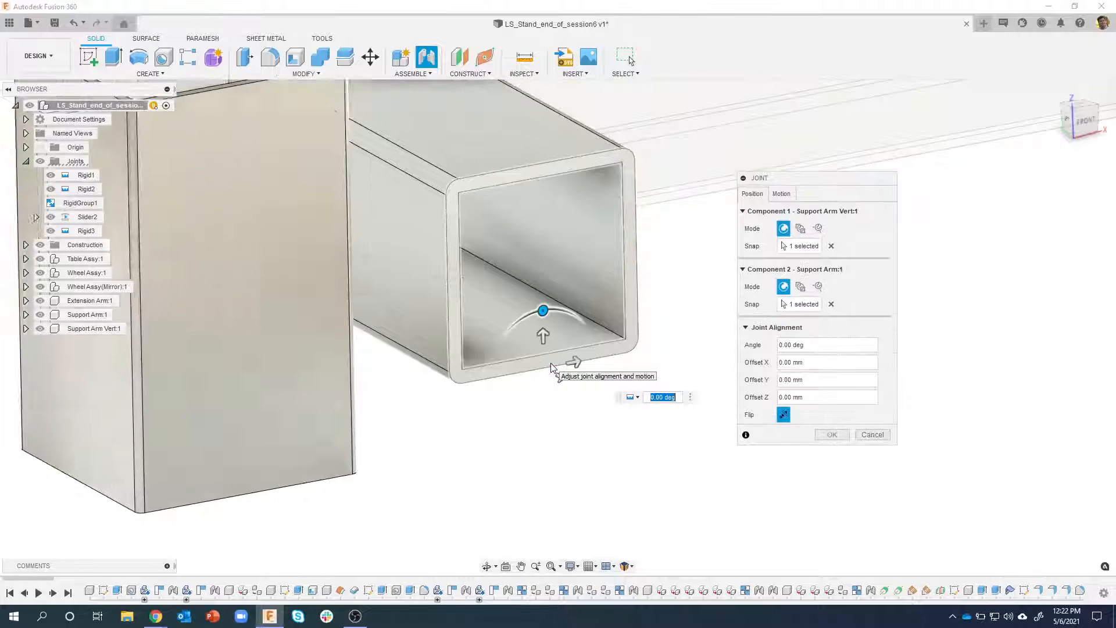
{"action": "middle_click_drag", "start_coordinate": [522, 441], "coordinate": [575, 308], "text": "shift"}
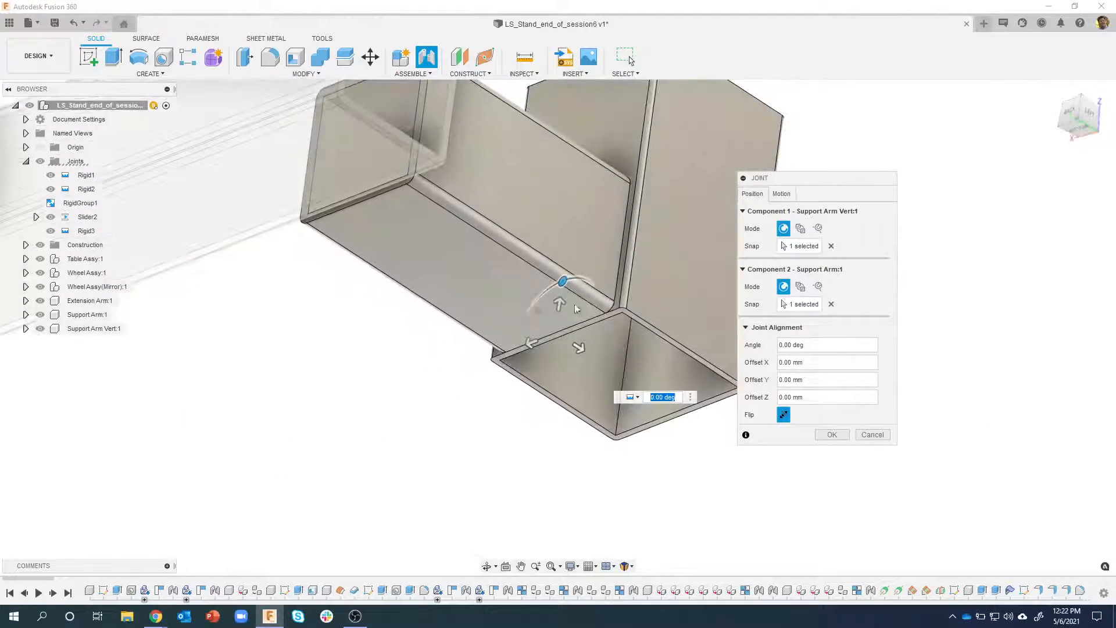
{"action": "middle_click_drag", "start_coordinate": [591, 351], "coordinate": [762, 193], "text": "shift"}
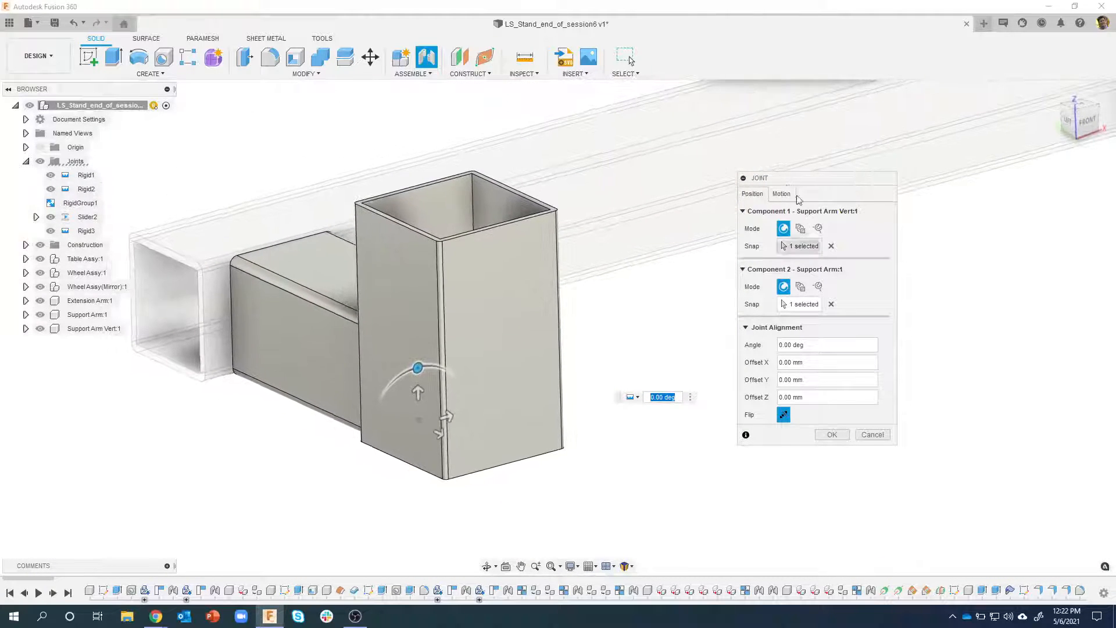
{"action": "left_click", "coordinate": [781, 194]}
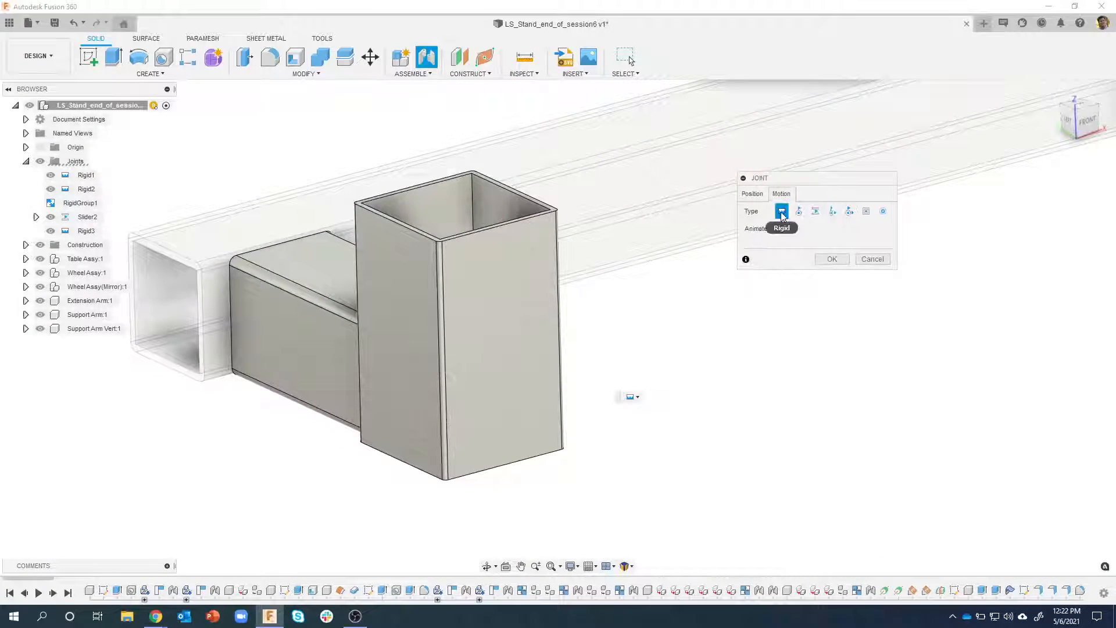
{"action": "left_click", "coordinate": [833, 259]}
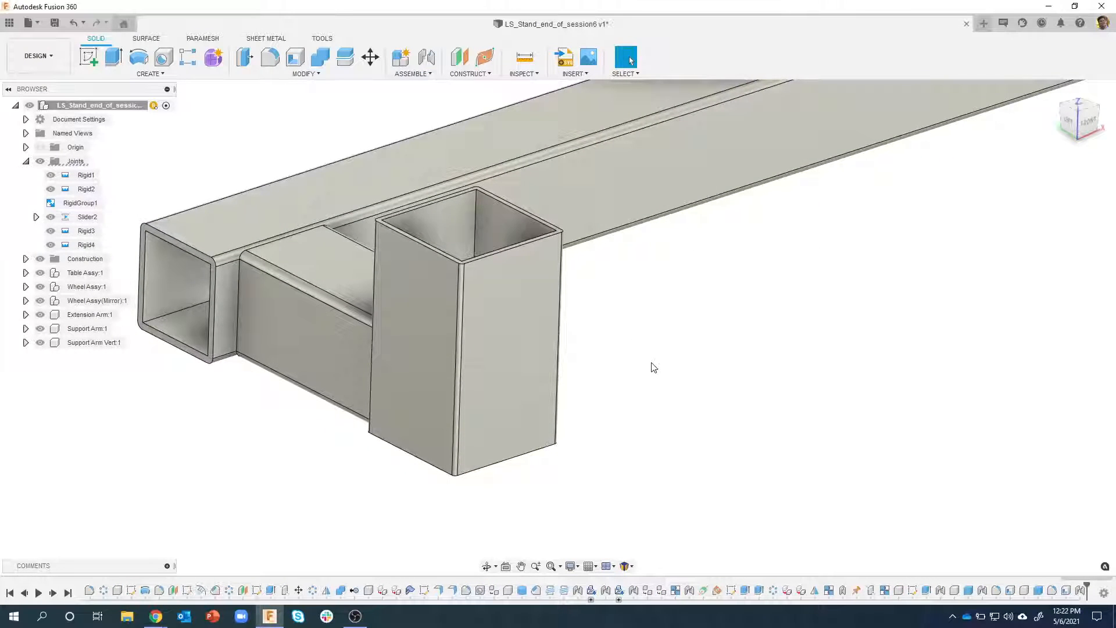
Slide the extension arm with its attached support arms to test the motion, and revert the assembly to its previous position
{"action": "scroll", "coordinate": [652, 366], "scroll_direction": "down", "scroll_amount": 6}
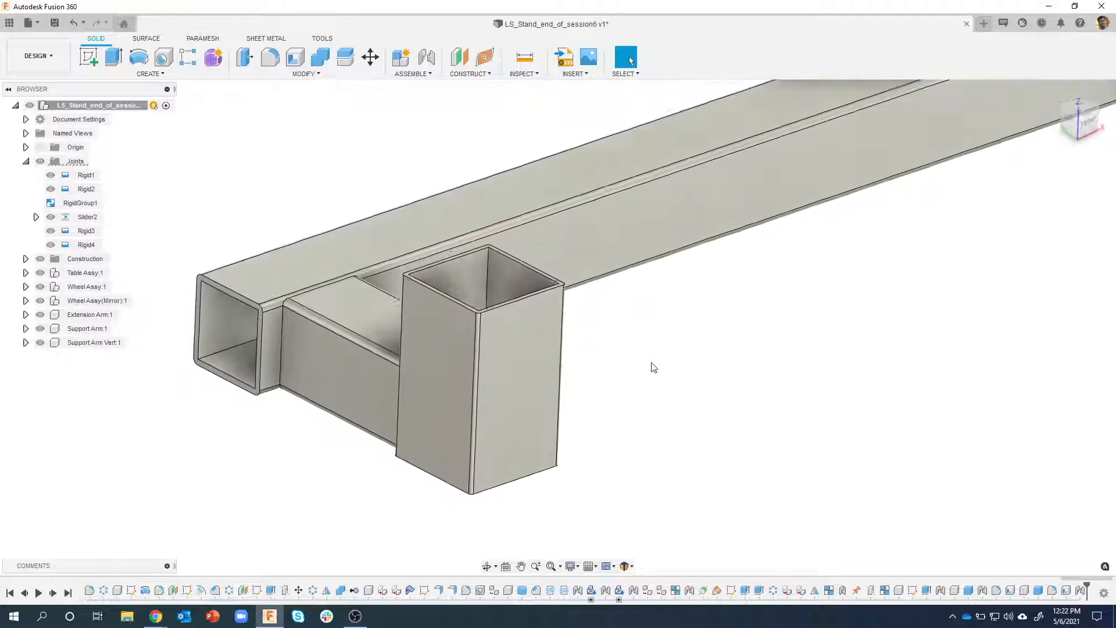
{"action": "scroll", "coordinate": [594, 343], "scroll_direction": "down", "scroll_amount": 5}
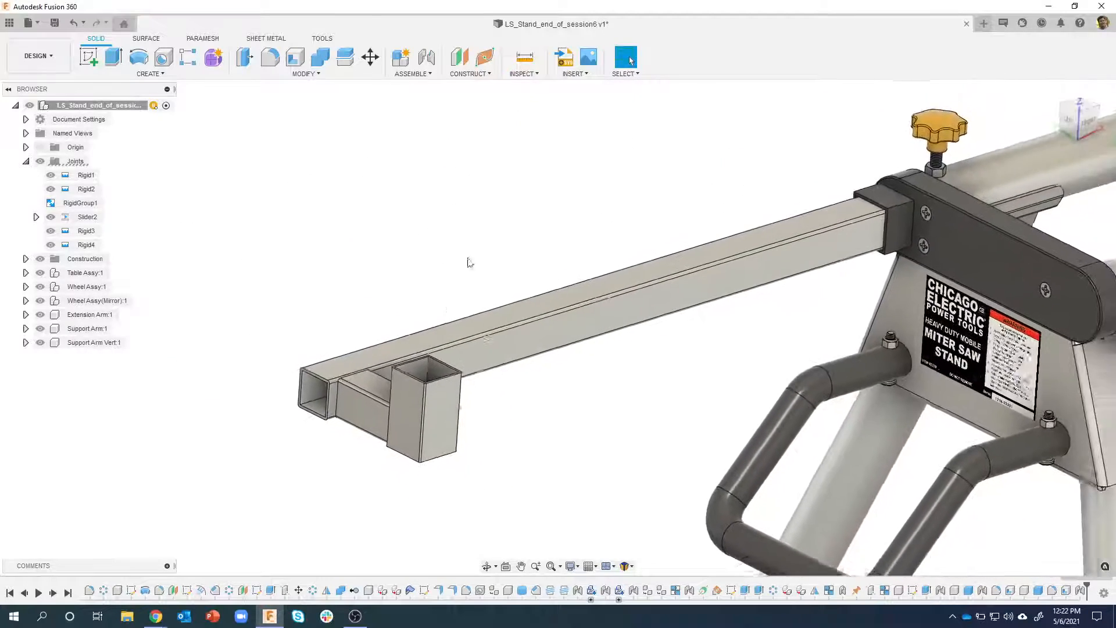
{"action": "left_click_drag", "start_coordinate": [498, 346], "coordinate": [608, 340]}
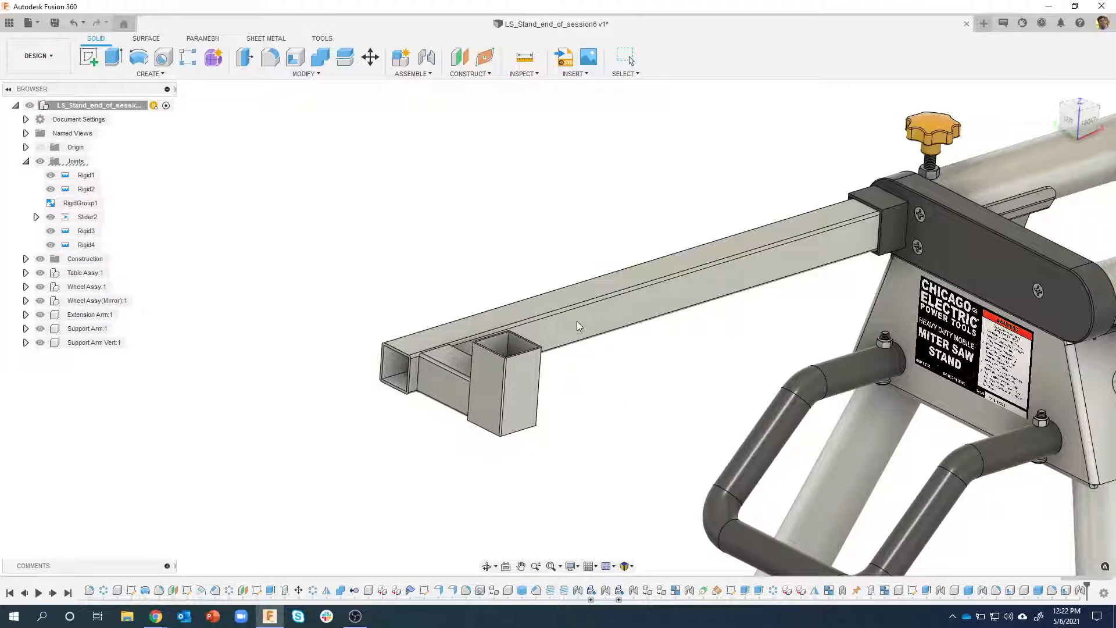
{"action": "left_click", "coordinate": [688, 57]}
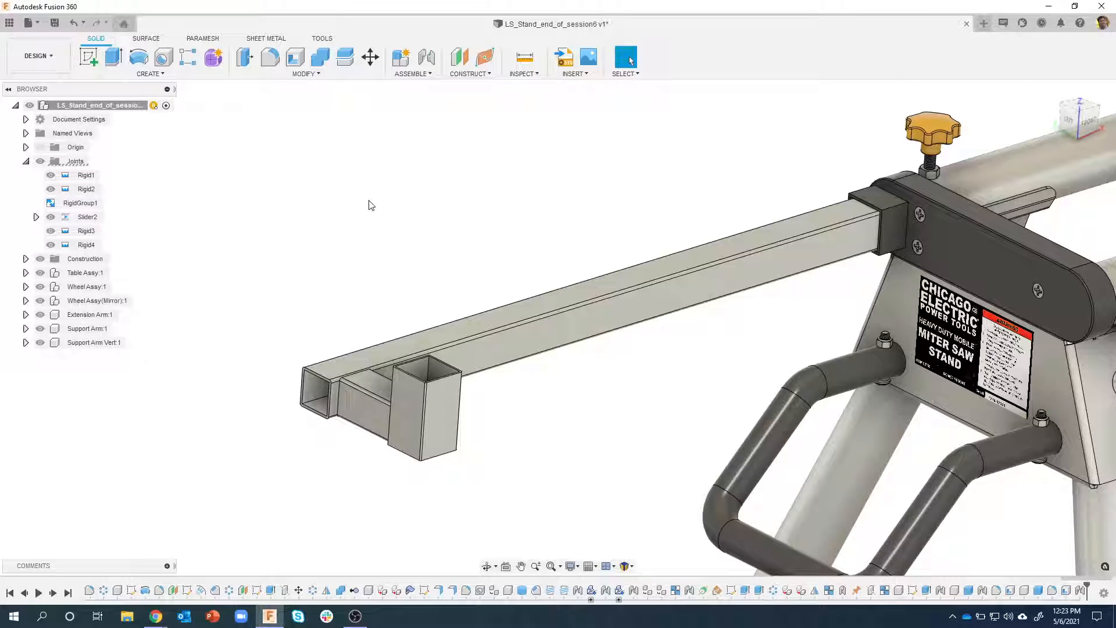
{"action": "left_click", "coordinate": [106, 315]}
{"action": "left_click", "coordinate": [96, 328]}
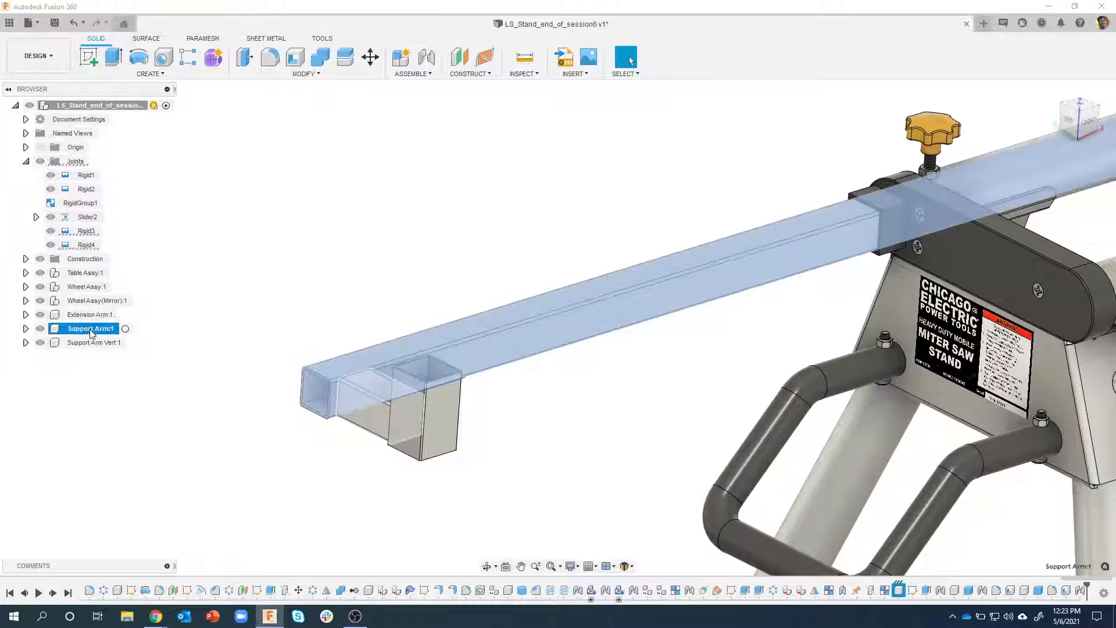
{"action": "left_click", "coordinate": [92, 342]}
{"action": "key", "text": "Escape"}
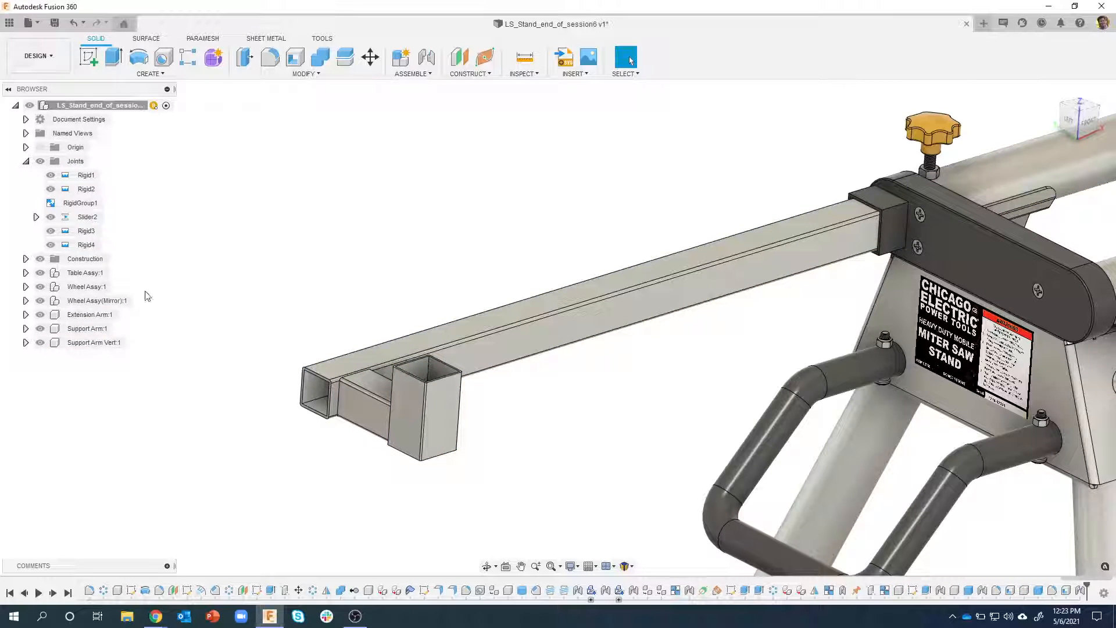
Create and activate an internal component named "Extension Arm Assy" under the top-level assembly
{"action": "right_click", "coordinate": [100, 109]}
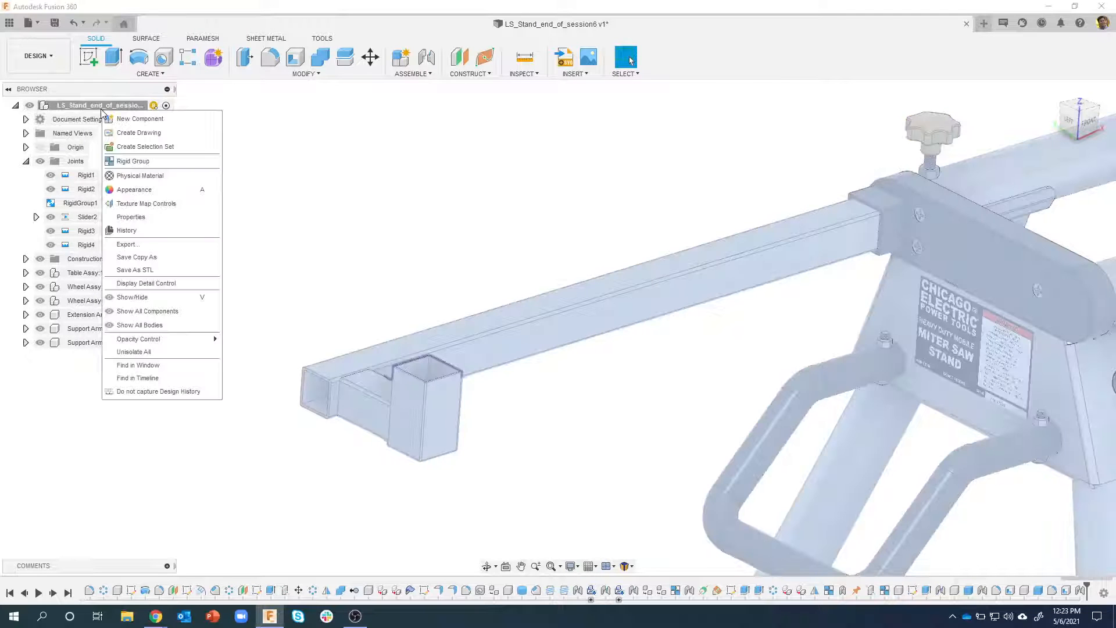
{"action": "left_click", "coordinate": [133, 121]}
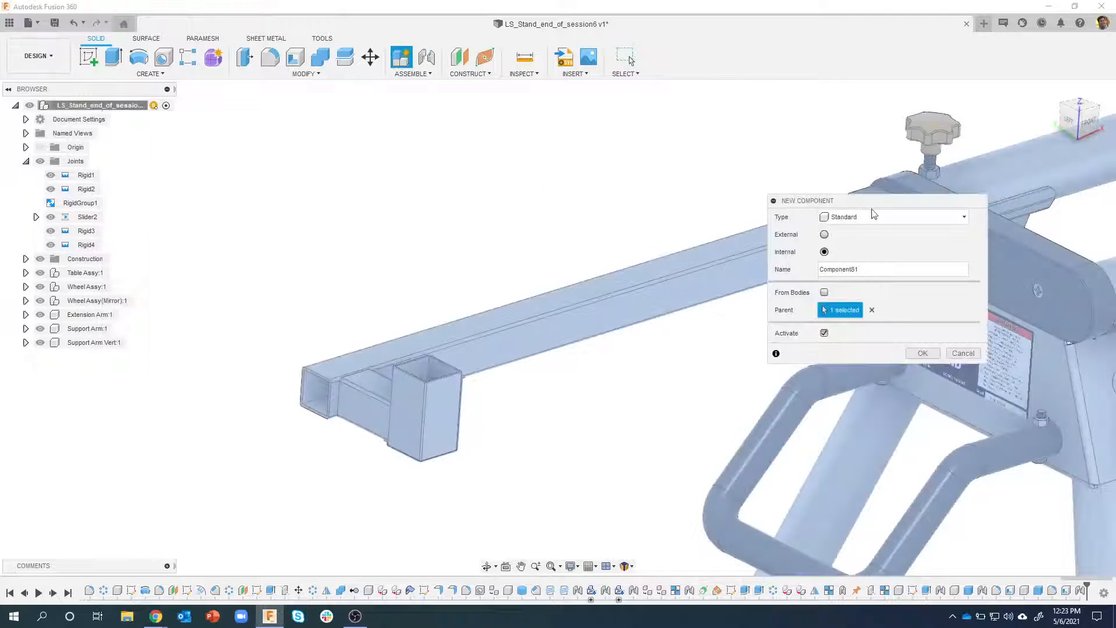
{"action": "left_click_drag", "start_coordinate": [852, 205], "coordinate": [699, 181]}
{"action": "left_click_drag", "start_coordinate": [736, 246], "coordinate": [654, 254]}
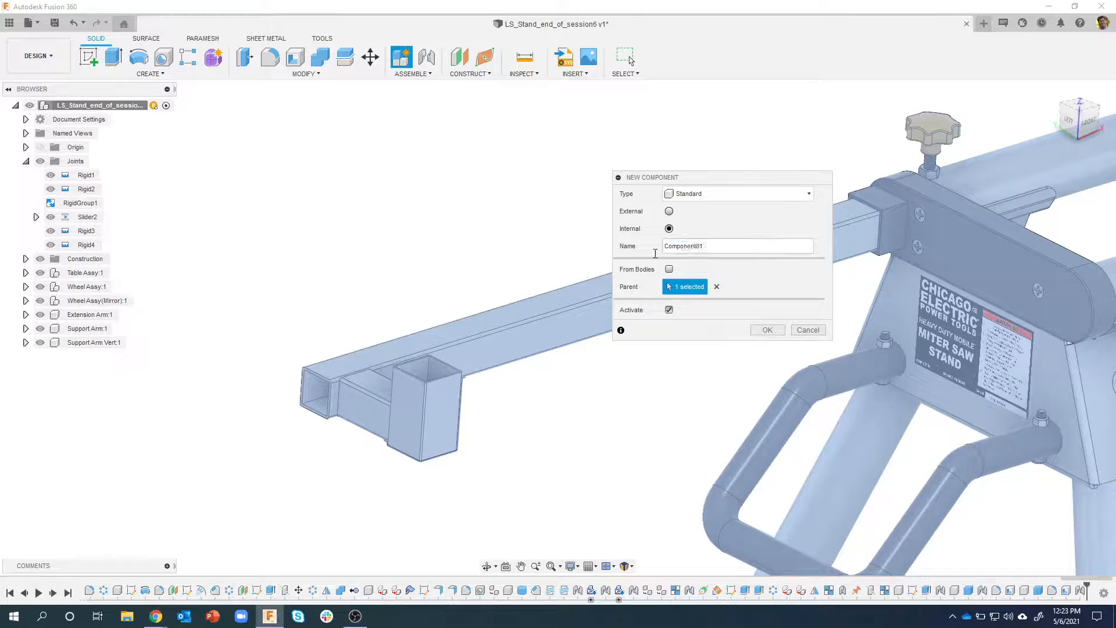
{"action": "double_click", "coordinate": [671, 245]}
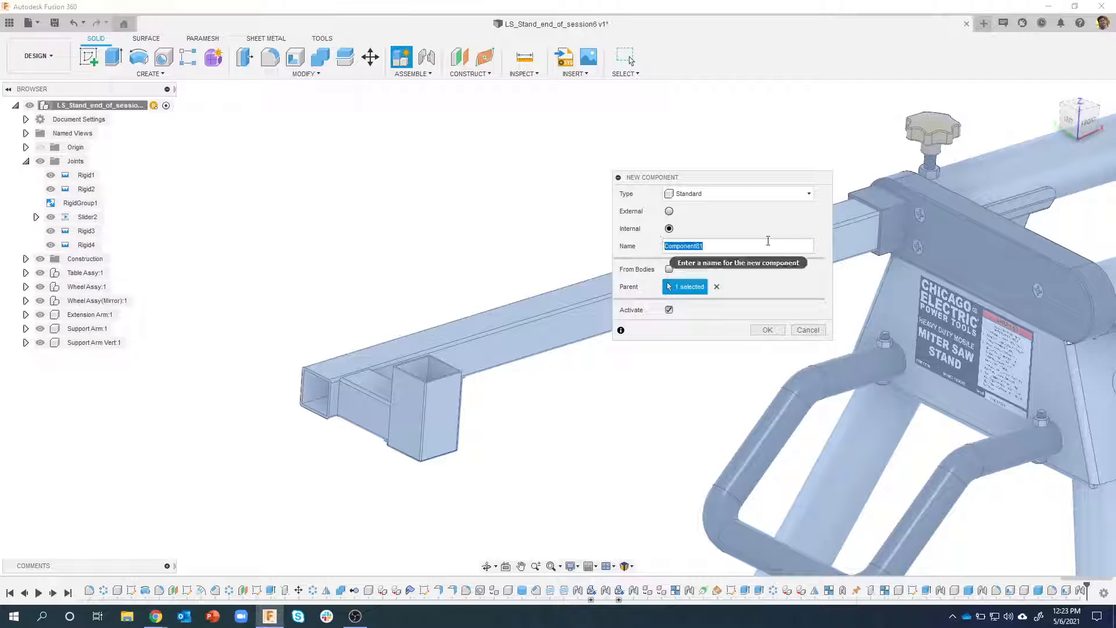
{"action": "type", "text": "Exte"}
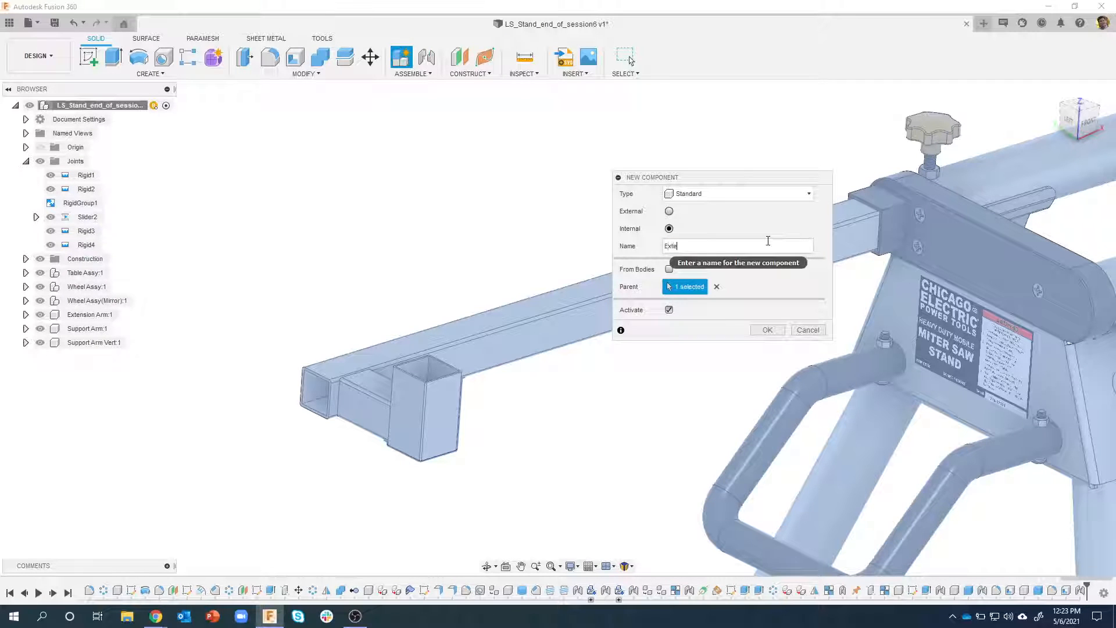
{"action": "type", "text": "nsion Arm Assy"}
{"action": "key", "text": "Return"}
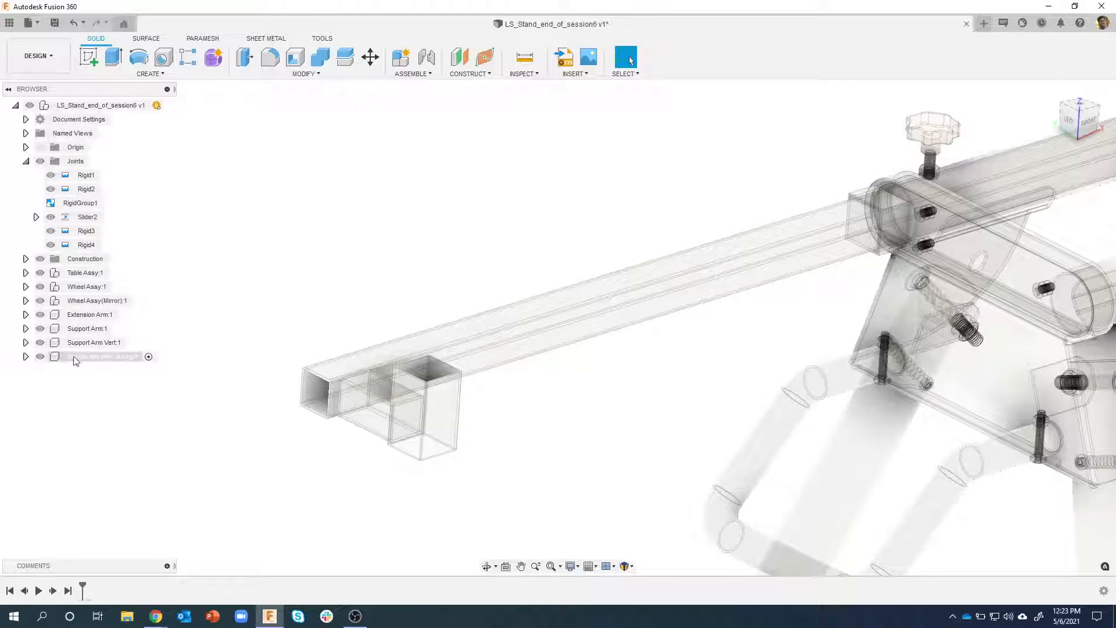
Move the Extension Arm, Support Arm and Support Arm Vert components into Extension Arm Assy
{"action": "left_click", "coordinate": [86, 316]}
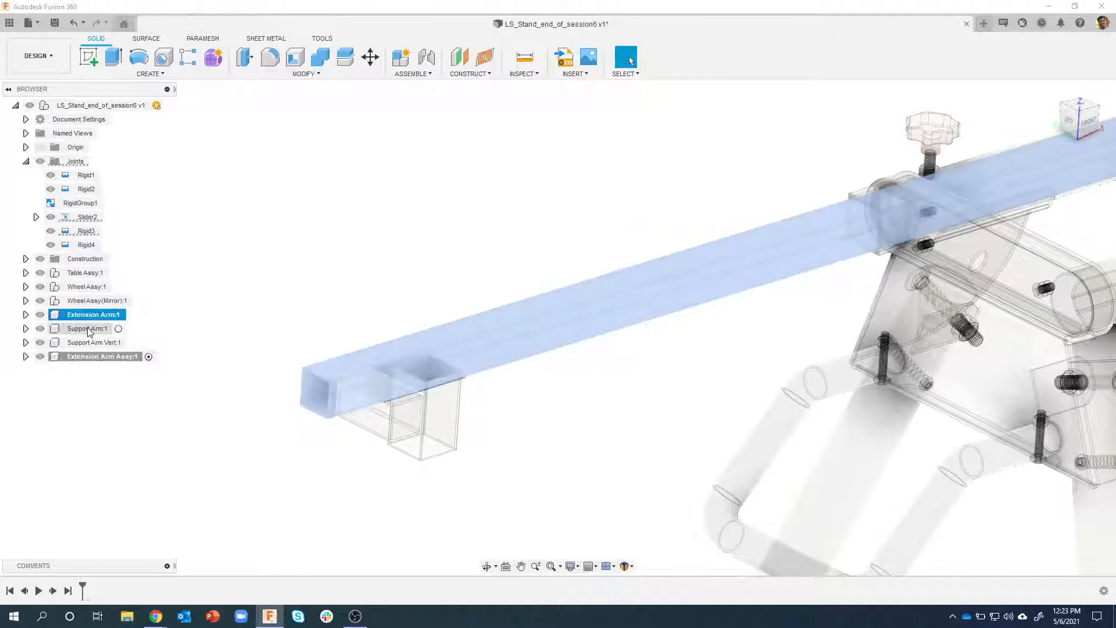
{"action": "left_click", "coordinate": [87, 343], "text": "shift"}
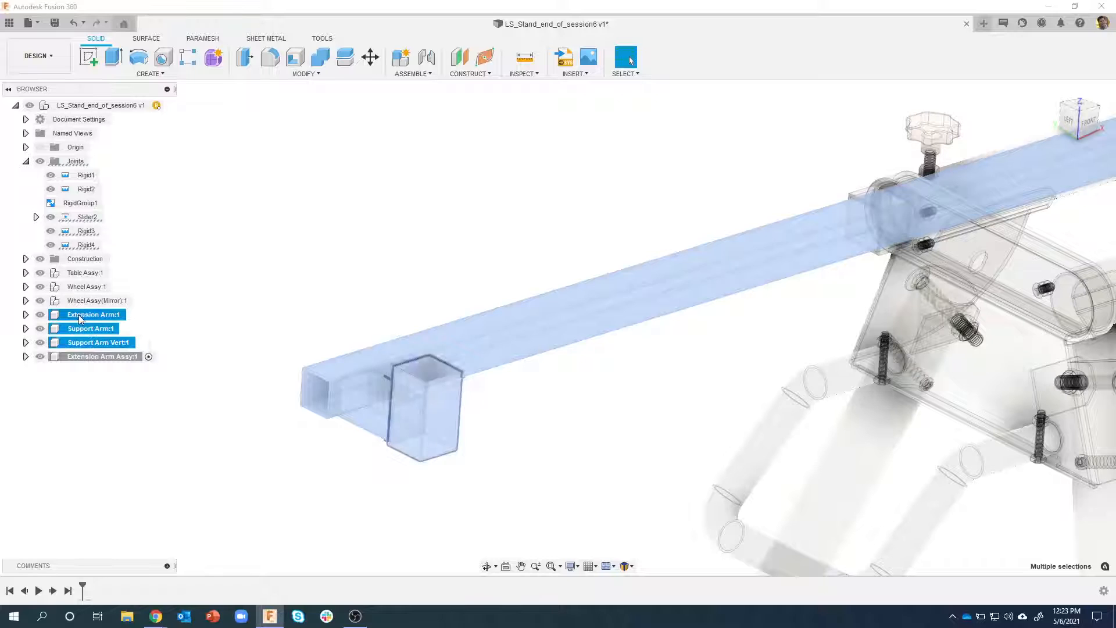
{"action": "left_click_drag", "start_coordinate": [77, 315], "coordinate": [89, 361]}
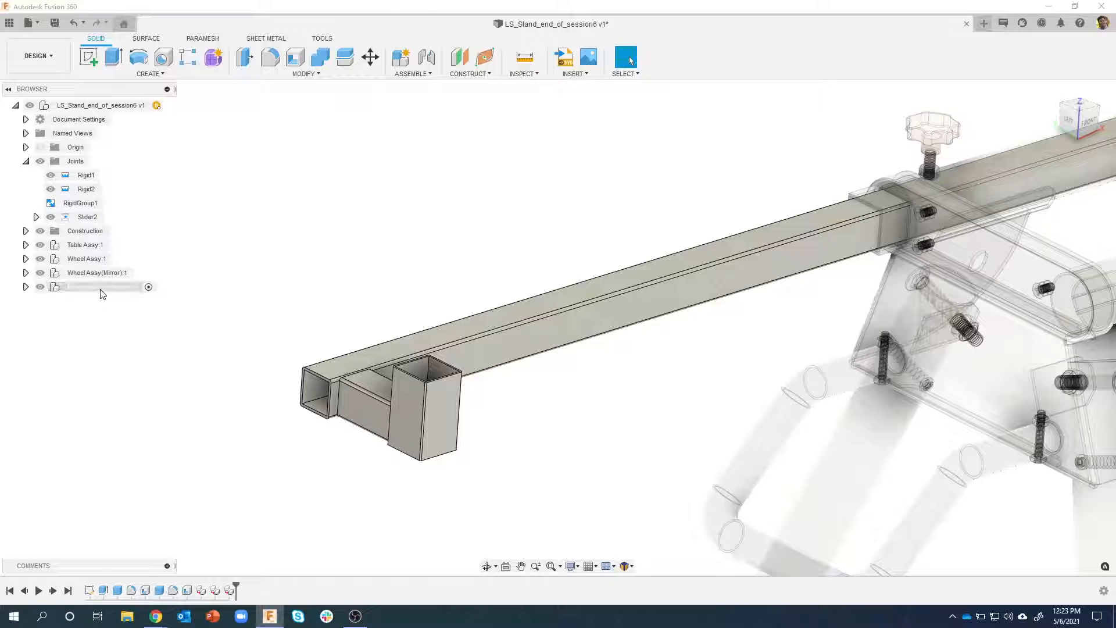
Expand Extension Arm Assy and switch its visibility off and on to check which parts it contains
{"action": "left_click", "coordinate": [25, 286]}
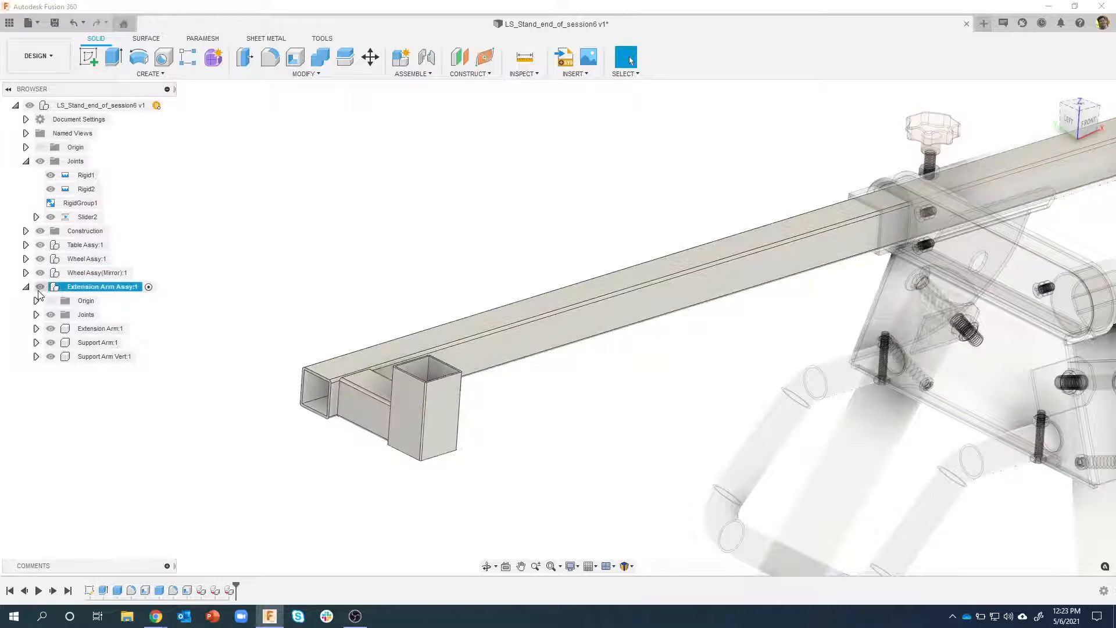
{"action": "left_click", "coordinate": [40, 288]}
{"action": "left_click", "coordinate": [40, 287]}
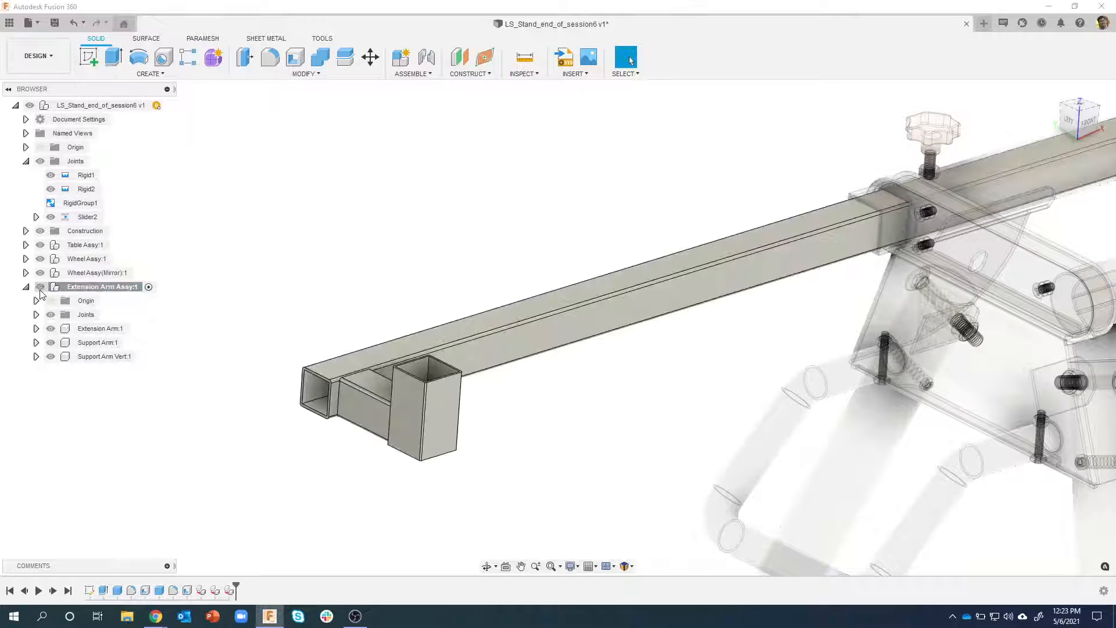
{"action": "left_click", "coordinate": [39, 287]}
{"action": "left_click", "coordinate": [39, 287]}
{"action": "left_click", "coordinate": [96, 287]}
{"action": "right_click", "coordinate": [115, 107]}
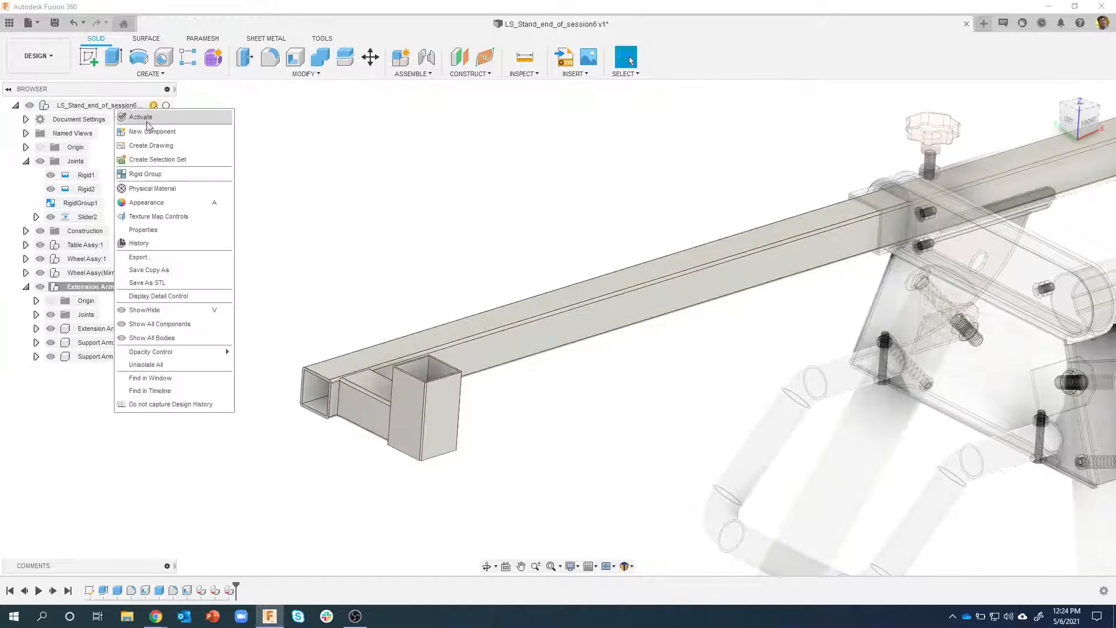
{"action": "left_click", "coordinate": [329, 201]}
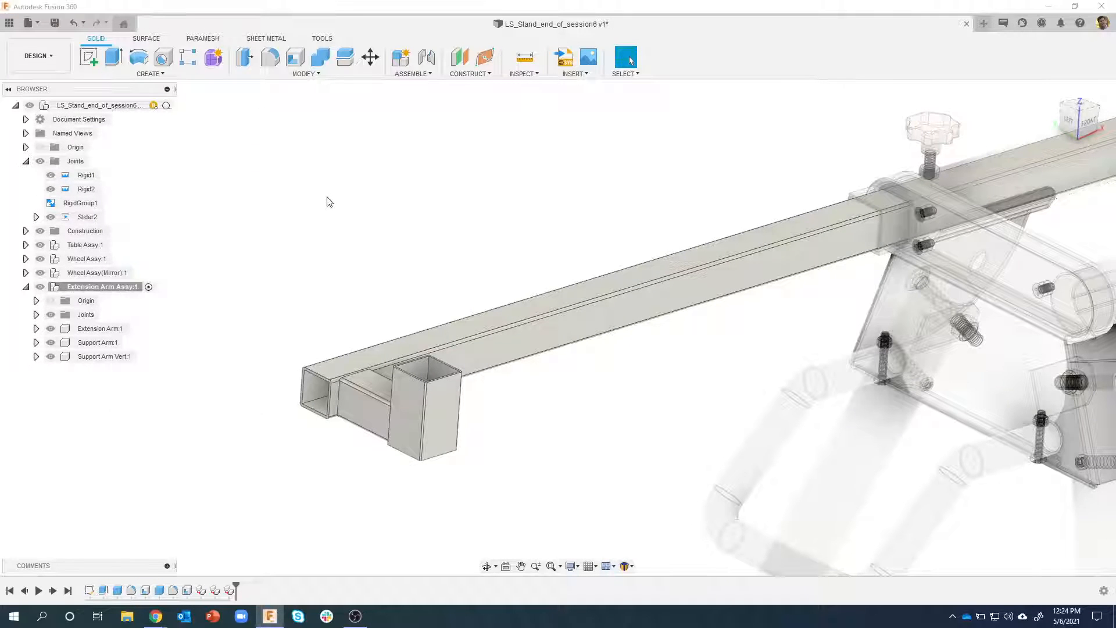
{"action": "left_click", "coordinate": [162, 410]}
Create and activate an internal component named "Workpiece Support Assy" inside Extension Arm Assy
{"action": "right_click", "coordinate": [93, 287]}
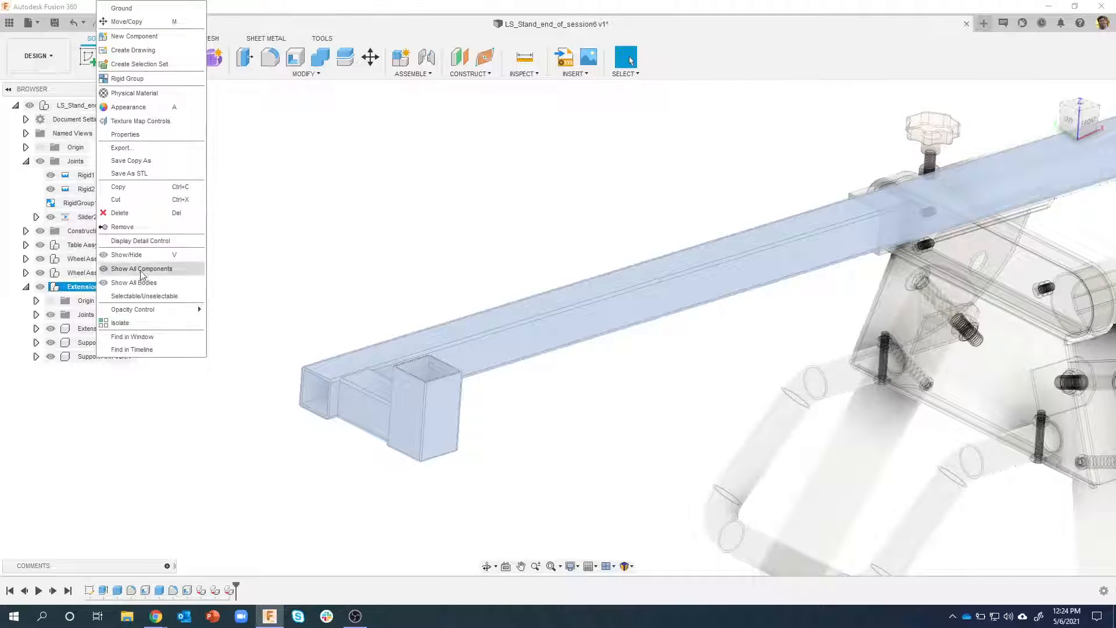
{"action": "left_click", "coordinate": [135, 36]}
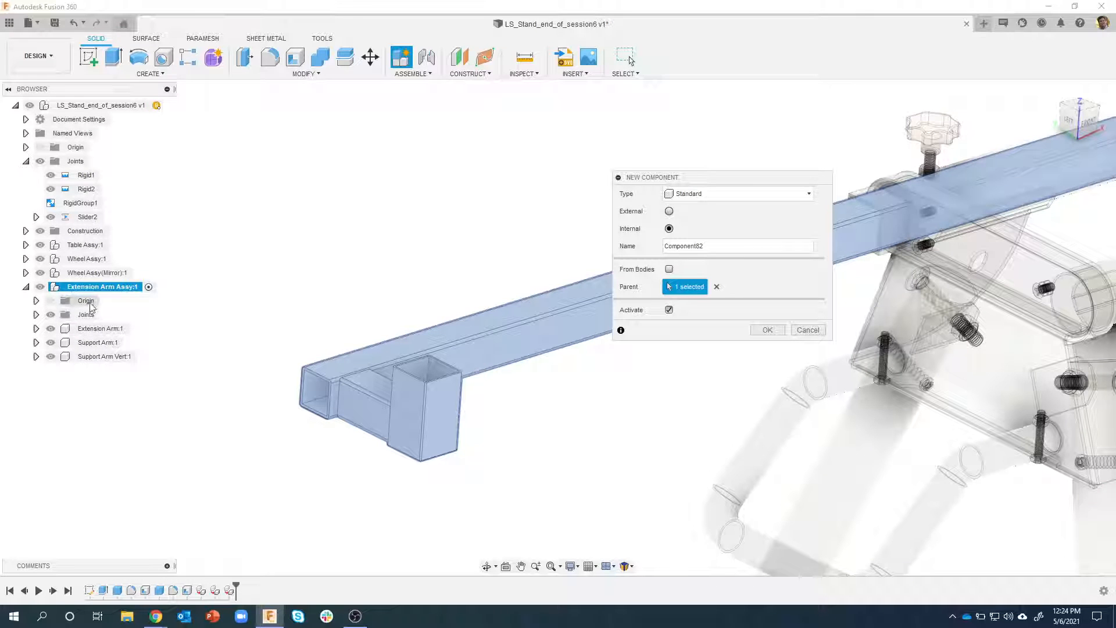
{"action": "left_click_drag", "start_coordinate": [713, 250], "coordinate": [663, 248]}
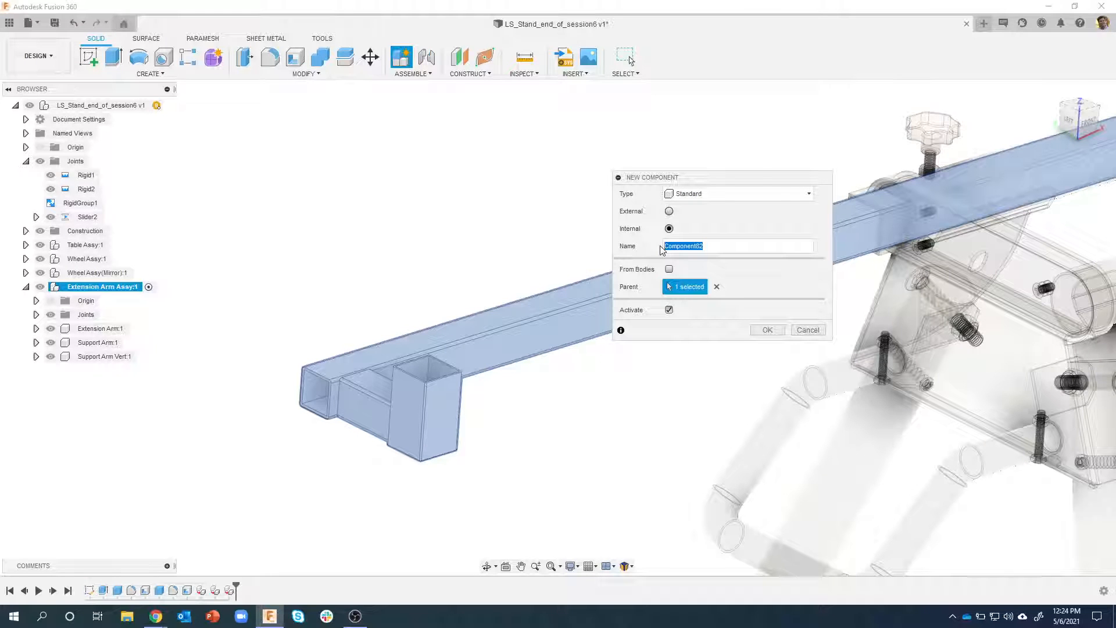
{"action": "type", "text": "We"}
{"action": "type", "text": "rkpiece Sup"}
{"action": "type", "text": "port Assy"}
{"action": "key", "text": "Return"}
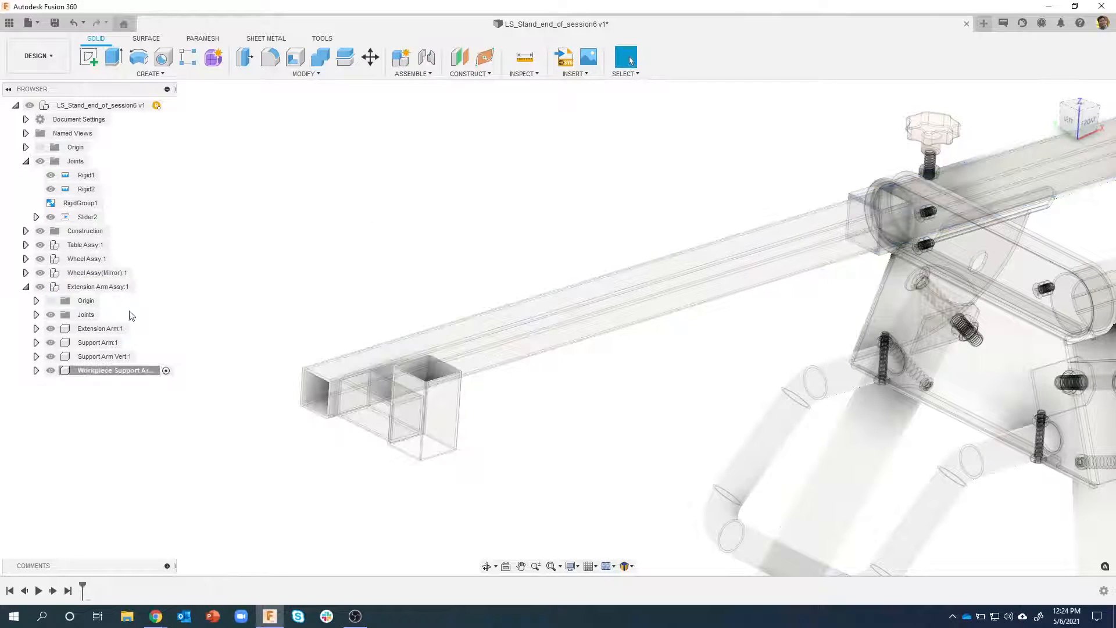
Create and activate an internal component named "Roller" inside Workpiece Support Assy
{"action": "right_click", "coordinate": [98, 371]}
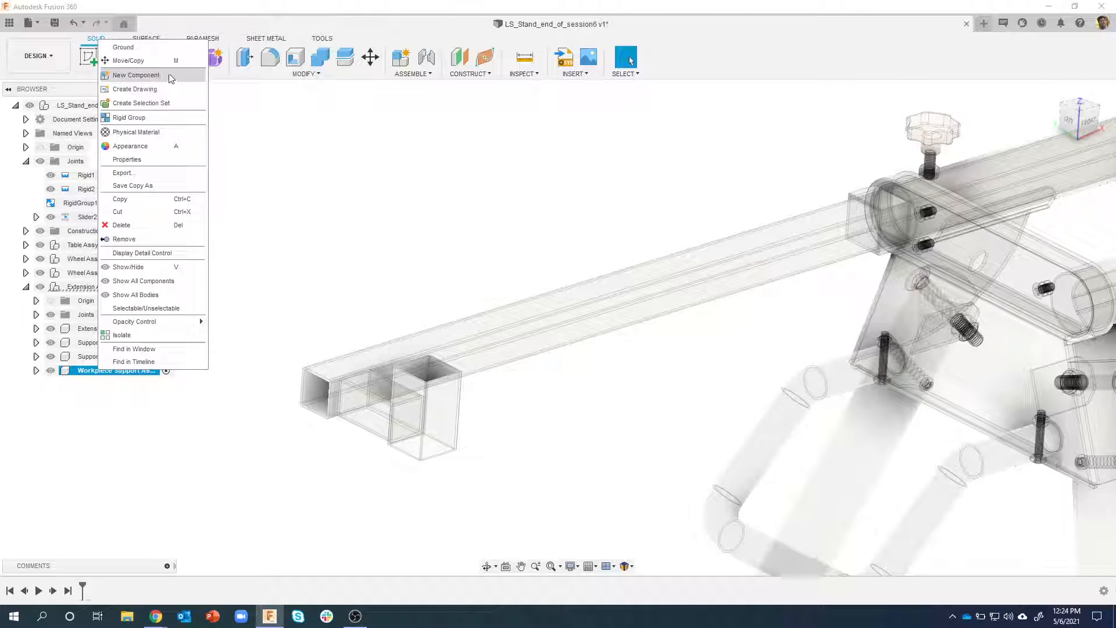
{"action": "left_click", "coordinate": [135, 75]}
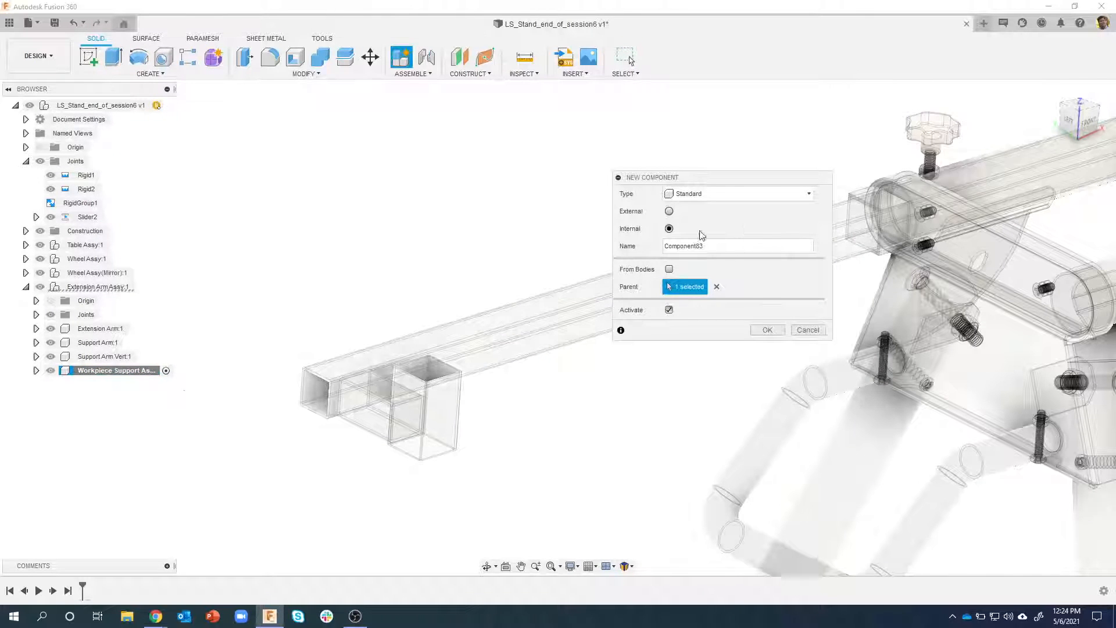
{"action": "left_click_drag", "start_coordinate": [705, 245], "coordinate": [645, 245]}
{"action": "type", "text": "Roller"}
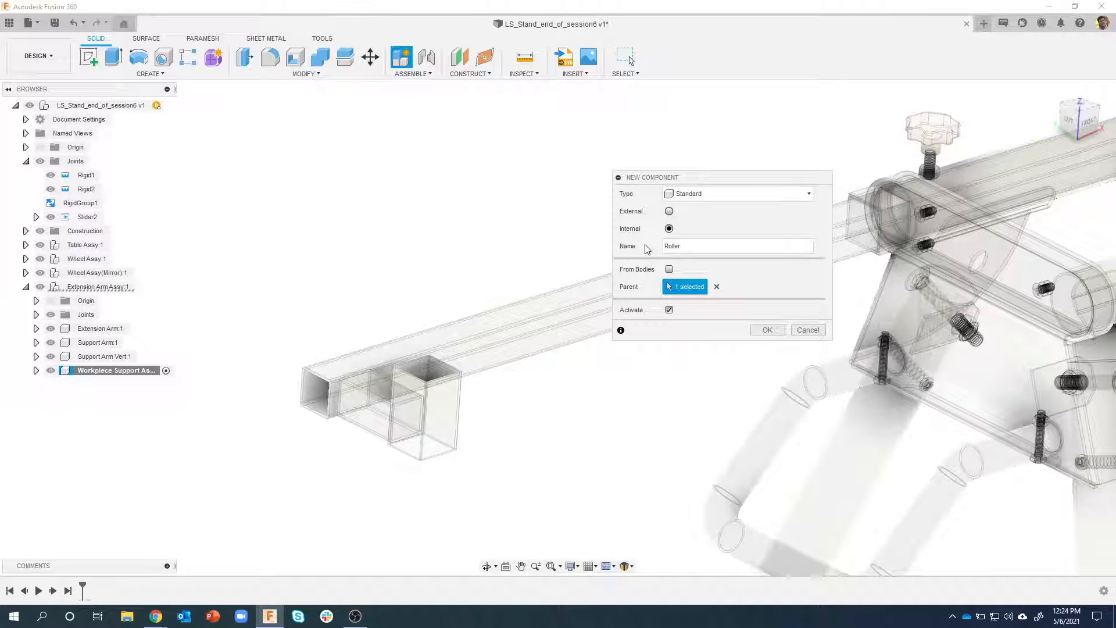
{"action": "key", "text": "Return"}
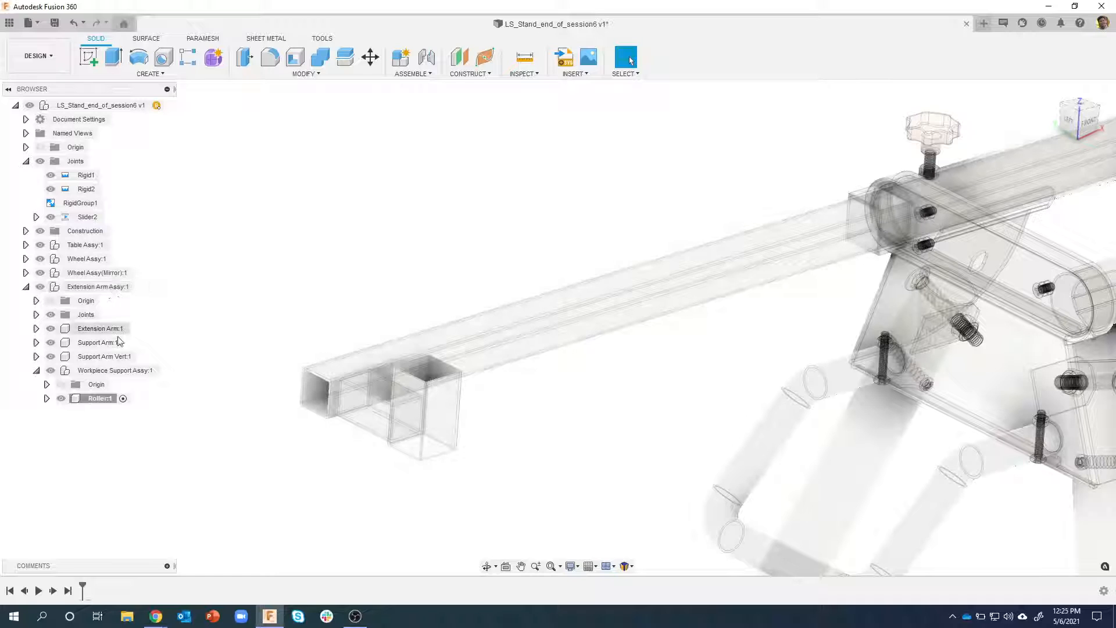
{"action": "double_click", "coordinate": [110, 401]}
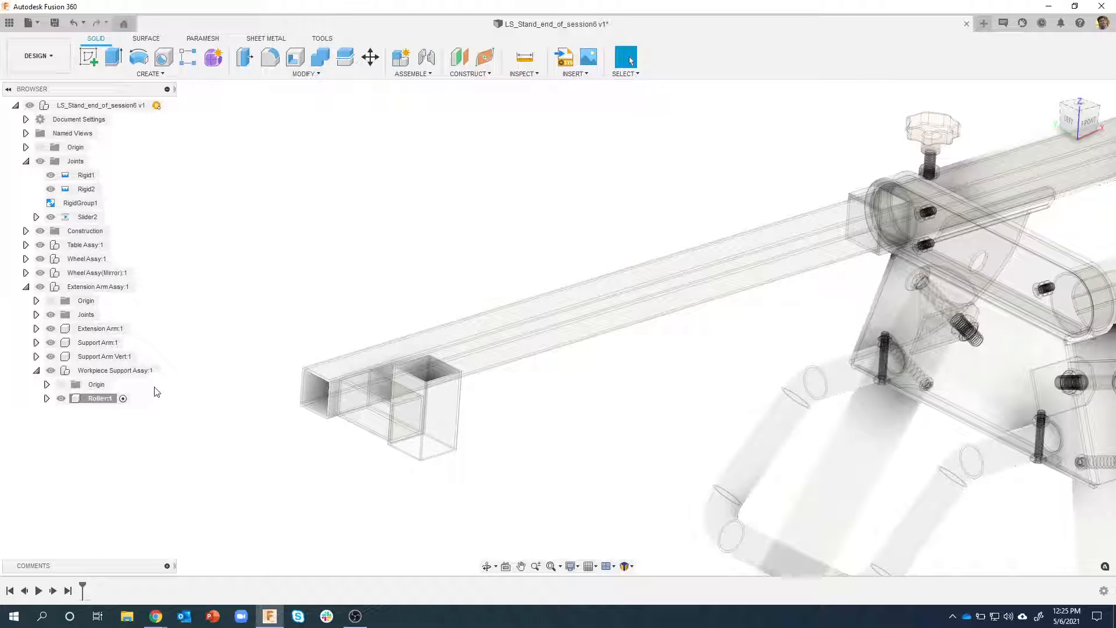
Start a cylinder on the front origin plane with a 48 mm diameter circle above and beyond the extension arm's free end
{"action": "left_click", "coordinate": [167, 76]}
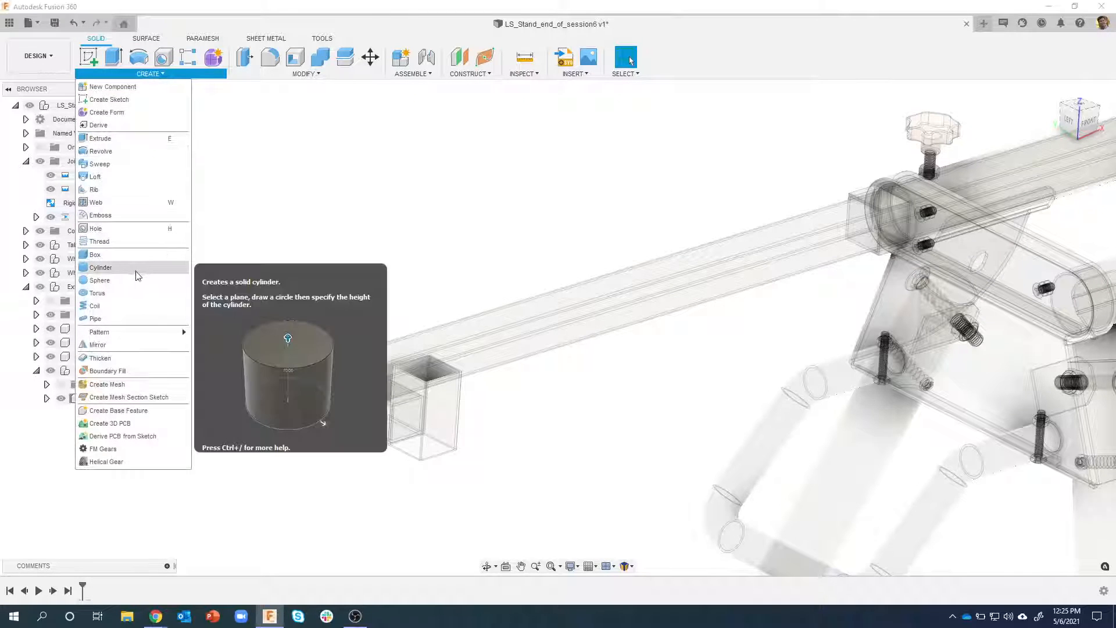
{"action": "left_click", "coordinate": [101, 267]}
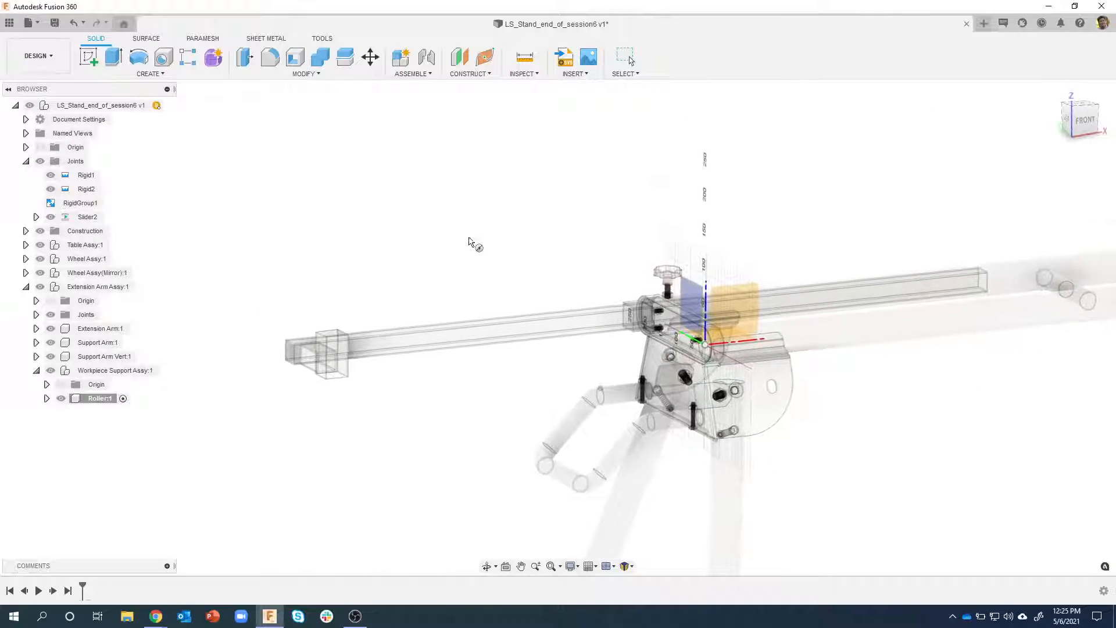
{"action": "left_click", "coordinate": [726, 298]}
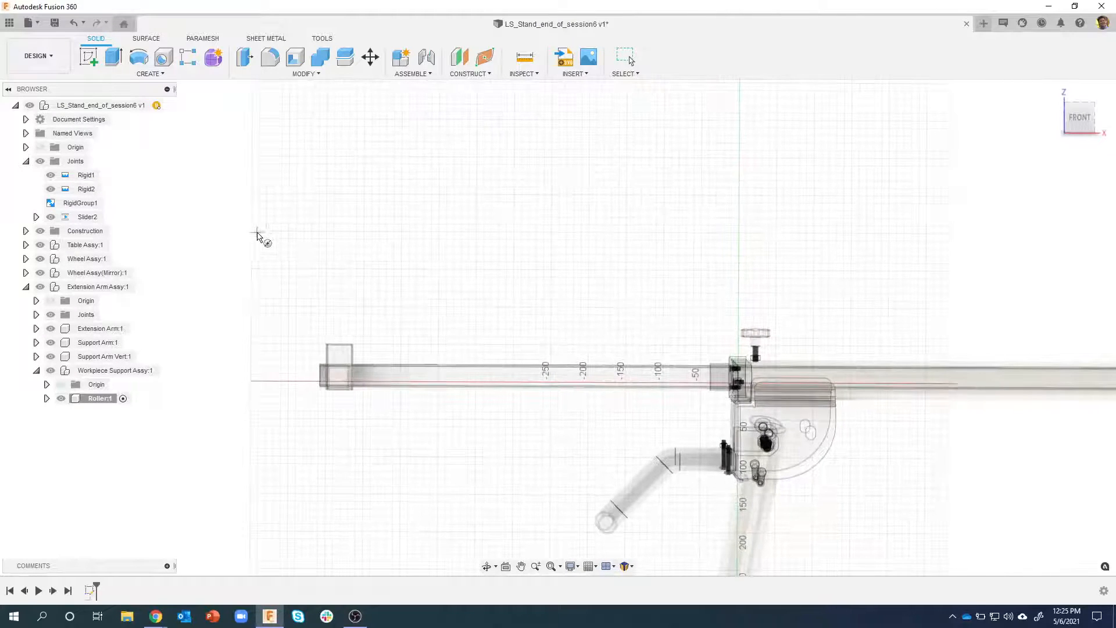
{"action": "left_click", "coordinate": [254, 232]}
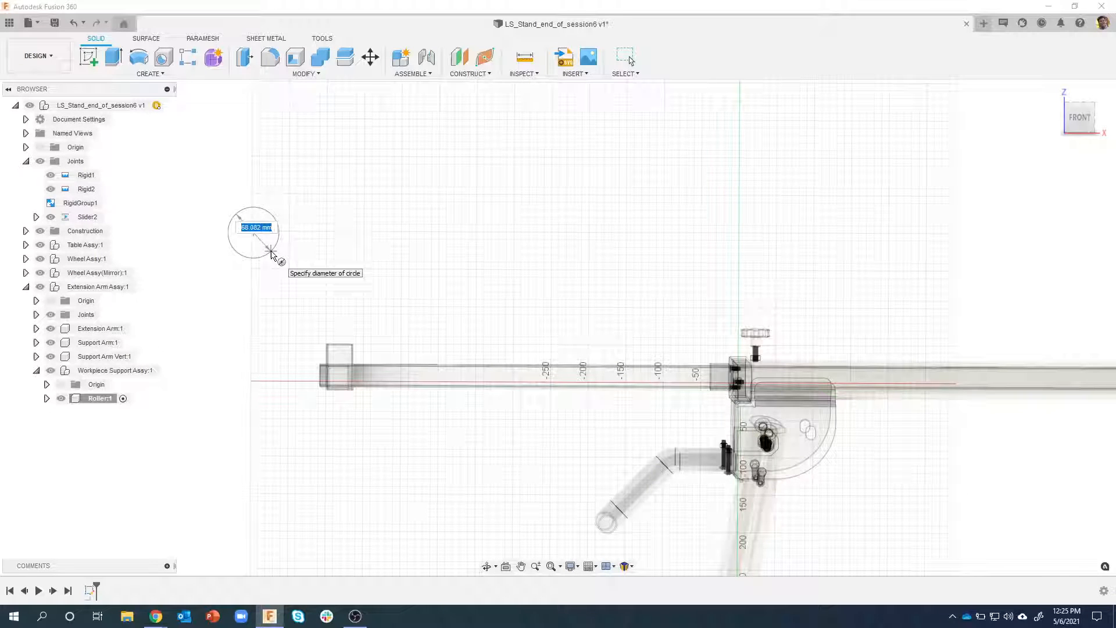
{"action": "type", "text": "48"}
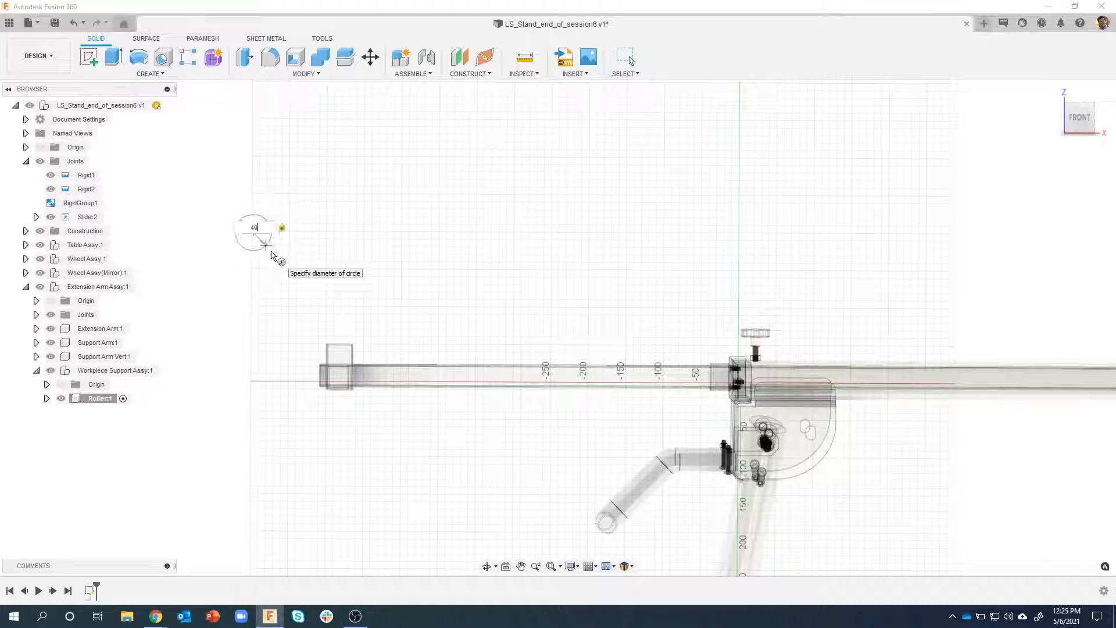
{"action": "key", "text": "Return"}
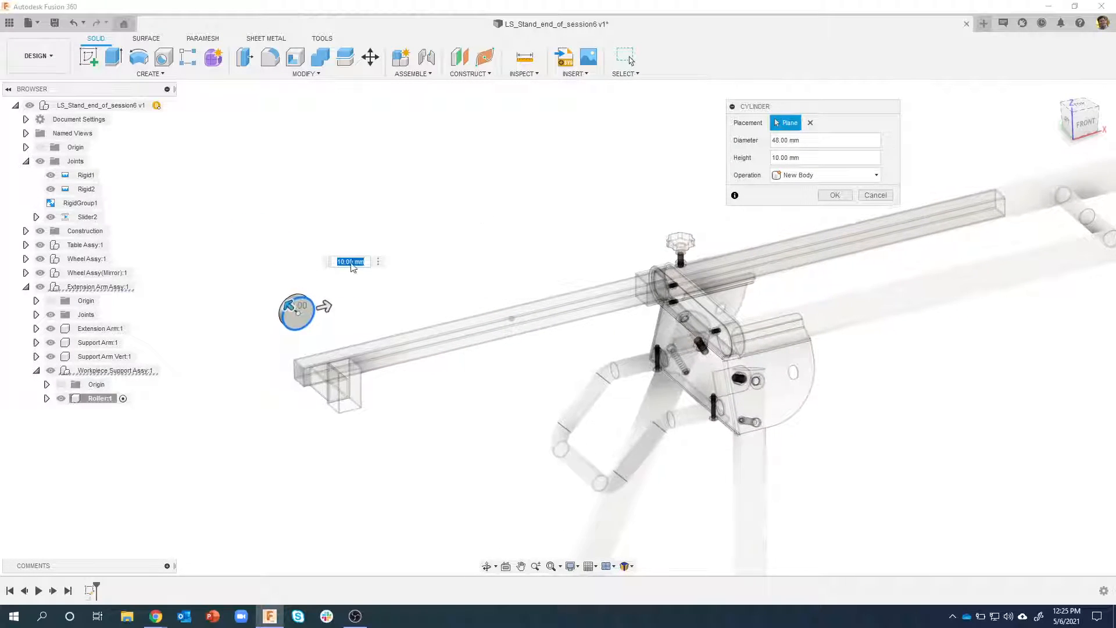
Set the cylinder's height to 9 7/8 in and create it as a new body
{"action": "left_click_drag", "start_coordinate": [818, 163], "coordinate": [765, 161]}
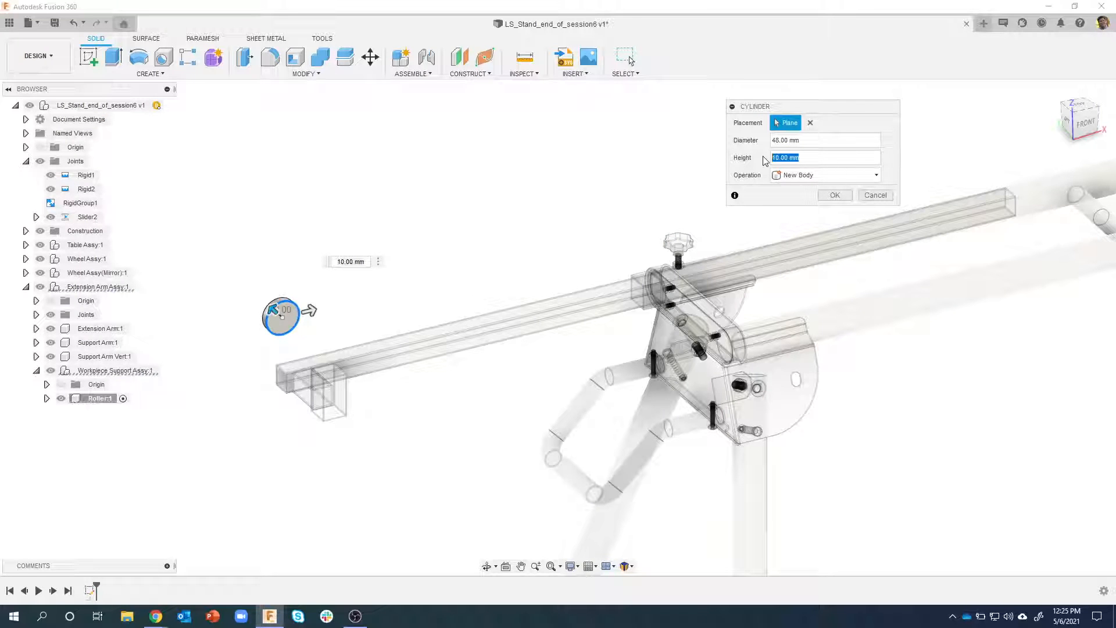
{"action": "type", "text": "9"}
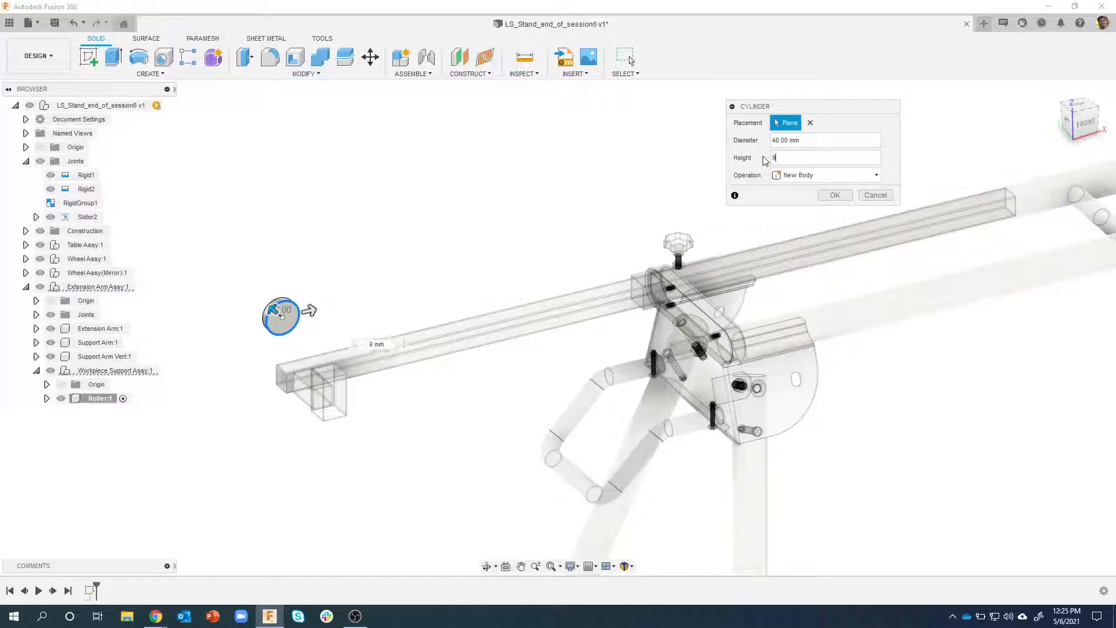
{"action": "type", "text": " 7/8"}
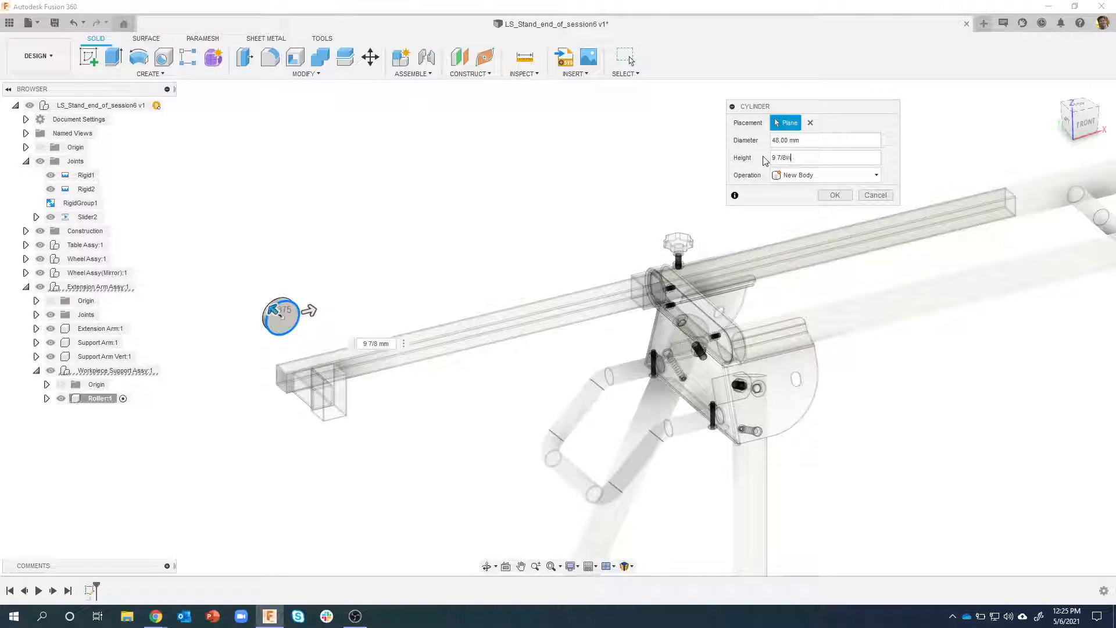
{"action": "type", "text": "in"}
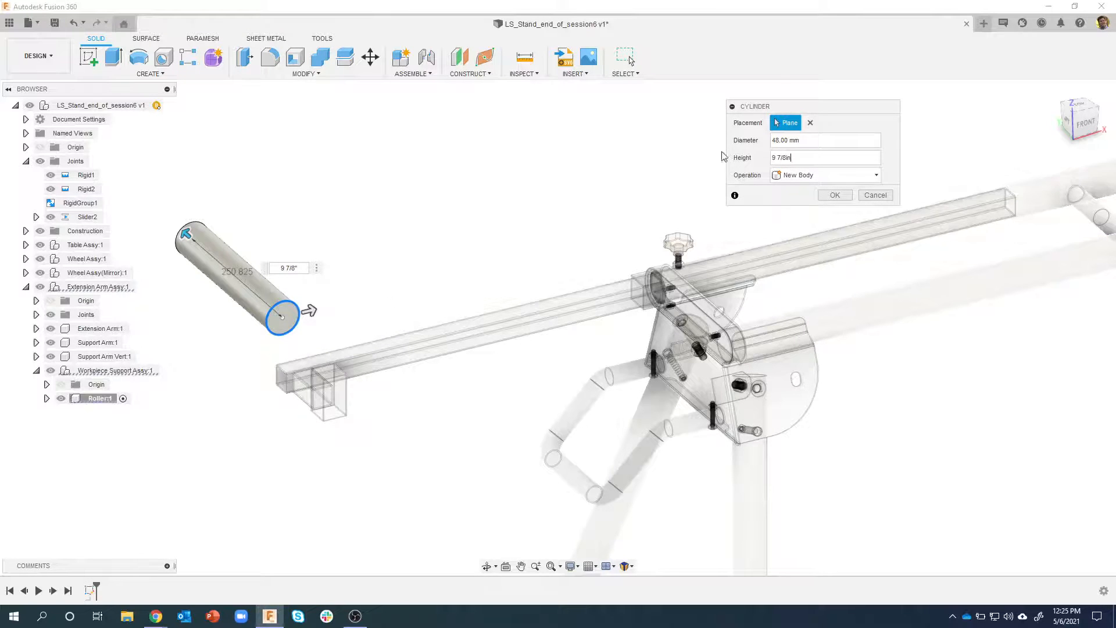
{"action": "left_click", "coordinate": [835, 195]}
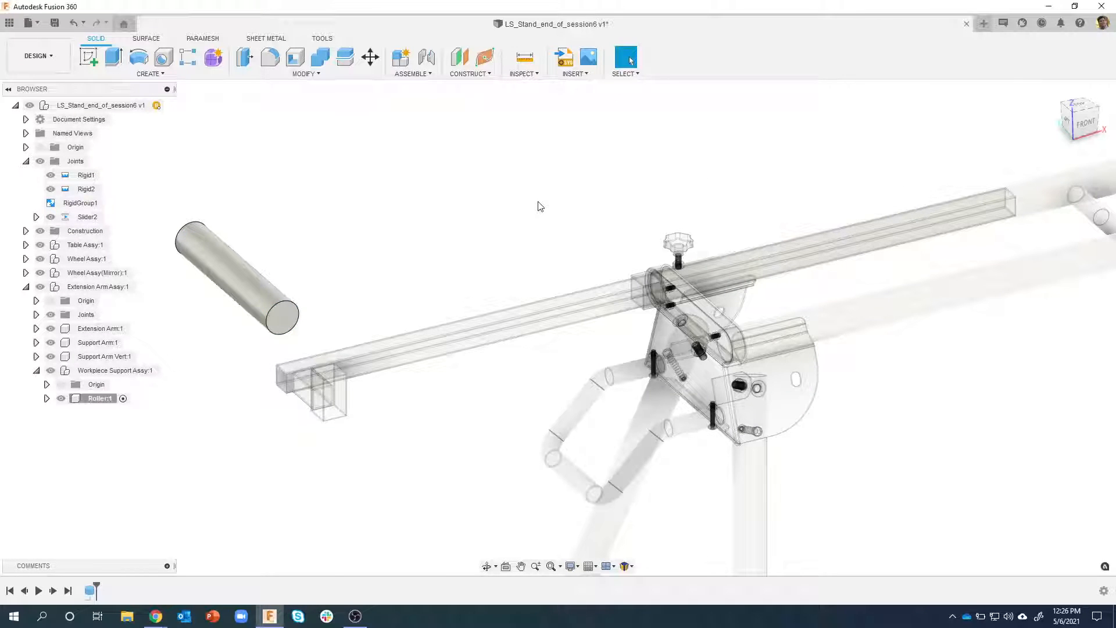
{"action": "middle_click_drag", "start_coordinate": [543, 184], "coordinate": [428, 216], "text": "shift"}
{"action": "middle_click_drag", "start_coordinate": [445, 150], "coordinate": [484, 179]}
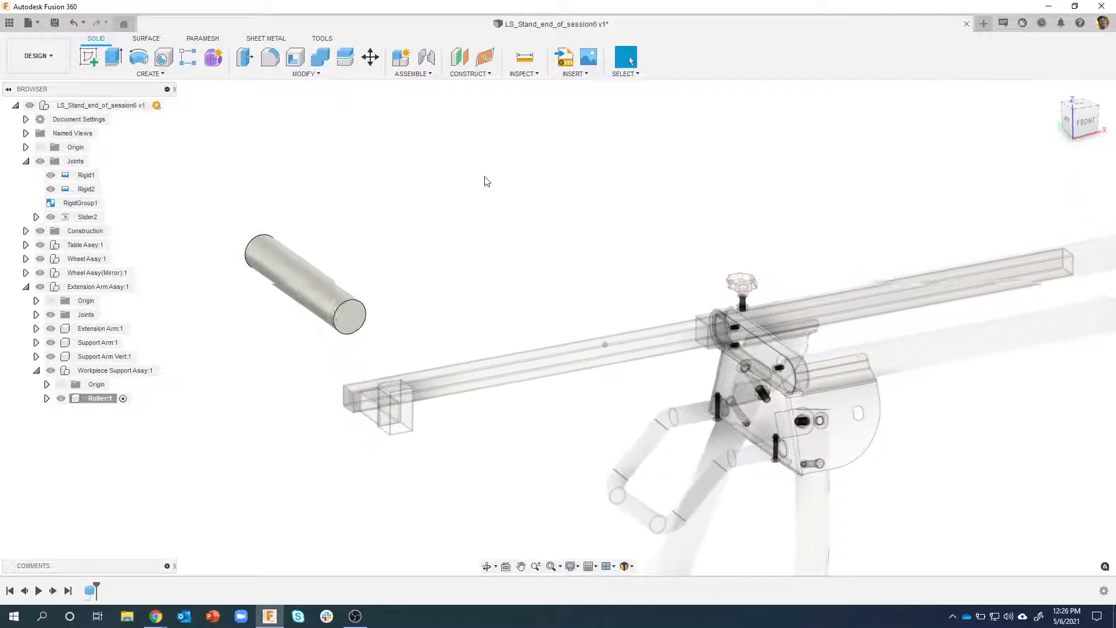
{"action": "scroll", "coordinate": [459, 196], "scroll_direction": "up", "scroll_amount": 2}
{"action": "scroll", "coordinate": [438, 210], "scroll_direction": "up", "scroll_amount": 1}
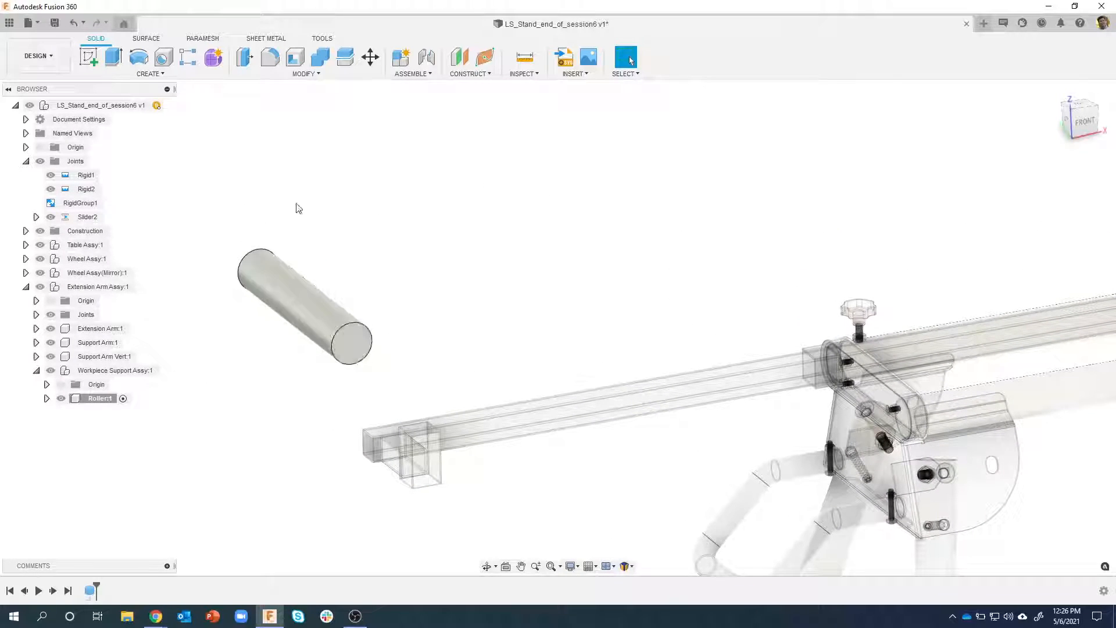
{"action": "left_click", "coordinate": [158, 76]}
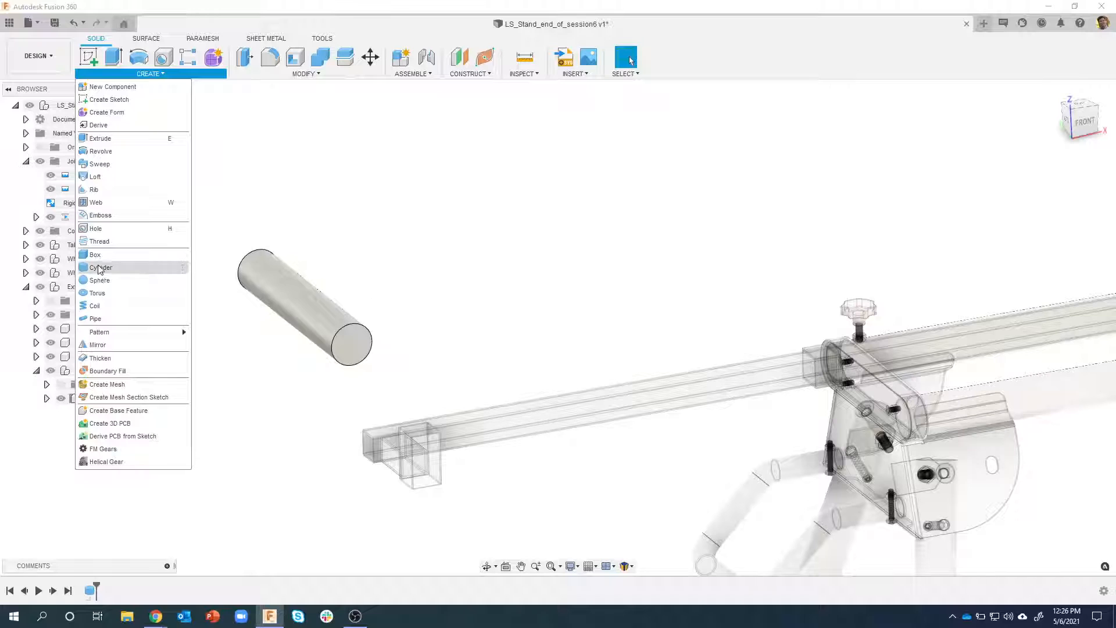
{"action": "left_click", "coordinate": [347, 232]}
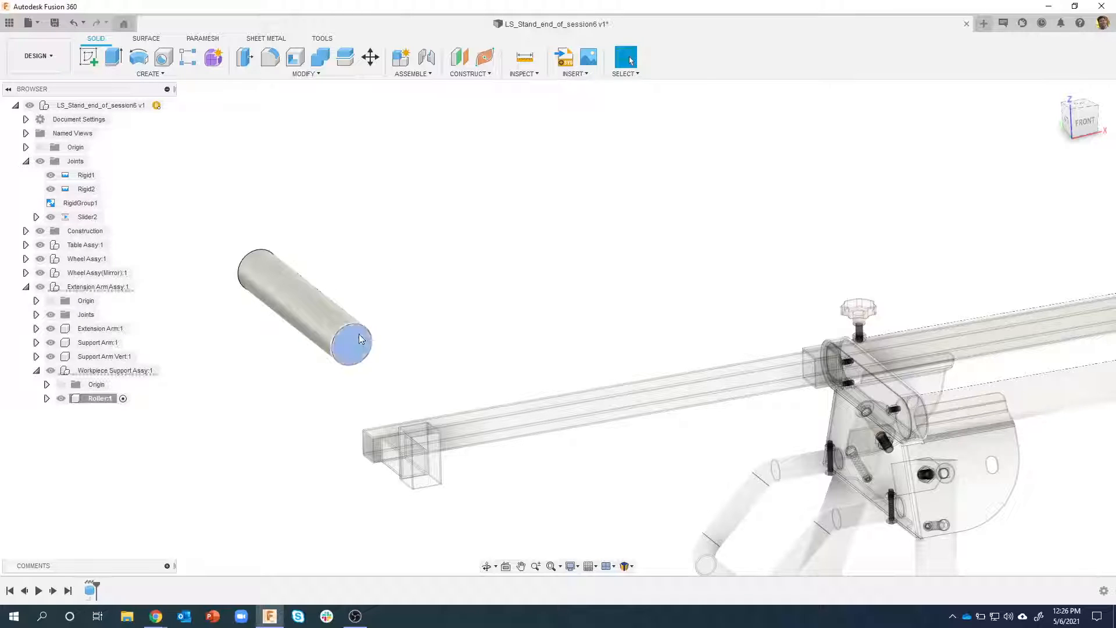
Shell the roller cylinder inward with both circular end faces removed and a 1.5 mm inside thickness
{"action": "right_click", "coordinate": [358, 333]}
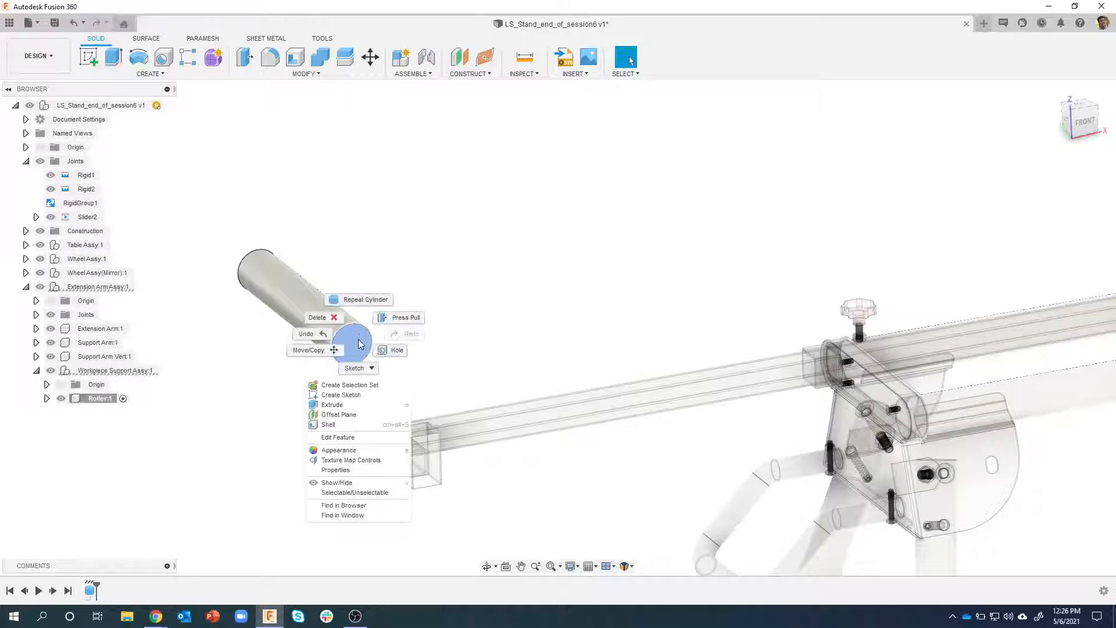
{"action": "left_click", "coordinate": [329, 425]}
{"action": "left_click", "coordinate": [254, 259]}
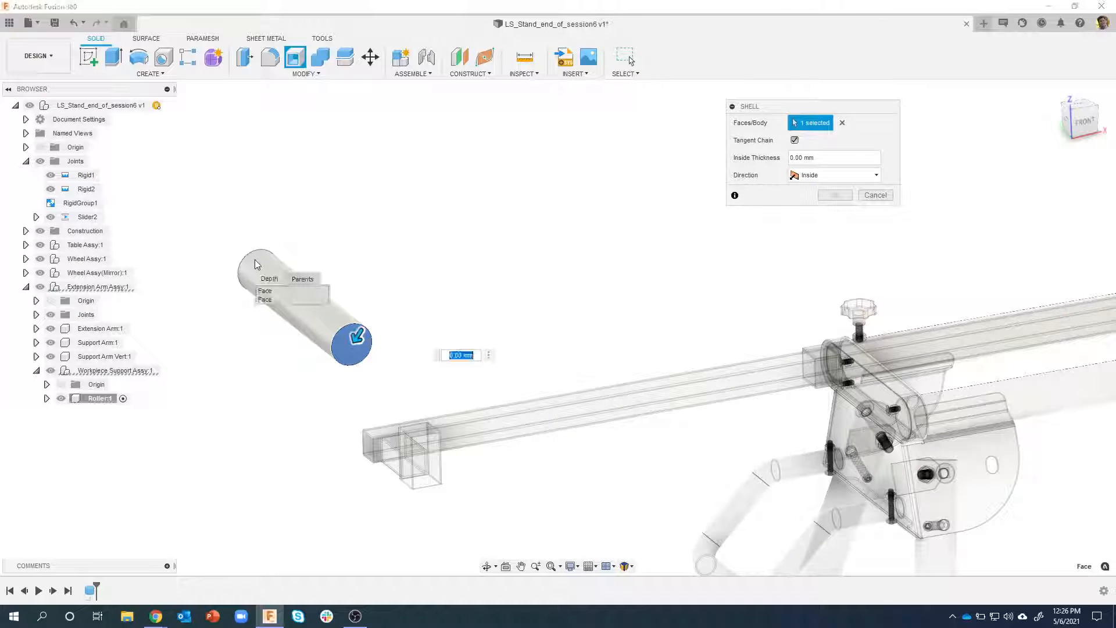
{"action": "left_click", "coordinate": [264, 299]}
{"action": "left_click", "coordinate": [332, 281]}
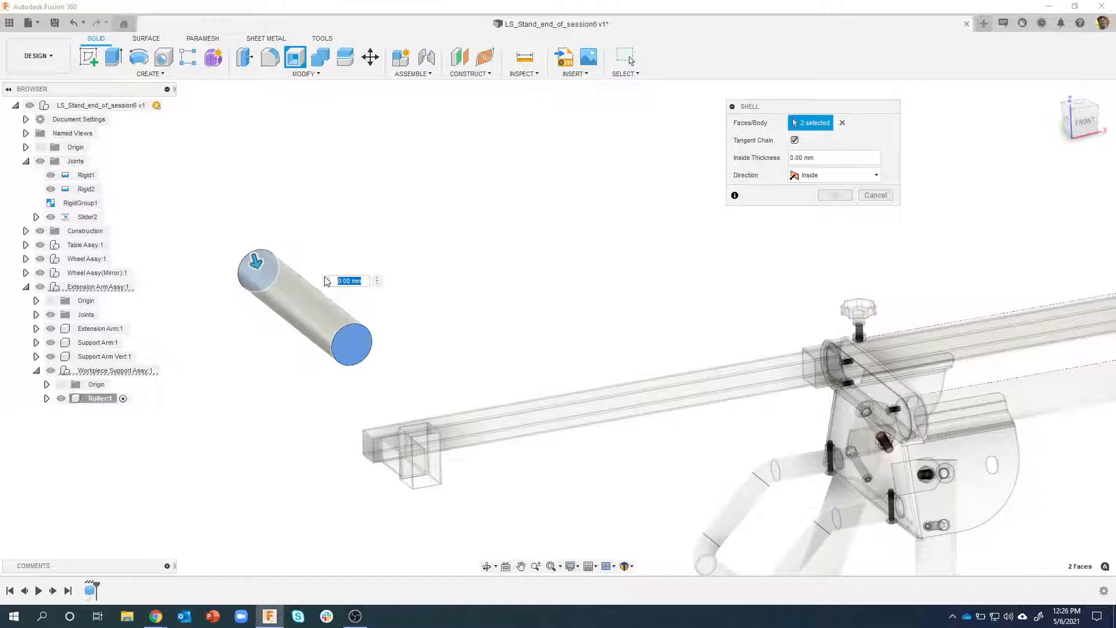
{"action": "type", "text": "1.5"}
{"action": "key", "text": "Return"}
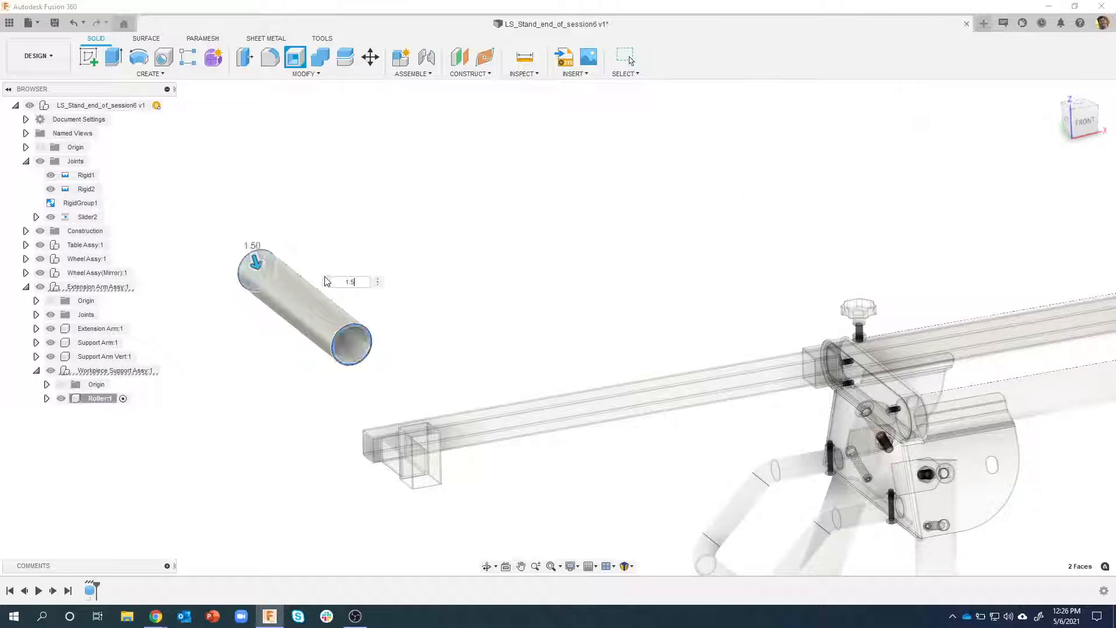
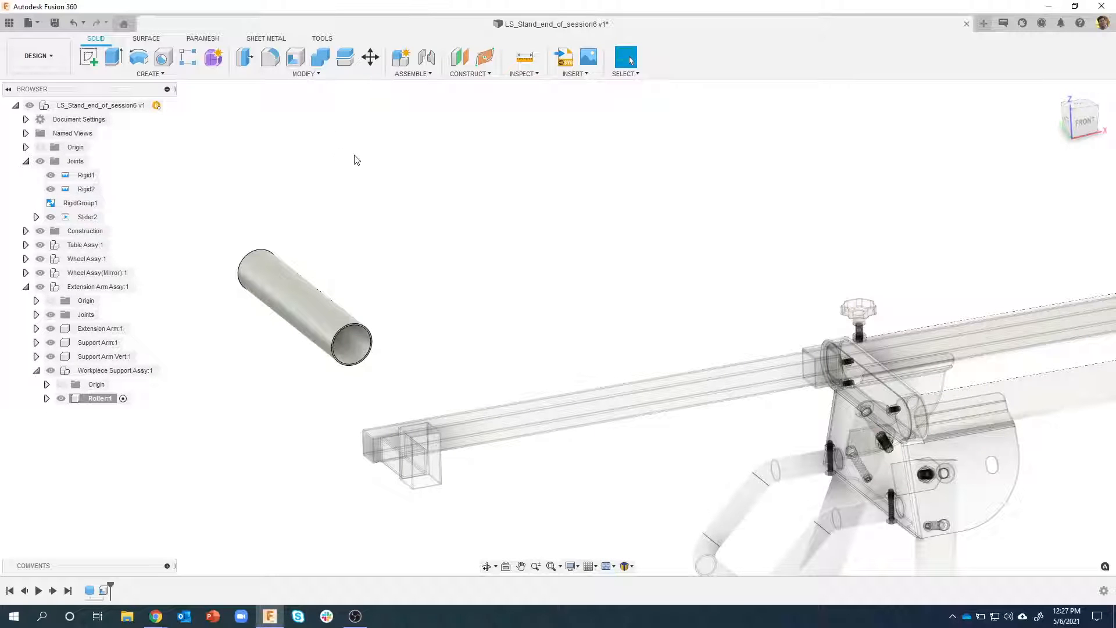
{"action": "middle_click_drag", "start_coordinate": [352, 196], "coordinate": [366, 339], "text": "shift"}
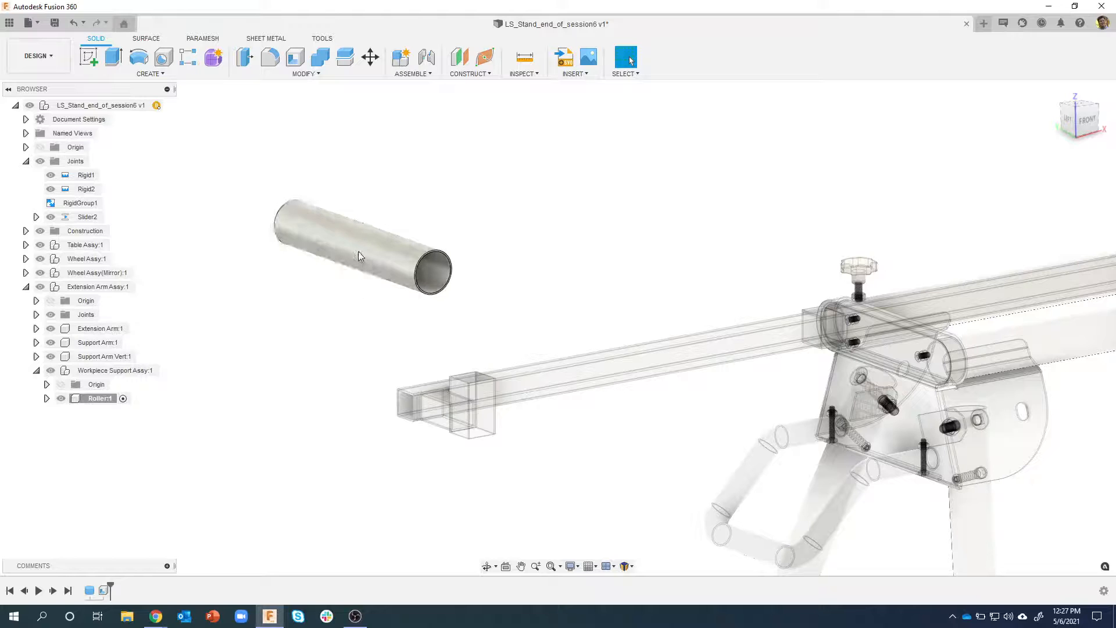
{"action": "middle_click_drag", "start_coordinate": [363, 298], "coordinate": [364, 246], "text": "shift"}
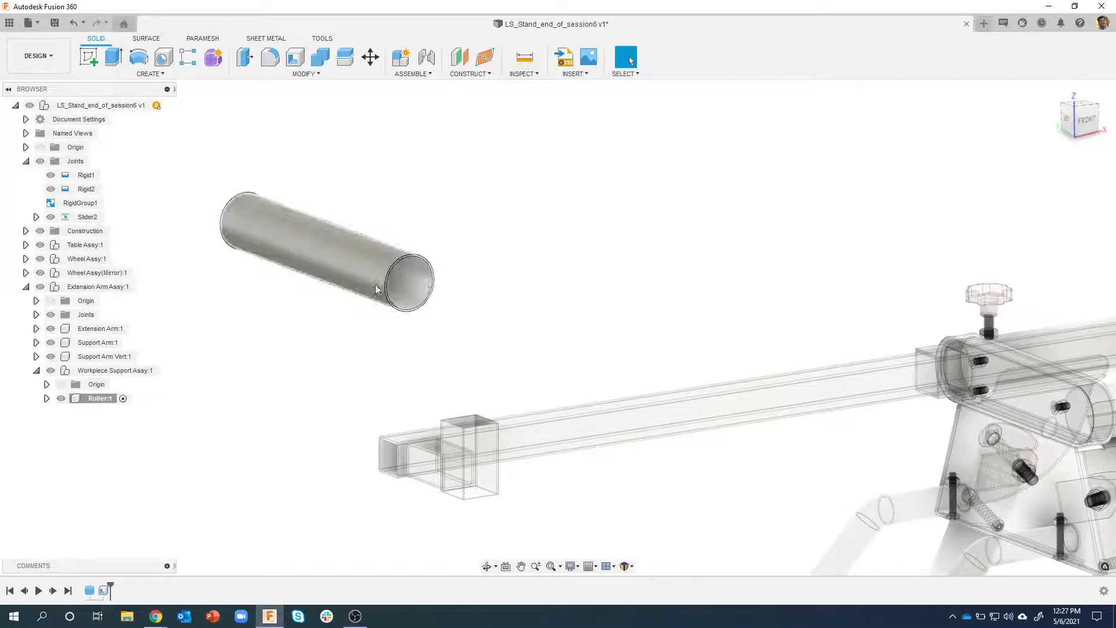
{"action": "left_click", "coordinate": [468, 74]}
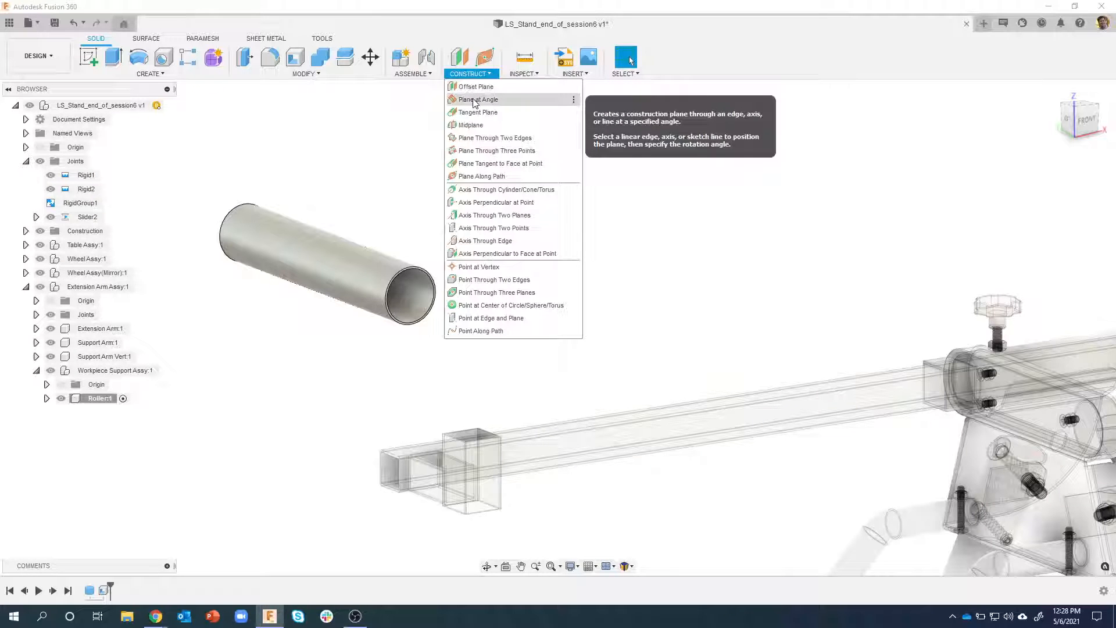
{"action": "left_click", "coordinate": [476, 99]}
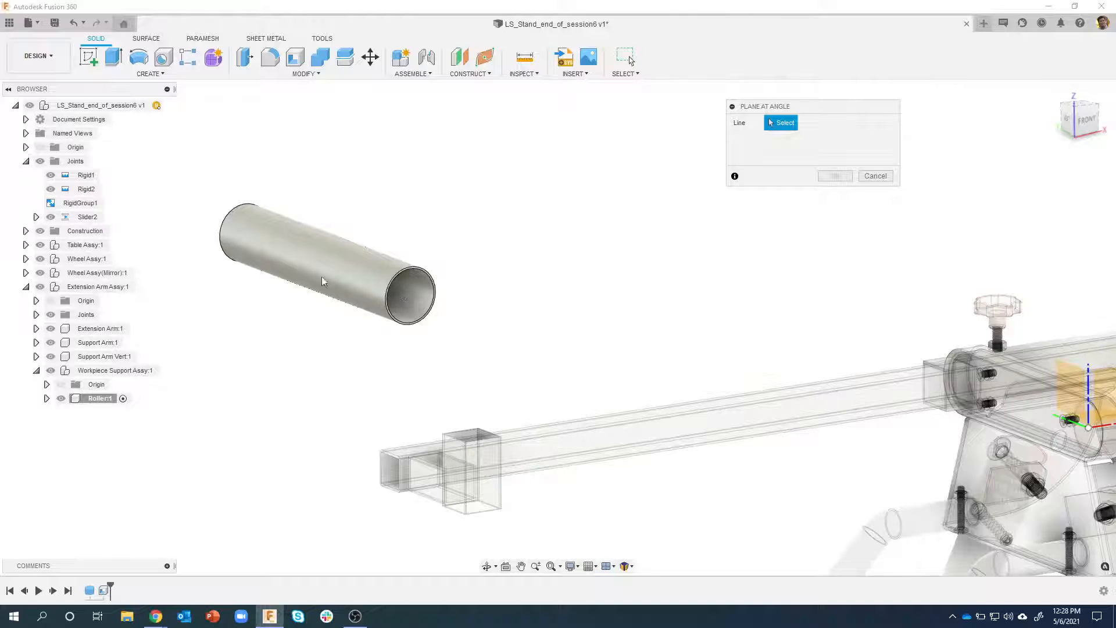
{"action": "left_click", "coordinate": [875, 175]}
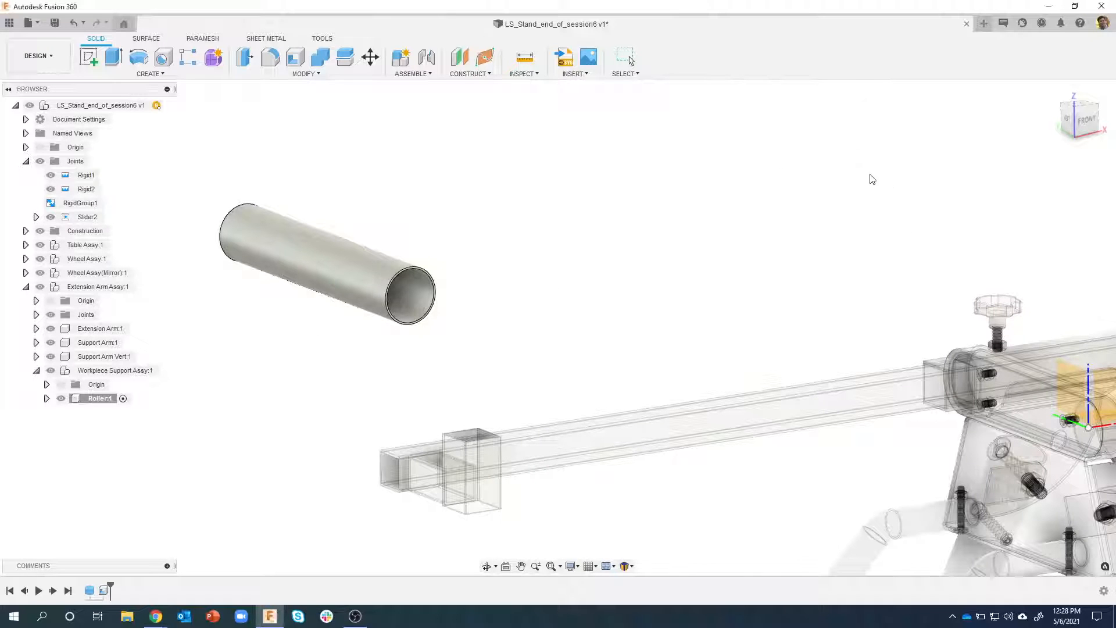
{"action": "left_click", "coordinate": [468, 74]}
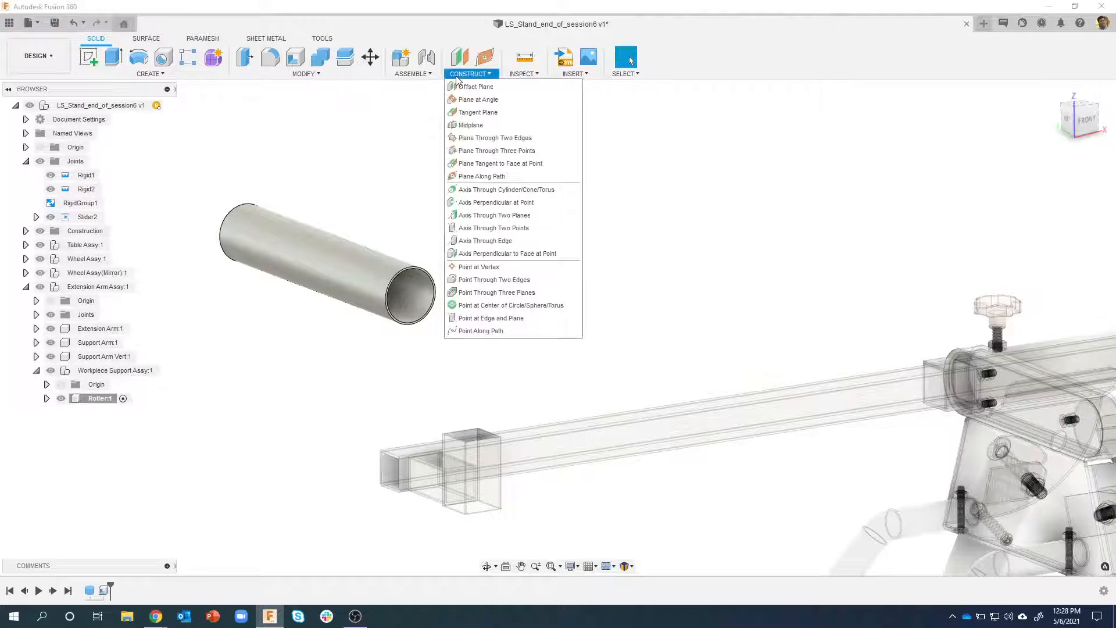
{"action": "left_click", "coordinate": [478, 113]}
{"action": "left_click", "coordinate": [323, 264]}
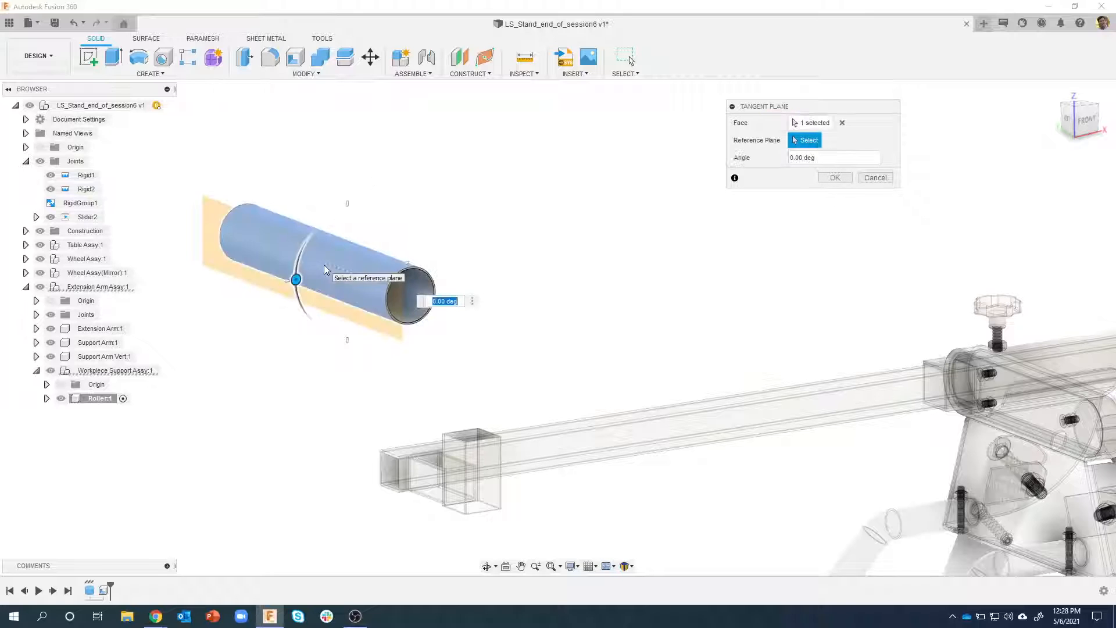
{"action": "left_click_drag", "start_coordinate": [297, 277], "coordinate": [349, 201]}
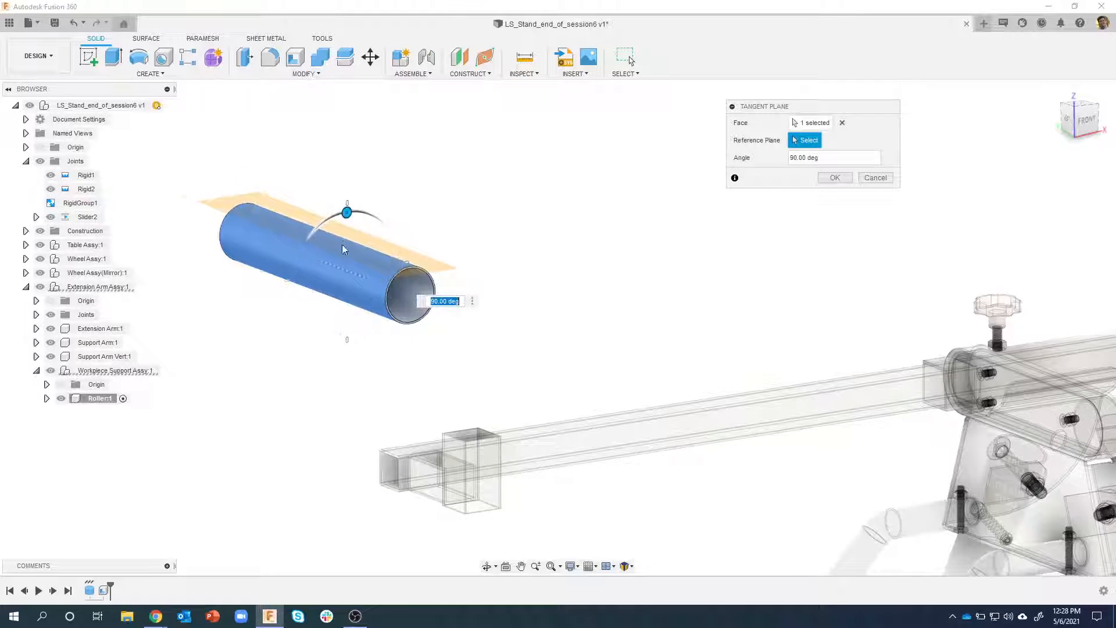
{"action": "middle_click_drag", "start_coordinate": [343, 247], "coordinate": [862, 196], "text": "shift"}
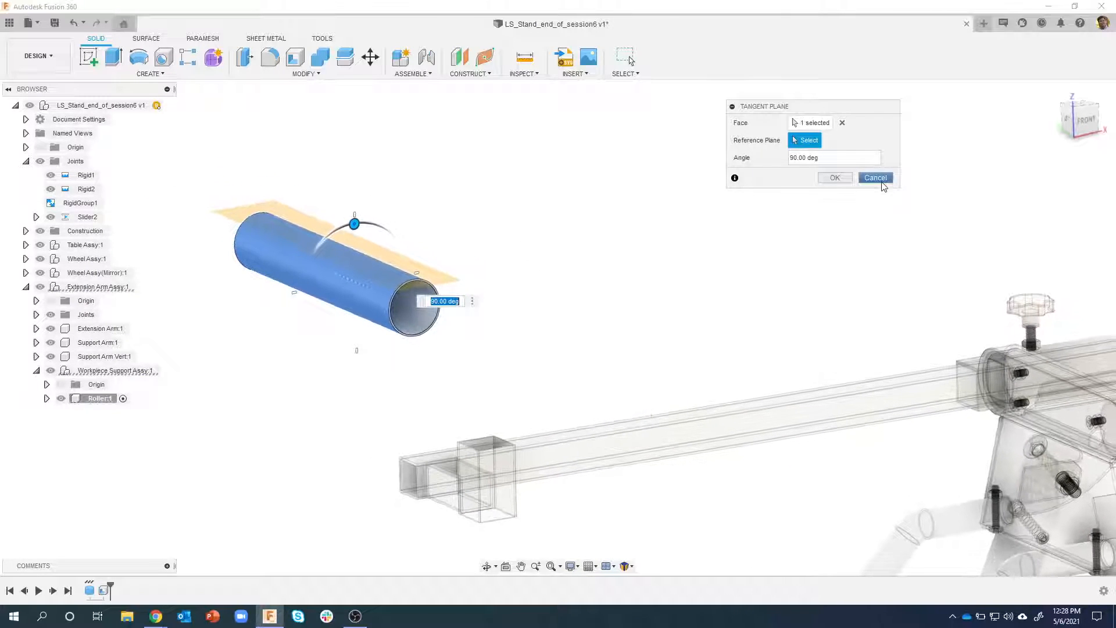
{"action": "left_click", "coordinate": [874, 178]}
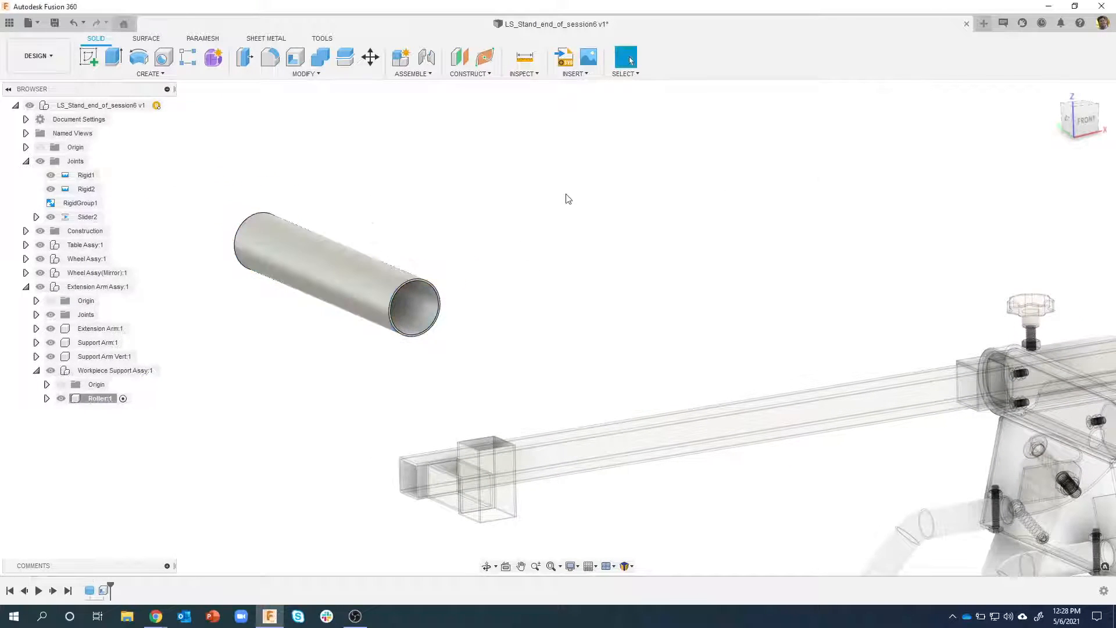
Create a construction axis through the roller tube's cylindrical face and shorten its displayed ends to just beyond the tube
{"action": "left_click", "coordinate": [469, 74]}
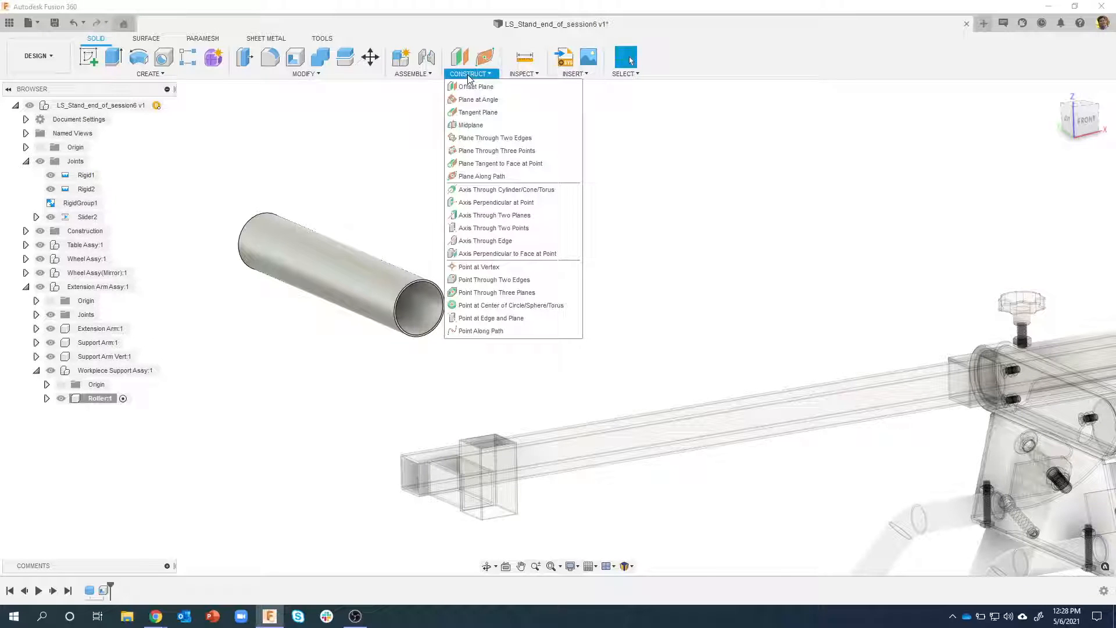
{"action": "left_click", "coordinate": [484, 189]}
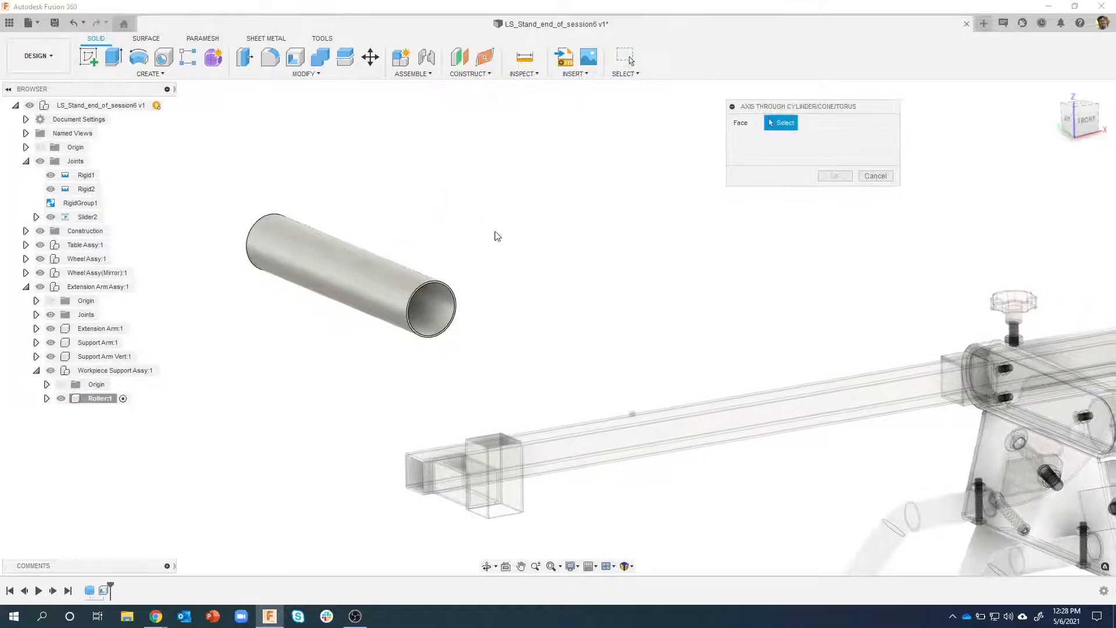
{"action": "left_click", "coordinate": [444, 311]}
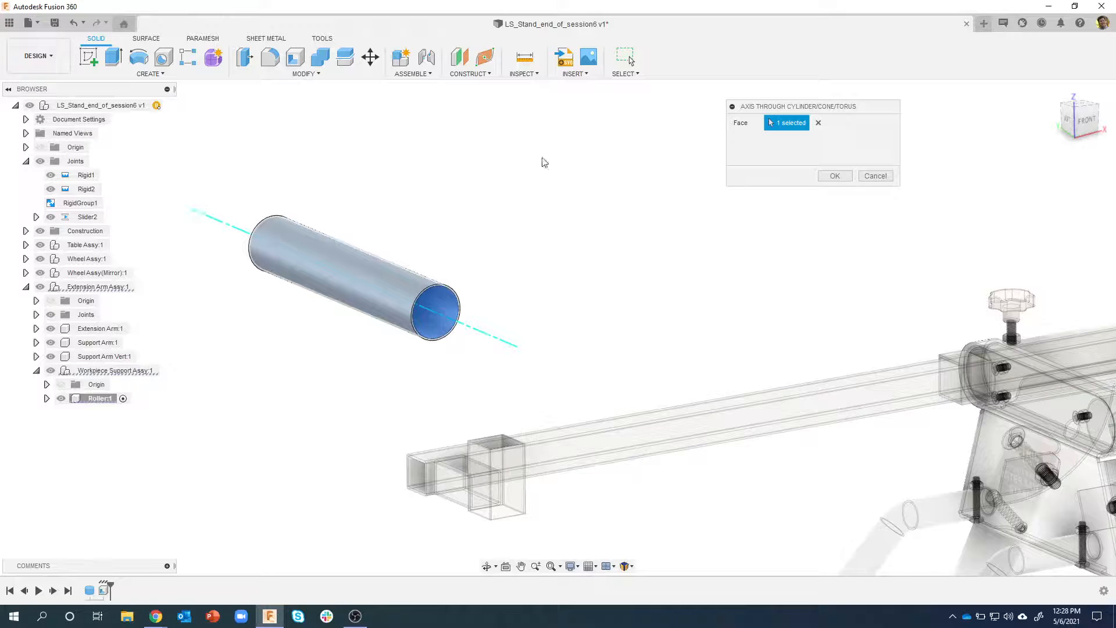
{"action": "left_click", "coordinate": [834, 175]}
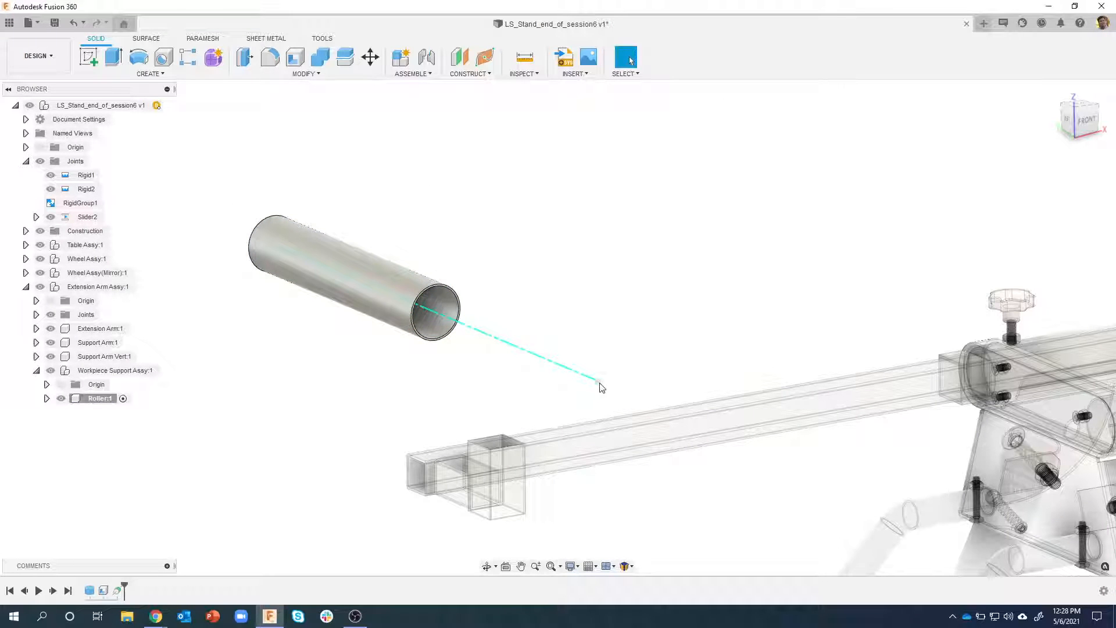
{"action": "left_click_drag", "start_coordinate": [599, 383], "coordinate": [475, 344]}
{"action": "middle_click_drag", "start_coordinate": [452, 279], "coordinate": [334, 261], "text": "shift"}
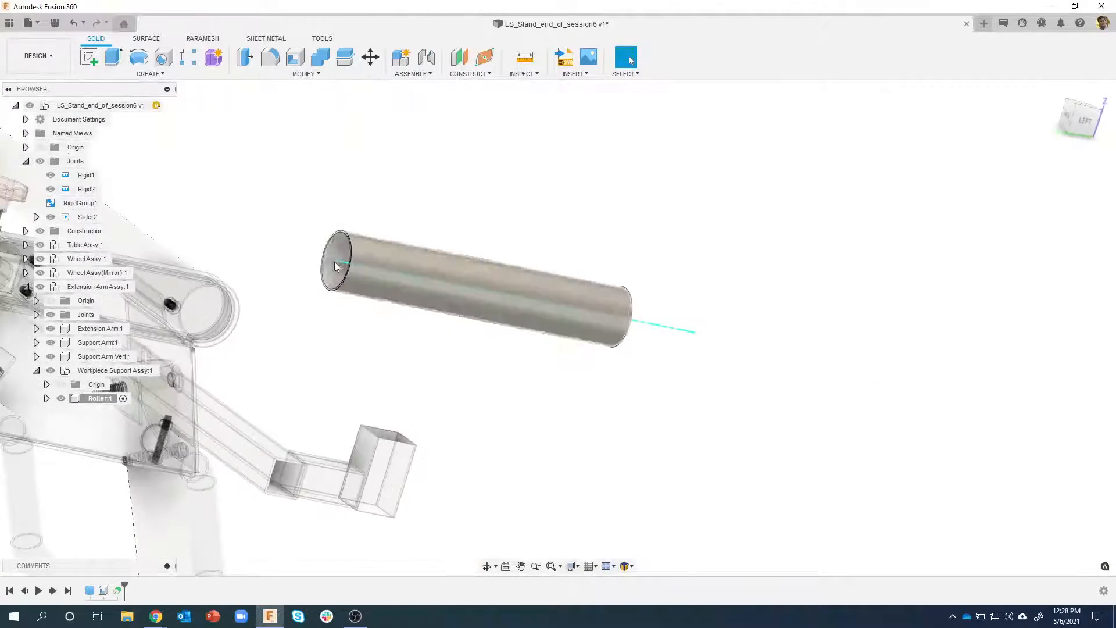
{"action": "left_click_drag", "start_coordinate": [336, 262], "coordinate": [270, 244]}
{"action": "middle_click_drag", "start_coordinate": [399, 200], "coordinate": [454, 96], "text": "shift"}
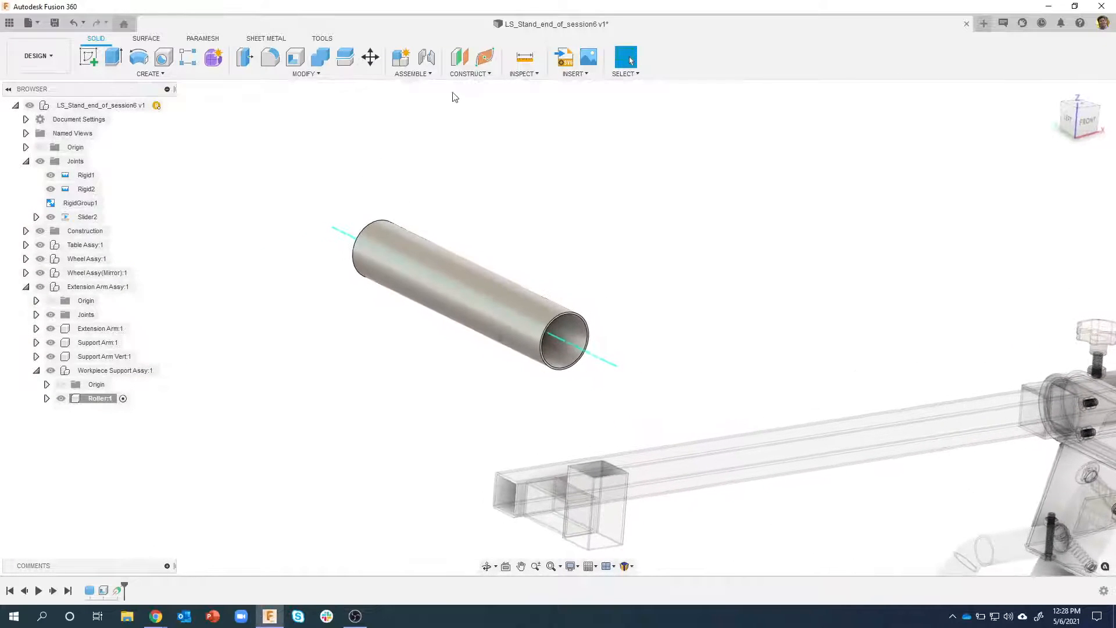
Create a horizontal construction plane through the roller's axis at -180 deg and shrink its displayed outline to fit around the tube
{"action": "left_click", "coordinate": [468, 74]}
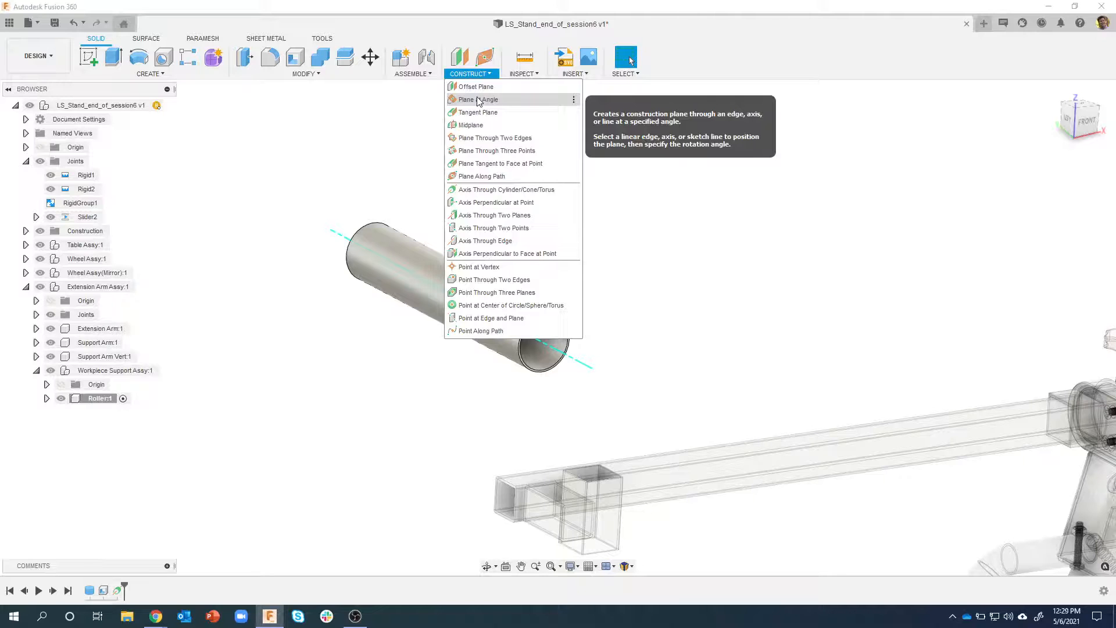
{"action": "left_click", "coordinate": [479, 100]}
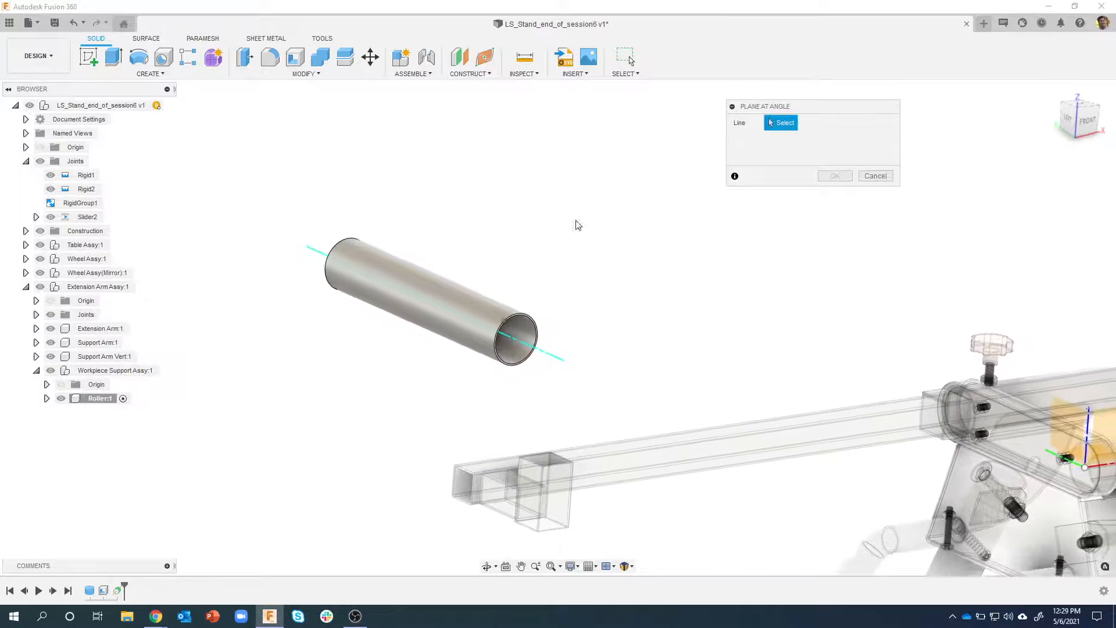
{"action": "left_click", "coordinate": [545, 353]}
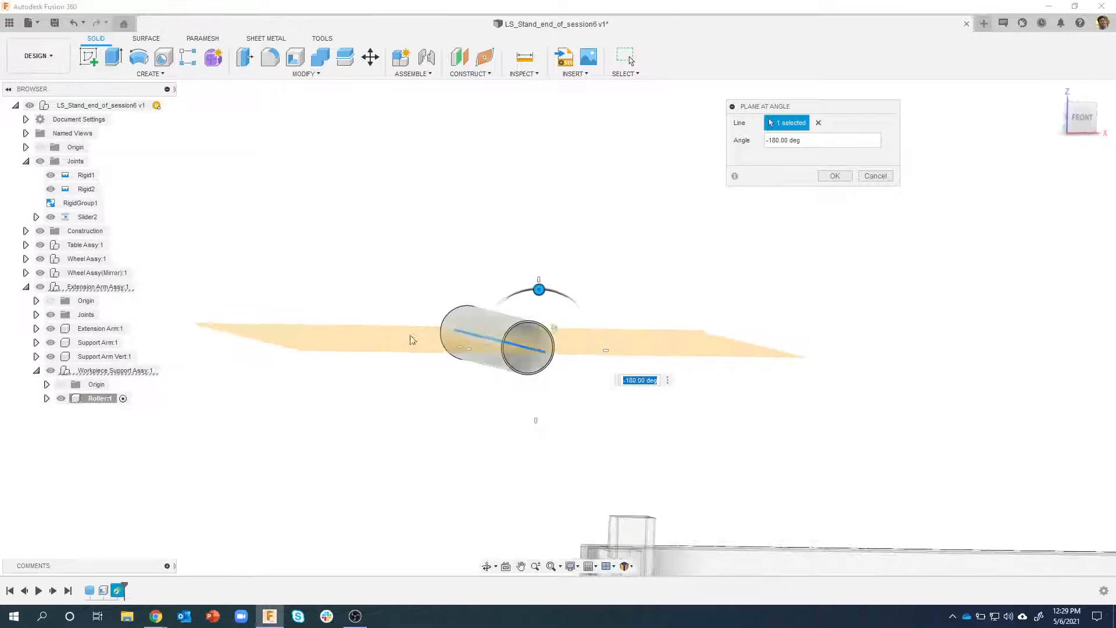
{"action": "middle_click_drag", "start_coordinate": [683, 163], "coordinate": [745, 167], "text": "shift"}
{"action": "left_click", "coordinate": [833, 181]}
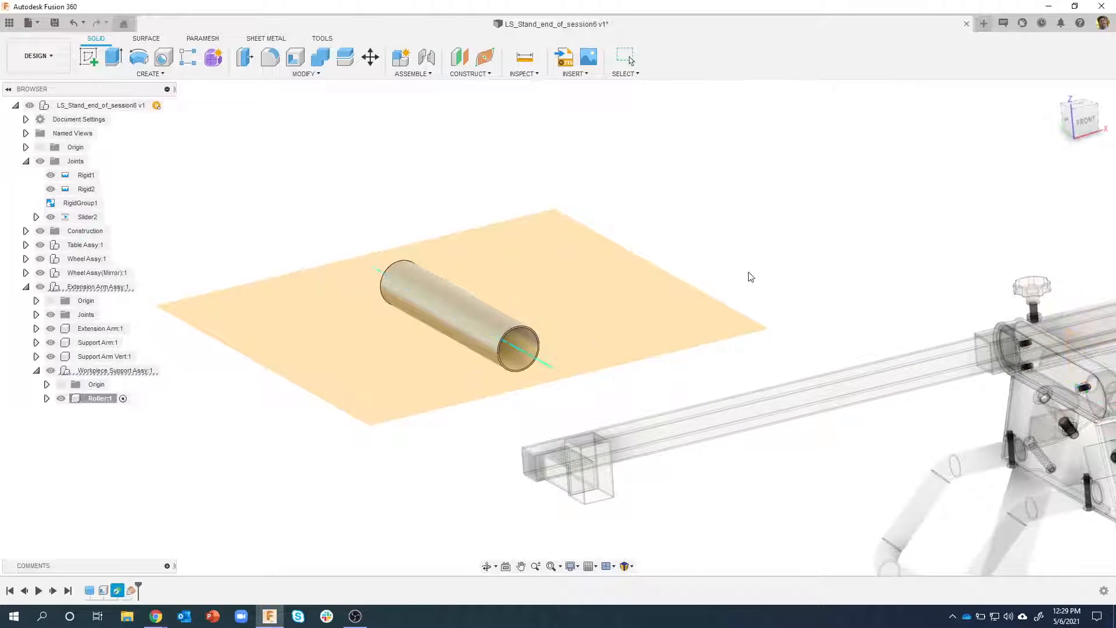
{"action": "middle_click_drag", "start_coordinate": [749, 311], "coordinate": [761, 323], "text": "shift"}
{"action": "left_click_drag", "start_coordinate": [740, 332], "coordinate": [618, 355]}
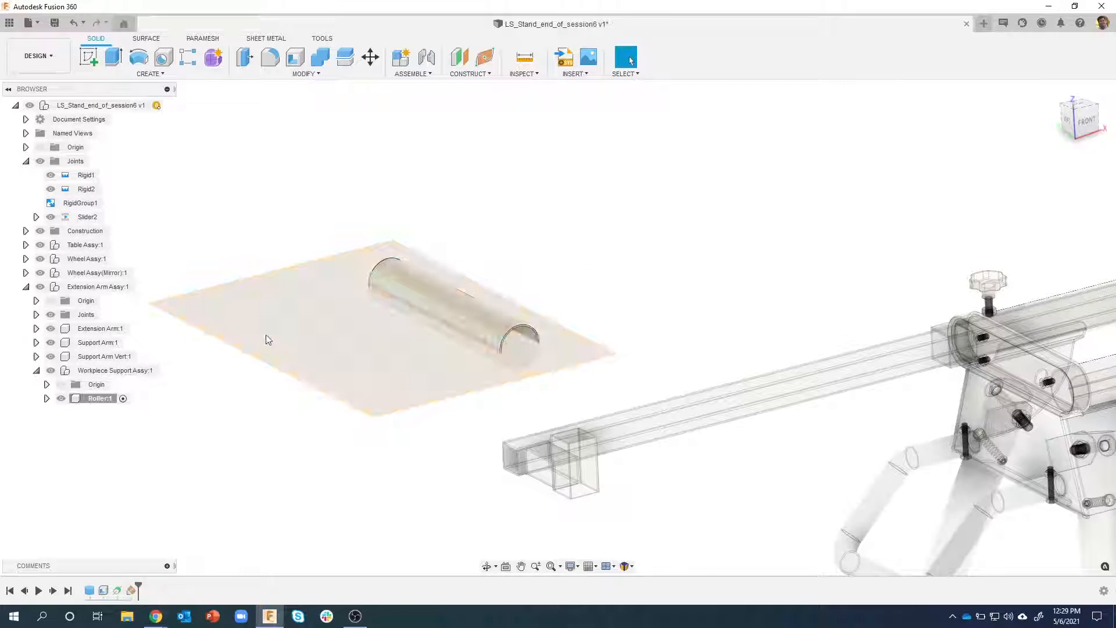
{"action": "left_click_drag", "start_coordinate": [151, 306], "coordinate": [282, 294]}
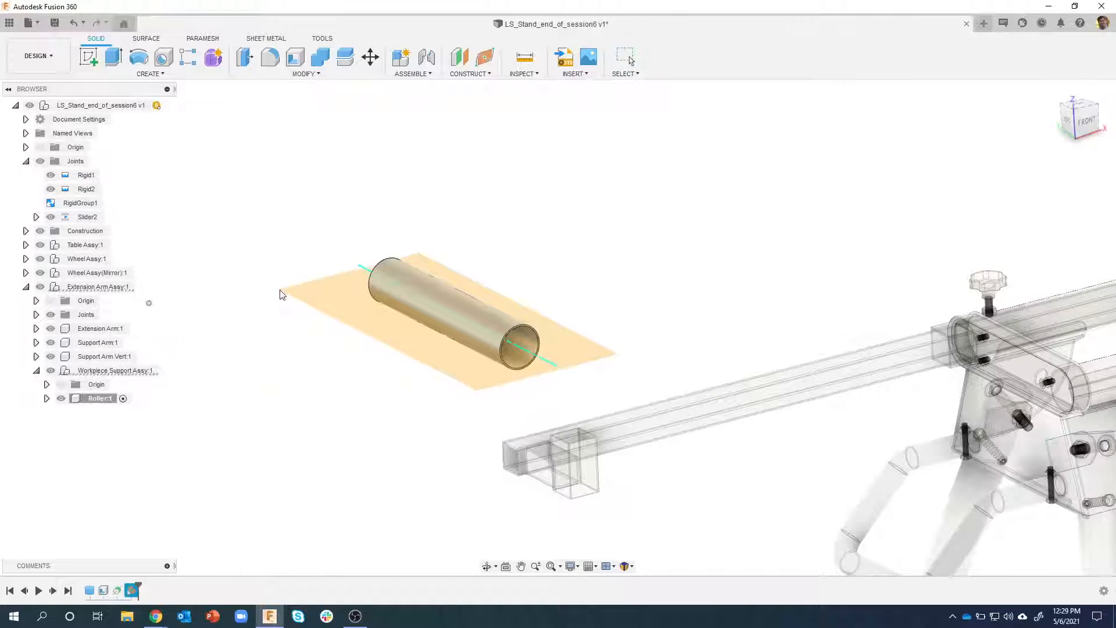
Create a construction plane offset 9 in below the horizontal plane through the roller's axis
{"action": "left_click", "coordinate": [459, 57]}
{"action": "middle_click_drag", "start_coordinate": [438, 95], "coordinate": [369, 248], "text": "shift"}
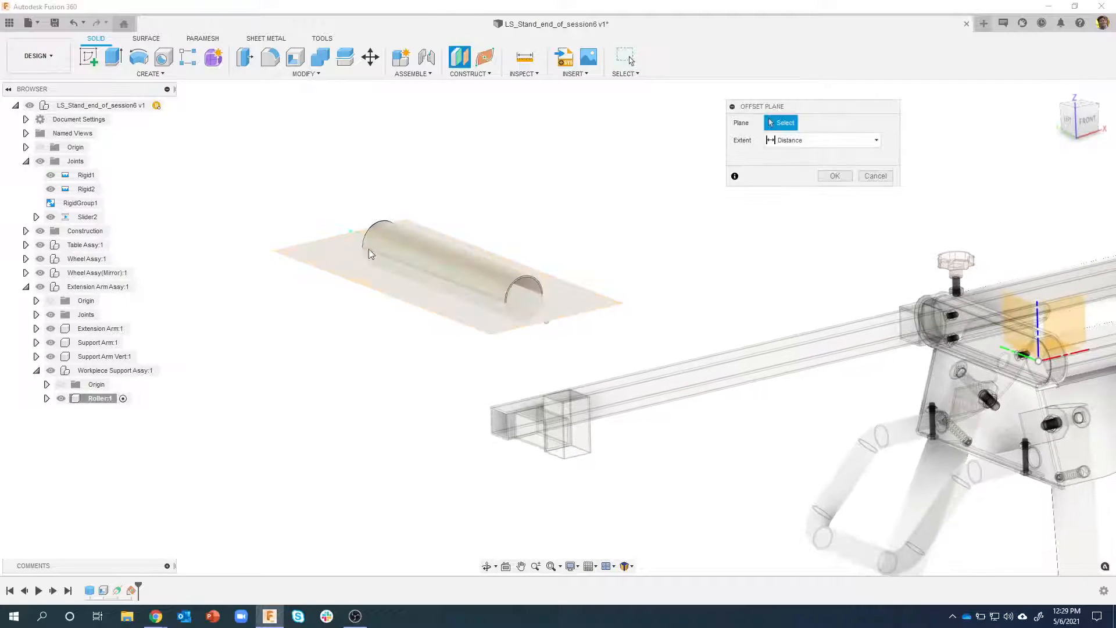
{"action": "left_click", "coordinate": [346, 271]}
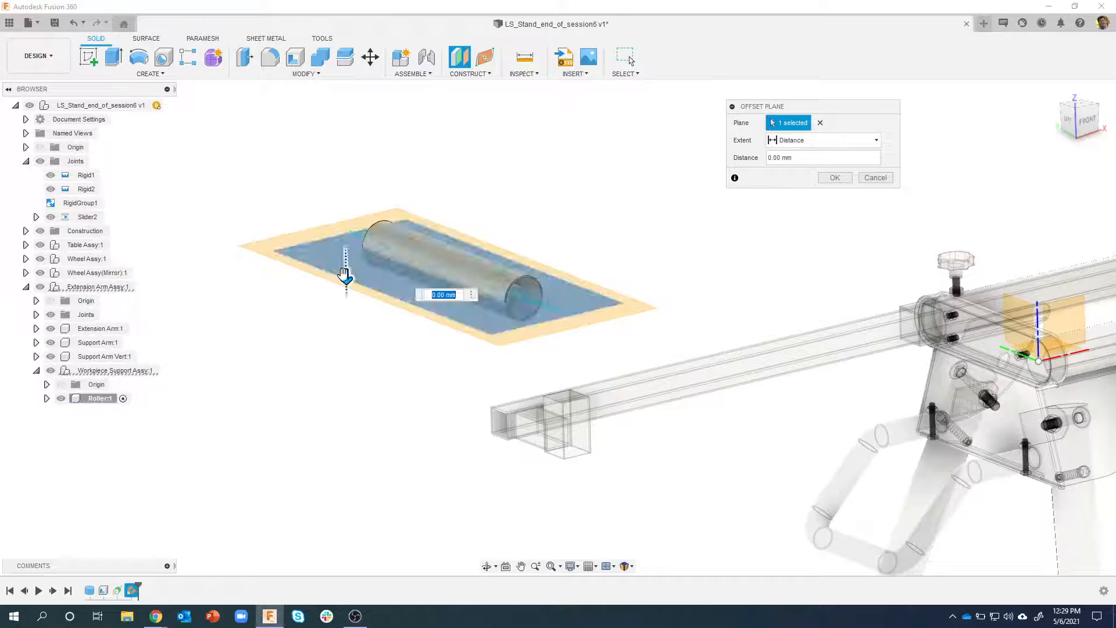
{"action": "left_click_drag", "start_coordinate": [345, 273], "coordinate": [347, 423]}
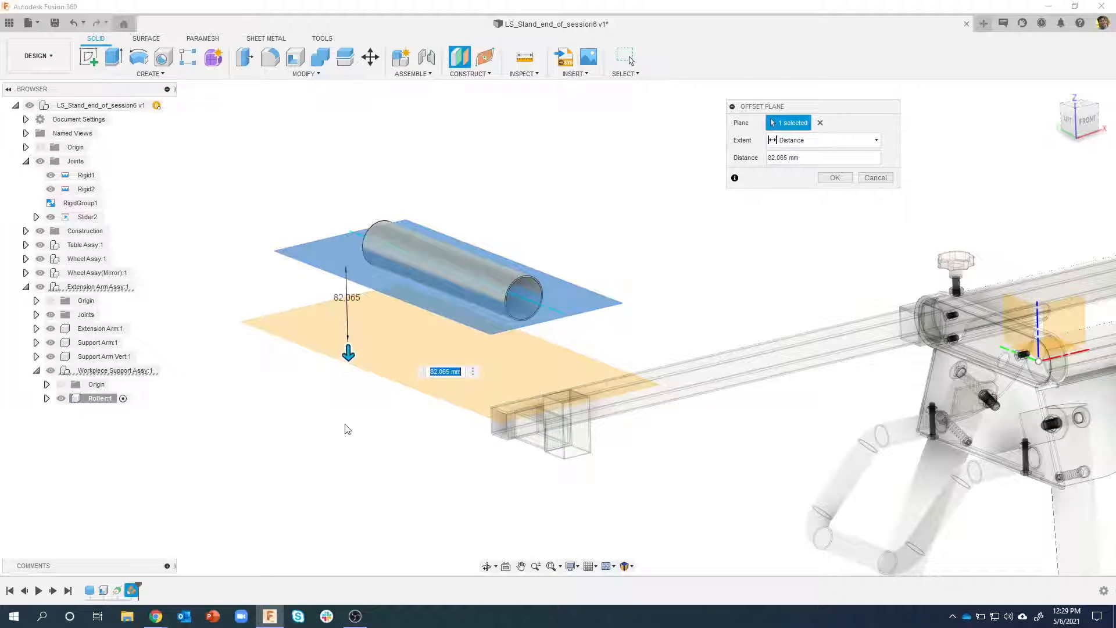
{"action": "type", "text": "9"}
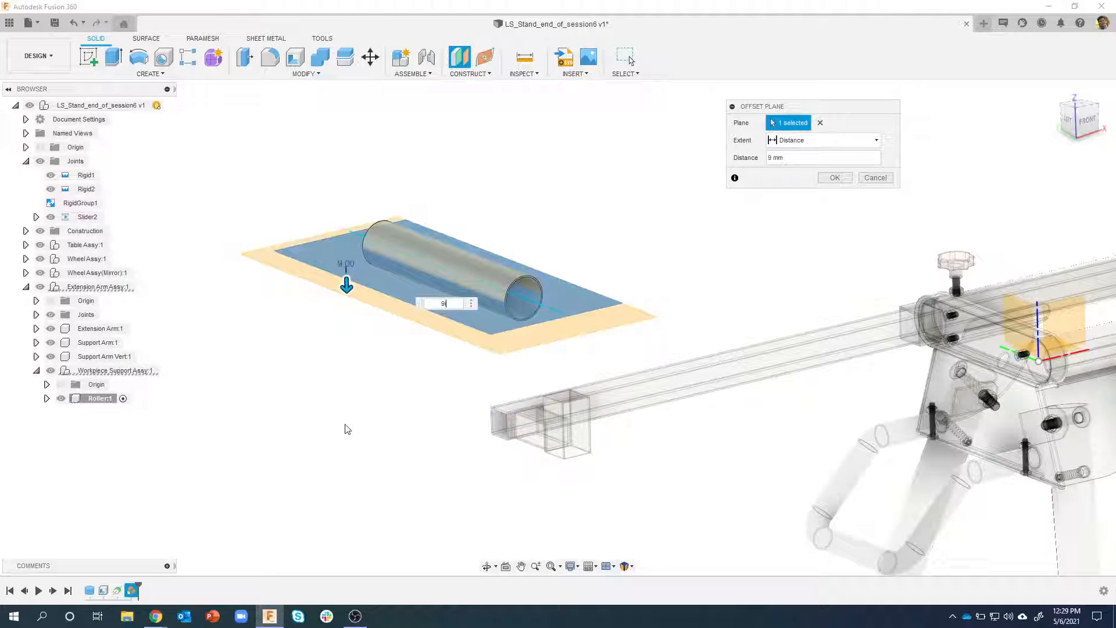
{"action": "type", "text": "in"}
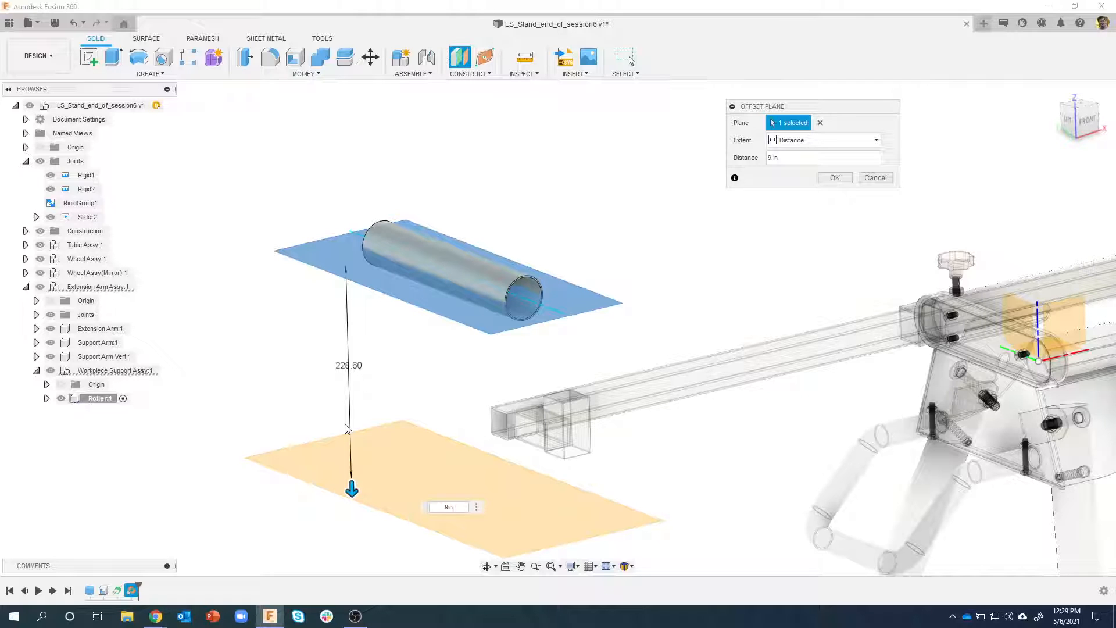
{"action": "key", "text": "Return"}
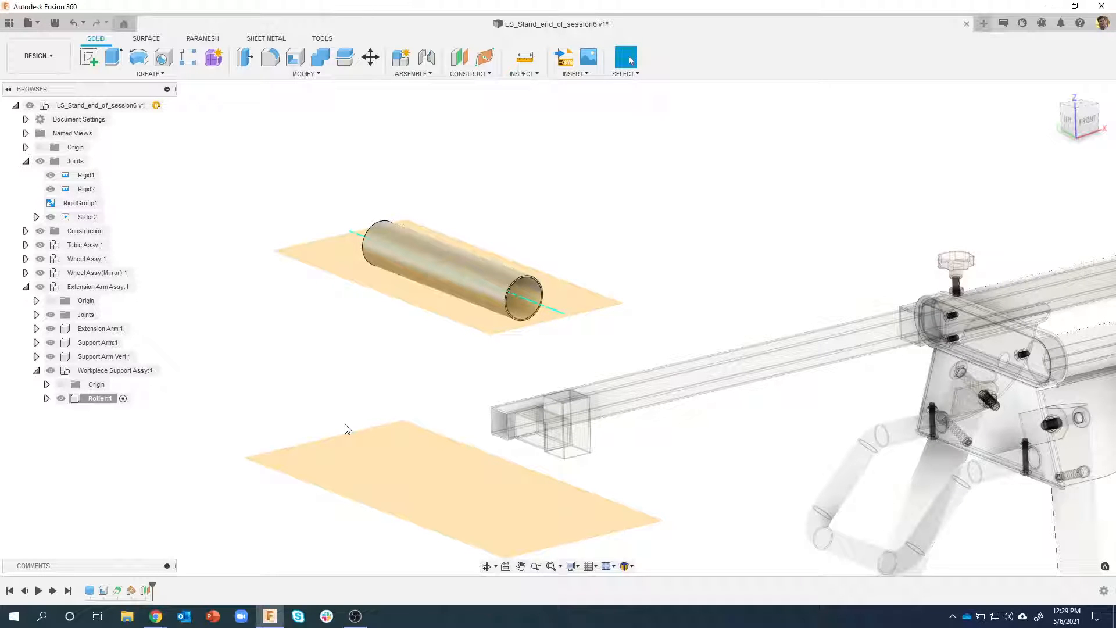
Create a sketch on the offset plane below the roller and rotate the sketch view so the roller lies horizontally
{"action": "middle_click_drag", "start_coordinate": [369, 373], "coordinate": [413, 386], "text": "shift"}
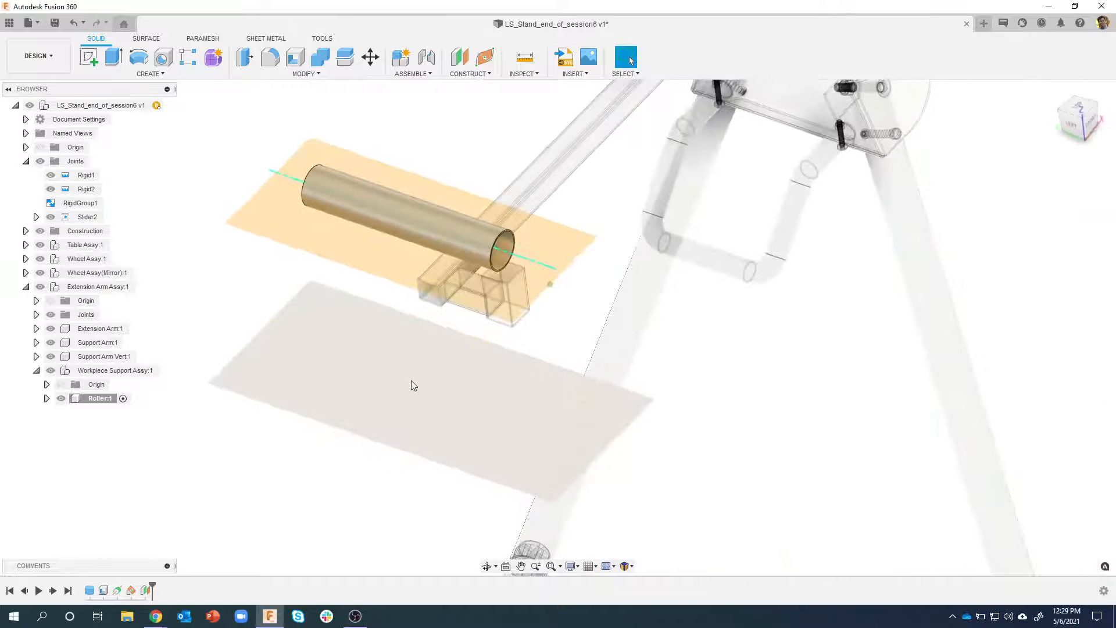
{"action": "right_click", "coordinate": [413, 385]}
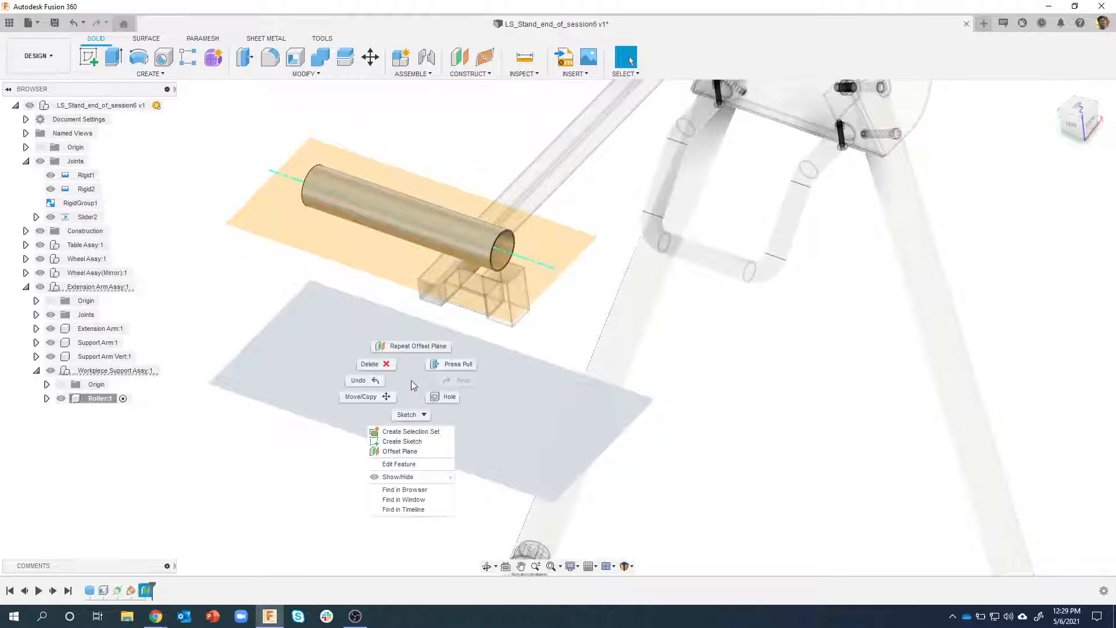
{"action": "left_click", "coordinate": [398, 441]}
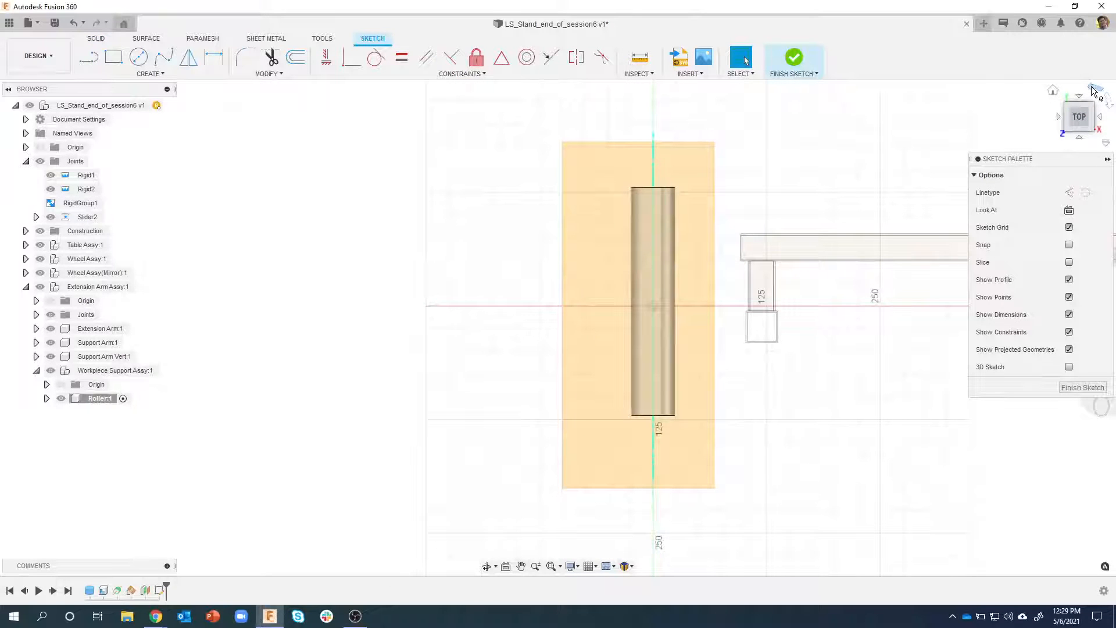
{"action": "left_click", "coordinate": [1093, 91]}
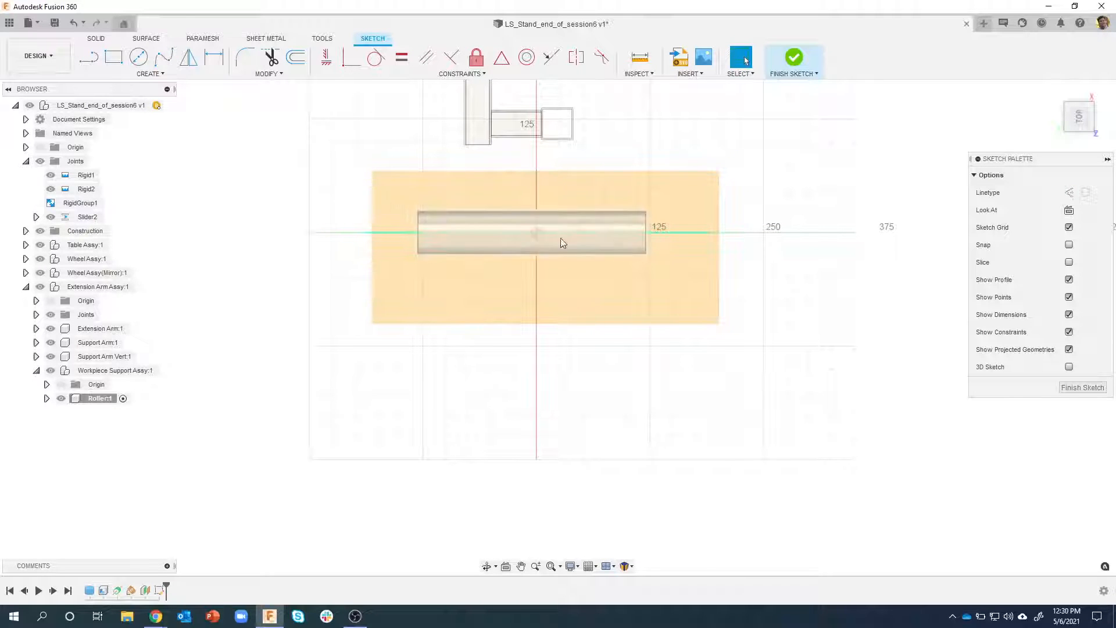
Try projecting the roller's cylindrical face into the sketch with the Specified entities filter
{"action": "key", "text": "p"}
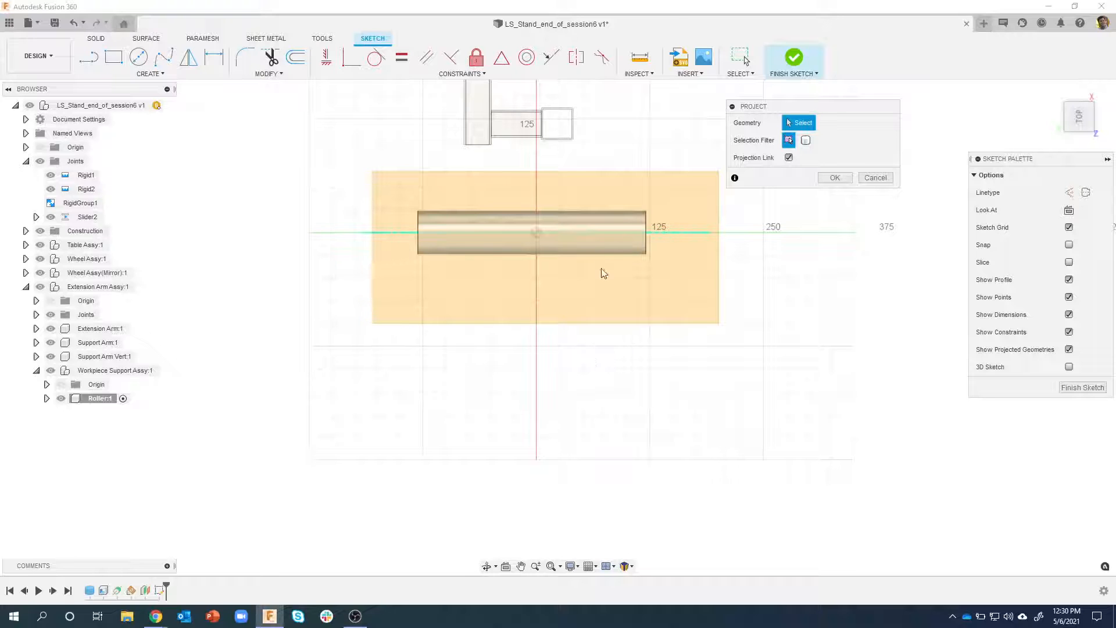
{"action": "scroll", "coordinate": [605, 197], "scroll_direction": "up", "scroll_amount": 4}
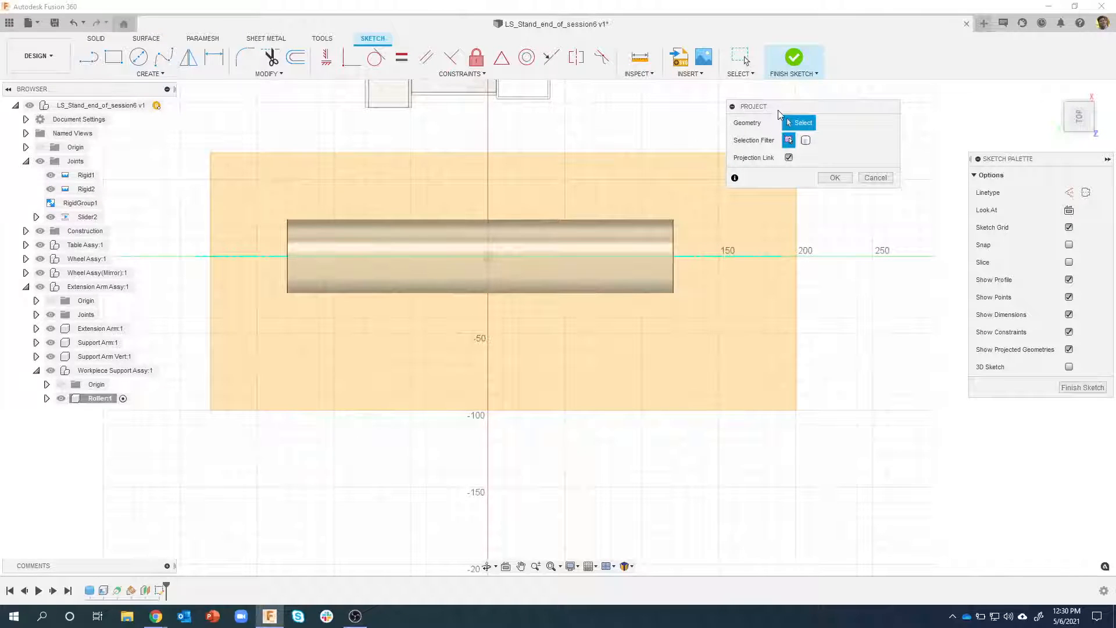
{"action": "left_click_drag", "start_coordinate": [780, 112], "coordinate": [775, 224]}
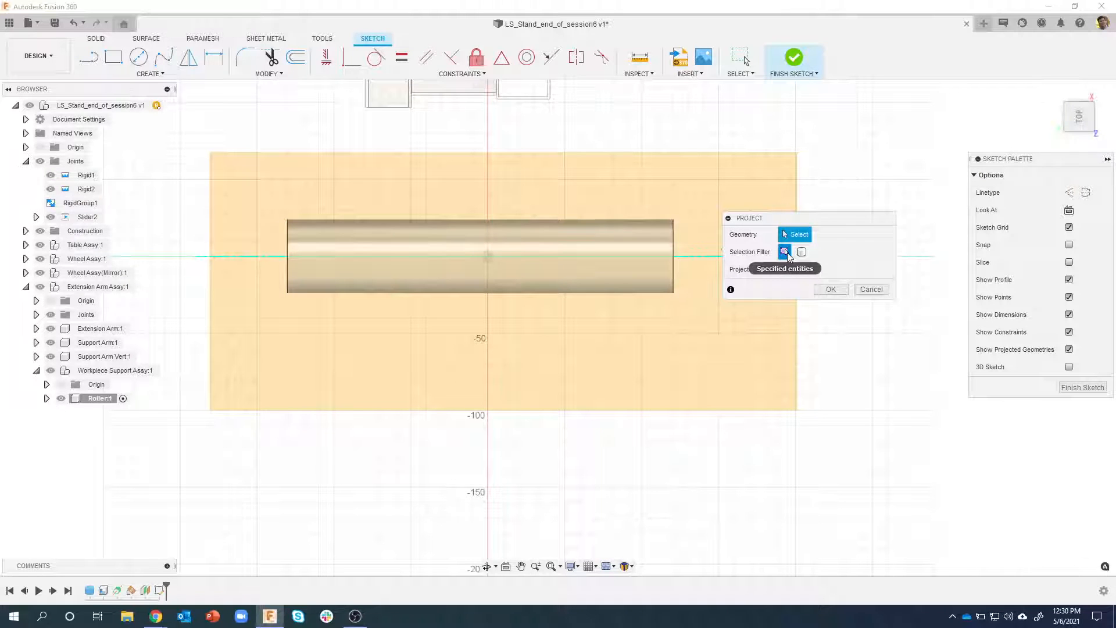
{"action": "left_click", "coordinate": [619, 251]}
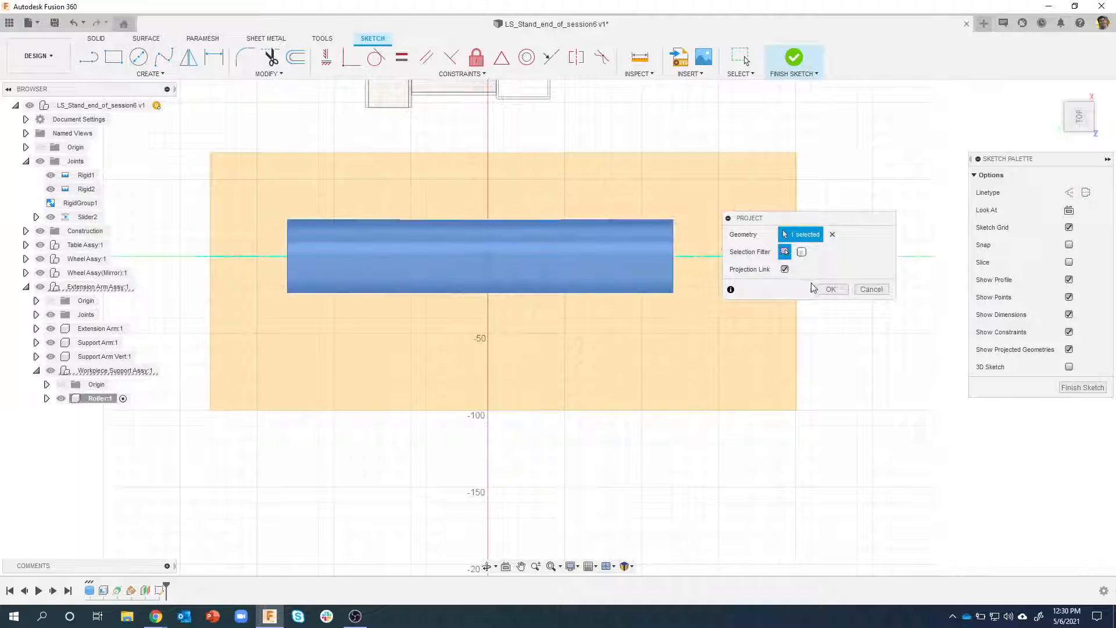
{"action": "left_click", "coordinate": [823, 290]}
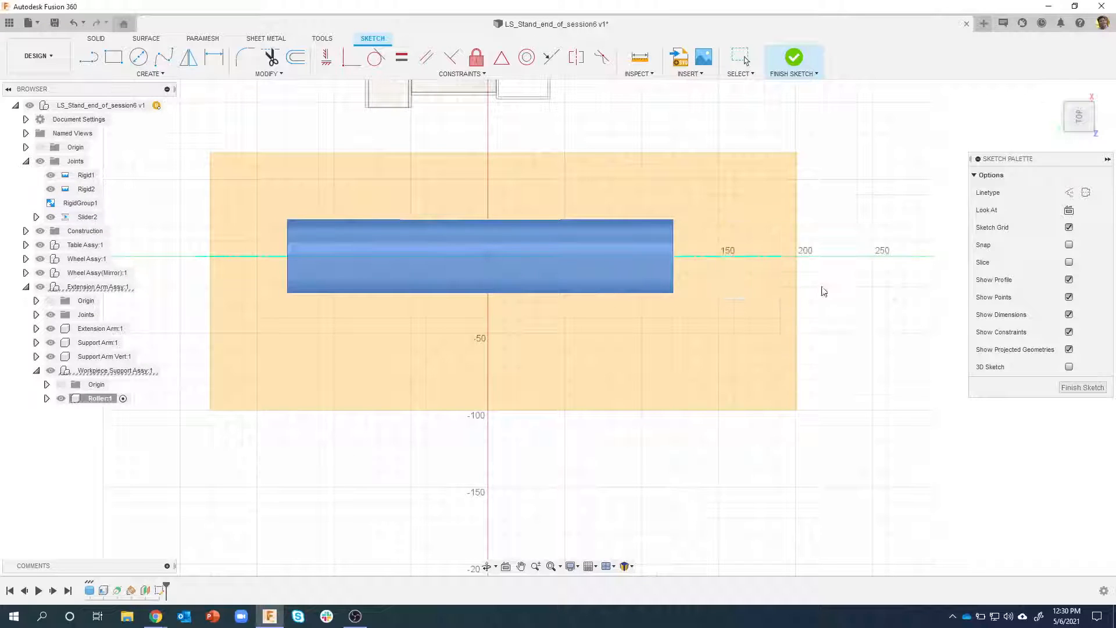
Expand the Roller component and temporarily hide its bodies to examine the projected edges
{"action": "left_click", "coordinate": [61, 398]}
{"action": "left_click", "coordinate": [61, 398]}
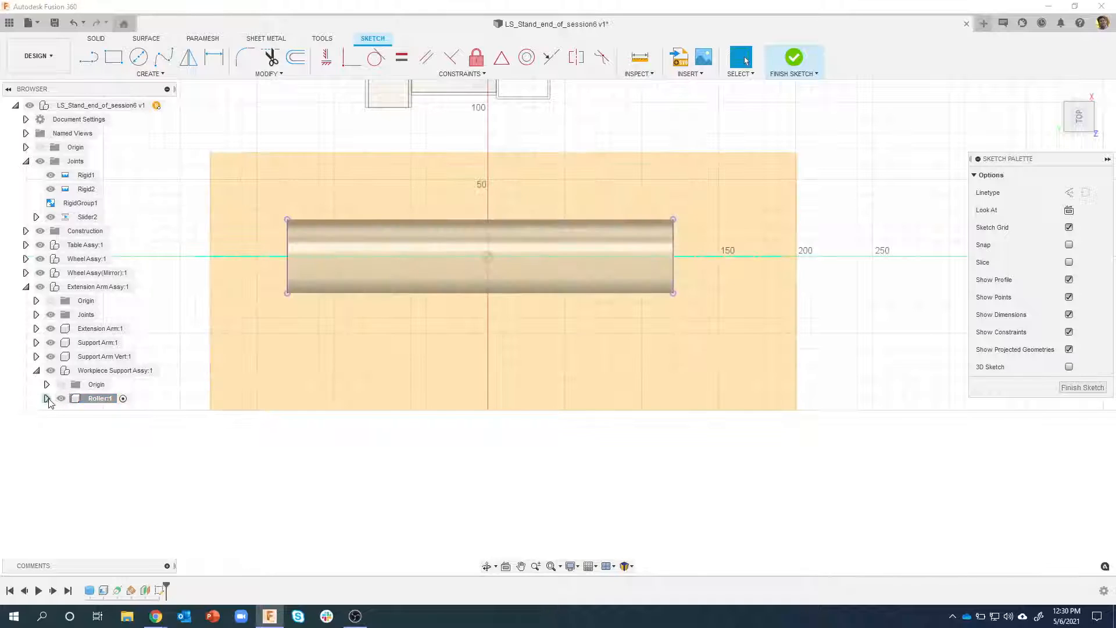
{"action": "left_click", "coordinate": [46, 398]}
{"action": "left_click", "coordinate": [70, 426]}
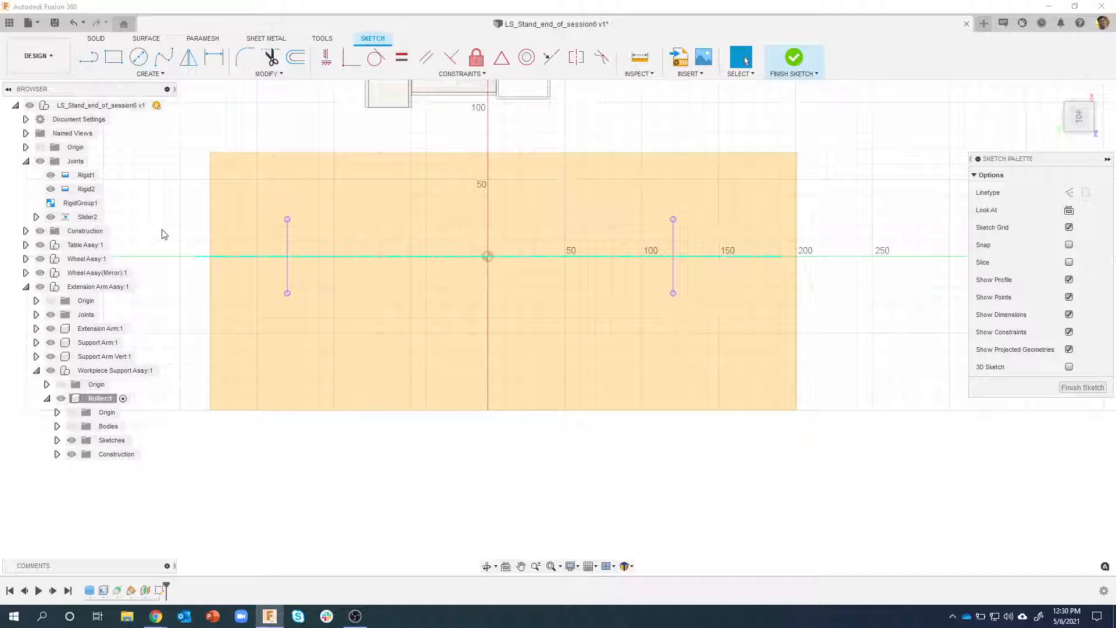
{"action": "left_click", "coordinate": [71, 426]}
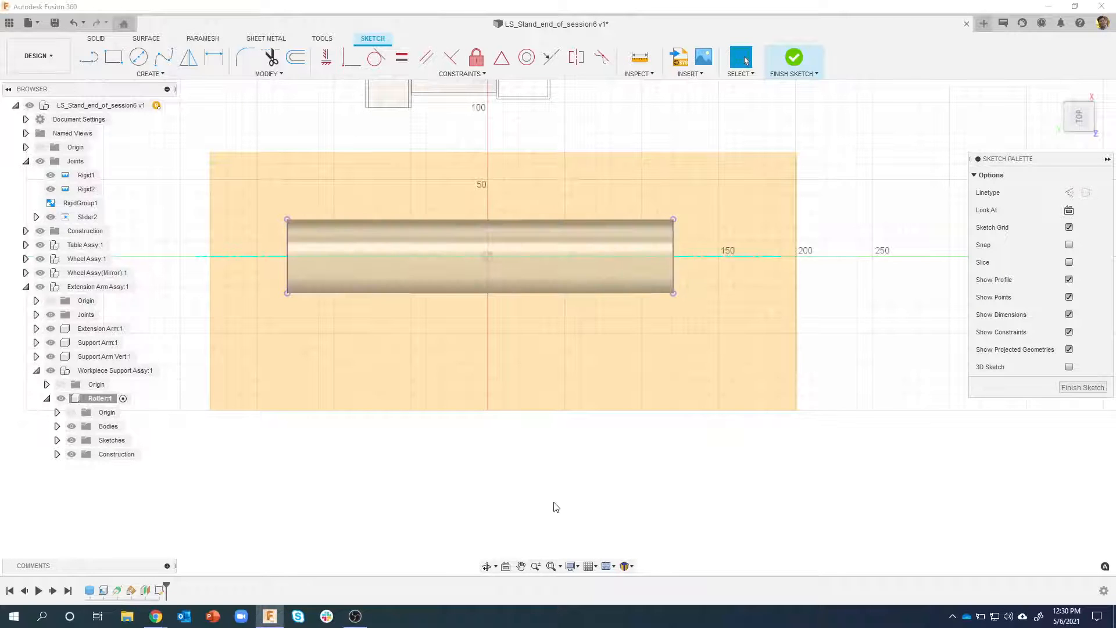
Undo the projection of the roller's cylindrical face
{"action": "key", "text": "ctrl+z"}
{"action": "key", "text": "ctrl+z"}
{"action": "key", "text": "ctrl+z"}
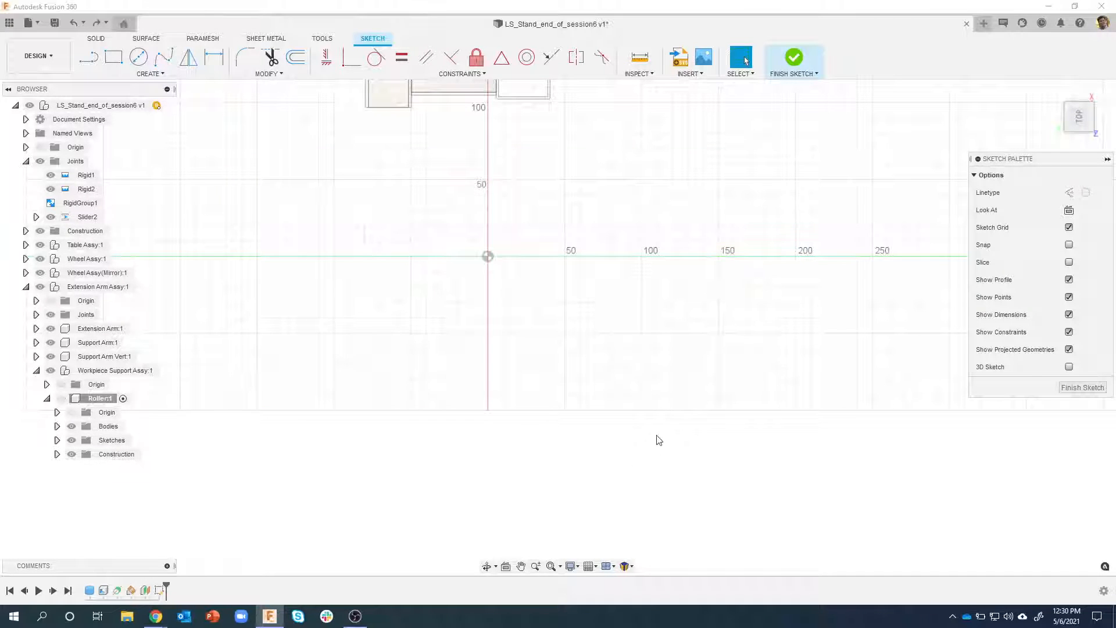
{"action": "key", "text": "ctrl+z"}
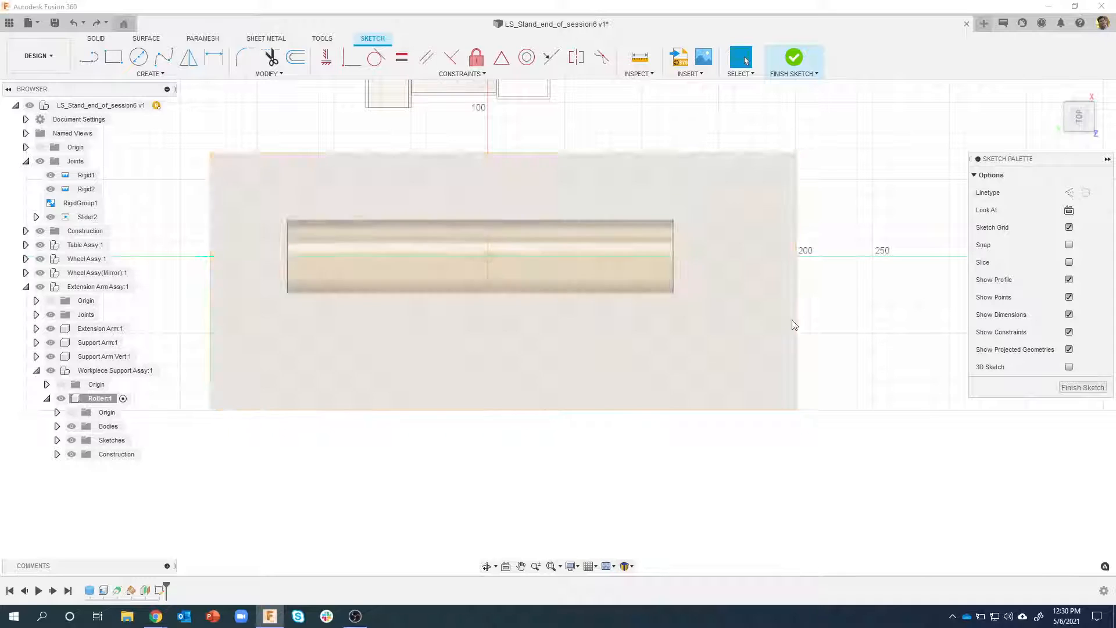
Project the whole roller body into the sketch using the bodies selection filter, with the projection link kept on
{"action": "key", "text": "p"}
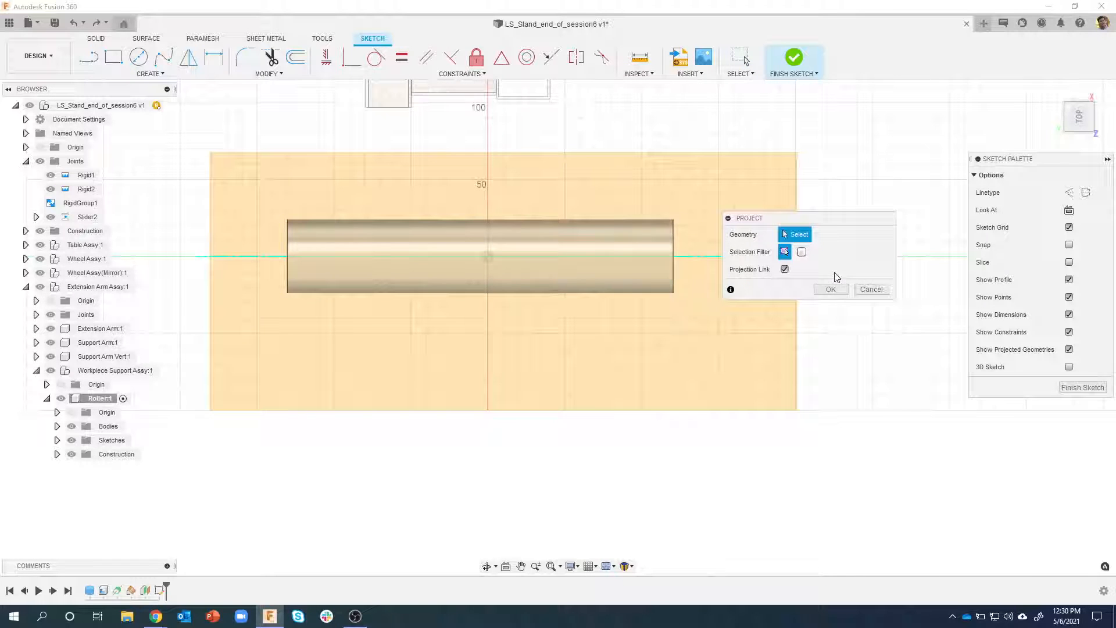
{"action": "left_click", "coordinate": [802, 253]}
{"action": "left_click", "coordinate": [601, 243]}
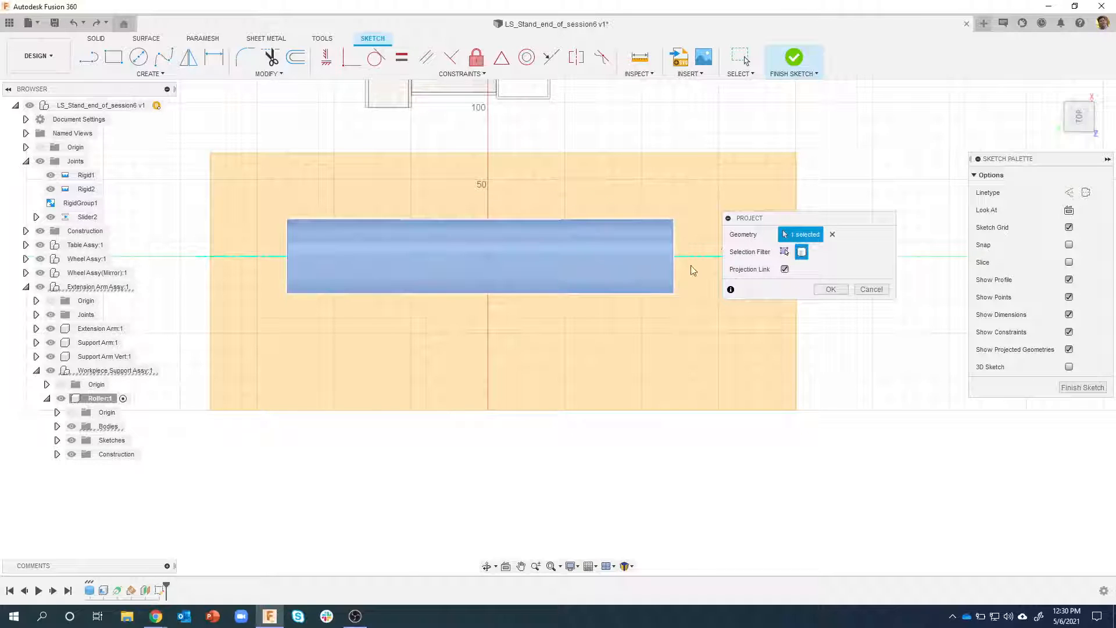
{"action": "left_click", "coordinate": [825, 290]}
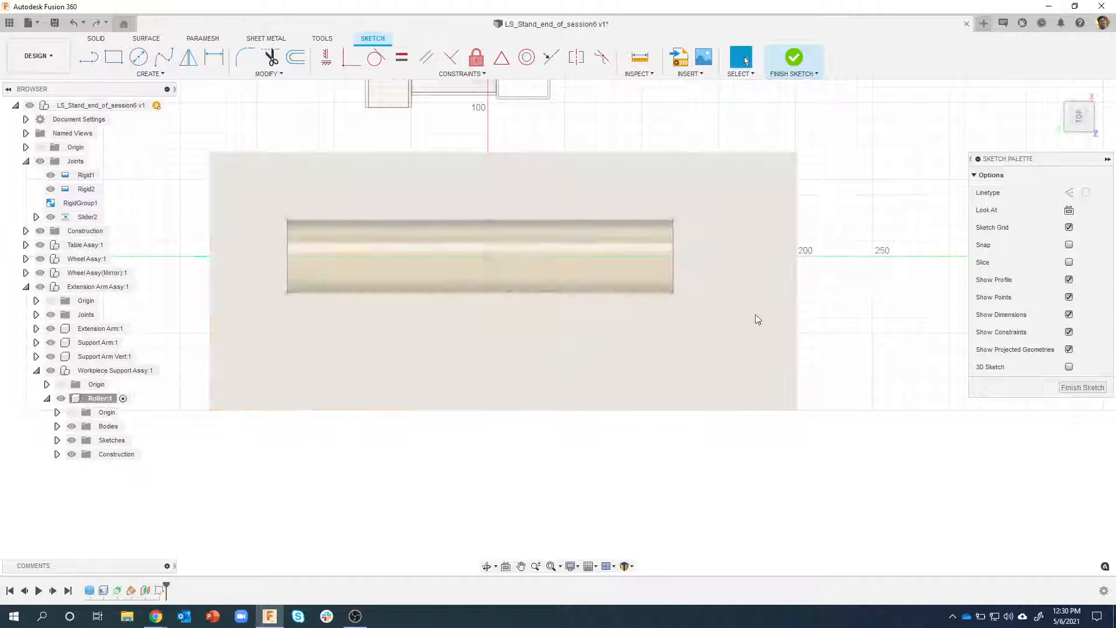
Temporarily hide the roller's bodies to check the projected outline, and review the Project command's selection filter options
{"action": "left_click", "coordinate": [71, 427]}
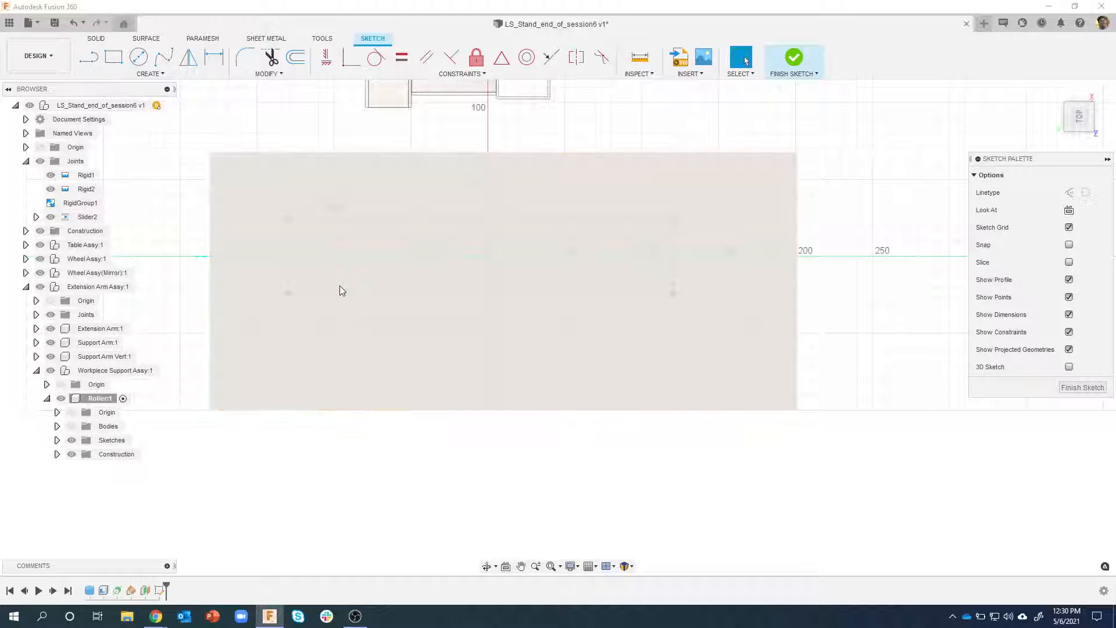
{"action": "left_click", "coordinate": [72, 426]}
{"action": "key", "text": "p"}
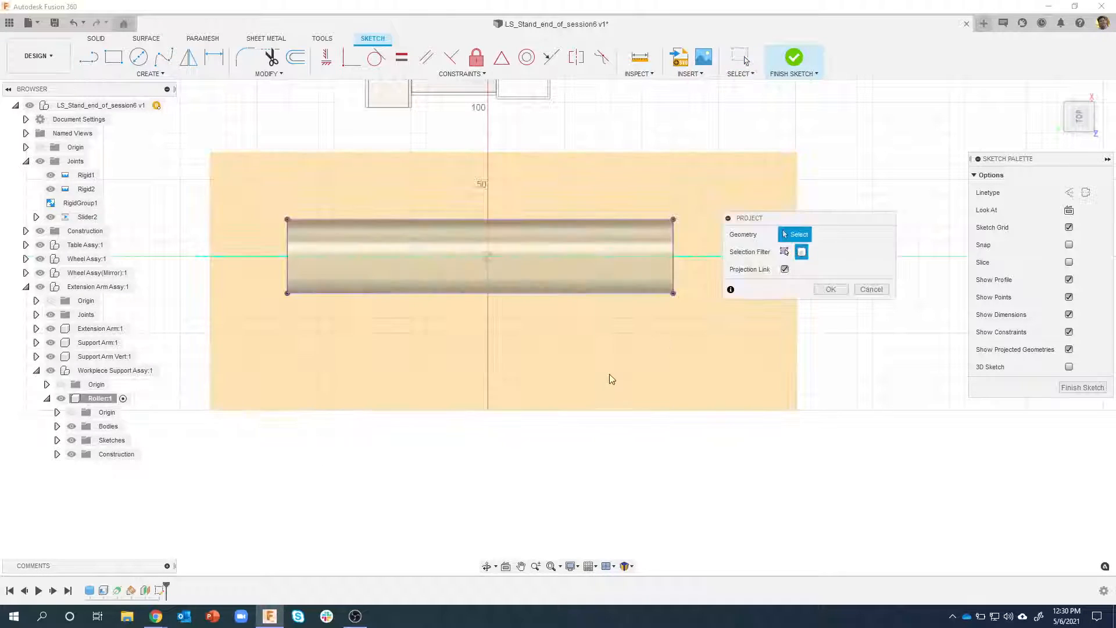
{"action": "left_click", "coordinate": [800, 254]}
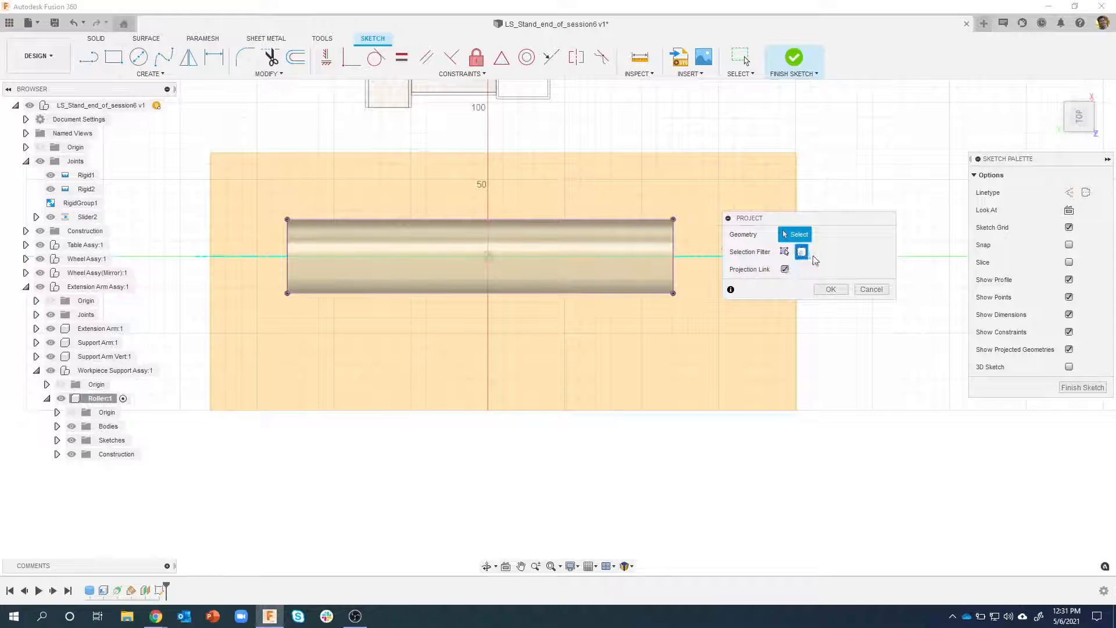
{"action": "left_click", "coordinate": [826, 291]}
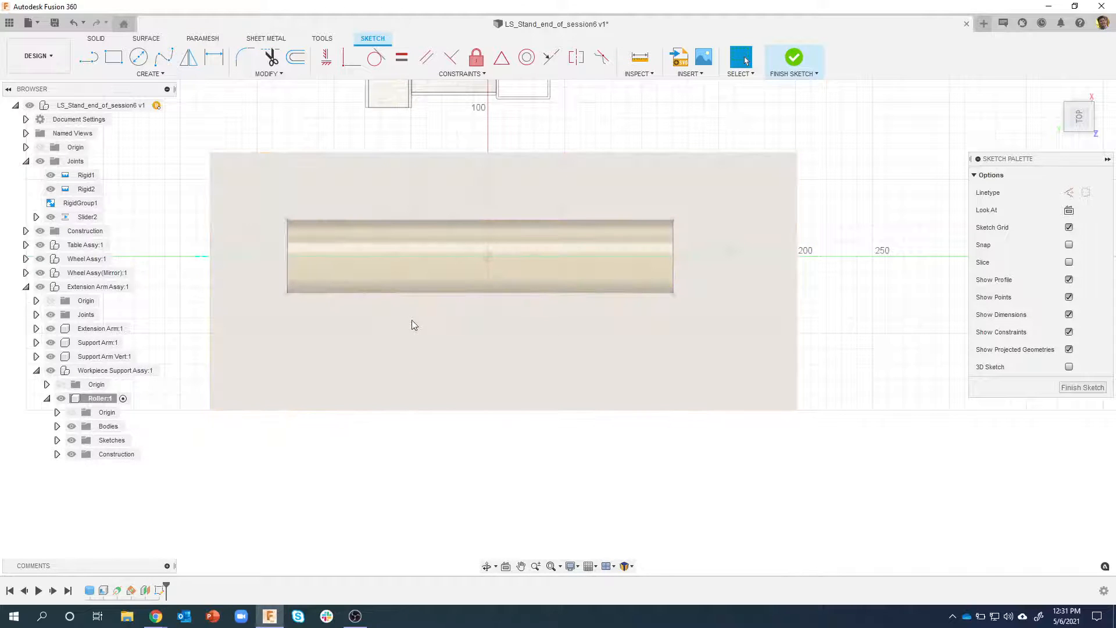
Draw two diagonal construction lines between opposite corners of the projected roller outline
{"action": "key", "text": "l"}
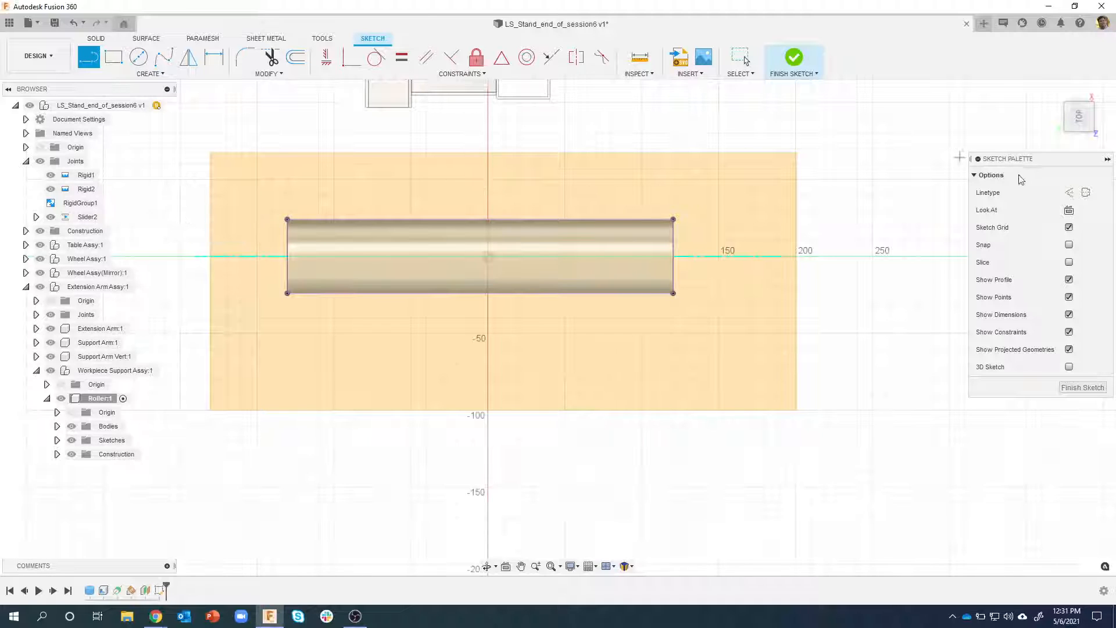
{"action": "left_click", "coordinate": [1070, 195]}
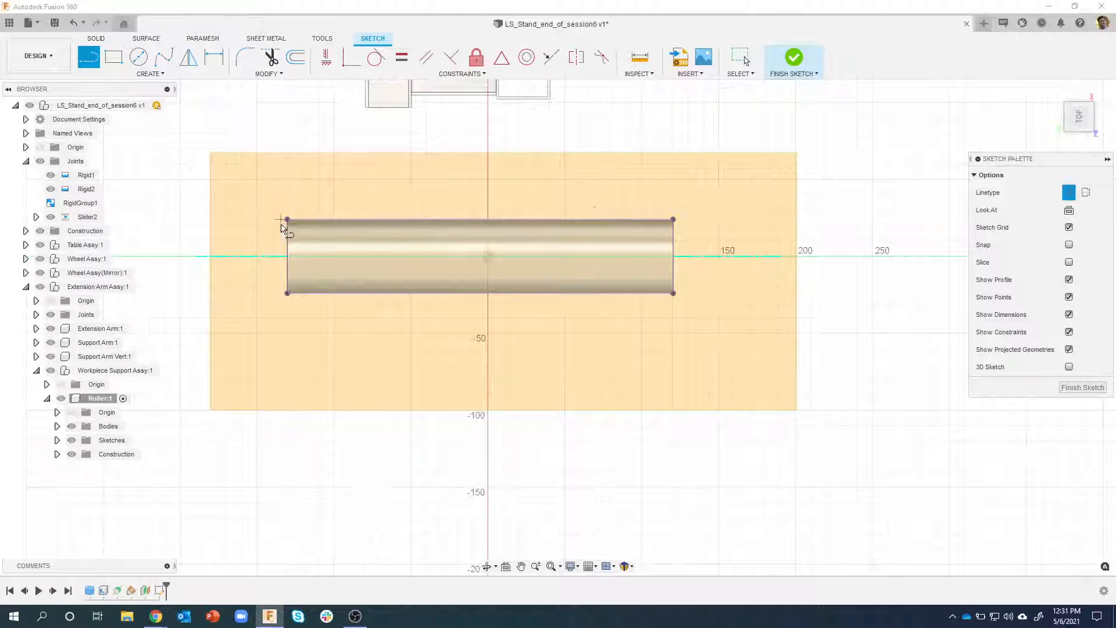
{"action": "left_click", "coordinate": [287, 219]}
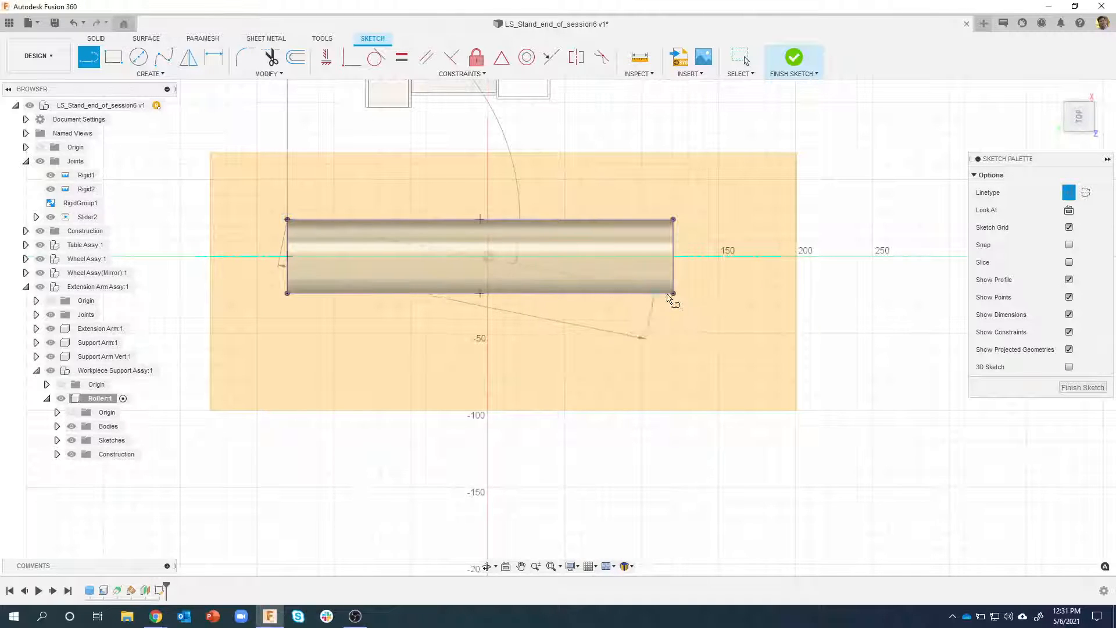
{"action": "left_click", "coordinate": [673, 293]}
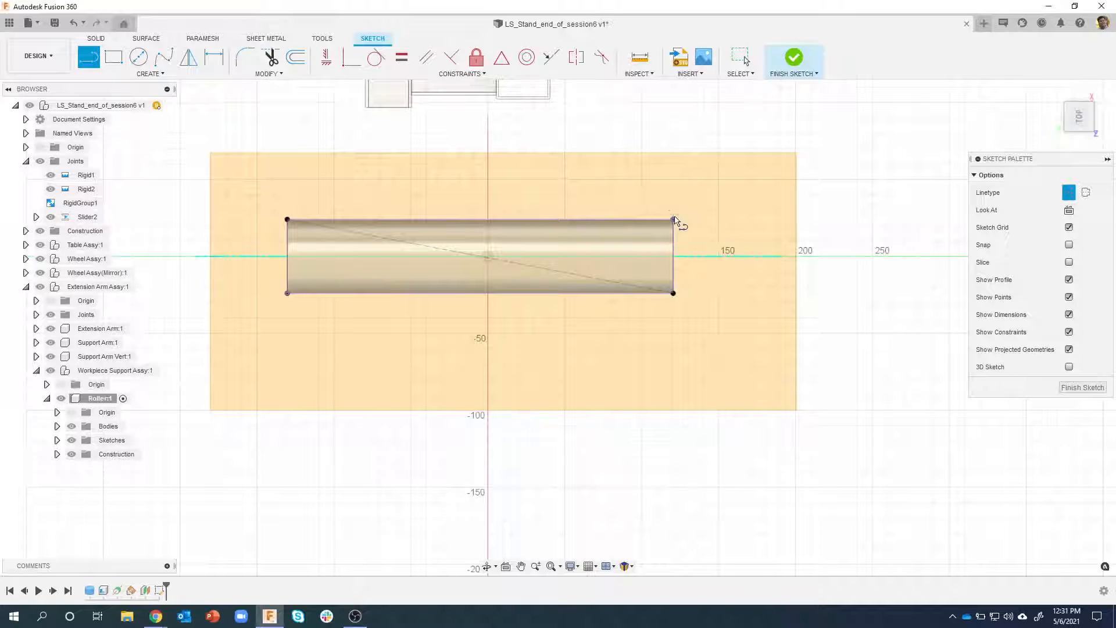
{"action": "left_click", "coordinate": [674, 220]}
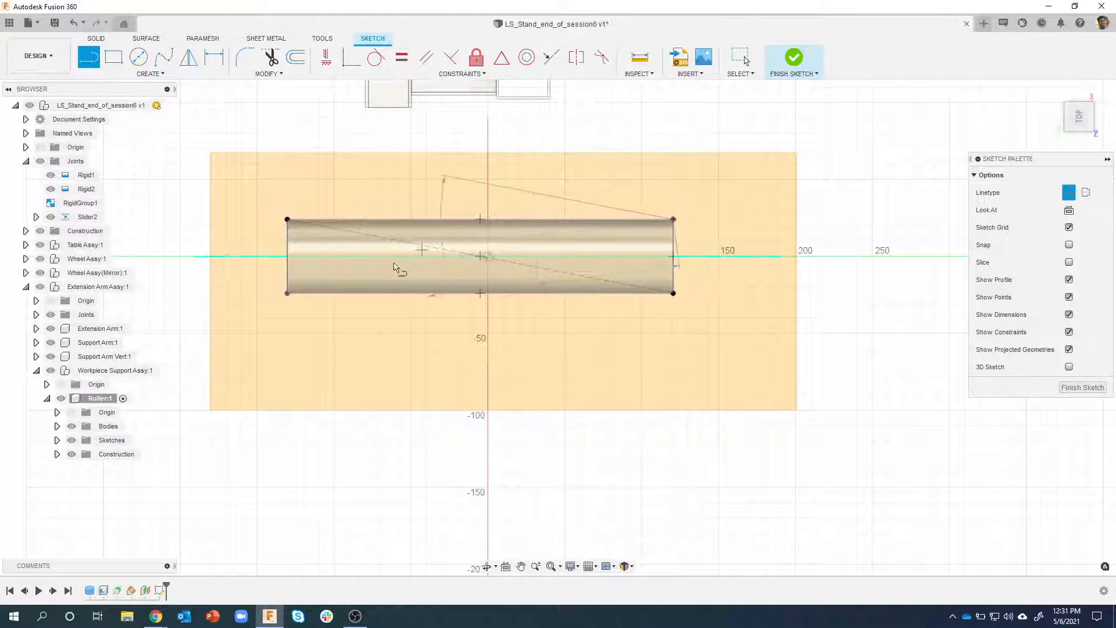
{"action": "double_click", "coordinate": [287, 293]}
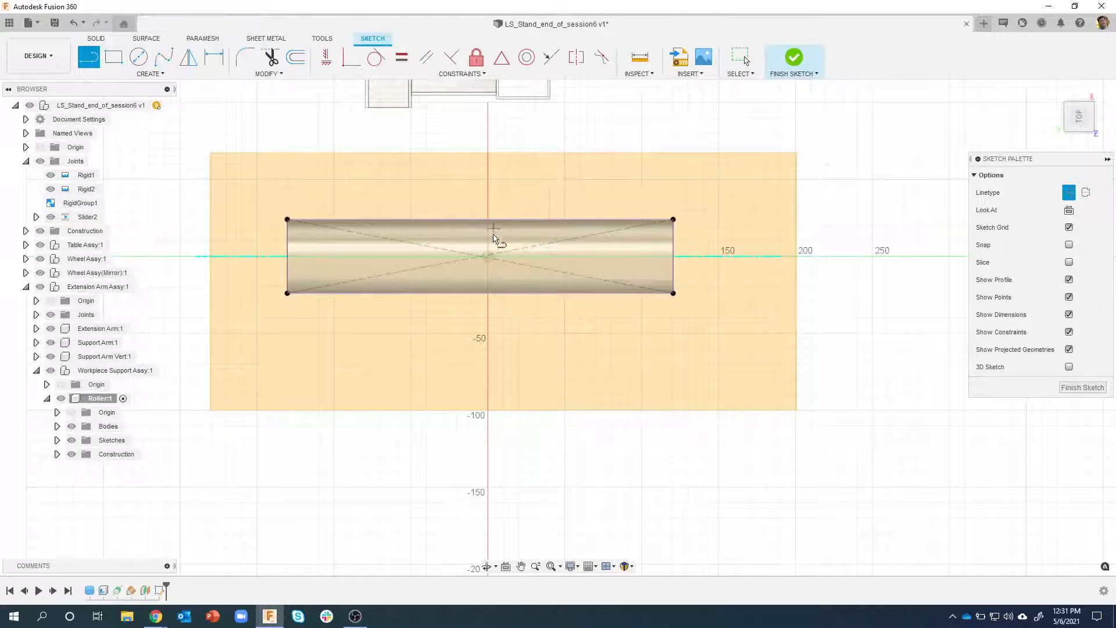
Examine where the two construction diagonals cross compared with the sketch origin
{"action": "scroll", "coordinate": [491, 250], "scroll_direction": "up", "scroll_amount": 4}
{"action": "scroll", "coordinate": [485, 261], "scroll_direction": "up", "scroll_amount": 1}
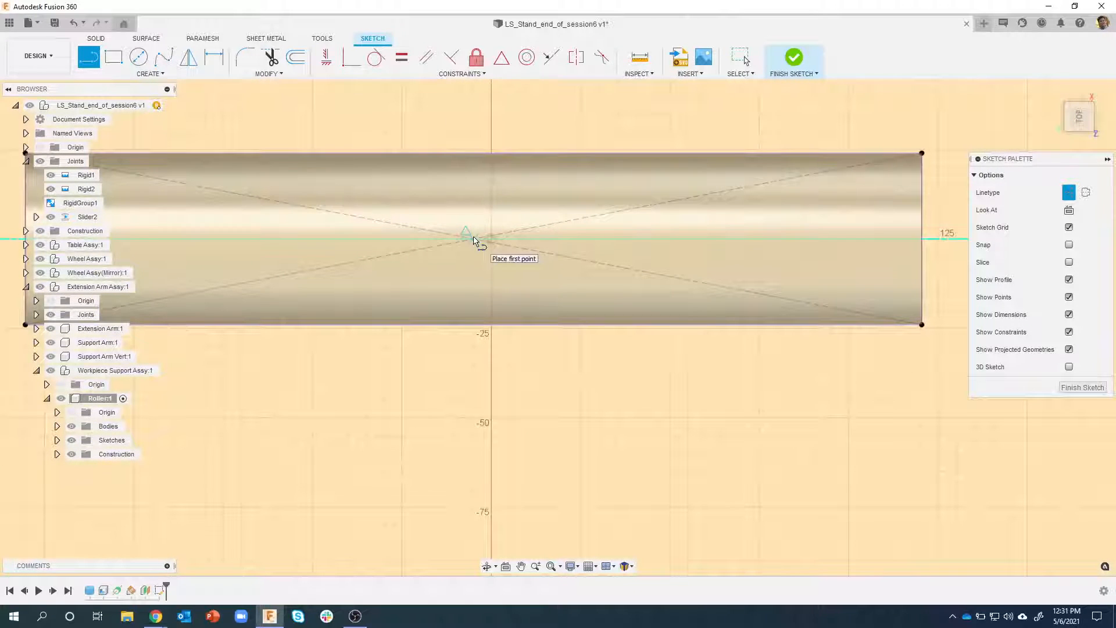
{"action": "scroll", "coordinate": [474, 240], "scroll_direction": "down", "scroll_amount": 3}
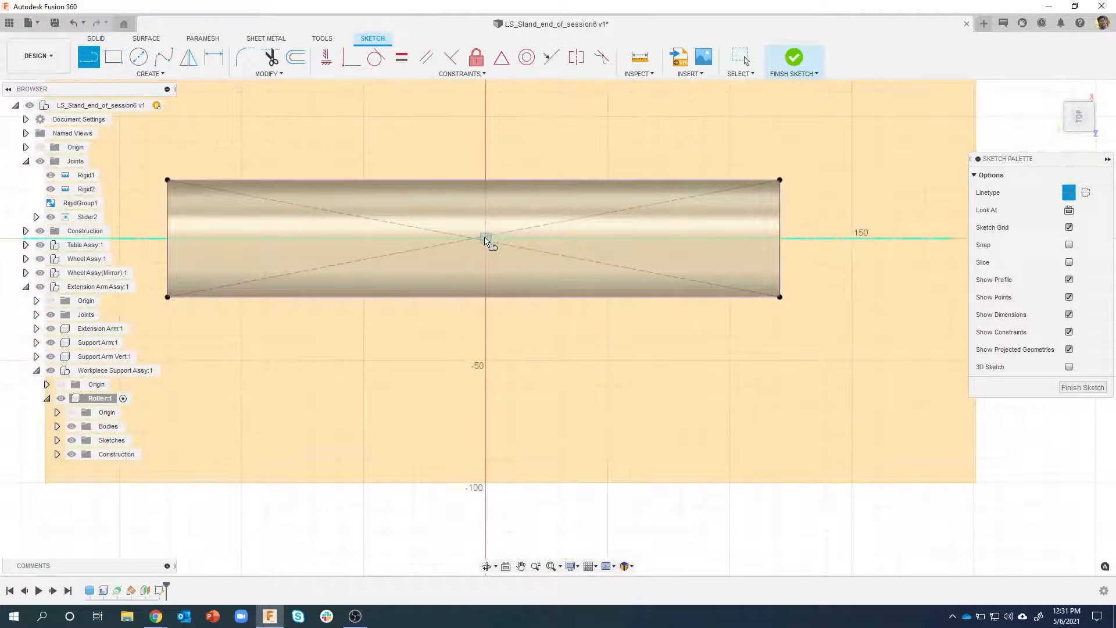
{"action": "scroll", "coordinate": [496, 308], "scroll_direction": "down", "scroll_amount": 2}
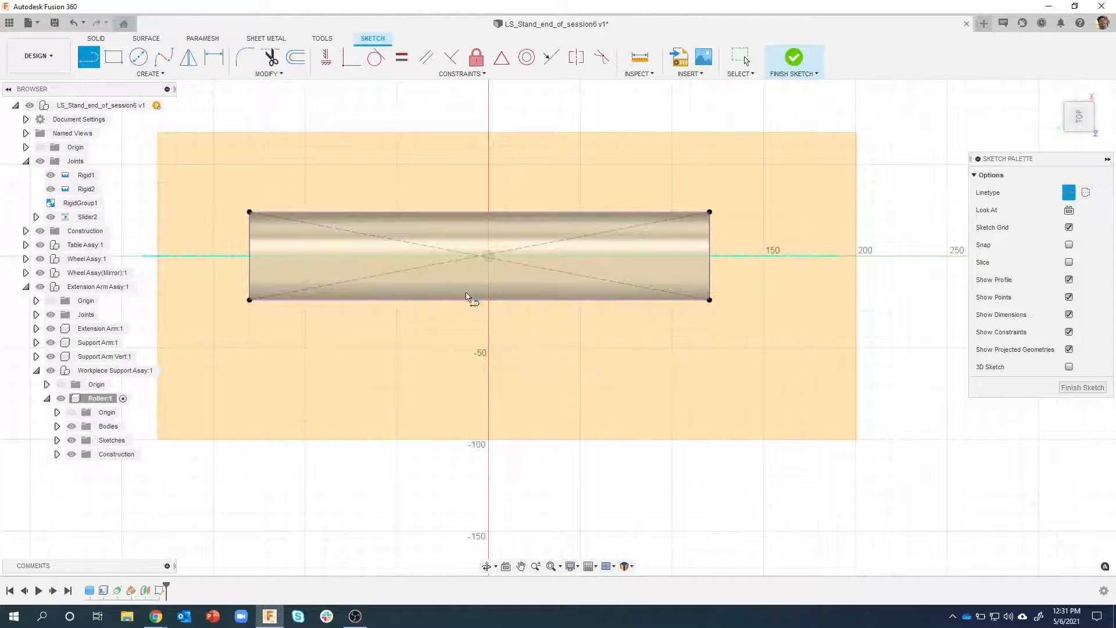
{"action": "scroll", "coordinate": [468, 278], "scroll_direction": "up", "scroll_amount": 4}
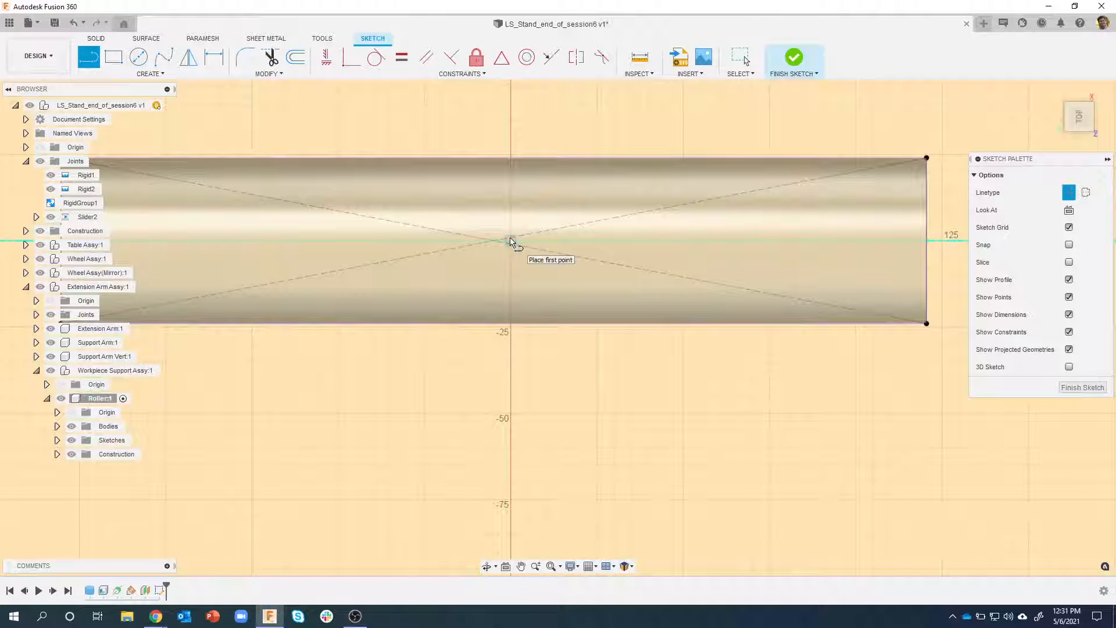
{"action": "left_click", "coordinate": [512, 240]}
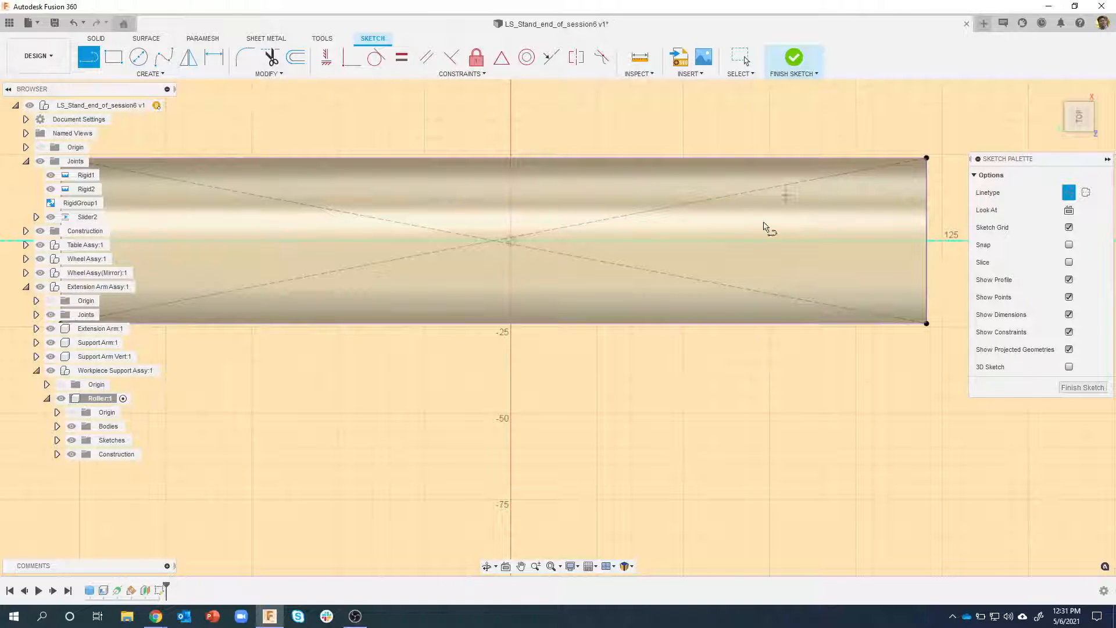
{"action": "scroll", "coordinate": [568, 332], "scroll_direction": "down", "scroll_amount": 2}
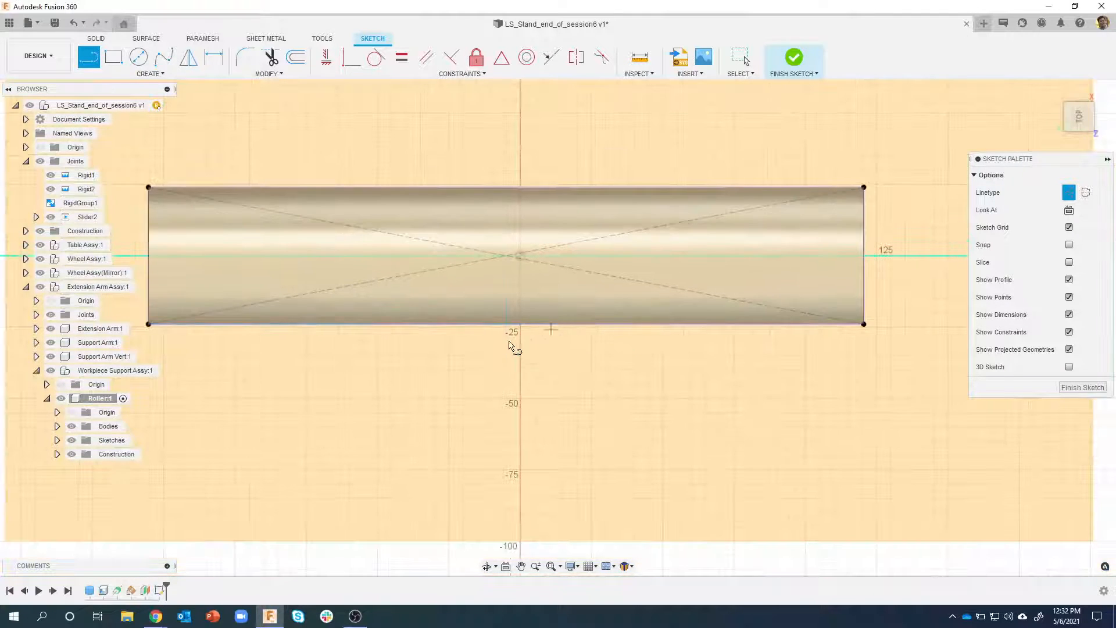
{"action": "scroll", "coordinate": [510, 250], "scroll_direction": "up", "scroll_amount": 4}
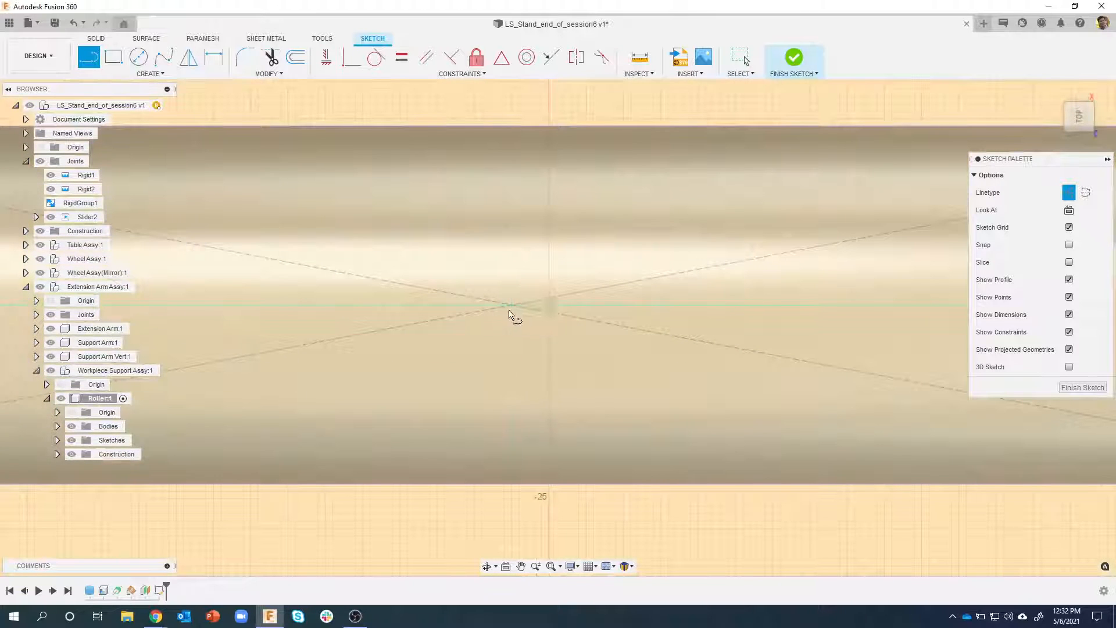
{"action": "scroll", "coordinate": [520, 326], "scroll_direction": "down", "scroll_amount": 4}
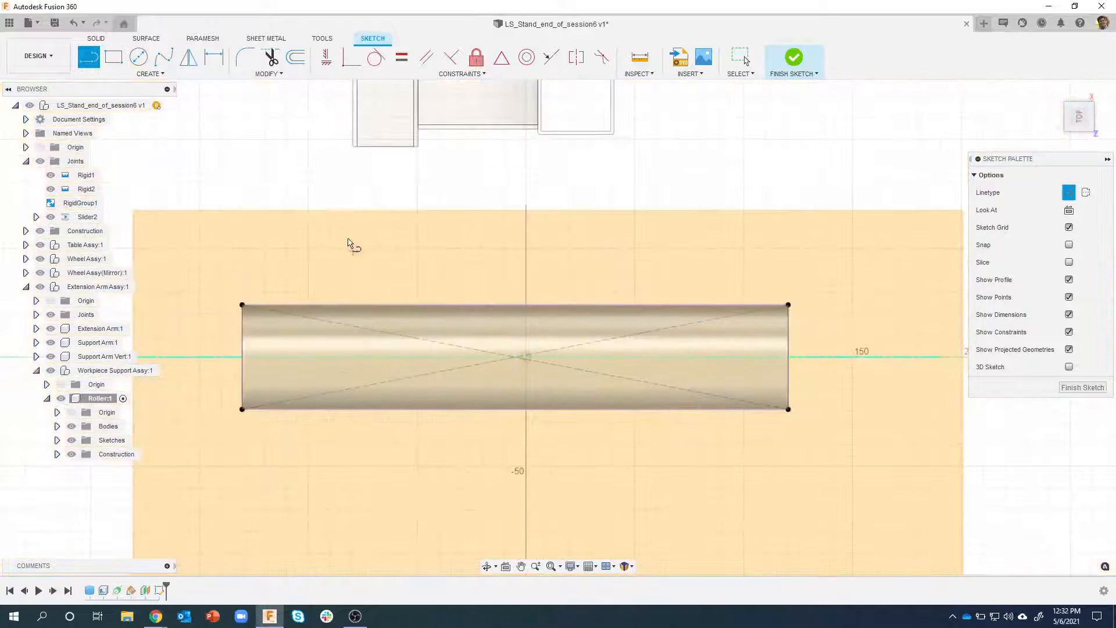
Draw a centre rectangle 30 mm wide and about 20.5 mm high, centred where the two construction diagonals cross
{"action": "key", "text": "r"}
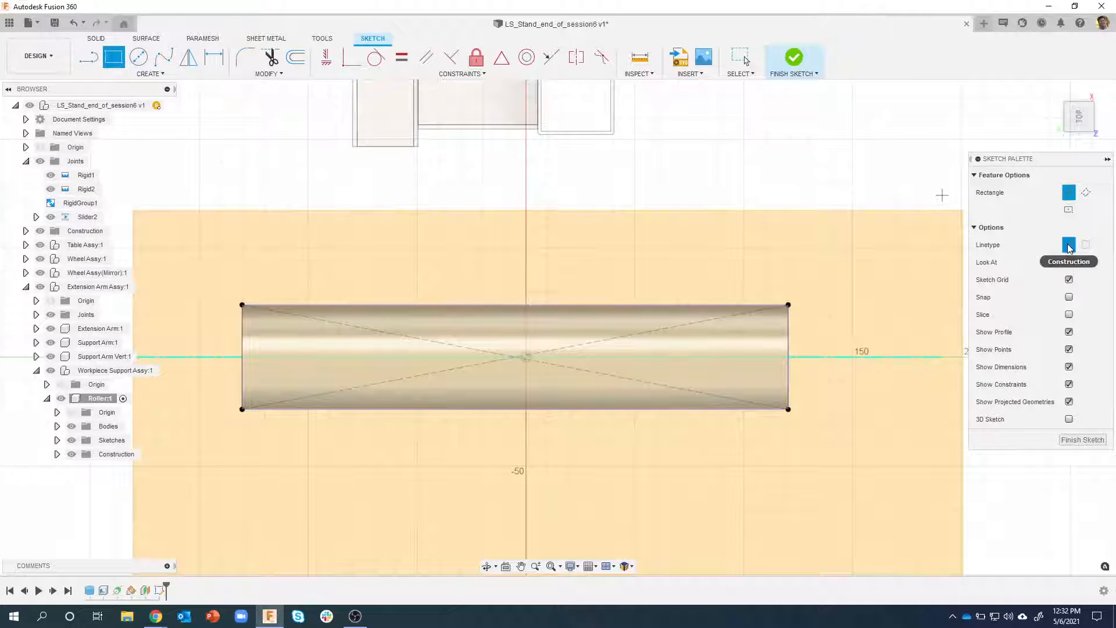
{"action": "left_click", "coordinate": [1069, 211]}
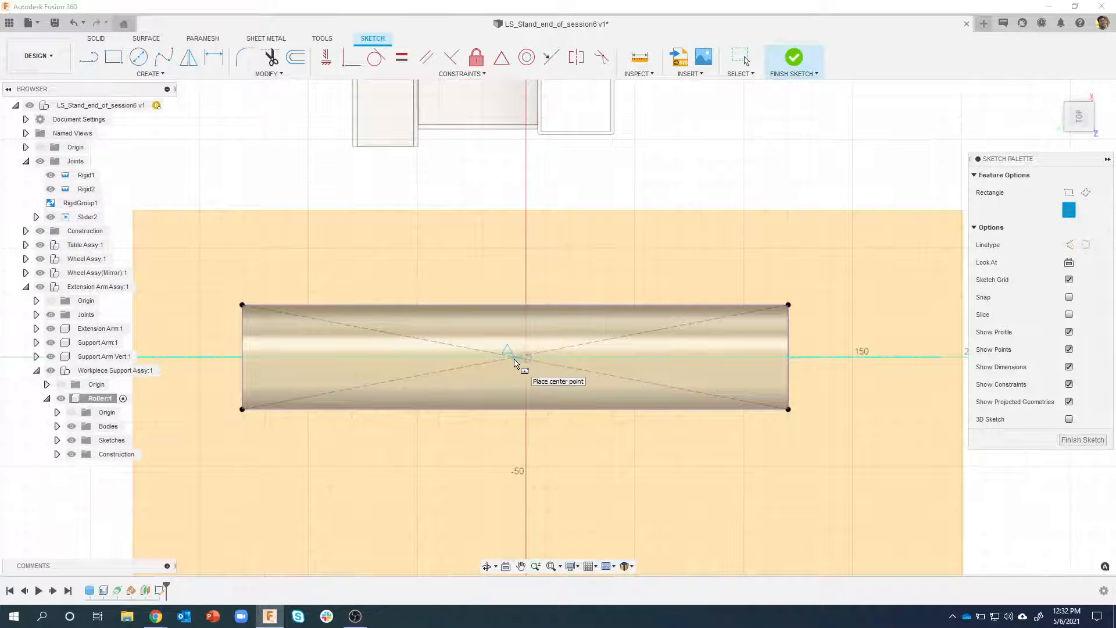
{"action": "scroll", "coordinate": [514, 363], "scroll_direction": "up", "scroll_amount": 3}
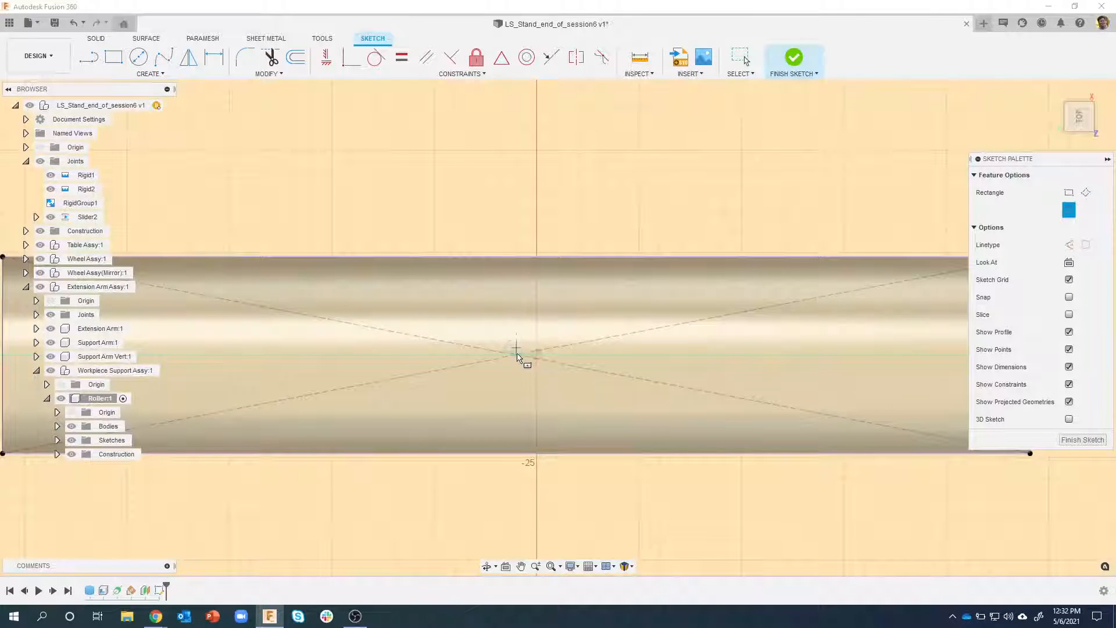
{"action": "left_click", "coordinate": [516, 354]}
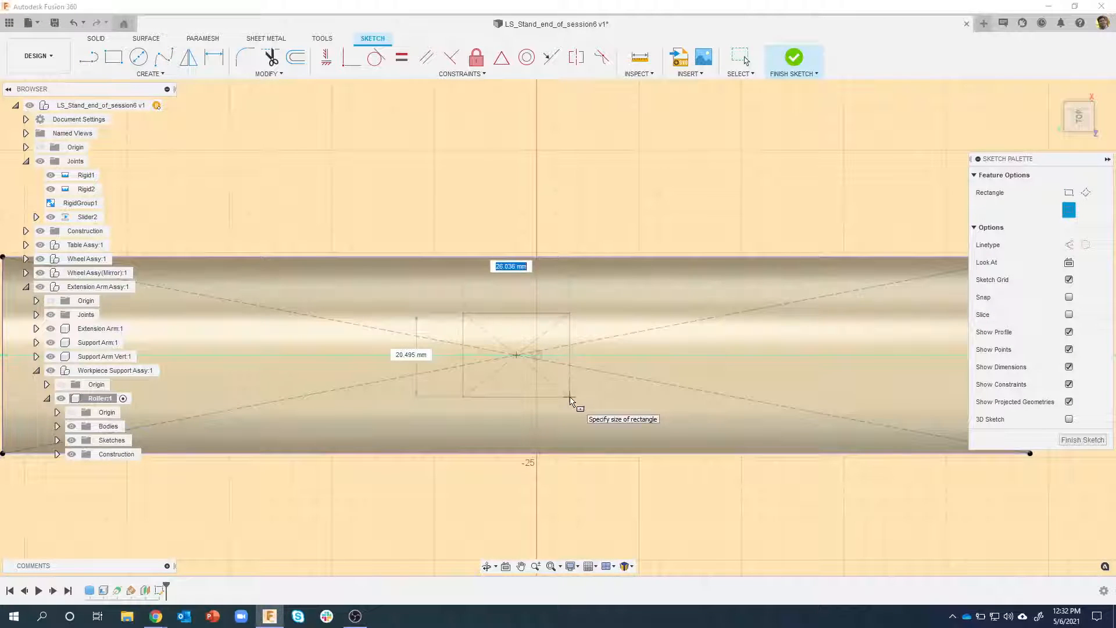
{"action": "type", "text": "30"}
{"action": "key", "text": "Tab"}
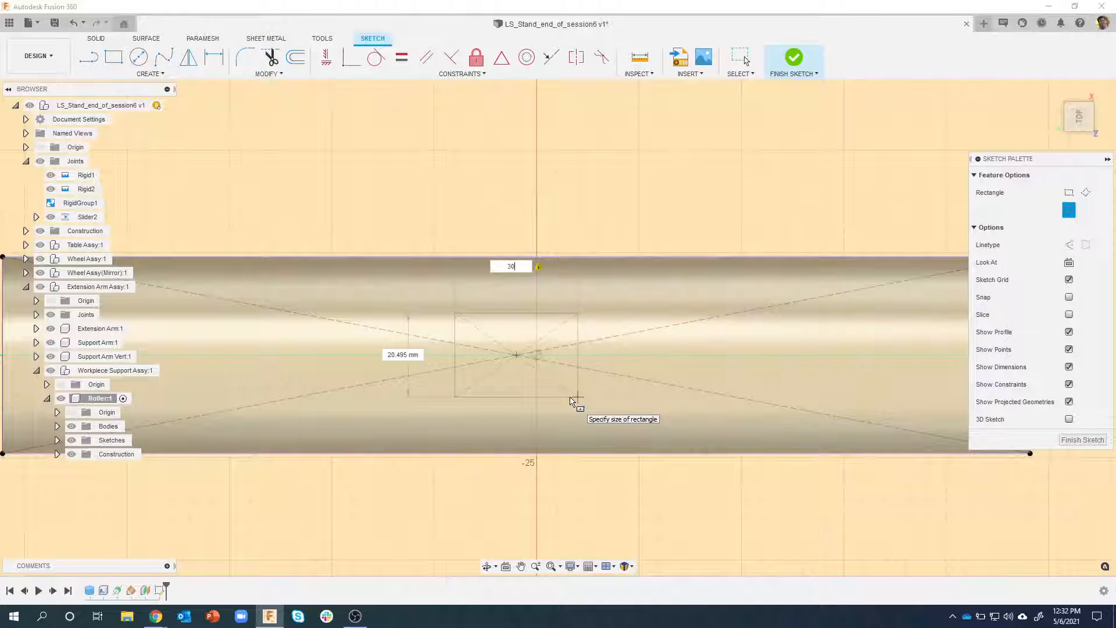
{"action": "left_click", "coordinate": [570, 398]}
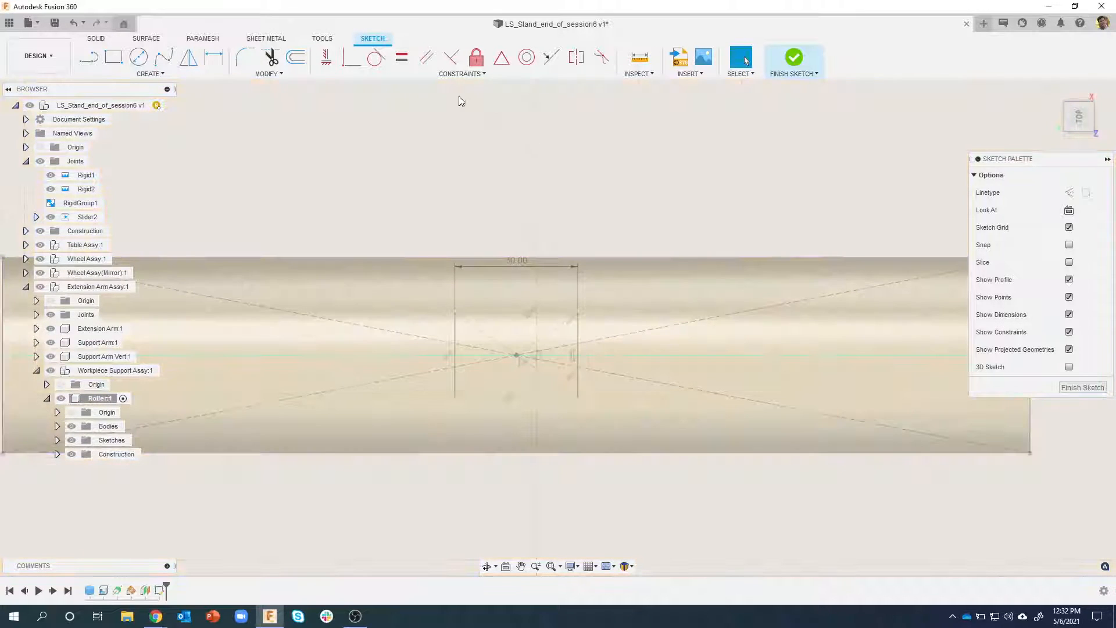
Apply an Equal constraint to two adjacent sides of the rectangle to make it square, and finish the sketch
{"action": "left_click", "coordinate": [407, 60]}
{"action": "left_click", "coordinate": [487, 313]}
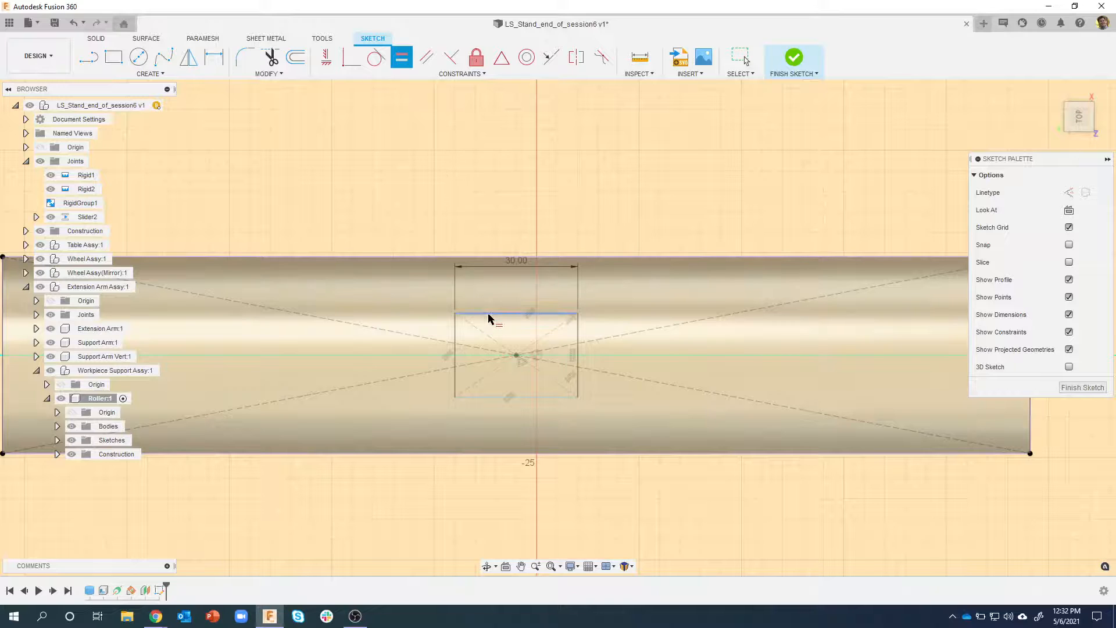
{"action": "left_click", "coordinate": [455, 334]}
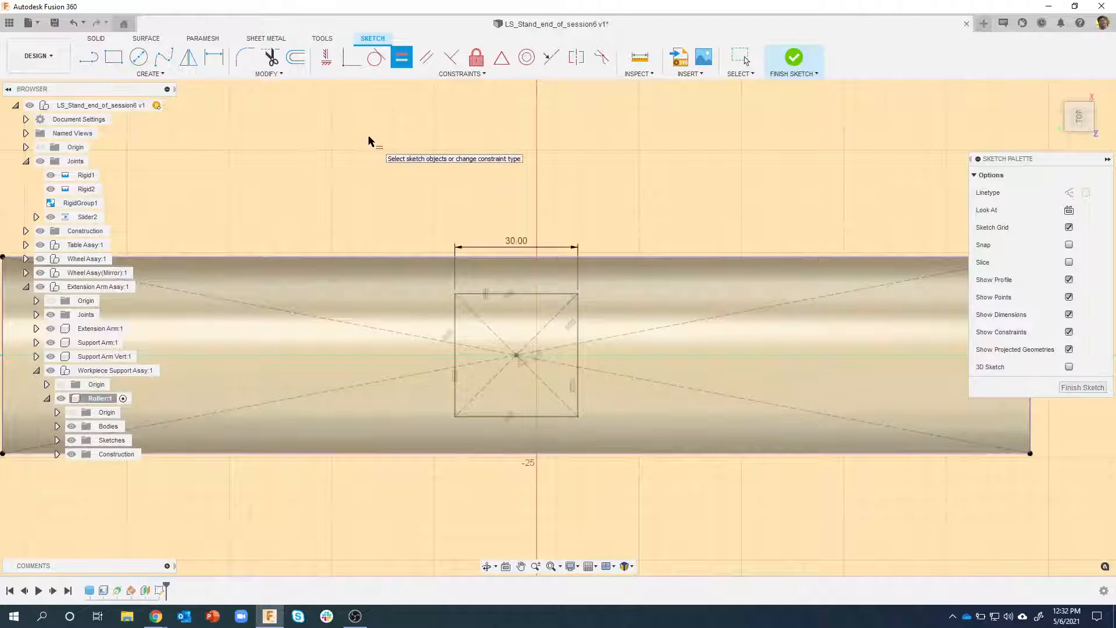
{"action": "scroll", "coordinate": [368, 142], "scroll_direction": "down", "scroll_amount": 3}
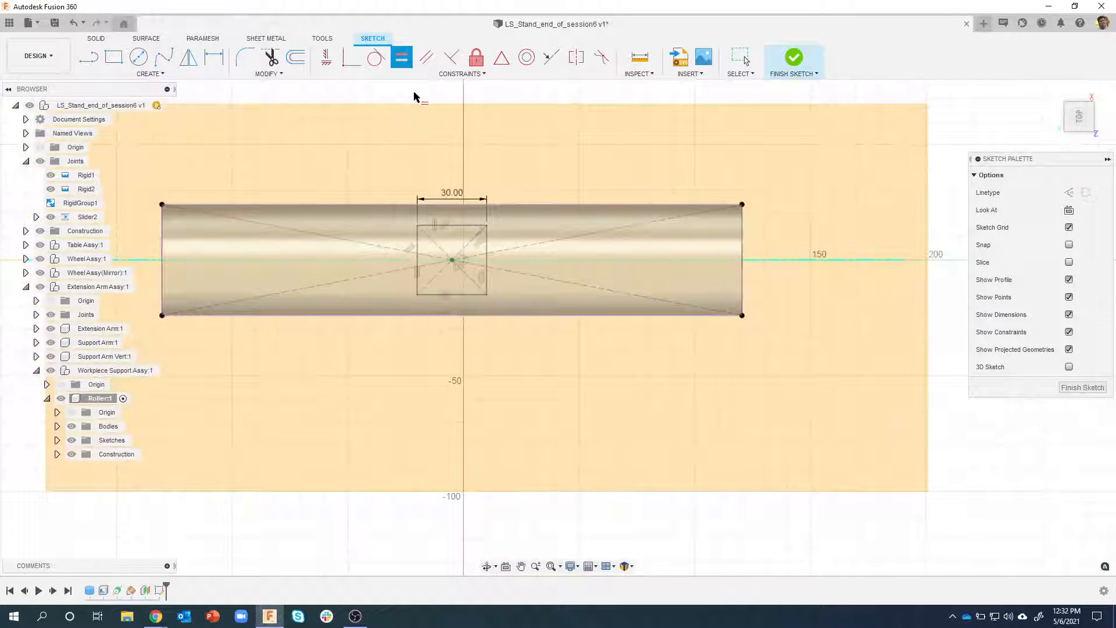
{"action": "key", "text": "Escape"}
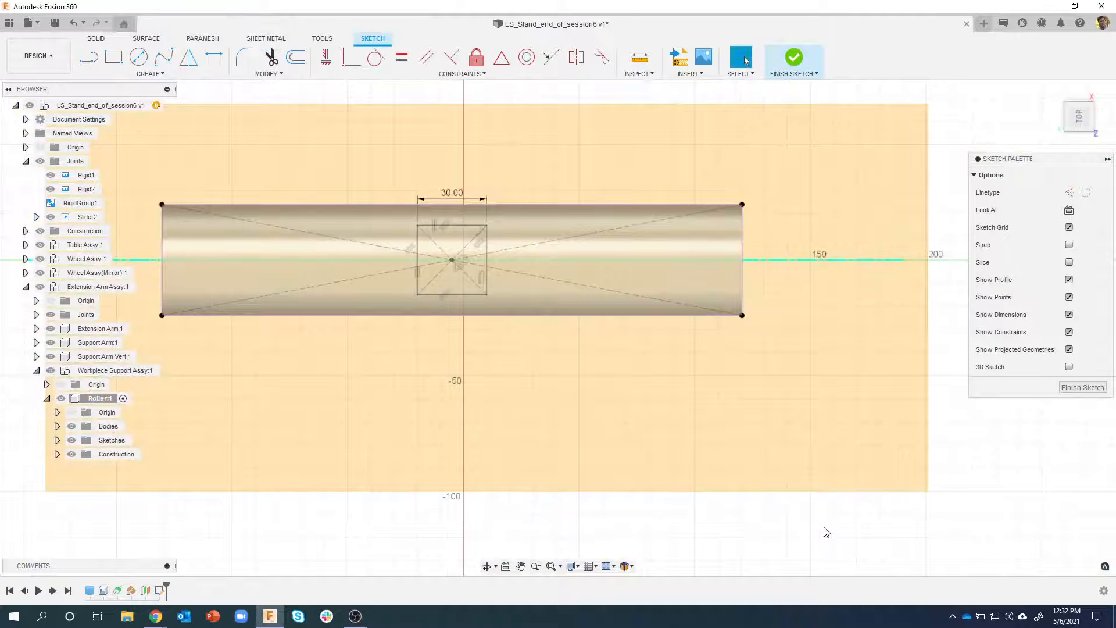
{"action": "left_click", "coordinate": [1065, 391]}
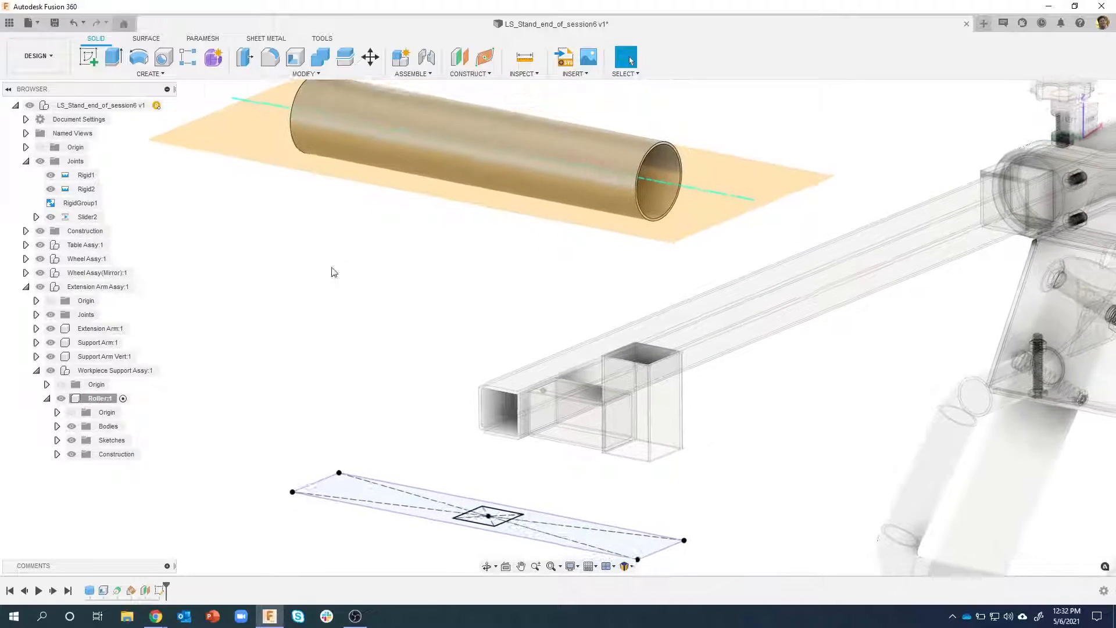
Hide the Roller component's construction geometry
{"action": "left_click", "coordinate": [72, 454]}
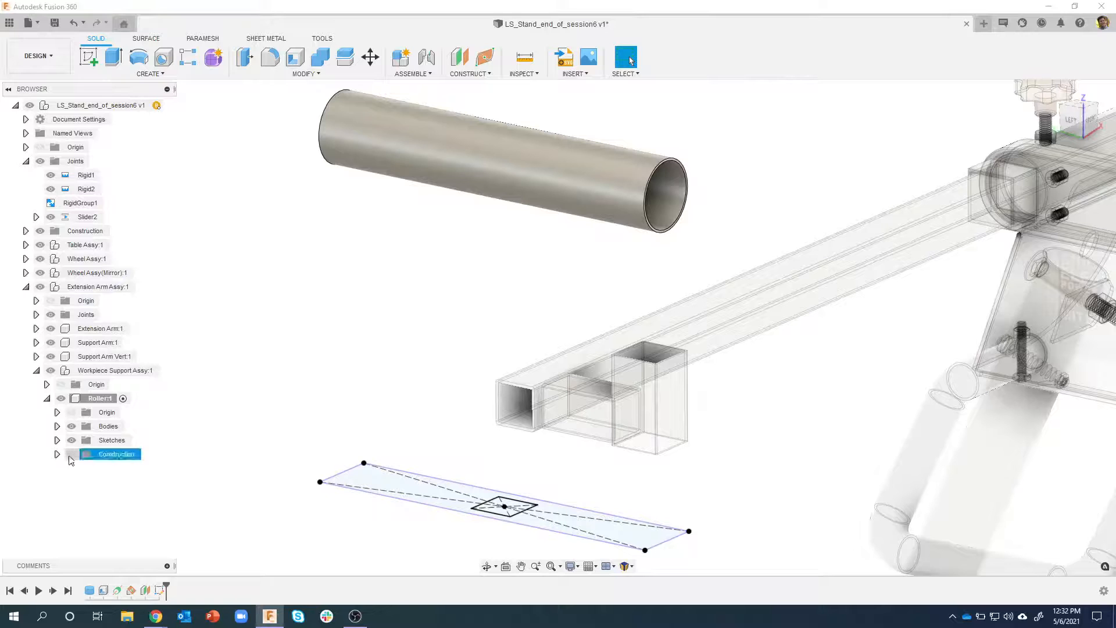
{"action": "left_click", "coordinate": [71, 453]}
{"action": "left_click", "coordinate": [94, 457]}
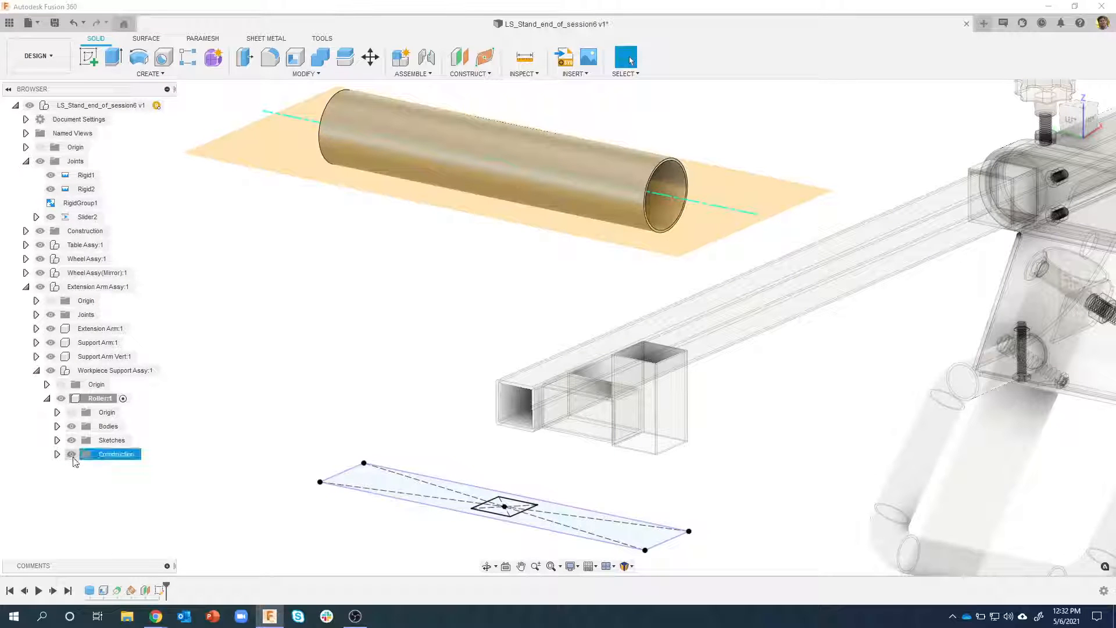
{"action": "left_click", "coordinate": [71, 454]}
Set up an extrusion of the small square profile up to the roller's outer face with the To Object extent
{"action": "scroll", "coordinate": [505, 471], "scroll_direction": "up", "scroll_amount": 8}
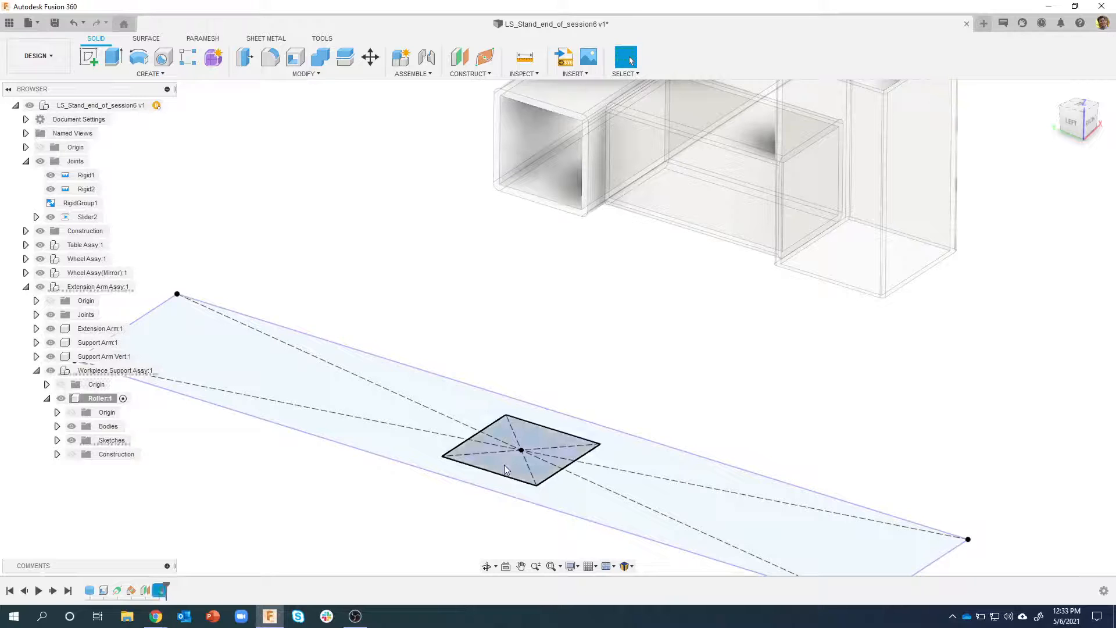
{"action": "right_click", "coordinate": [504, 470]}
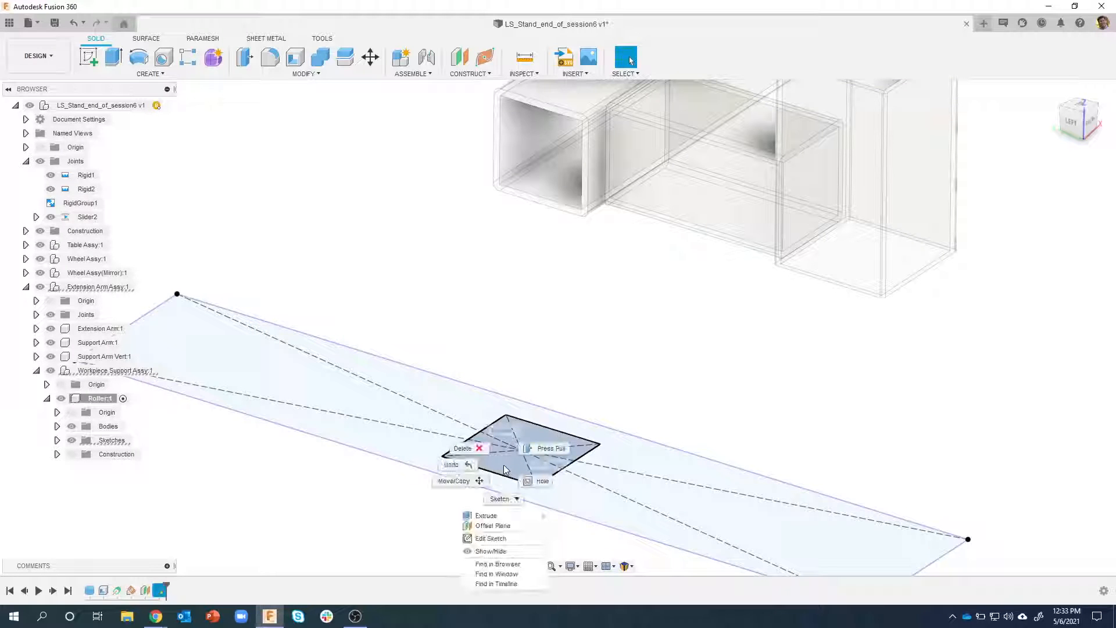
{"action": "left_click", "coordinate": [490, 516]}
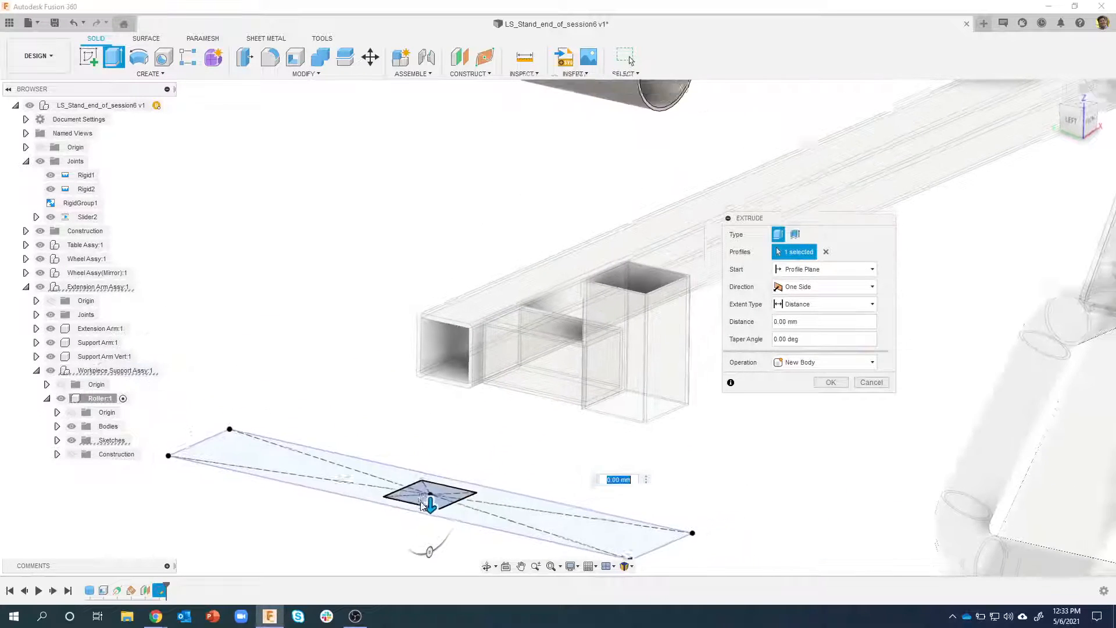
{"action": "left_click_drag", "start_coordinate": [423, 503], "coordinate": [419, 293]}
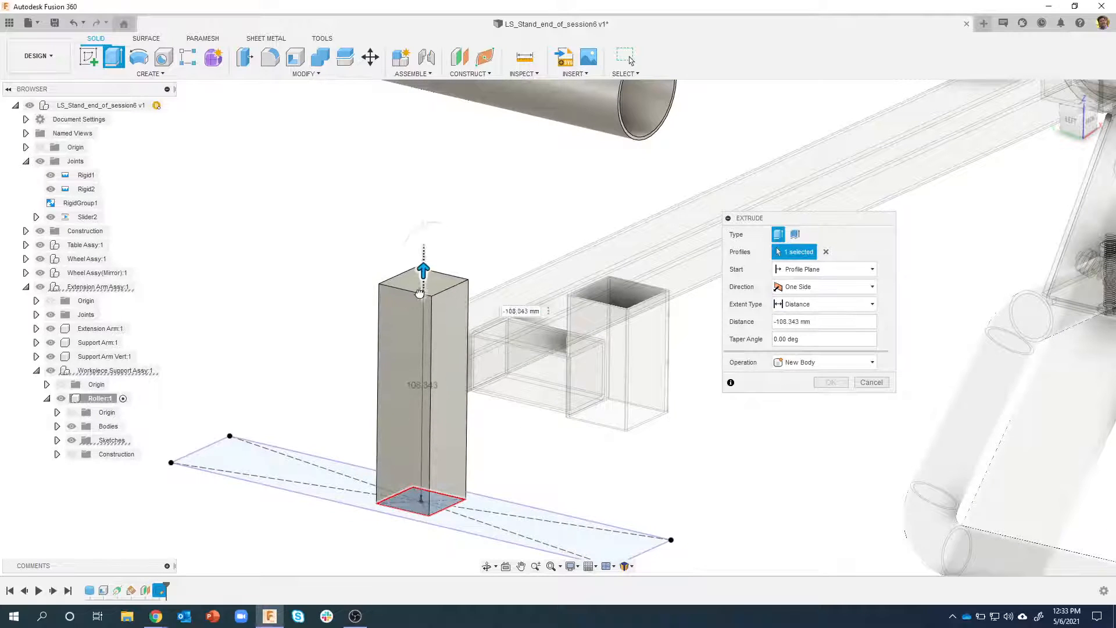
{"action": "middle_click_drag", "start_coordinate": [332, 278], "coordinate": [319, 267], "text": "shift"}
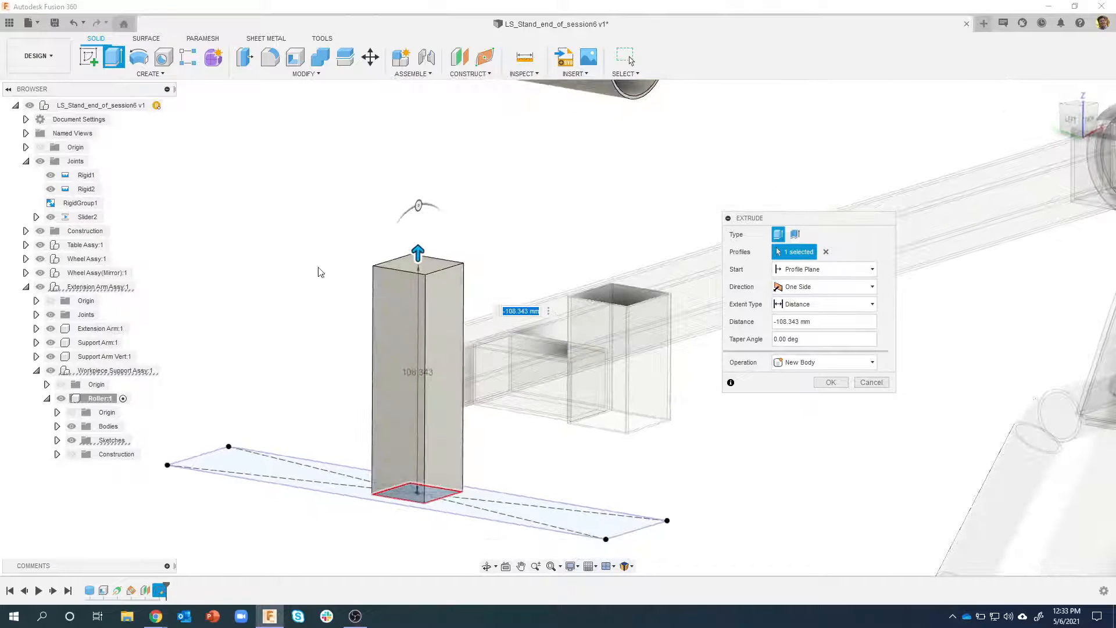
{"action": "middle_click_drag", "start_coordinate": [326, 184], "coordinate": [558, 220], "text": "shift"}
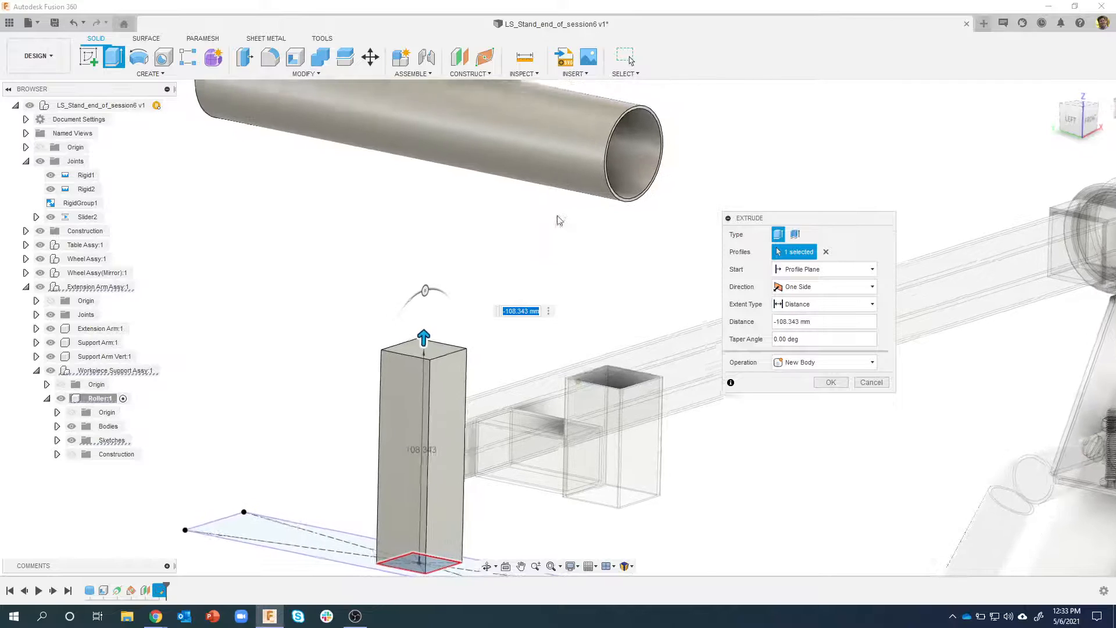
{"action": "left_click", "coordinate": [828, 303]}
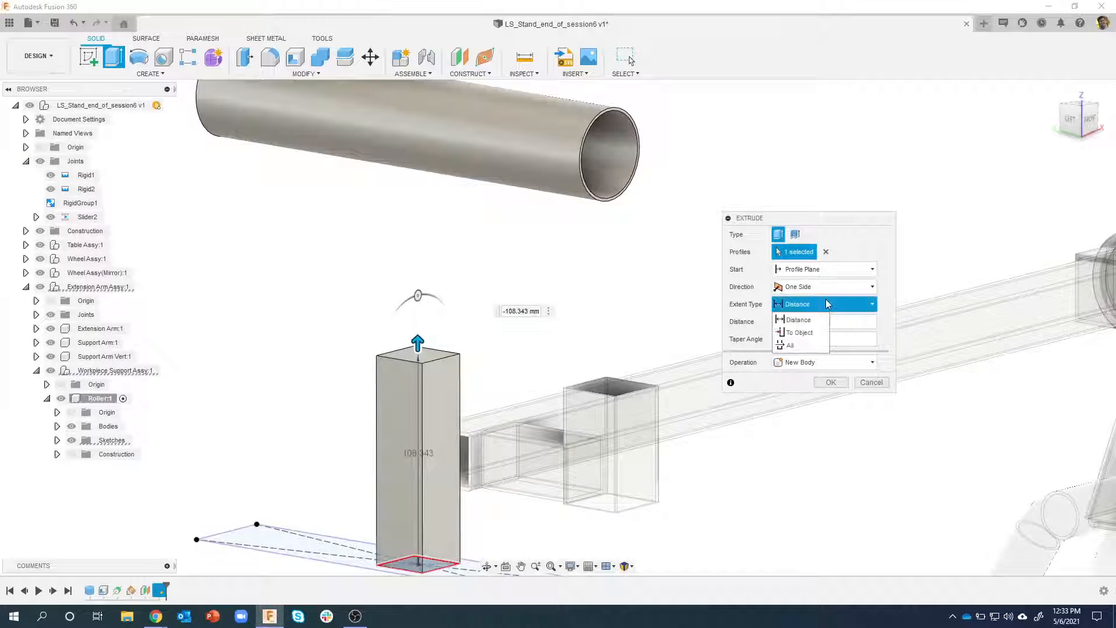
{"action": "left_click", "coordinate": [808, 333]}
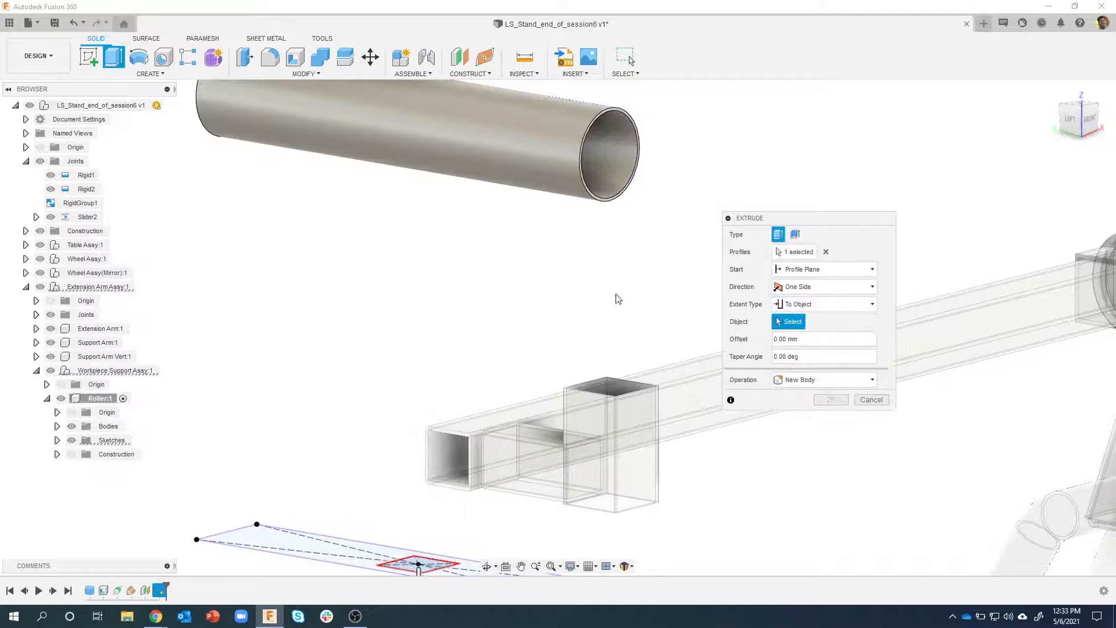
{"action": "left_click", "coordinate": [548, 154]}
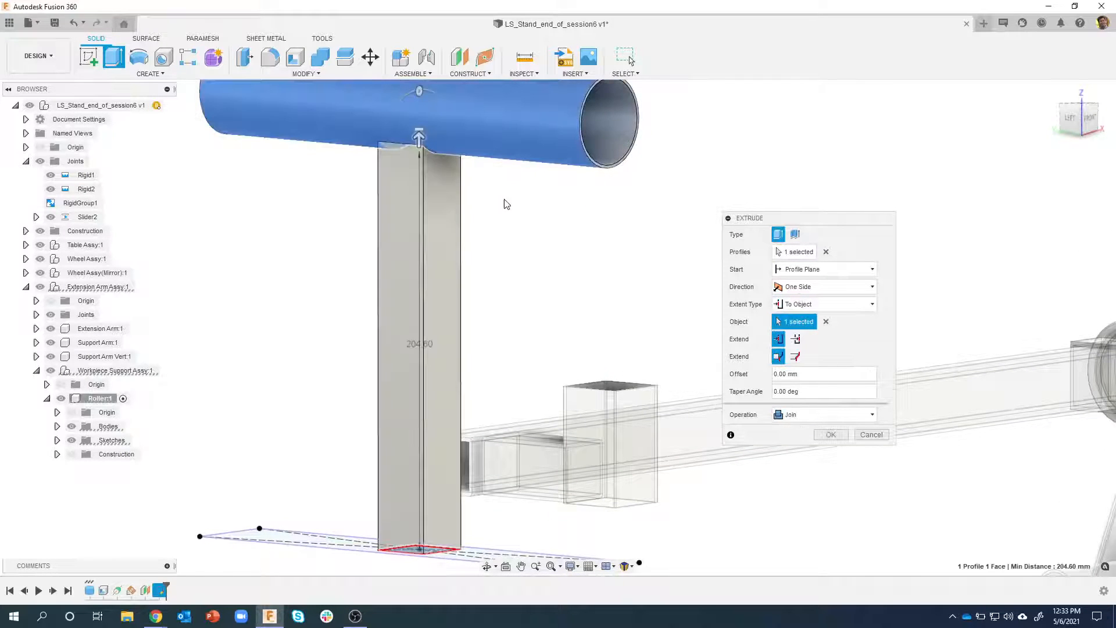
{"action": "middle_click_drag", "start_coordinate": [517, 223], "coordinate": [392, 505], "text": "shift"}
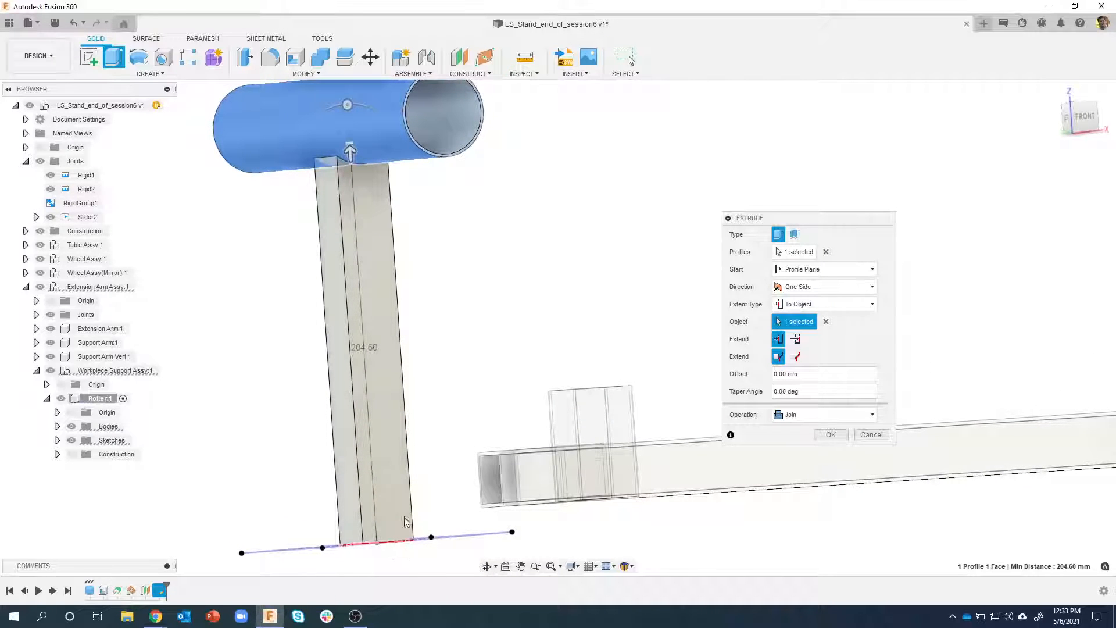
{"action": "middle_click_drag", "start_coordinate": [385, 169], "coordinate": [367, 185], "text": "shift"}
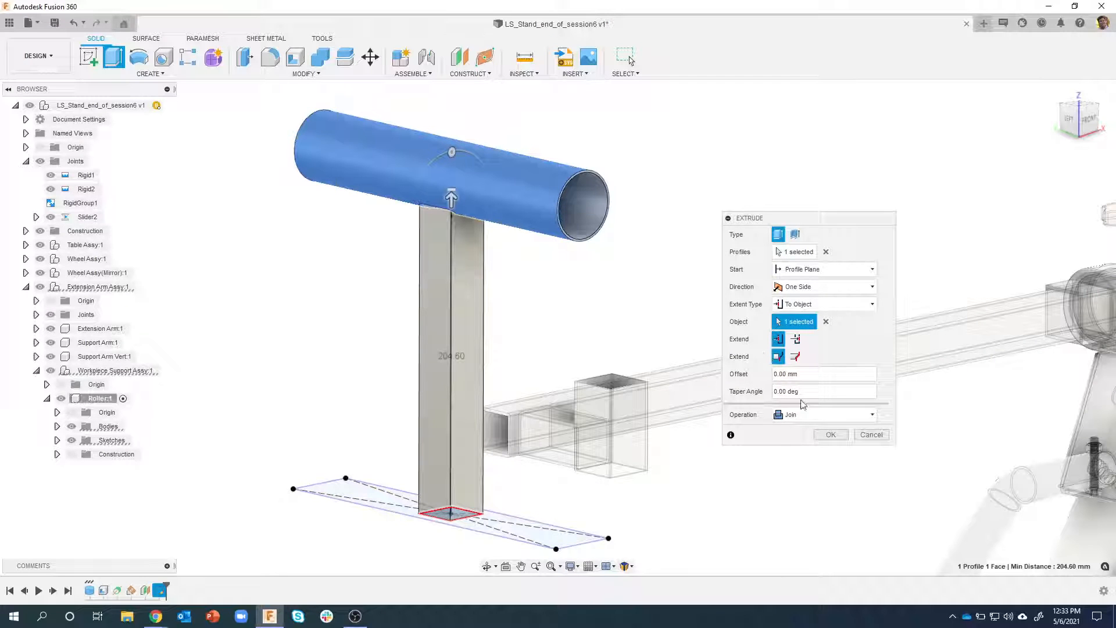
Set the extrusion's operation to New Component and complete it
{"action": "left_click", "coordinate": [792, 416]}
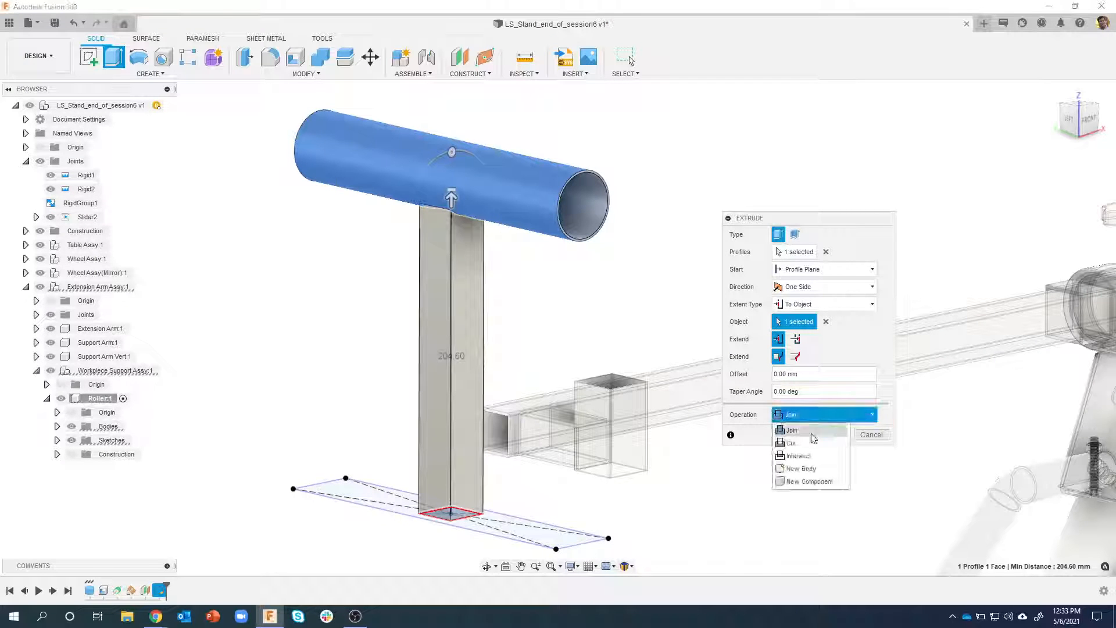
{"action": "left_click", "coordinate": [810, 481]}
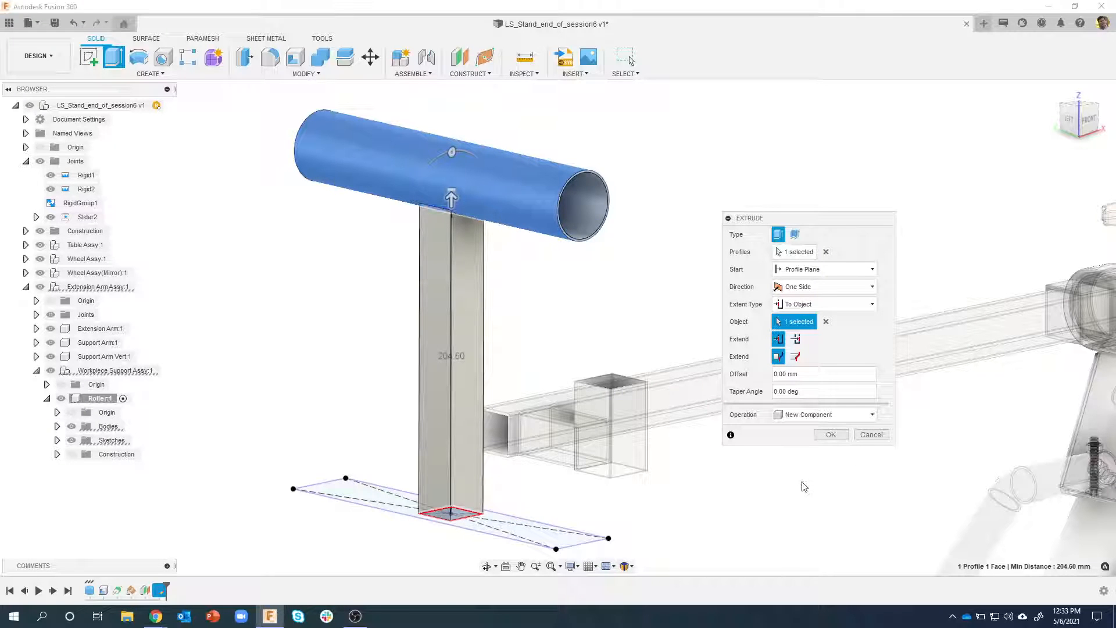
{"action": "left_click", "coordinate": [830, 436]}
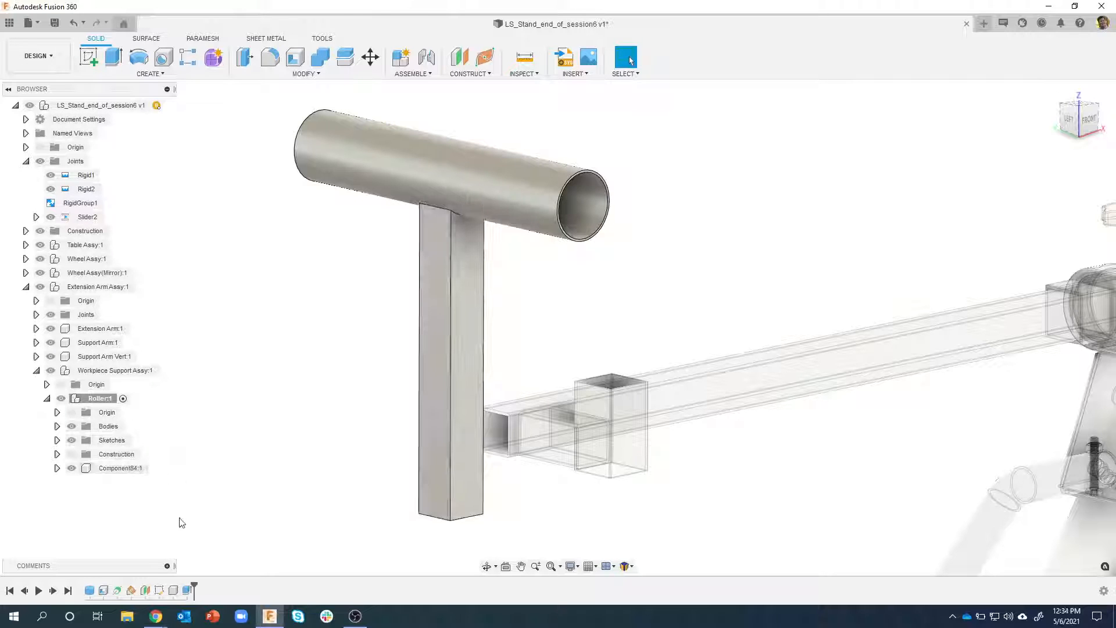
Rename the new extruded component to Roller_Upright and activate it
{"action": "right_click", "coordinate": [119, 472]}
{"action": "double_click", "coordinate": [117, 471]}
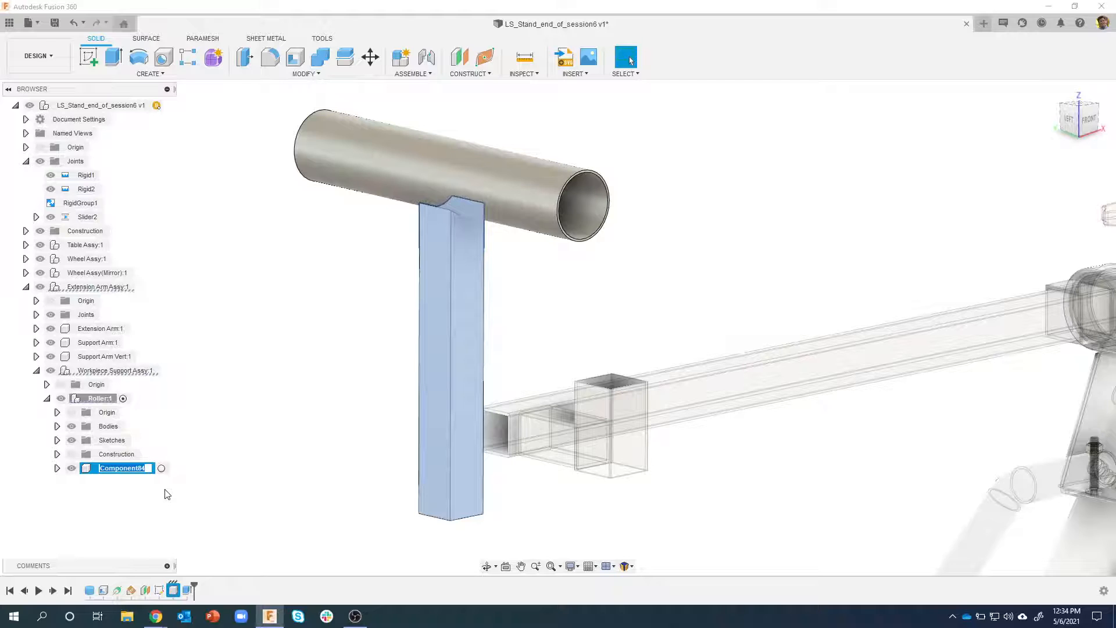
{"action": "type", "text": "Roller_Upright"}
{"action": "key", "text": "Return"}
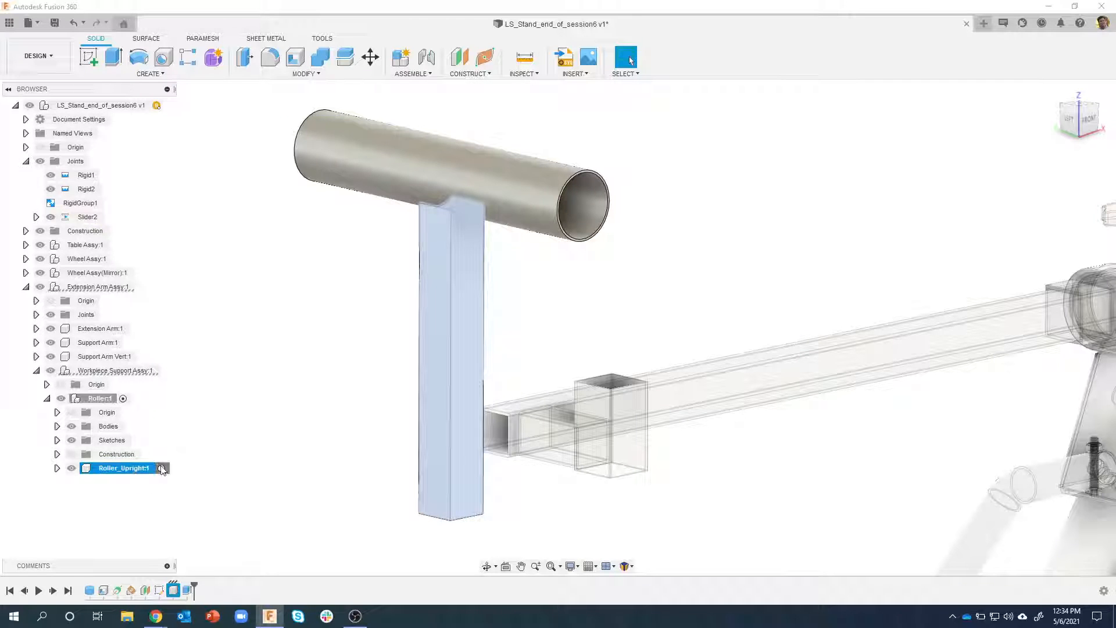
{"action": "left_click", "coordinate": [161, 468]}
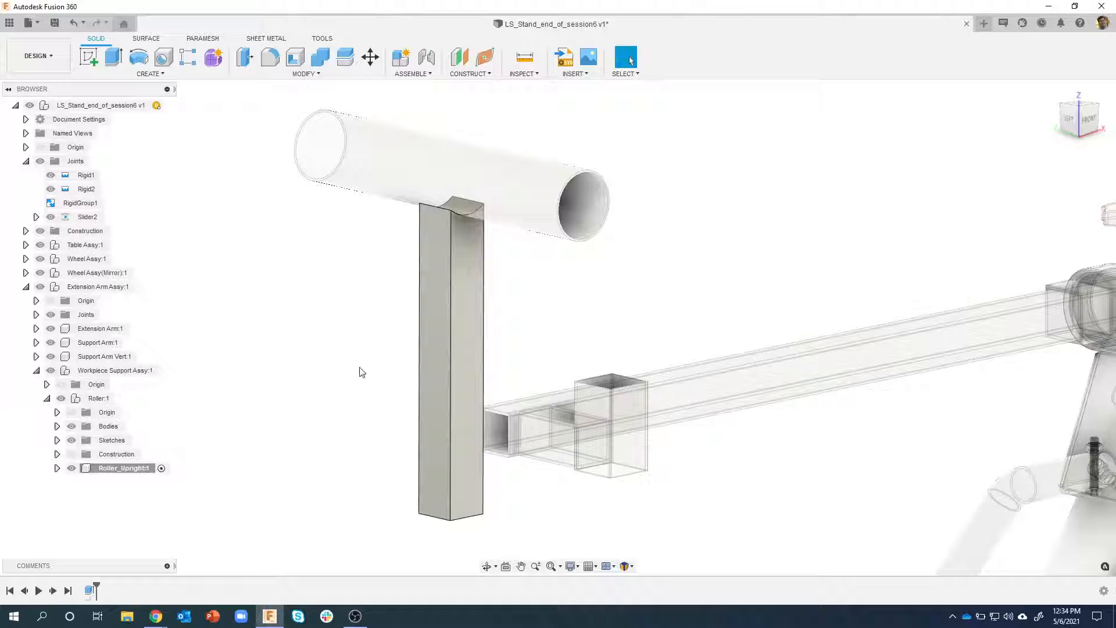
Fillet the four long vertical edges of the Roller_Upright with a 2 mm radius
{"action": "right_click", "coordinate": [454, 270]}
{"action": "left_click", "coordinate": [444, 331]}
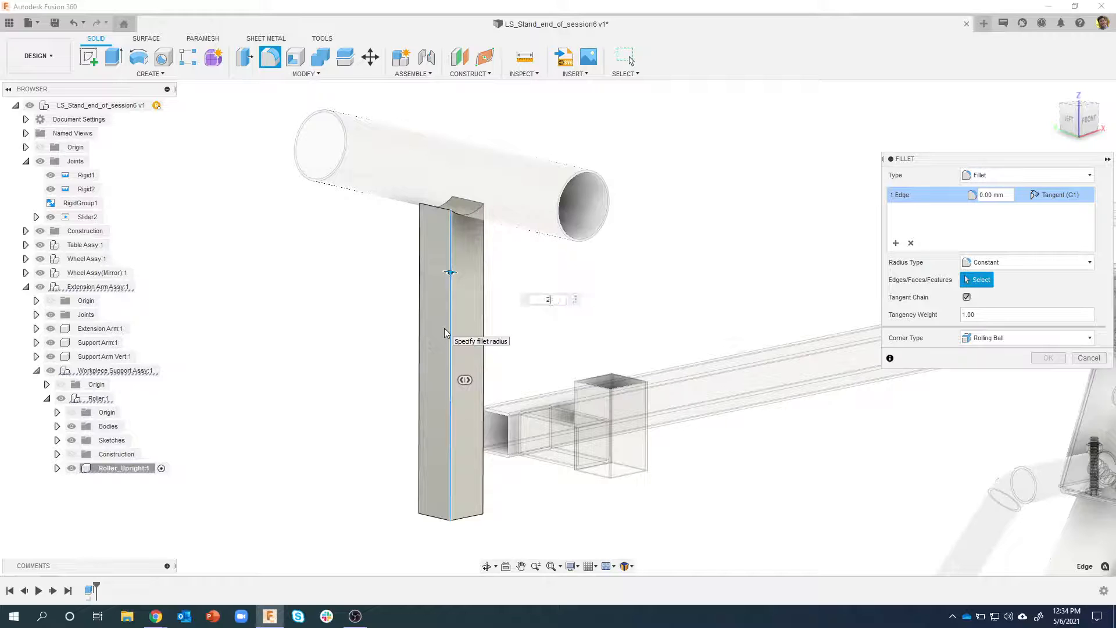
{"action": "type", "text": "2"}
{"action": "left_click", "coordinate": [483, 271]}
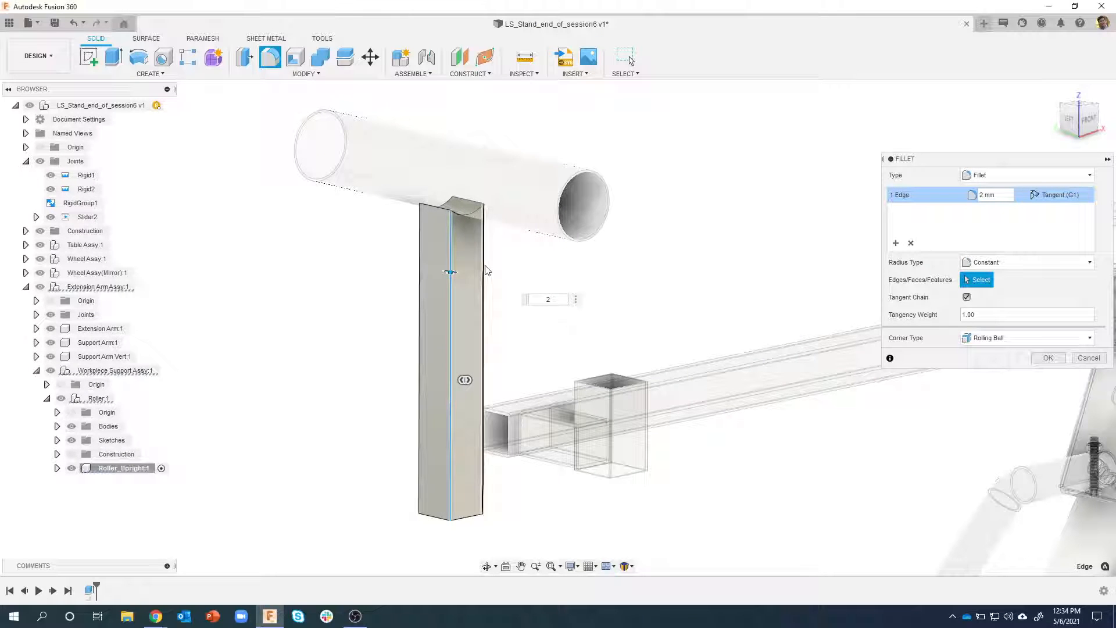
{"action": "left_click", "coordinate": [455, 251]}
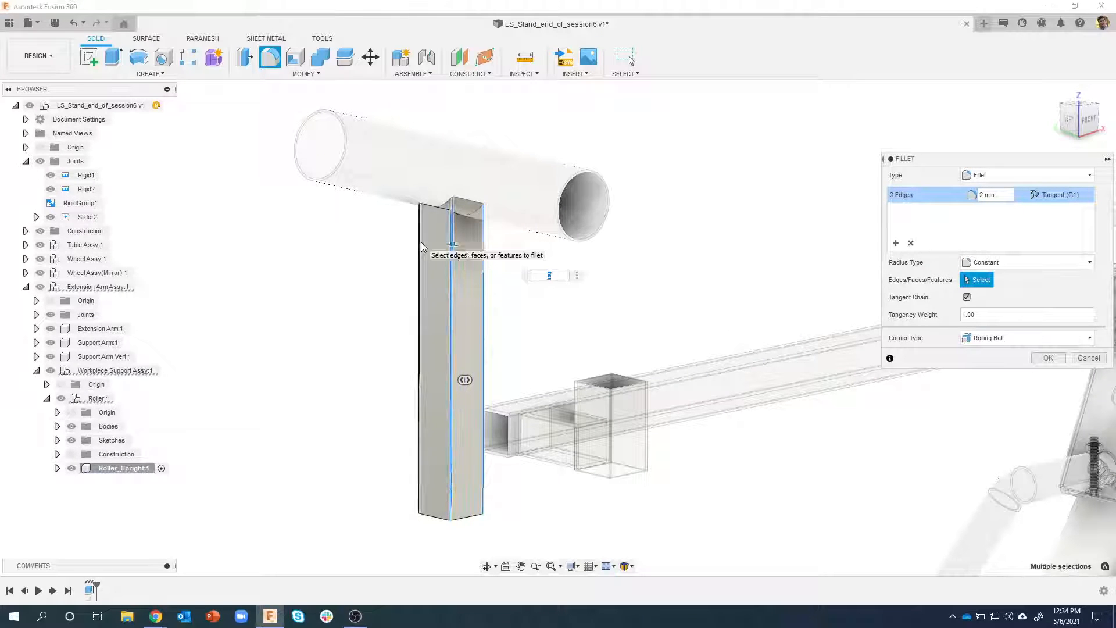
{"action": "left_click", "coordinate": [420, 250]}
{"action": "middle_click_drag", "start_coordinate": [523, 291], "coordinate": [581, 372], "text": "shift"}
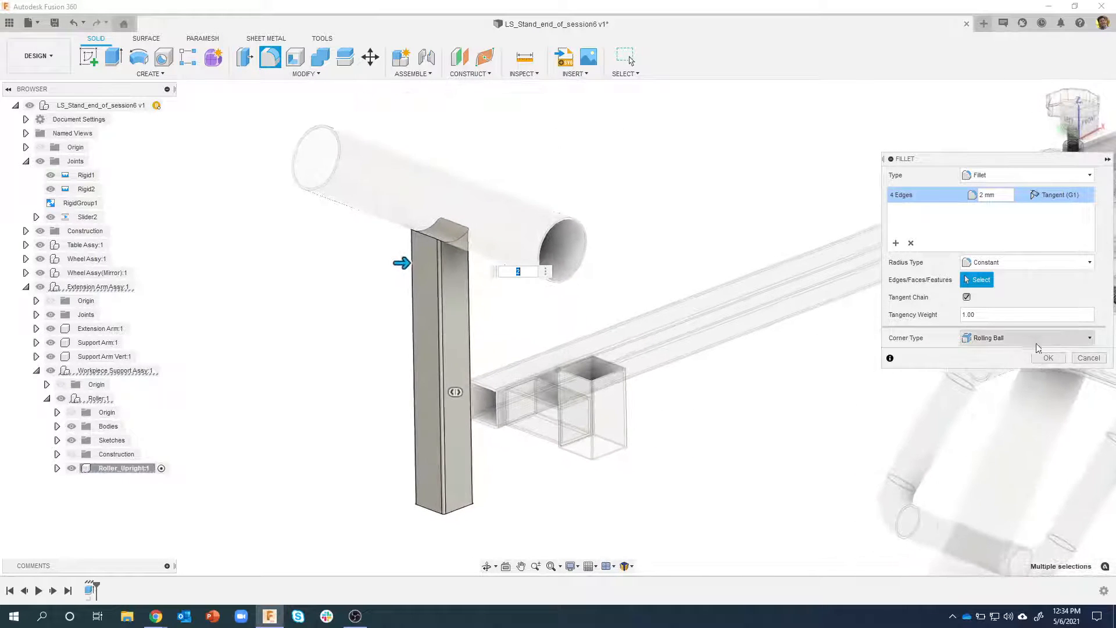
{"action": "left_click", "coordinate": [1048, 357]}
Shell the Roller_Upright with a 1.5 mm inside thickness, removing its bottom face and its curved top face
{"action": "middle_click_drag", "start_coordinate": [607, 450], "coordinate": [429, 369], "text": "shift"}
{"action": "left_click", "coordinate": [427, 347]}
{"action": "right_click", "coordinate": [427, 347]}
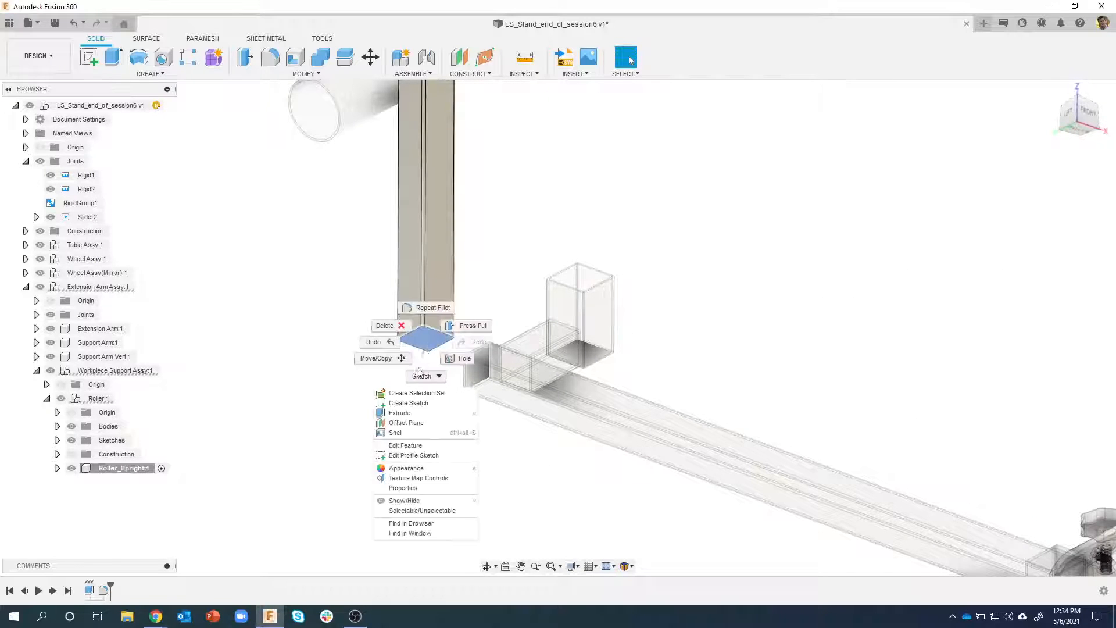
{"action": "left_click", "coordinate": [402, 433]}
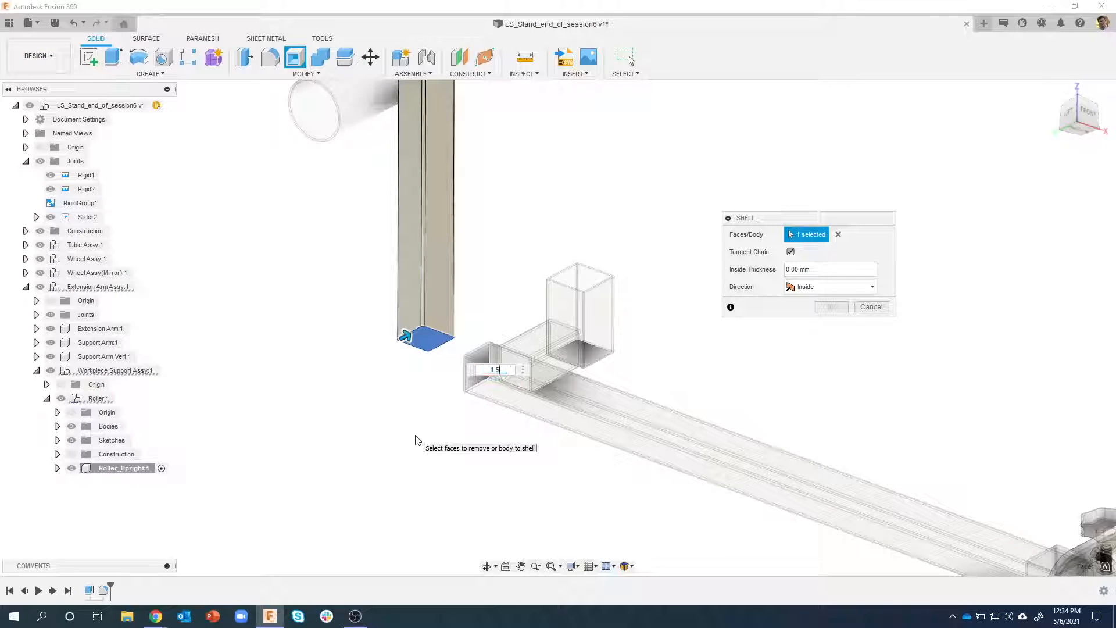
{"action": "middle_click_drag", "start_coordinate": [436, 308], "coordinate": [390, 192], "text": "shift"}
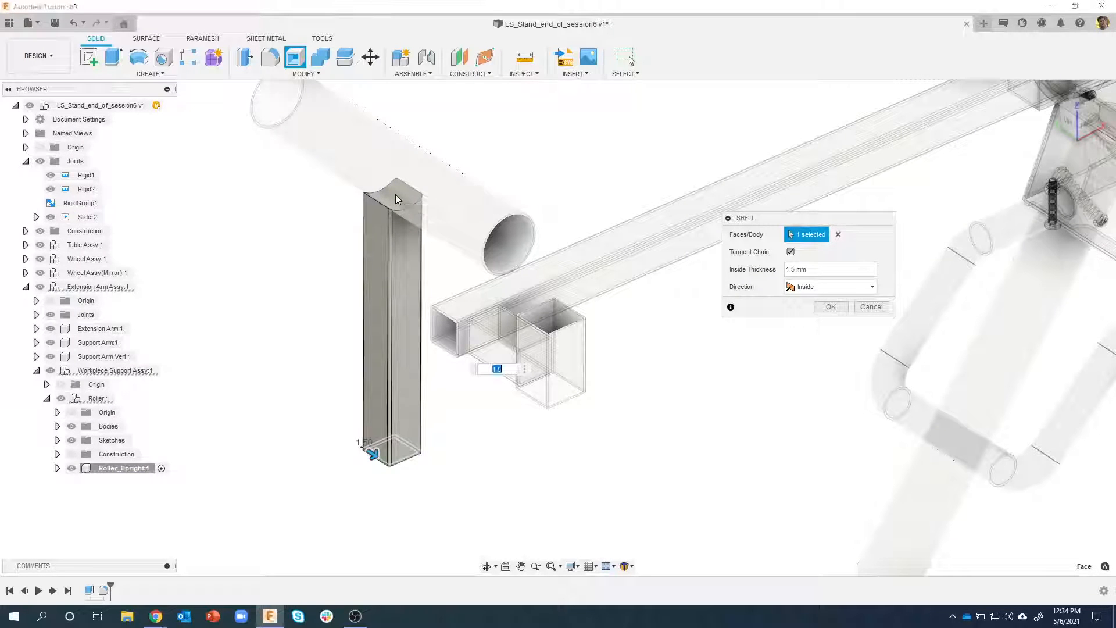
{"action": "left_click", "coordinate": [392, 201]}
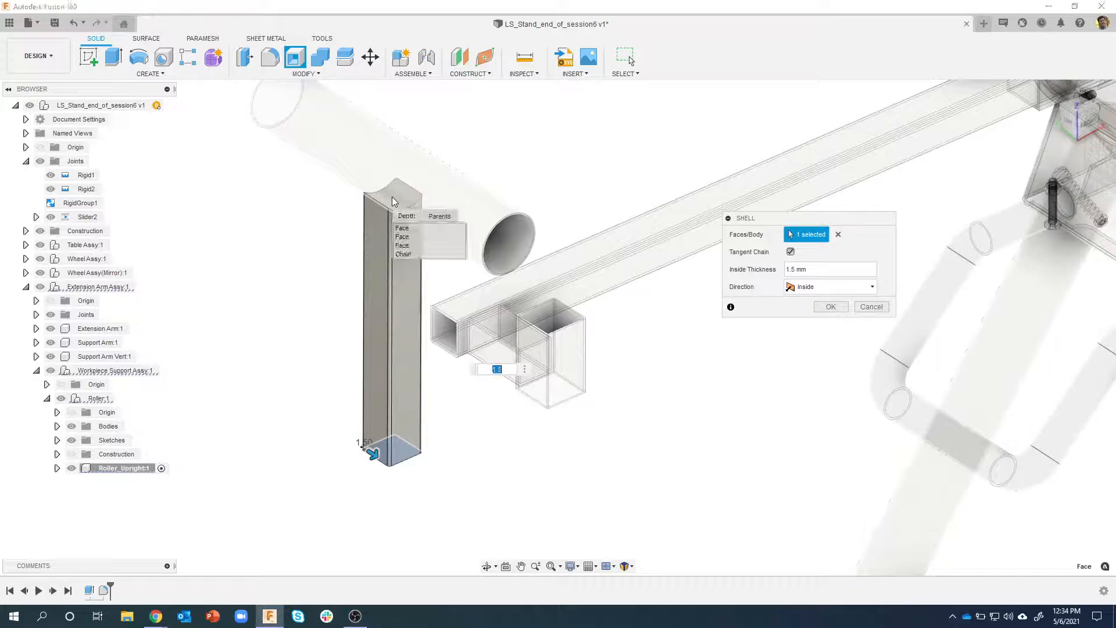
{"action": "left_click", "coordinate": [410, 246]}
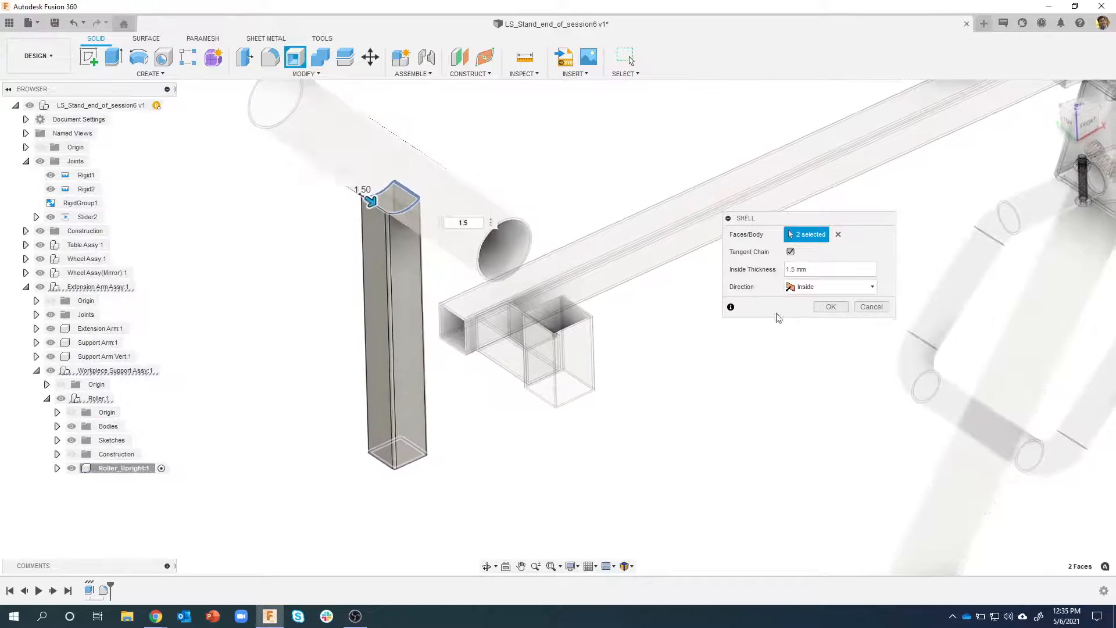
{"action": "left_click", "coordinate": [831, 307]}
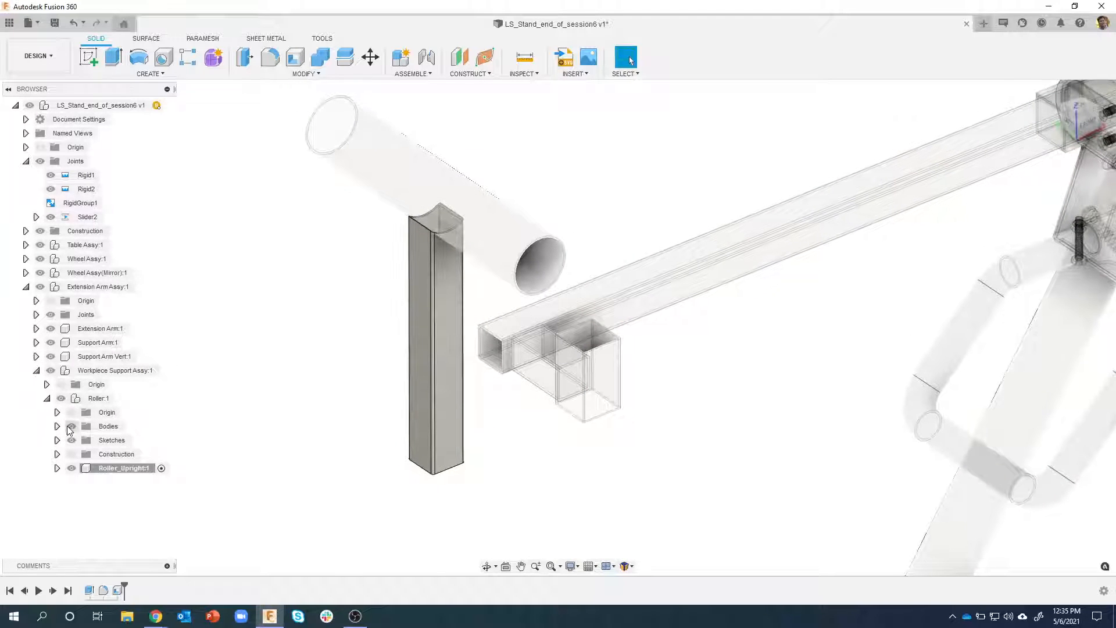
Toggle the roller's bodies, try moving the roller with its upright freely, and revert the position
{"action": "left_click", "coordinate": [72, 427]}
{"action": "left_click", "coordinate": [71, 426]}
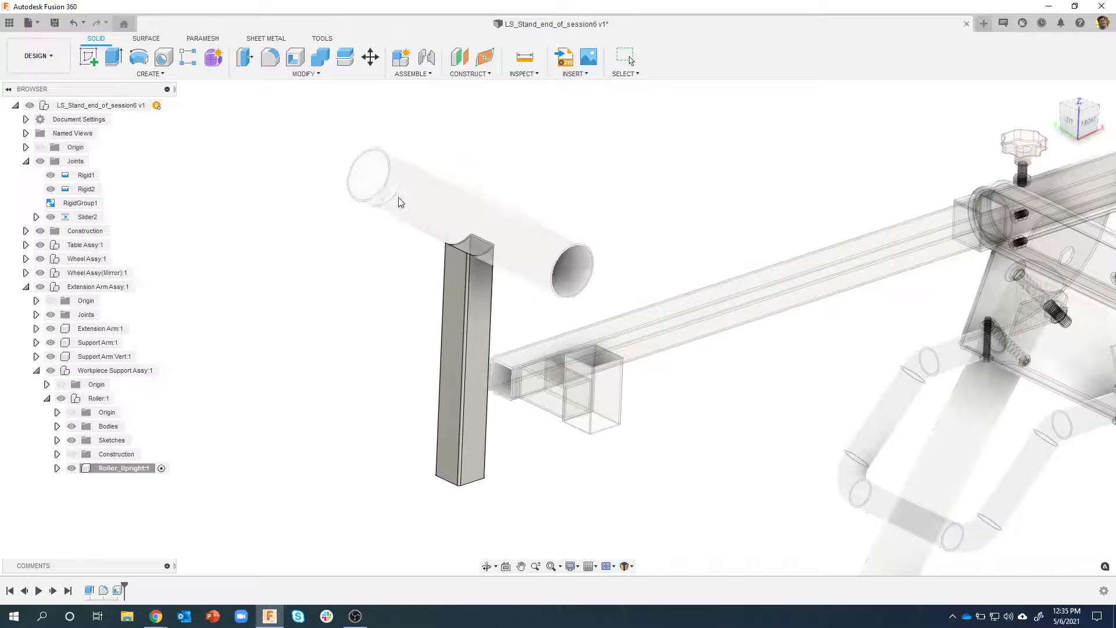
{"action": "left_click_drag", "start_coordinate": [398, 197], "coordinate": [485, 173]}
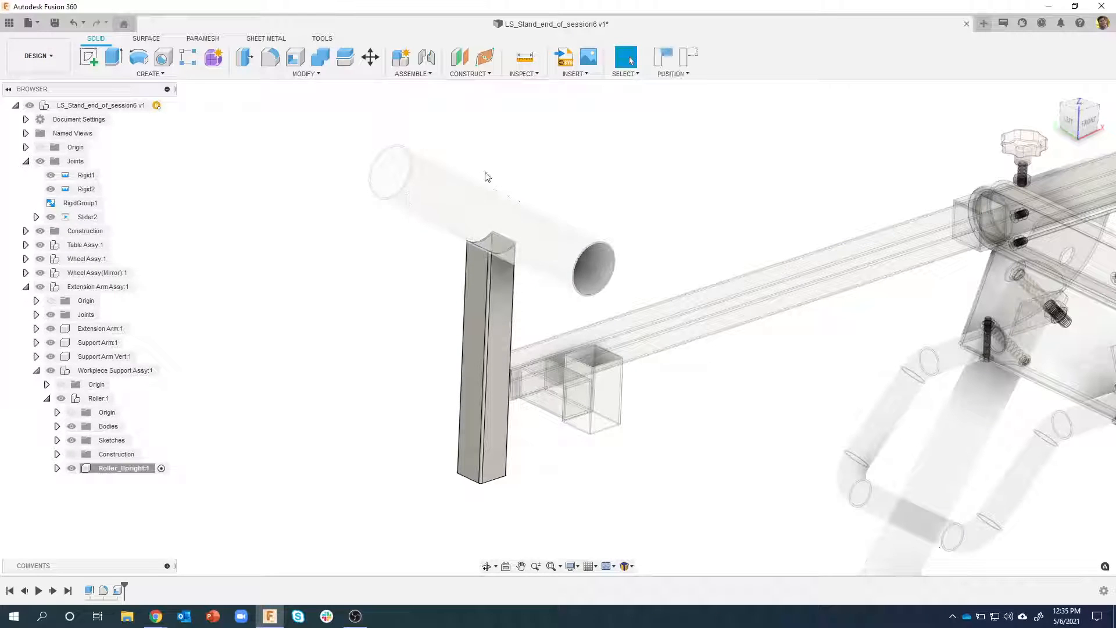
{"action": "left_click", "coordinate": [691, 58]}
{"action": "middle_click_drag", "start_coordinate": [541, 417], "coordinate": [630, 367], "text": "shift"}
{"action": "middle_click_drag", "start_coordinate": [437, 329], "coordinate": [297, 336], "text": "shift"}
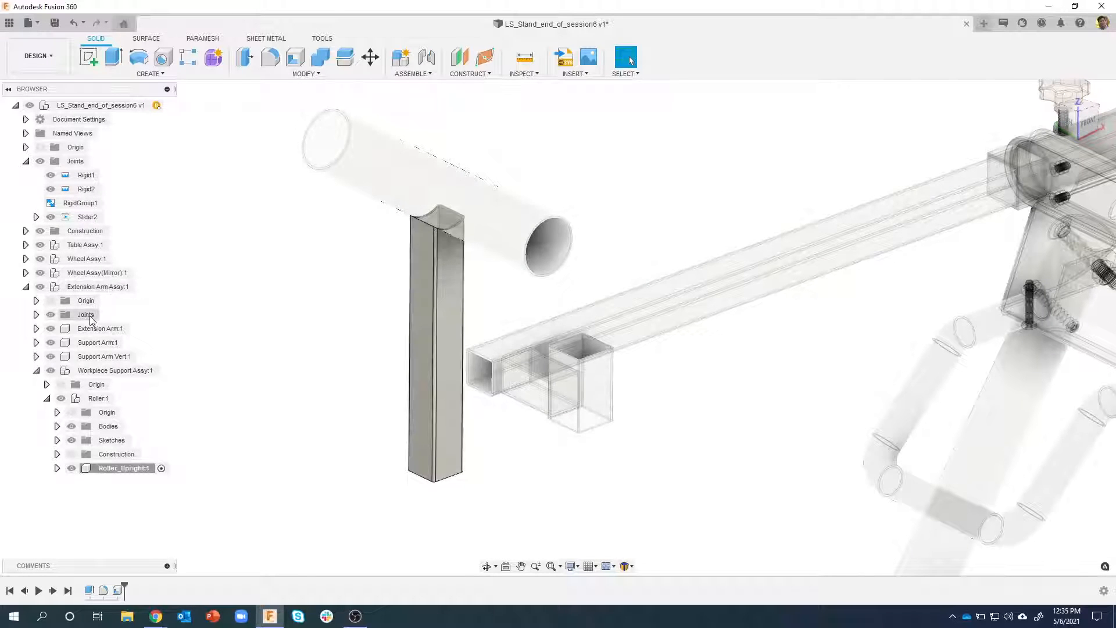
Activate the Extension Arm Assy component
{"action": "left_click", "coordinate": [142, 286]}
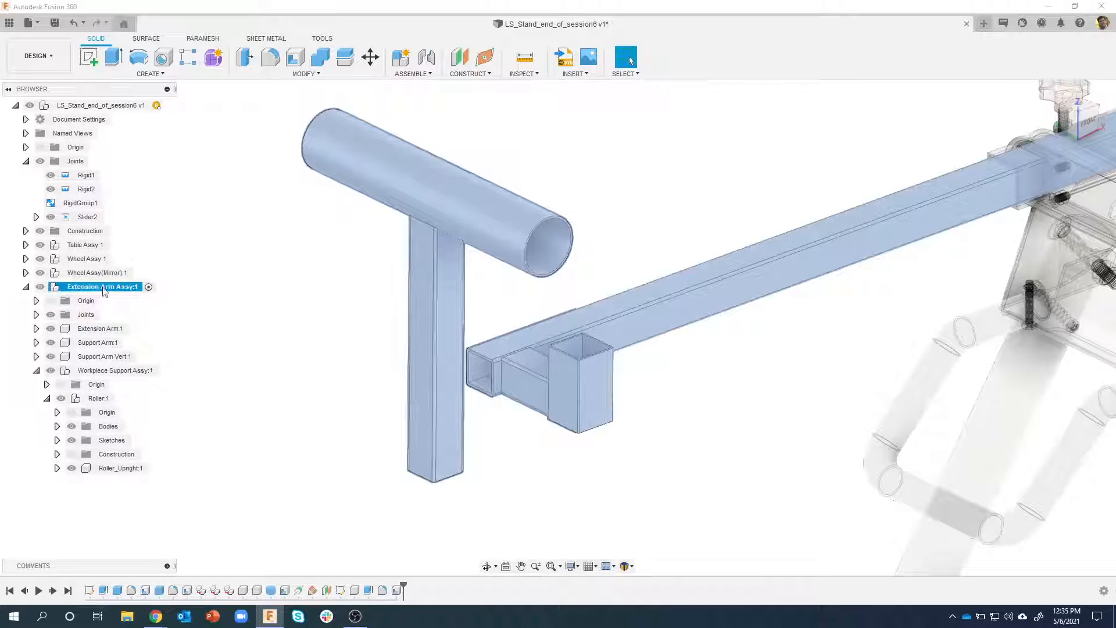
{"action": "left_click", "coordinate": [686, 532]}
Start a Slider joint with Component 1 in Between Two Faces mode, using an outer side face of the Roller_Upright as Plane 1
{"action": "left_click", "coordinate": [427, 62]}
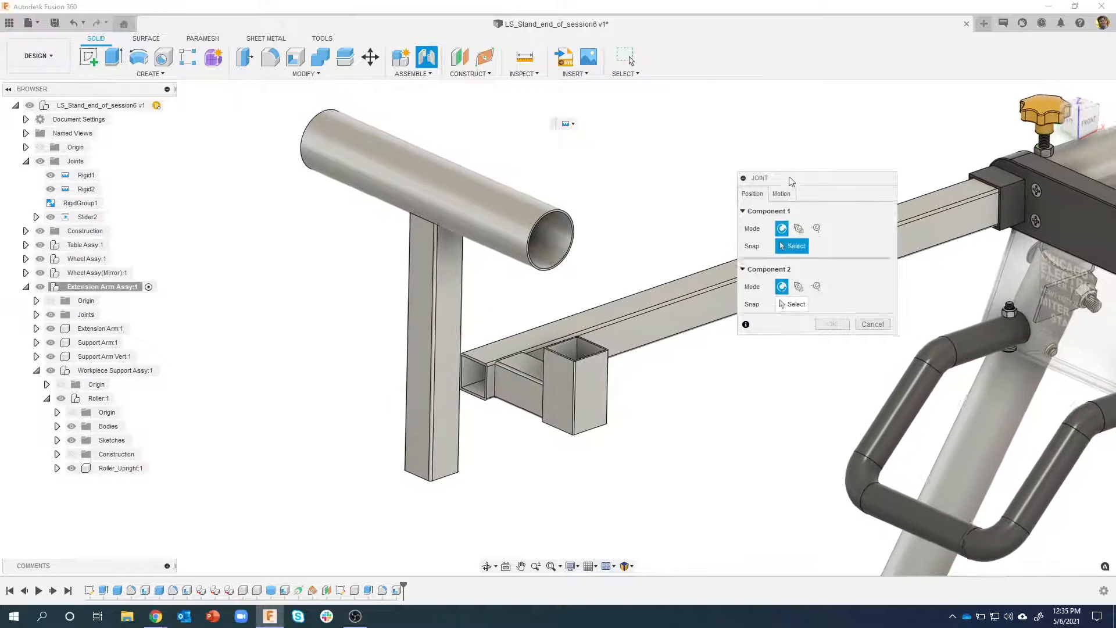
{"action": "left_click", "coordinate": [781, 193]}
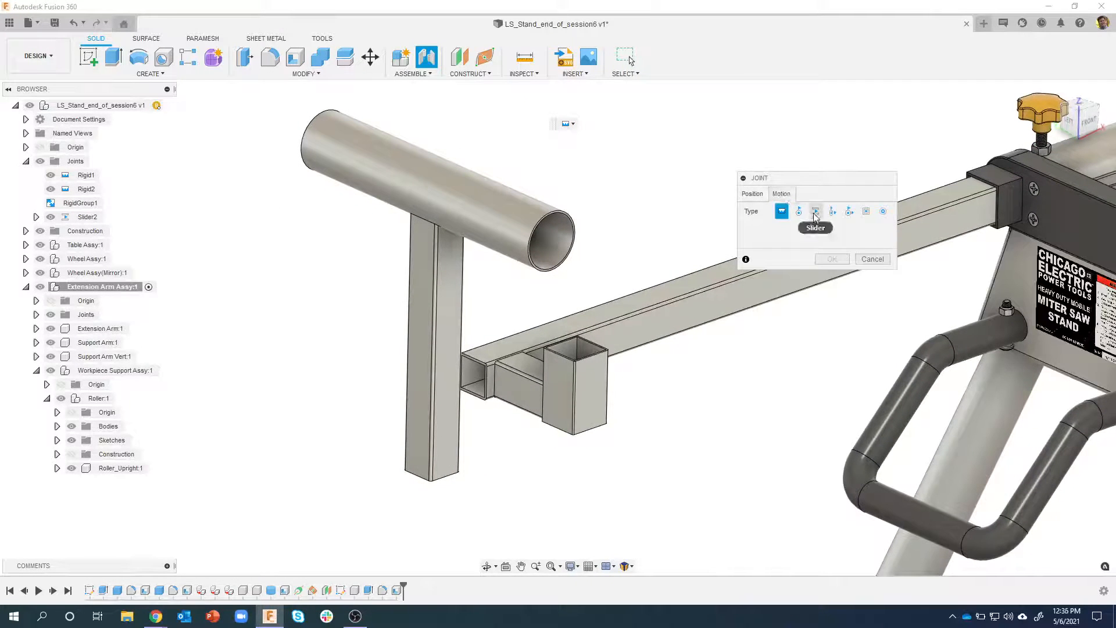
{"action": "left_click", "coordinate": [815, 213]}
{"action": "left_click", "coordinate": [754, 195]}
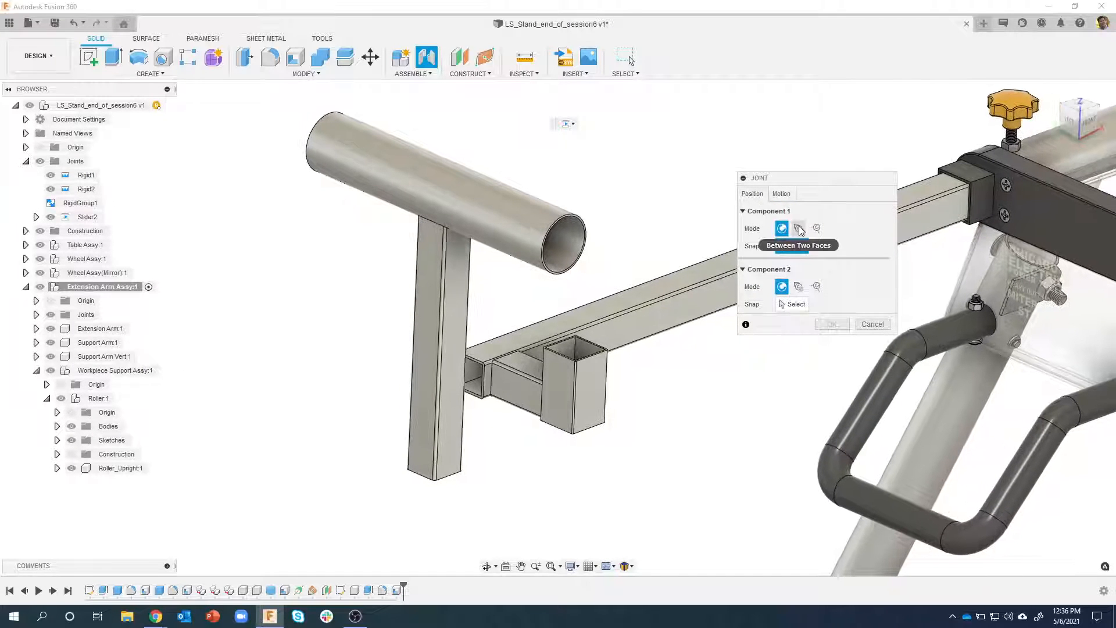
{"action": "left_click", "coordinate": [799, 228]}
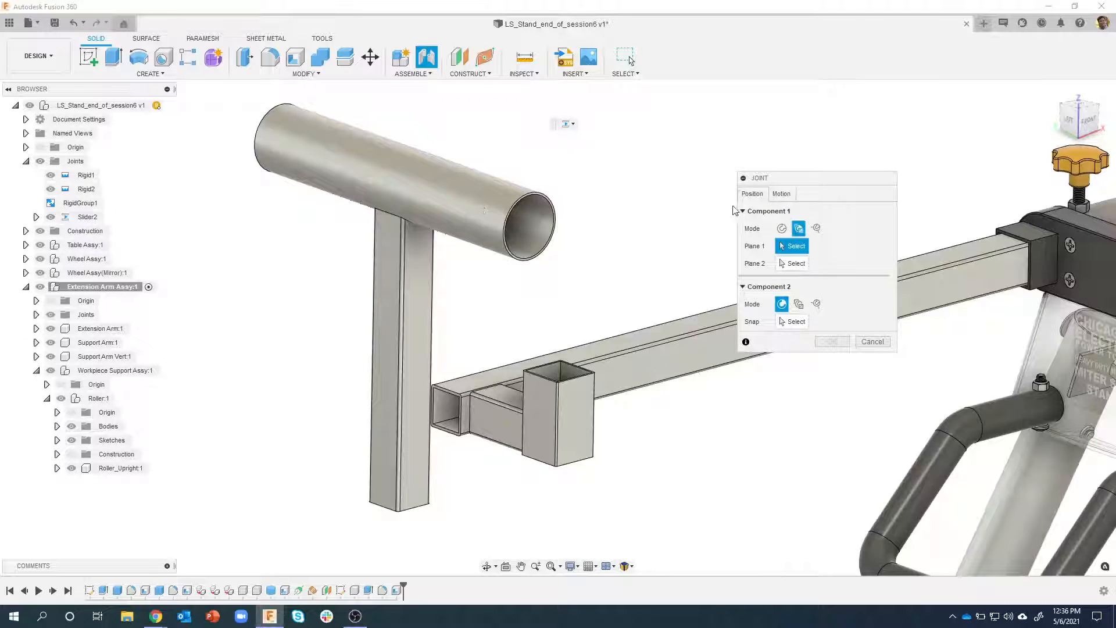
{"action": "left_click", "coordinate": [419, 298]}
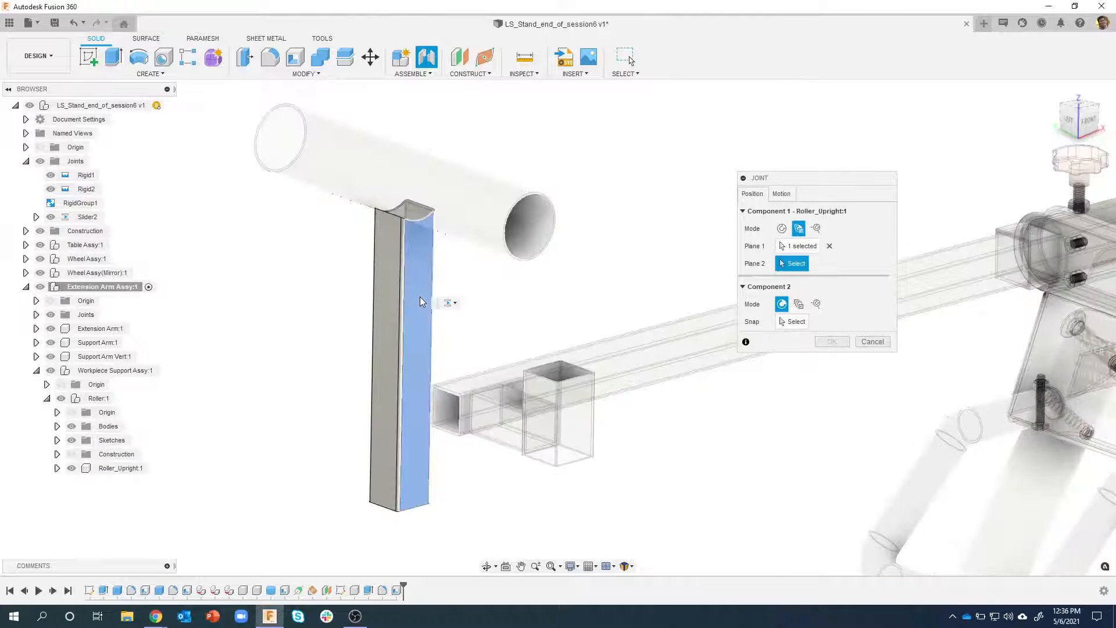
{"action": "left_click", "coordinate": [385, 287]}
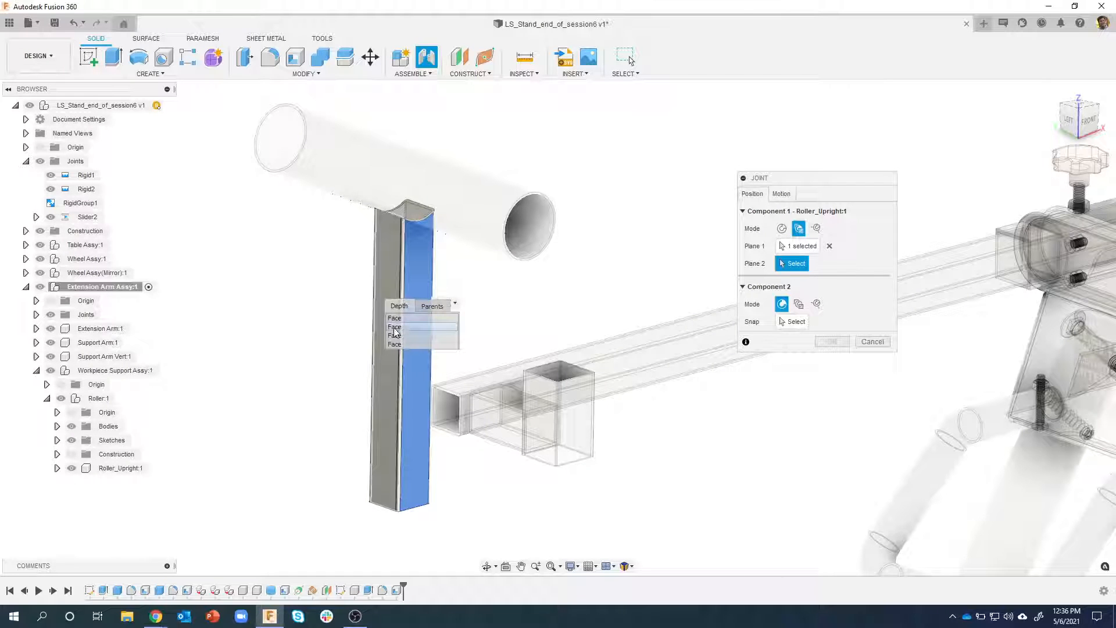
{"action": "left_click", "coordinate": [394, 326]}
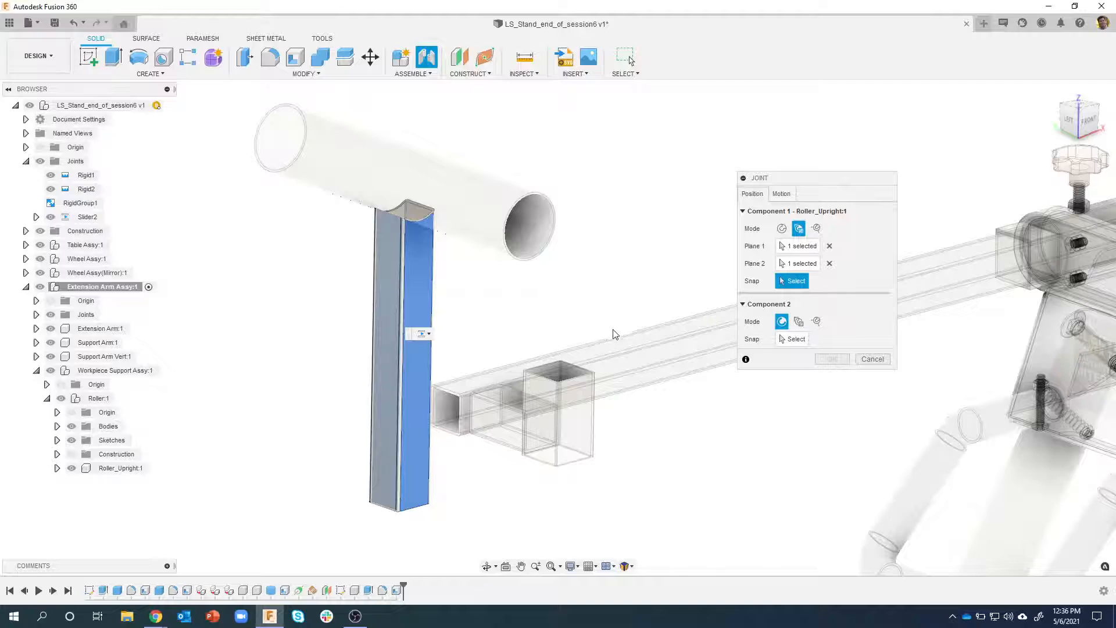
{"action": "middle_click_drag", "start_coordinate": [613, 330], "coordinate": [720, 255], "text": "shift"}
{"action": "left_click", "coordinate": [829, 263]}
Choose the Roller_Upright's hidden opposite outer face as Plane 2 and snap the joint origin midway along the first face
{"action": "middle_click_drag", "start_coordinate": [505, 257], "coordinate": [428, 258], "text": "shift"}
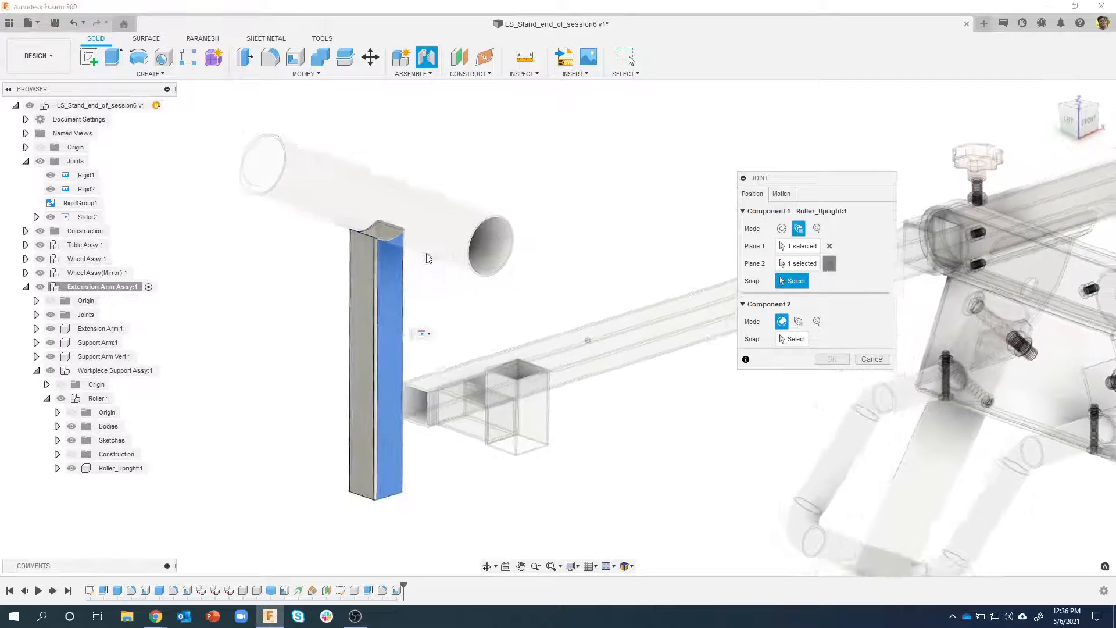
{"action": "scroll", "coordinate": [378, 259], "scroll_direction": "up", "scroll_amount": 5}
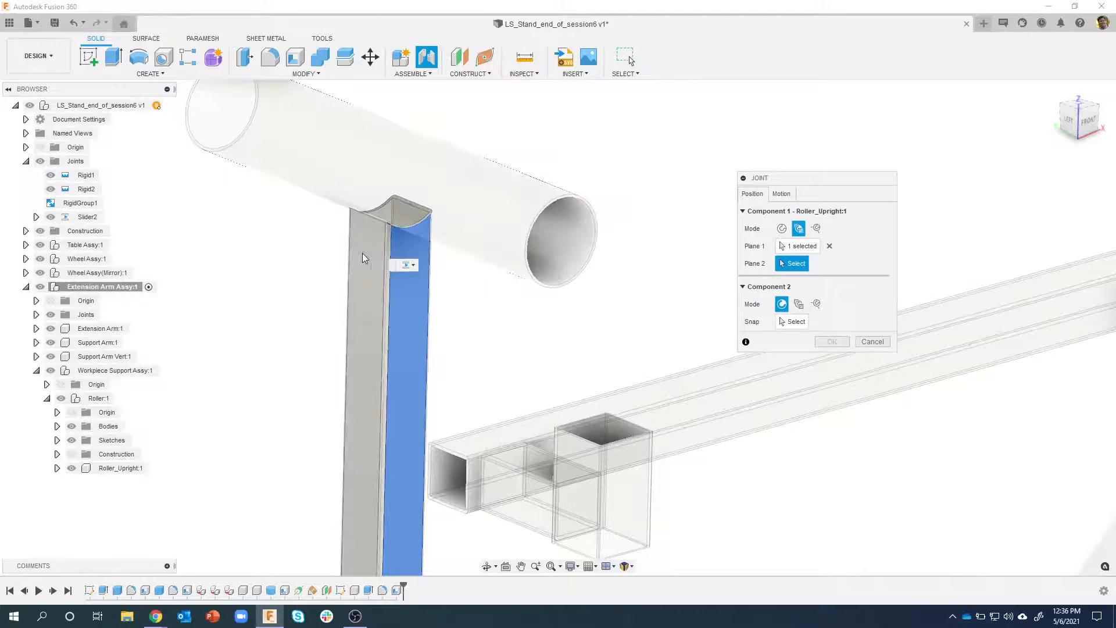
{"action": "left_click", "coordinate": [362, 254]}
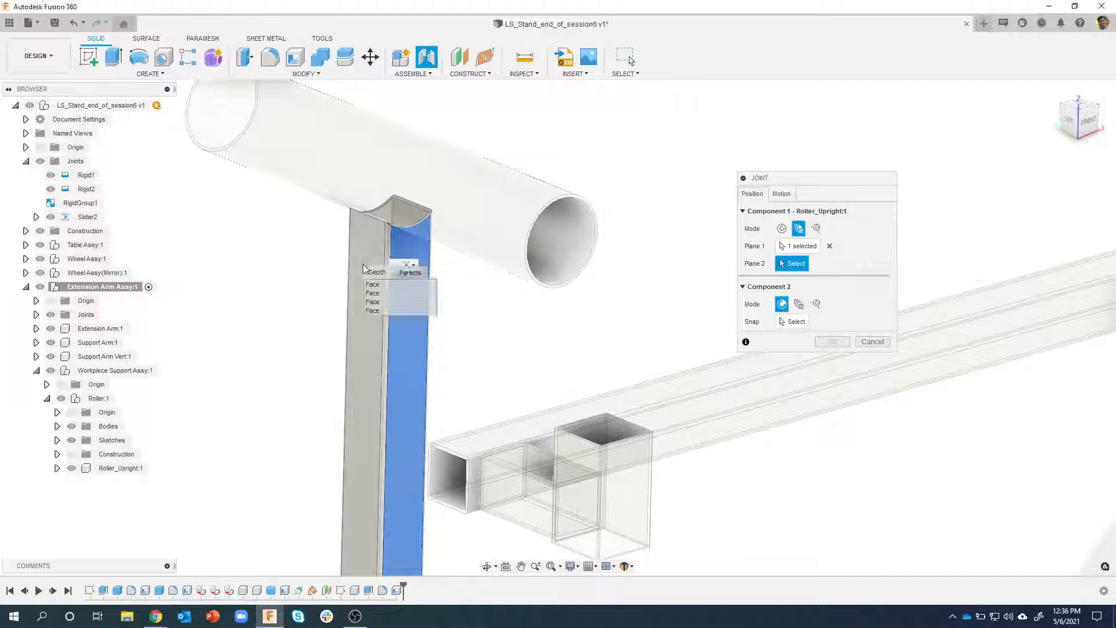
{"action": "left_click", "coordinate": [372, 311]}
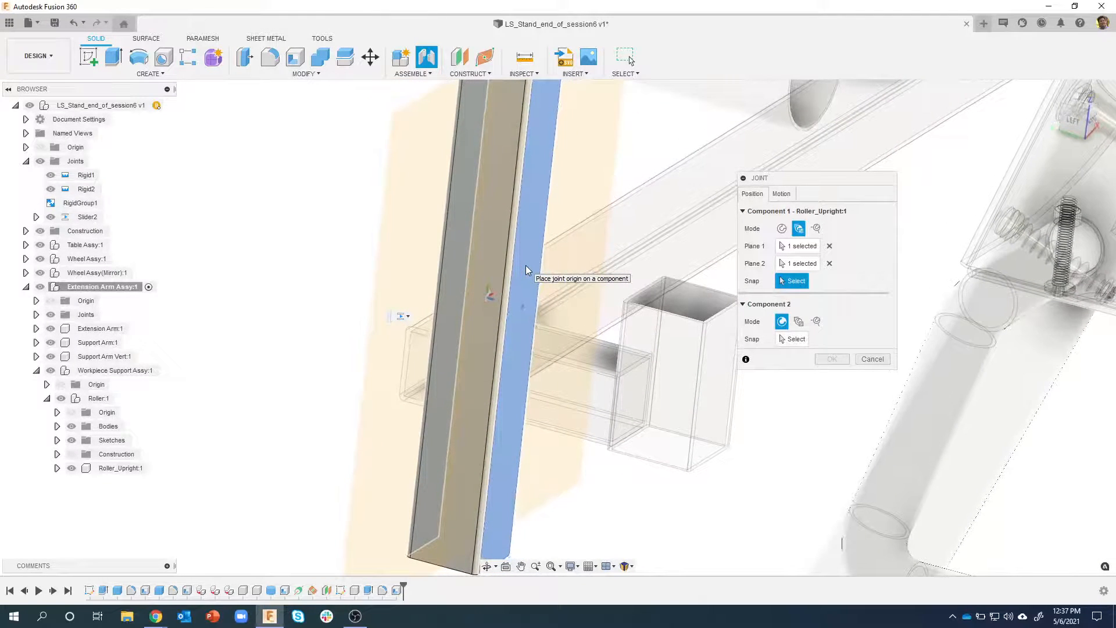
{"action": "left_click", "coordinate": [525, 266]}
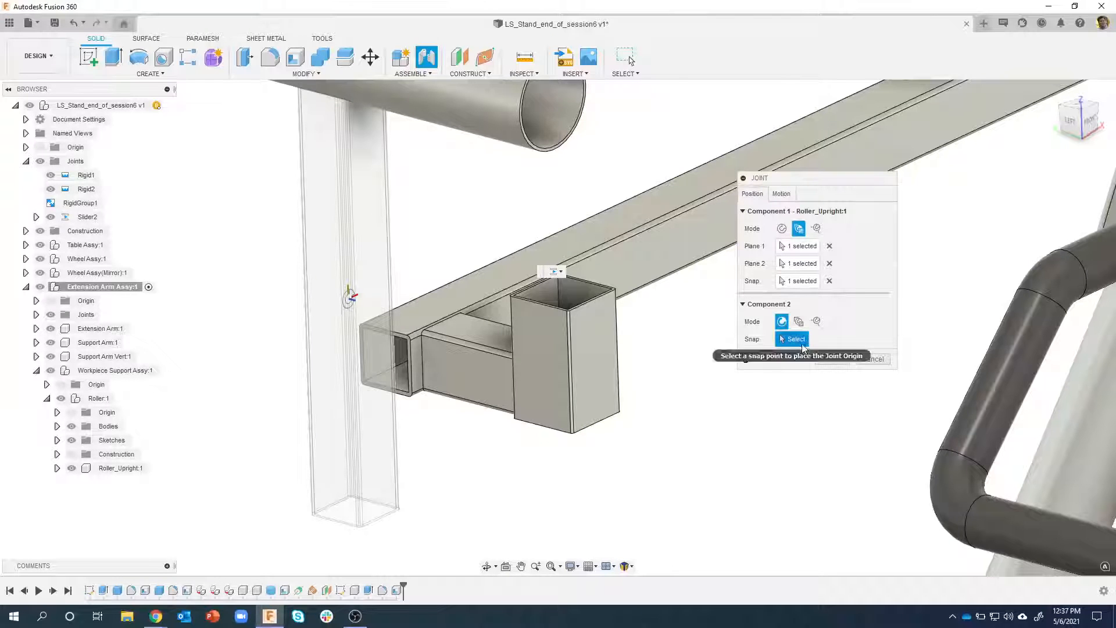
Define Component 2's joint origin between two opposite faces of the Support Arm Vert tube, snapped at the face center
{"action": "left_click", "coordinate": [798, 321]}
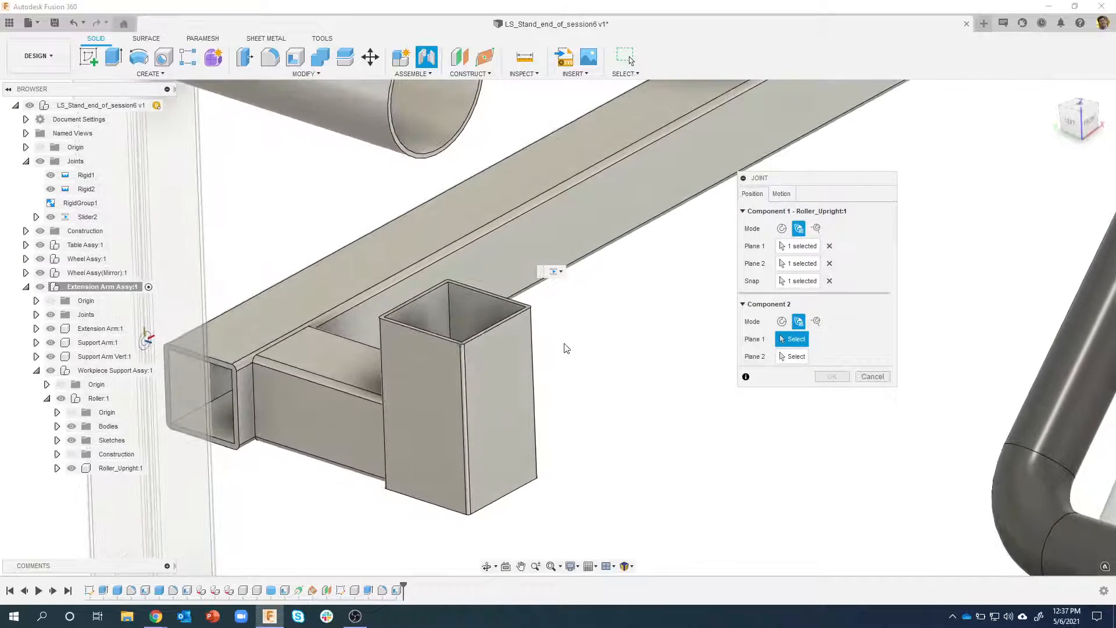
{"action": "left_click", "coordinate": [508, 351]}
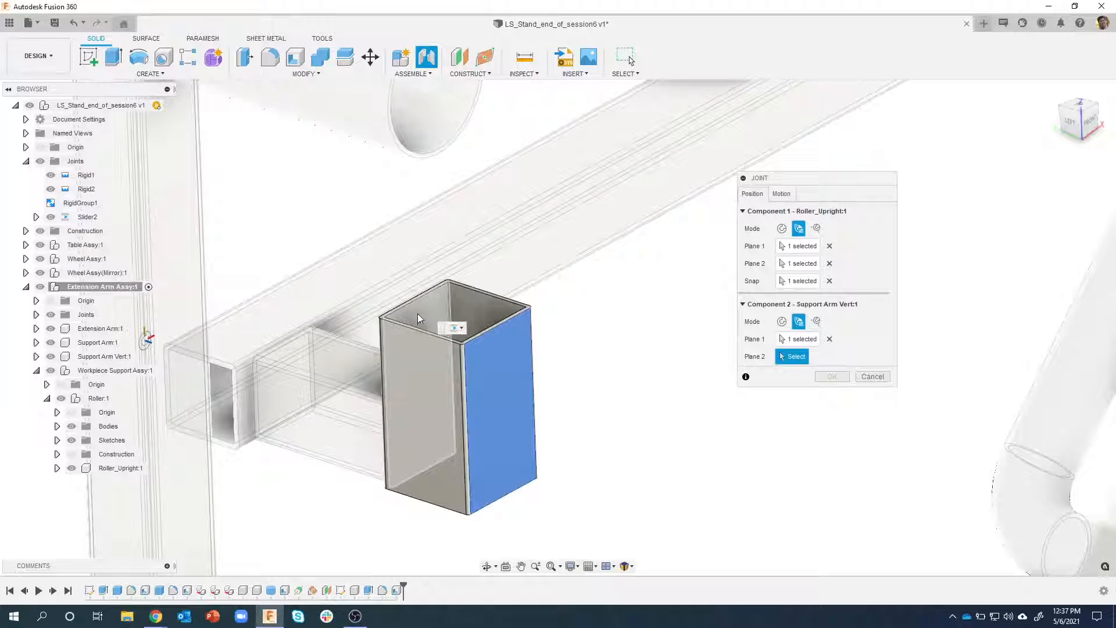
{"action": "left_click", "coordinate": [417, 313]}
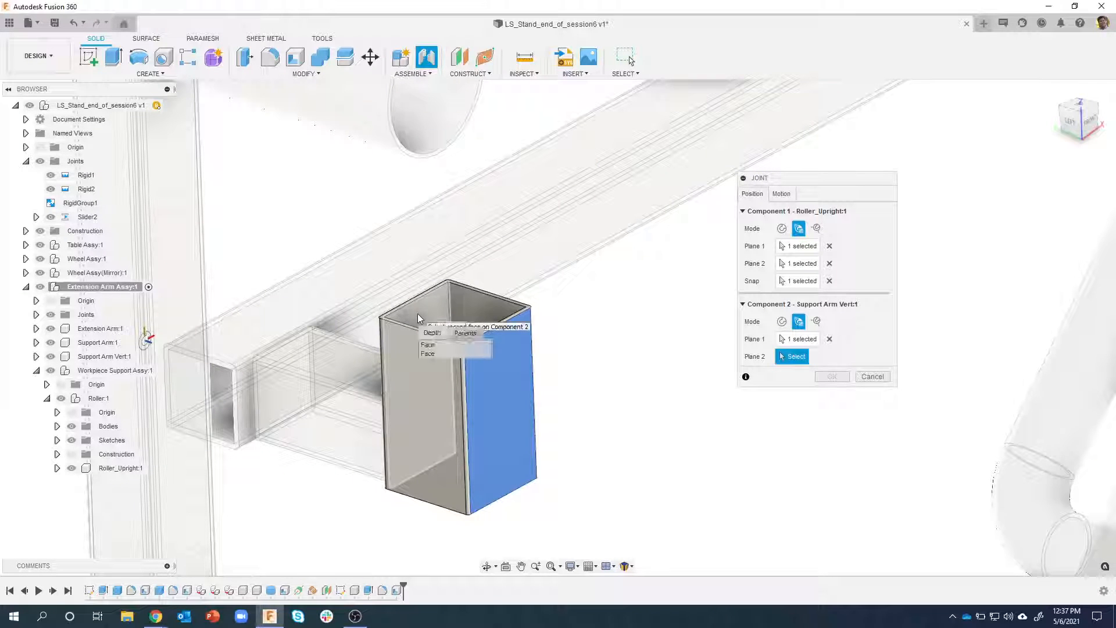
{"action": "left_click", "coordinate": [435, 353]}
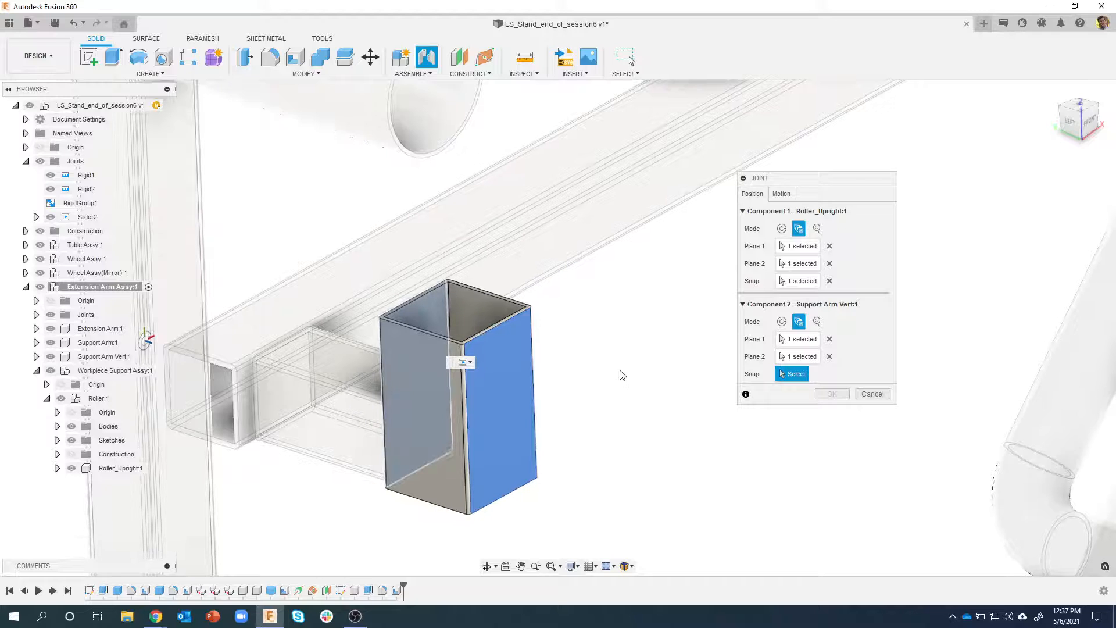
{"action": "middle_click_drag", "start_coordinate": [619, 373], "coordinate": [487, 293], "text": "shift"}
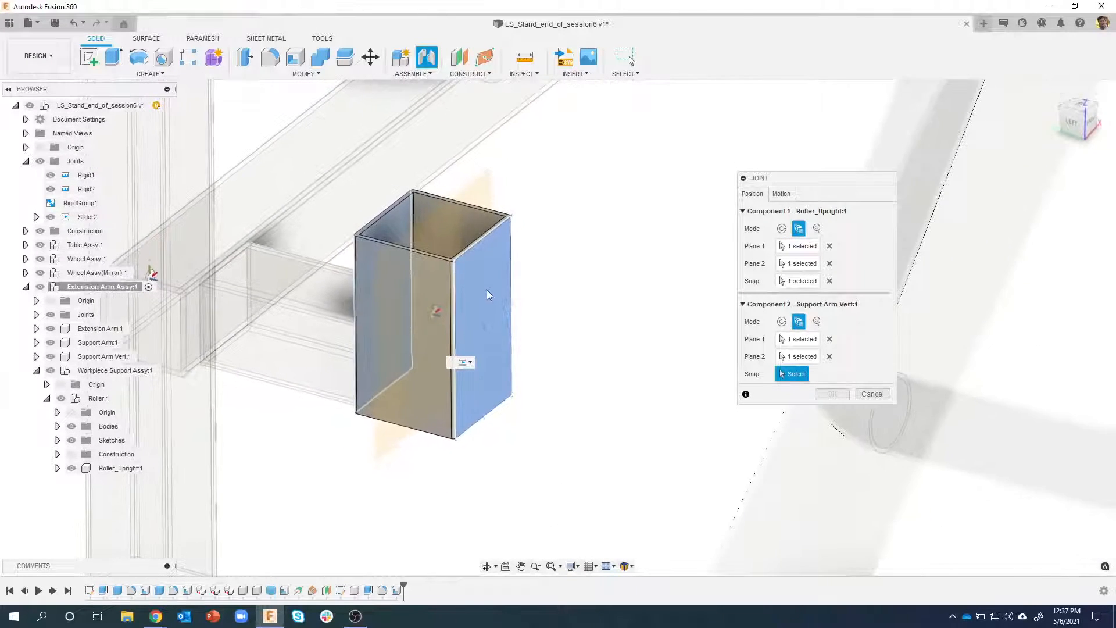
{"action": "left_click", "coordinate": [486, 298]}
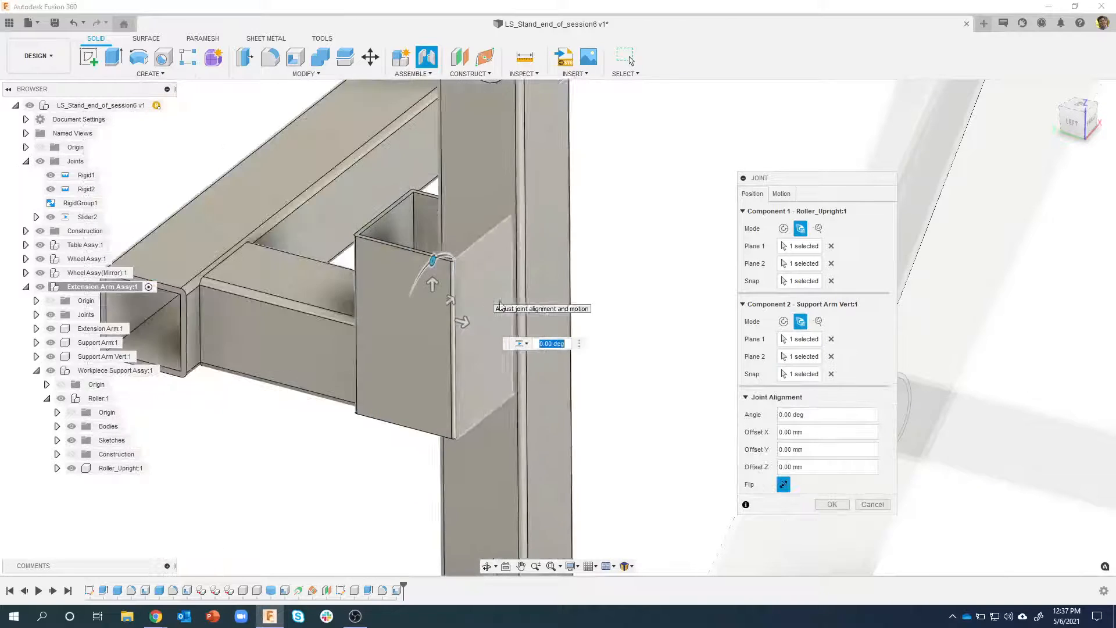
Preview the joint's motion and set its slide direction to the Y Axis
{"action": "middle_click_drag", "start_coordinate": [536, 313], "coordinate": [490, 282], "text": "shift"}
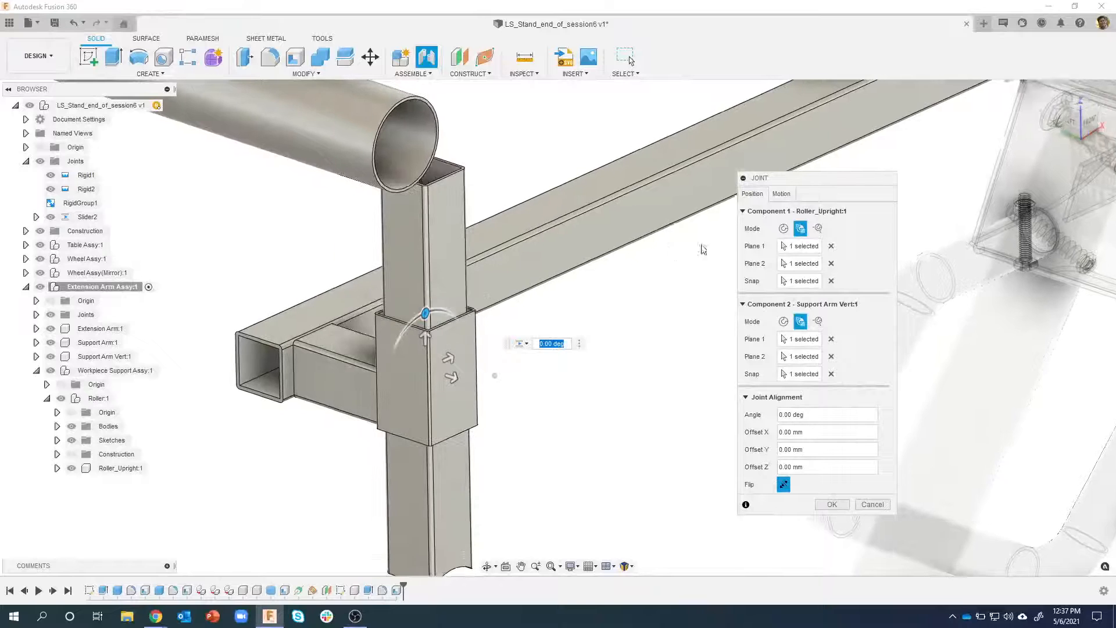
{"action": "left_click", "coordinate": [791, 193]}
{"action": "left_click", "coordinate": [782, 246]}
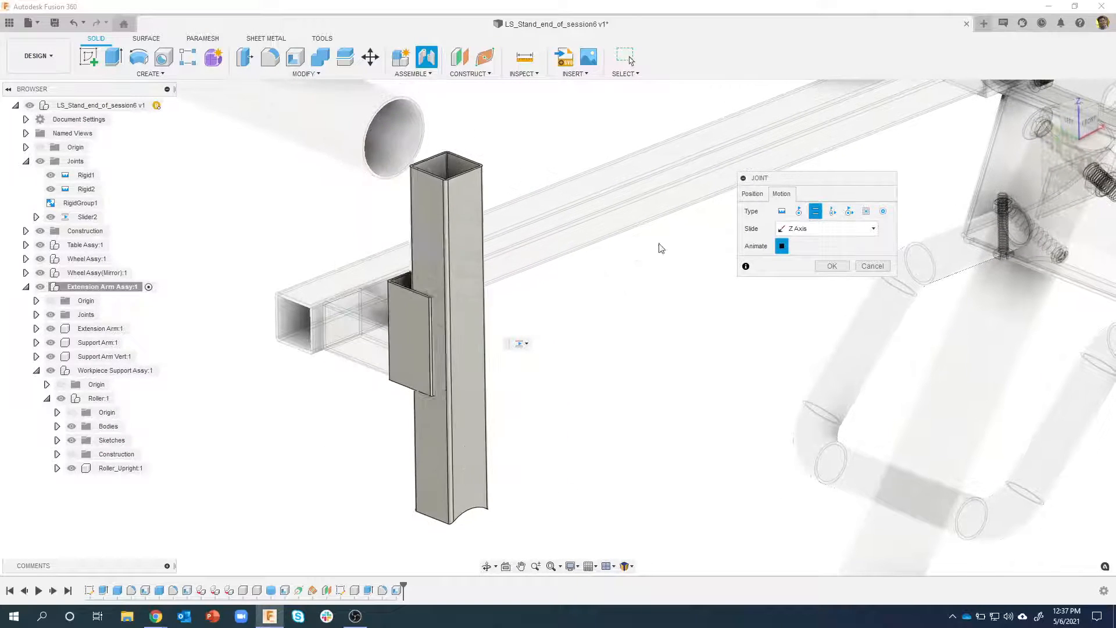
{"action": "left_click", "coordinate": [786, 247]}
{"action": "left_click", "coordinate": [801, 231]}
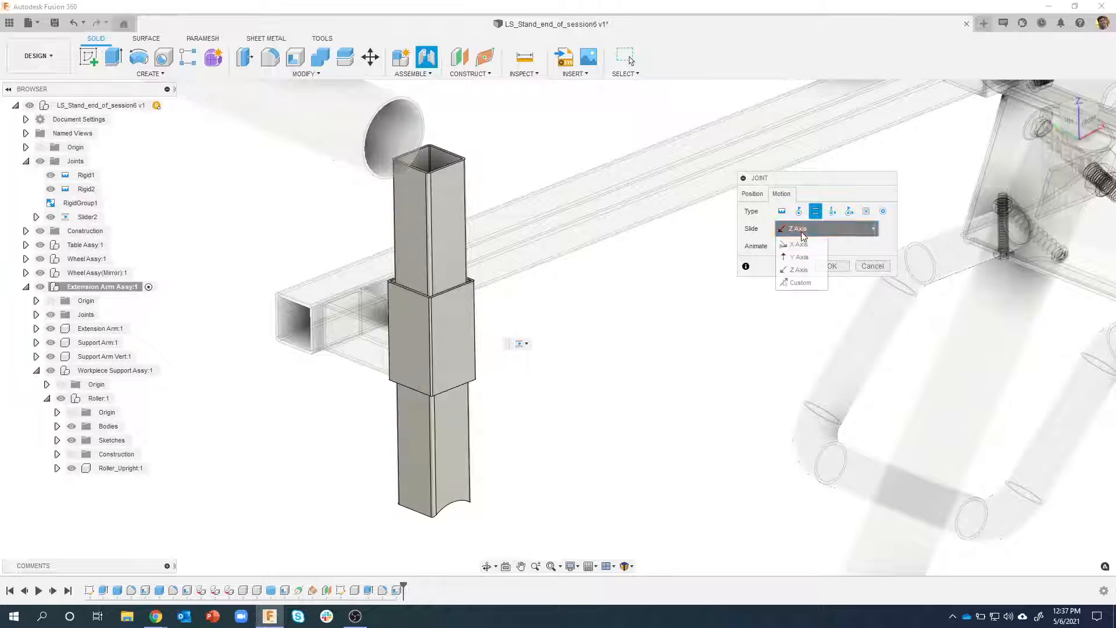
{"action": "left_click", "coordinate": [801, 258]}
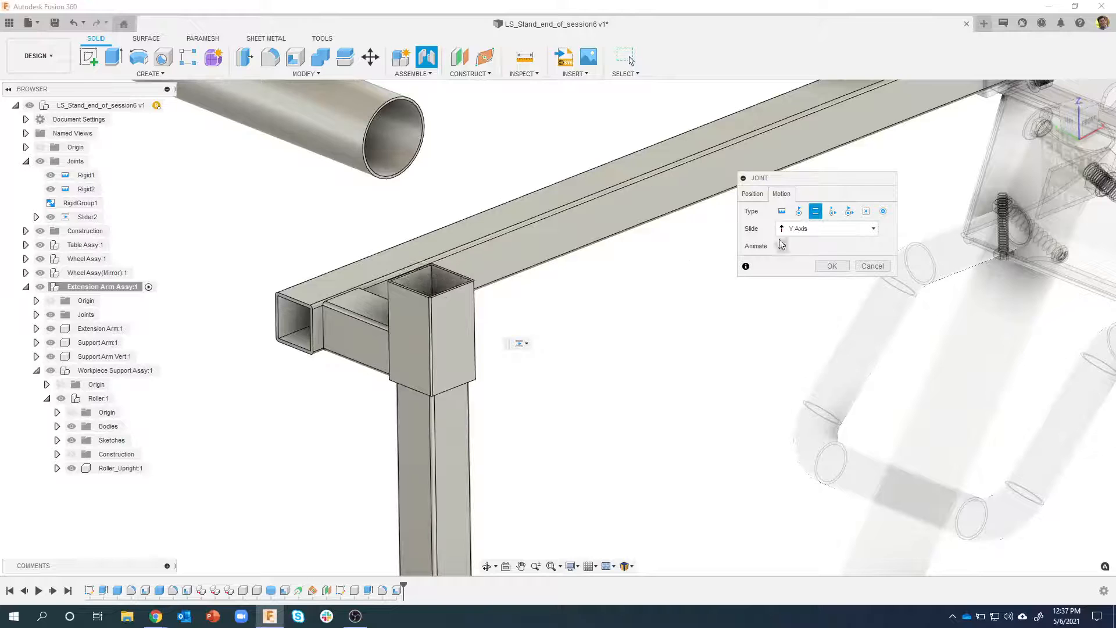
Flip the Roller_Upright over the joint origin so its curved end points upward
{"action": "left_click", "coordinate": [752, 194]}
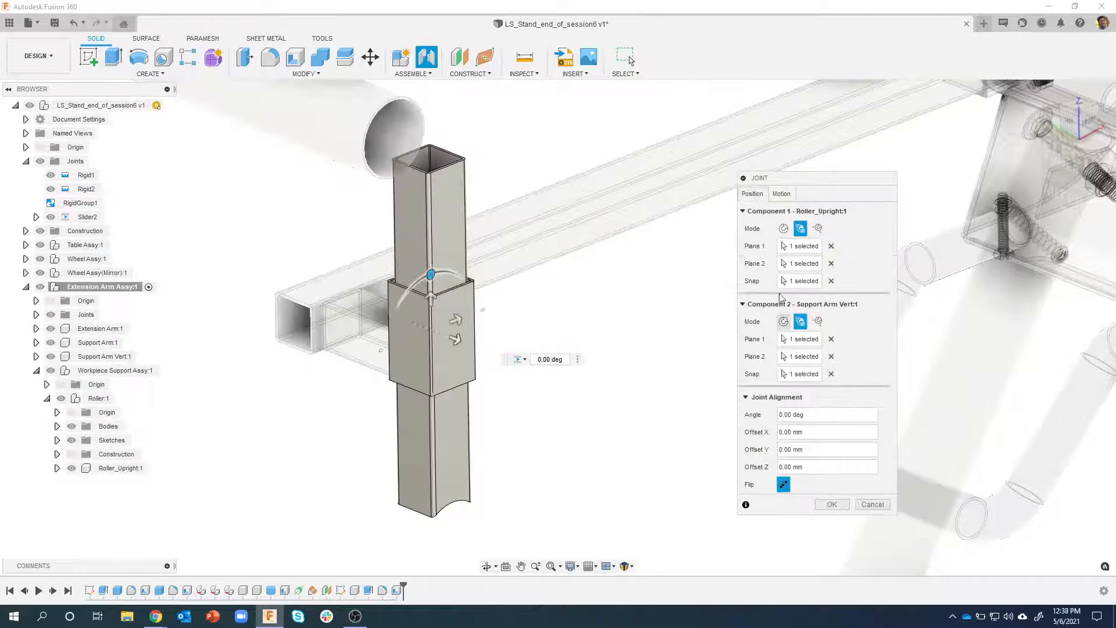
{"action": "left_click", "coordinate": [783, 485]}
{"action": "left_click", "coordinate": [783, 484]}
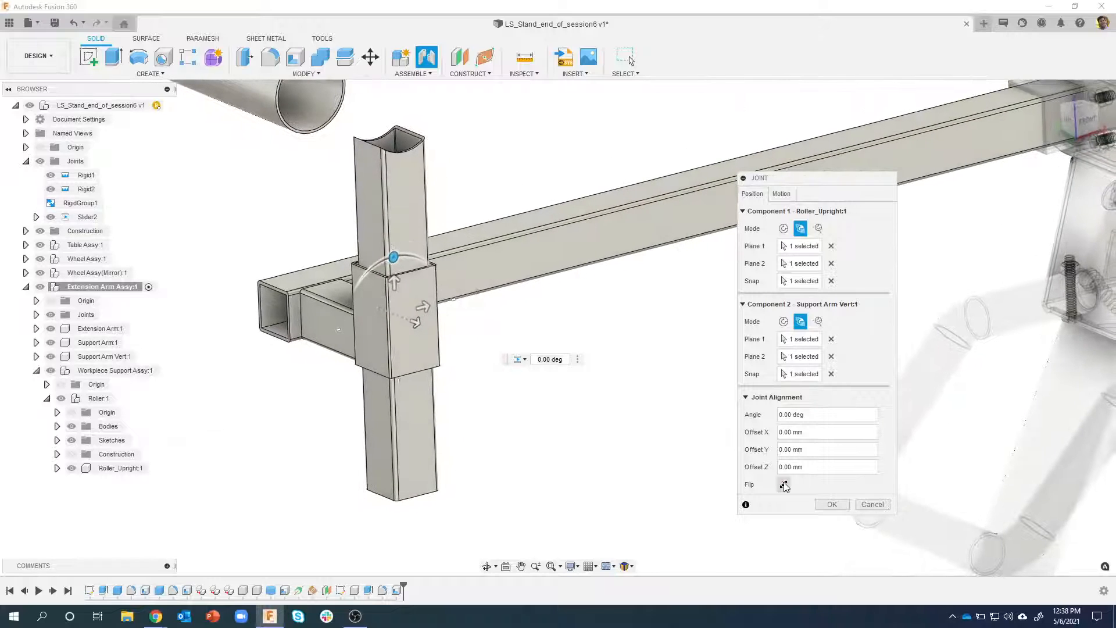
Create the slider joint between the Roller_Upright and the Support Arm Vert, keeping the upright's curved end facing up
{"action": "left_click", "coordinate": [783, 484]}
{"action": "middle_click_drag", "start_coordinate": [382, 178], "coordinate": [499, 232], "text": "shift"}
{"action": "scroll", "coordinate": [689, 356], "scroll_direction": "down", "scroll_amount": 3}
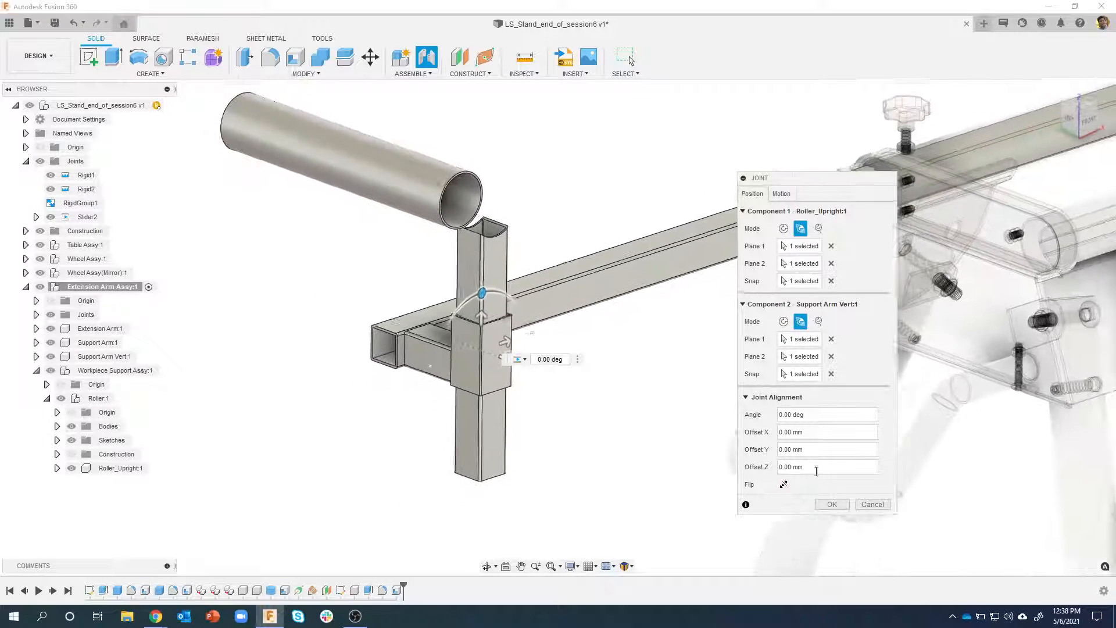
{"action": "left_click", "coordinate": [826, 503]}
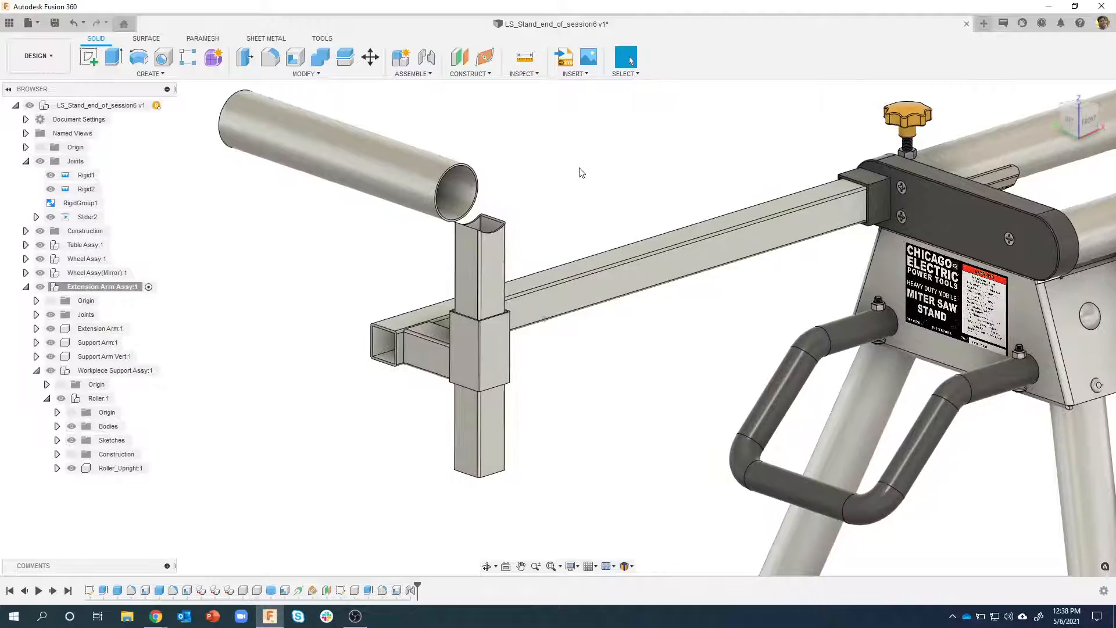
{"action": "middle_click_drag", "start_coordinate": [589, 172], "coordinate": [535, 228], "text": "shift"}
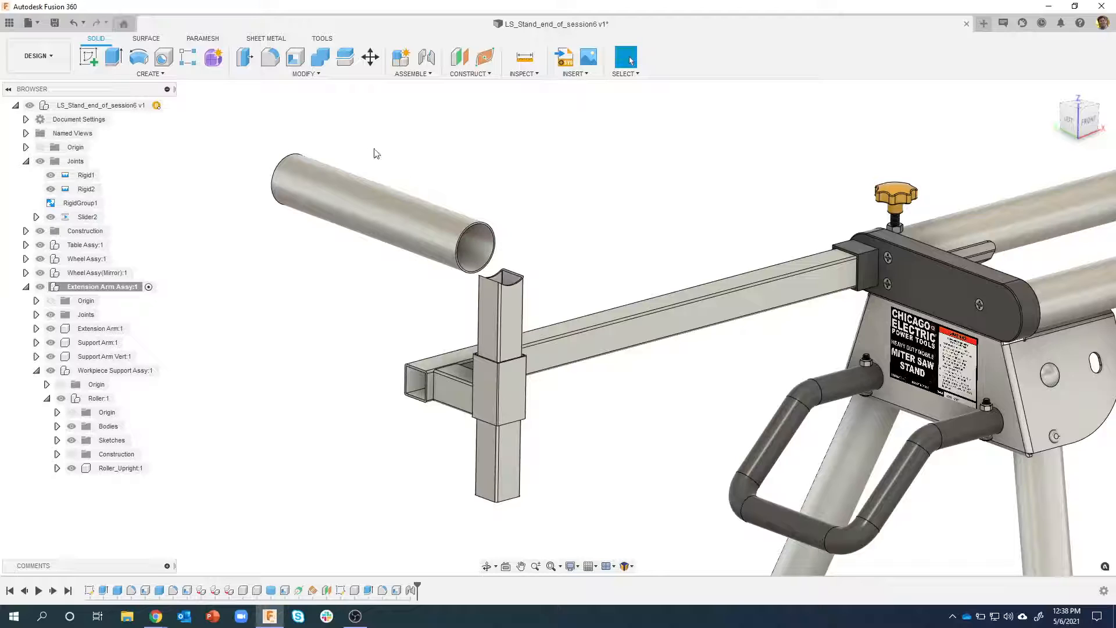
Roll the timeline back to before the new slider joint and rigidly group the Roller_Upright with the Roller, including child components
{"action": "left_click", "coordinate": [411, 74]}
{"action": "left_click_drag", "start_coordinate": [417, 586], "coordinate": [405, 587]}
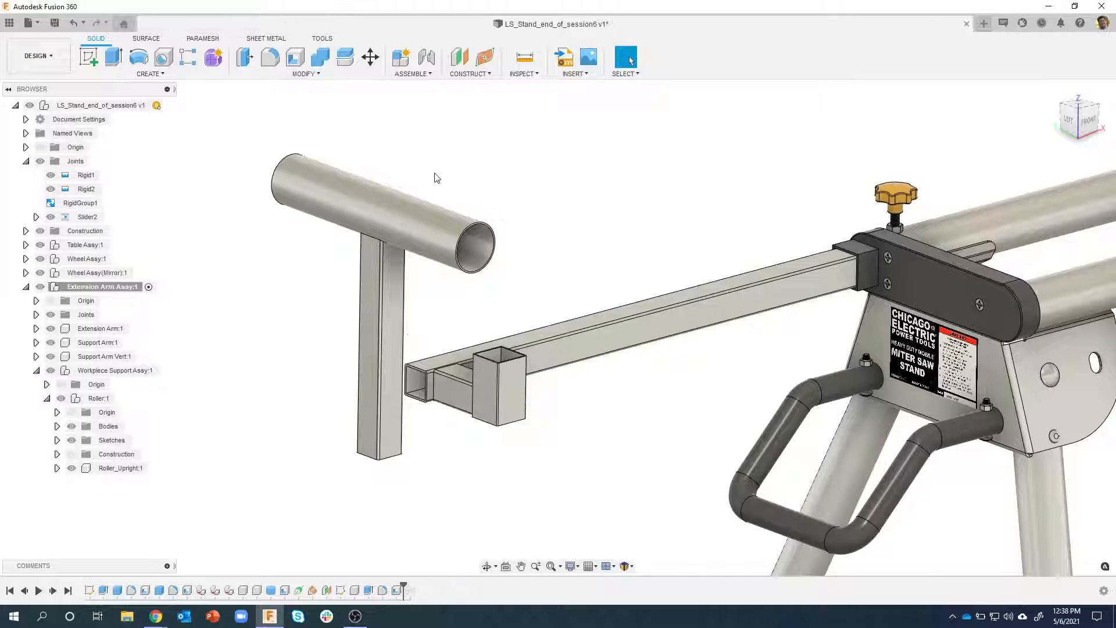
{"action": "left_click", "coordinate": [412, 73]}
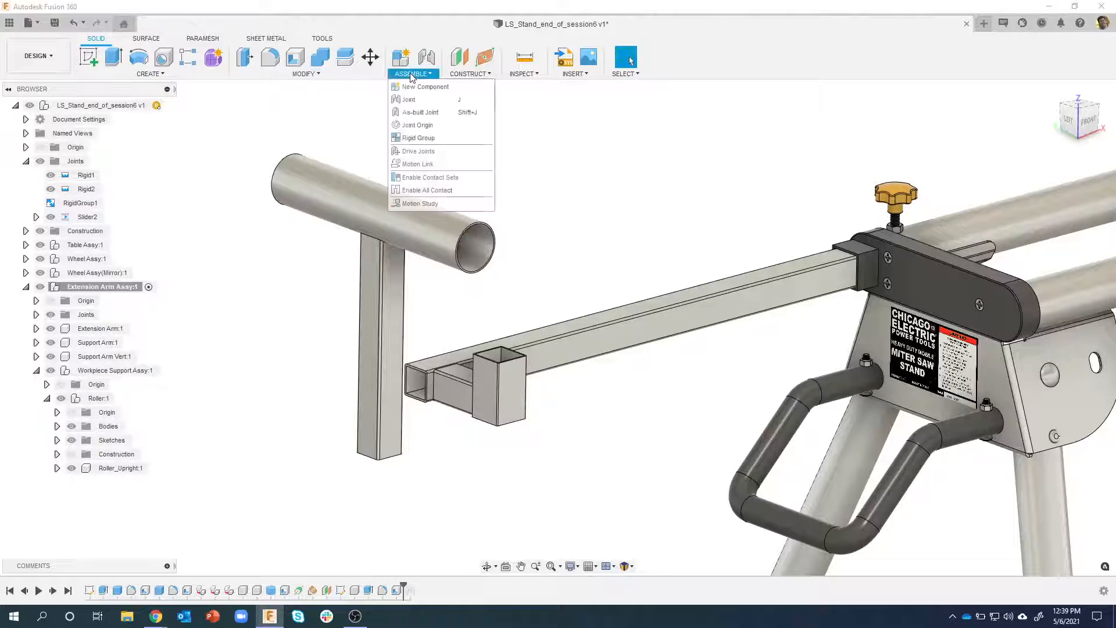
{"action": "left_click", "coordinate": [417, 138]}
{"action": "left_click", "coordinate": [388, 266]}
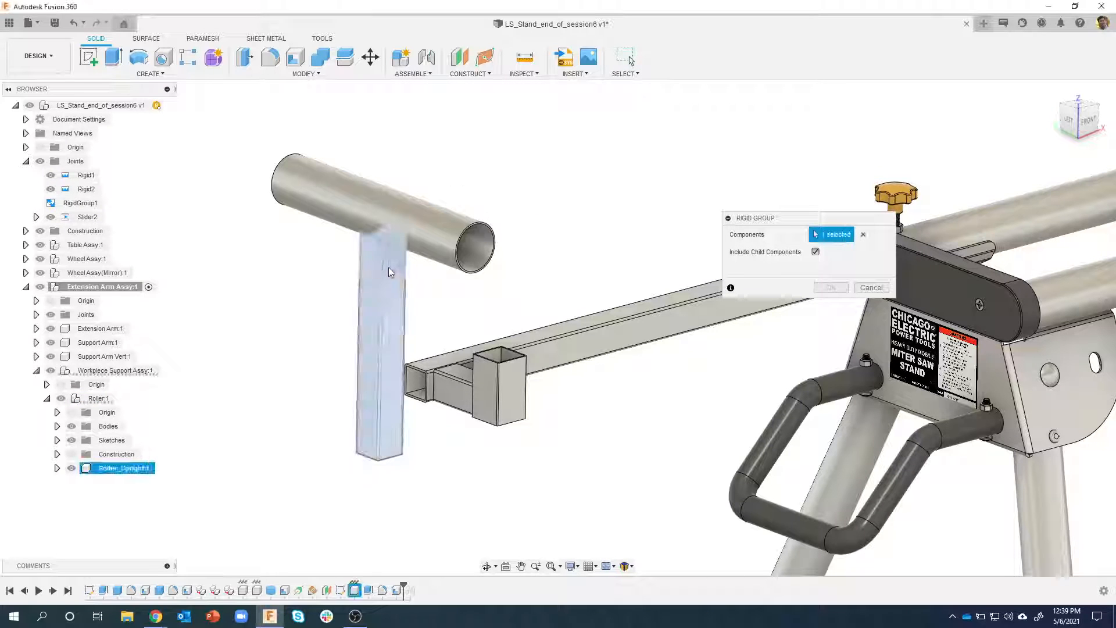
{"action": "left_click", "coordinate": [403, 215]}
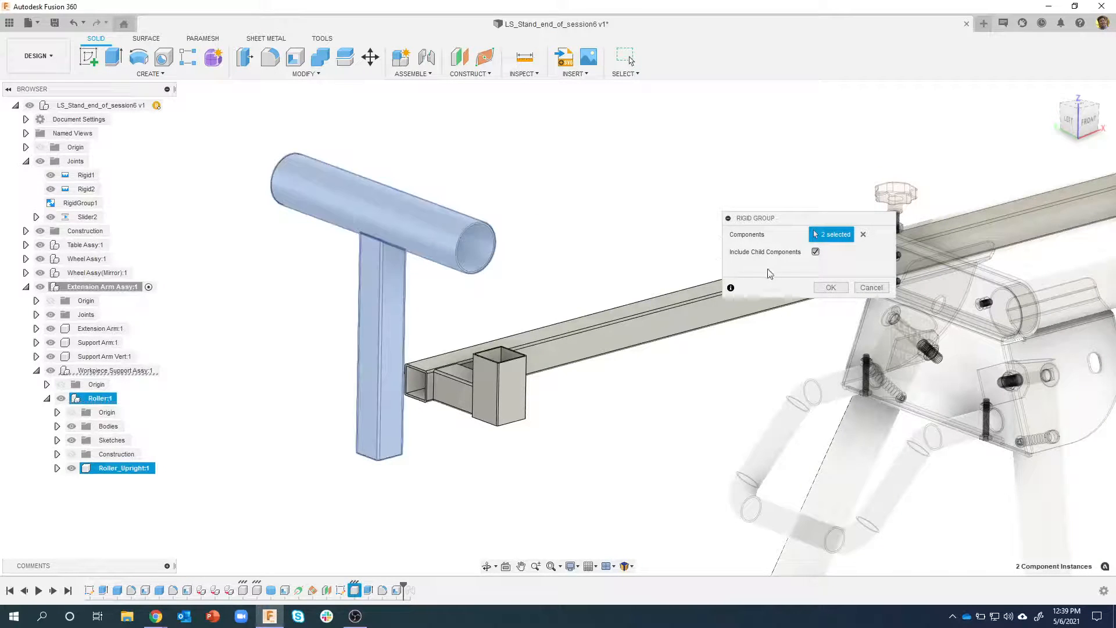
{"action": "left_click", "coordinate": [830, 288]}
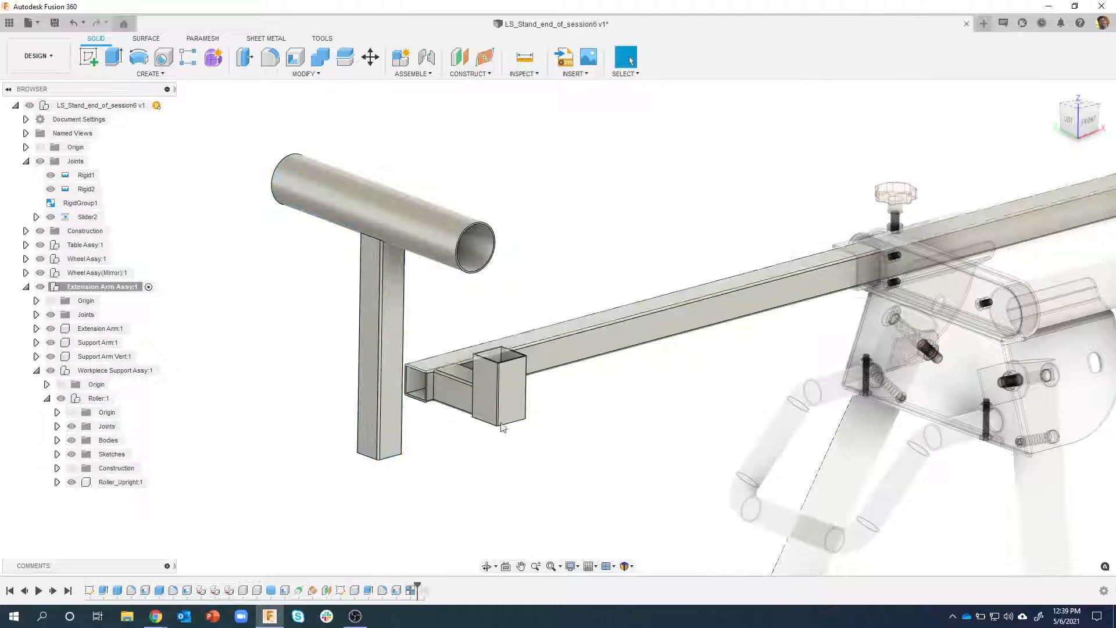
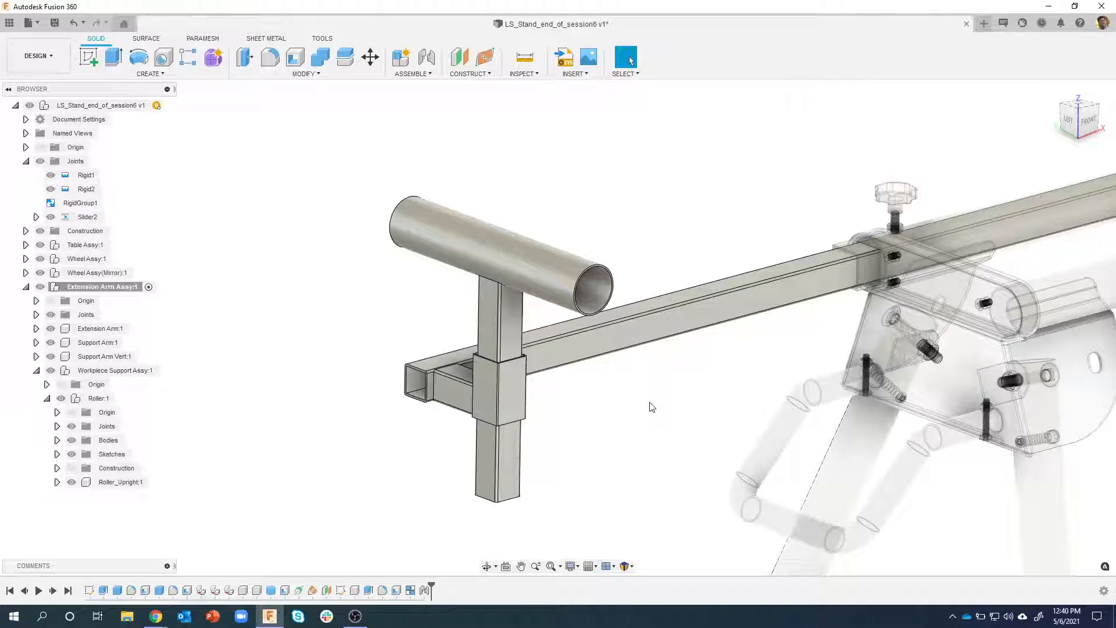
Test the extension arm's slide by moving the assembly toward the stand, and revert it to its previous position
{"action": "left_click_drag", "start_coordinate": [507, 304], "coordinate": [811, 305]}
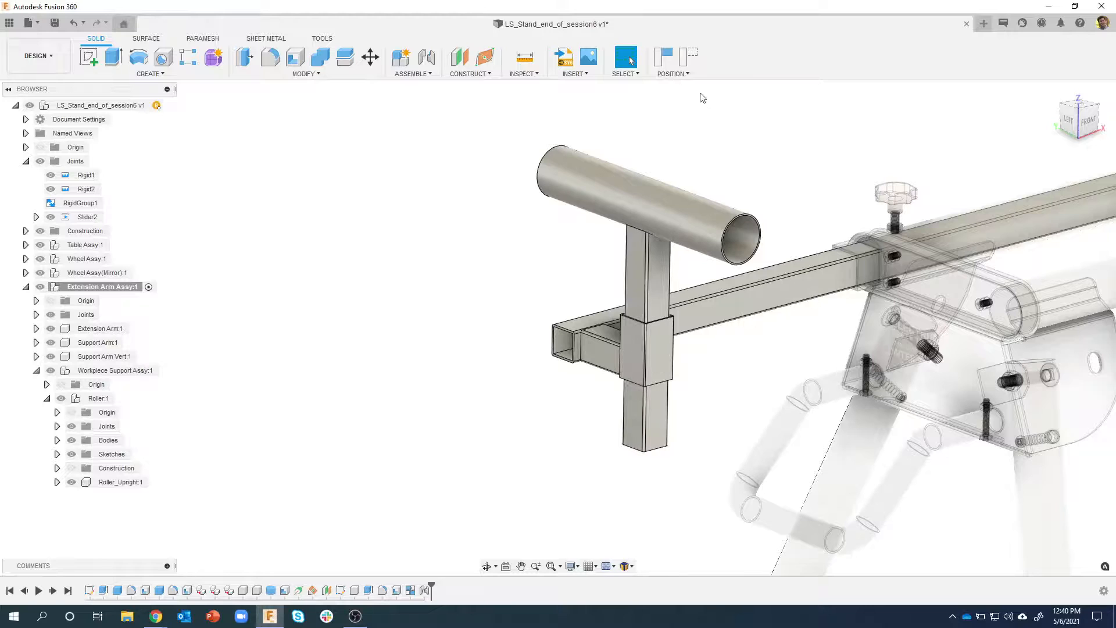
{"action": "left_click", "coordinate": [688, 56]}
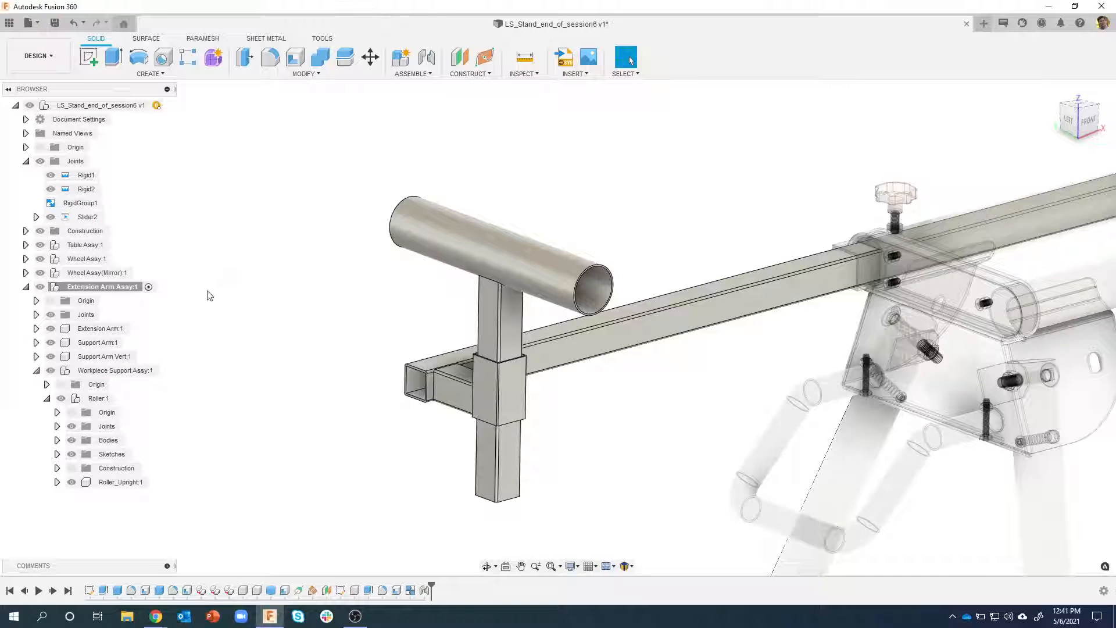
Create and activate an internal standard component named Roller Cap inside the Workpiece Support Assy
{"action": "left_click", "coordinate": [116, 370]}
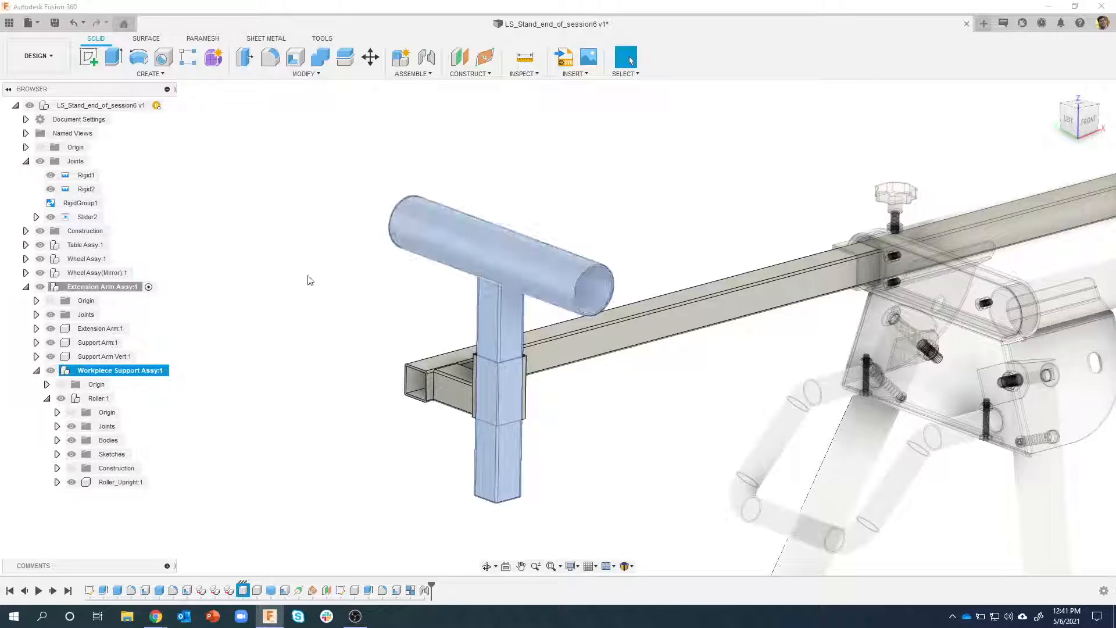
{"action": "left_click", "coordinate": [115, 286]}
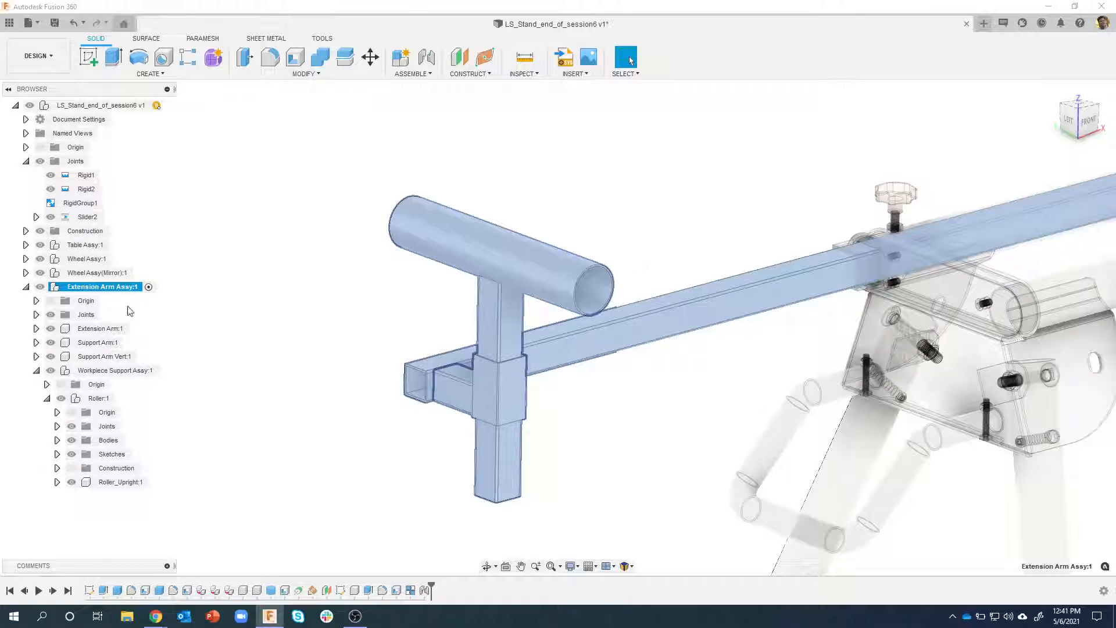
{"action": "left_click", "coordinate": [110, 371]}
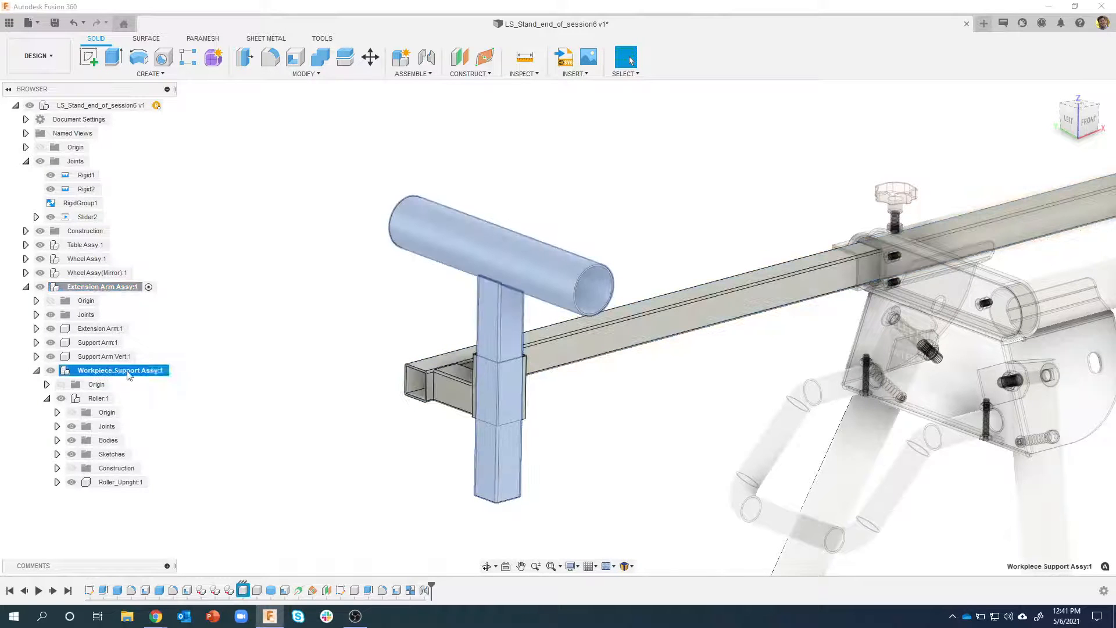
{"action": "right_click", "coordinate": [110, 372]}
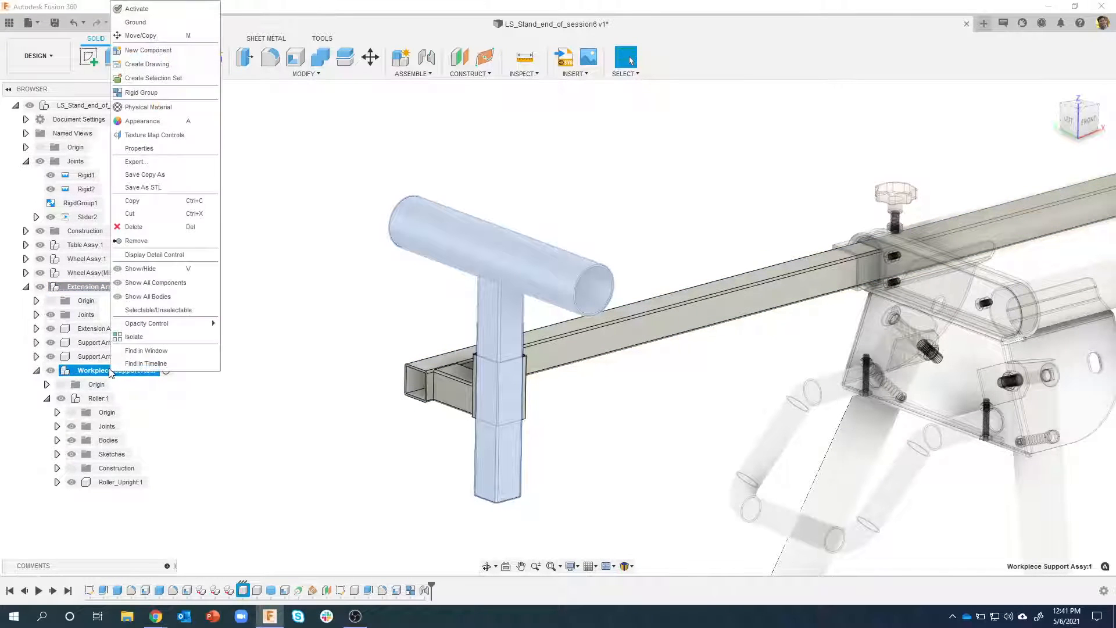
{"action": "left_click", "coordinate": [169, 55]}
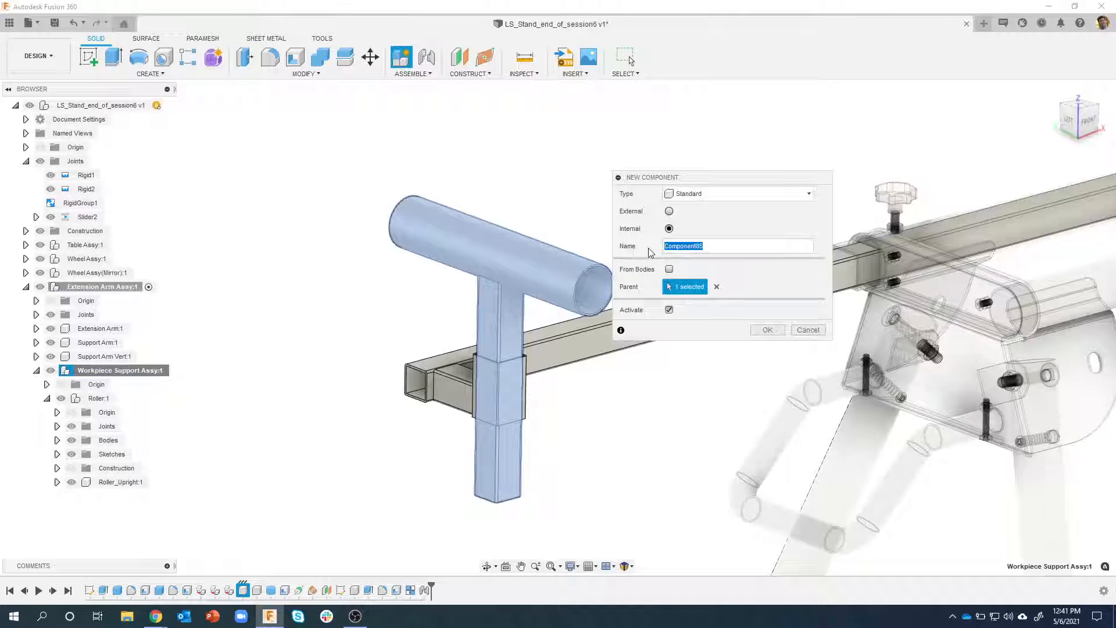
{"action": "type", "text": "Roller Cap"}
{"action": "key", "text": "Return"}
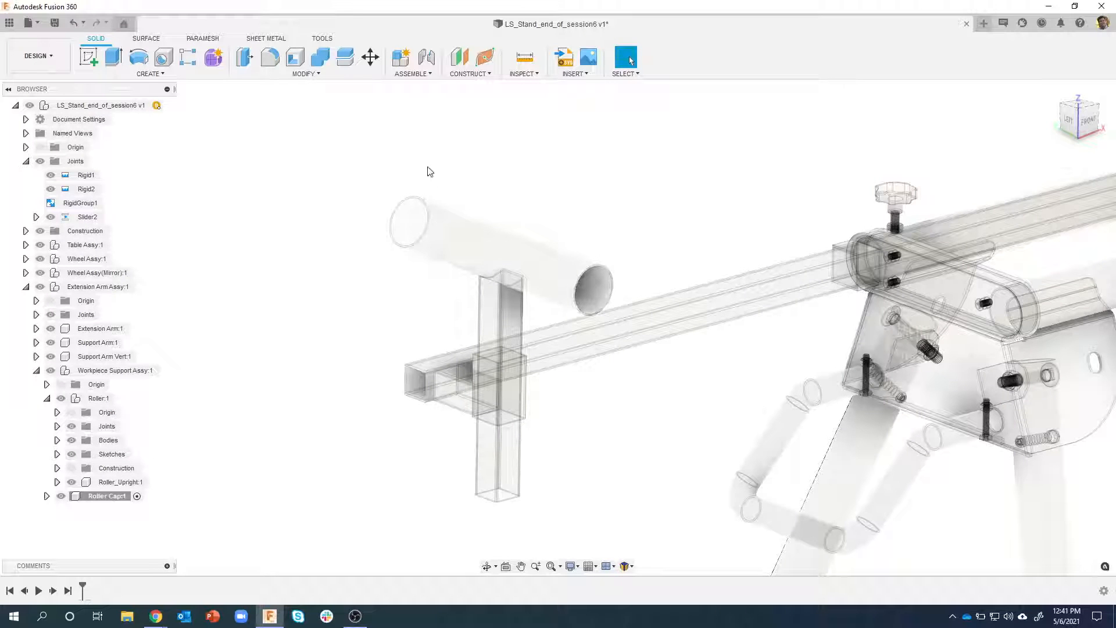
Create a sketch on the roller tube's ring-shaped end face, keeping only its automatically projected edges, and finish it
{"action": "scroll", "coordinate": [635, 237], "scroll_direction": "up", "scroll_amount": 5}
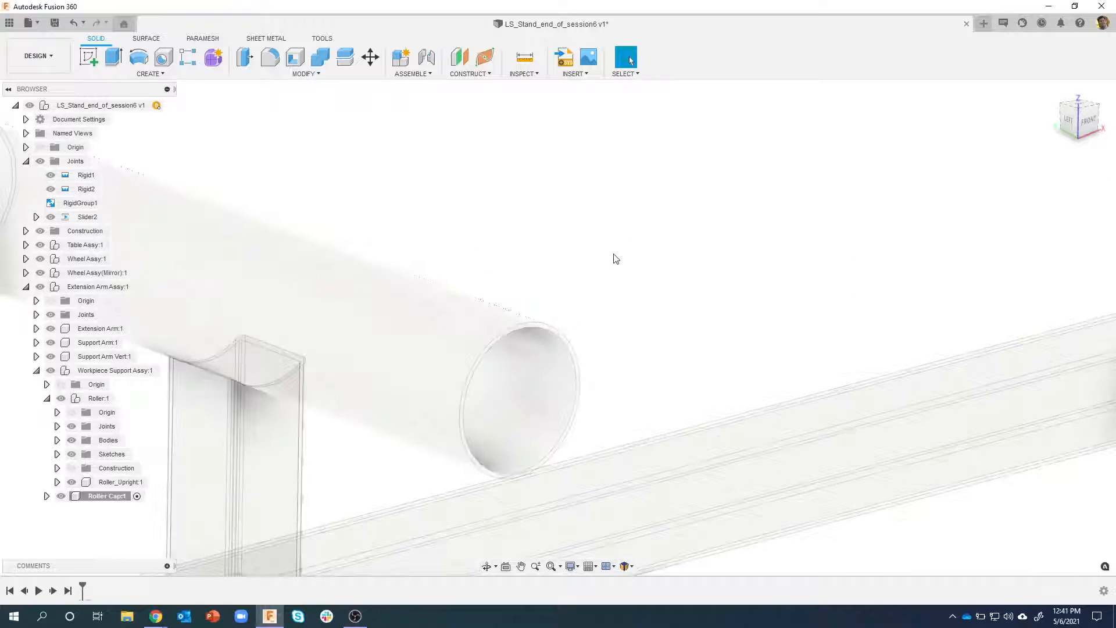
{"action": "scroll", "coordinate": [528, 274], "scroll_direction": "up", "scroll_amount": 5}
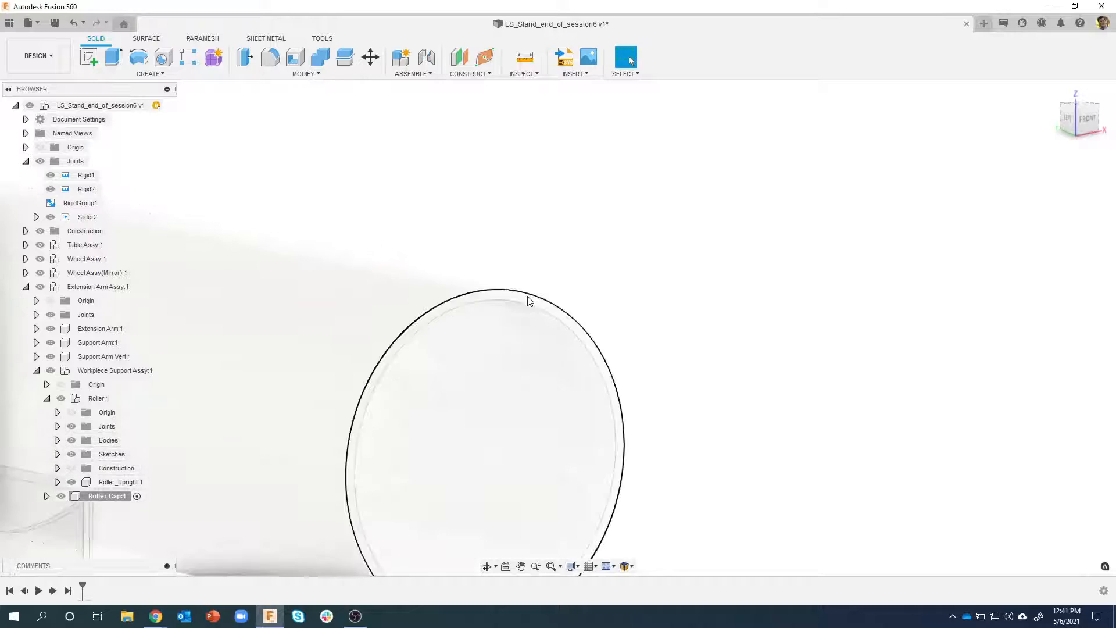
{"action": "right_click", "coordinate": [502, 311]}
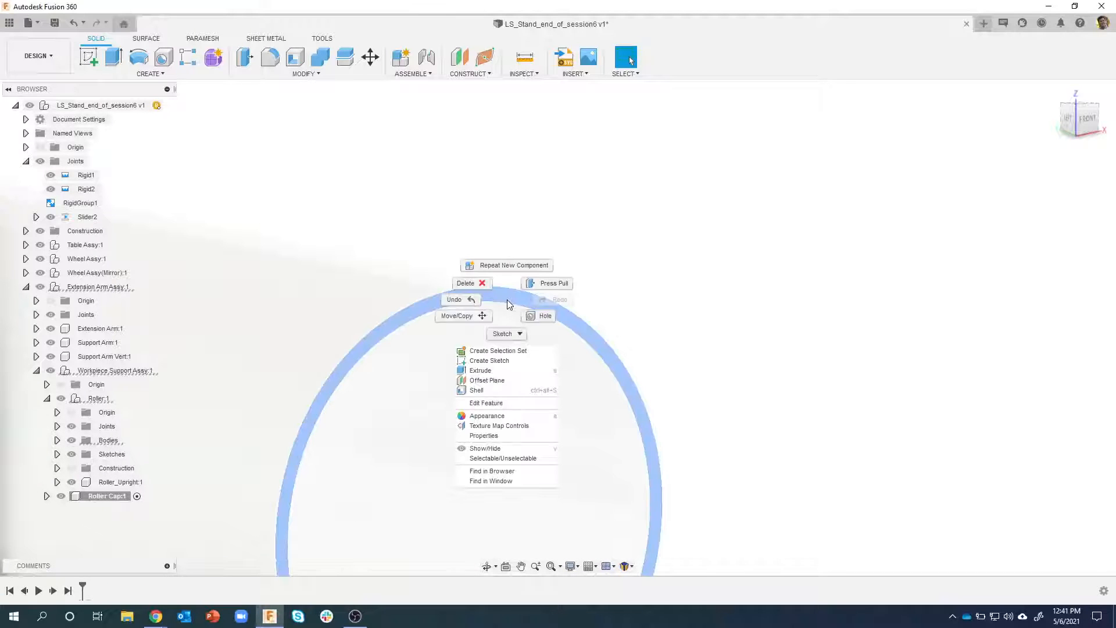
{"action": "left_click", "coordinate": [488, 361]}
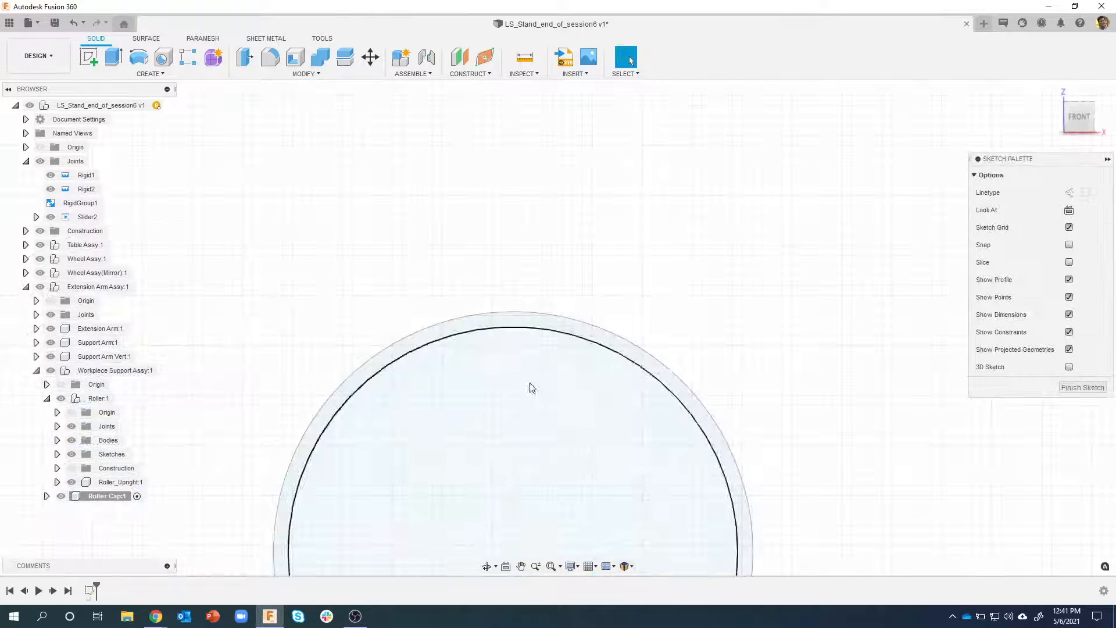
{"action": "middle_click_drag", "start_coordinate": [541, 370], "coordinate": [540, 262]}
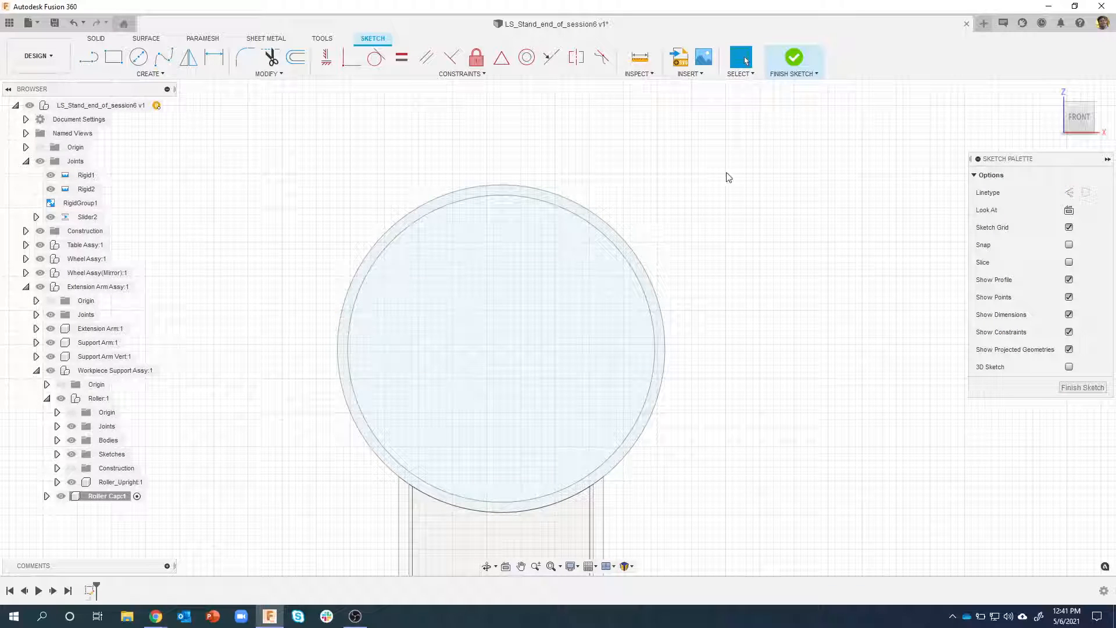
{"action": "left_click", "coordinate": [797, 60]}
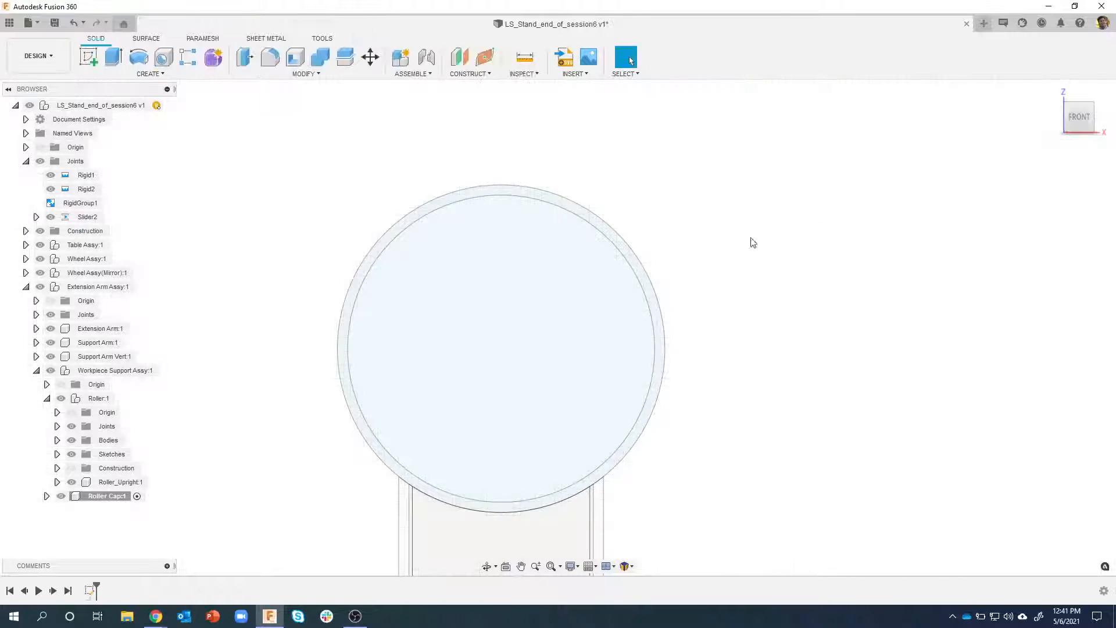
Examine the sketch's inner circle and outer ring profiles by selecting each one, and clear the selection
{"action": "left_click", "coordinate": [585, 250]}
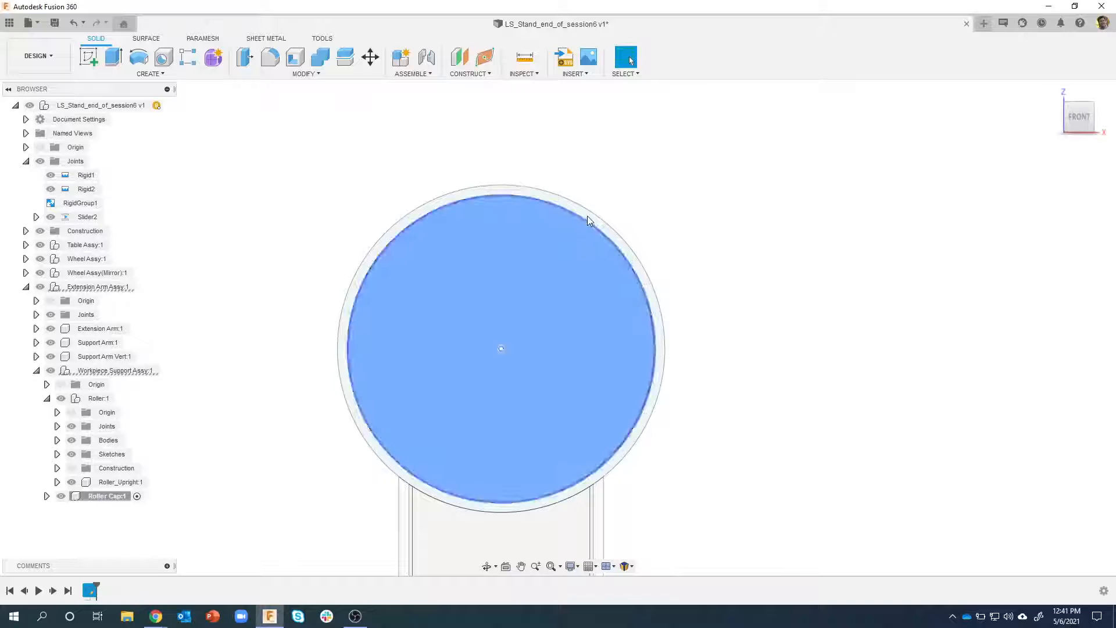
{"action": "scroll", "coordinate": [588, 209], "scroll_direction": "up", "scroll_amount": 3}
{"action": "left_click", "coordinate": [573, 219]}
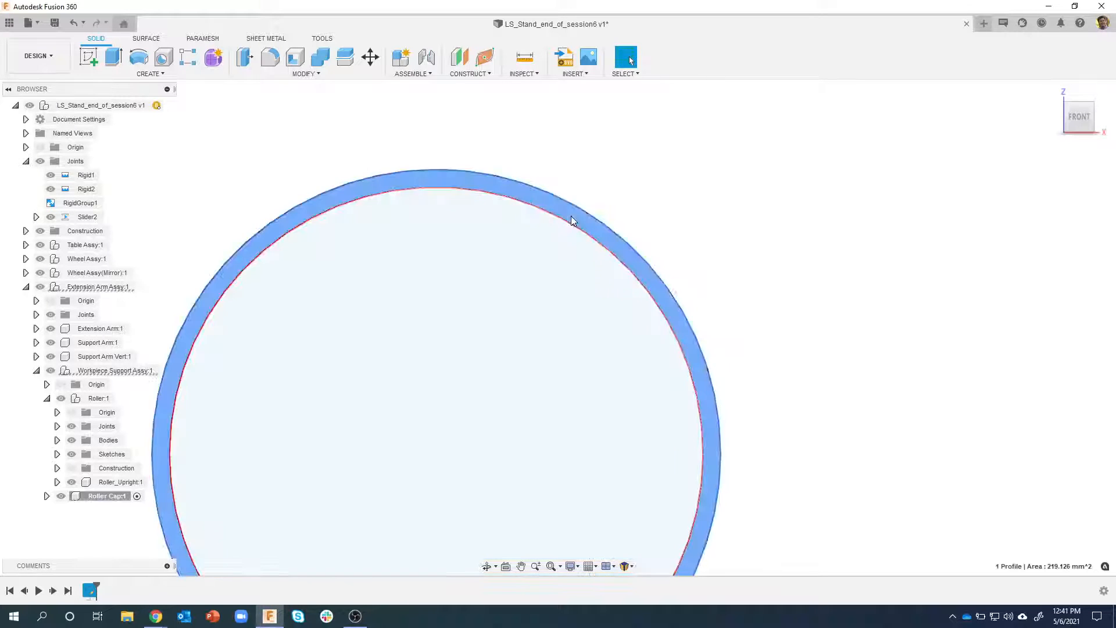
{"action": "scroll", "coordinate": [668, 226], "scroll_direction": "down", "scroll_amount": 3}
{"action": "left_click", "coordinate": [670, 222]}
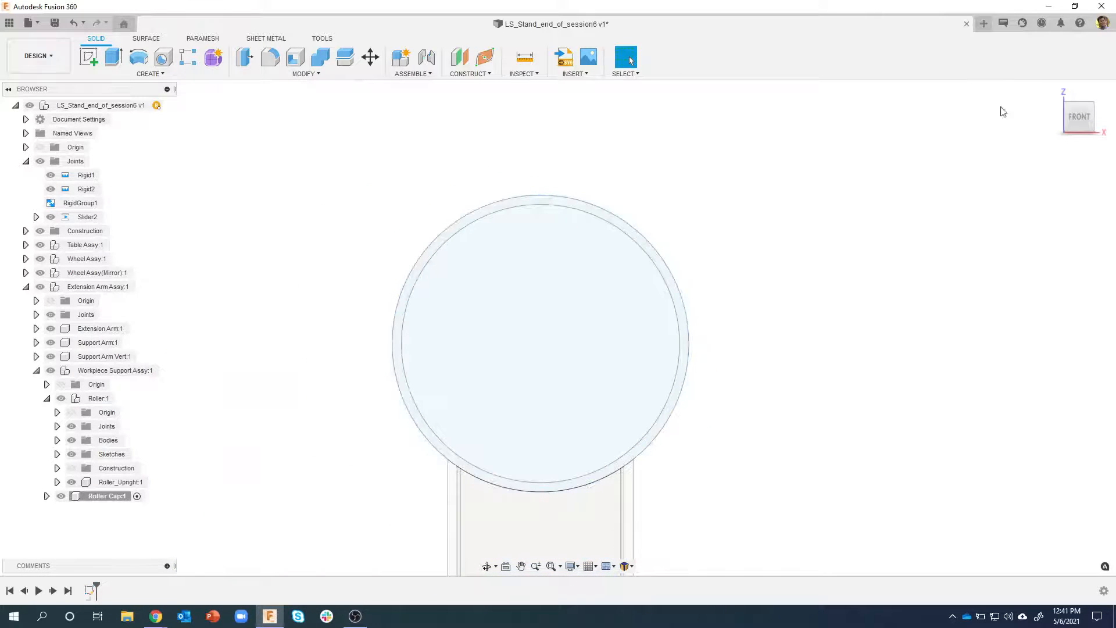
Review the general Design preferences for automatically projecting geometry on the active sketch plane, and close them without changes
{"action": "left_click", "coordinate": [1102, 23]}
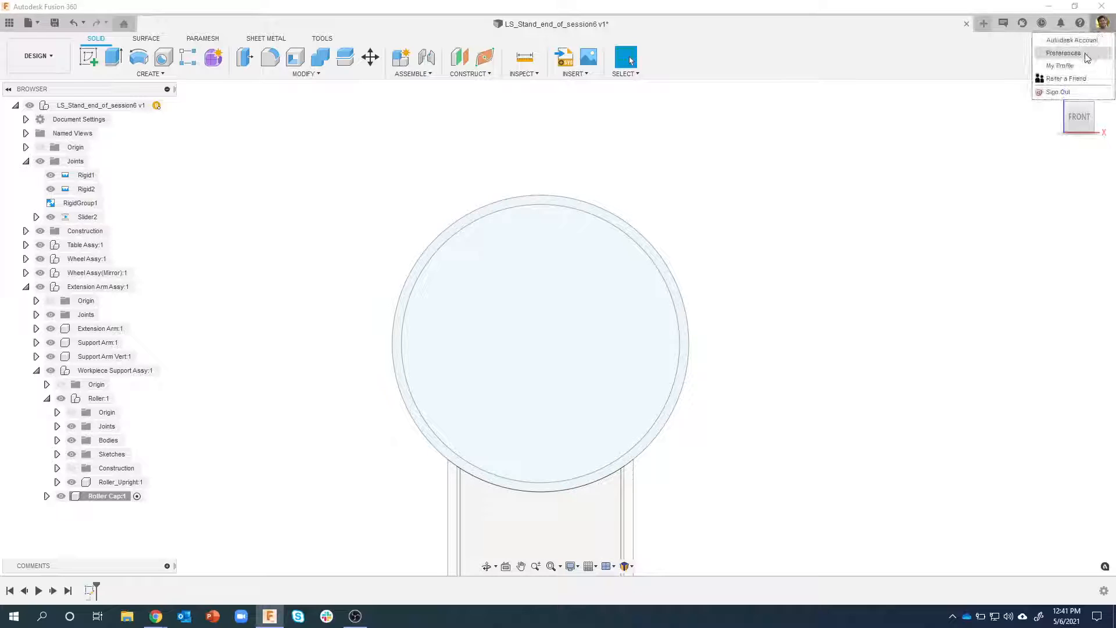
{"action": "left_click", "coordinate": [1086, 54]}
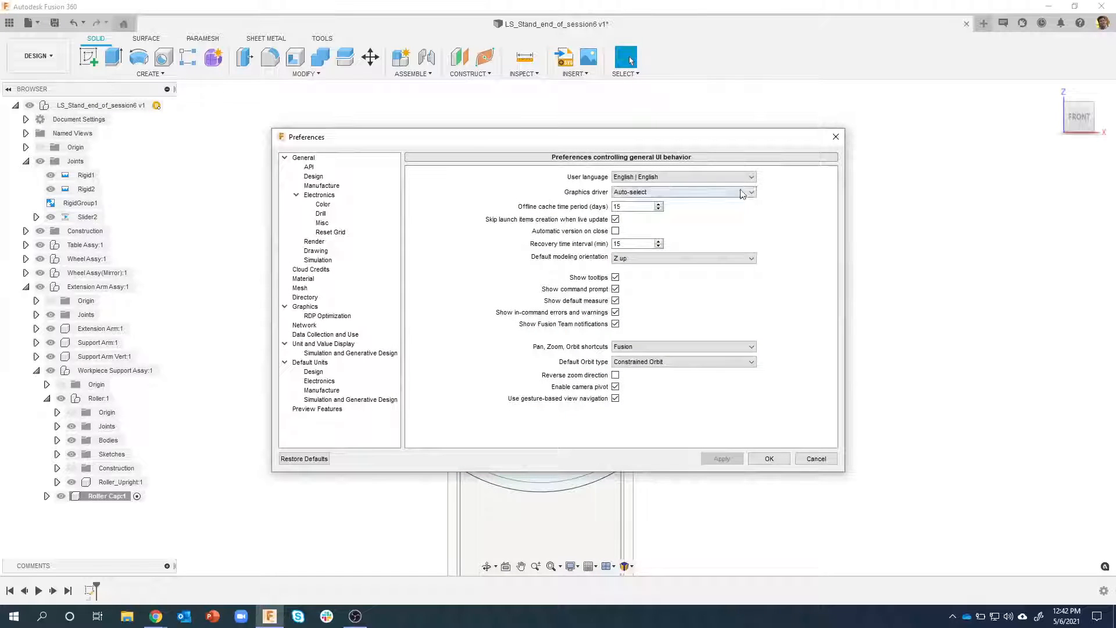
{"action": "left_click", "coordinate": [339, 167]}
{"action": "left_click", "coordinate": [340, 176]}
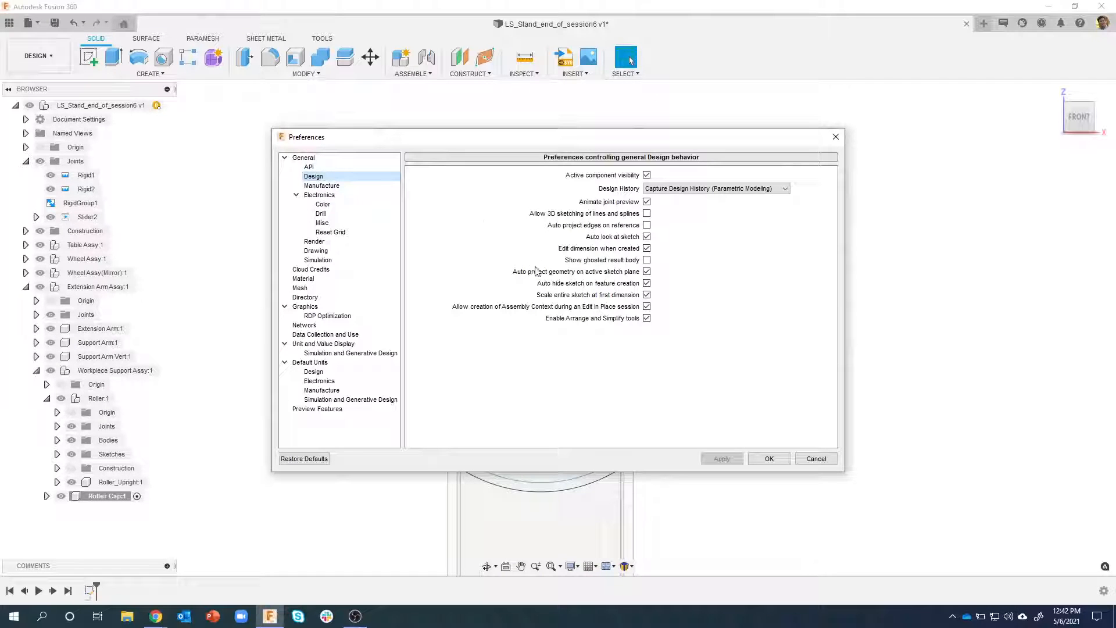
{"action": "left_click", "coordinate": [814, 459]}
Extrude the sketch's inner circle and outer ring profiles together 7 mm outward from the roller's end as a new body
{"action": "middle_click_drag", "start_coordinate": [868, 173], "coordinate": [693, 274], "text": "shift"}
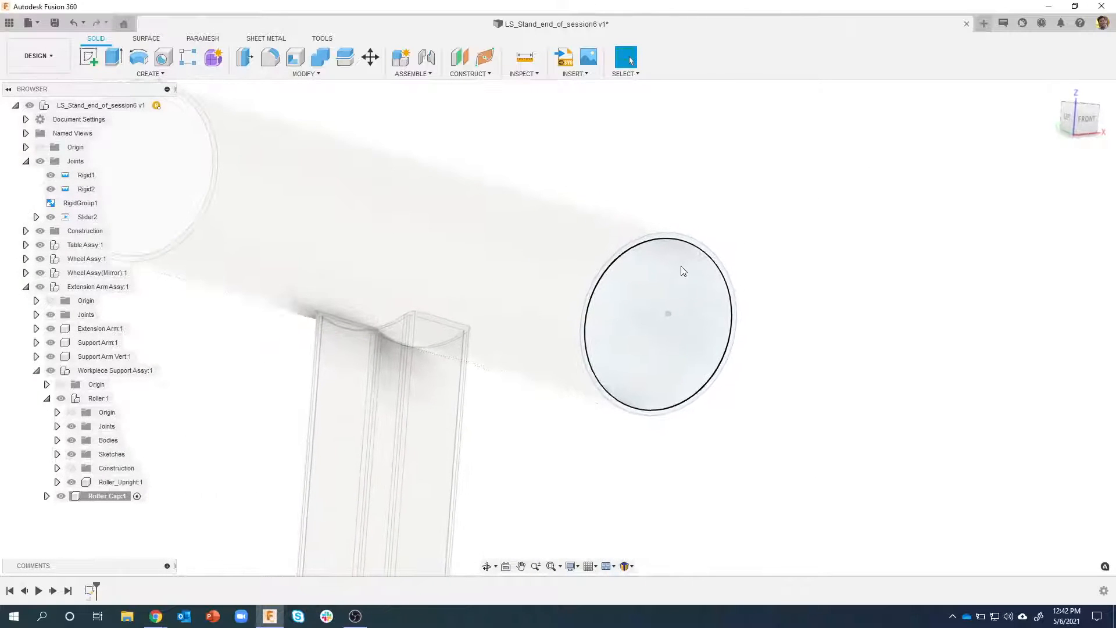
{"action": "scroll", "coordinate": [681, 266], "scroll_direction": "up", "scroll_amount": 5}
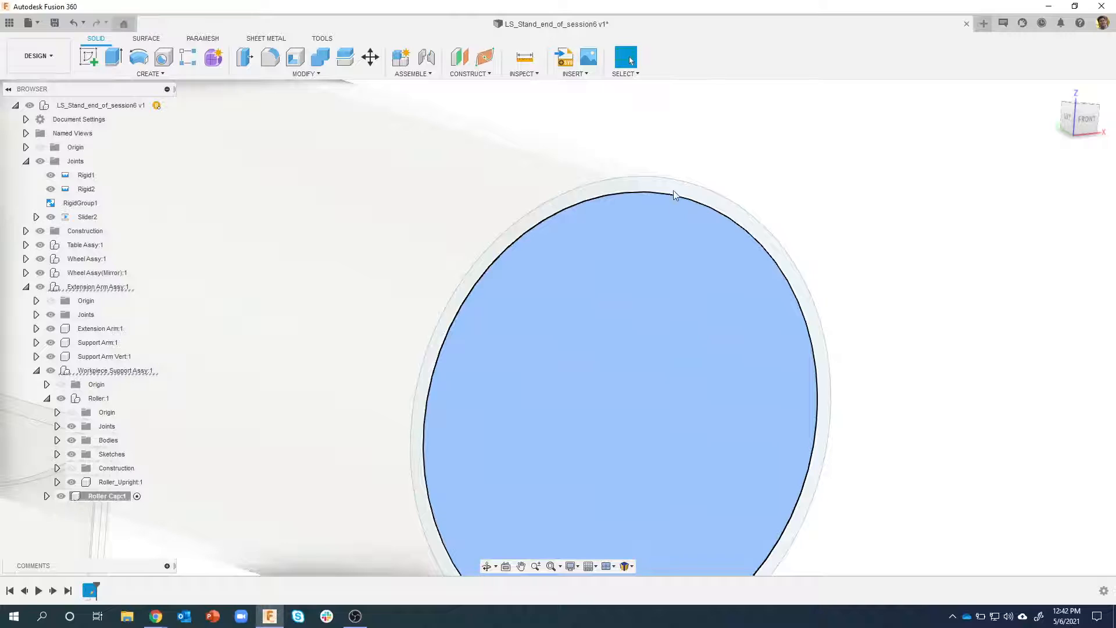
{"action": "left_click", "coordinate": [683, 266]}
{"action": "left_click", "coordinate": [673, 189], "text": "ctrl"}
{"action": "right_click", "coordinate": [673, 190]}
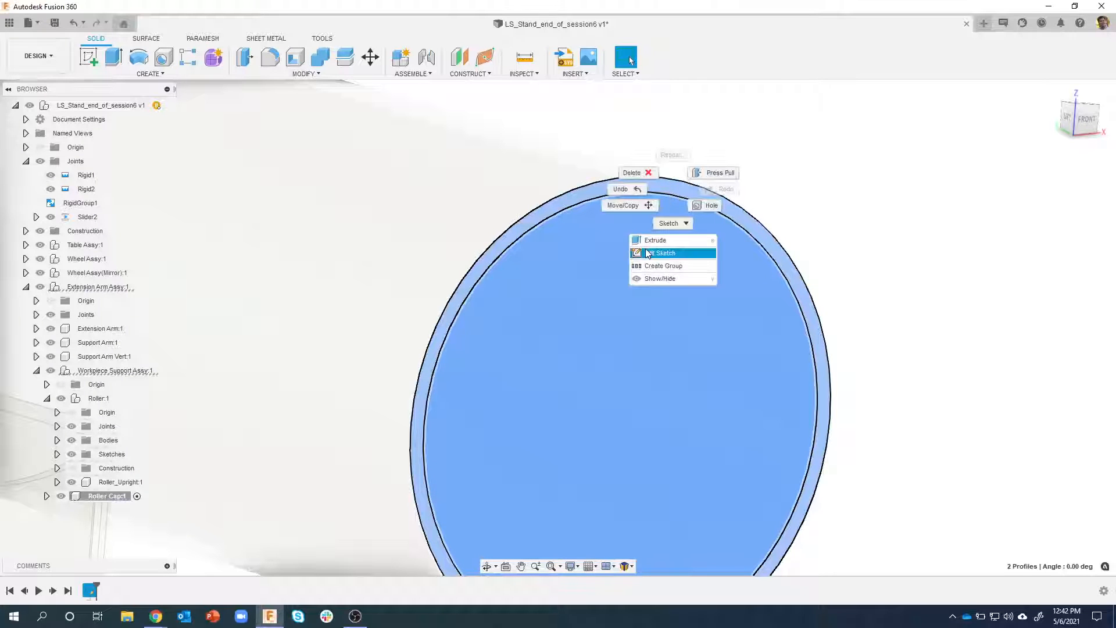
{"action": "left_click", "coordinate": [662, 240]}
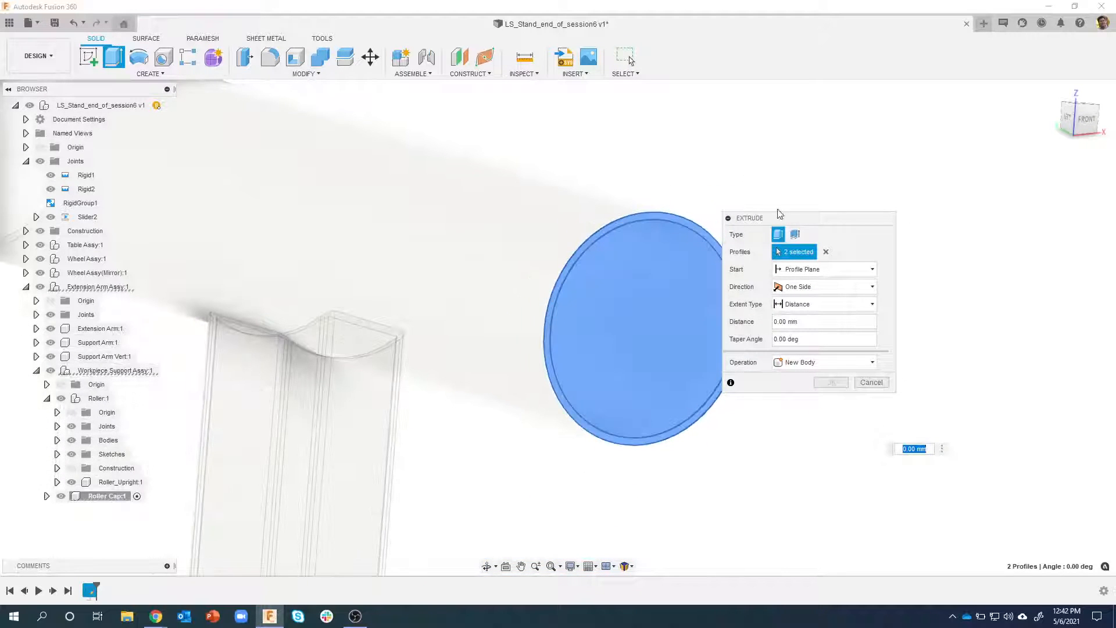
{"action": "left_click_drag", "start_coordinate": [738, 217], "coordinate": [811, 177]}
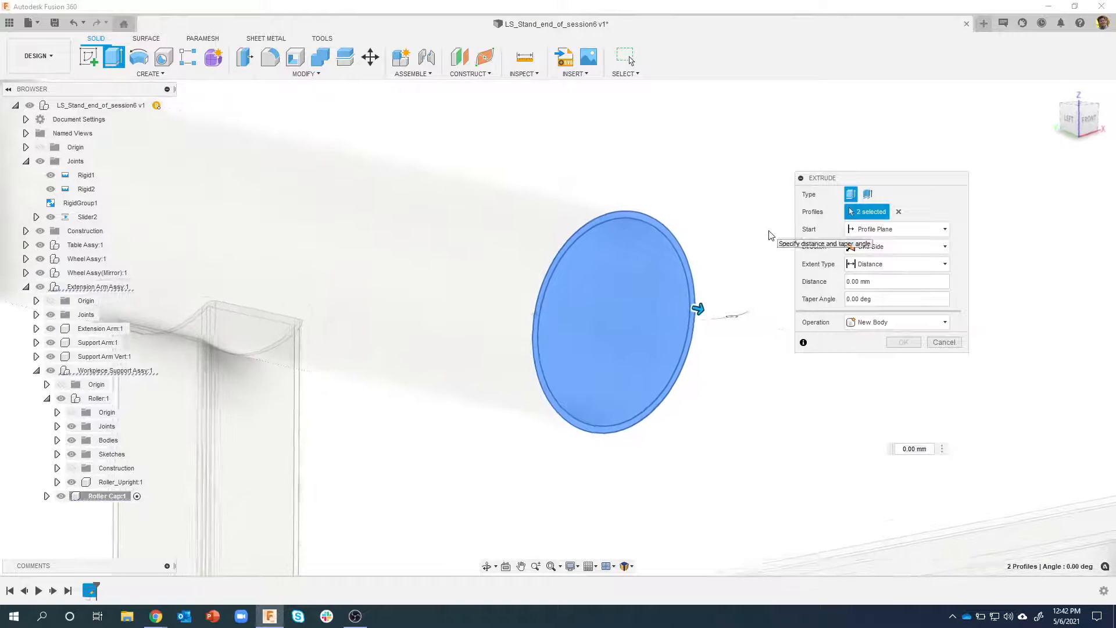
{"action": "left_click_drag", "start_coordinate": [887, 279], "coordinate": [820, 281]}
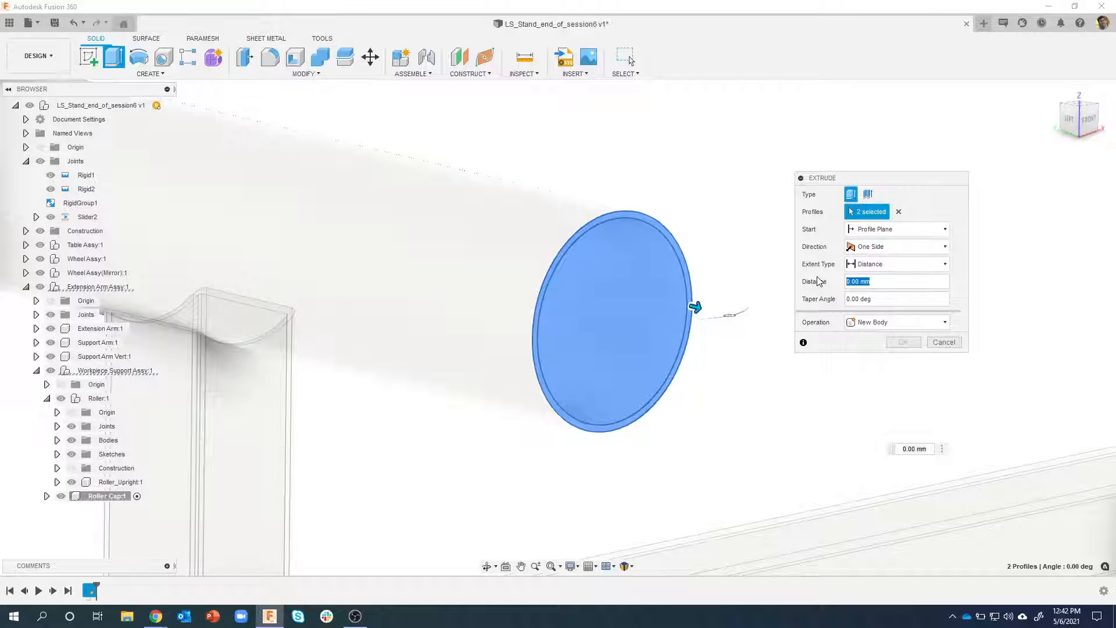
{"action": "type", "text": "7"}
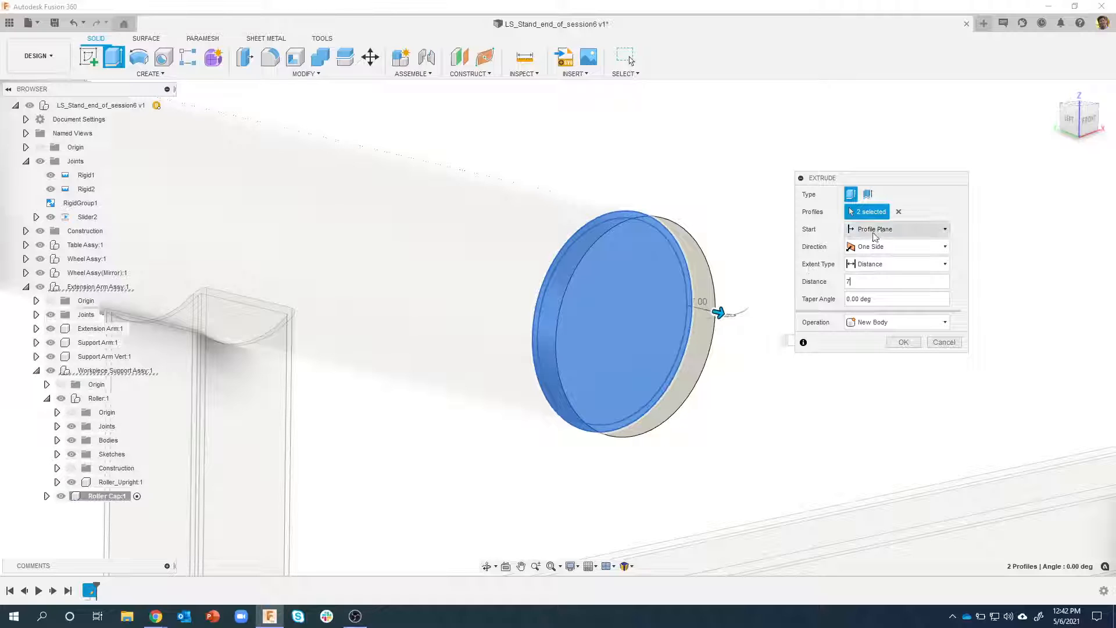
{"action": "left_click", "coordinate": [902, 343]}
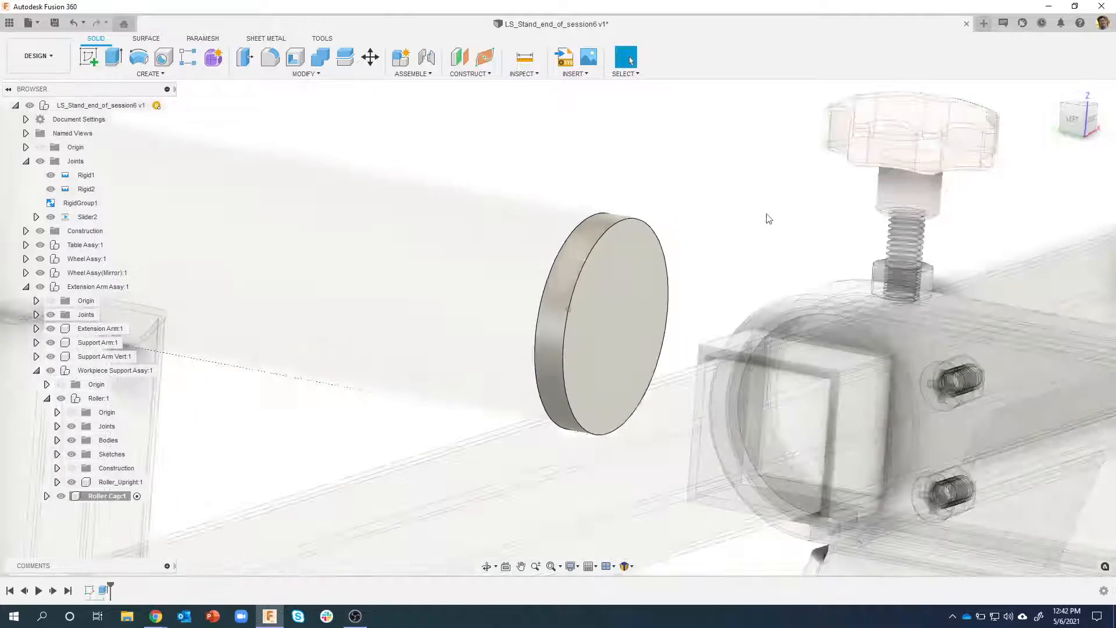
{"action": "middle_click_drag", "start_coordinate": [765, 214], "coordinate": [646, 243], "text": "shift"}
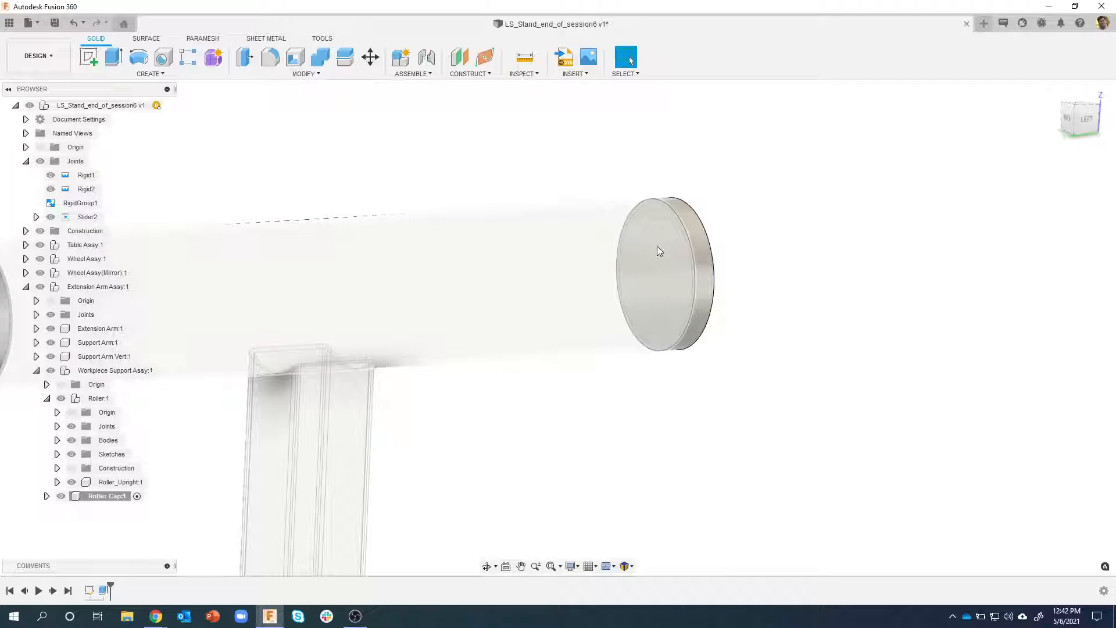
{"action": "left_click", "coordinate": [657, 246]}
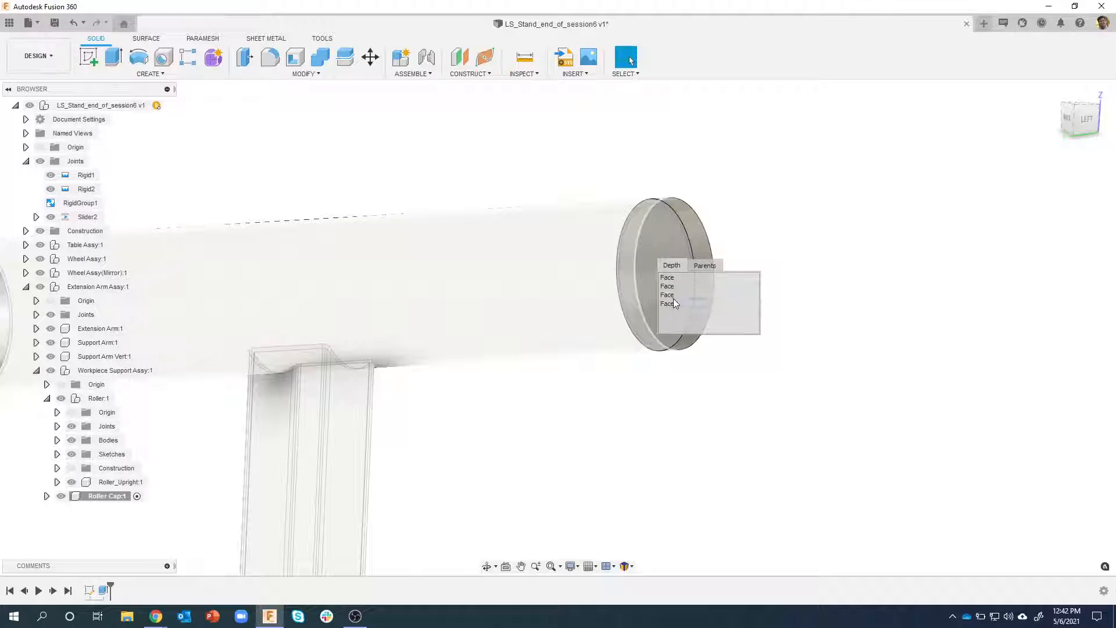
{"action": "left_click", "coordinate": [777, 241]}
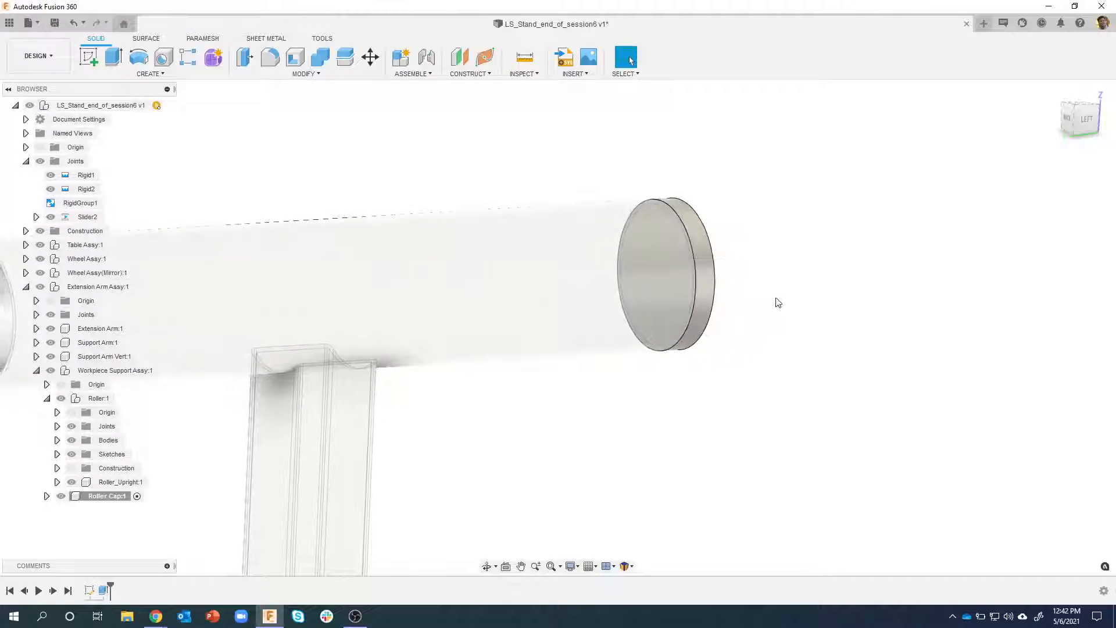
Make the Roller Cap component's first sketch visible again
{"action": "scroll", "coordinate": [777, 302], "scroll_direction": "down", "scroll_amount": 1}
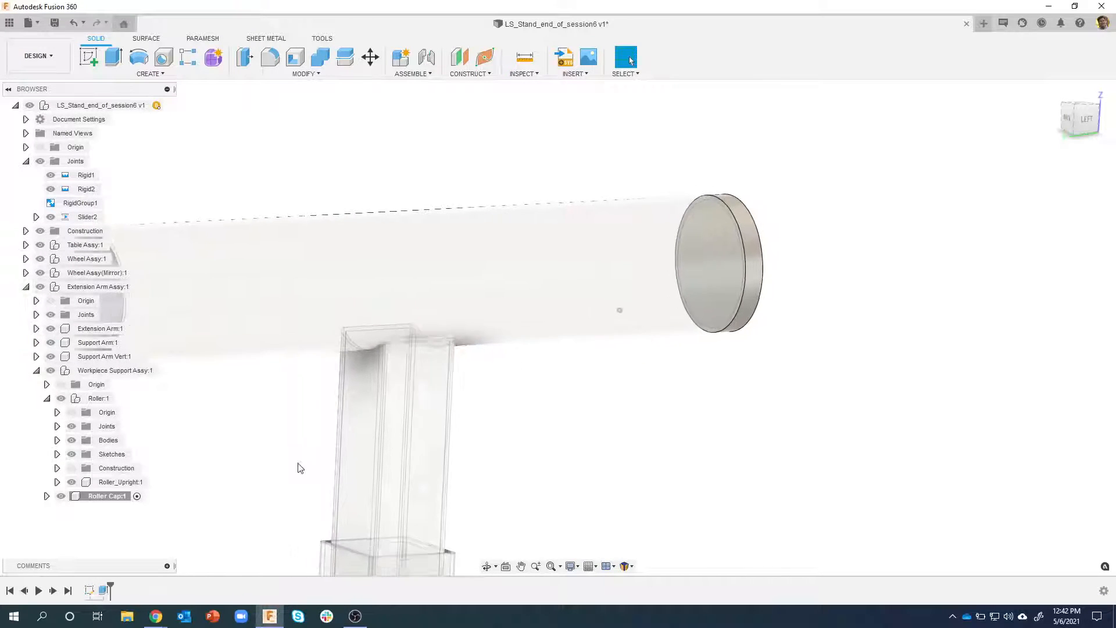
{"action": "left_click", "coordinate": [46, 496]}
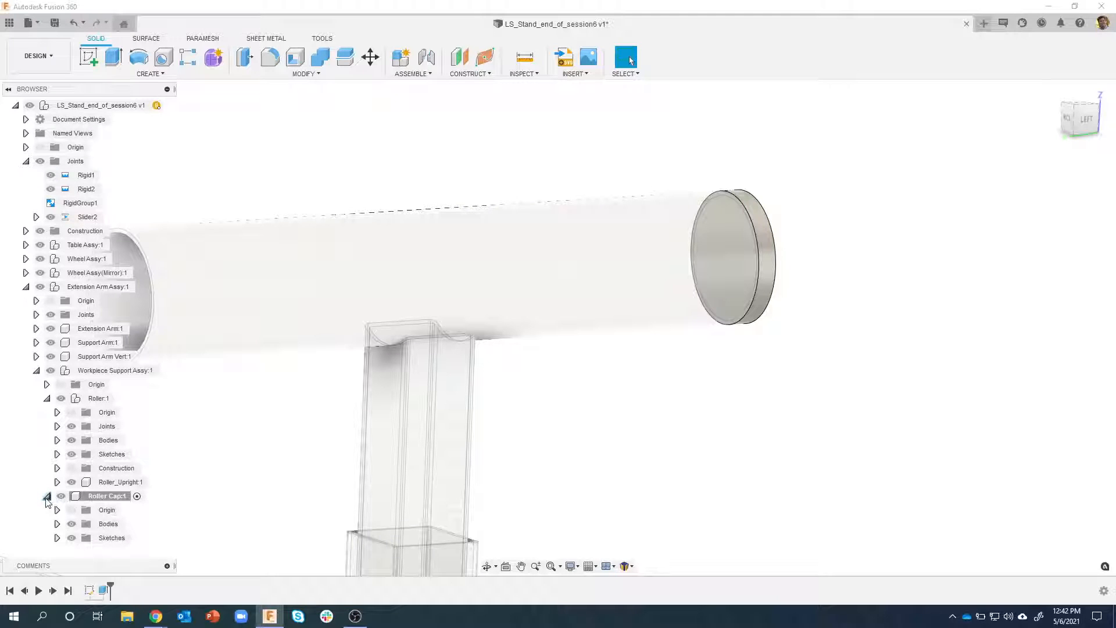
{"action": "left_click", "coordinate": [57, 537]}
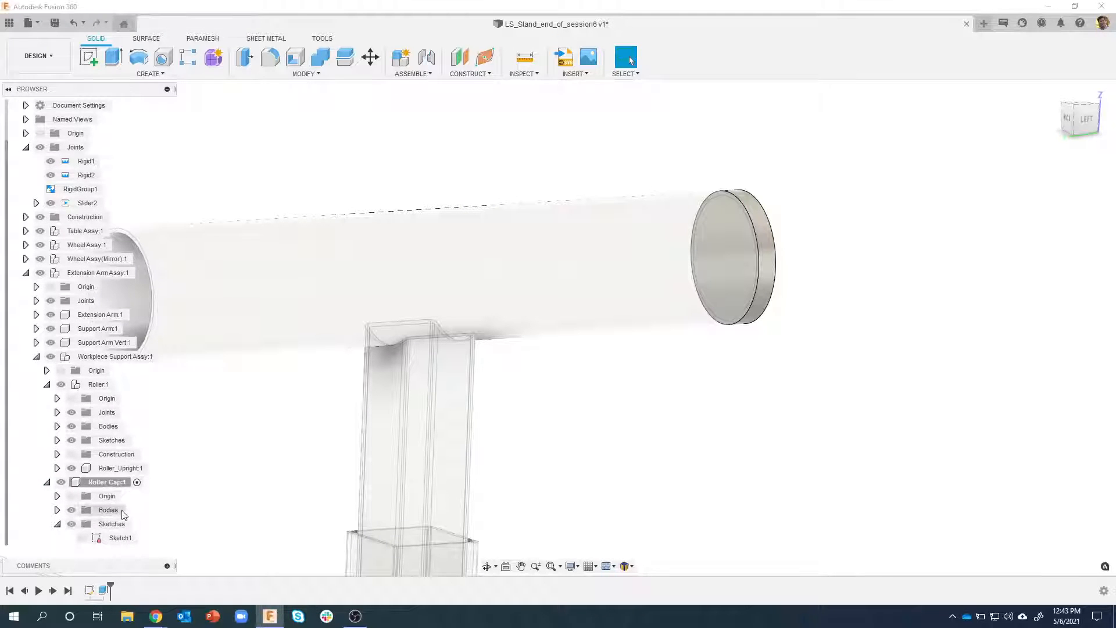
{"action": "left_click", "coordinate": [97, 541]}
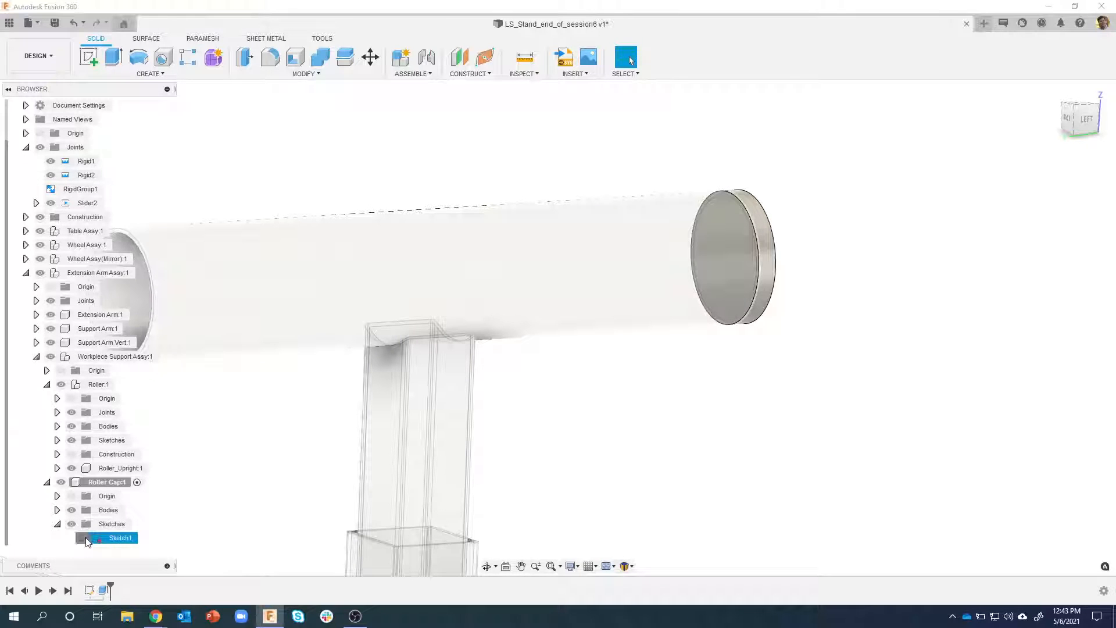
{"action": "left_click", "coordinate": [82, 539]}
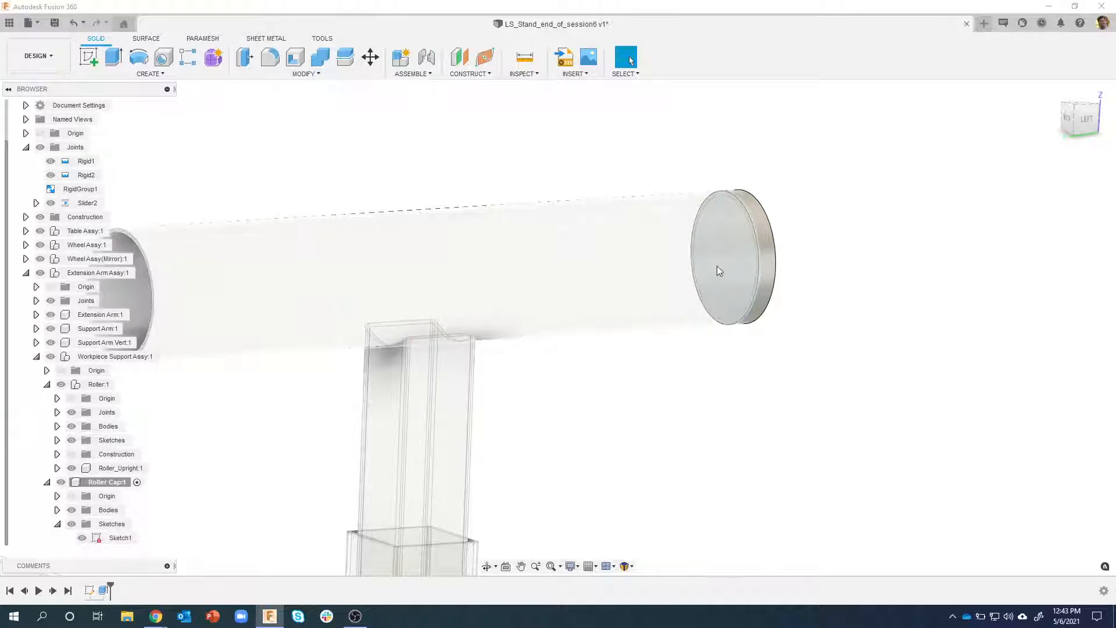
Extrude the sketch's inner circle profile -20 mm into the roller tube, joined to the cap's disc
{"action": "left_click", "coordinate": [727, 244]}
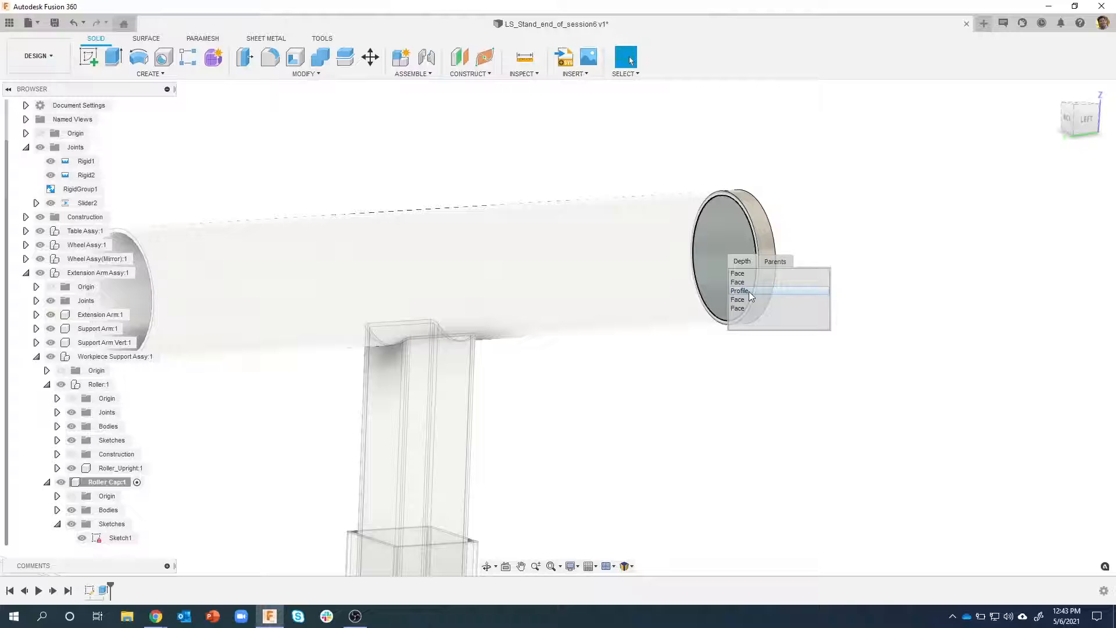
{"action": "left_click", "coordinate": [740, 291]}
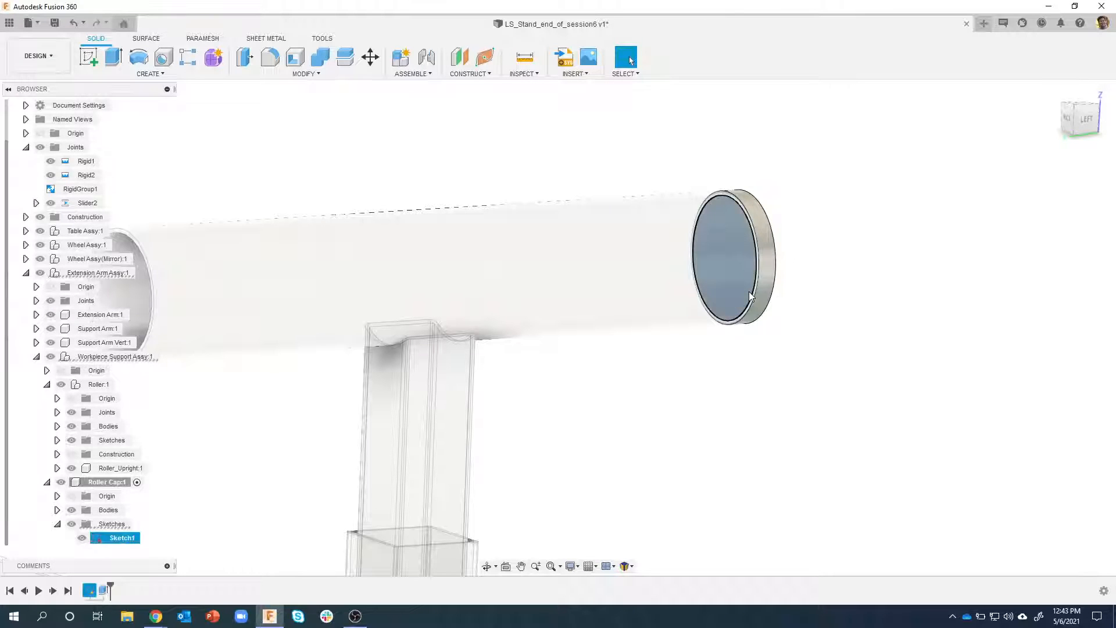
{"action": "right_click", "coordinate": [742, 278]}
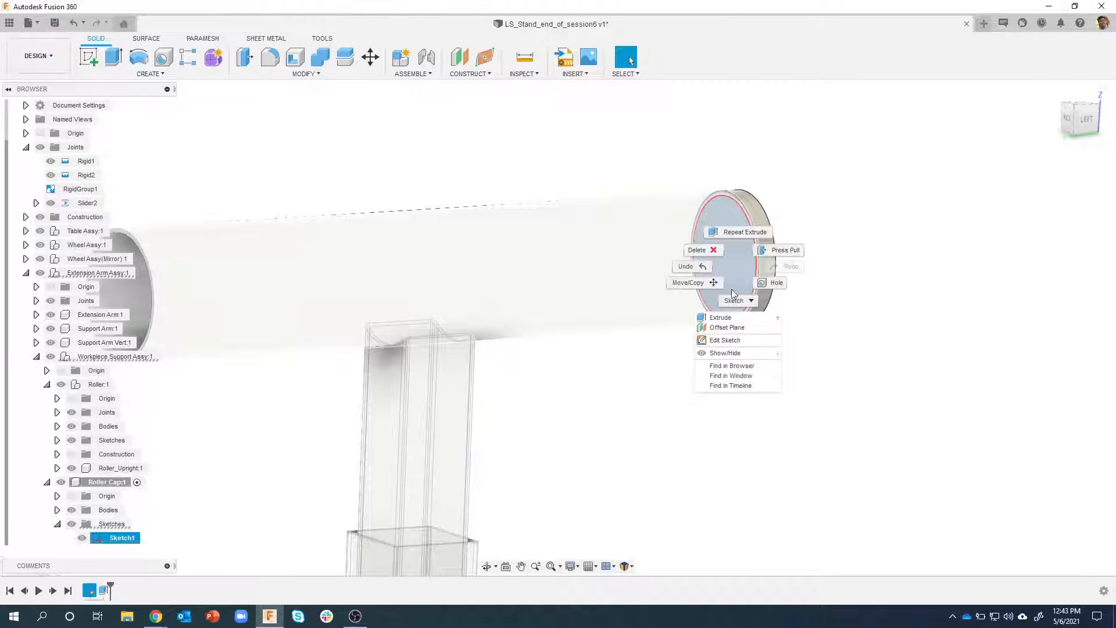
{"action": "left_click", "coordinate": [720, 317]}
{"action": "left_click_drag", "start_coordinate": [741, 258], "coordinate": [643, 261]}
{"action": "mouse_move", "coordinate": [781, 343]}
{"action": "middle_mouse_down", "text": "shift"}
{"action": "mouse_move", "coordinate": [798, 359]}
{"action": "mouse_move", "coordinate": [777, 347]}
{"action": "middle_mouse_up", "text": "shift"}
{"action": "middle_click_drag", "start_coordinate": [737, 216], "coordinate": [726, 213], "text": "shift"}
{"action": "scroll", "coordinate": [784, 291], "scroll_direction": "up", "scroll_amount": 1}
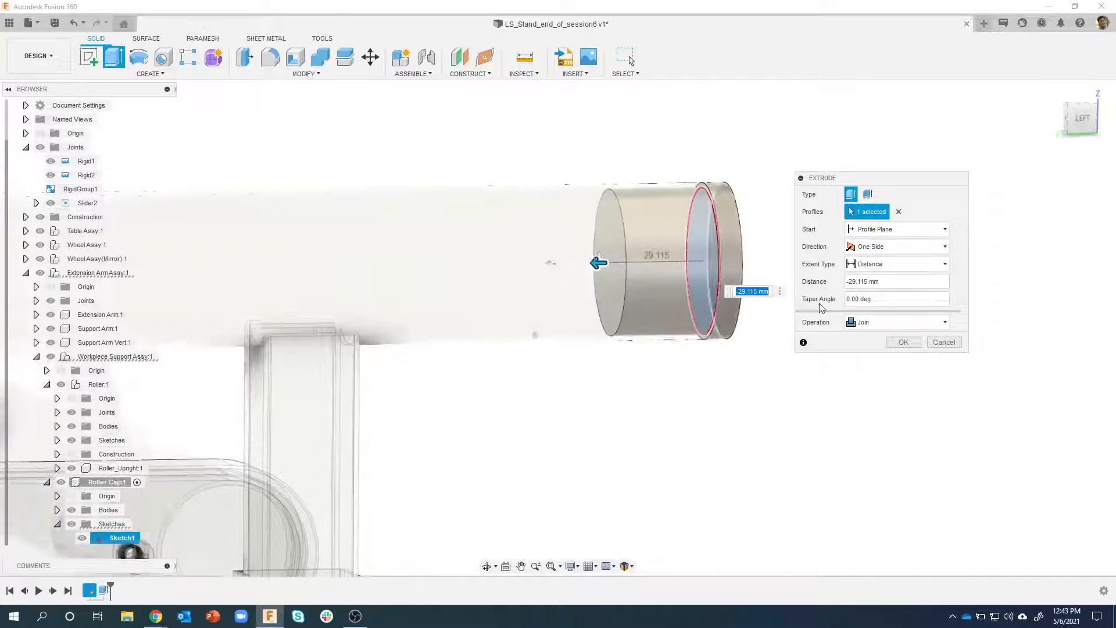
{"action": "middle_click_drag", "start_coordinate": [810, 293], "coordinate": [749, 376], "text": "shift"}
{"action": "left_click", "coordinate": [873, 282]}
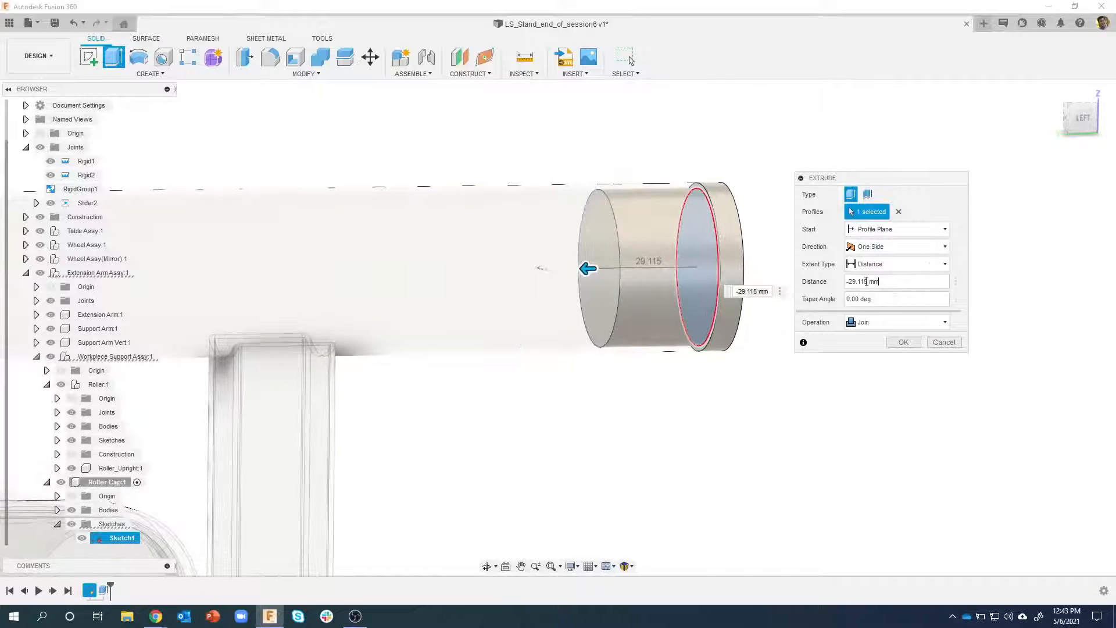
{"action": "left_click_drag", "start_coordinate": [888, 283], "coordinate": [835, 278]}
{"action": "type", "text": "-20"}
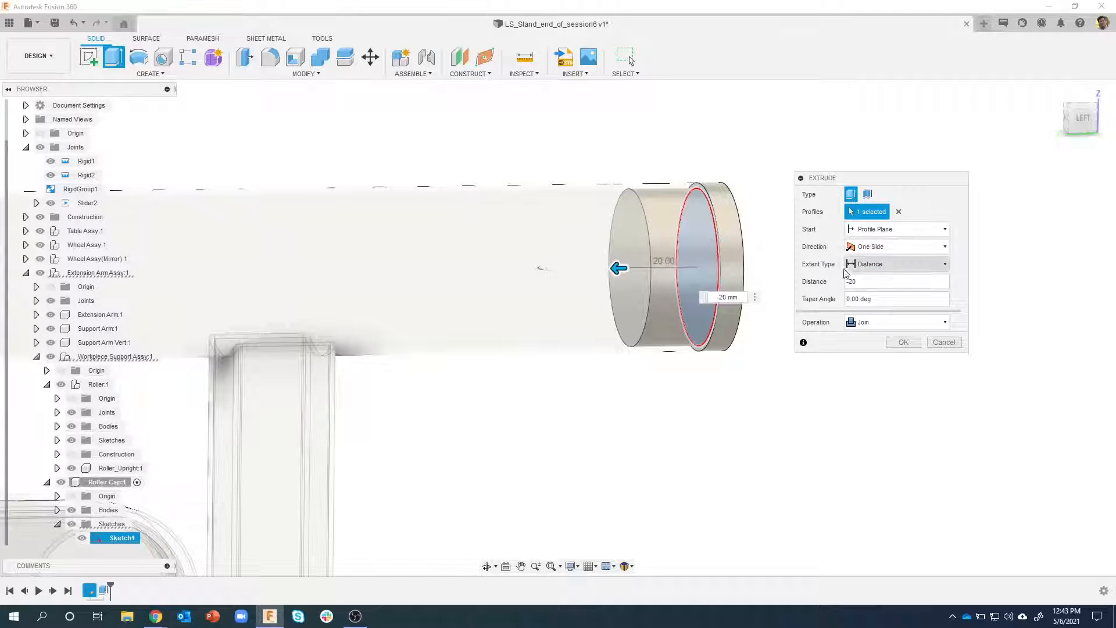
{"action": "left_click", "coordinate": [898, 341]}
Fillet the outer circular edge of the roller cap's end face with a 4 mm radius
{"action": "middle_click_drag", "start_coordinate": [810, 334], "coordinate": [347, 373], "text": "shift"}
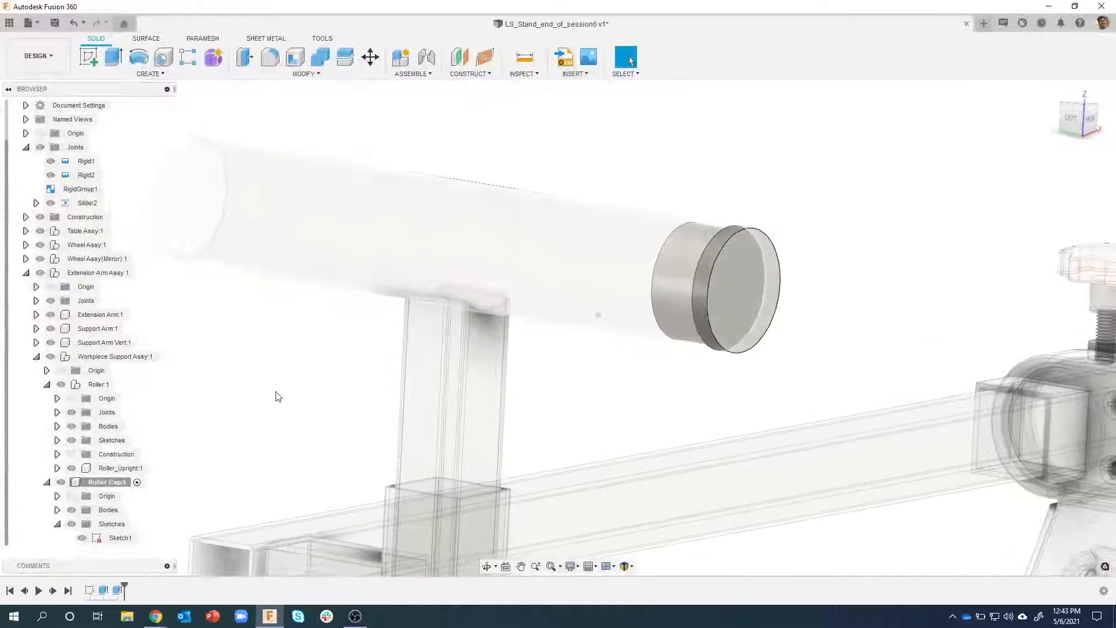
{"action": "left_click", "coordinate": [105, 484]}
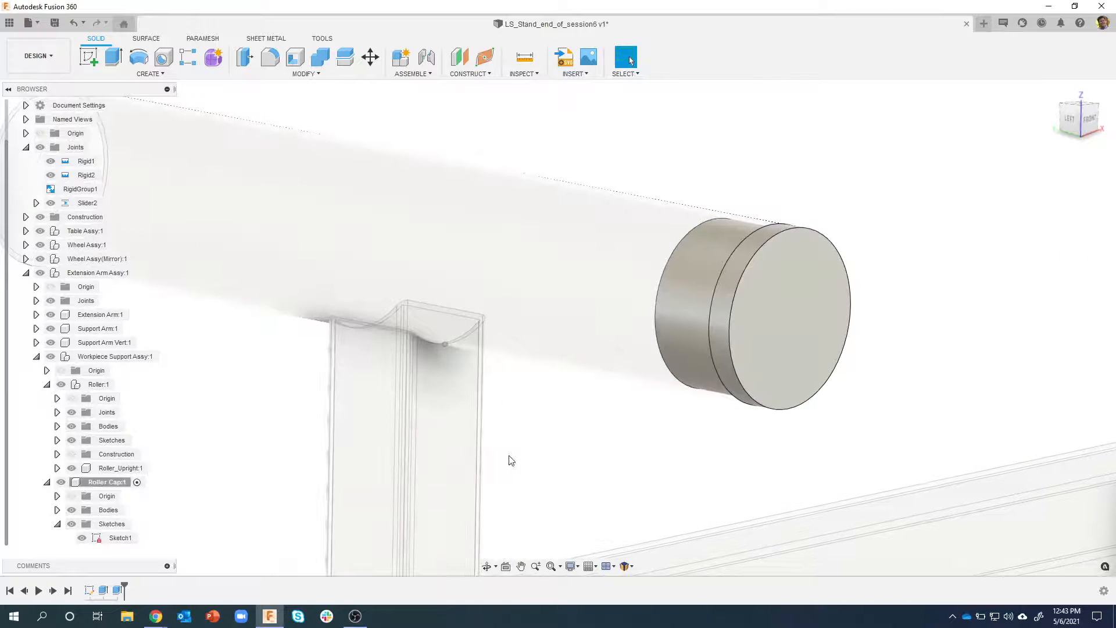
{"action": "right_click", "coordinate": [743, 278]}
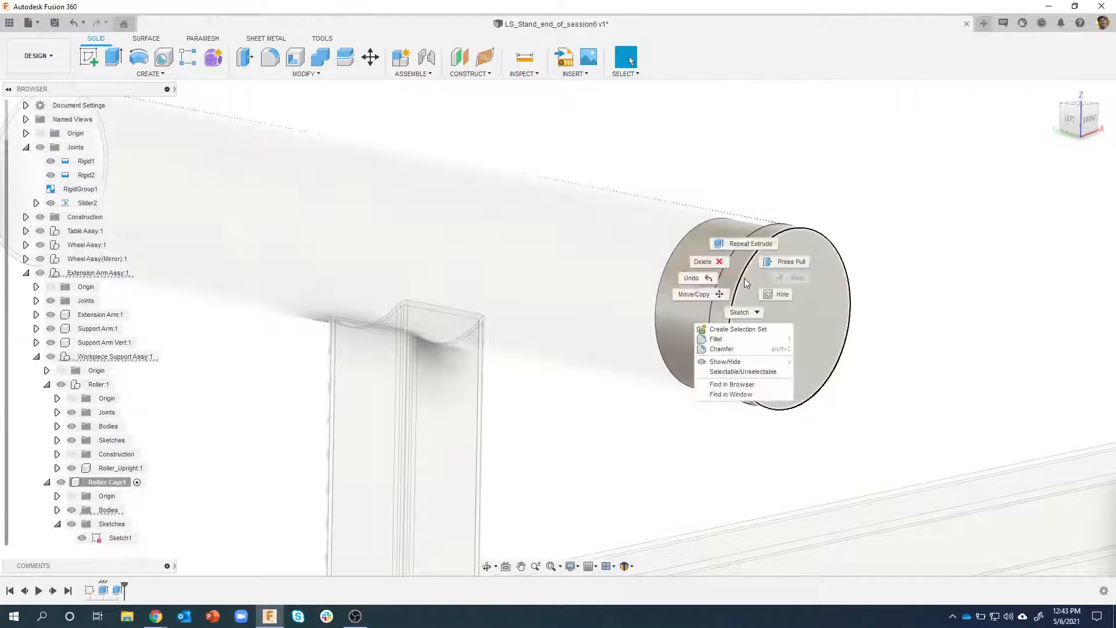
{"action": "left_click", "coordinate": [717, 339]}
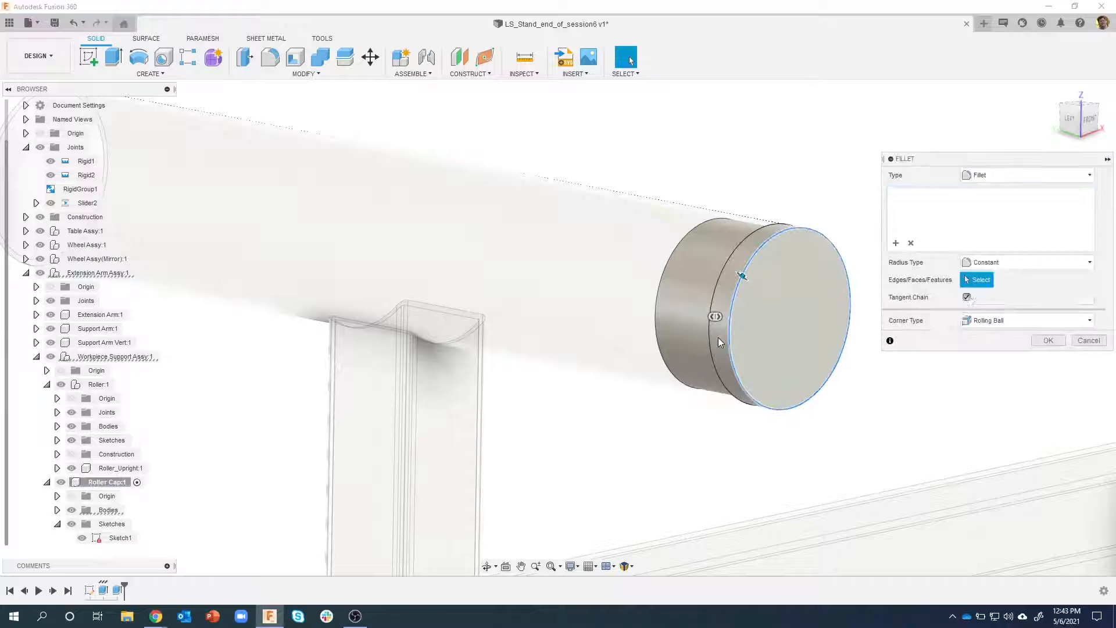
{"action": "type", "text": "4"}
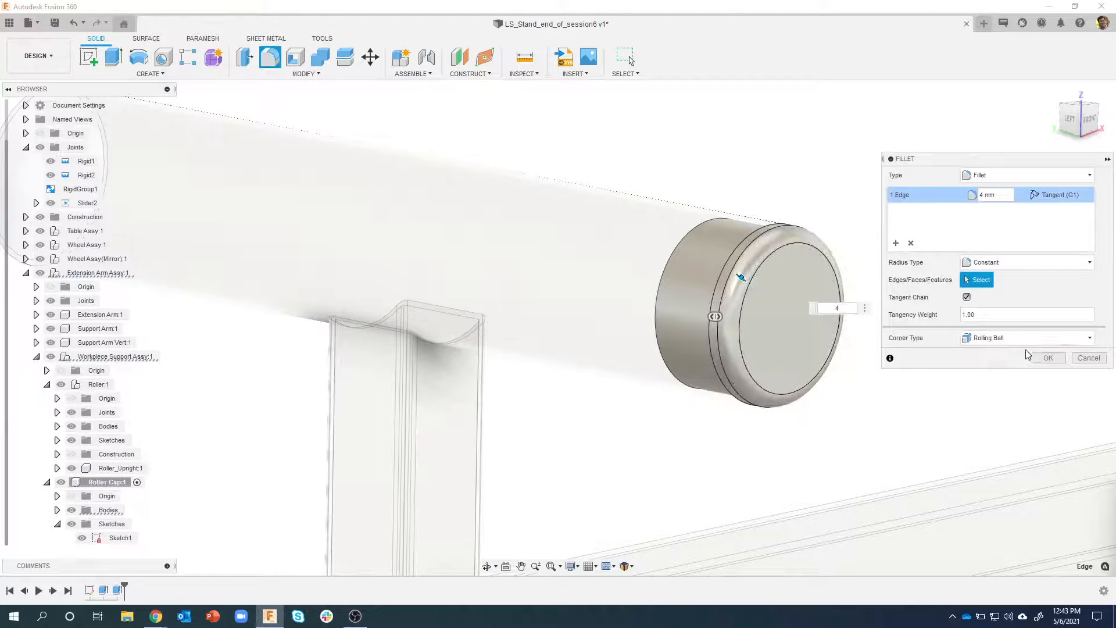
{"action": "left_click", "coordinate": [1037, 358]}
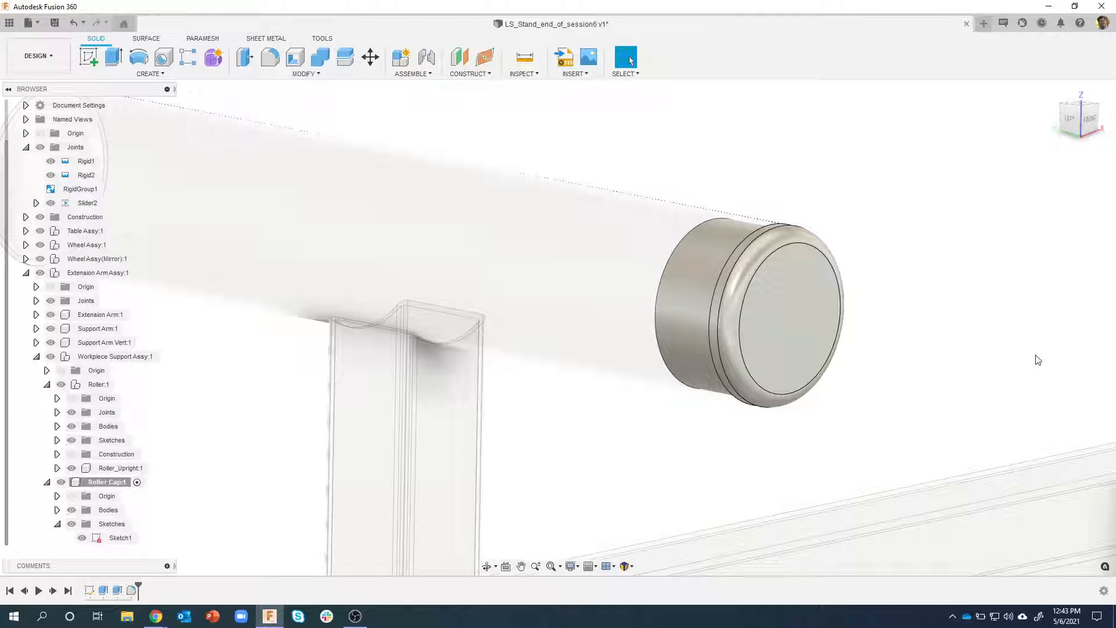
Create a sketch on the cap's flat outer face and project that face's edge into it with the projection linked
{"action": "middle_click_drag", "start_coordinate": [768, 160], "coordinate": [778, 321], "text": "shift"}
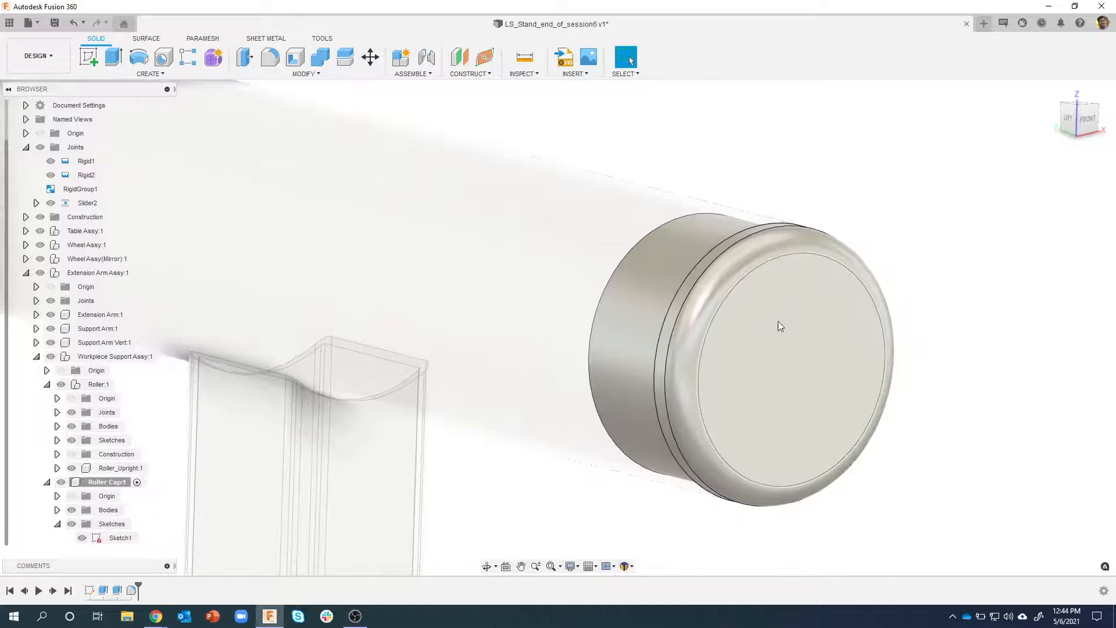
{"action": "left_click", "coordinate": [777, 321]}
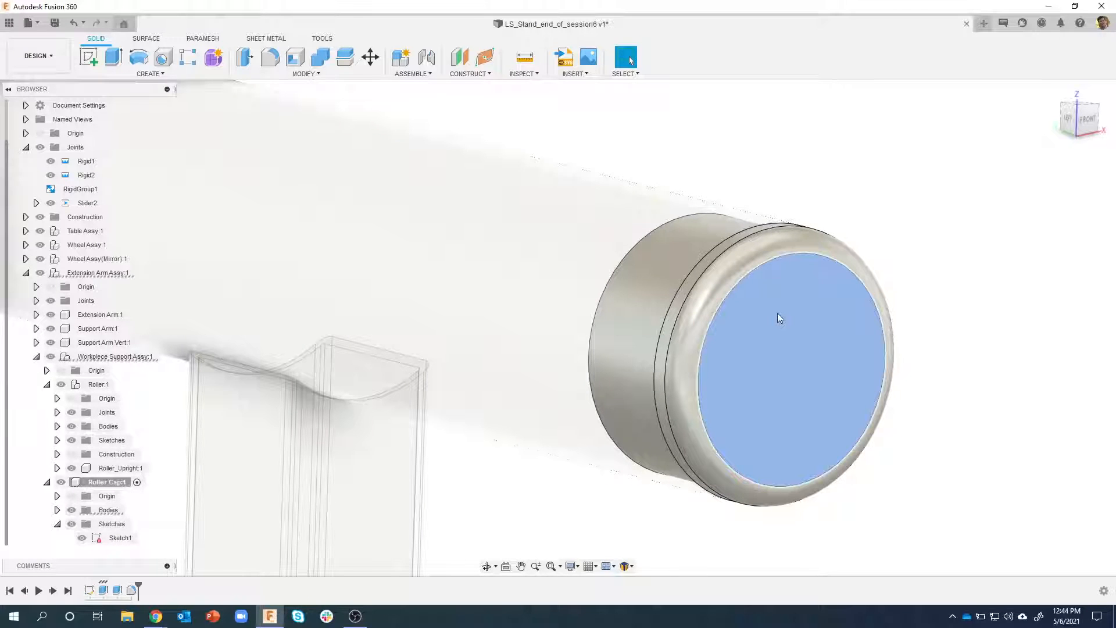
{"action": "right_click", "coordinate": [776, 313]}
{"action": "left_click", "coordinate": [779, 372]}
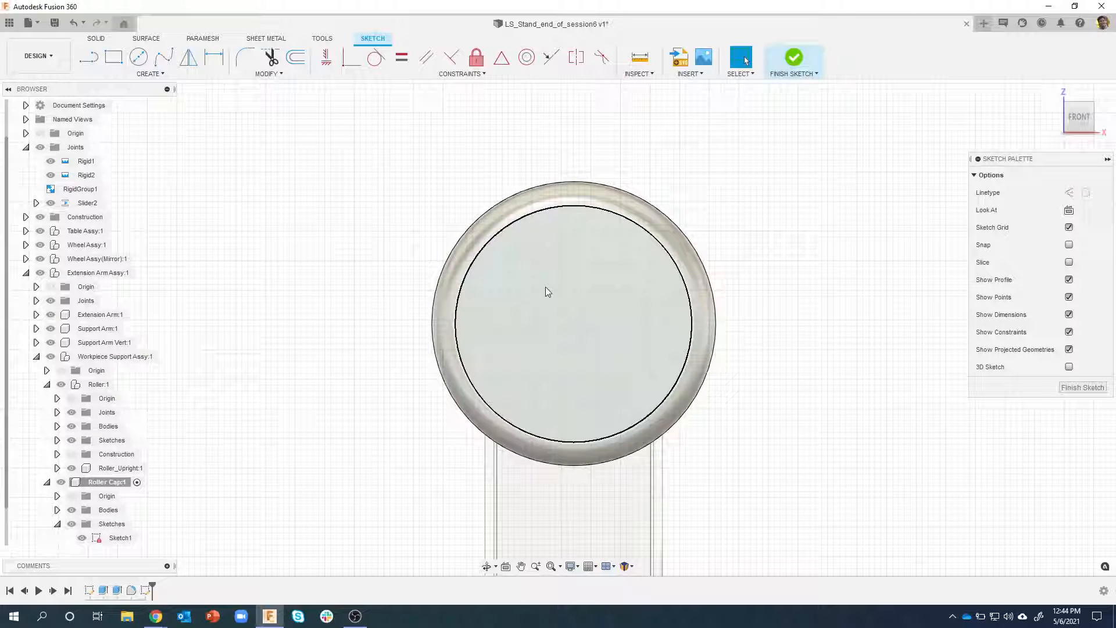
{"action": "key", "text": "p"}
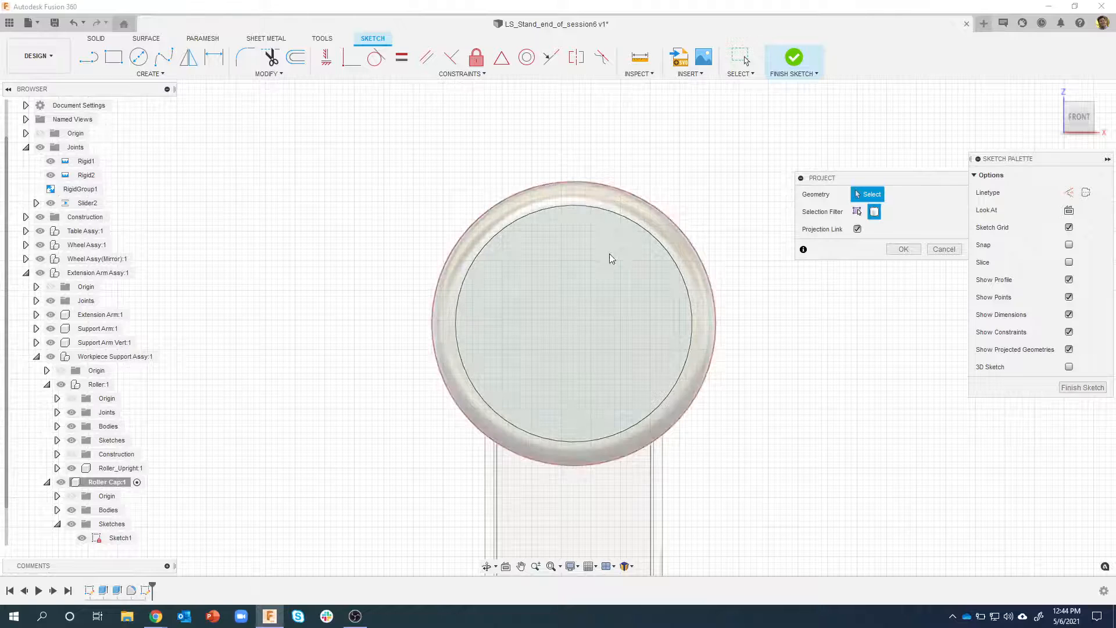
{"action": "left_click", "coordinate": [858, 211]}
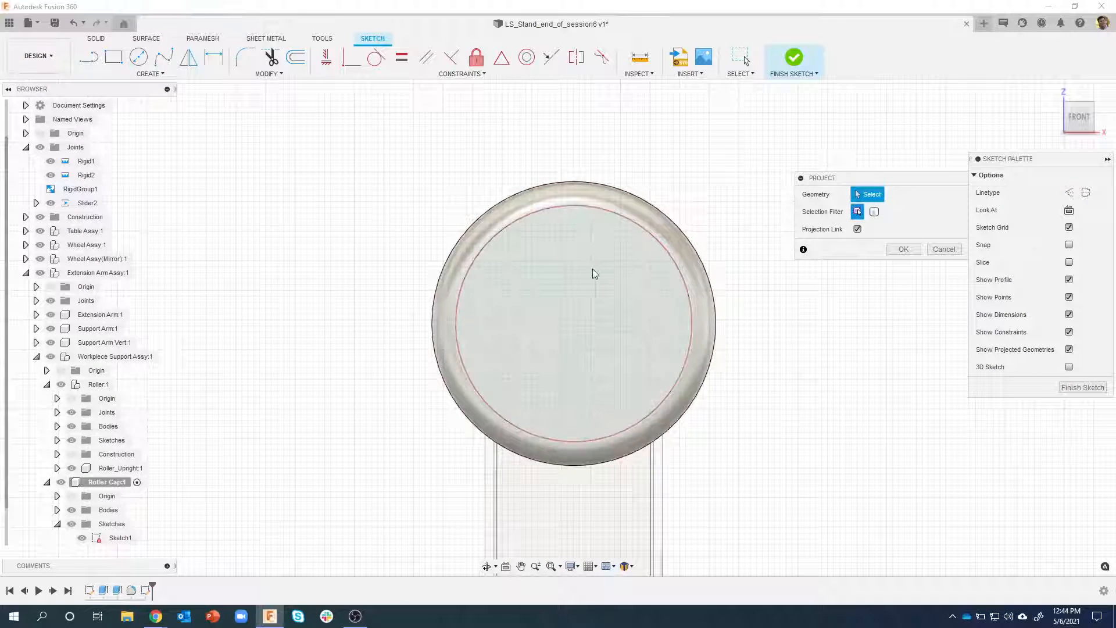
{"action": "left_click", "coordinate": [598, 267]}
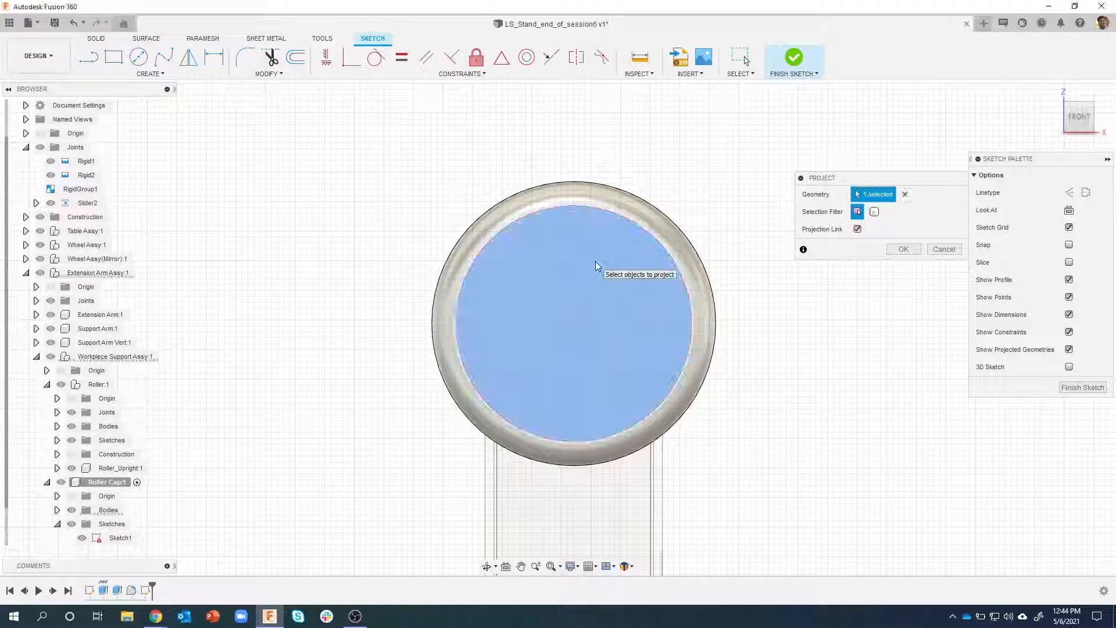
{"action": "left_click", "coordinate": [902, 250]}
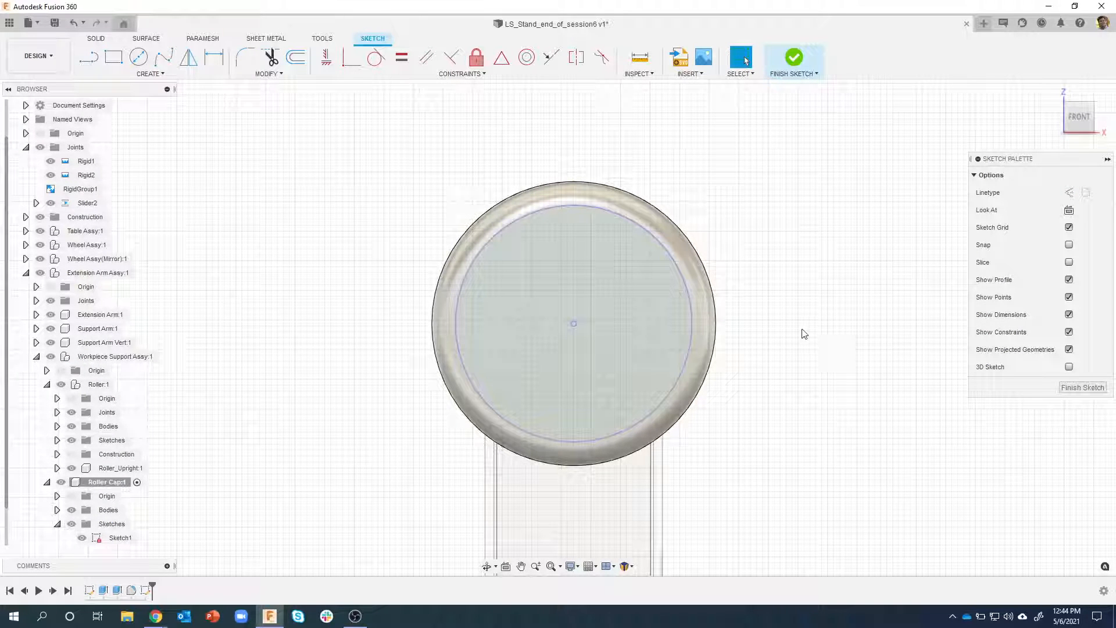
Draw two concentric circles of 20 mm and 16 mm diameter around the projected centre point
{"action": "key", "text": "c"}
{"action": "left_click", "coordinate": [573, 323]}
{"action": "type", "text": "20"}
{"action": "key", "text": "Return"}
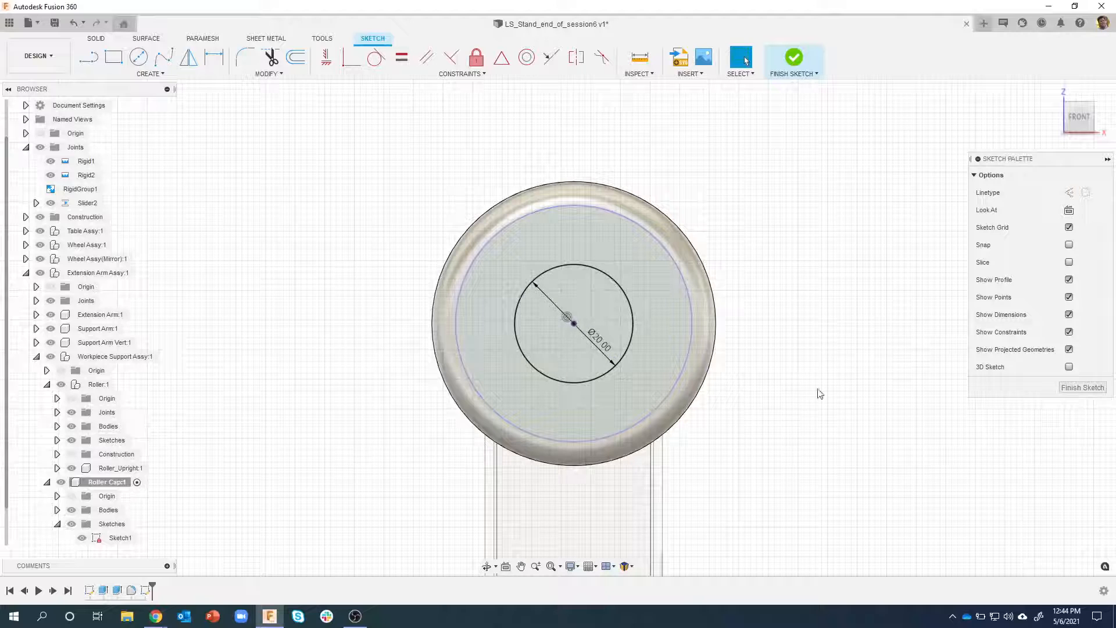
{"action": "key", "text": "c"}
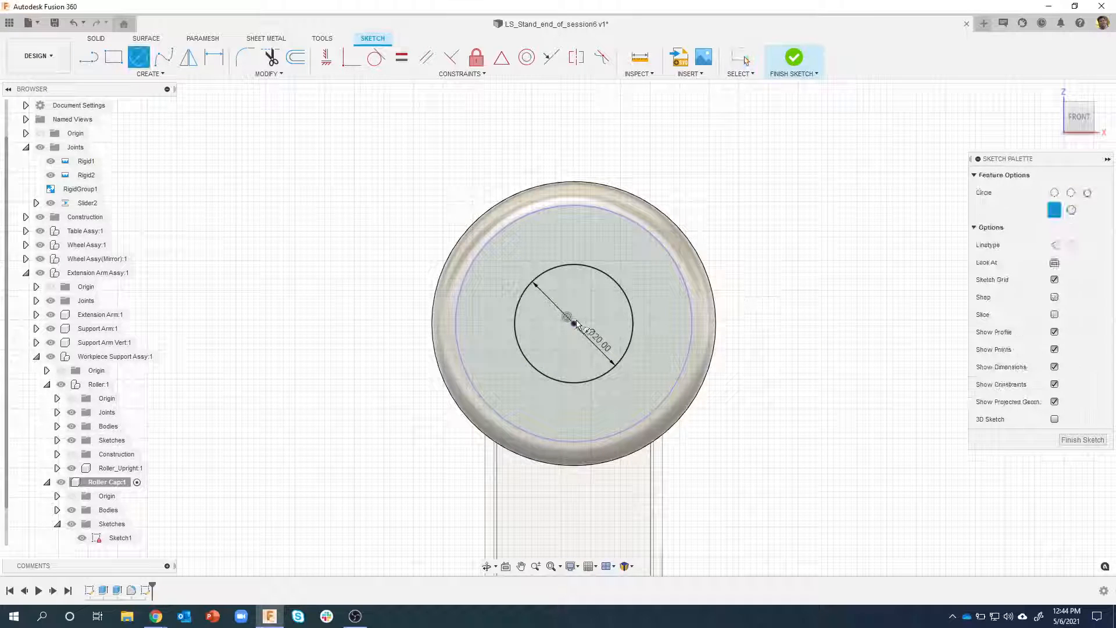
{"action": "left_click", "coordinate": [574, 323]}
{"action": "type", "text": "16"}
{"action": "key", "text": "Return"}
{"action": "key", "text": "Escape"}
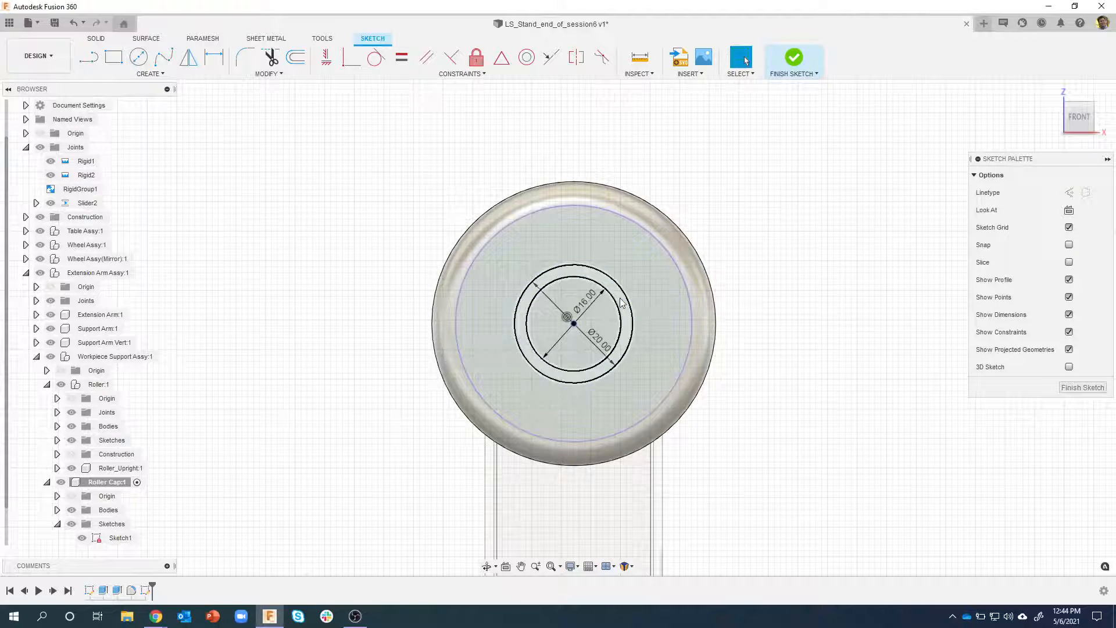
Draw a small two-point rectangle crossing the upper part of both the 20 mm and 16 mm circles
{"action": "scroll", "coordinate": [622, 303], "scroll_direction": "up", "scroll_amount": 5}
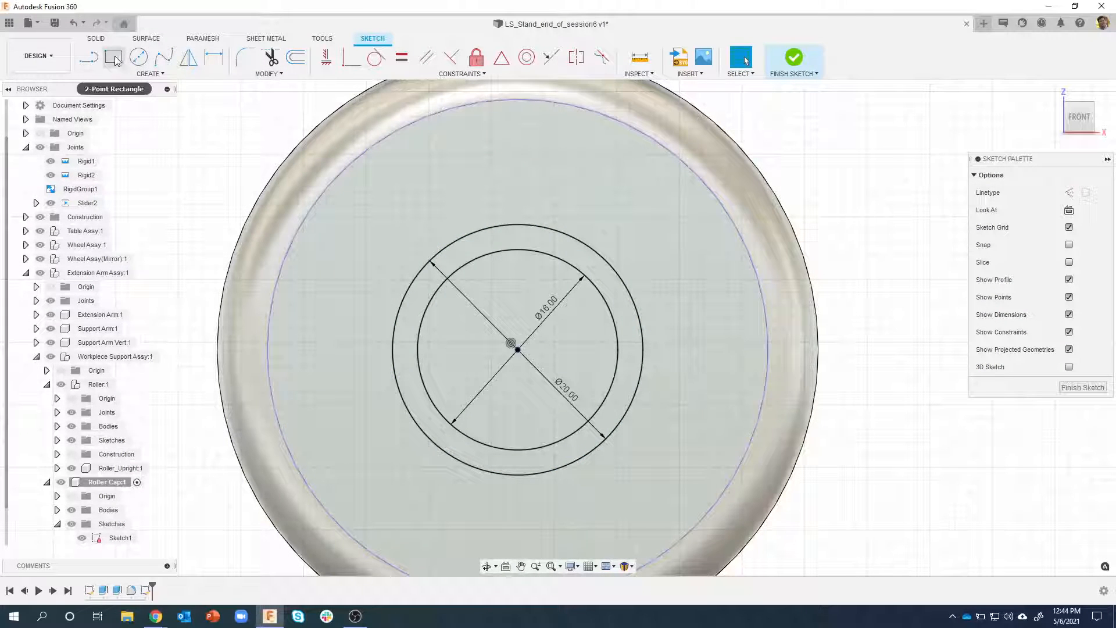
{"action": "left_click", "coordinate": [138, 57]}
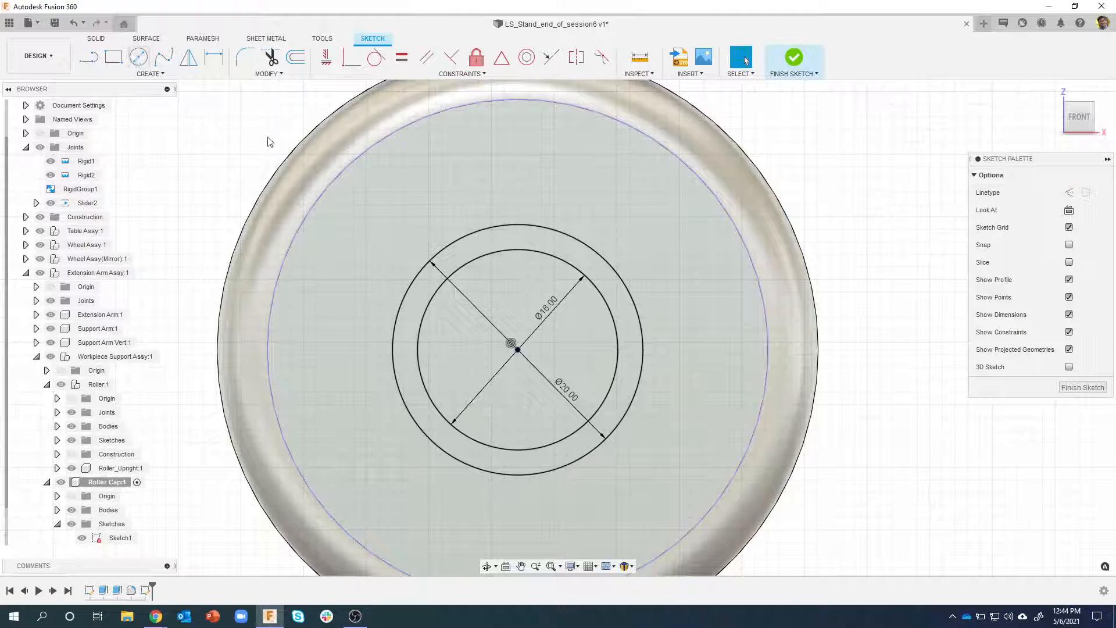
{"action": "key", "text": "r"}
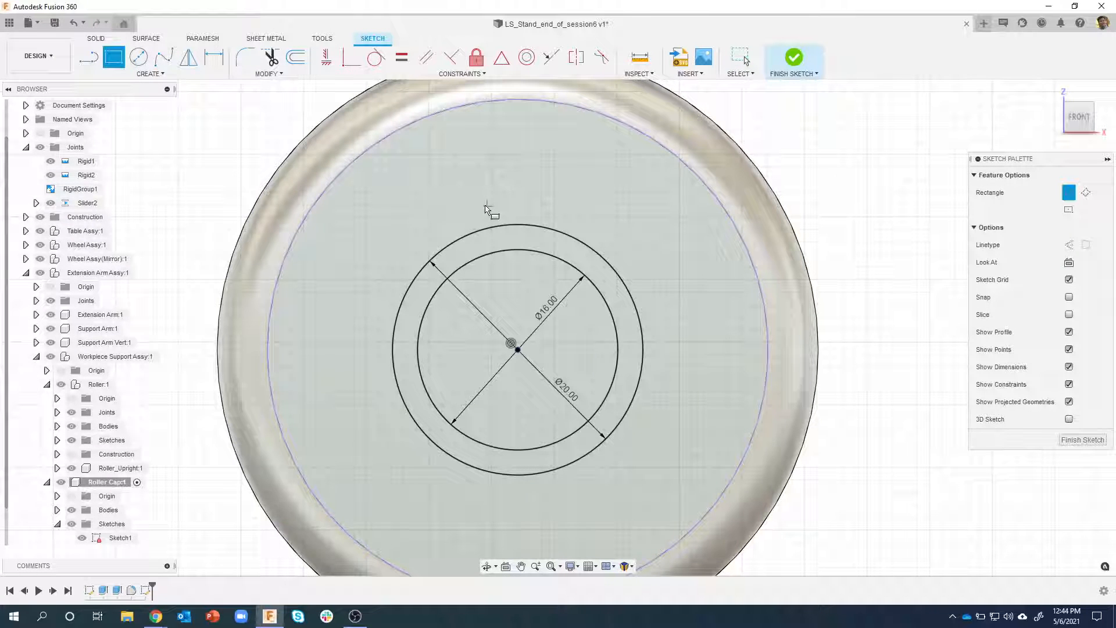
{"action": "left_click", "coordinate": [485, 205]}
{"action": "left_click", "coordinate": [549, 282]}
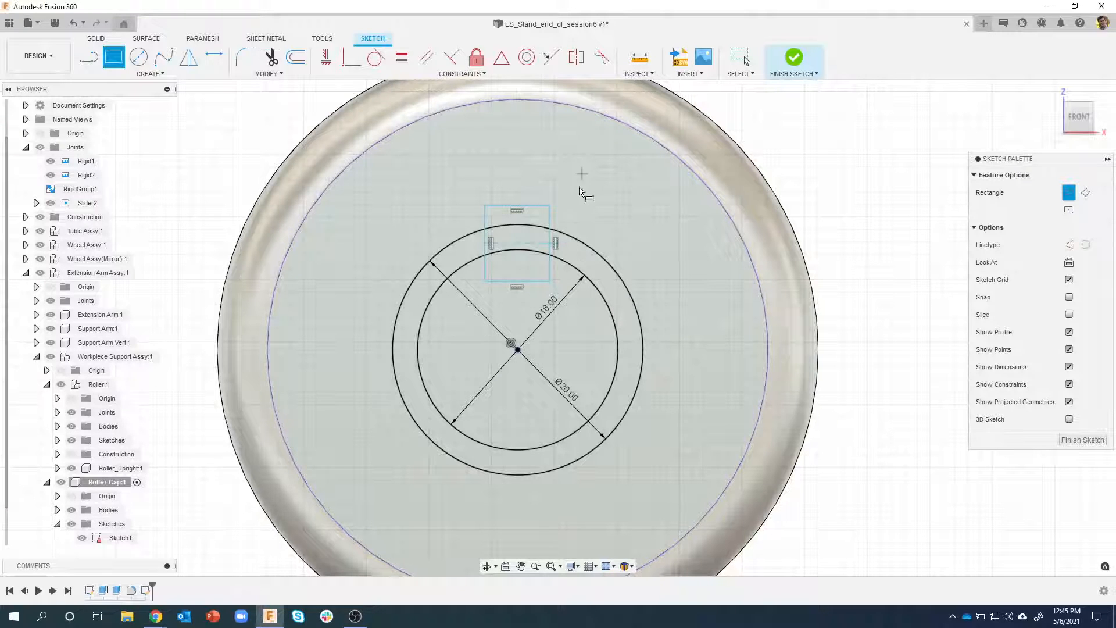
Constrain the rectangle's upper-left corner coincident with the 20 mm circle
{"action": "scroll", "coordinate": [578, 196], "scroll_direction": "up", "scroll_amount": 1}
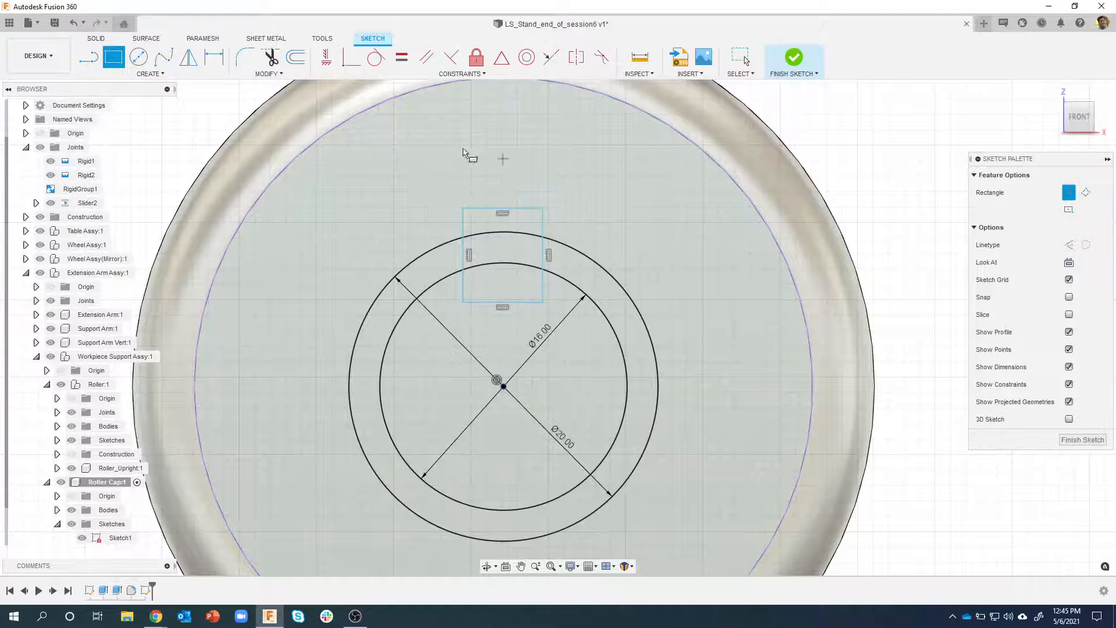
{"action": "left_click", "coordinate": [351, 57]}
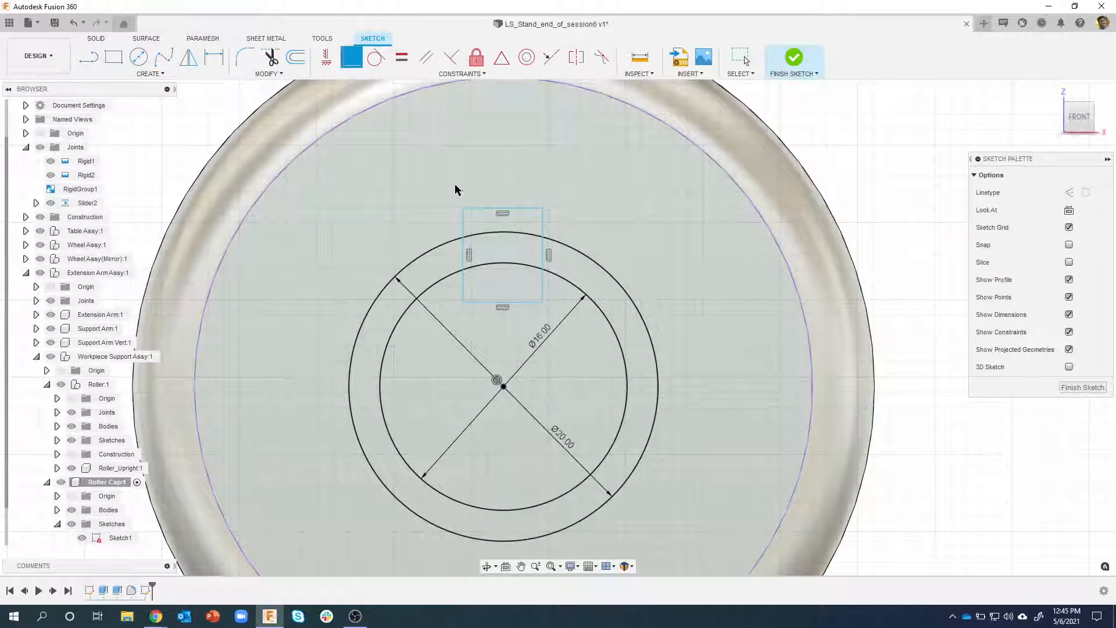
{"action": "left_click", "coordinate": [463, 209]}
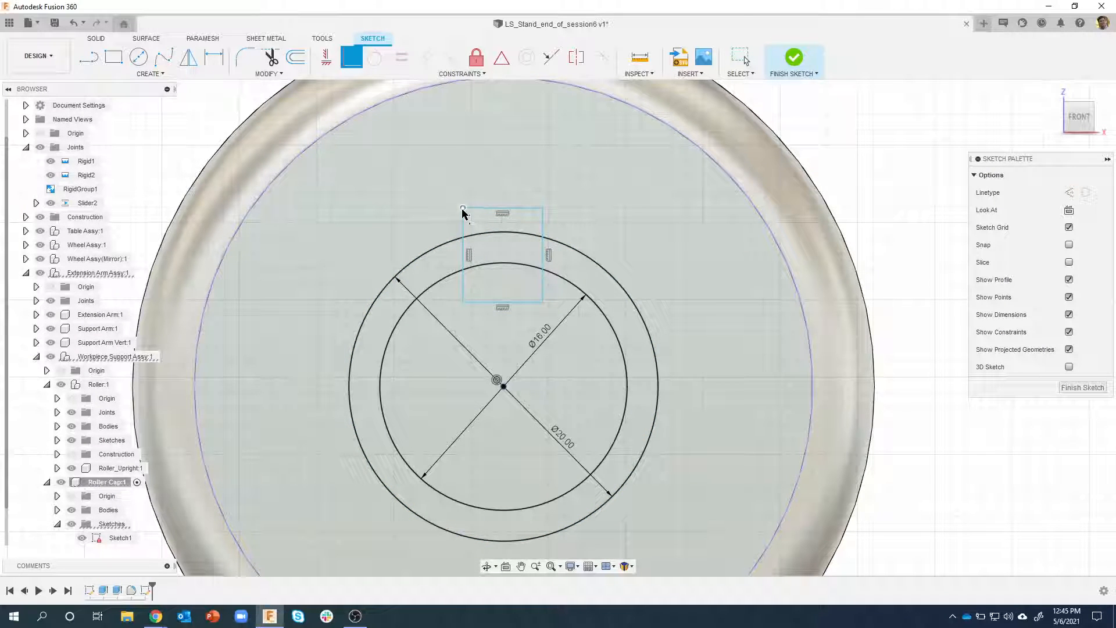
{"action": "left_click", "coordinate": [483, 233]}
{"action": "scroll", "coordinate": [497, 275], "scroll_direction": "up", "scroll_amount": 3}
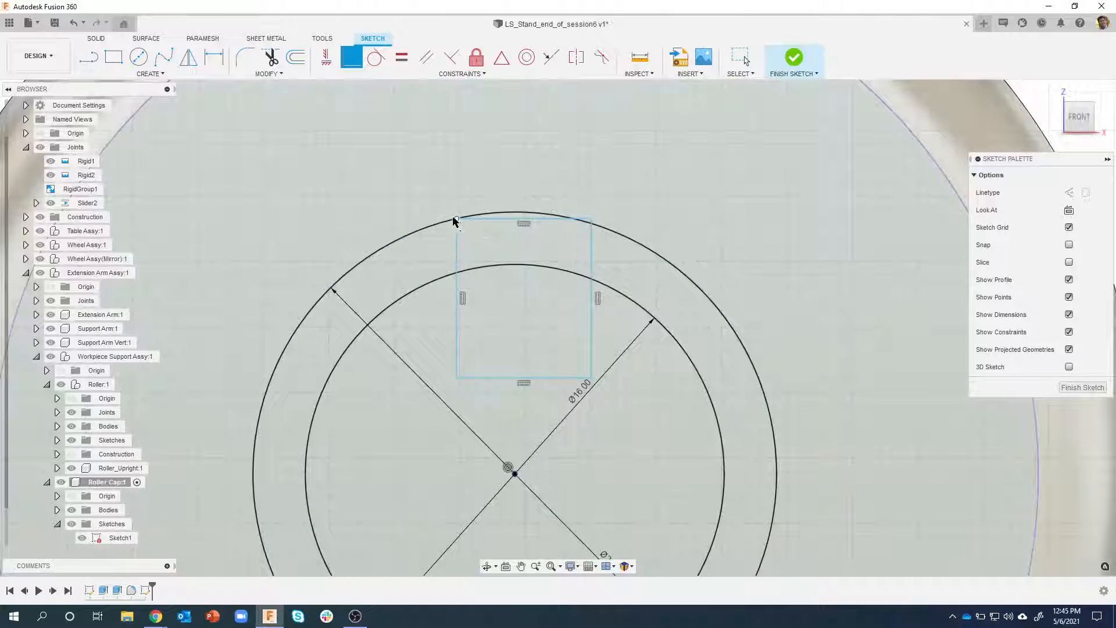
Constrain the rectangle's lower-right corner coincident with the inner 16 mm circle
{"action": "scroll", "coordinate": [481, 223], "scroll_direction": "down", "scroll_amount": 2}
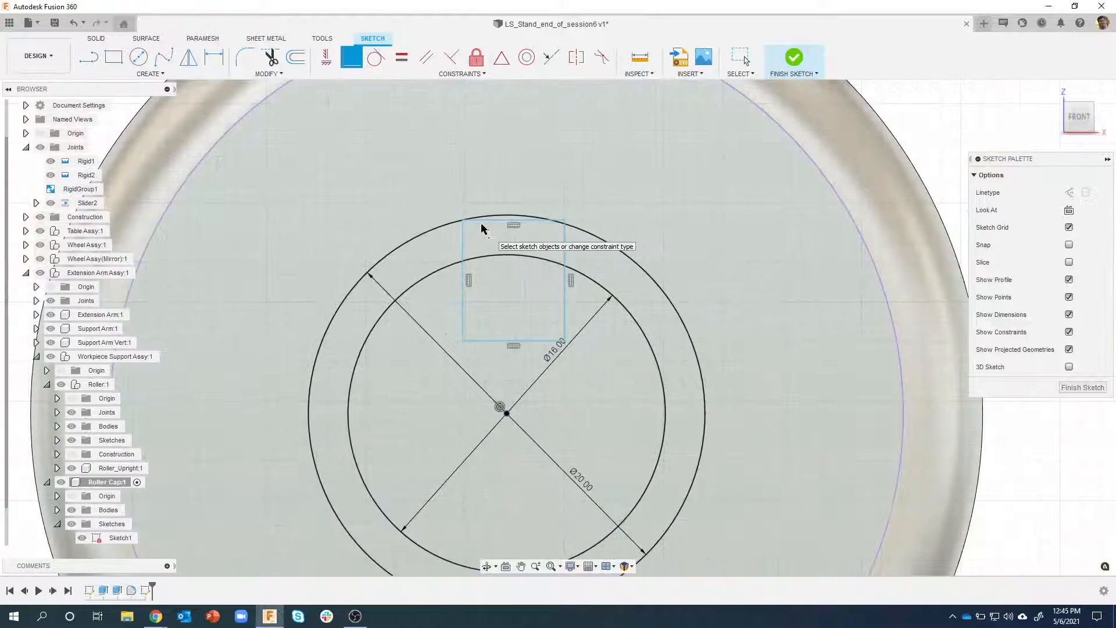
{"action": "left_click", "coordinate": [563, 341]}
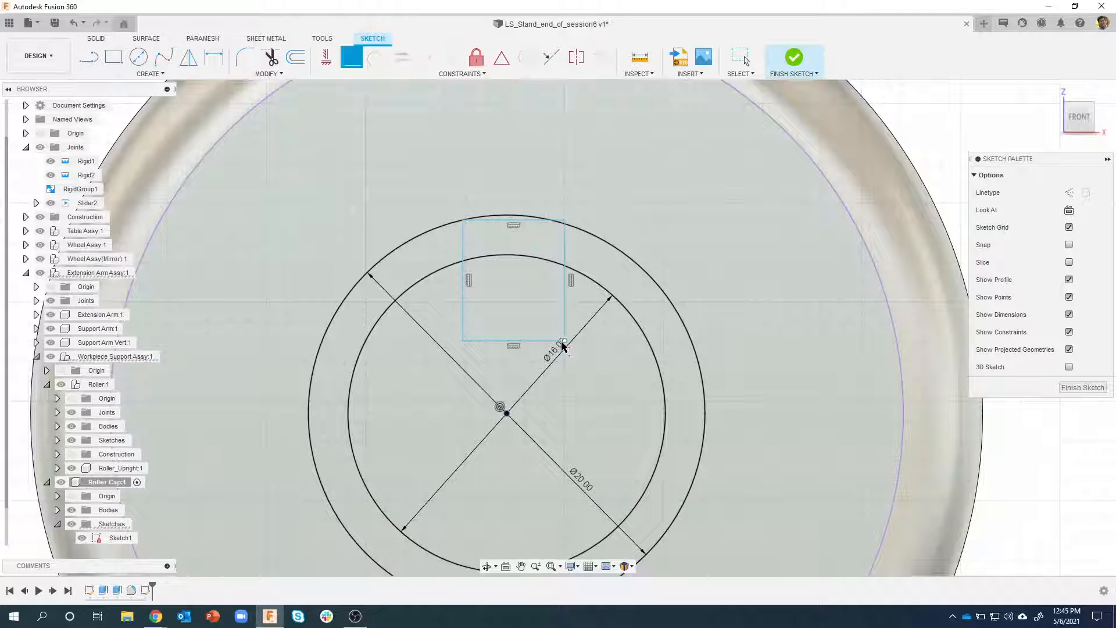
{"action": "left_click", "coordinate": [546, 266]}
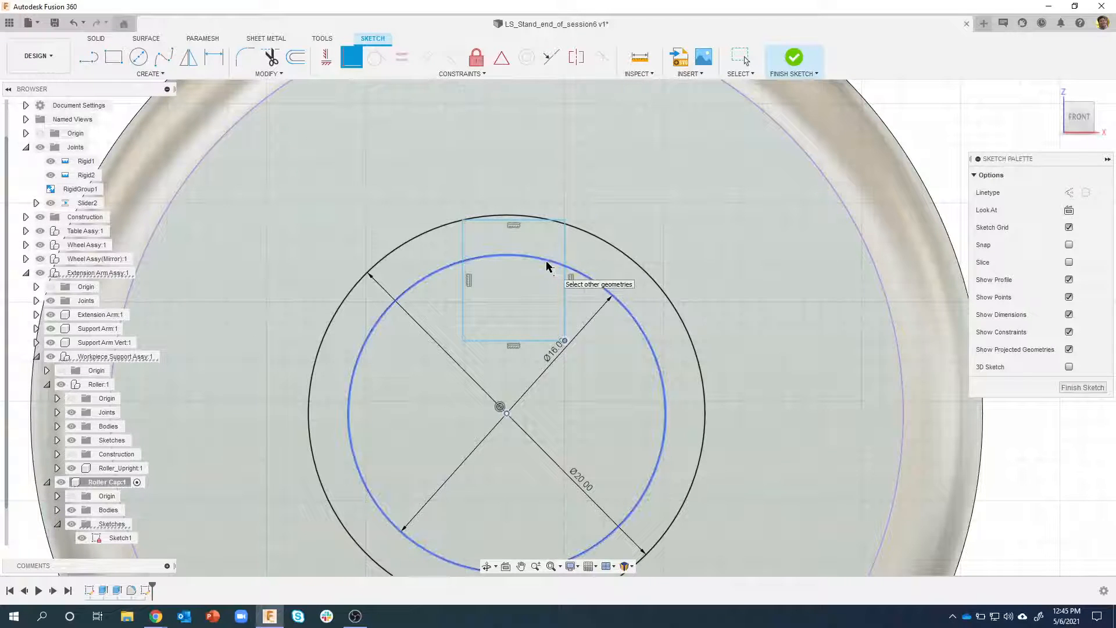
{"action": "left_click", "coordinate": [547, 266]}
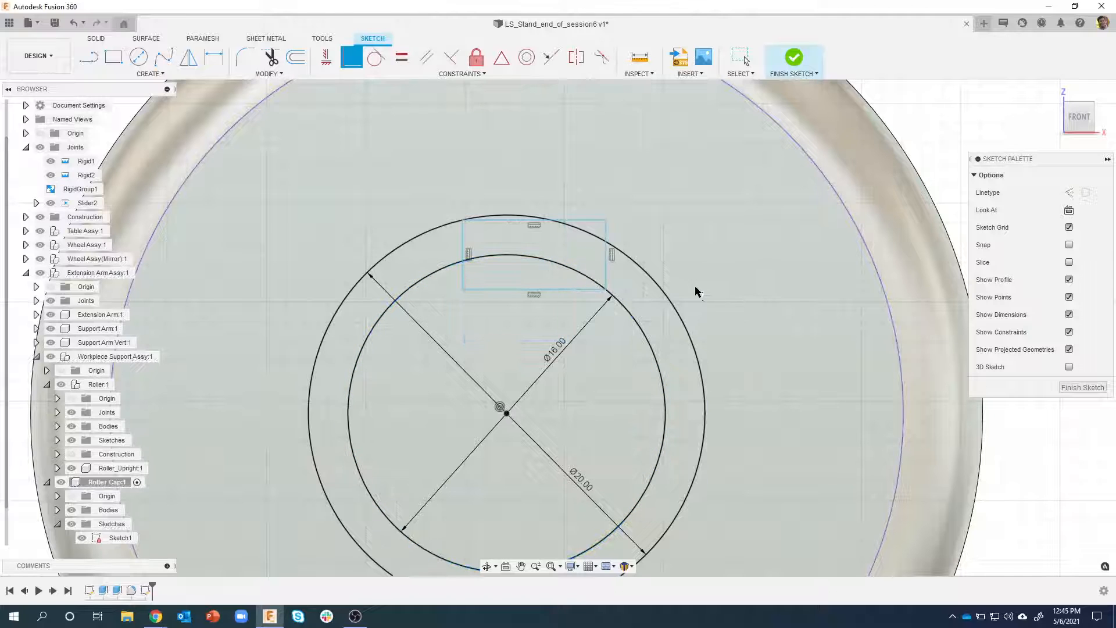
{"action": "key", "text": "Escape"}
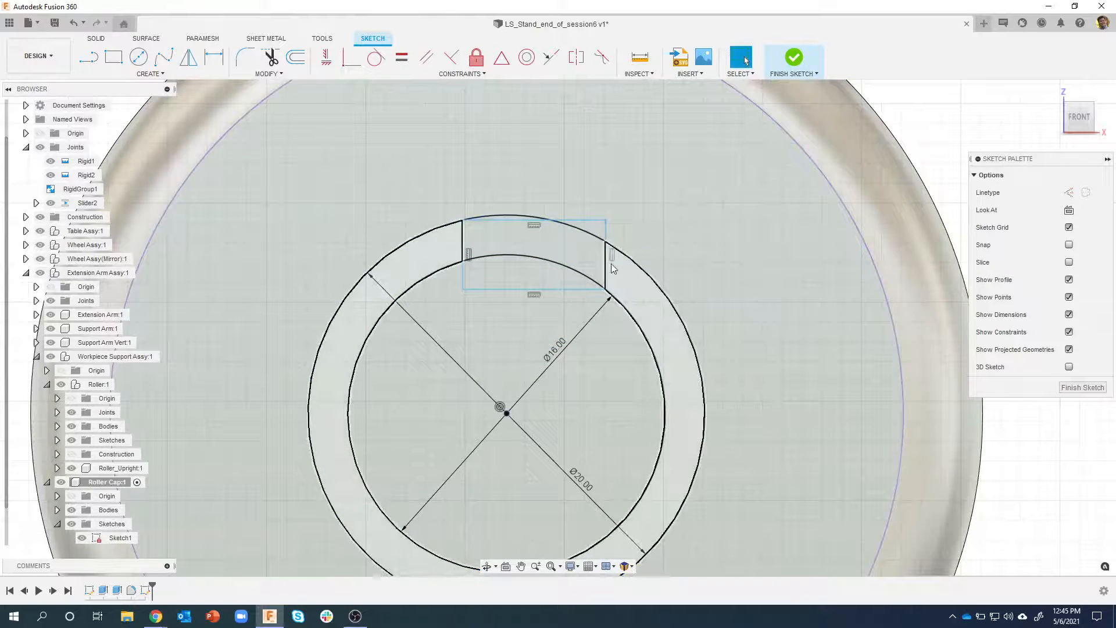
Move the rectangle's right side inward and its left side slightly outward to test how its corners follow the circles
{"action": "mouse_move", "coordinate": [605, 271]}
{"action": "left_mouse_down"}
{"action": "mouse_move", "coordinate": [556, 243]}
{"action": "mouse_move", "coordinate": [604, 260]}
{"action": "mouse_move", "coordinate": [574, 249]}
{"action": "left_mouse_up"}
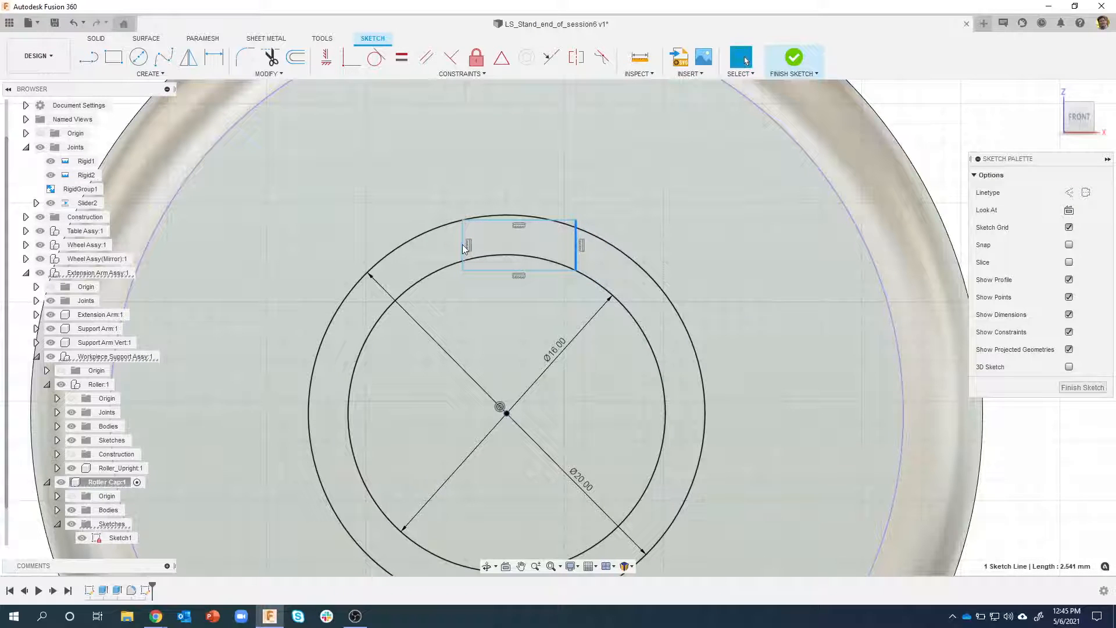
{"action": "mouse_move", "coordinate": [463, 246]}
{"action": "left_mouse_down"}
{"action": "mouse_move", "coordinate": [469, 235]}
{"action": "mouse_move", "coordinate": [441, 245]}
{"action": "mouse_move", "coordinate": [483, 234]}
{"action": "mouse_move", "coordinate": [458, 243]}
{"action": "left_mouse_up"}
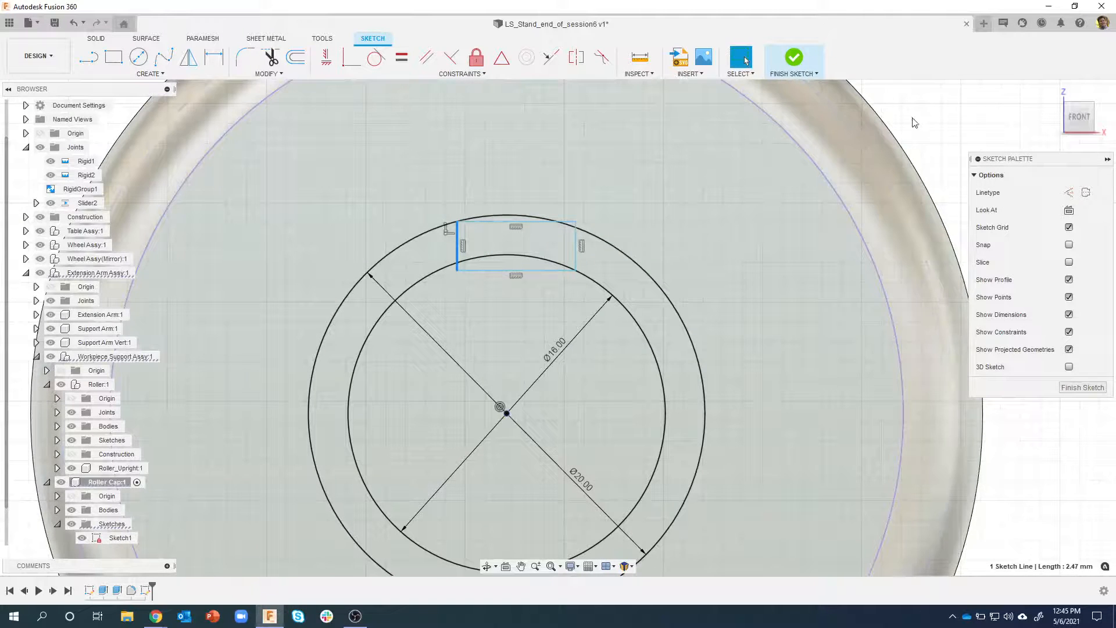
{"action": "left_click", "coordinate": [917, 114]}
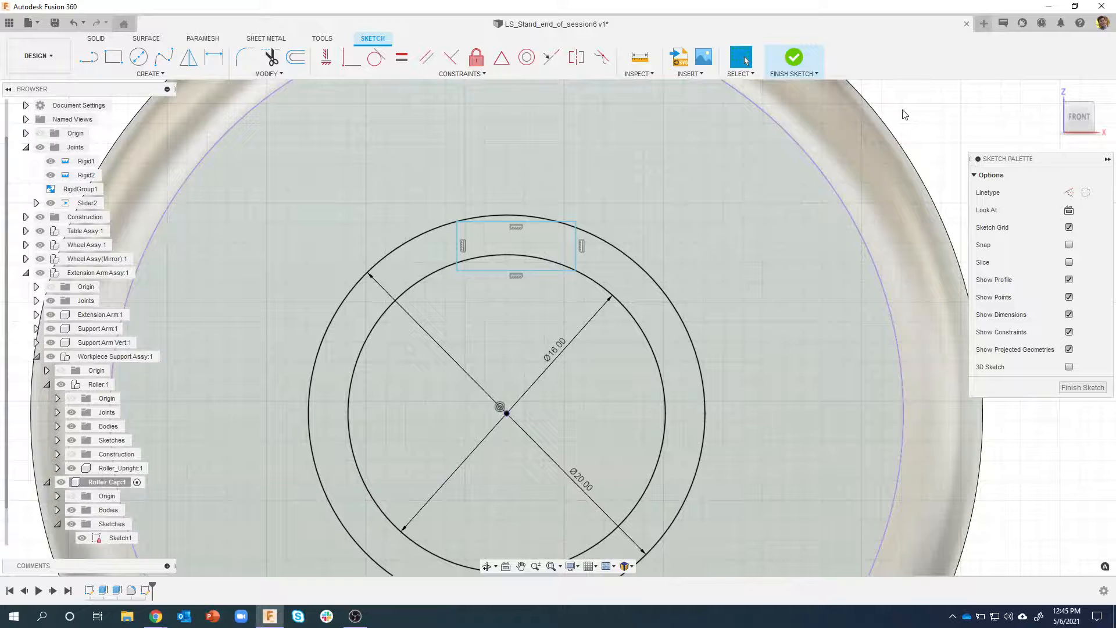
Dimension the rectangle's width as 3 mm above its upper edge
{"action": "key", "text": "d"}
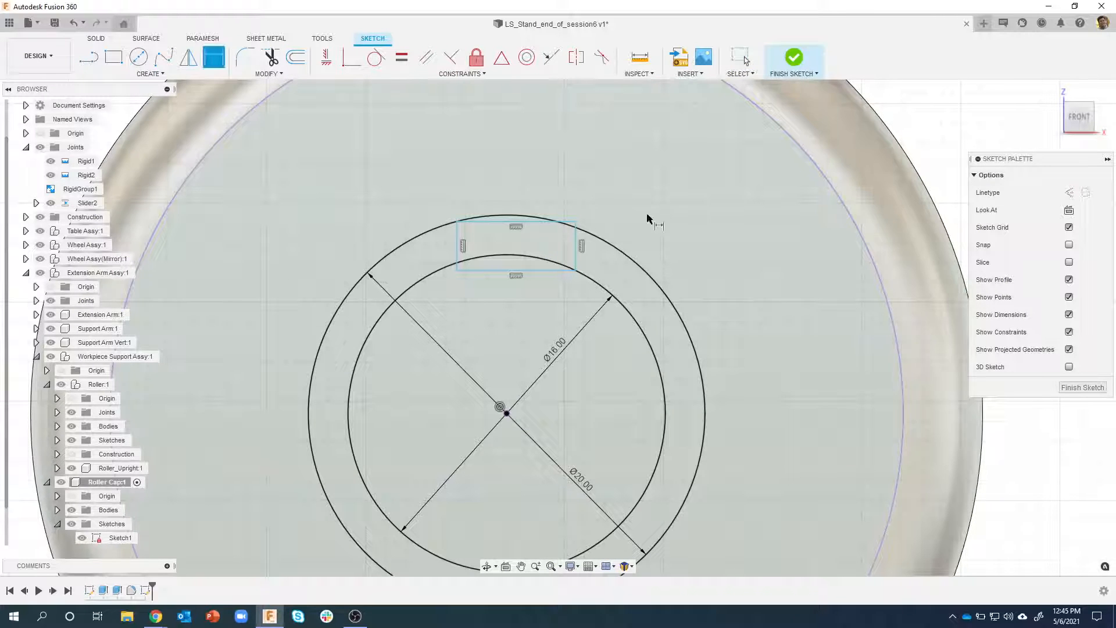
{"action": "left_click", "coordinate": [505, 227]}
{"action": "left_click", "coordinate": [515, 174]}
{"action": "type", "text": "3"}
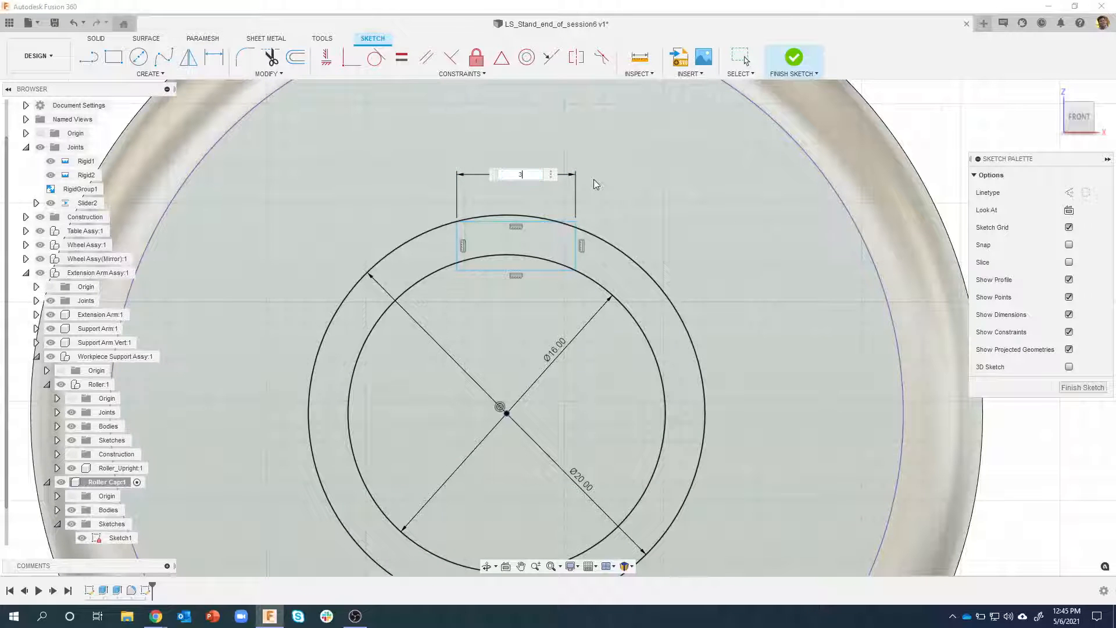
{"action": "key", "text": "Return"}
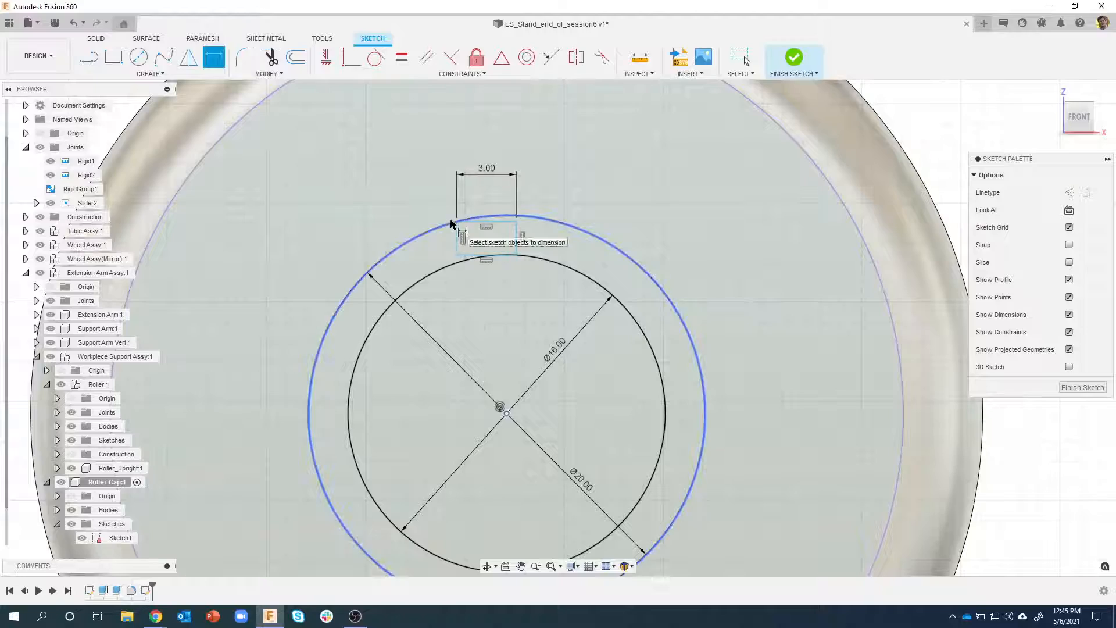
{"action": "key", "text": "Escape"}
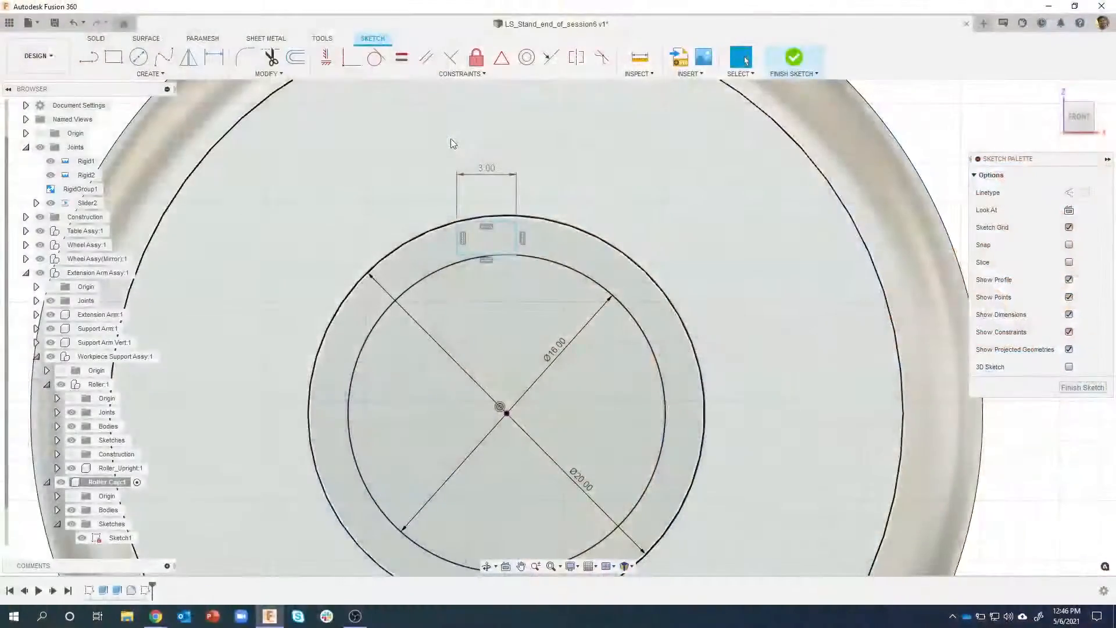
Draw a construction line from the midpoint of the rectangle's lower edge to the common centre of the circles
{"action": "scroll", "coordinate": [500, 266], "scroll_direction": "up", "scroll_amount": 2}
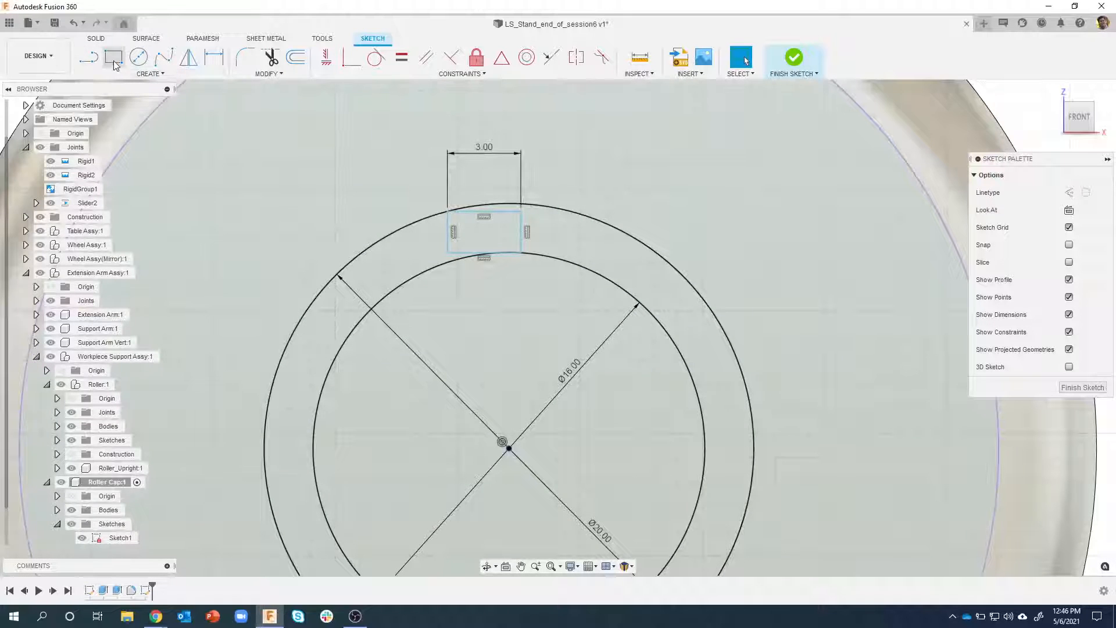
{"action": "left_click", "coordinate": [90, 58]}
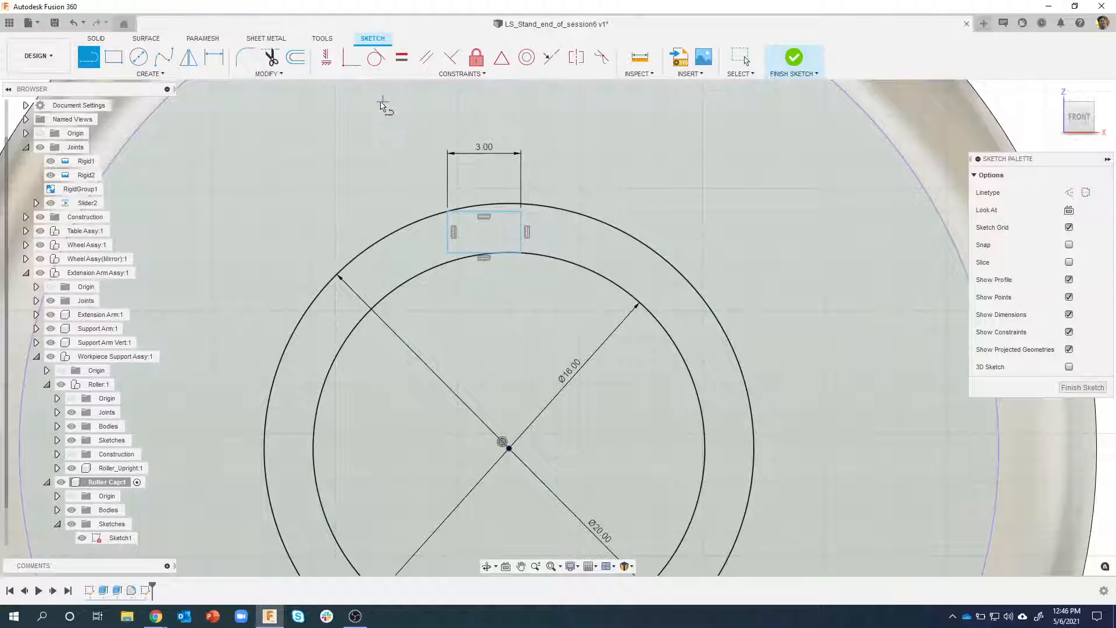
{"action": "left_click", "coordinate": [1069, 193]}
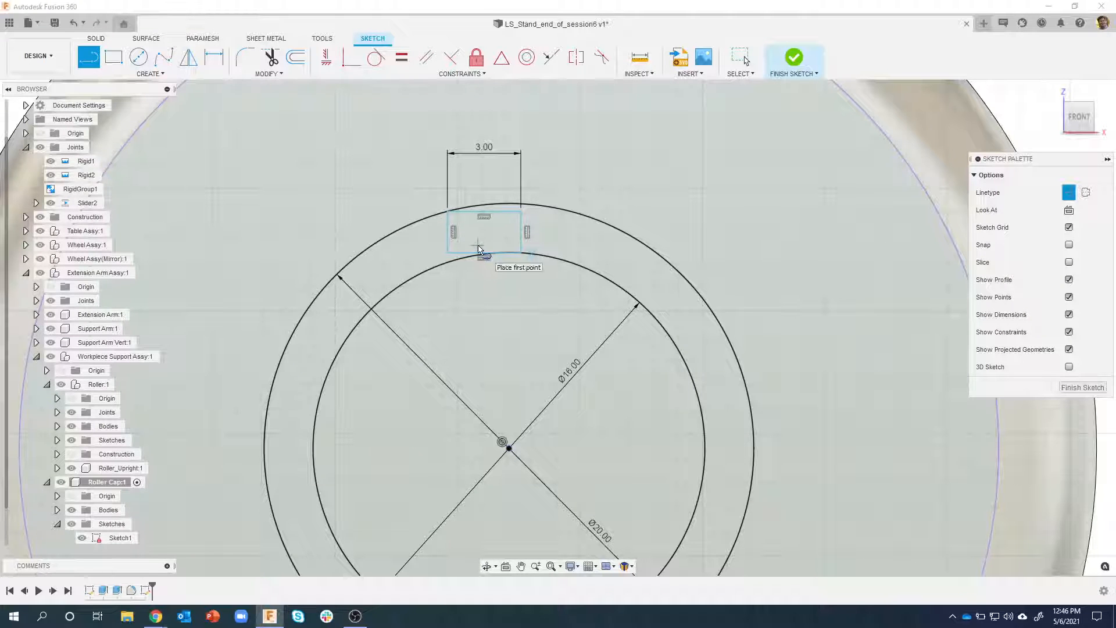
{"action": "scroll", "coordinate": [480, 255], "scroll_direction": "up", "scroll_amount": 5}
{"action": "scroll", "coordinate": [480, 256], "scroll_direction": "up", "scroll_amount": 3}
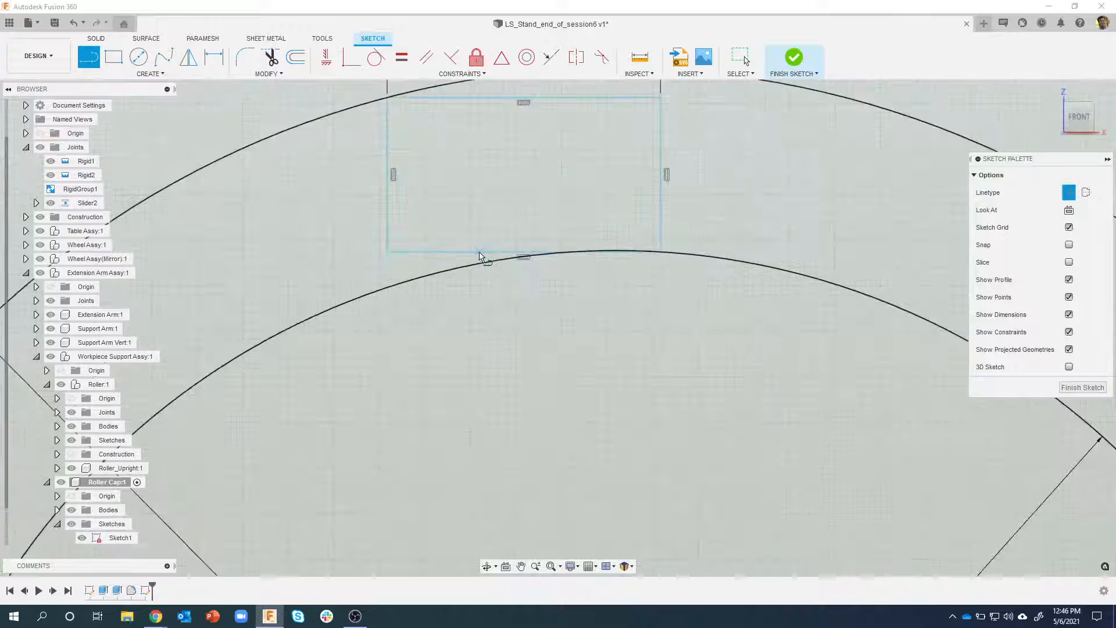
{"action": "left_click", "coordinate": [523, 254]}
{"action": "scroll", "coordinate": [551, 332], "scroll_direction": "down", "scroll_amount": 5}
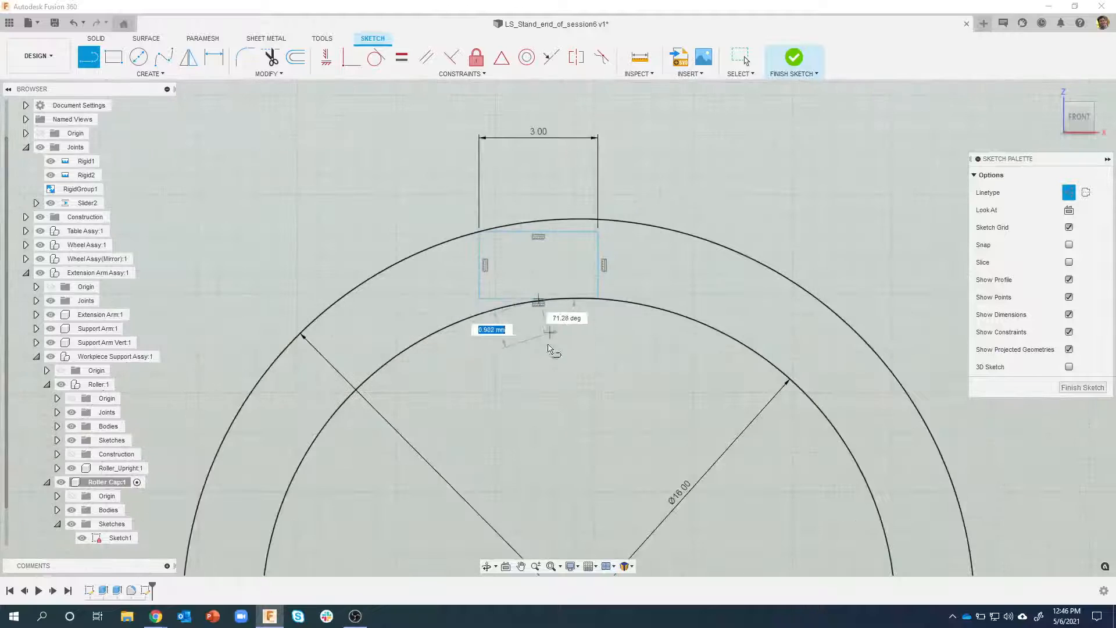
{"action": "middle_click_drag", "start_coordinate": [548, 373], "coordinate": [551, 259]}
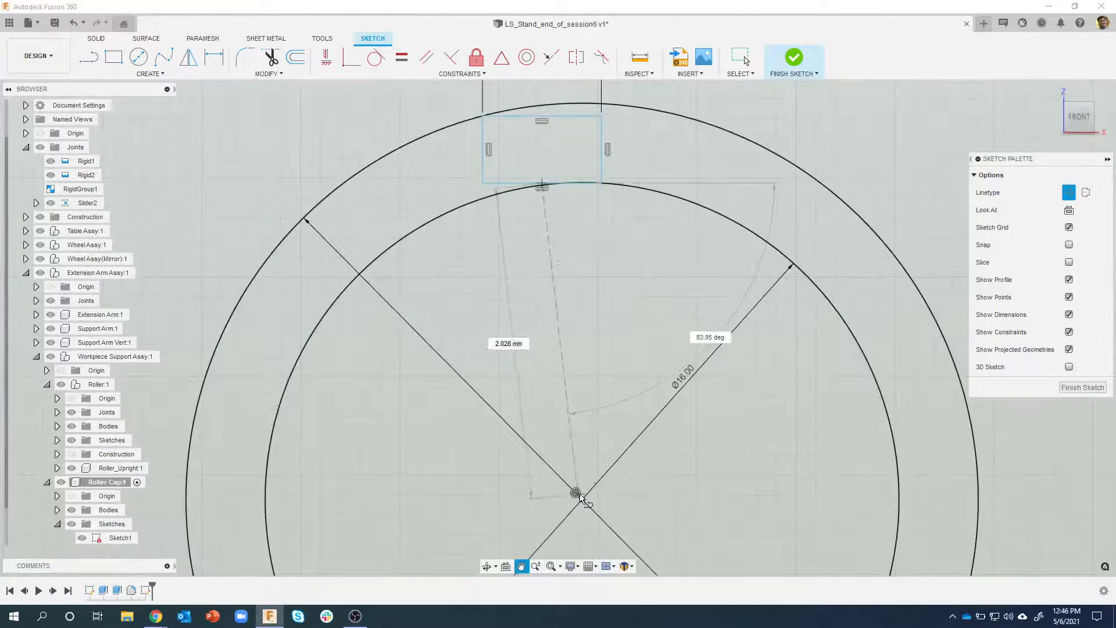
{"action": "left_click", "coordinate": [581, 499]}
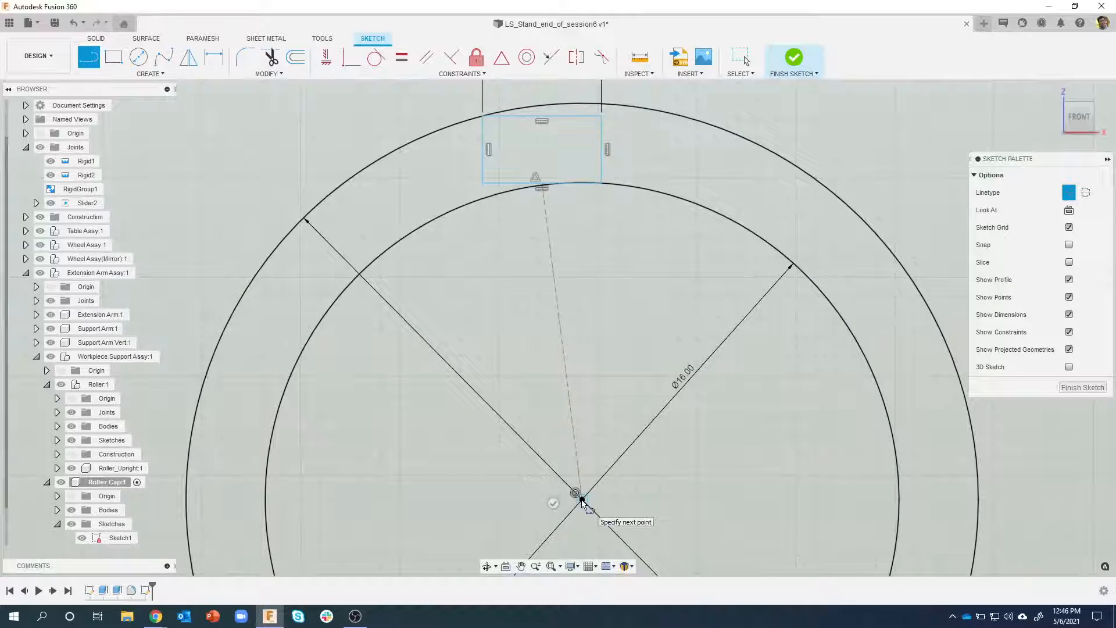
{"action": "scroll", "coordinate": [581, 499], "scroll_direction": "down", "scroll_amount": 2}
{"action": "key", "text": "Escape"}
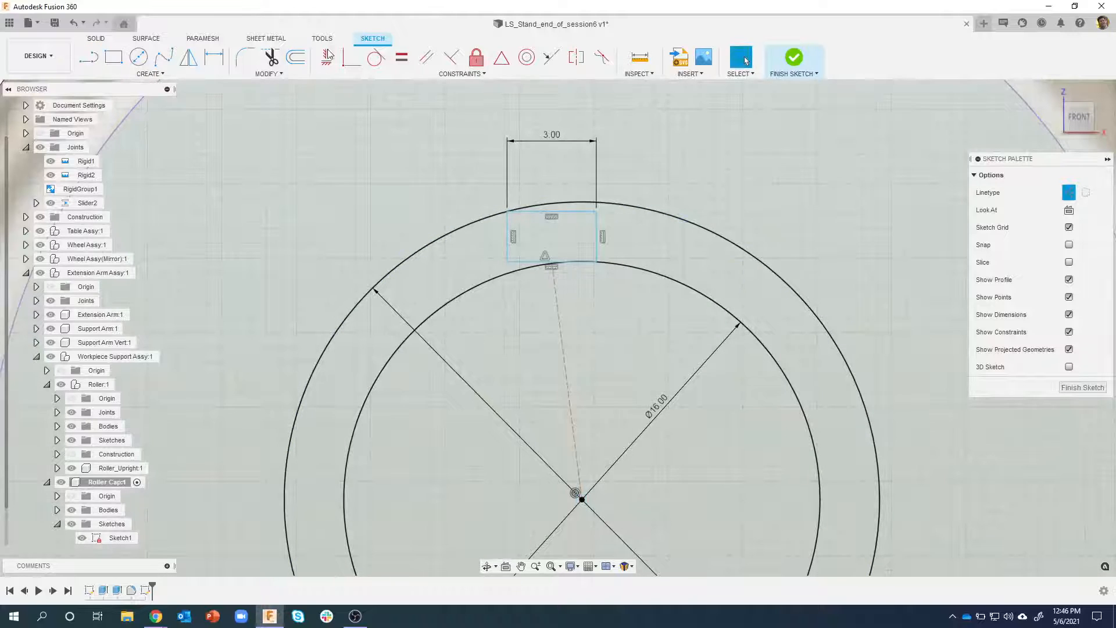
Apply a vertical constraint to the construction line between the rectangle and the circles' centre
{"action": "left_click", "coordinate": [327, 63]}
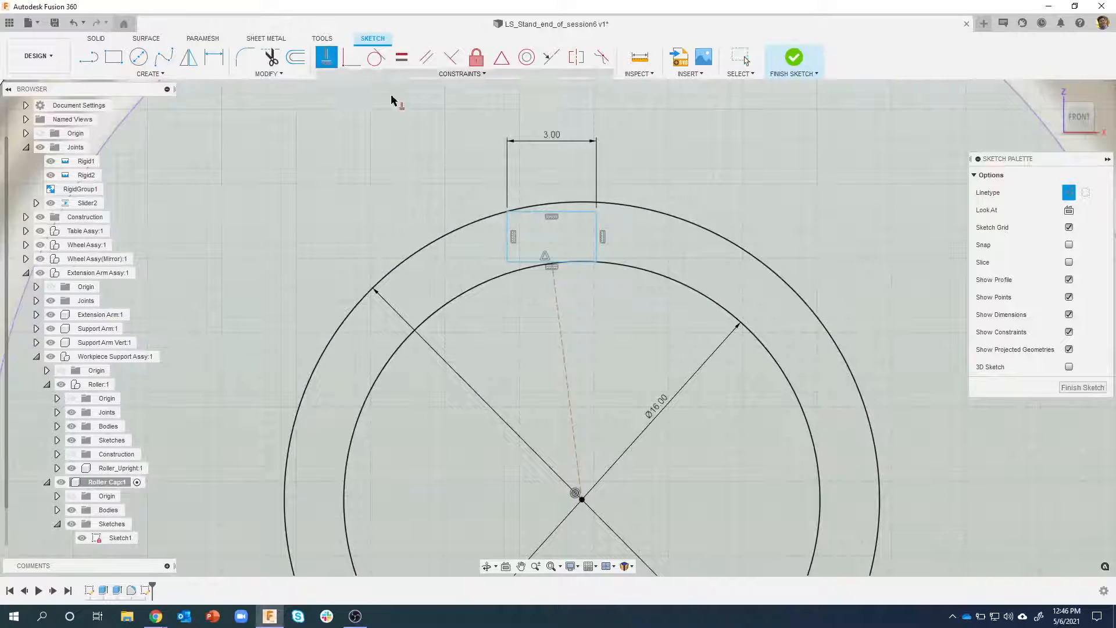
{"action": "left_click", "coordinate": [557, 329]}
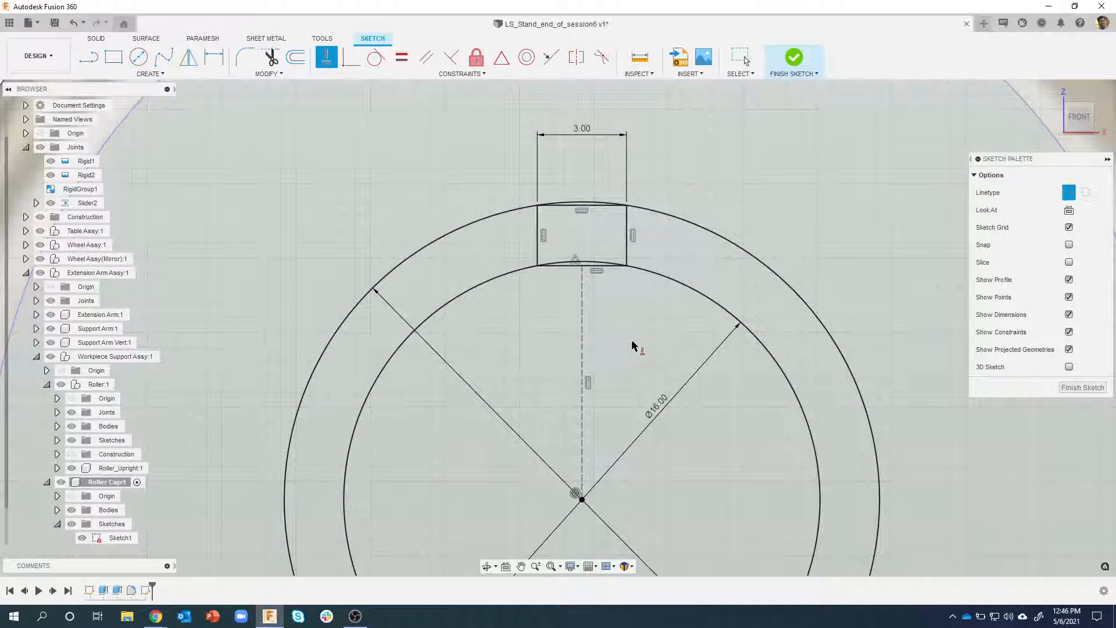
{"action": "key", "text": "Escape"}
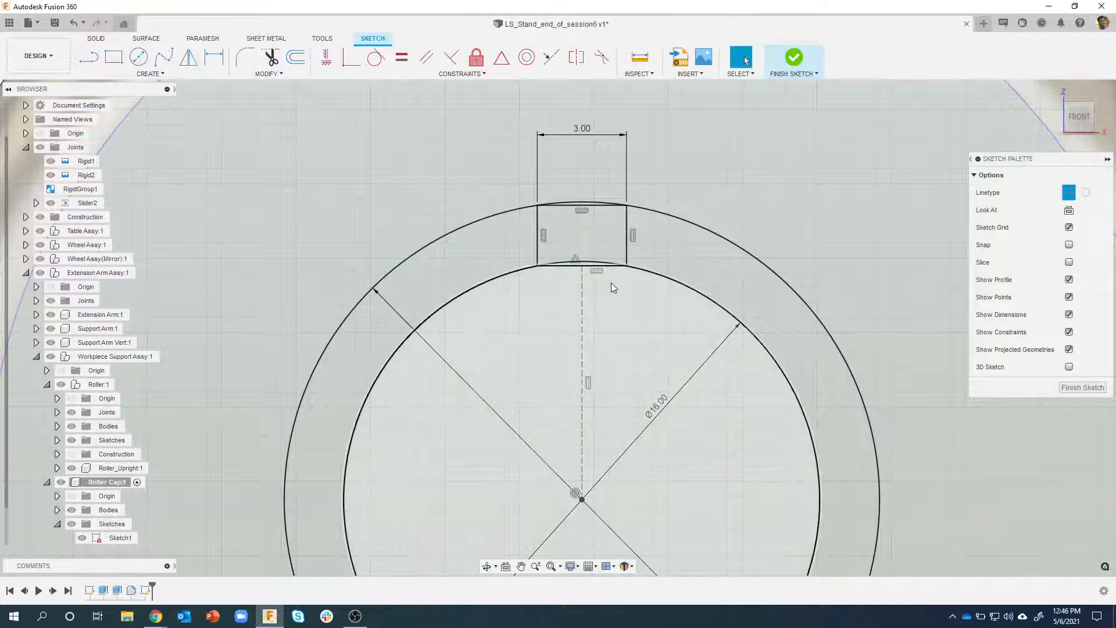
Undo the vertical constraint and the construction line
{"action": "key", "text": "ctrl+z"}
{"action": "key", "text": "ctrl+z"}
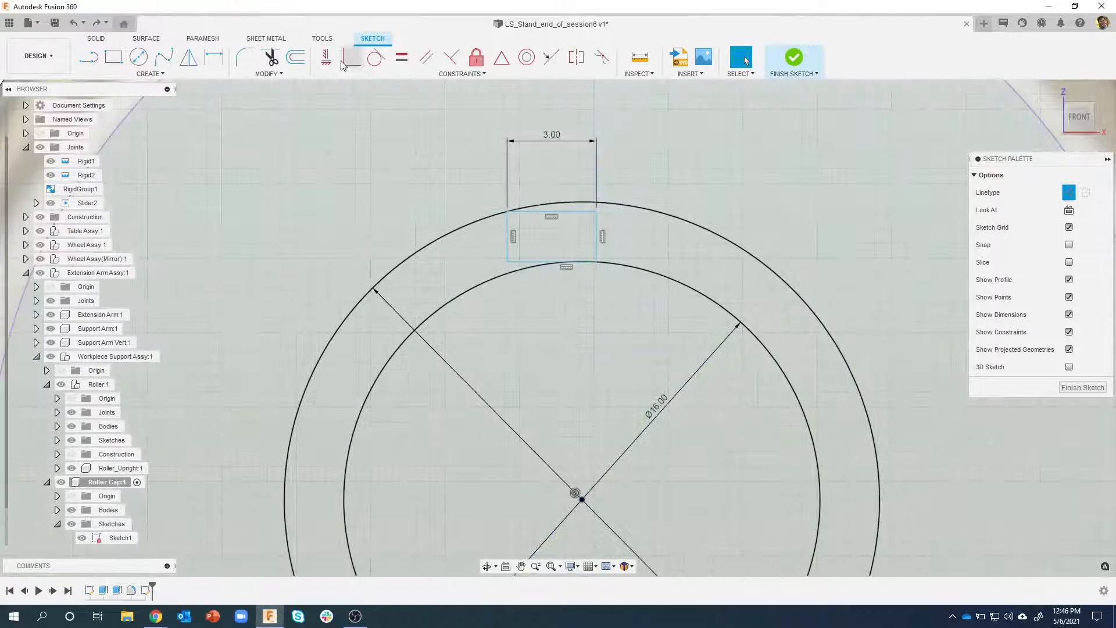
Centre the rectangle by constraining the midpoint of its lower edge vertically in line with the circles' centre point
{"action": "left_click", "coordinate": [330, 60]}
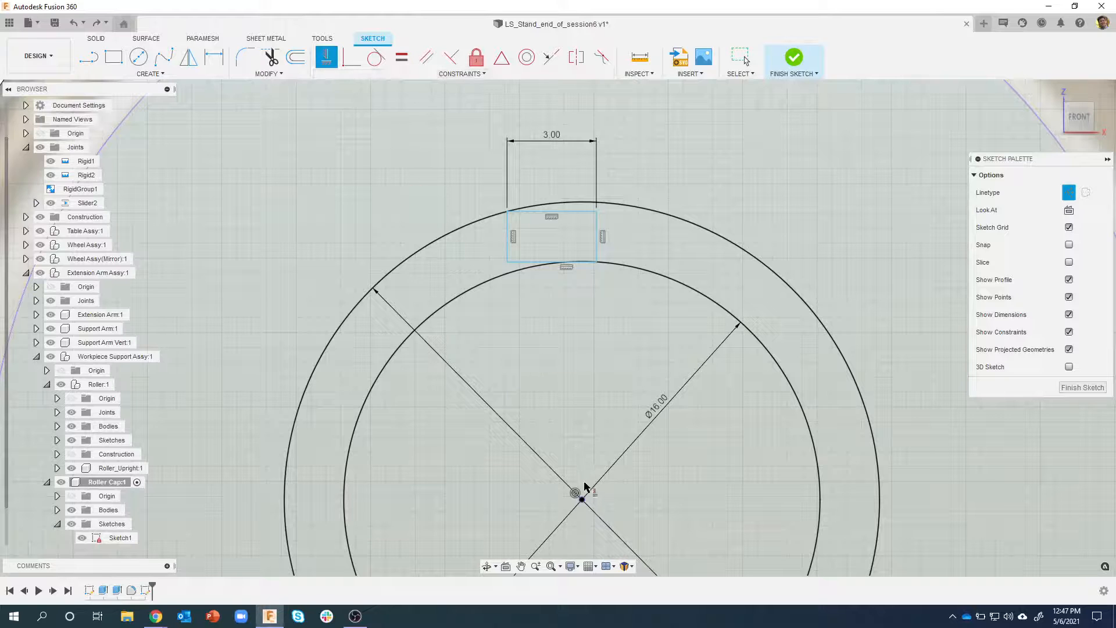
{"action": "left_click", "coordinate": [585, 501]}
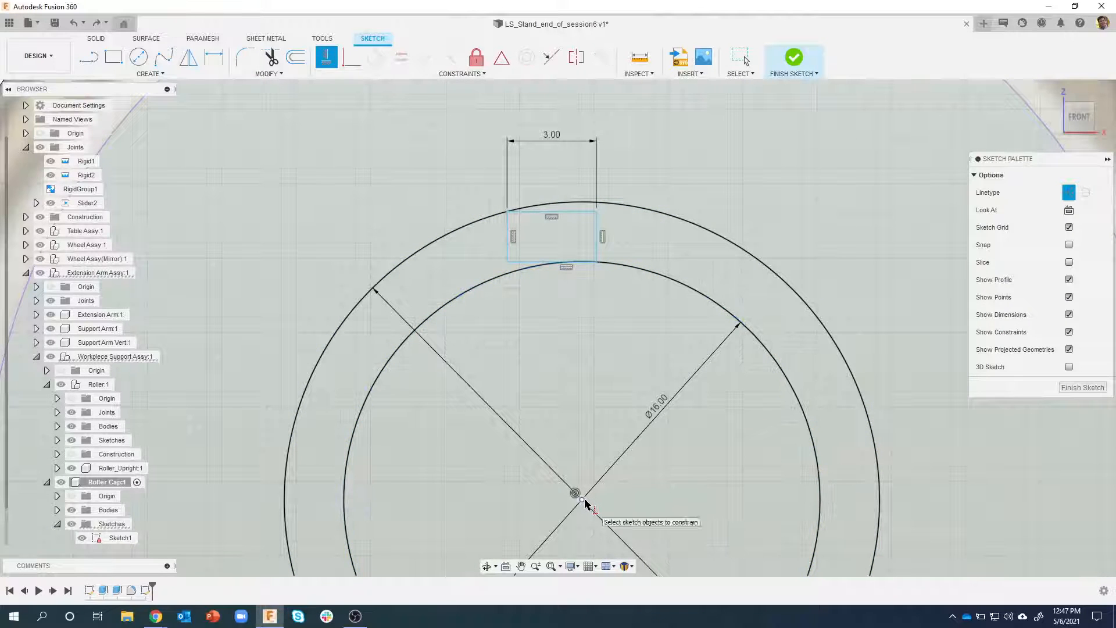
{"action": "scroll", "coordinate": [547, 300], "scroll_direction": "up", "scroll_amount": 3}
{"action": "middle_click_drag", "start_coordinate": [547, 298], "coordinate": [543, 275]}
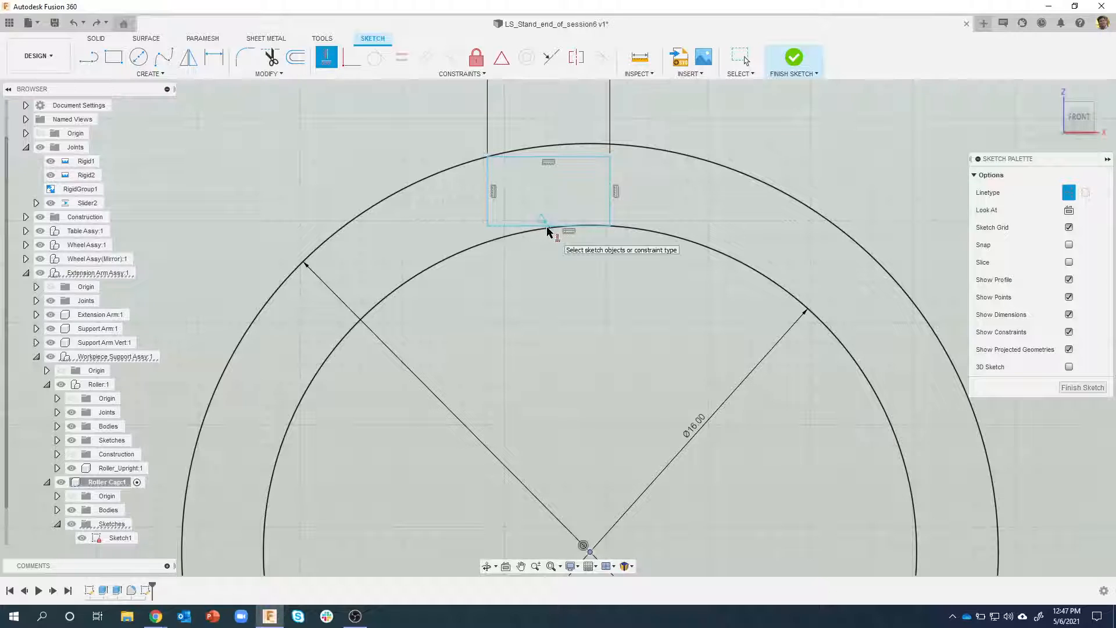
{"action": "left_click", "coordinate": [551, 231]}
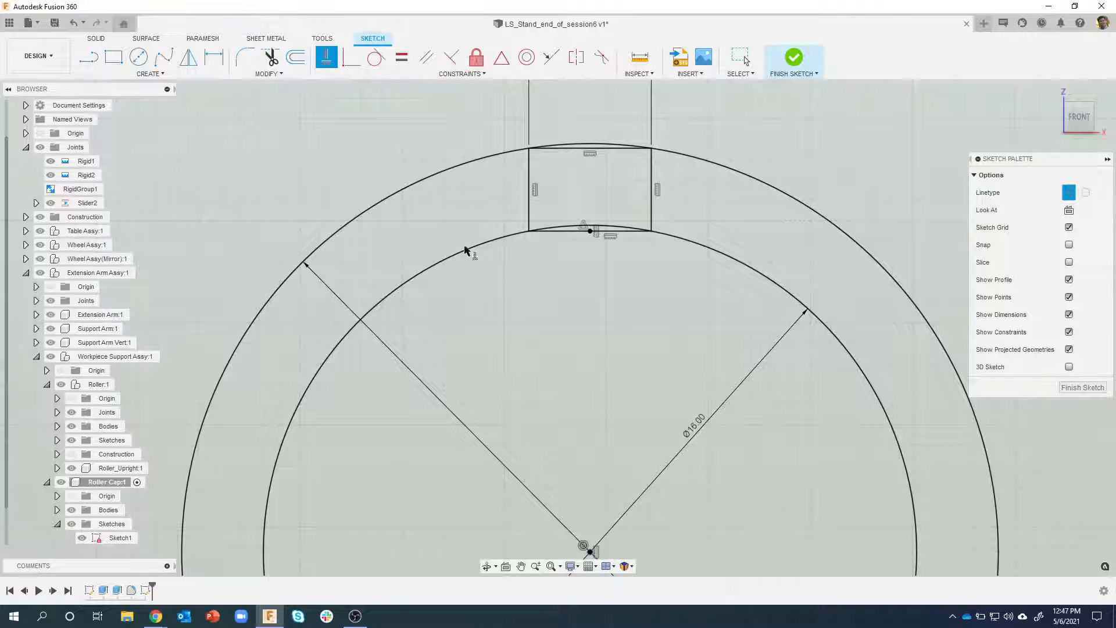
Circular-pattern the notch rectangle around the circles' common centre with full angular spacing and a quantity of 3
{"action": "scroll", "coordinate": [551, 344], "scroll_direction": "down", "scroll_amount": 4}
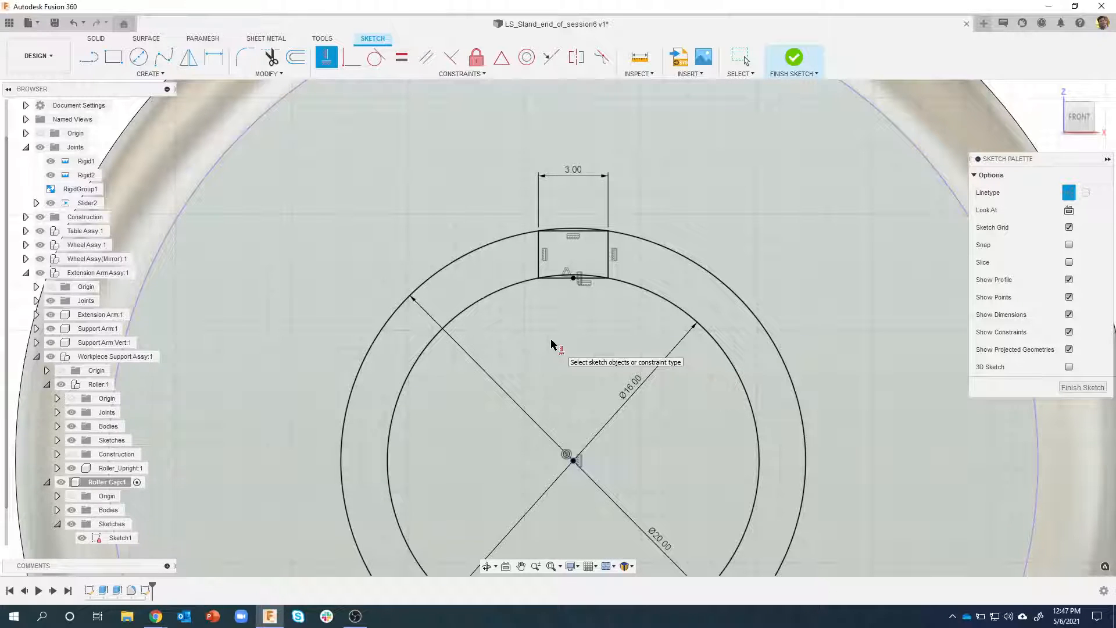
{"action": "scroll", "coordinate": [548, 402], "scroll_direction": "down", "scroll_amount": 1}
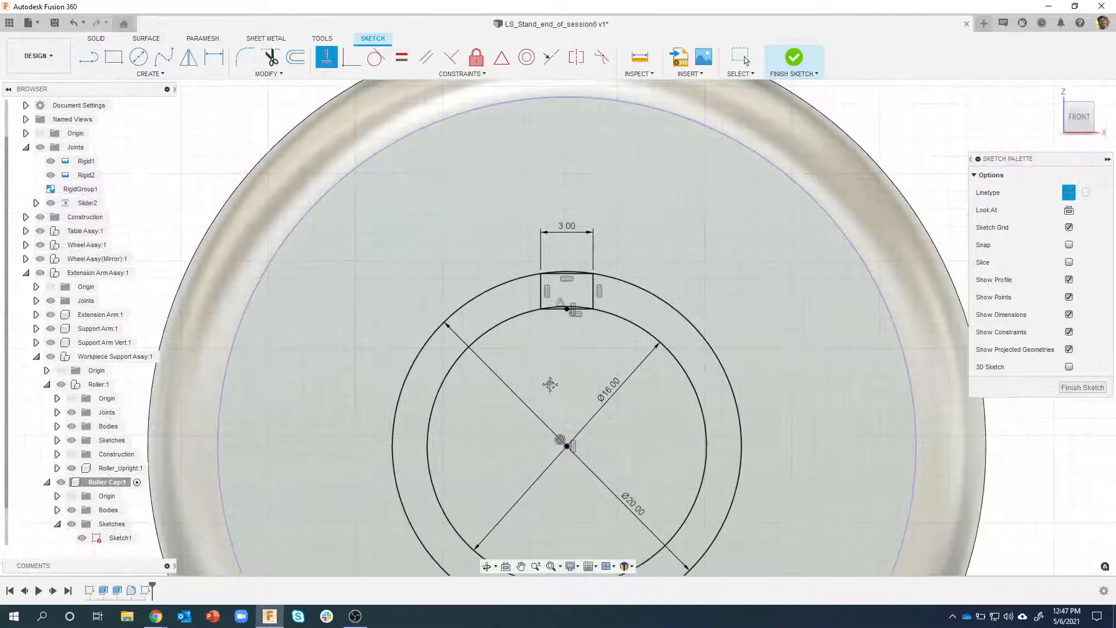
{"action": "middle_click_drag", "start_coordinate": [550, 396], "coordinate": [557, 311]}
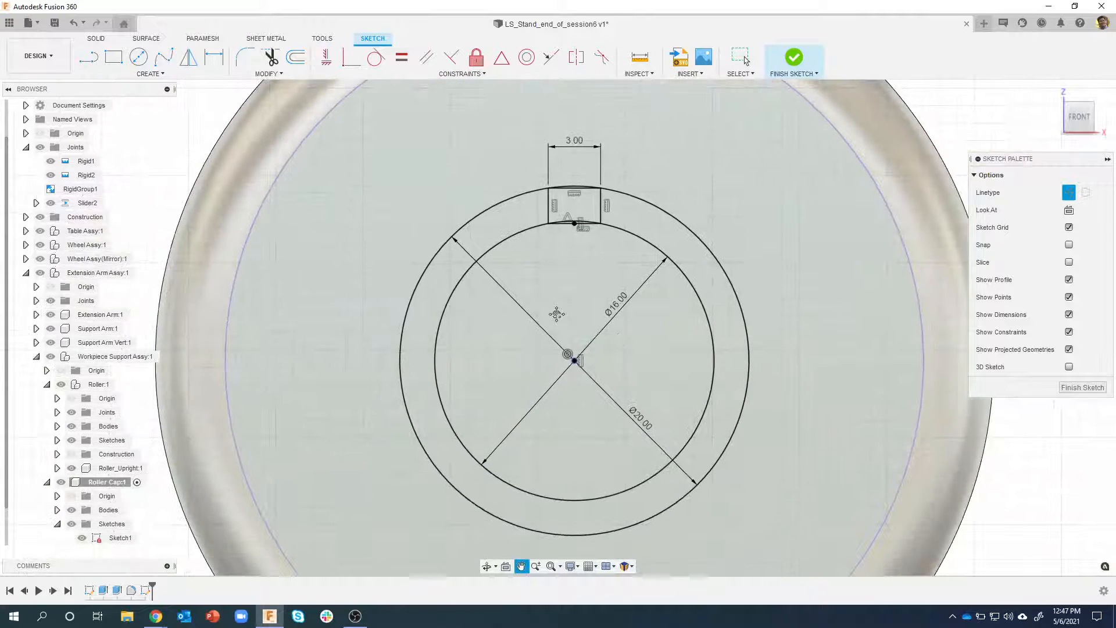
{"action": "left_click", "coordinate": [153, 77]}
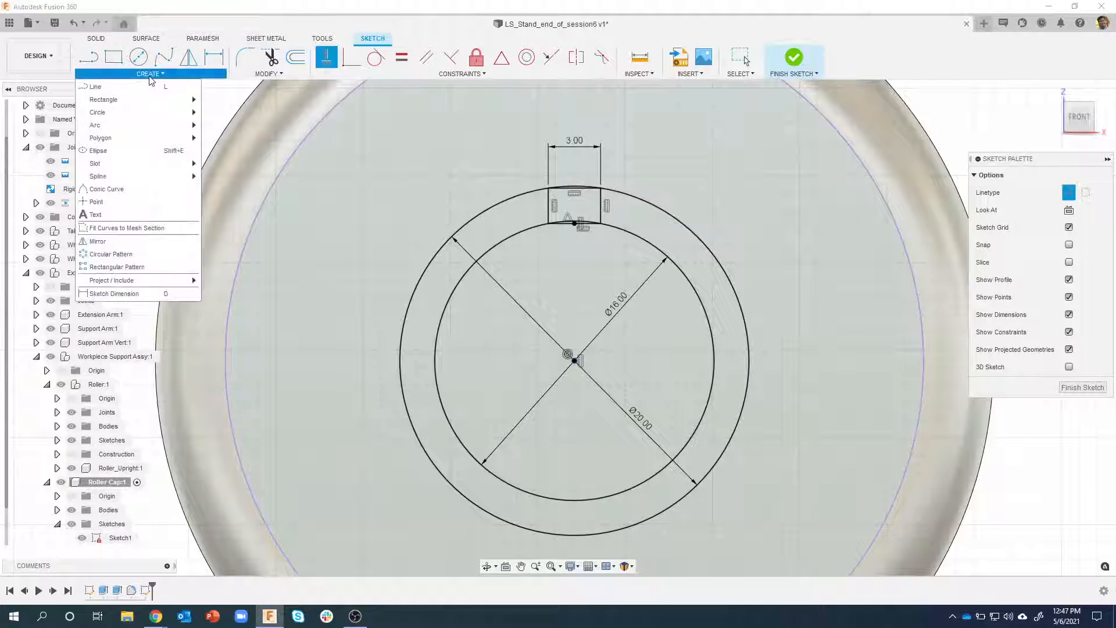
{"action": "left_click", "coordinate": [141, 255]}
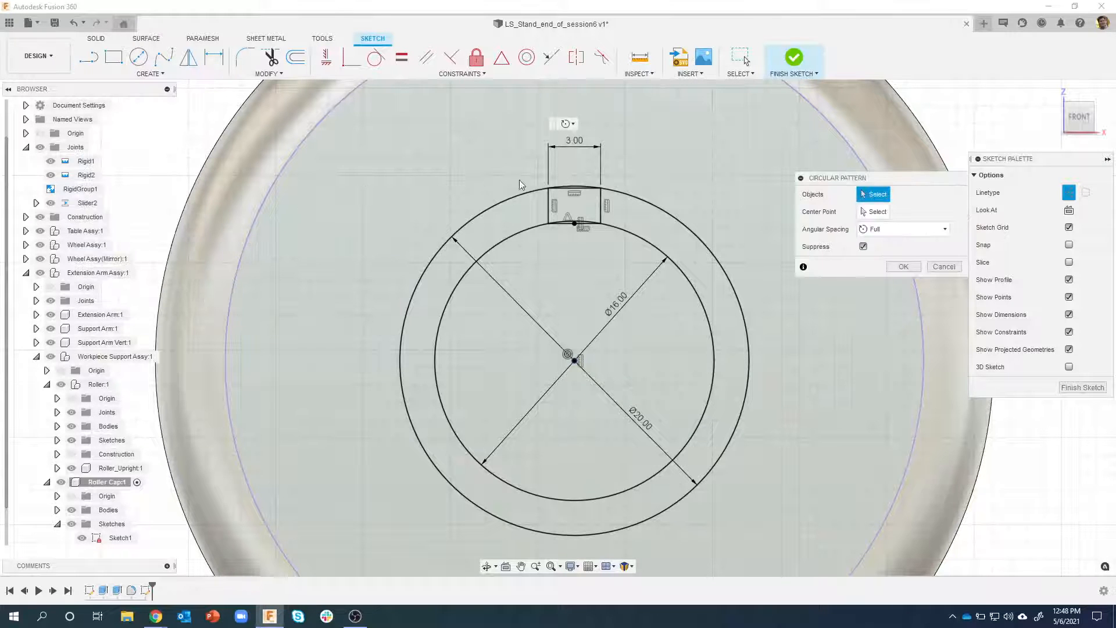
{"action": "mouse_move", "coordinate": [523, 169]}
{"action": "left_mouse_down"}
{"action": "mouse_move", "coordinate": [595, 214]}
{"action": "mouse_move", "coordinate": [626, 253]}
{"action": "left_mouse_up"}
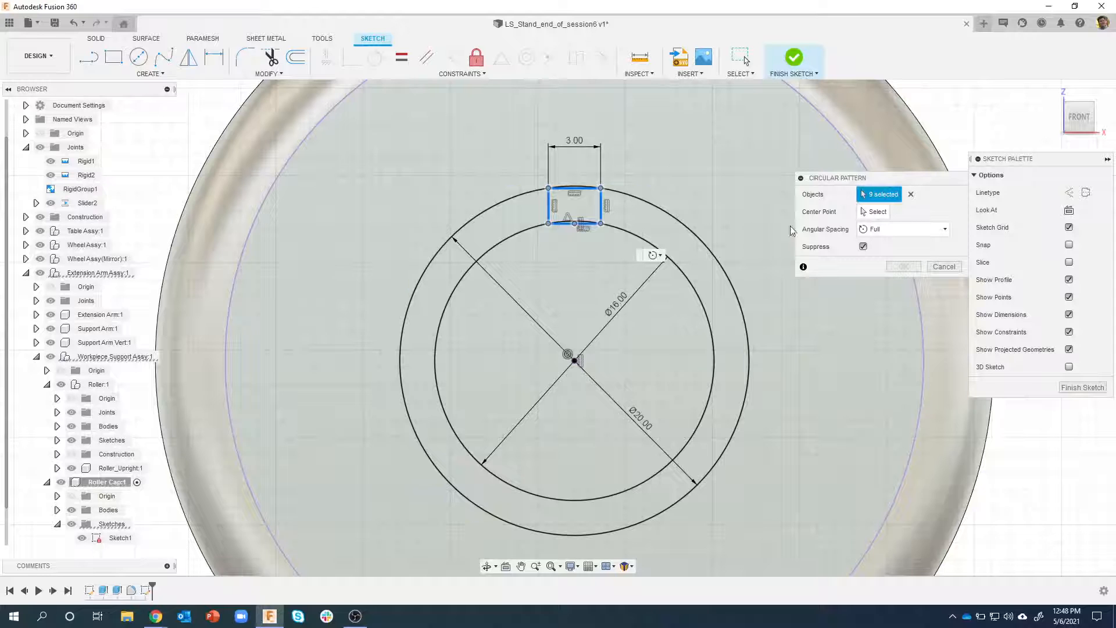
{"action": "left_click", "coordinate": [864, 214]}
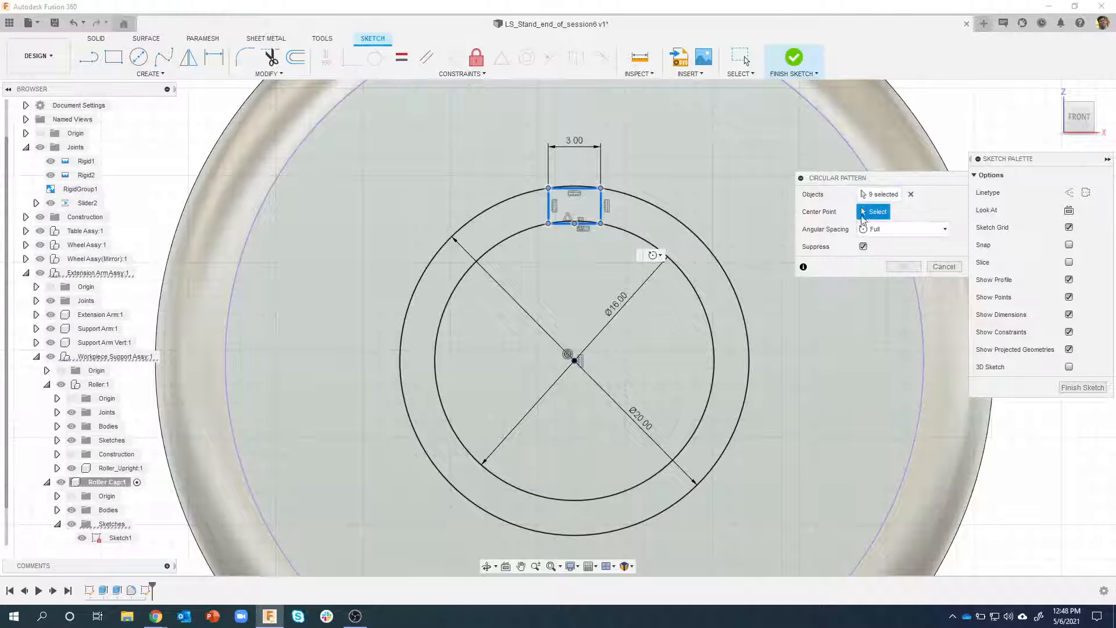
{"action": "left_click", "coordinate": [574, 360]}
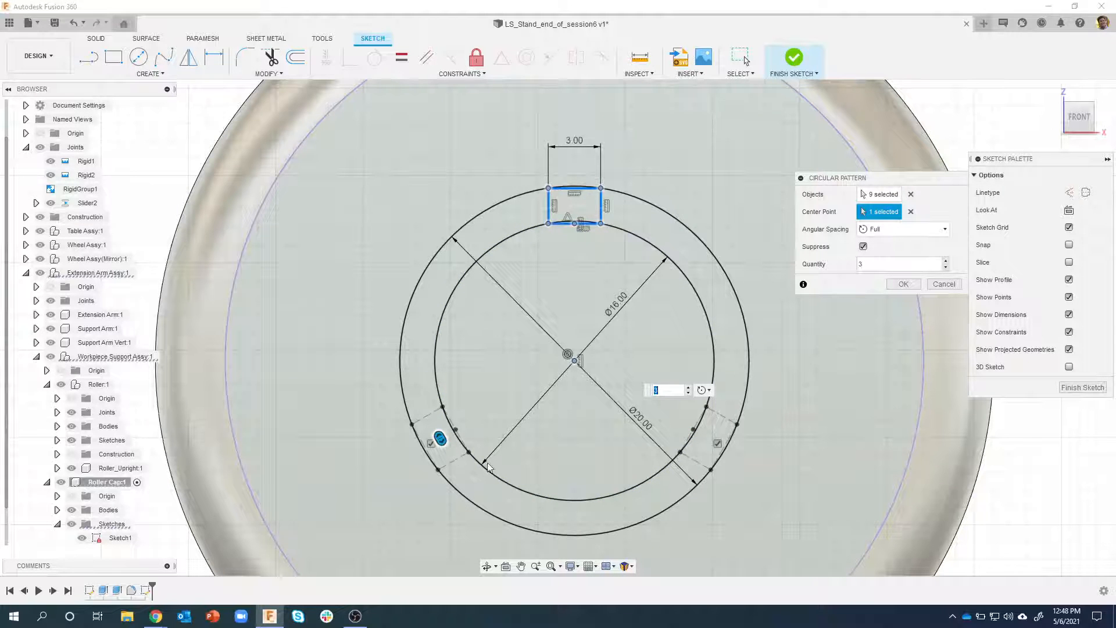
{"action": "left_click", "coordinate": [914, 287]}
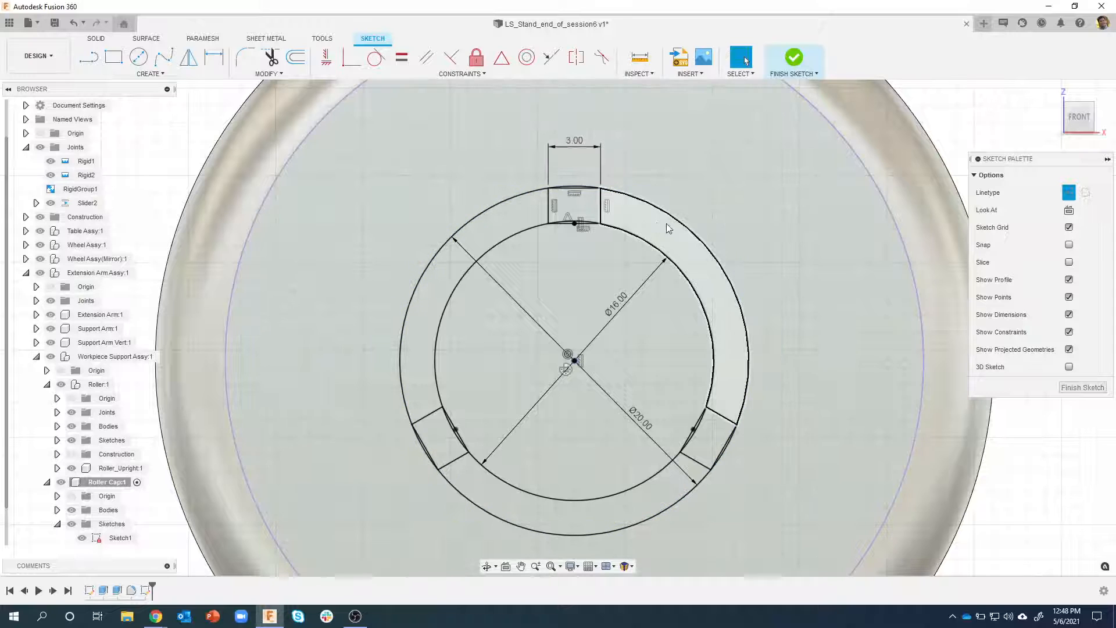
Highlight the three ring segments between the notches to check their closed profiles, and clear the selection
{"action": "left_click", "coordinate": [658, 227]}
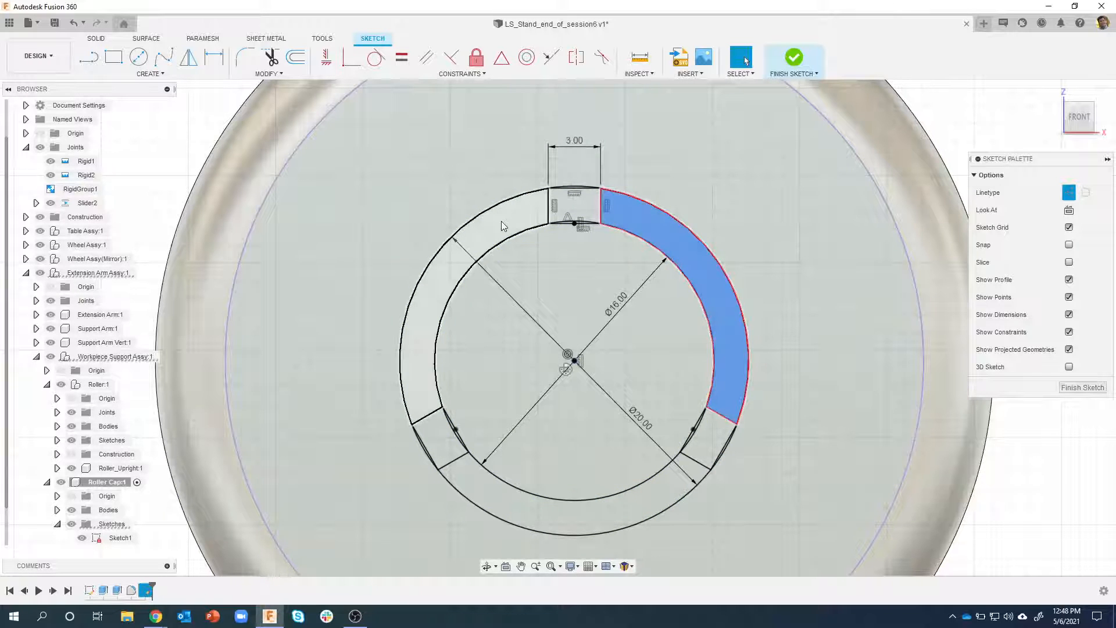
{"action": "left_click", "coordinate": [503, 226]}
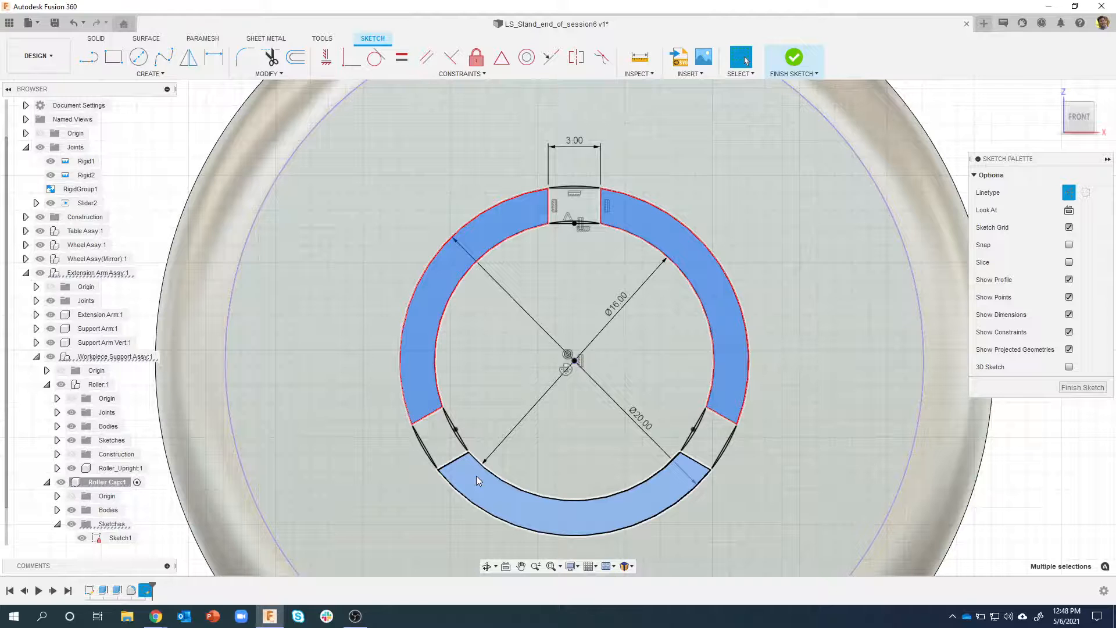
{"action": "left_click", "coordinate": [477, 478]}
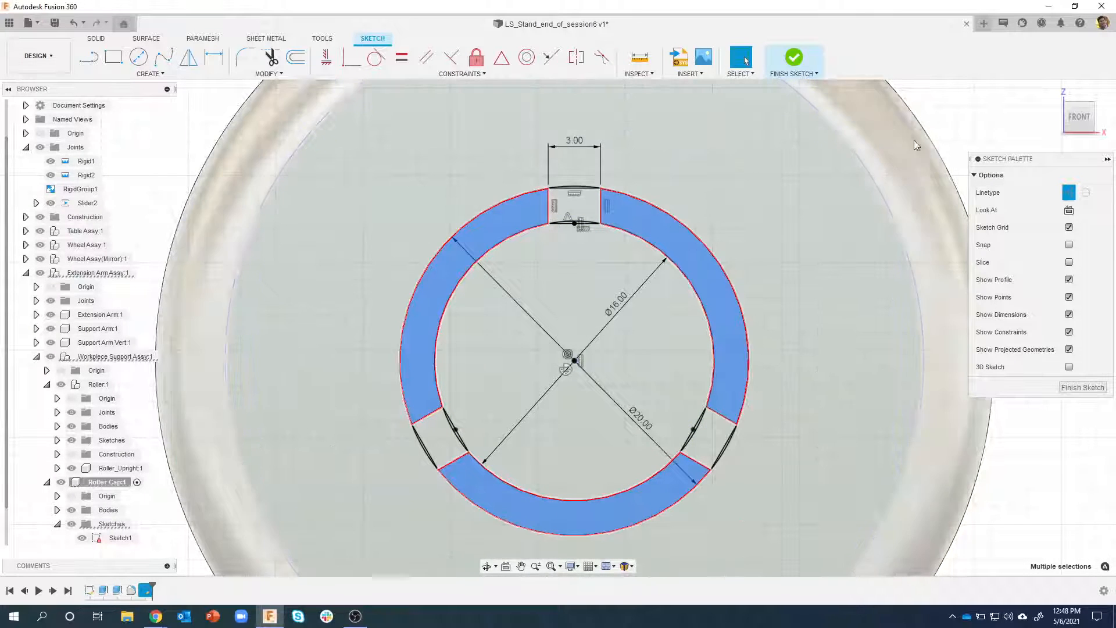
{"action": "left_click", "coordinate": [936, 120]}
Draw a vertical 14 mm construction line from the circles' centre up through the upper notch
{"action": "middle_click_drag", "start_coordinate": [653, 210], "coordinate": [648, 280]}
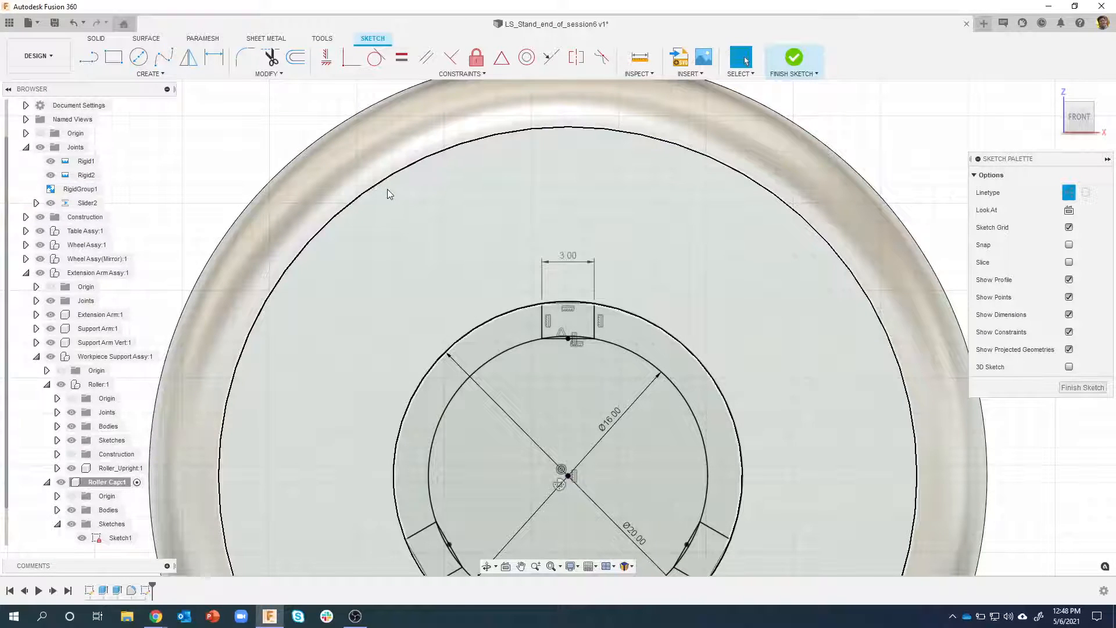
{"action": "left_click", "coordinate": [99, 65]}
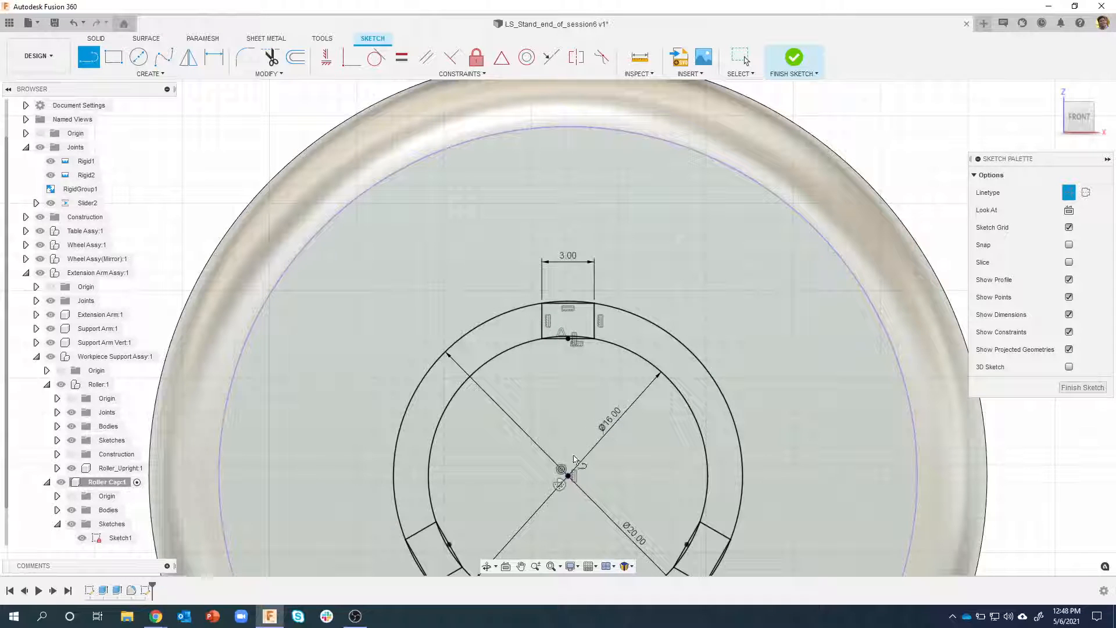
{"action": "left_click", "coordinate": [569, 476]}
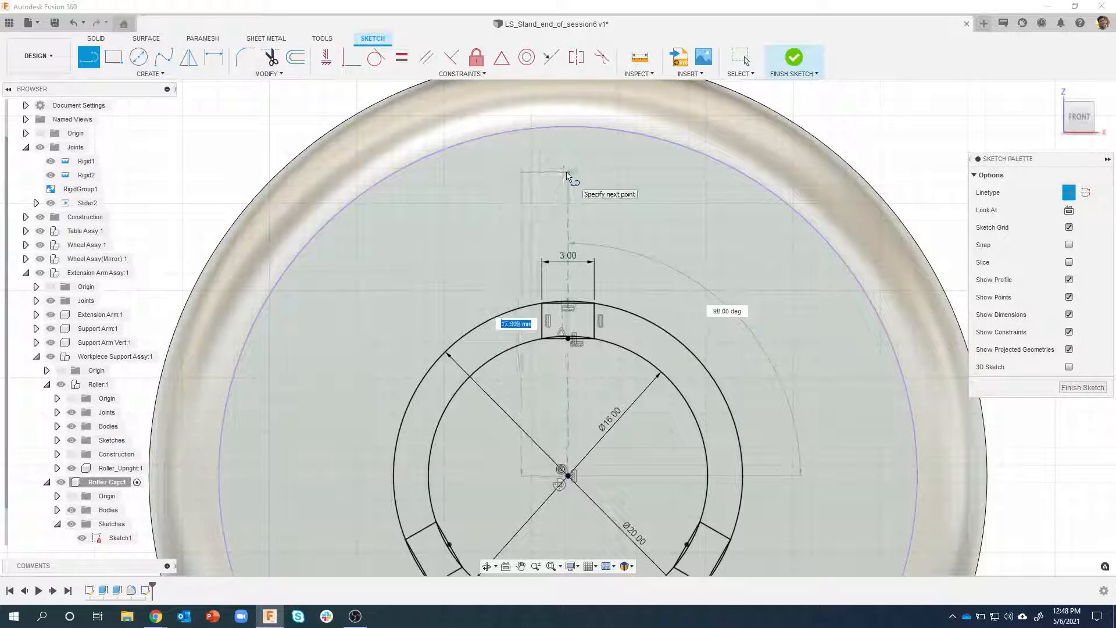
{"action": "type", "text": "14"}
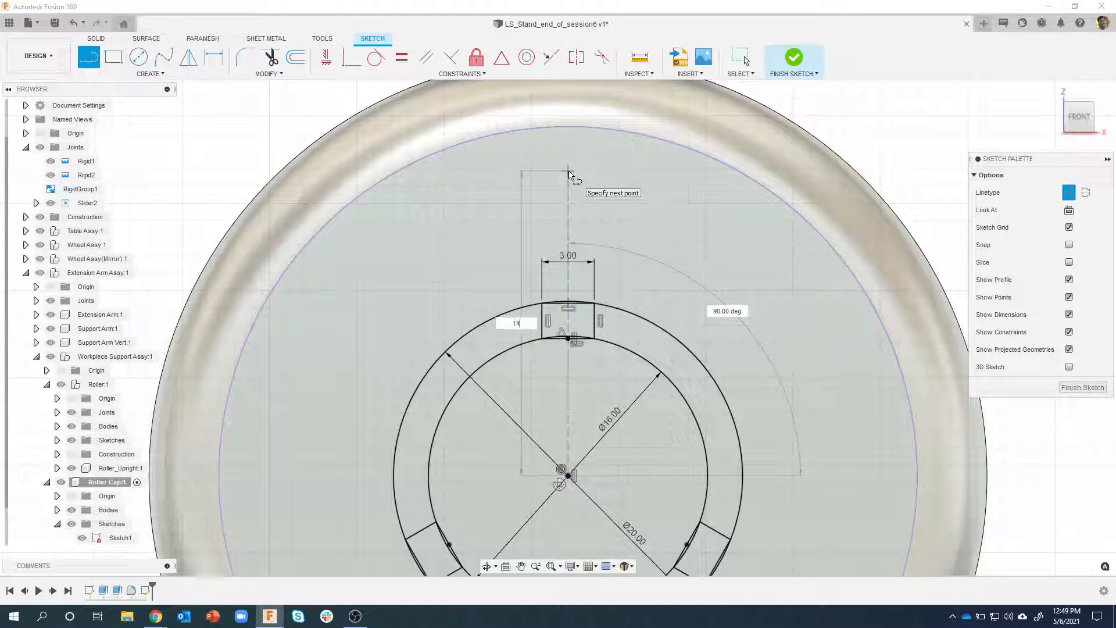
{"action": "key", "text": "Return"}
{"action": "key", "text": "Escape"}
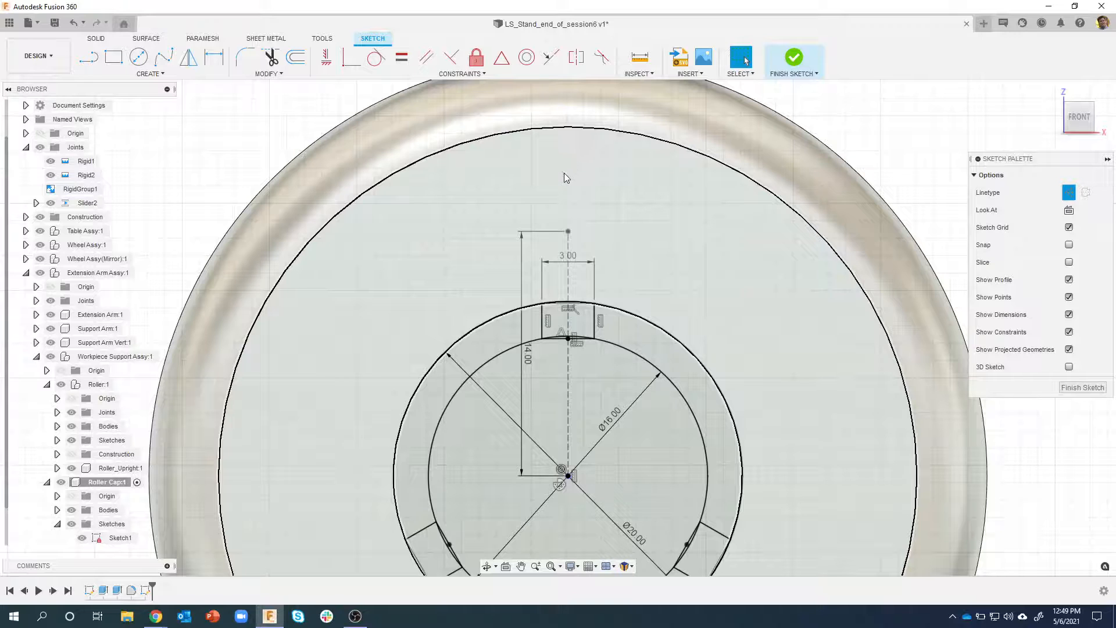
Draw a 6 mm diameter circle centred on the upper end of the construction line, and finish the sketch
{"action": "key", "text": "c"}
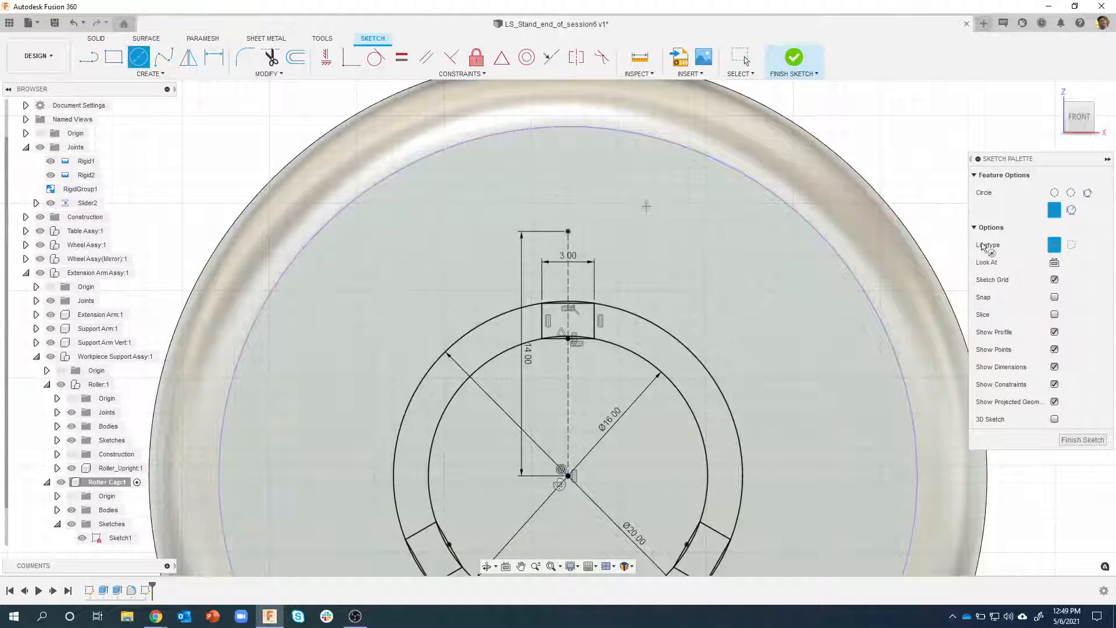
{"action": "left_click", "coordinate": [569, 231]}
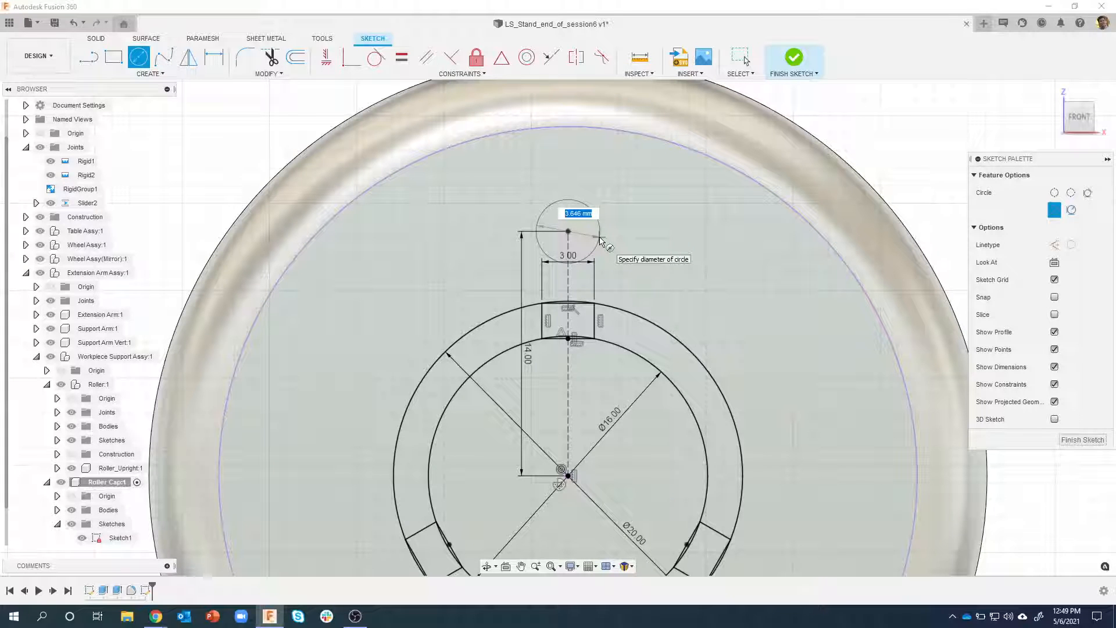
{"action": "type", "text": "6"}
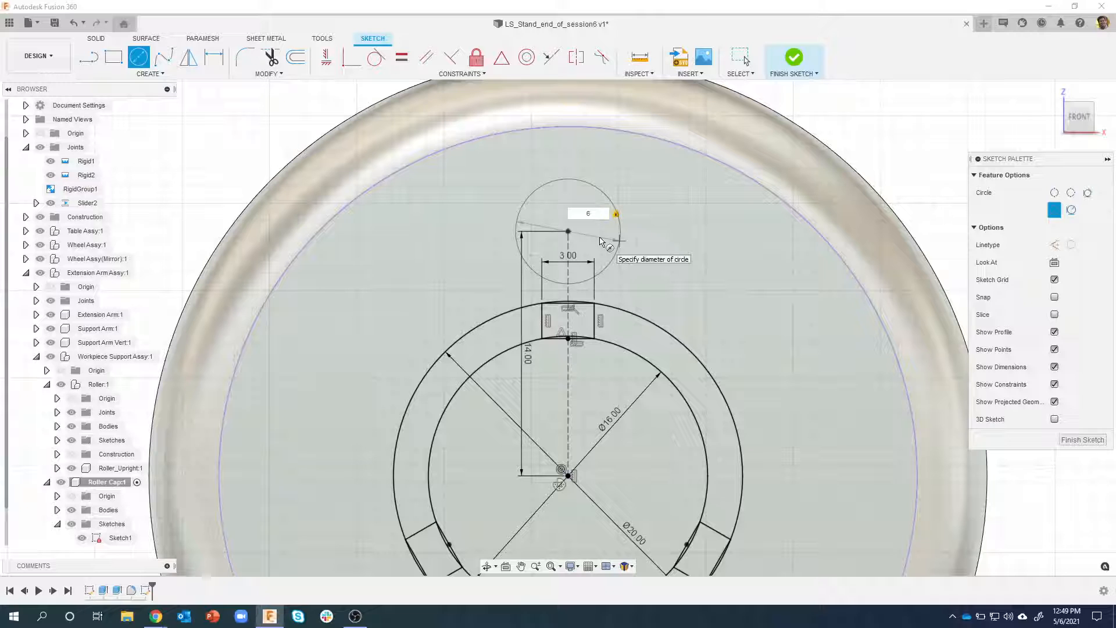
{"action": "key", "text": "Return"}
{"action": "key", "text": "Escape"}
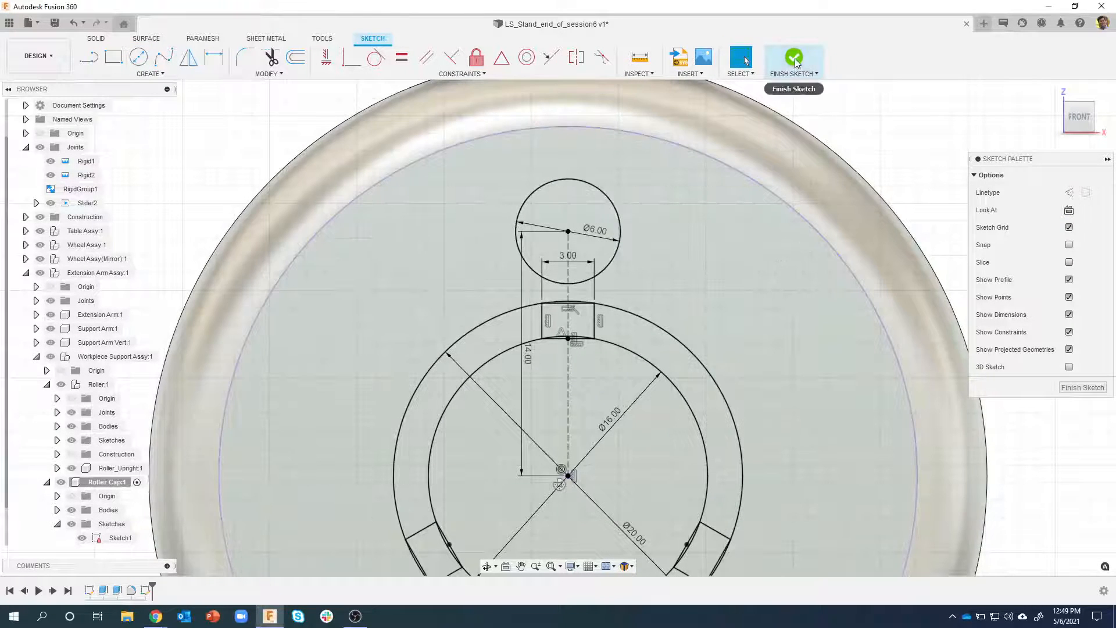
{"action": "left_click", "coordinate": [794, 58]}
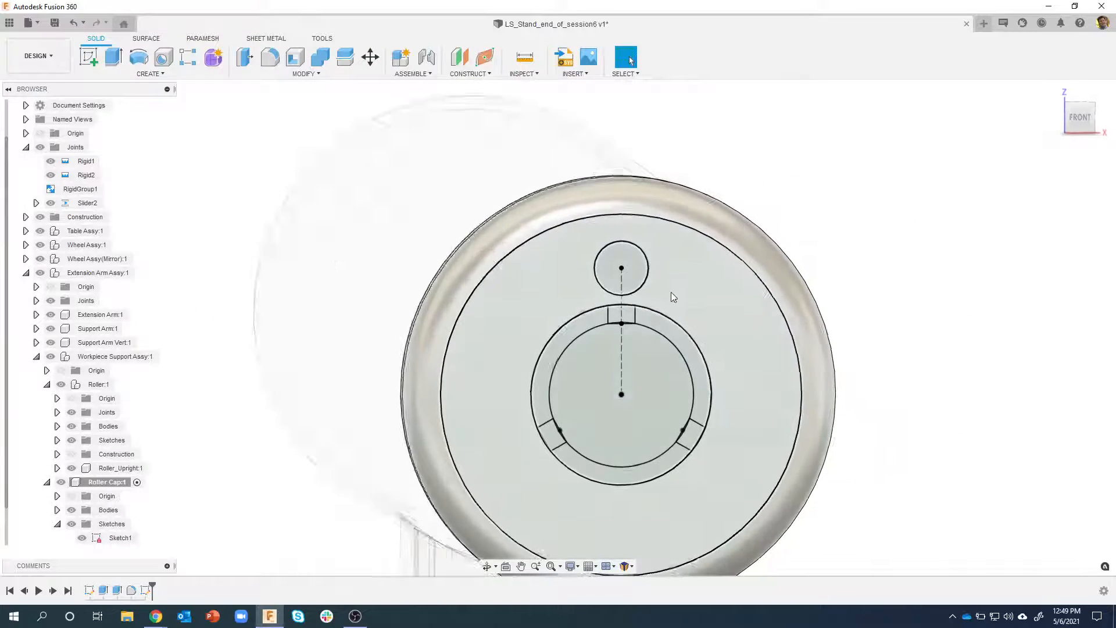
Extrude the three ring segments between the notches as a cut of -3 mm into the cap's end face
{"action": "middle_click_drag", "start_coordinate": [671, 291], "coordinate": [541, 210], "text": "shift"}
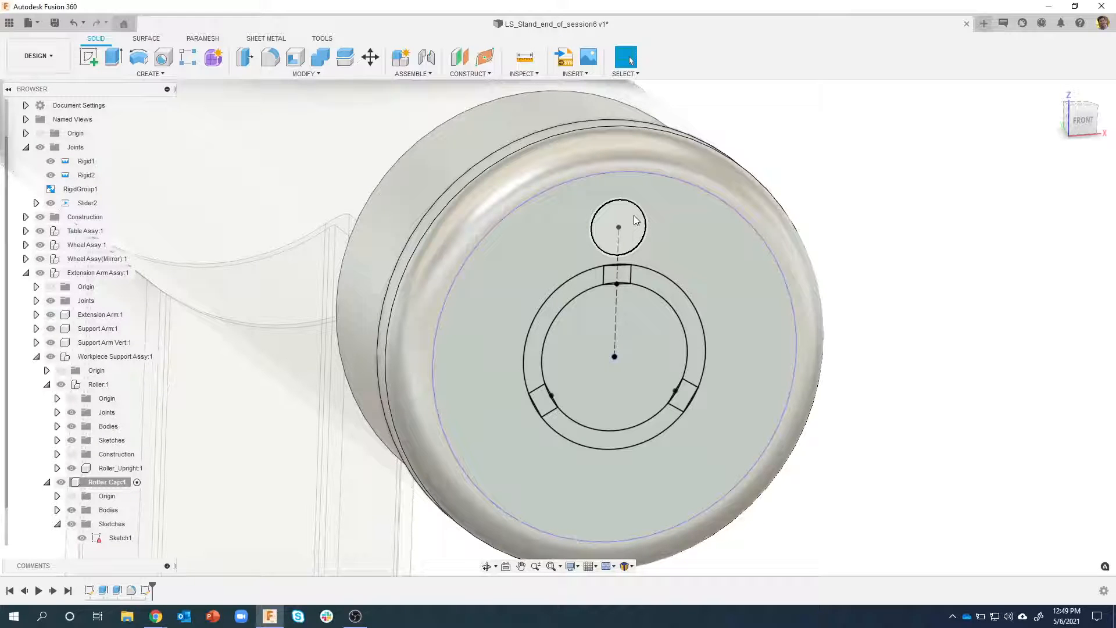
{"action": "left_click", "coordinate": [686, 319]}
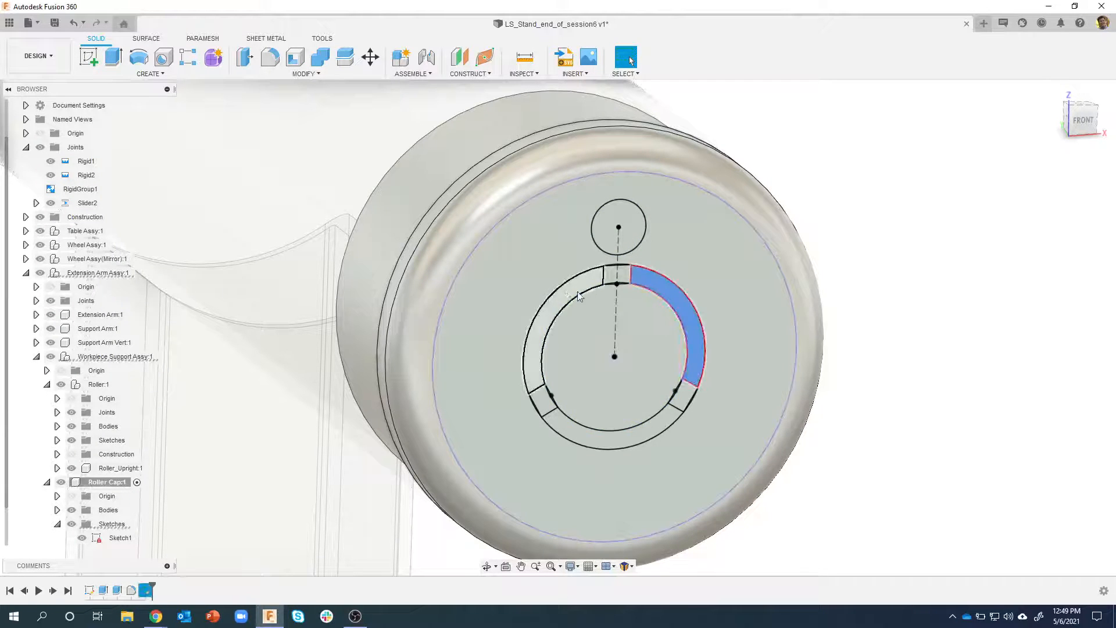
{"action": "left_click", "coordinate": [569, 299]}
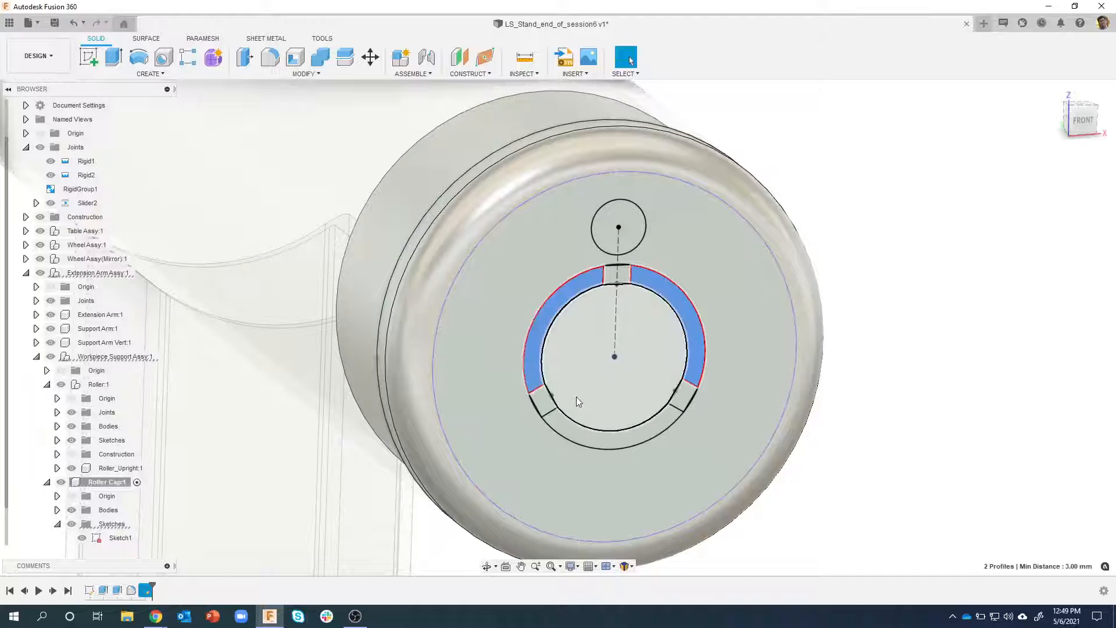
{"action": "right_click", "coordinate": [570, 436]}
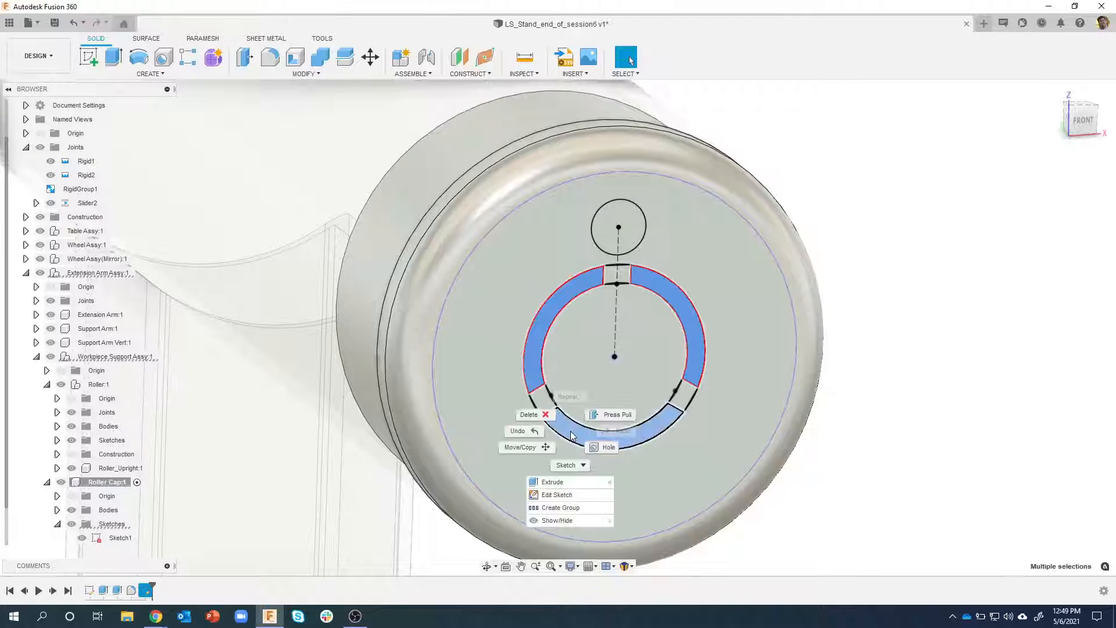
{"action": "left_click", "coordinate": [561, 484]}
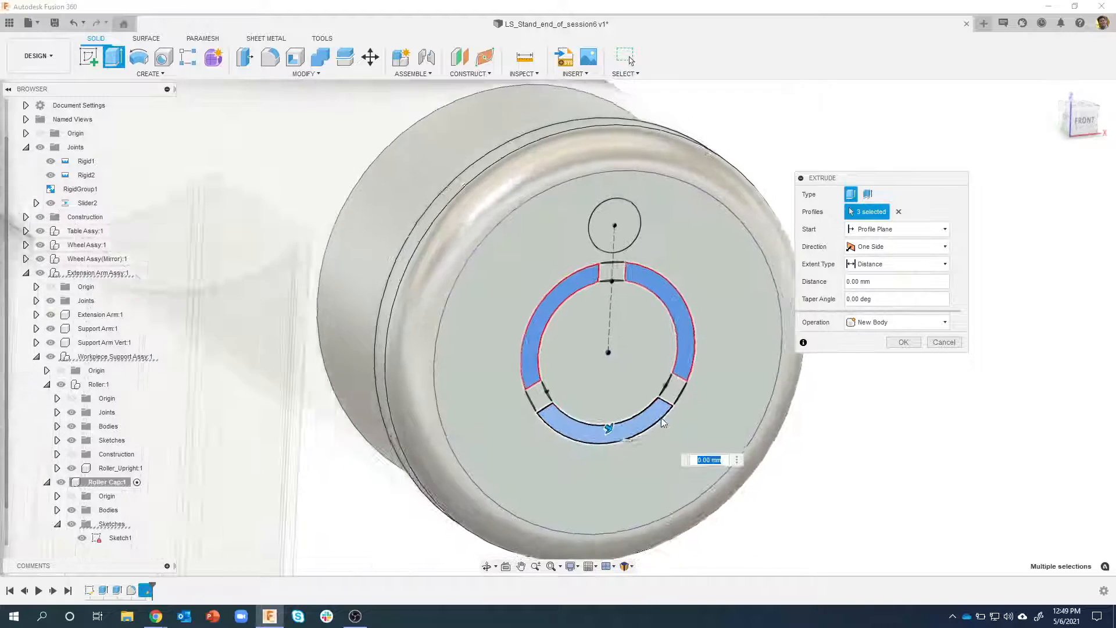
{"action": "left_click_drag", "start_coordinate": [597, 414], "coordinate": [581, 410]}
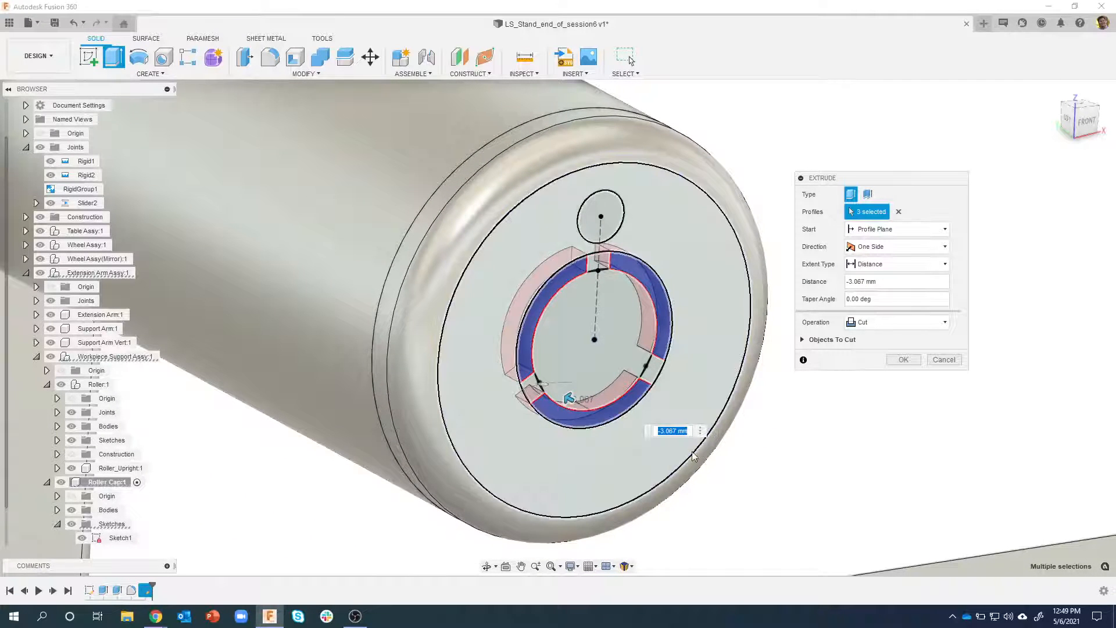
{"action": "type", "text": "-3"}
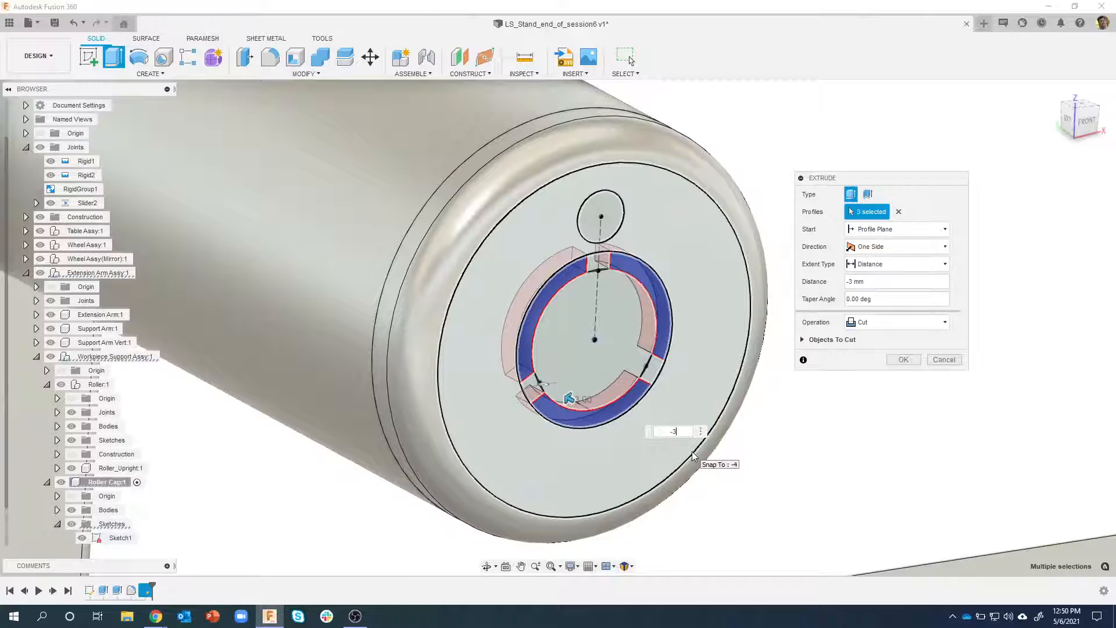
{"action": "key", "text": "Return"}
Start a simple hole on the cap's end face and position it near the middle of the three curved slots
{"action": "middle_click_drag", "start_coordinate": [695, 352], "coordinate": [233, 119], "text": "shift"}
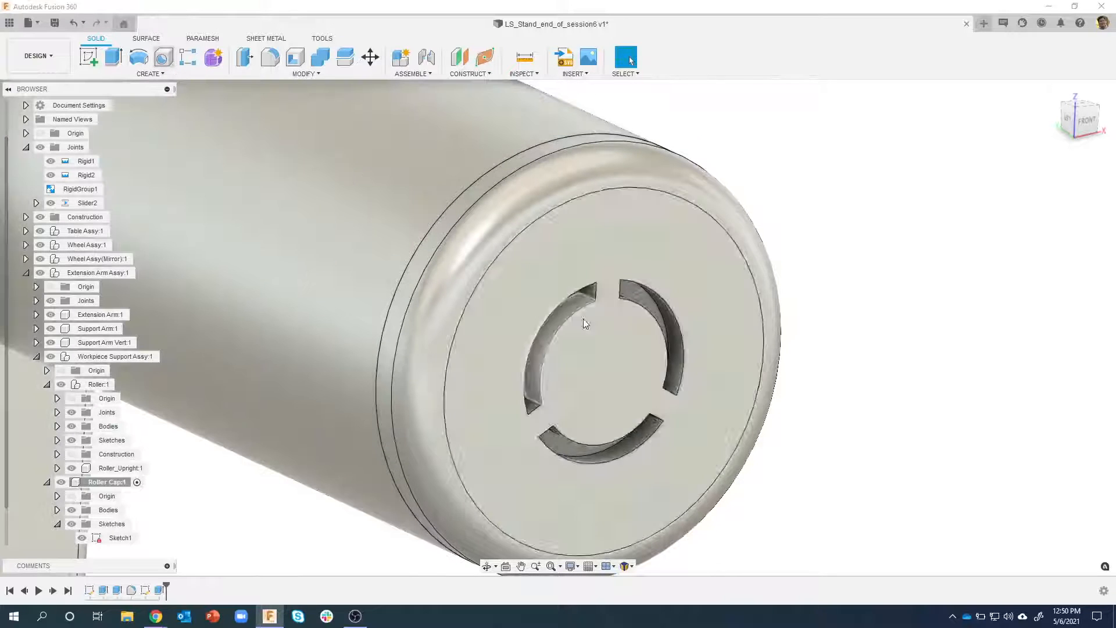
{"action": "key", "text": "h"}
{"action": "left_click", "coordinate": [616, 352]}
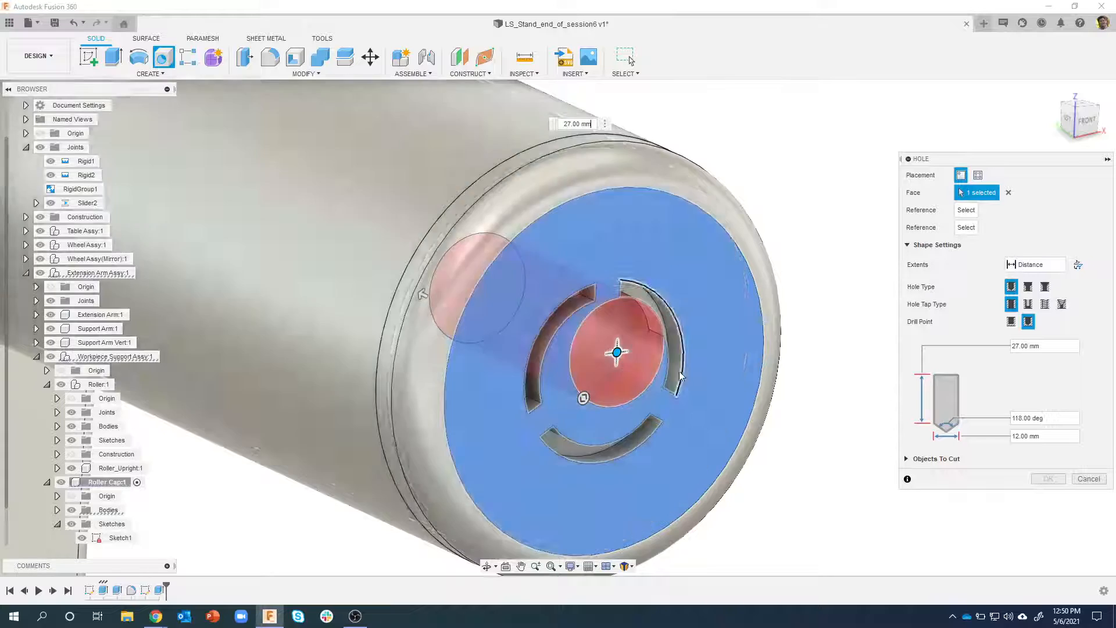
{"action": "middle_click_drag", "start_coordinate": [678, 371], "coordinate": [636, 359], "text": "shift"}
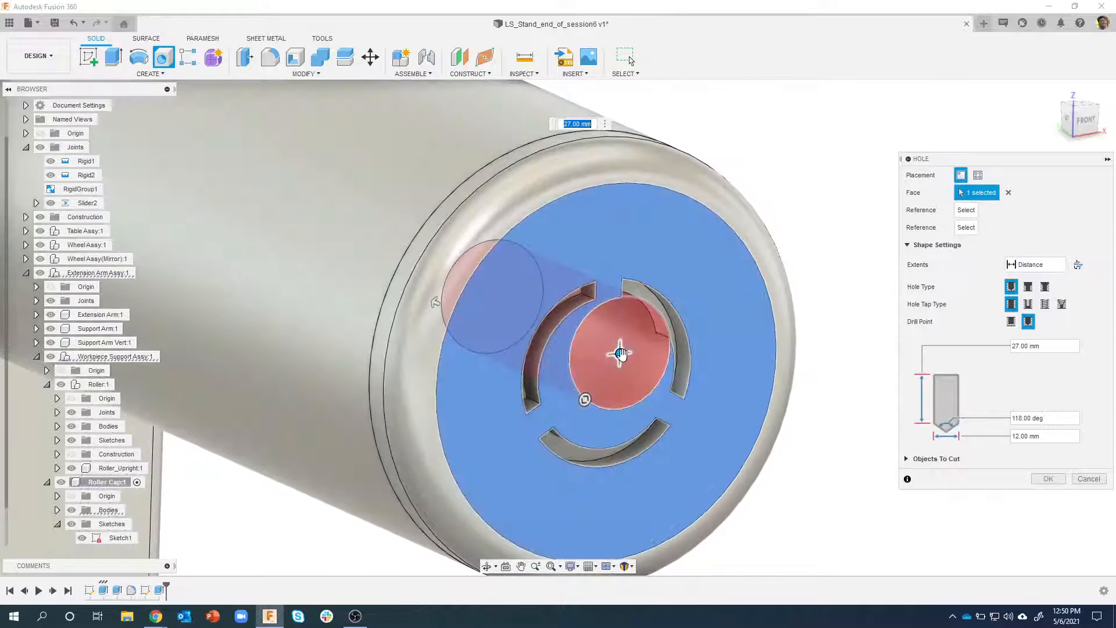
{"action": "left_click_drag", "start_coordinate": [620, 353], "coordinate": [606, 373]}
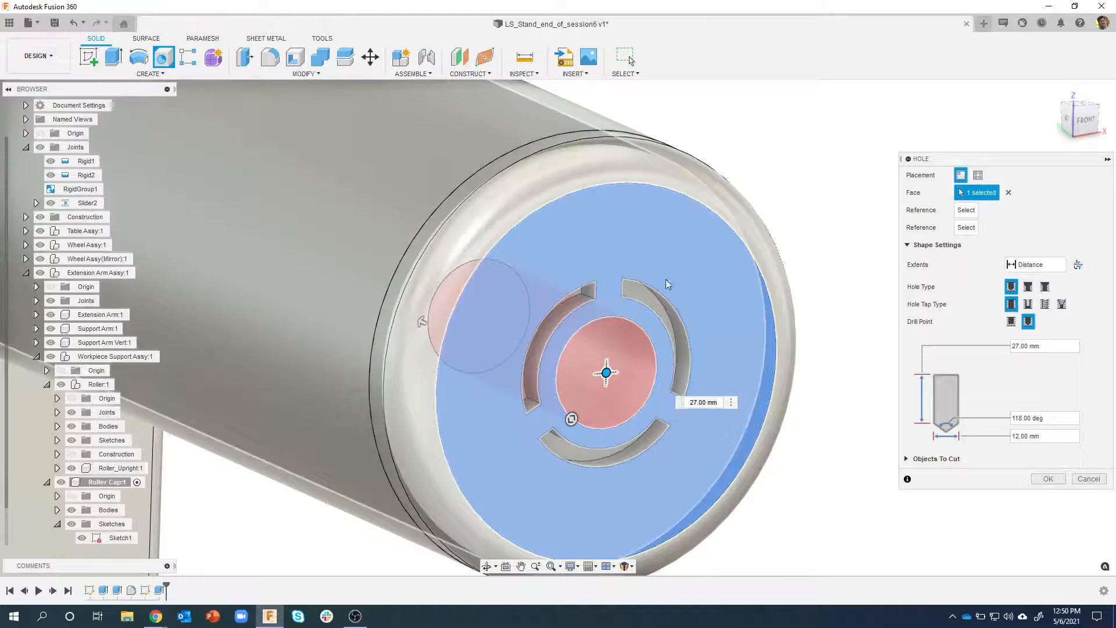
{"action": "mouse_move", "coordinate": [666, 284]}
{"action": "middle_mouse_down", "text": "shift"}
{"action": "mouse_move", "coordinate": [653, 299]}
{"action": "mouse_move", "coordinate": [665, 297]}
{"action": "middle_mouse_up", "text": "shift"}
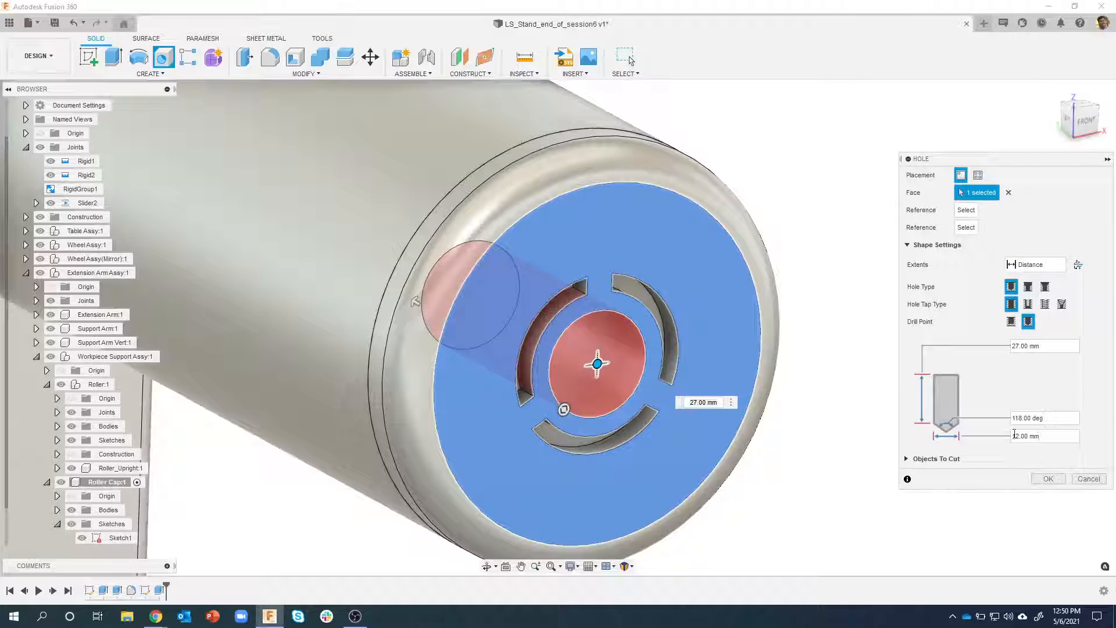
Set the central hole on the cap's end face to 12 mm diameter with its extent through All, and create it
{"action": "left_click_drag", "start_coordinate": [1053, 433], "coordinate": [1010, 424]}
{"action": "type", "text": "15"}
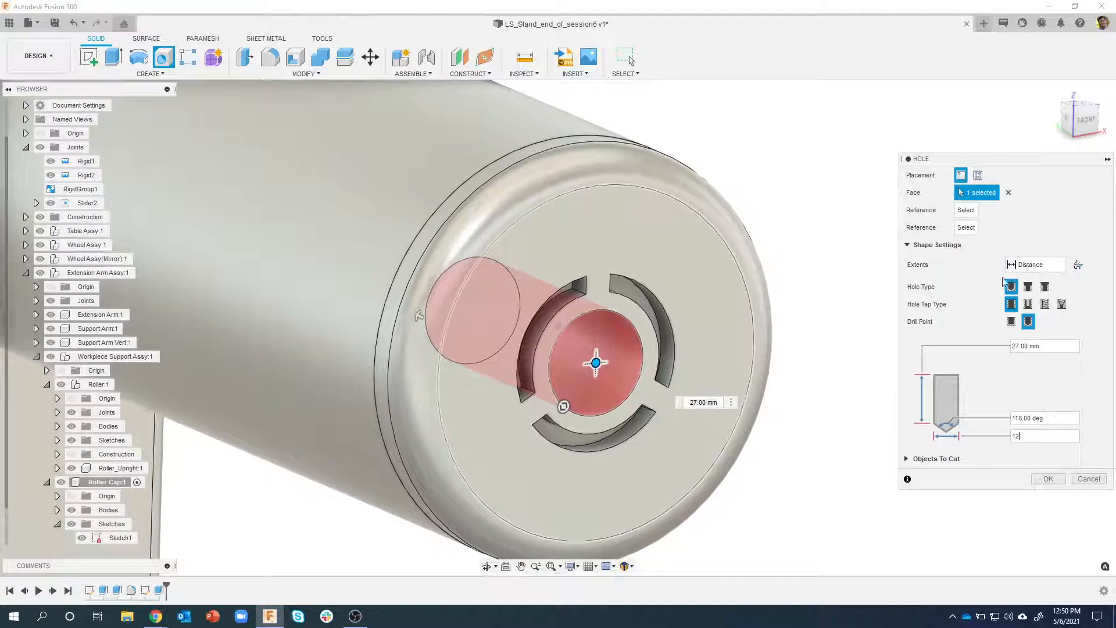
{"action": "left_click", "coordinate": [1039, 266]}
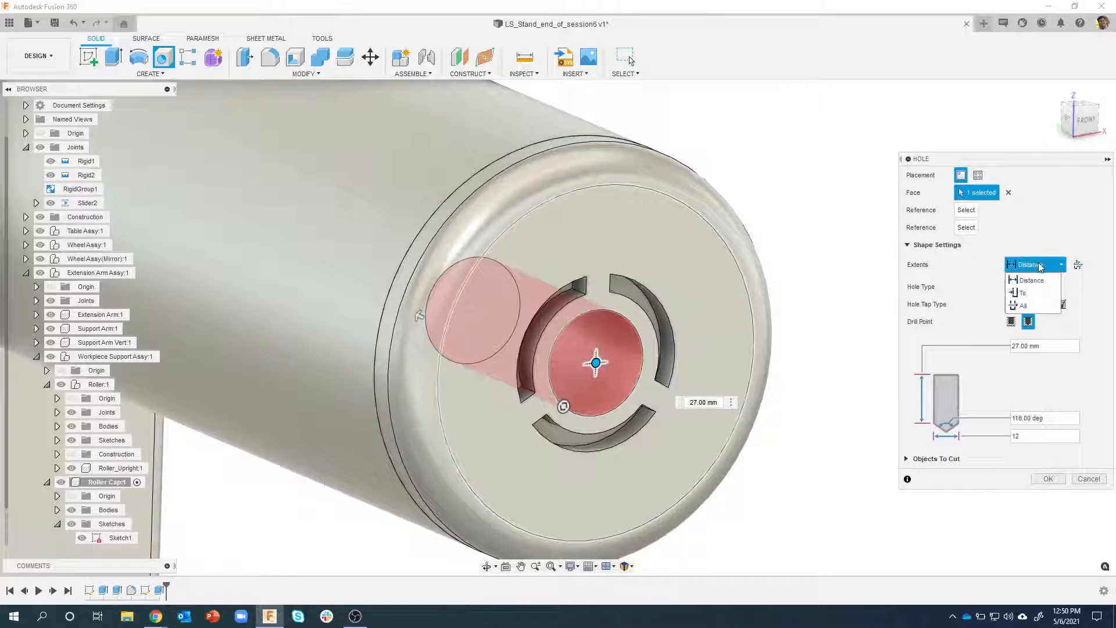
{"action": "left_click", "coordinate": [1026, 306]}
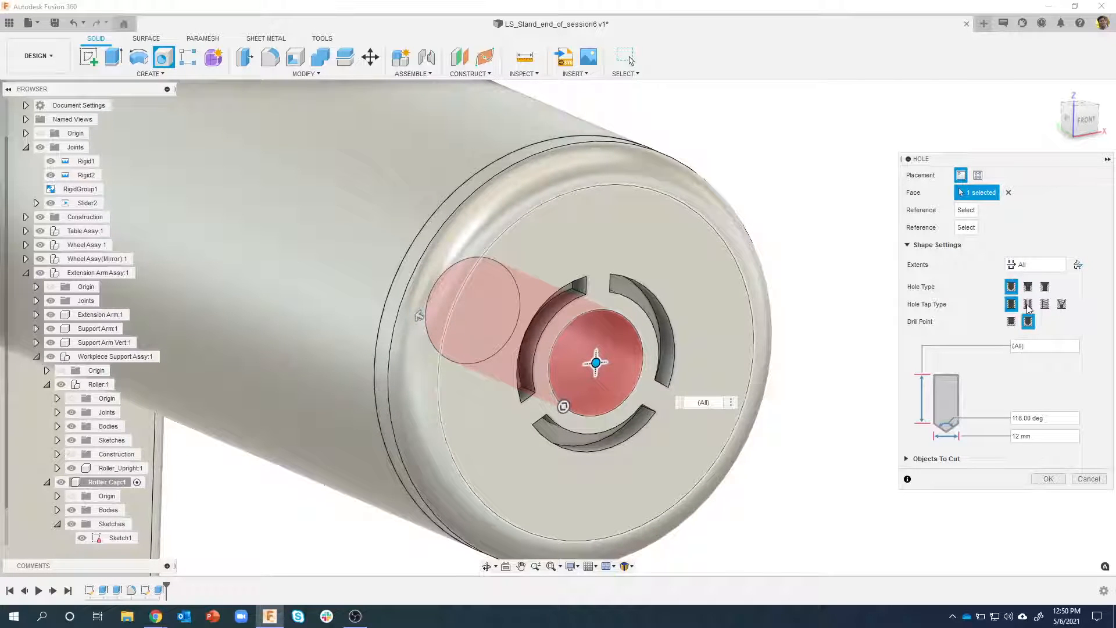
{"action": "middle_click_drag", "start_coordinate": [860, 267], "coordinate": [814, 264], "text": "shift"}
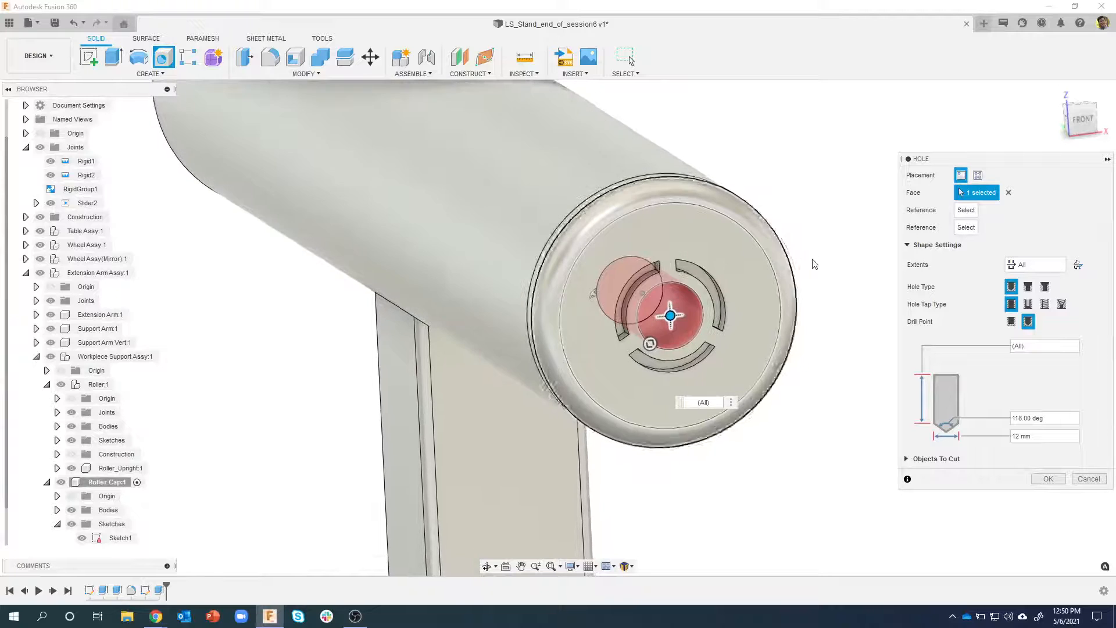
{"action": "left_click", "coordinate": [1052, 477]}
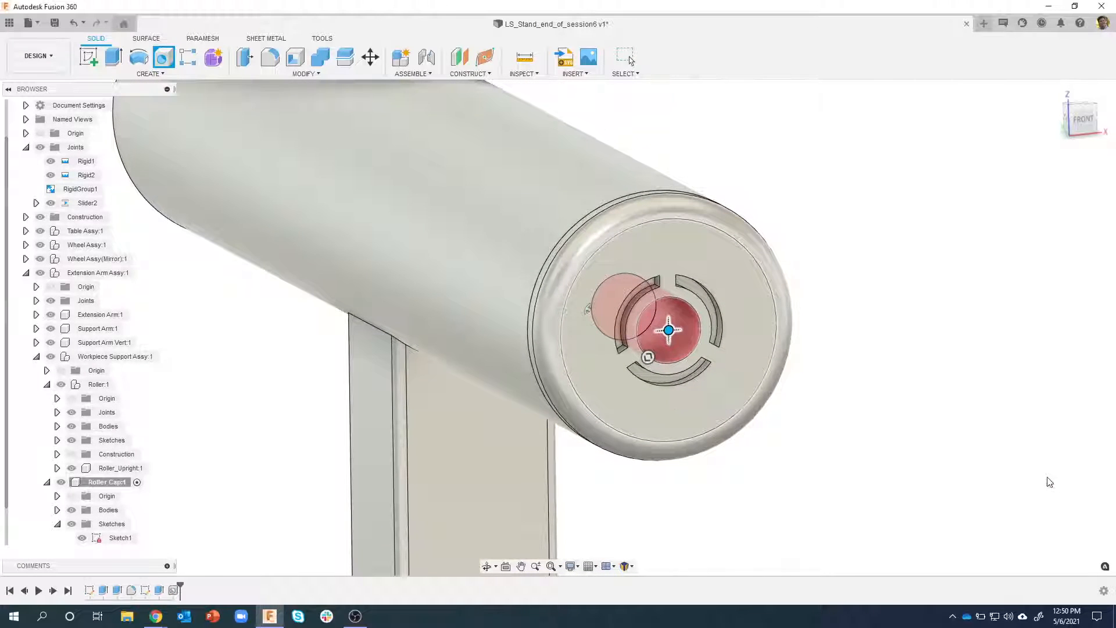
Make the Roller Cap's Sketch2, holding the 6 mm circle and its construction line, visible again
{"action": "middle_click_drag", "start_coordinate": [858, 364], "coordinate": [904, 217], "text": "shift"}
{"action": "middle_click_drag", "start_coordinate": [844, 176], "coordinate": [610, 189], "text": "shift"}
{"action": "scroll", "coordinate": [8, 504], "scroll_direction": "down", "scroll_amount": 1}
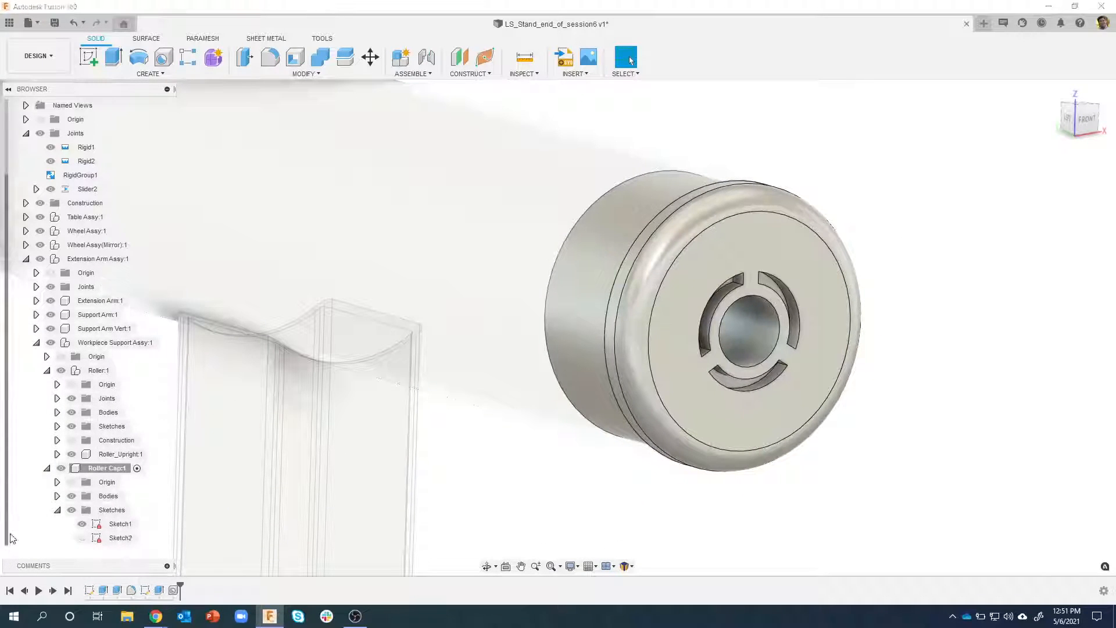
{"action": "left_click", "coordinate": [81, 538]}
{"action": "middle_click_drag", "start_coordinate": [811, 186], "coordinate": [797, 134], "text": "shift"}
{"action": "scroll", "coordinate": [742, 222], "scroll_direction": "up", "scroll_amount": 5}
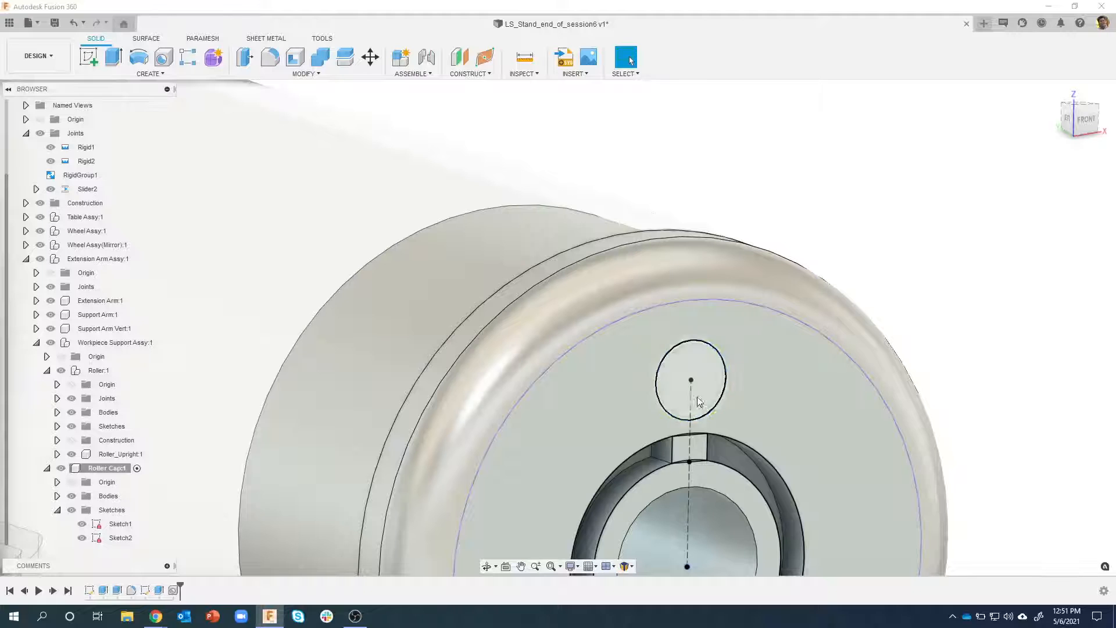
Try to revolve the full 6 mm circle 360 degrees about the vertical construction line
{"action": "left_click", "coordinate": [138, 58]}
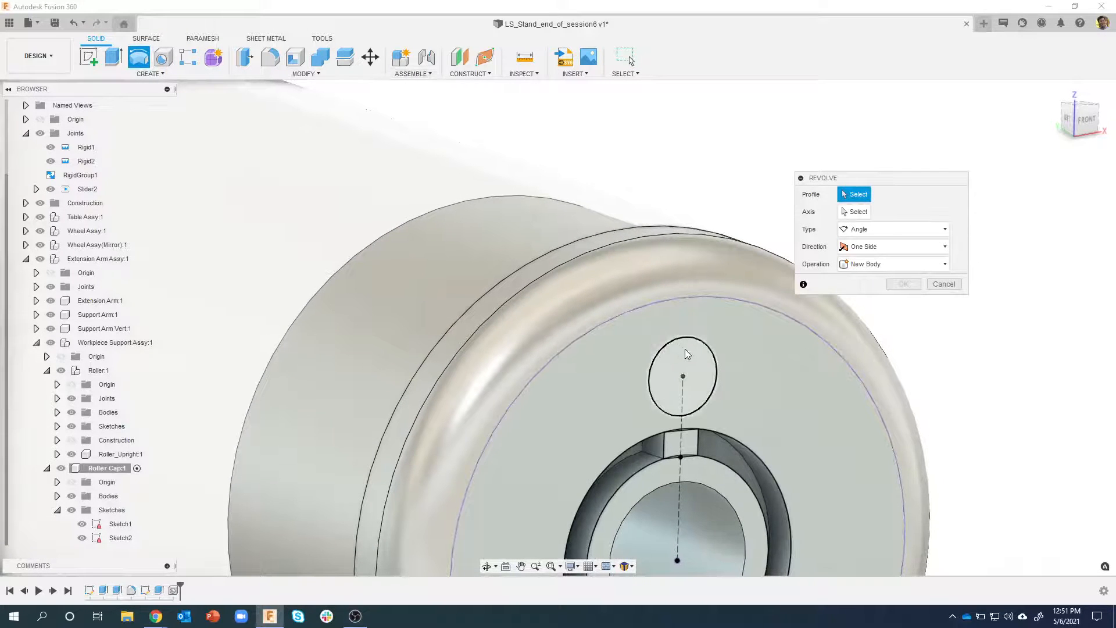
{"action": "left_click", "coordinate": [692, 356]}
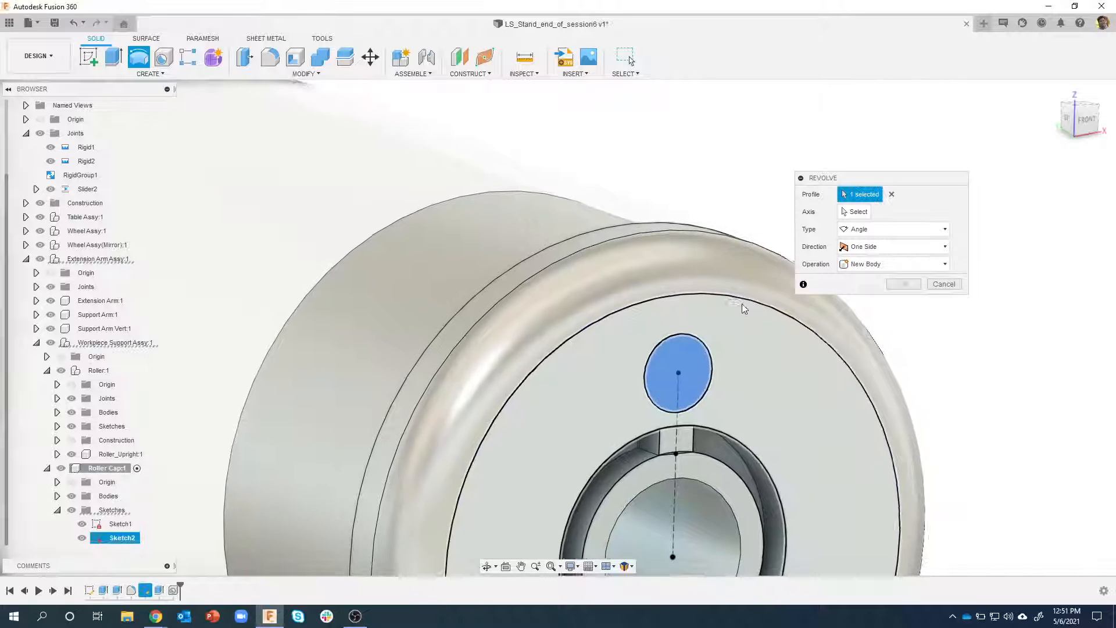
{"action": "left_click", "coordinate": [859, 212]}
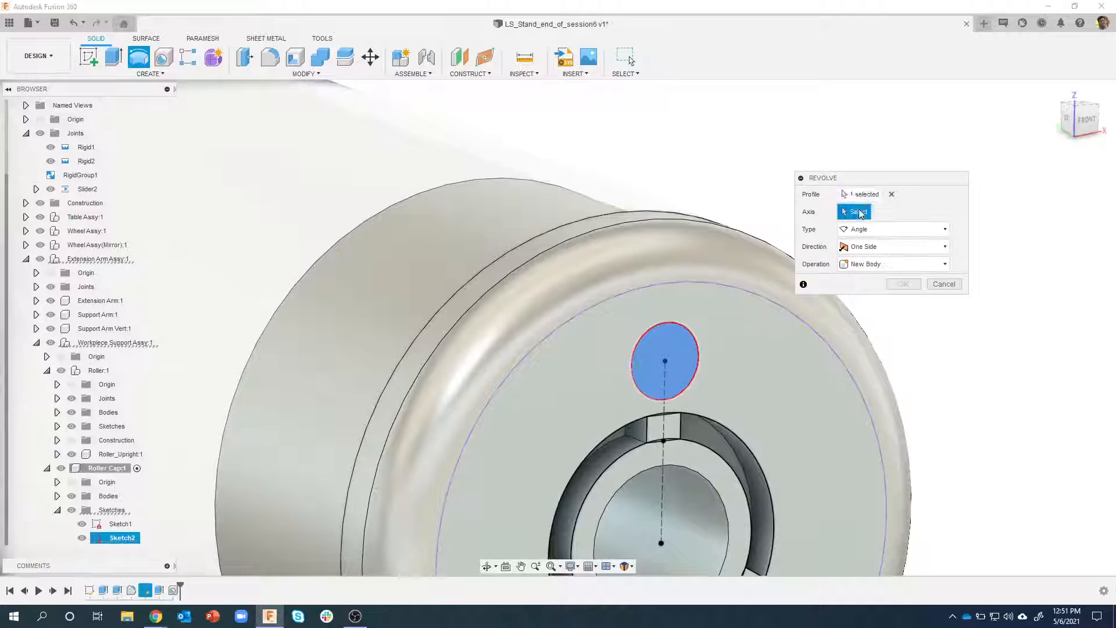
{"action": "left_click", "coordinate": [666, 376]}
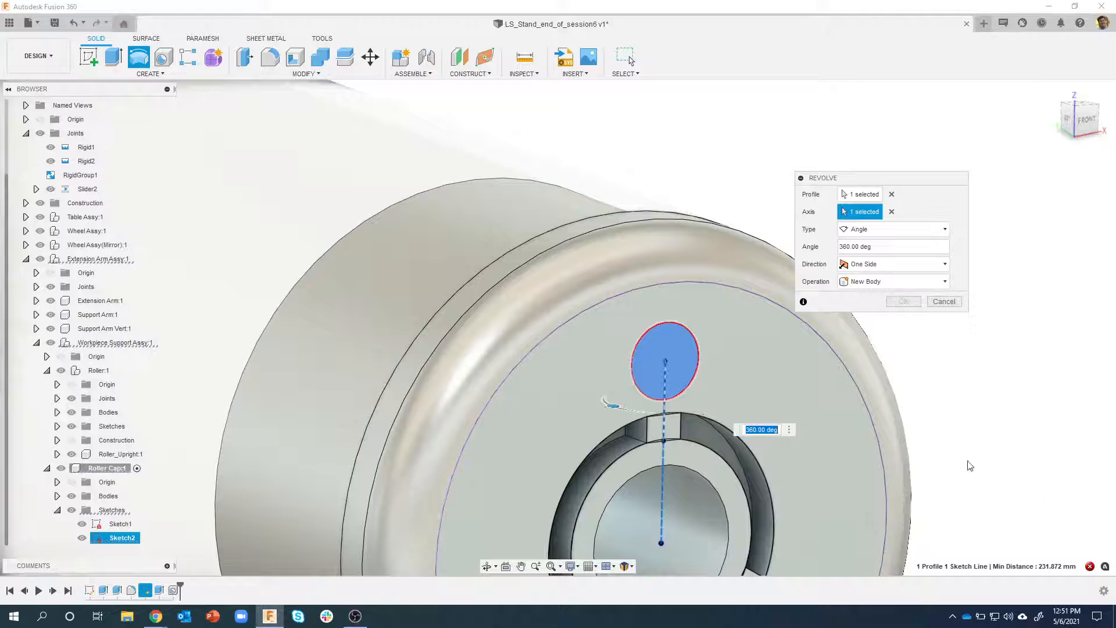
{"action": "left_click", "coordinate": [1090, 566]}
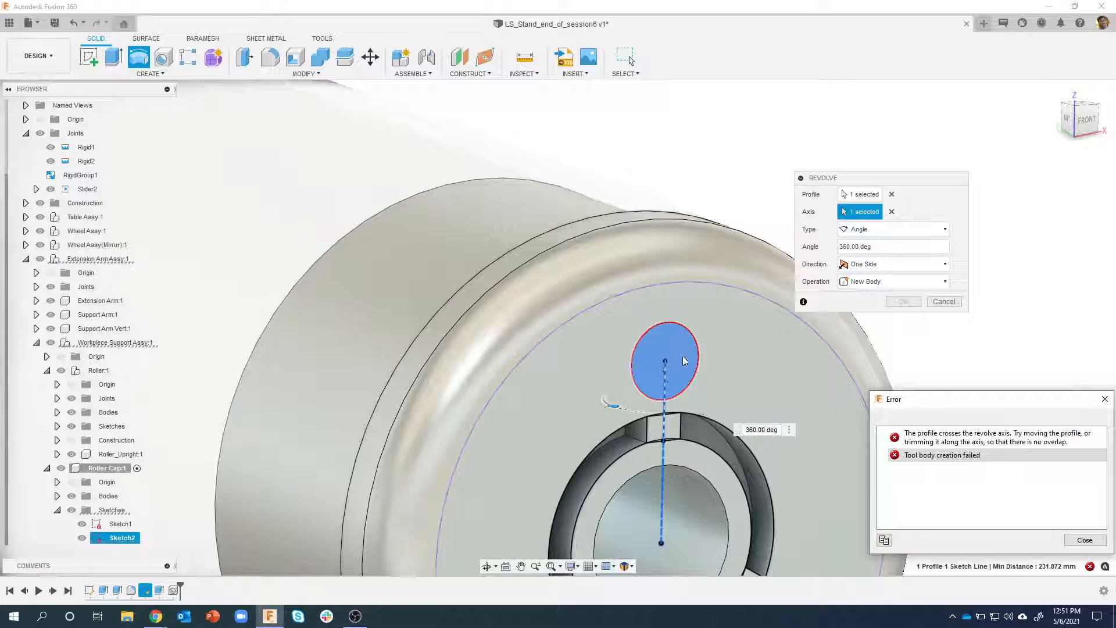
{"action": "left_click", "coordinate": [934, 304]}
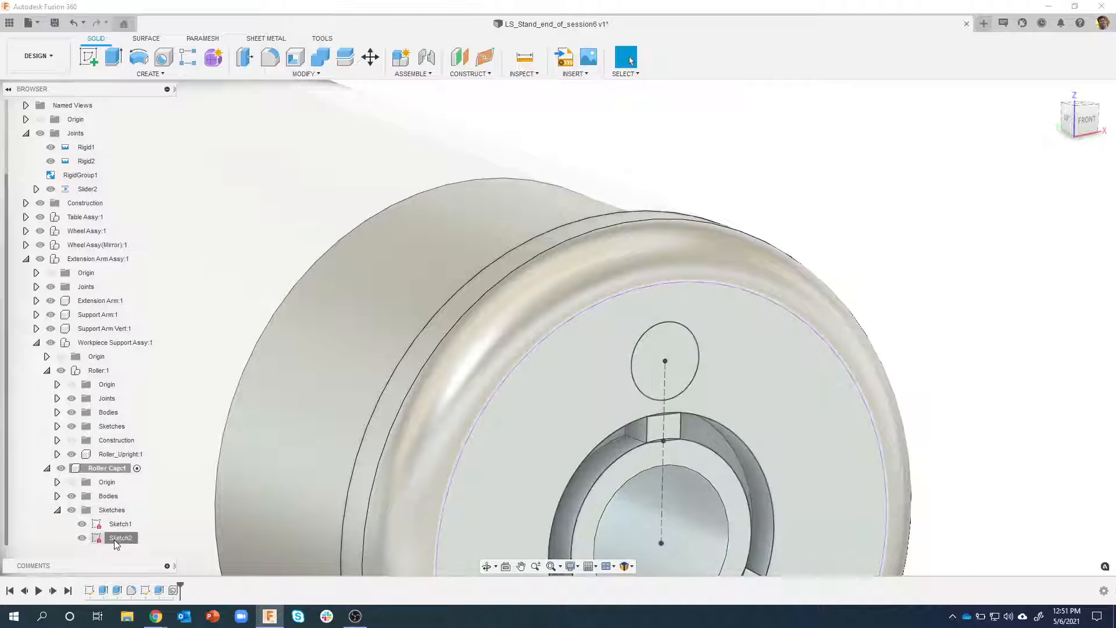
Edit Sketch2 and draw a 3 mm vertical construction line from the 6 mm circle's centre up to its upper edge
{"action": "double_click", "coordinate": [115, 538]}
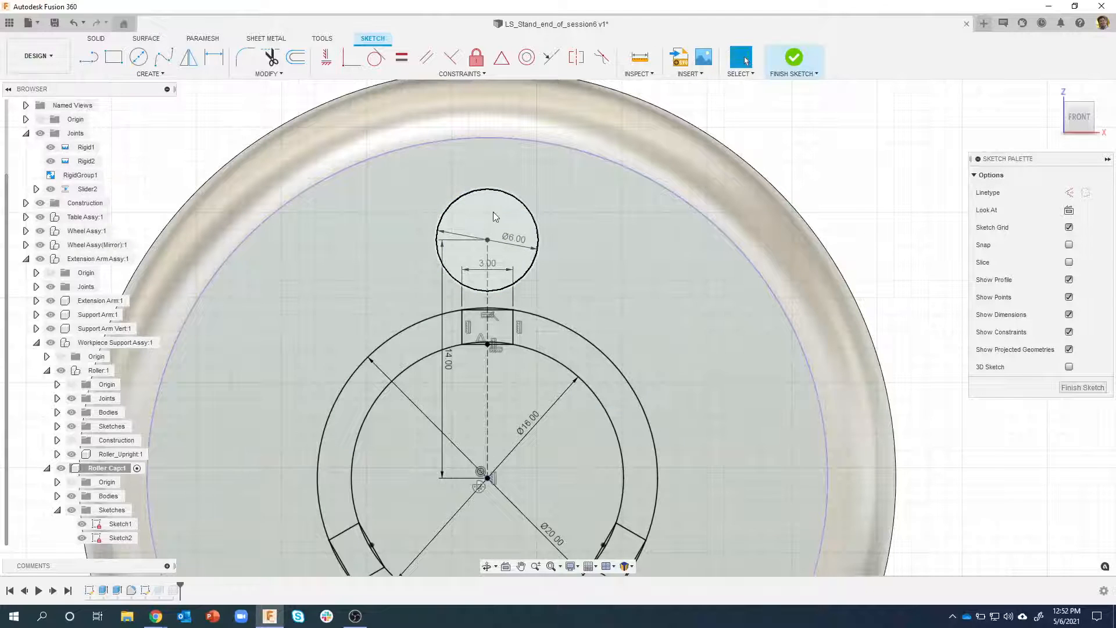
{"action": "left_click", "coordinate": [91, 64]}
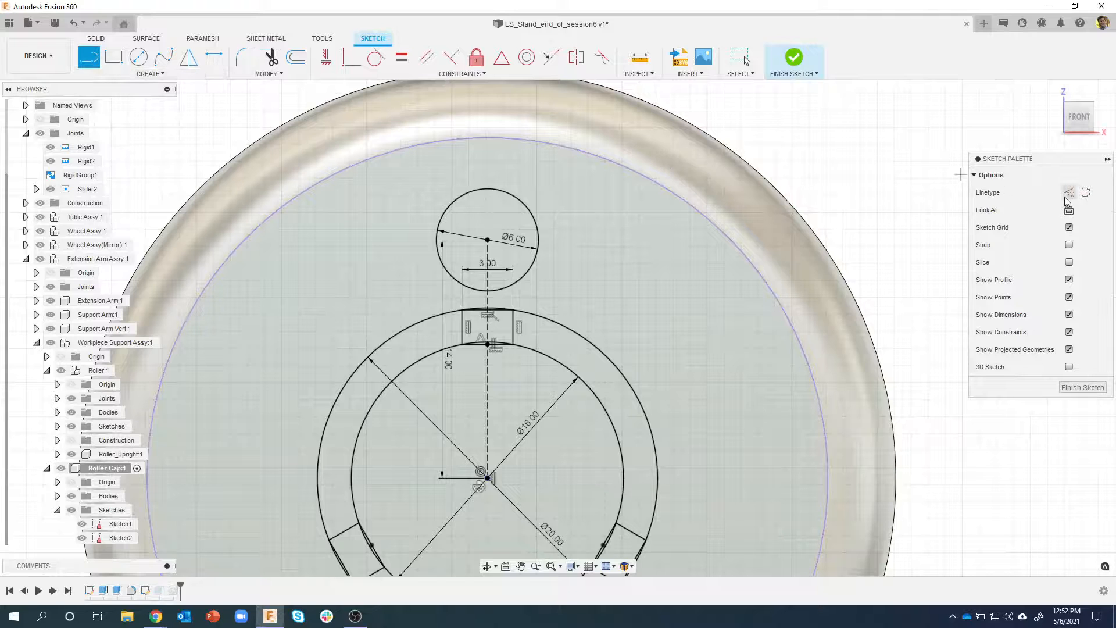
{"action": "left_click", "coordinate": [487, 239]}
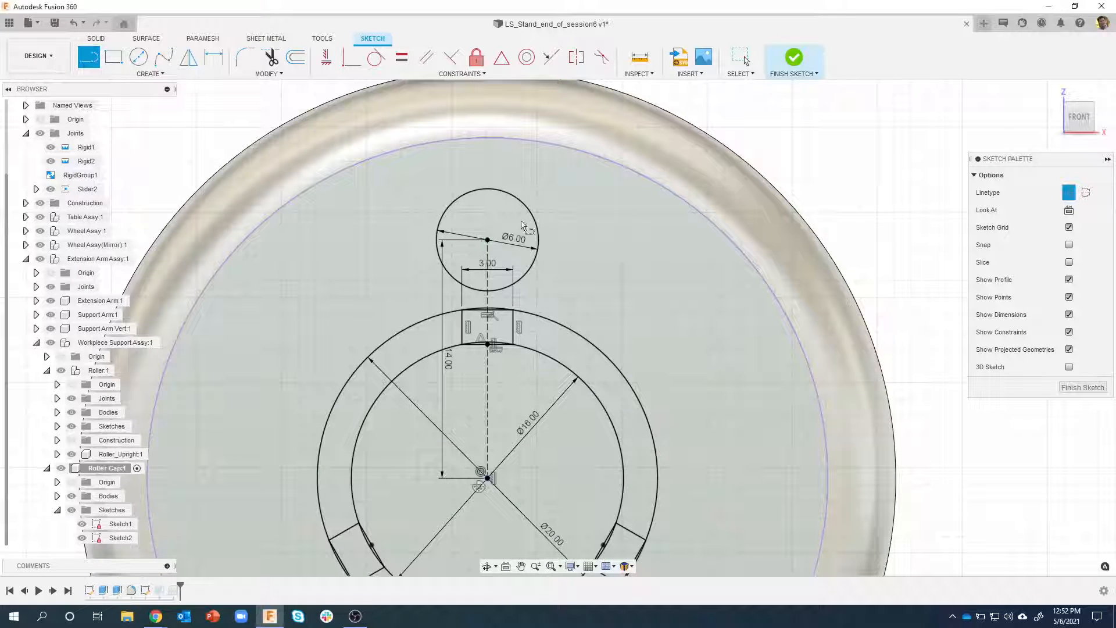
{"action": "double_click", "coordinate": [492, 189]}
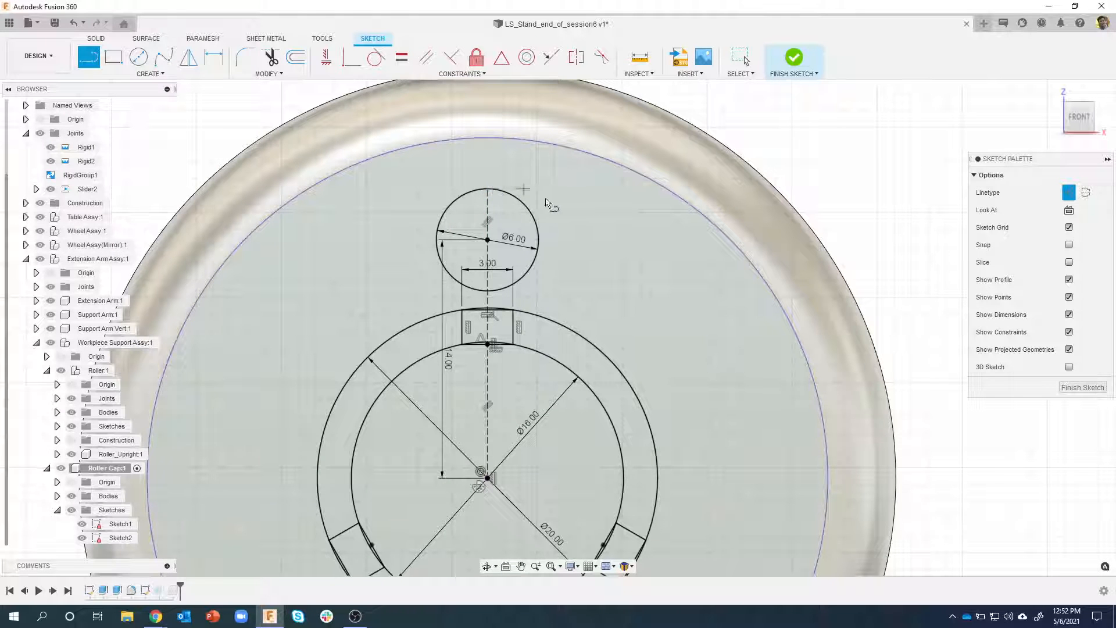
{"action": "key", "text": "Escape"}
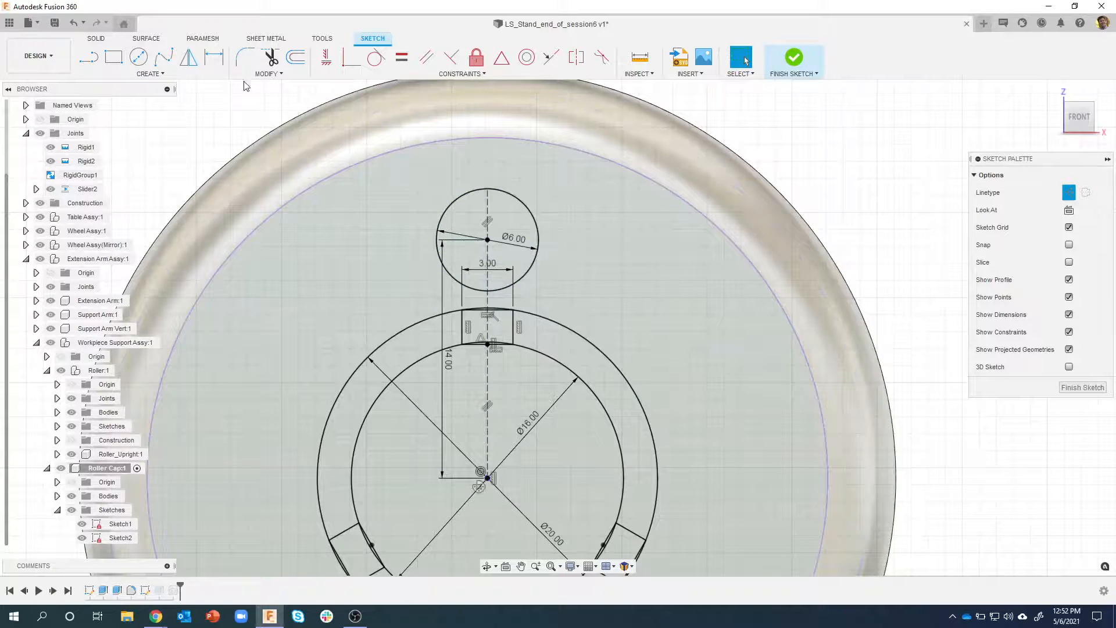
Break the 6 mm circle where the vertical construction lines cross it, and finish the sketch
{"action": "left_click", "coordinate": [251, 73]}
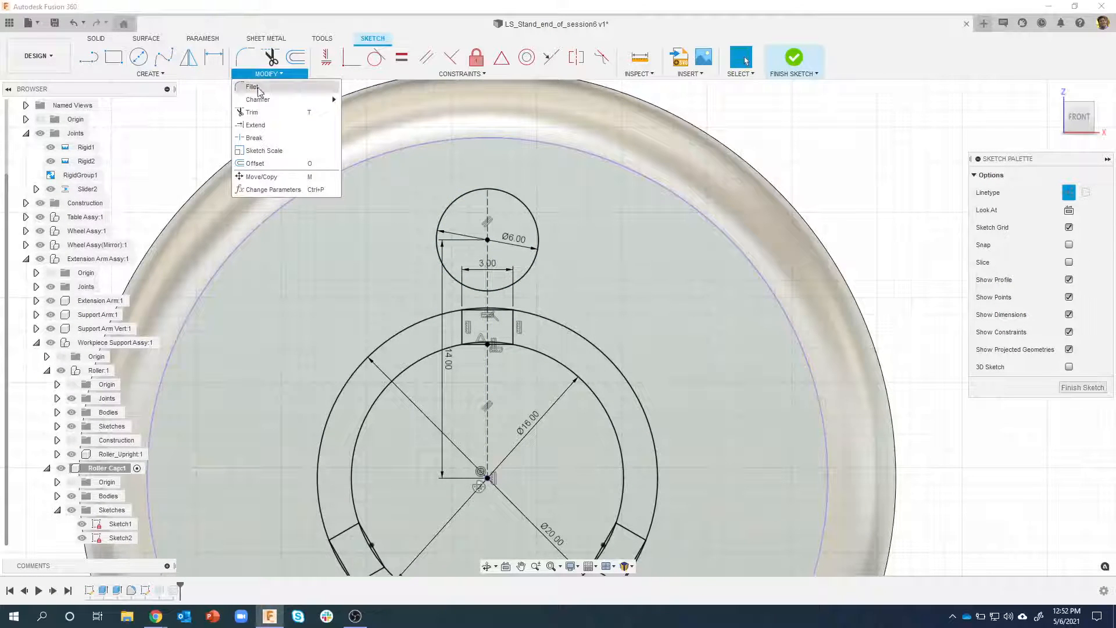
{"action": "left_click", "coordinate": [269, 137]}
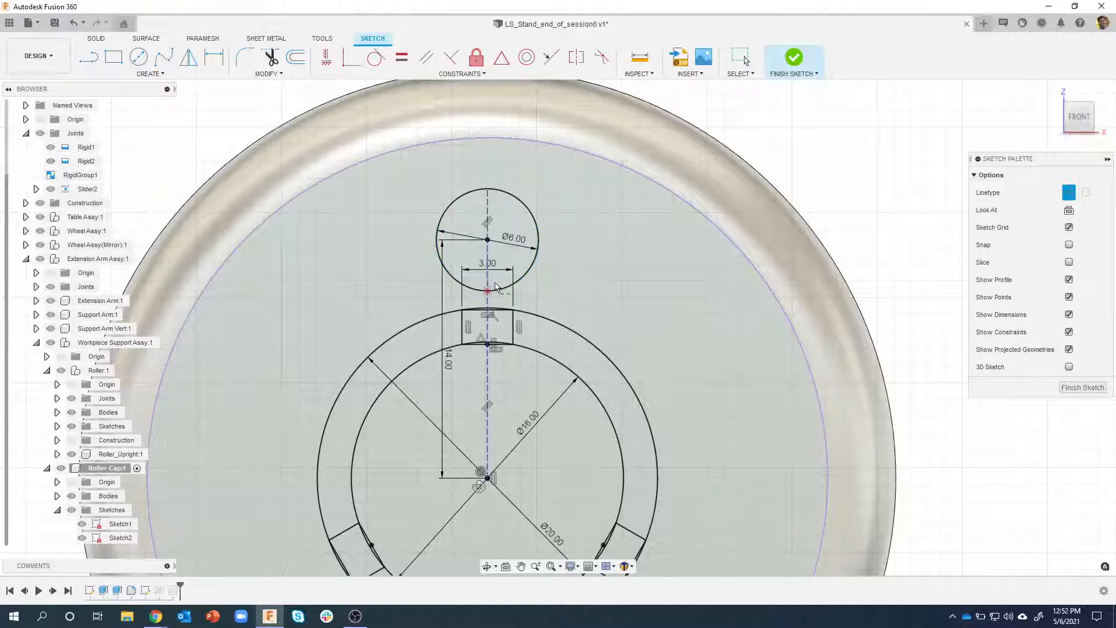
{"action": "left_click", "coordinate": [525, 209]}
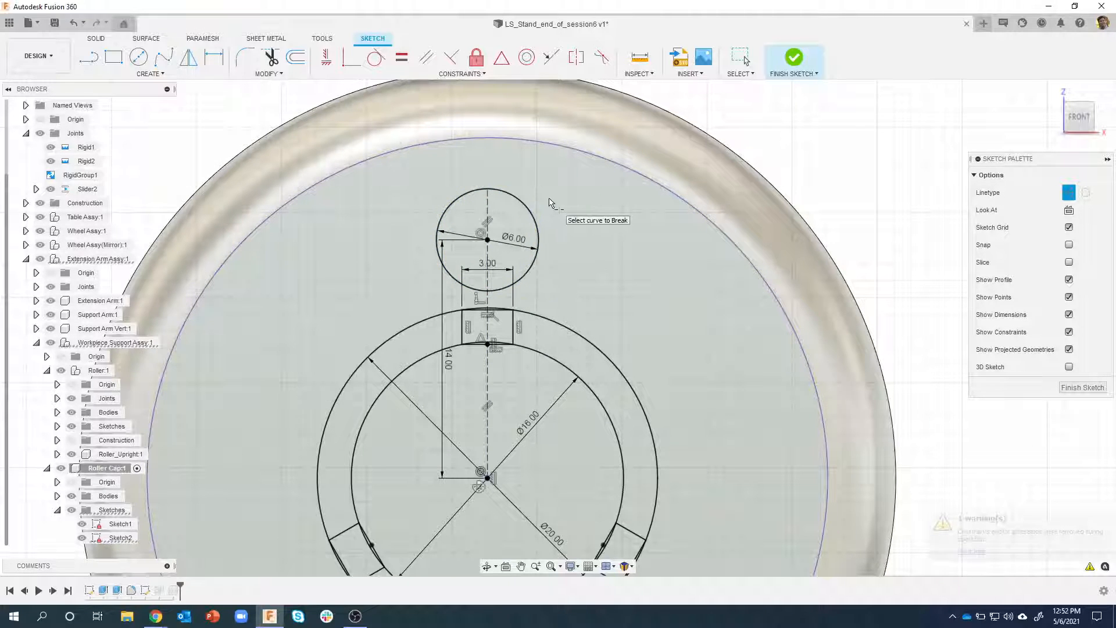
{"action": "key", "text": "Escape"}
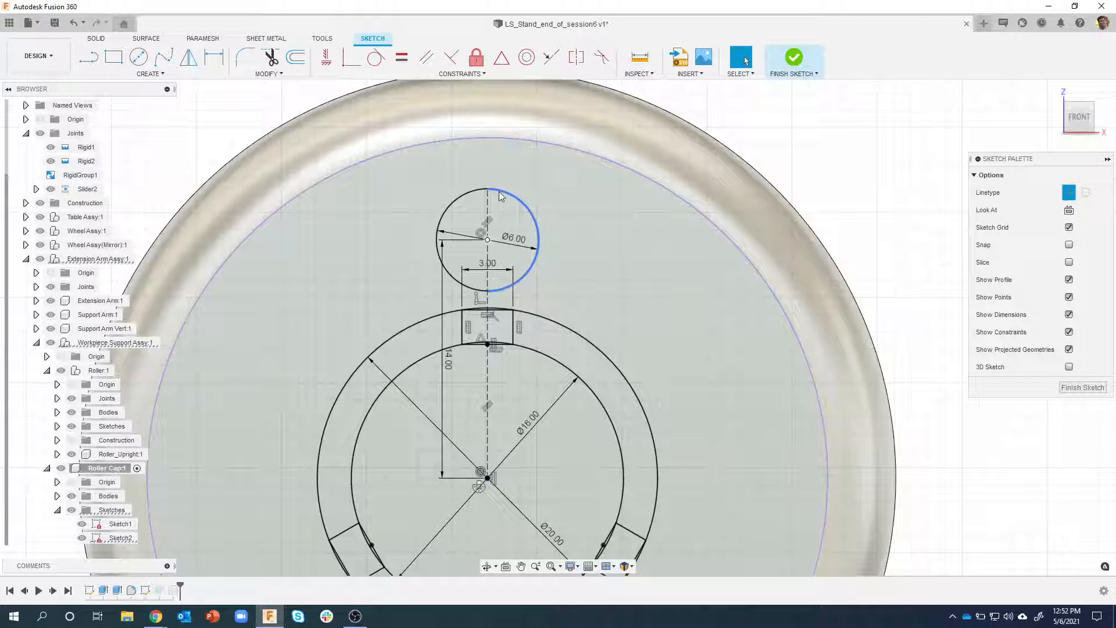
{"action": "left_click", "coordinate": [794, 57]}
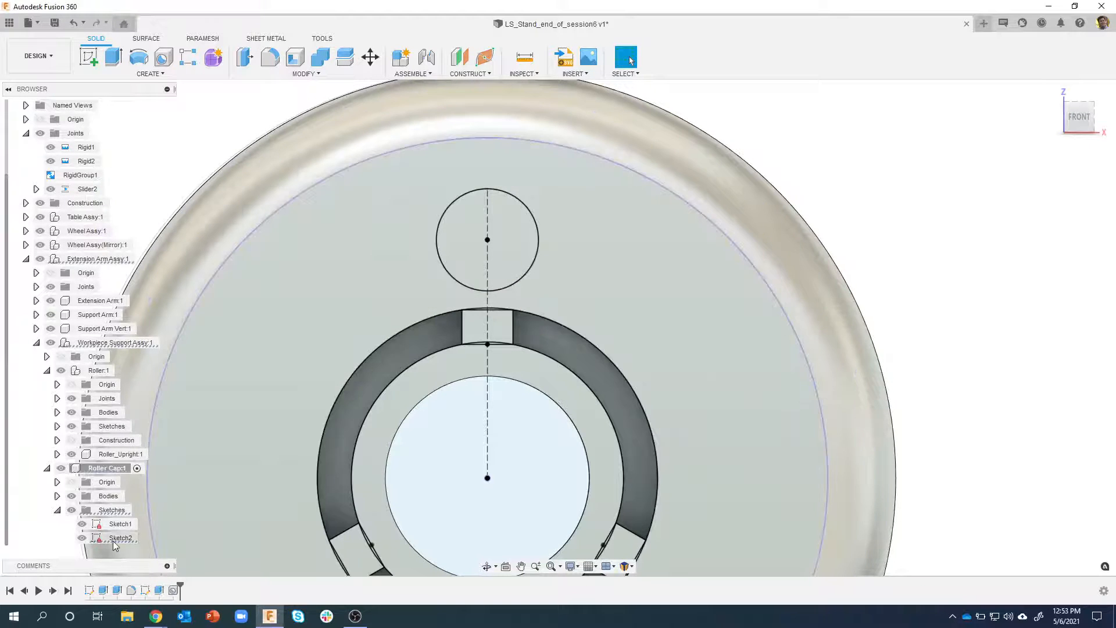
Reopen Sketch2, convert the two vertical construction lines through the 6 mm circle to normal lines, and finish the sketch
{"action": "left_click", "coordinate": [113, 540]}
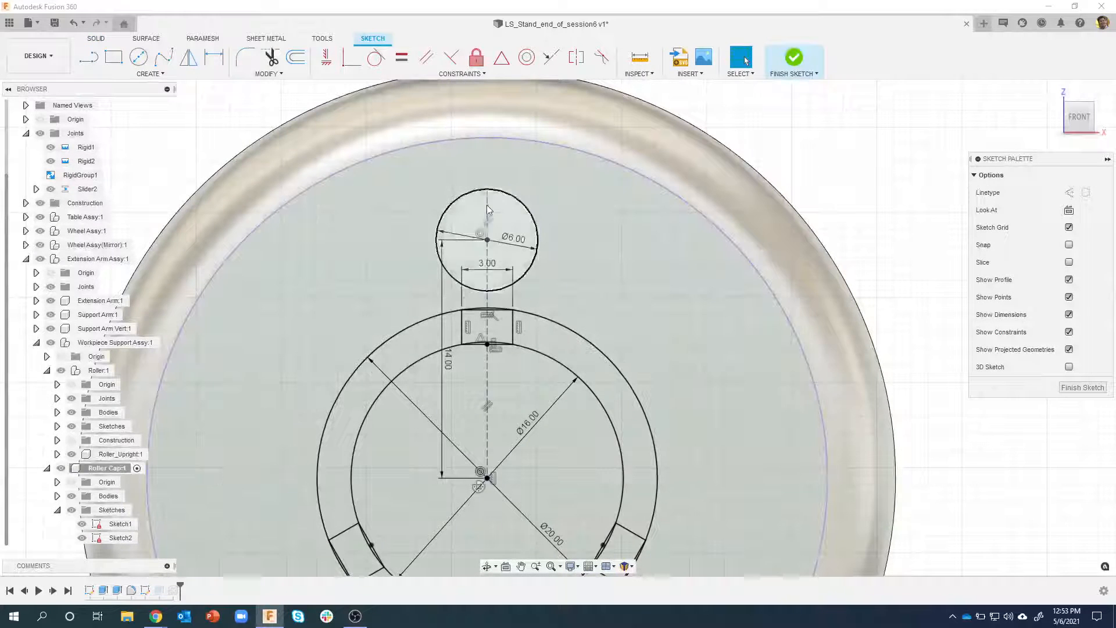
{"action": "left_click", "coordinate": [487, 209]}
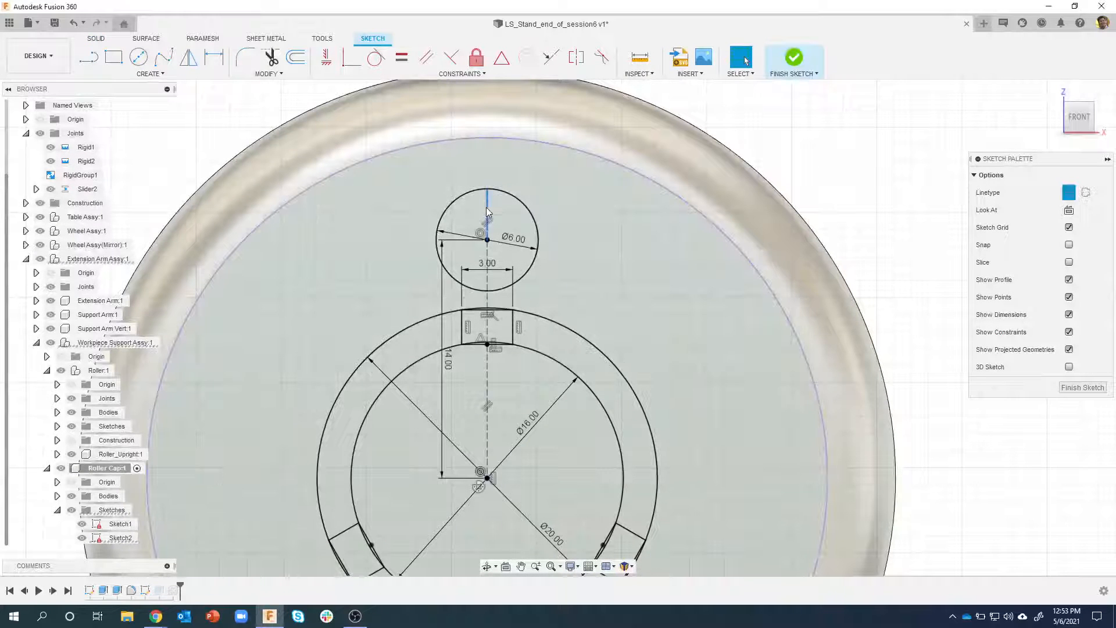
{"action": "left_click", "coordinate": [486, 283], "text": "shift"}
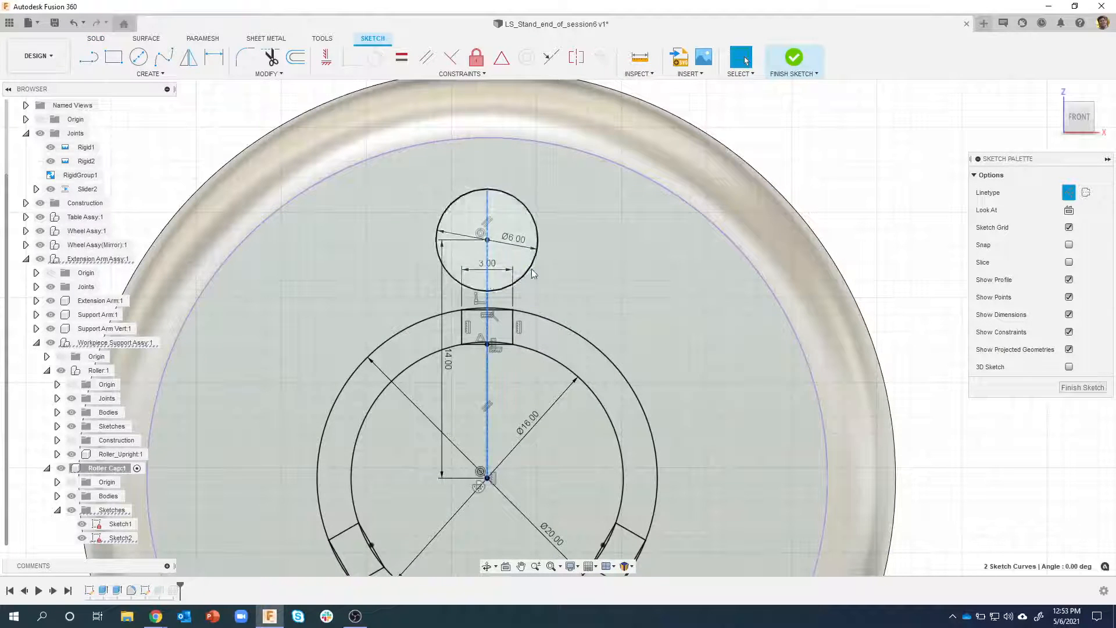
{"action": "left_click", "coordinate": [1068, 192]}
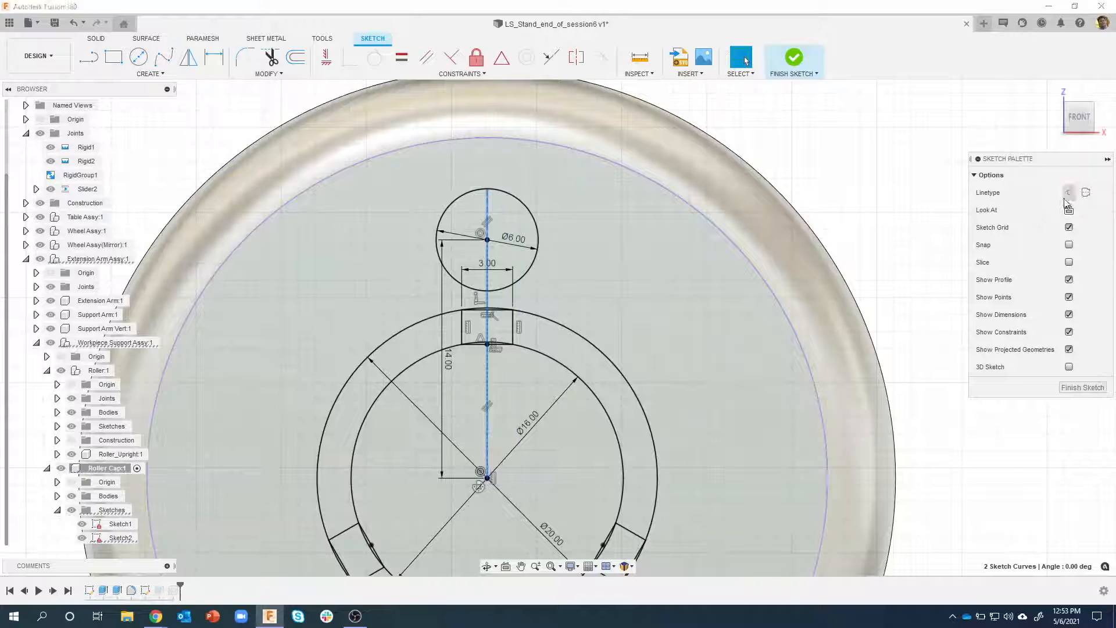
{"action": "left_click", "coordinate": [867, 166]}
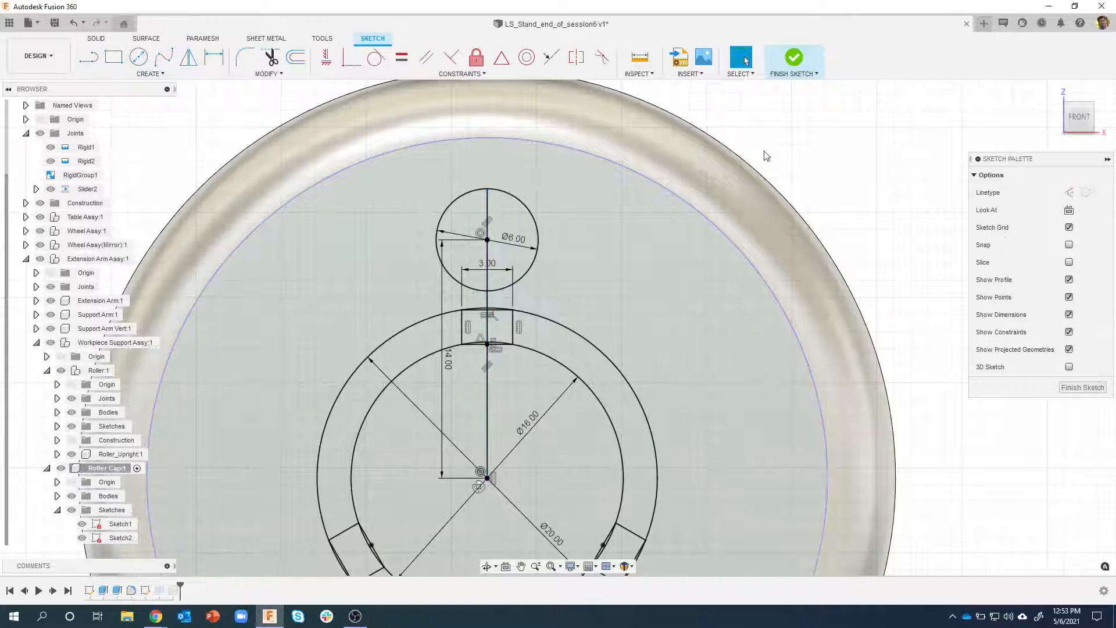
{"action": "left_click", "coordinate": [521, 226]}
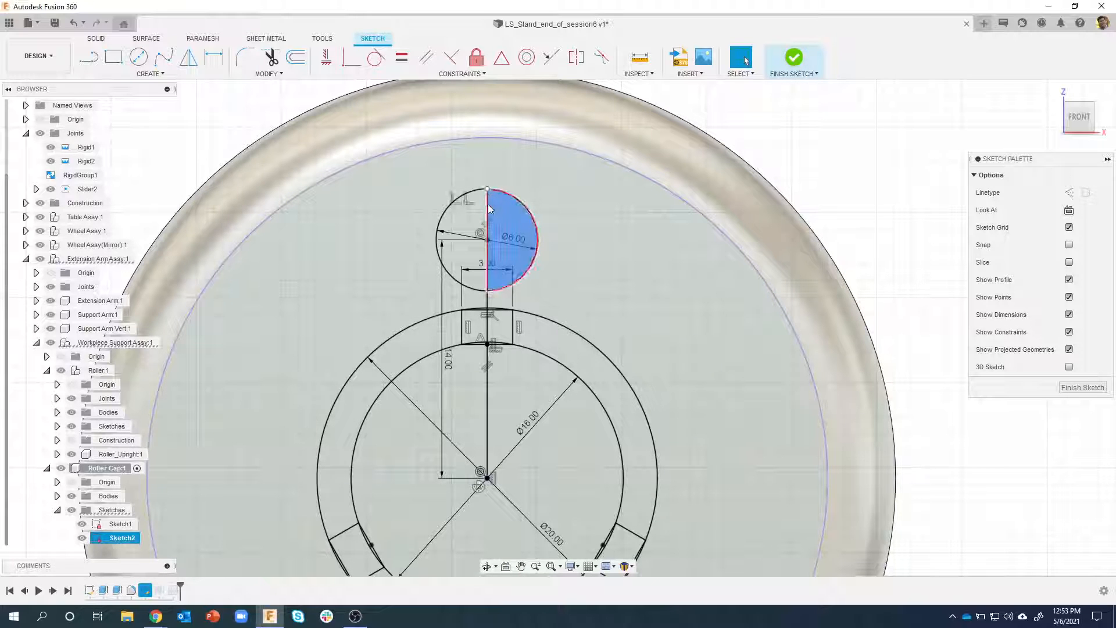
{"action": "left_click", "coordinate": [799, 56]}
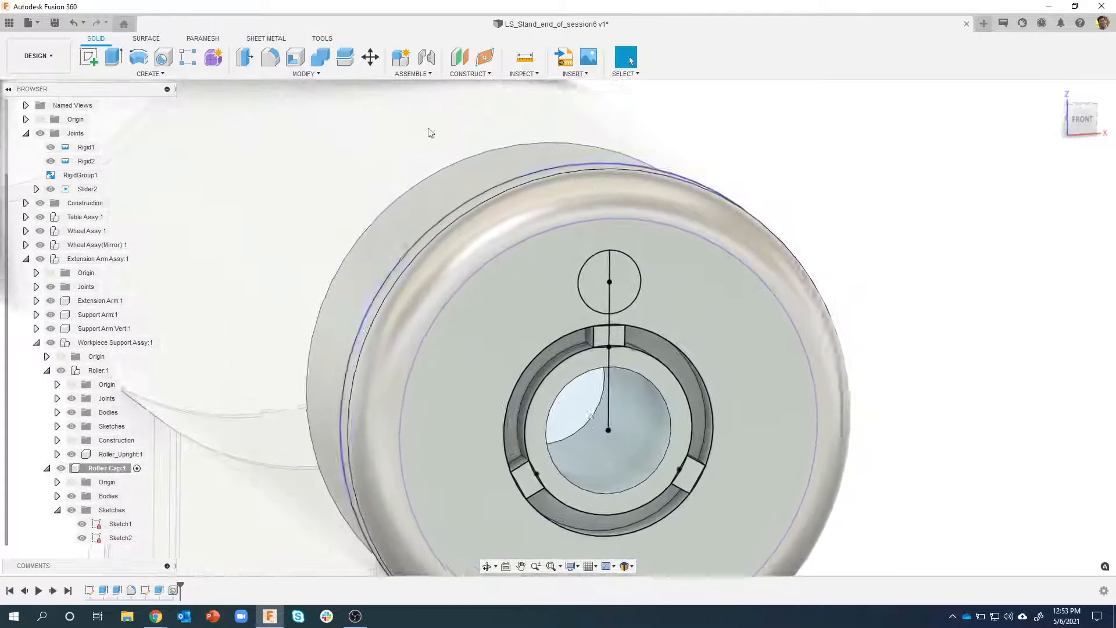
Revolve half of the 6 mm circle 360 degrees about its vertical line as a Cut, and hide the Roller Cap's sketches
{"action": "left_click", "coordinate": [140, 58]}
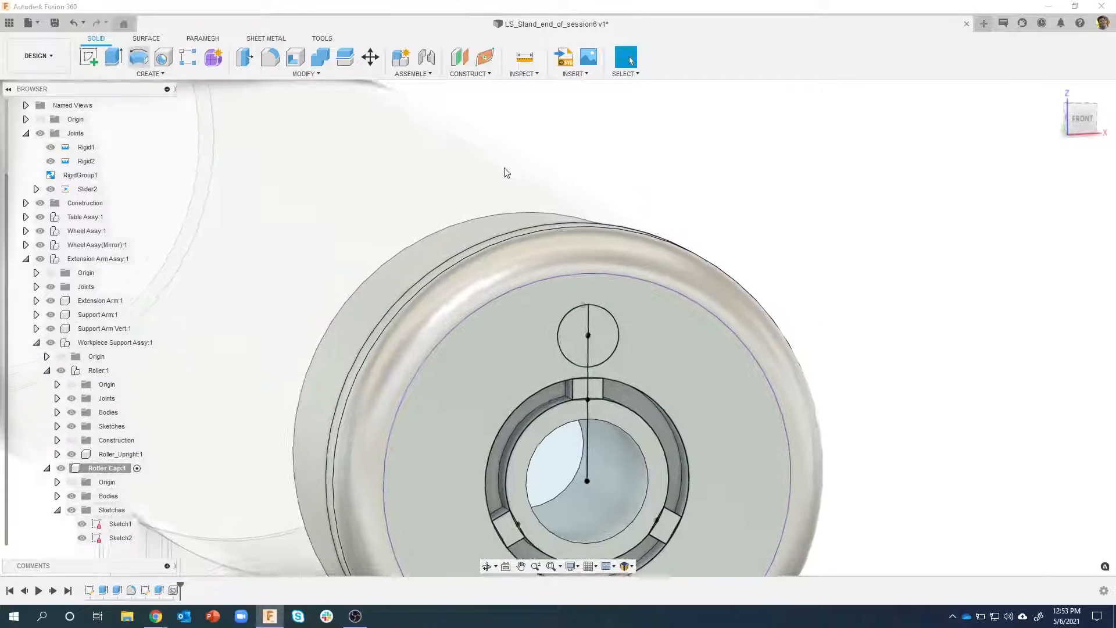
{"action": "left_click", "coordinate": [594, 344]}
{"action": "left_click", "coordinate": [594, 344]}
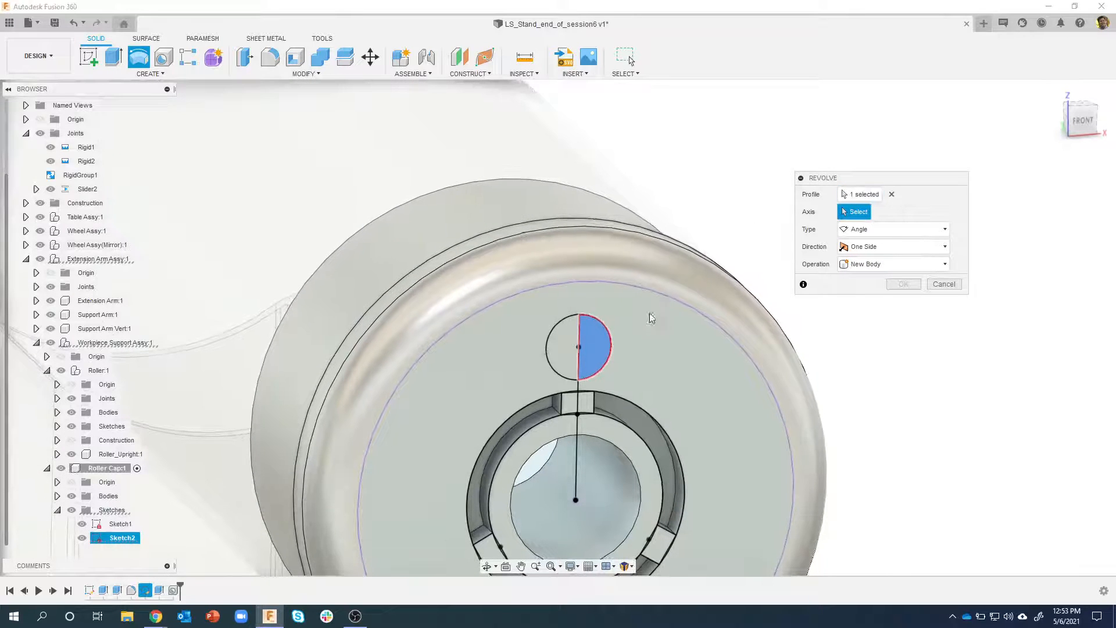
{"action": "left_click", "coordinate": [582, 375]}
{"action": "scroll", "coordinate": [639, 343], "scroll_direction": "up", "scroll_amount": 5}
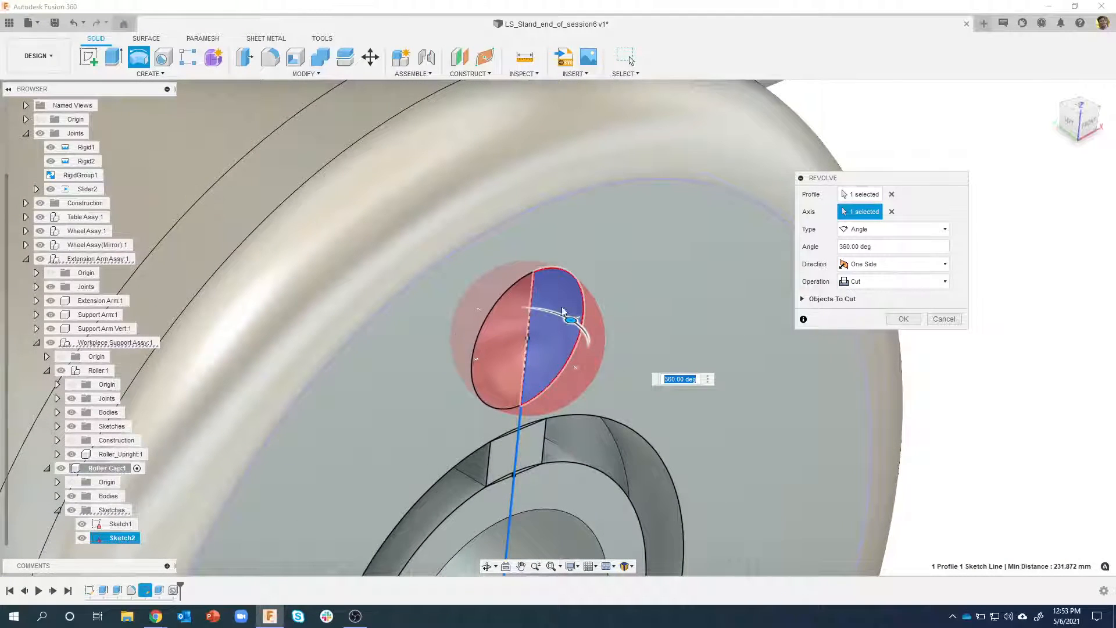
{"action": "left_click", "coordinate": [869, 281]}
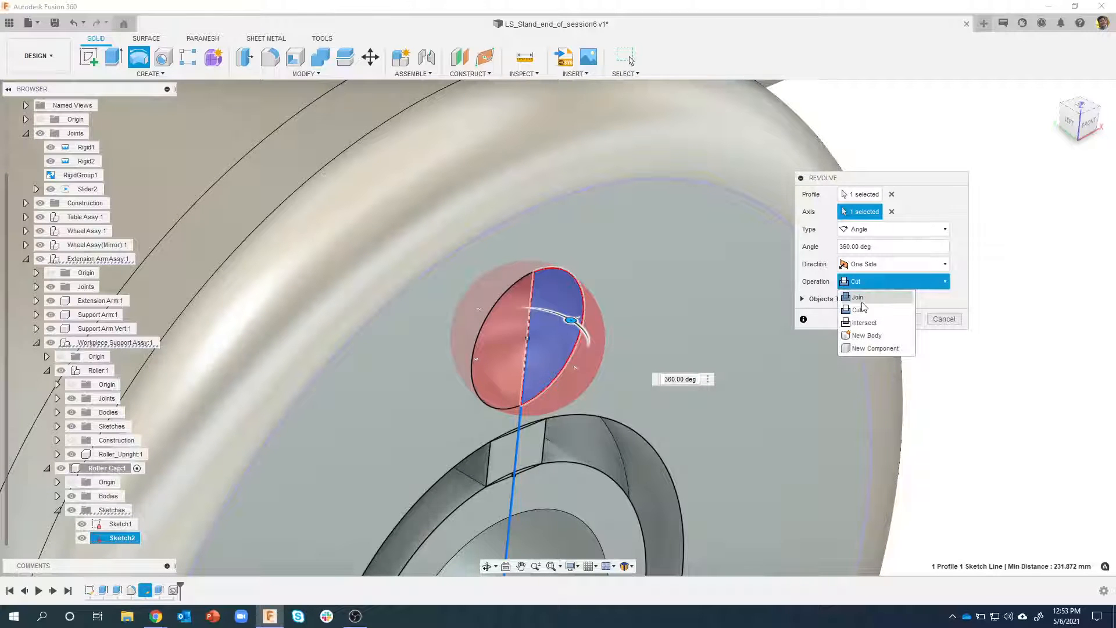
{"action": "left_click", "coordinate": [858, 297]}
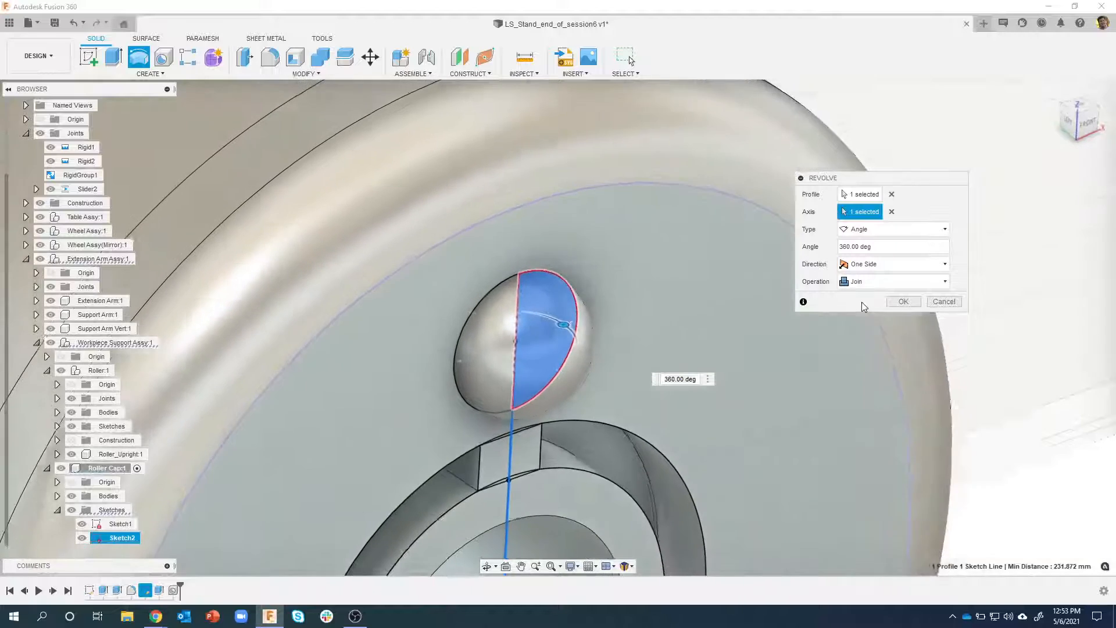
{"action": "left_click", "coordinate": [864, 285]}
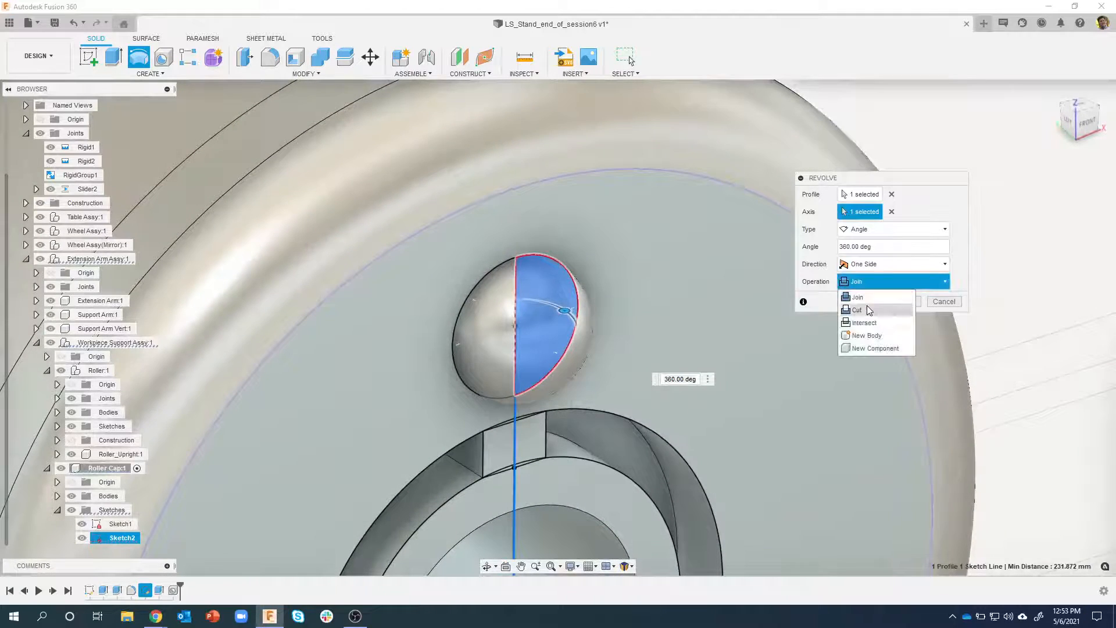
{"action": "left_click", "coordinate": [903, 310]}
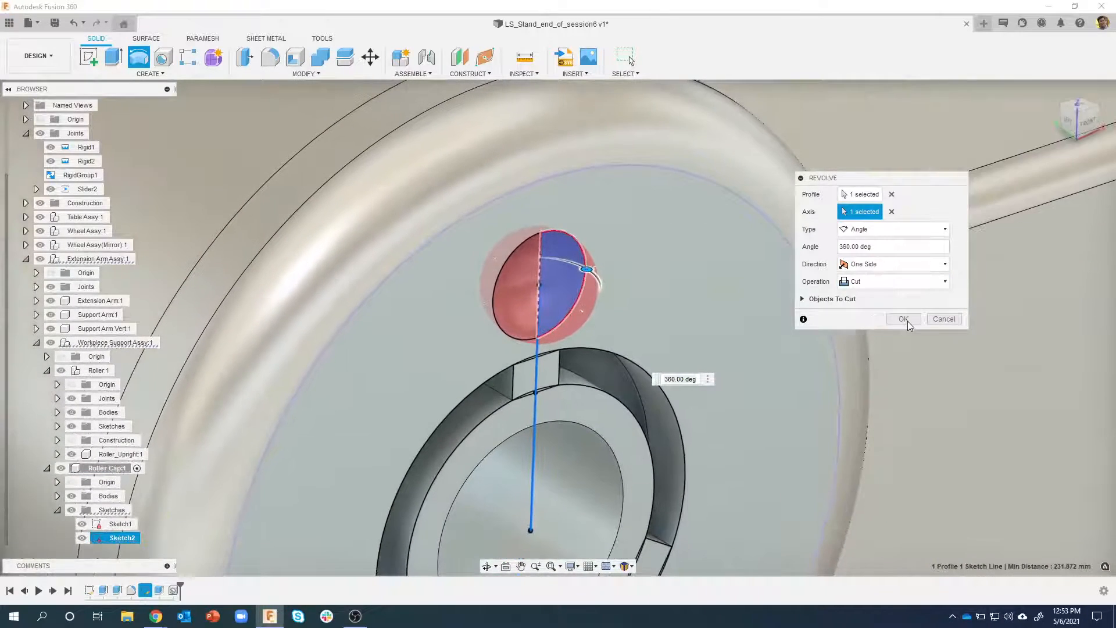
{"action": "left_click", "coordinate": [905, 320]}
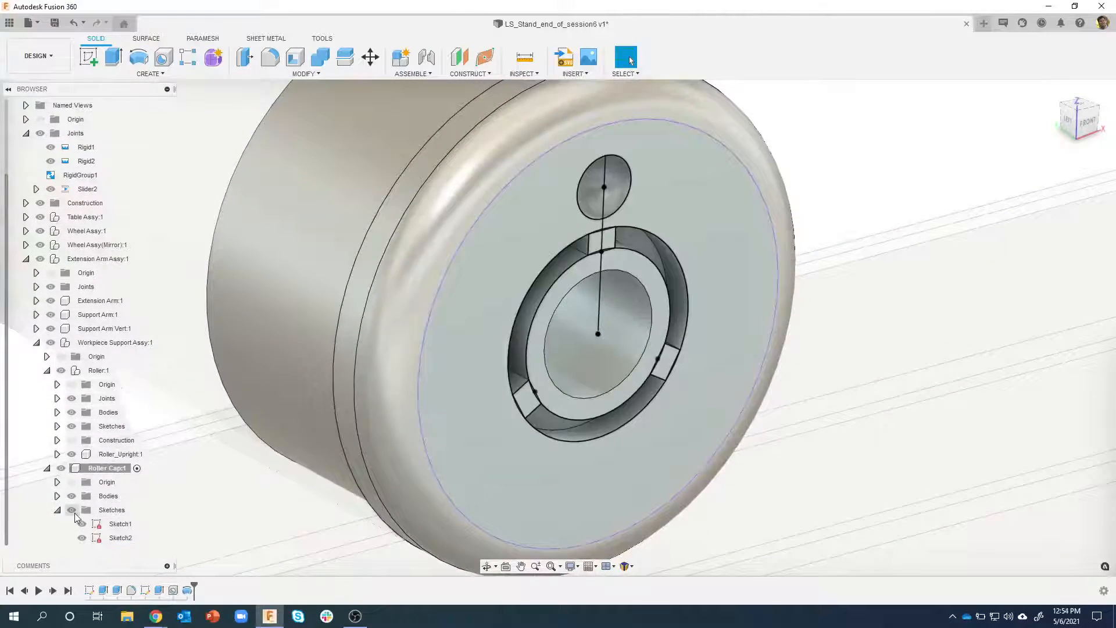
{"action": "left_click", "coordinate": [72, 511]}
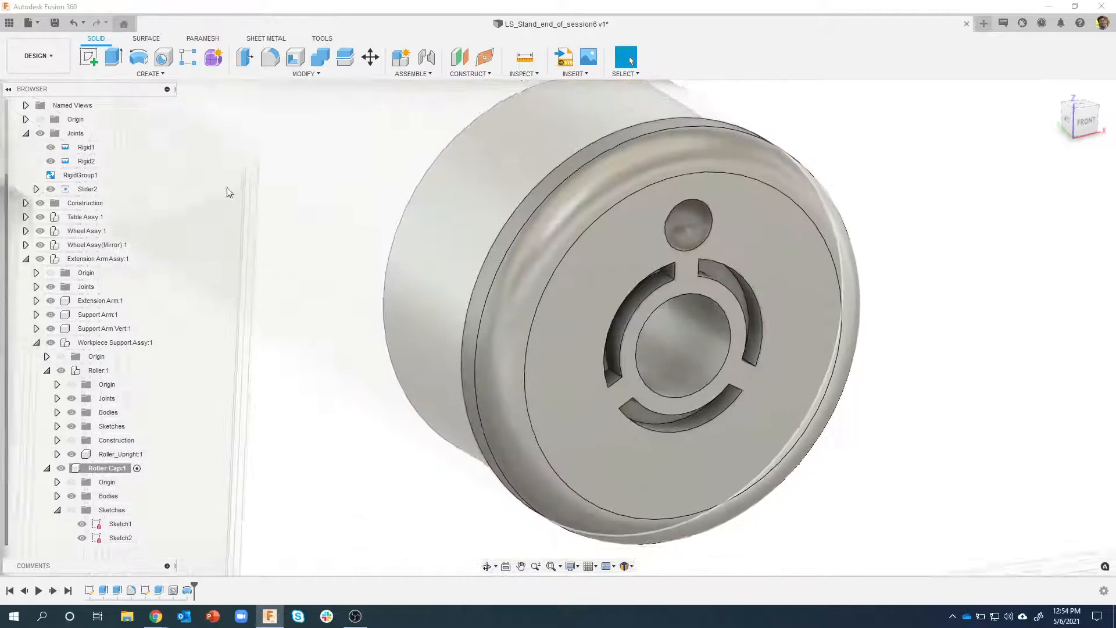
Set up a Circular Pattern of type Features with the revolved cut as object and the central hole as axis
{"action": "left_click", "coordinate": [147, 74]}
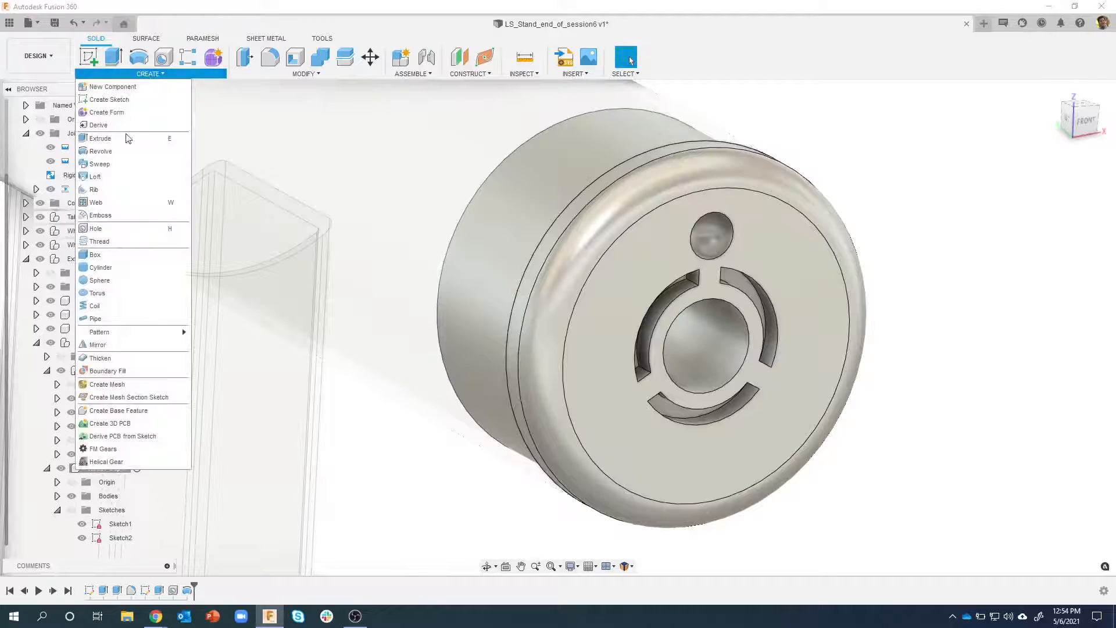
{"action": "mouse_move", "coordinate": [168, 332]}
{"action": "left_click", "coordinate": [224, 345]}
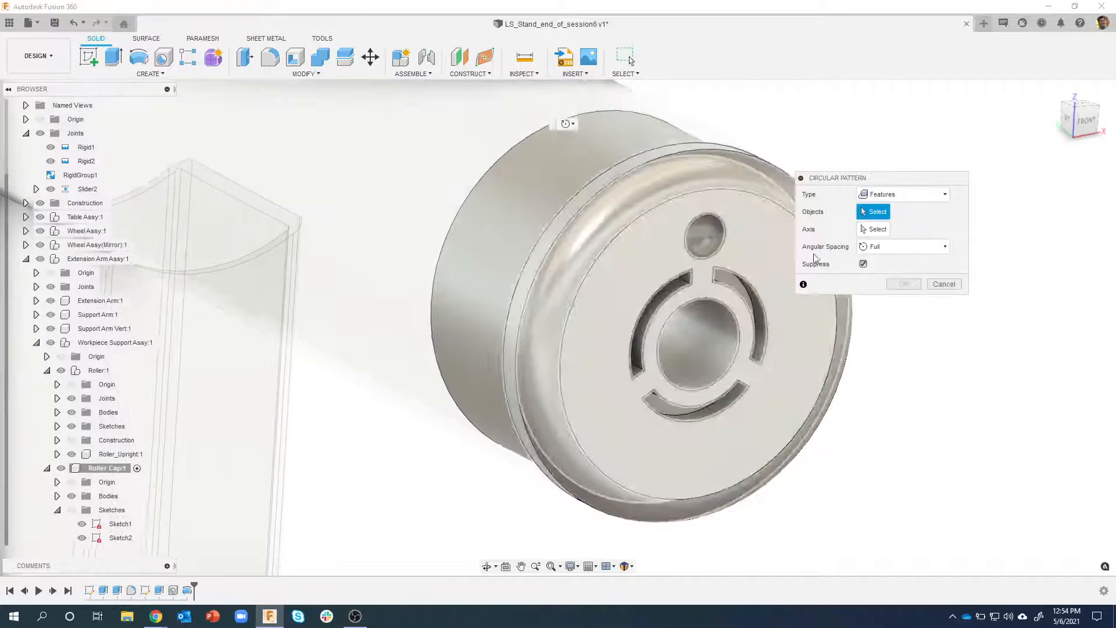
{"action": "left_click", "coordinate": [912, 198]}
{"action": "left_click", "coordinate": [890, 209]}
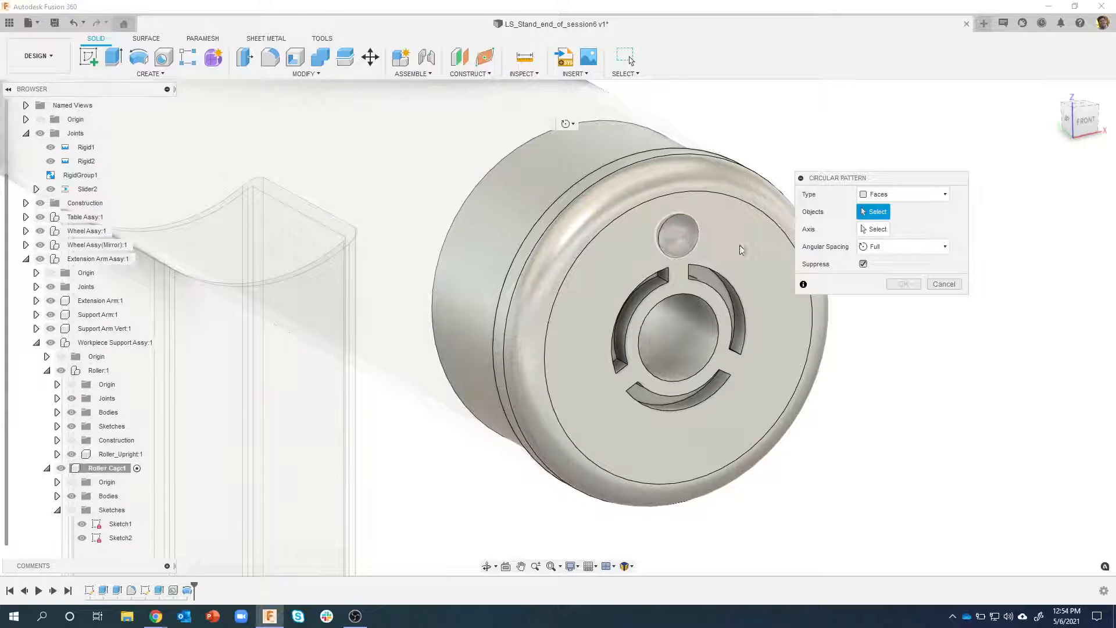
{"action": "left_click", "coordinate": [898, 195]}
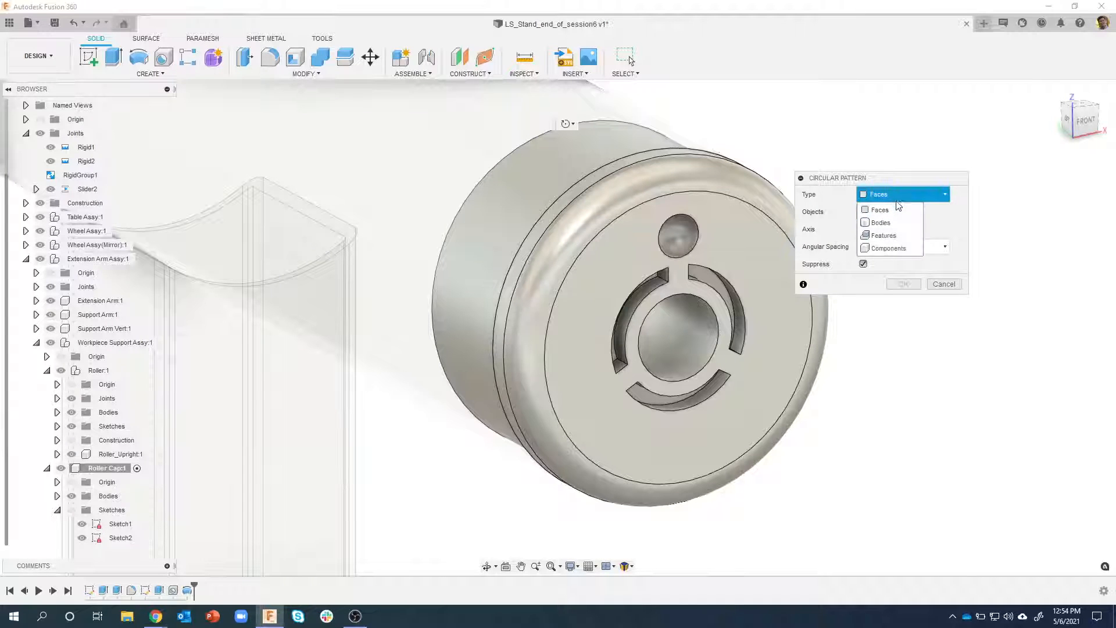
{"action": "left_click", "coordinate": [895, 236]}
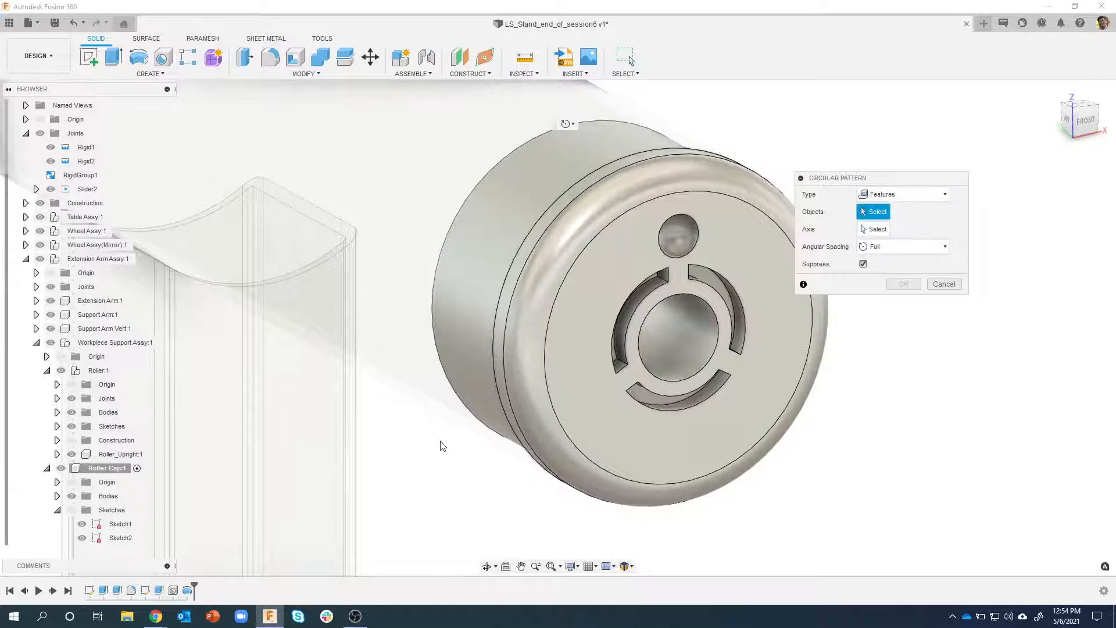
{"action": "left_click", "coordinate": [187, 590]}
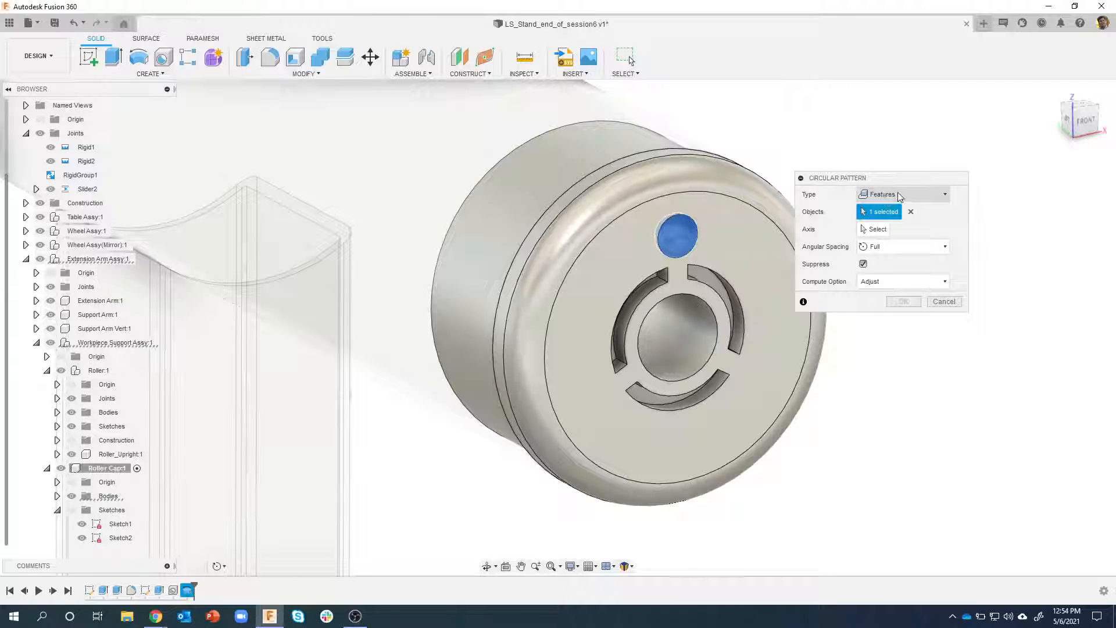
{"action": "left_click", "coordinate": [875, 229]}
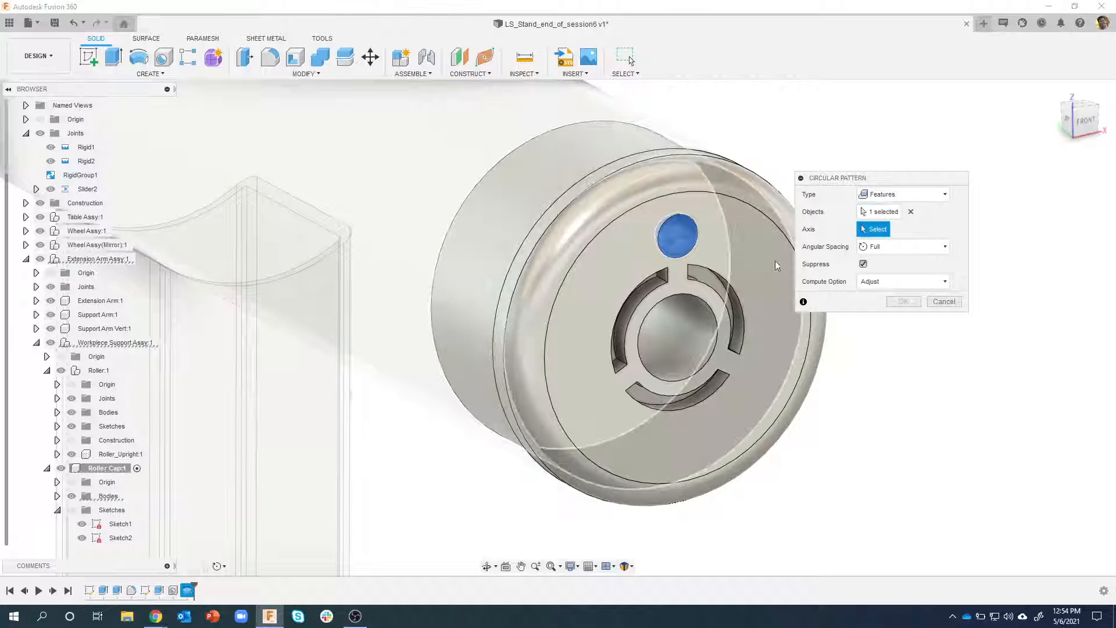
{"action": "left_click", "coordinate": [698, 343]}
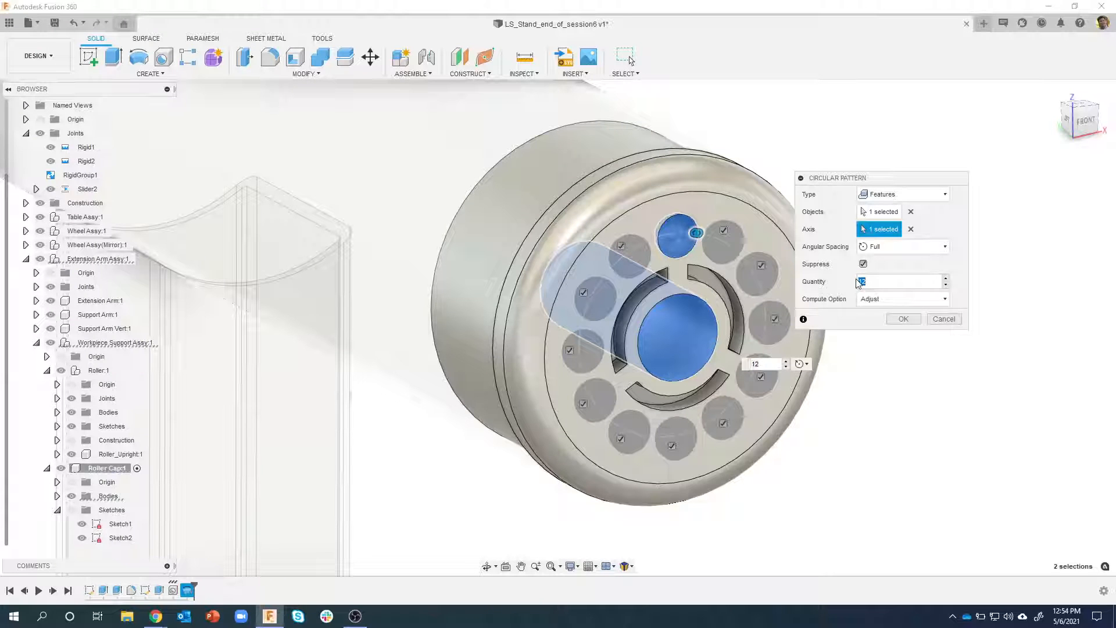
Try quantities of 3 and 5 for the circular pattern of the revolved cut
{"action": "type", "text": "3"}
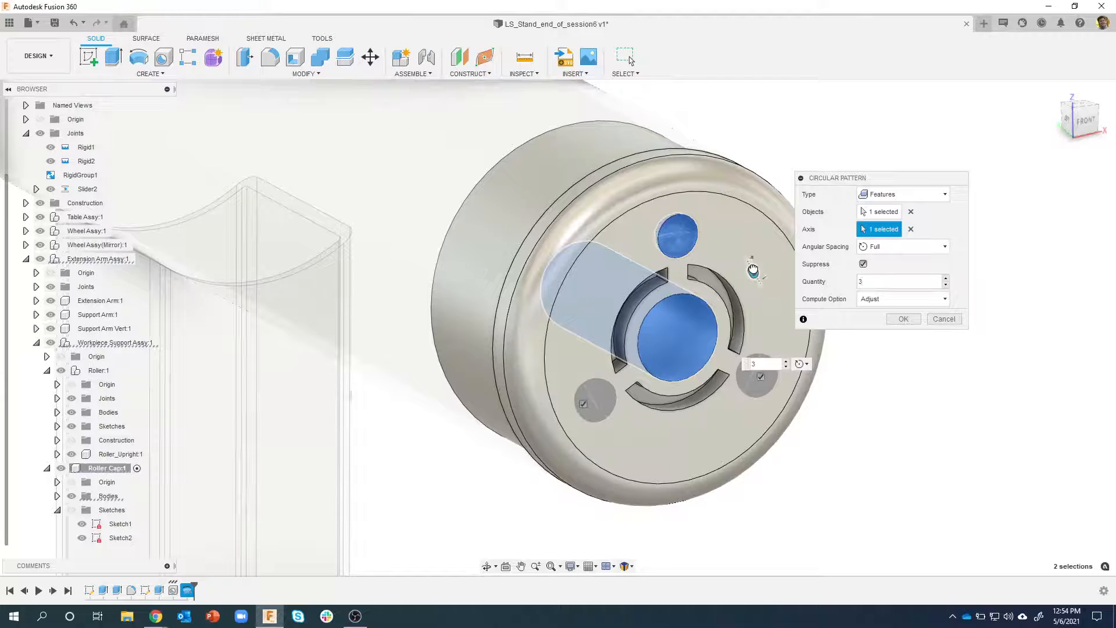
{"action": "key", "text": "Up"}
{"action": "key", "text": "Up"}
{"action": "key", "text": "Up"}
{"action": "key", "text": "Up"}
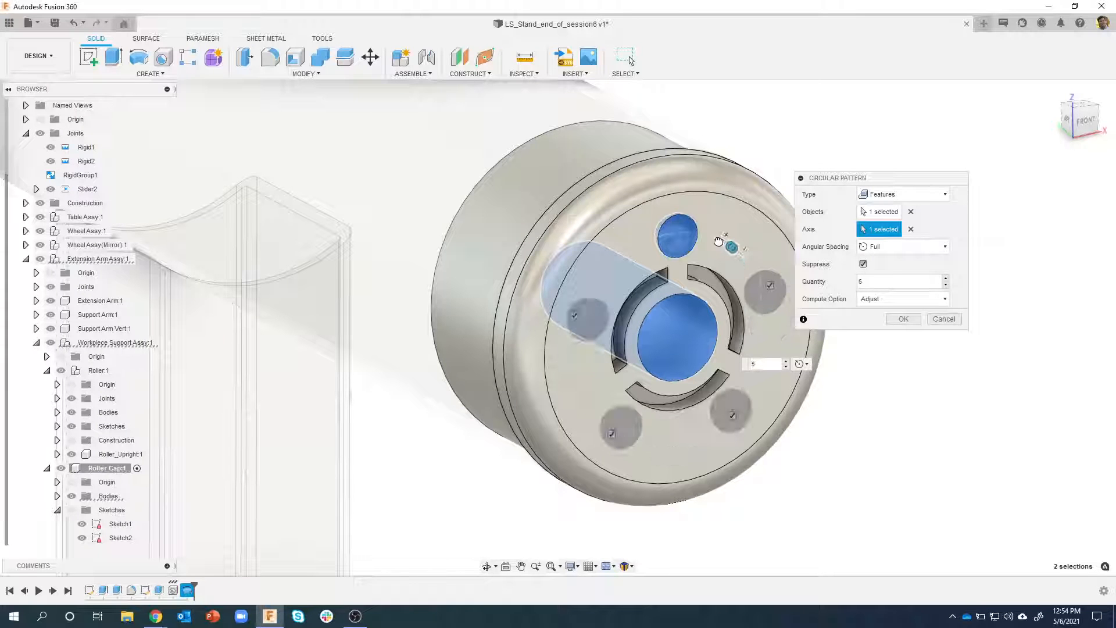
{"action": "key", "text": "Up"}
{"action": "key", "text": "Down"}
{"action": "key", "text": "Down"}
{"action": "key", "text": "Down"}
Set the circular pattern's quantity to 12 and create the pattern of dimples on the cap's end face
{"action": "left_click_drag", "start_coordinate": [876, 280], "coordinate": [844, 280]}
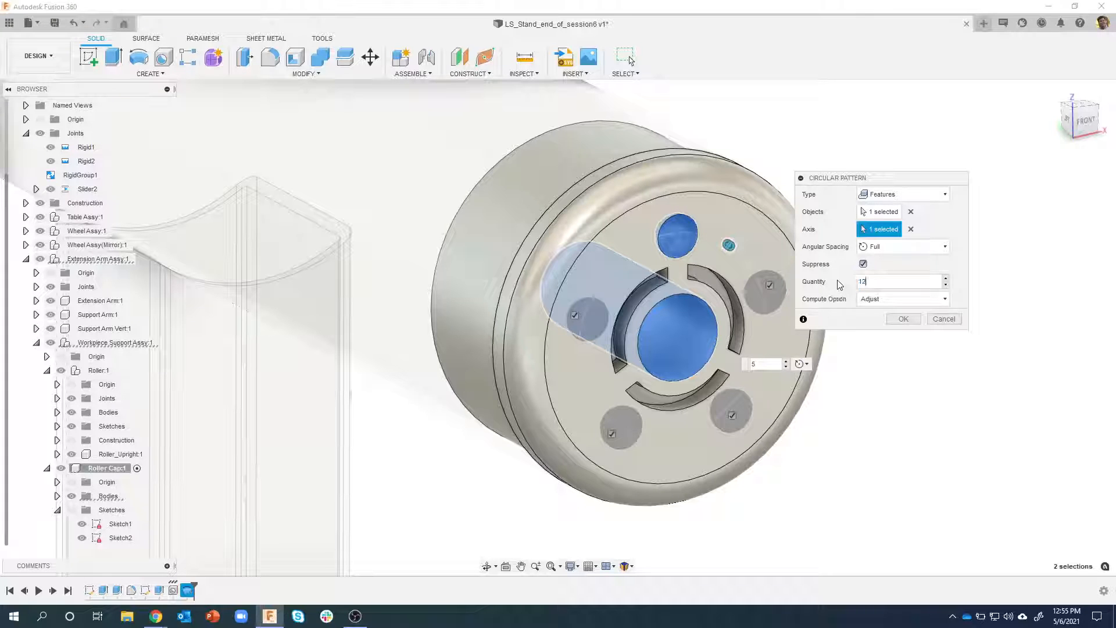
{"action": "left_click", "coordinate": [902, 319]}
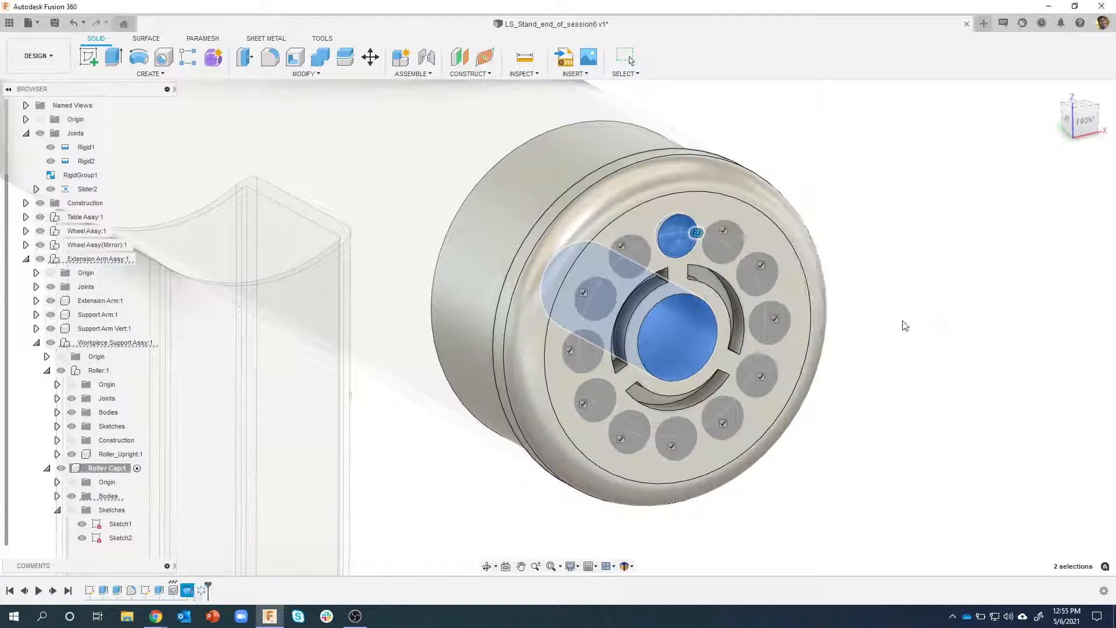
{"action": "middle_click_drag", "start_coordinate": [901, 316], "coordinate": [904, 279], "text": "shift"}
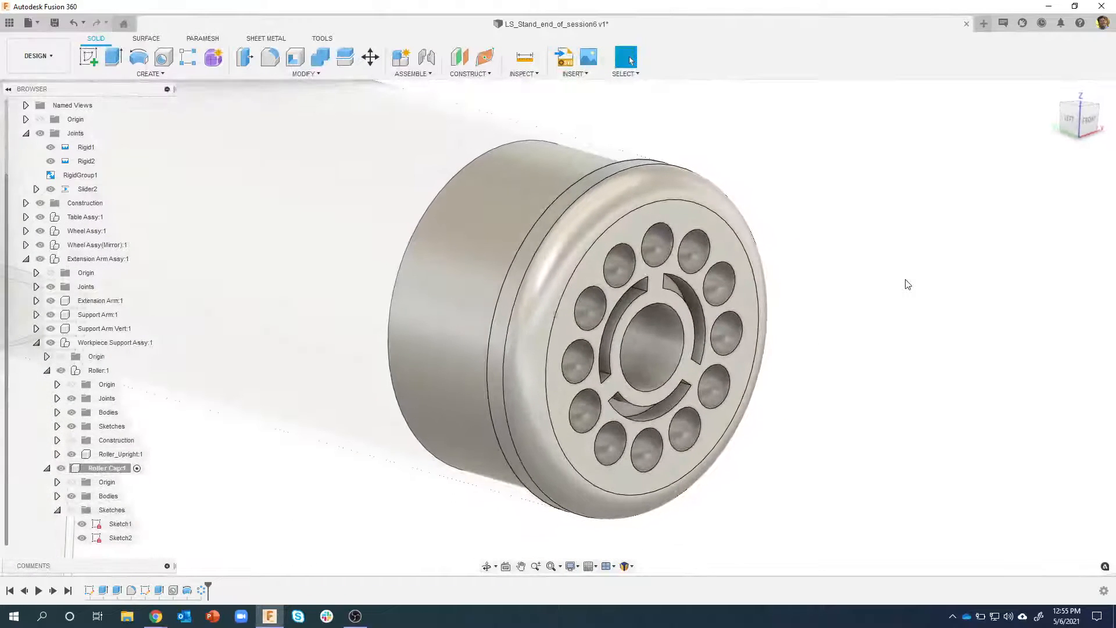
{"action": "scroll", "coordinate": [779, 192], "scroll_direction": "down", "scroll_amount": 5}
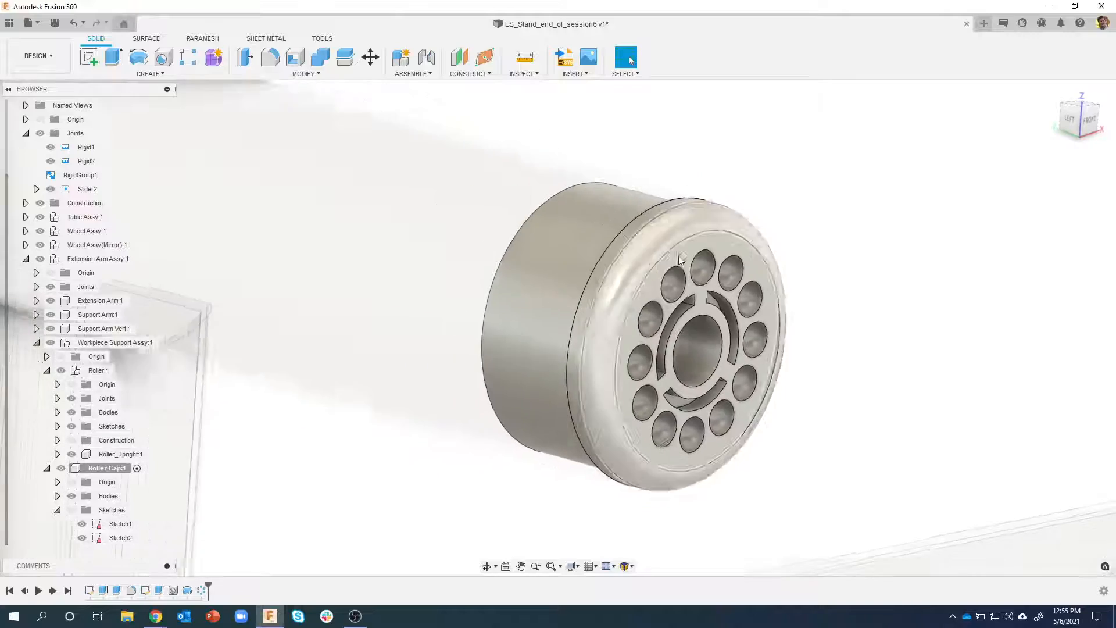
Hide the Roller's bodies and start a new sketch on the Roller Cap's inner end face
{"action": "middle_click_drag", "start_coordinate": [739, 174], "coordinate": [163, 411], "text": "shift"}
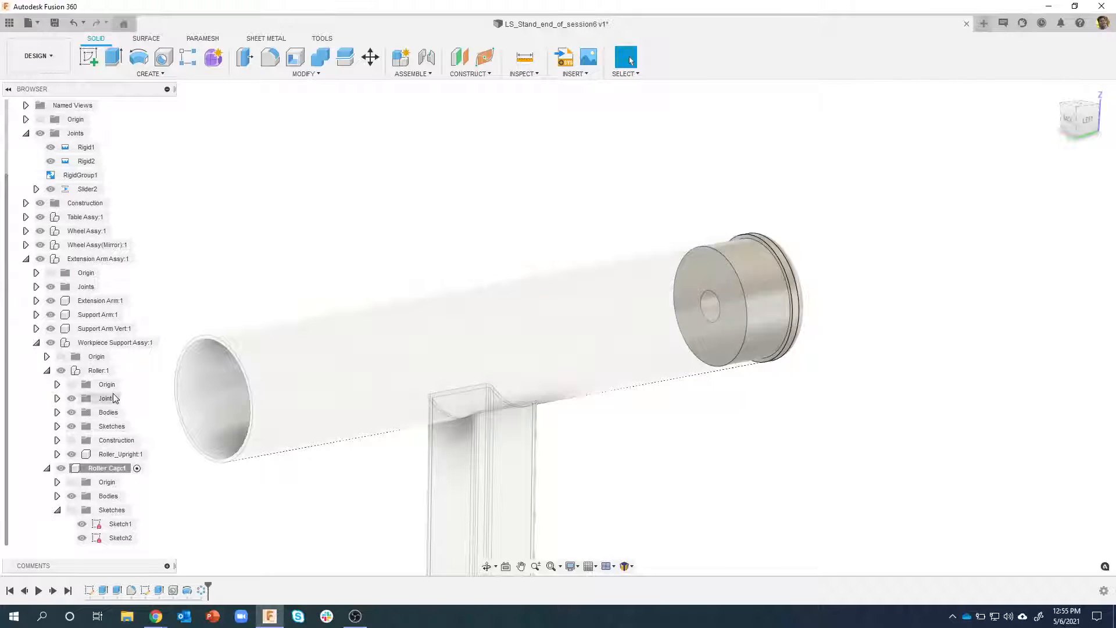
{"action": "left_click", "coordinate": [72, 412]}
{"action": "middle_click_drag", "start_coordinate": [621, 273], "coordinate": [685, 269], "text": "shift"}
{"action": "right_click", "coordinate": [672, 272]}
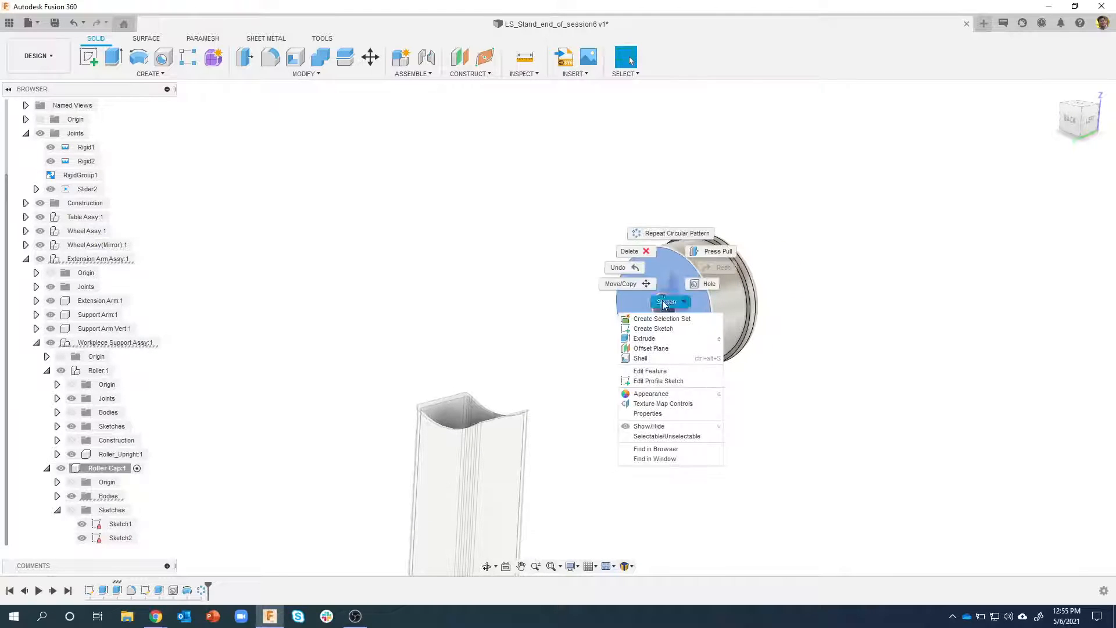
{"action": "left_click", "coordinate": [655, 327]}
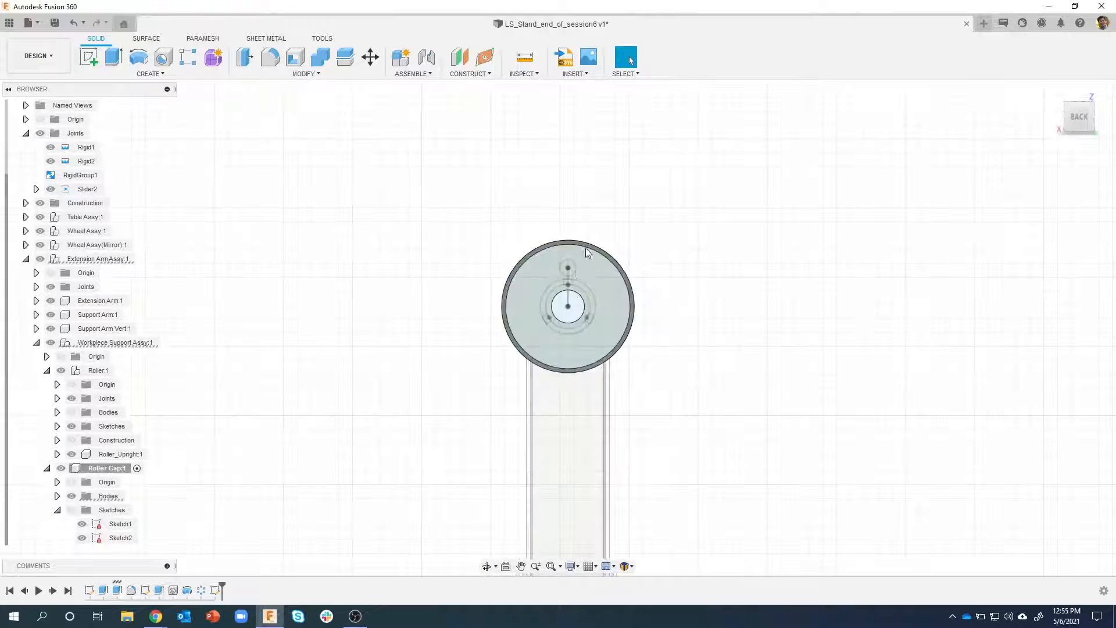
Project the inner end face's outer circle and central hole edge into the sketch with the projection link on
{"action": "scroll", "coordinate": [588, 243], "scroll_direction": "up", "scroll_amount": 5}
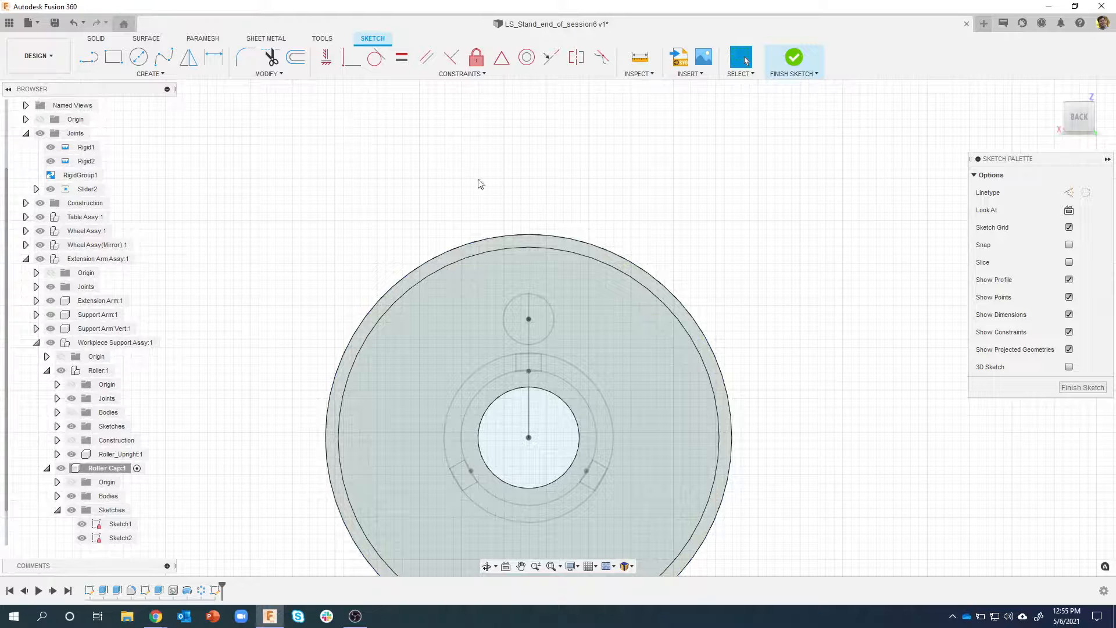
{"action": "key", "text": "p"}
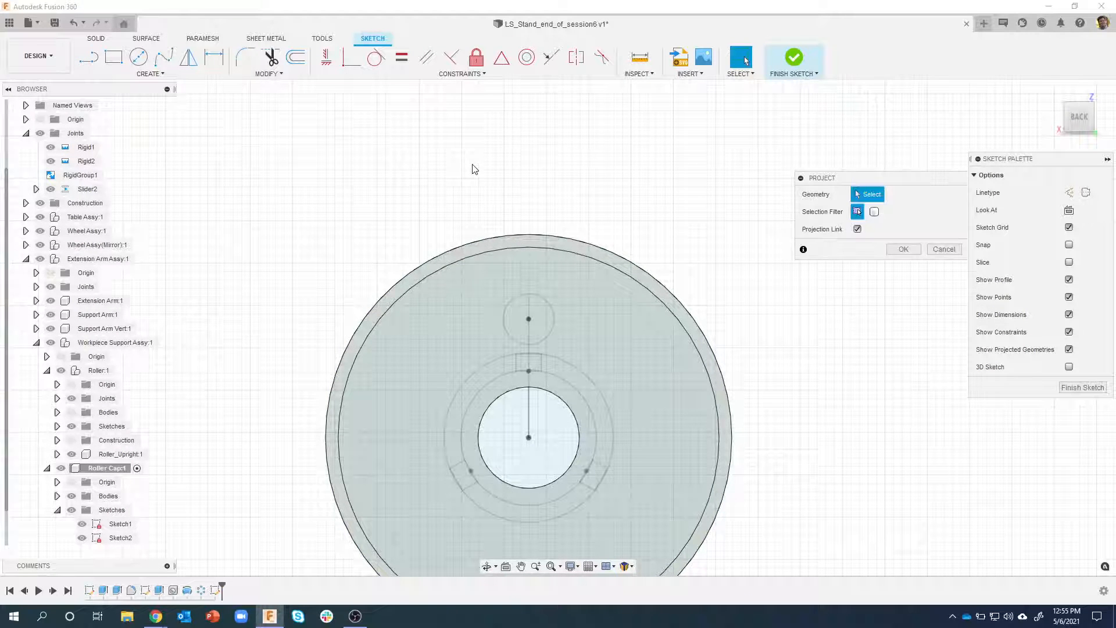
{"action": "left_click", "coordinate": [544, 277]}
{"action": "left_click", "coordinate": [581, 267]}
{"action": "left_click", "coordinate": [903, 249]}
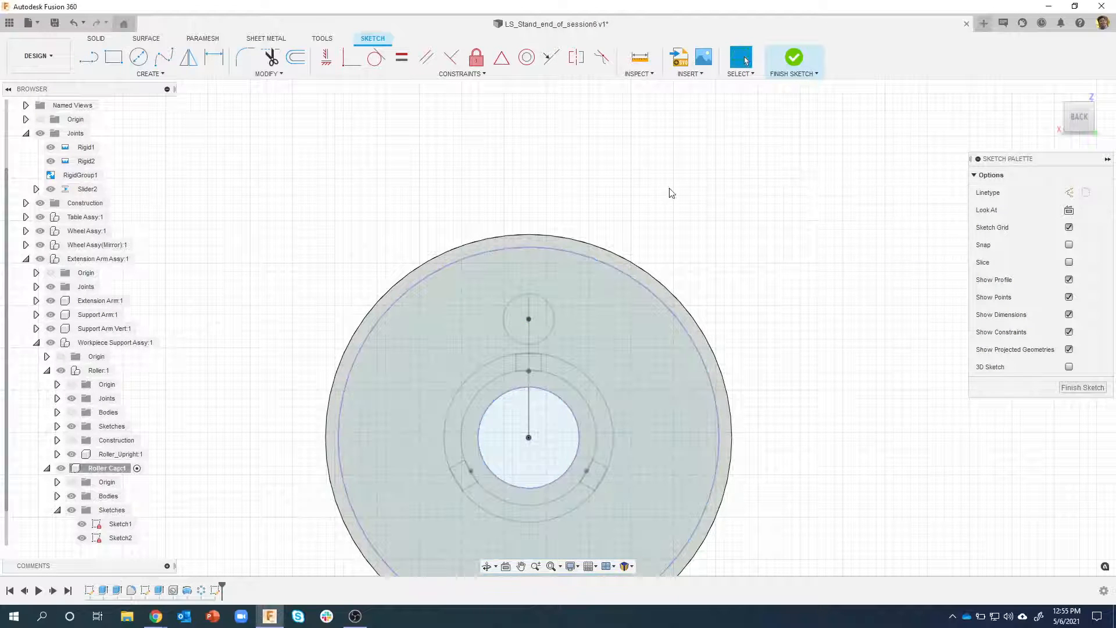
Try a two-point rectangle 6 mm wide and 1 mm high above the cap's outer circle, and undo it
{"action": "key", "text": "r"}
{"action": "scroll", "coordinate": [542, 184], "scroll_direction": "up", "scroll_amount": 3}
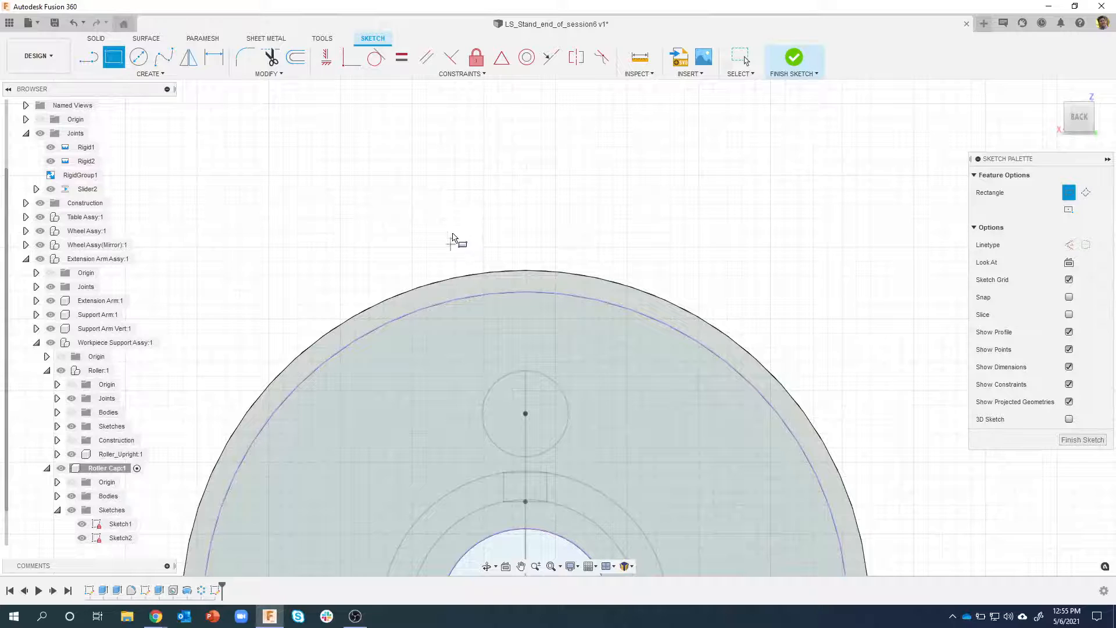
{"action": "left_click", "coordinate": [447, 192]}
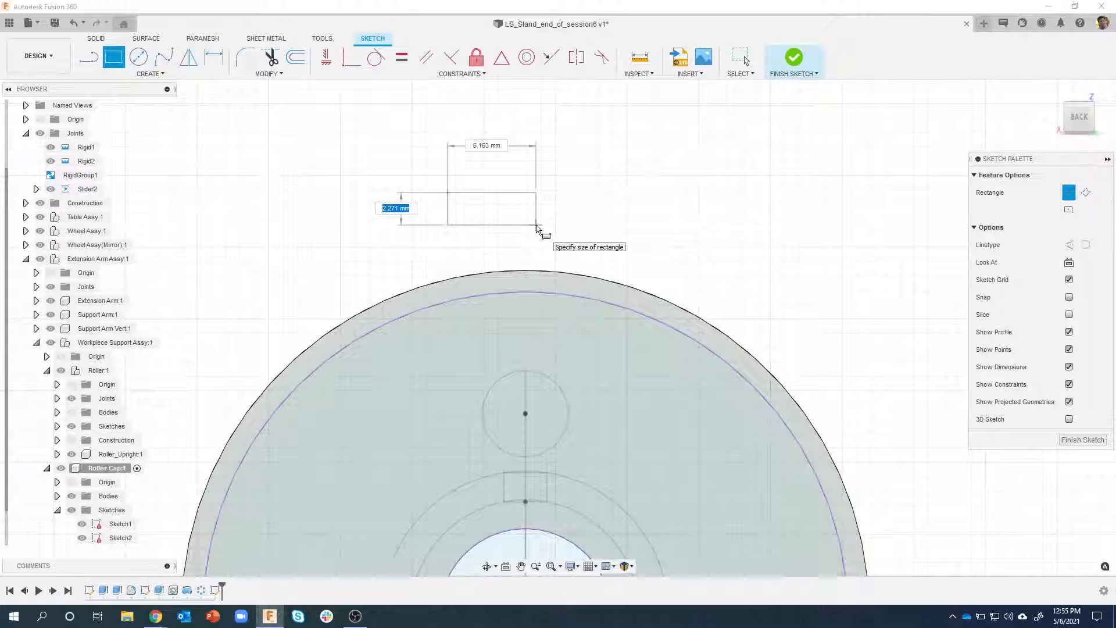
{"action": "type", "text": "1"}
{"action": "key", "text": "Tab"}
{"action": "type", "text": "6"}
{"action": "key", "text": "Tab"}
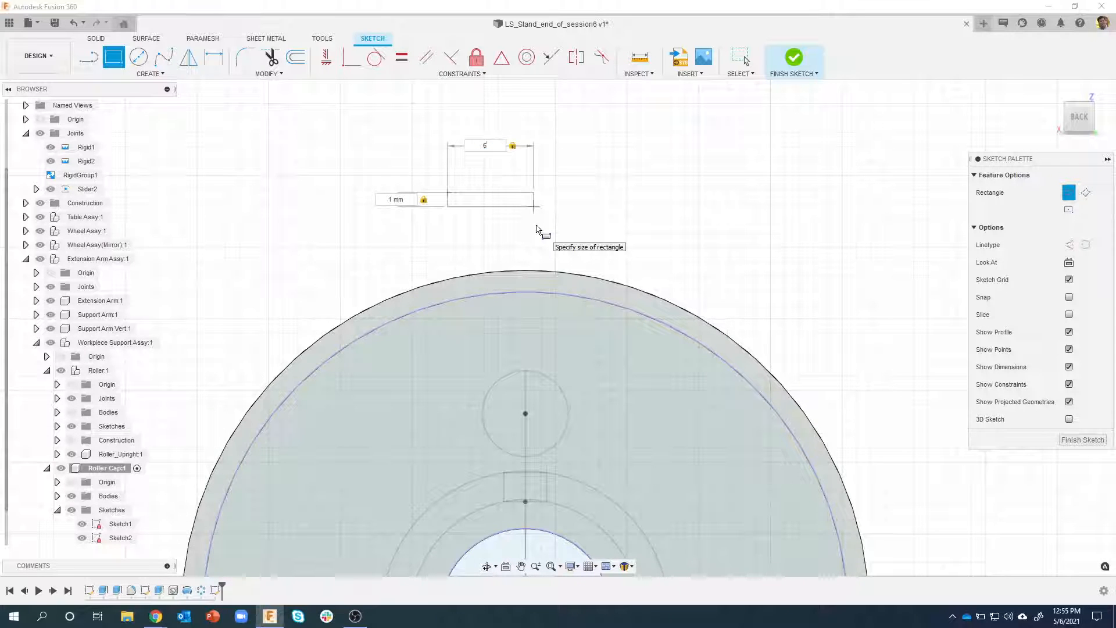
{"action": "key", "text": "Return"}
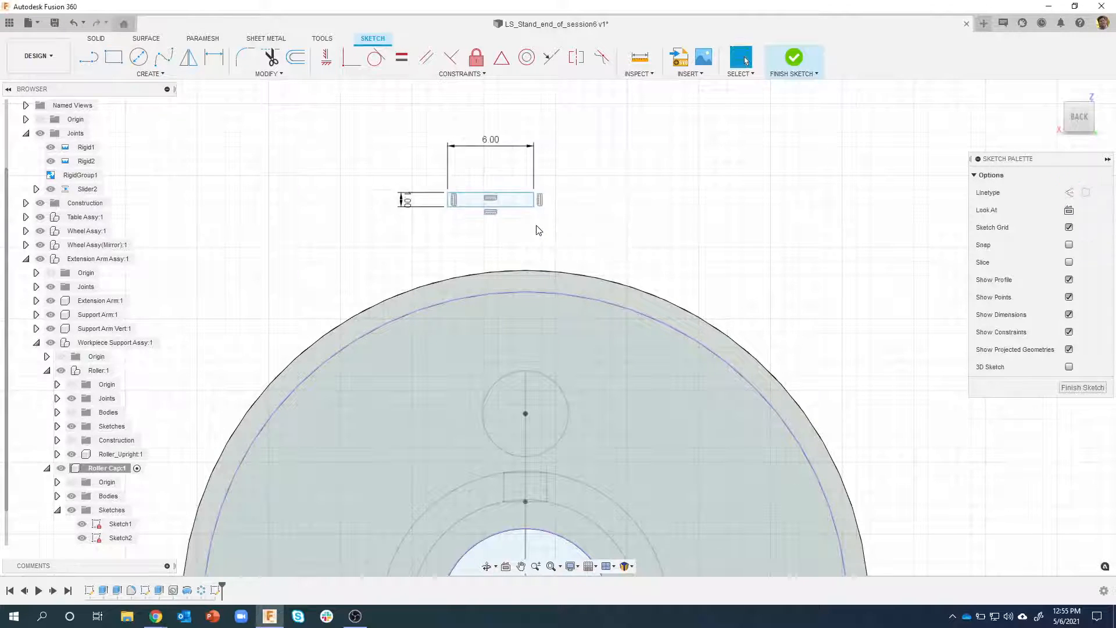
{"action": "scroll", "coordinate": [598, 277], "scroll_direction": "down", "scroll_amount": 3}
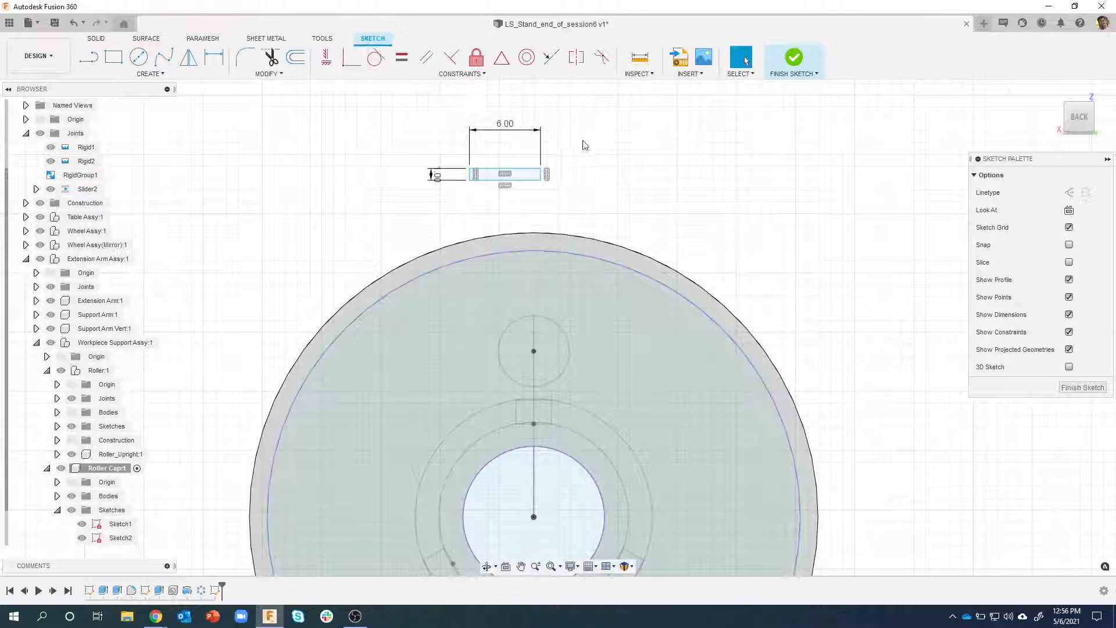
{"action": "key", "text": "ctrl+z"}
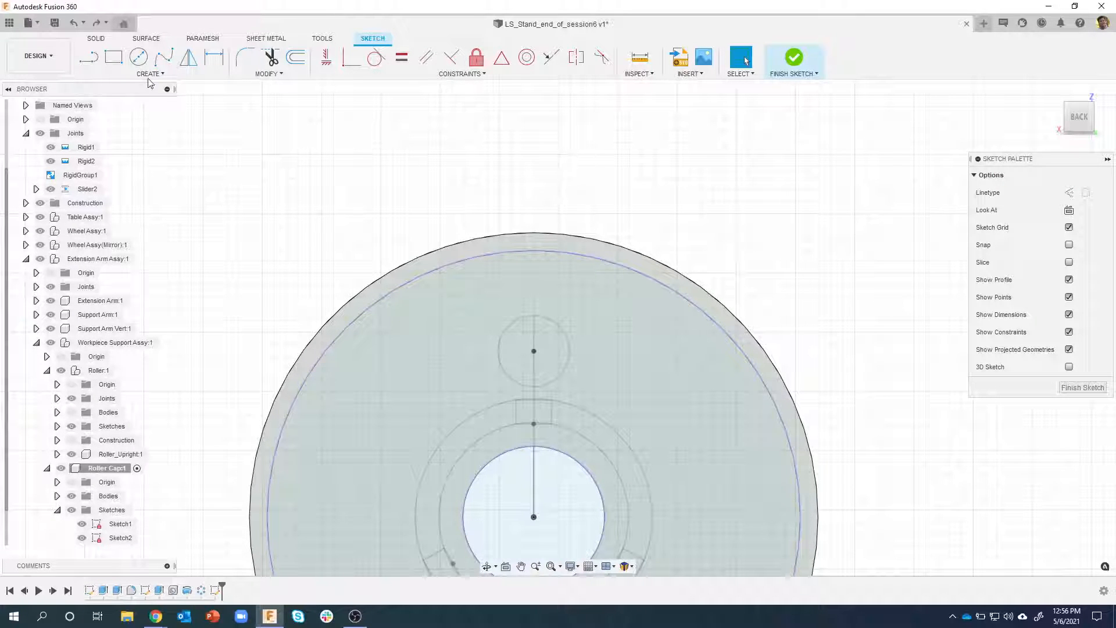
Draw a center rectangle 6 mm wide and 1 mm high, centred on the cap's projected outer circle
{"action": "left_click", "coordinate": [113, 57]}
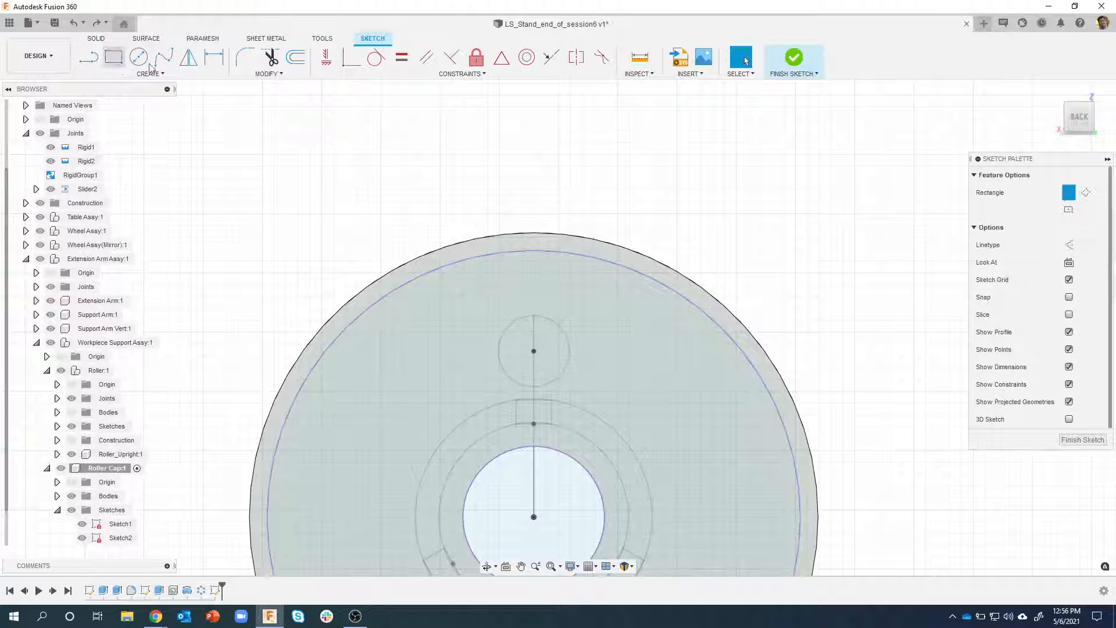
{"action": "left_click", "coordinate": [1073, 211]}
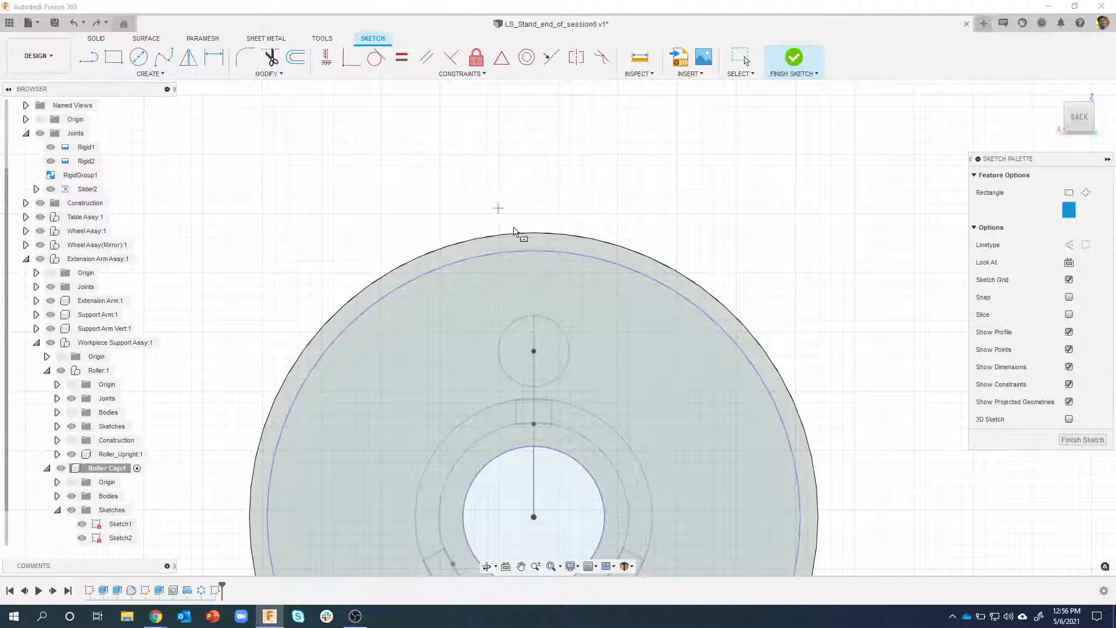
{"action": "left_click", "coordinate": [575, 254]}
{"action": "type", "text": "1"}
{"action": "key", "text": "Tab"}
{"action": "type", "text": "6"}
{"action": "key", "text": "Return"}
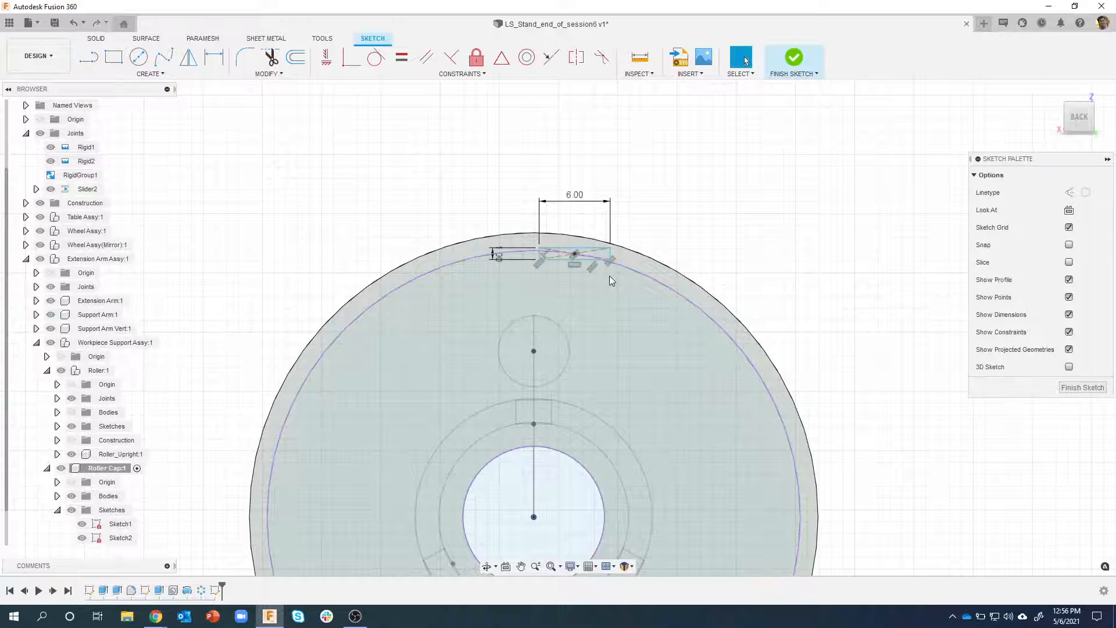
Constrain the midpoint of the rectangle's lower edge vertically in line with the cap's centre and finish the sketch
{"action": "left_click", "coordinate": [326, 57]}
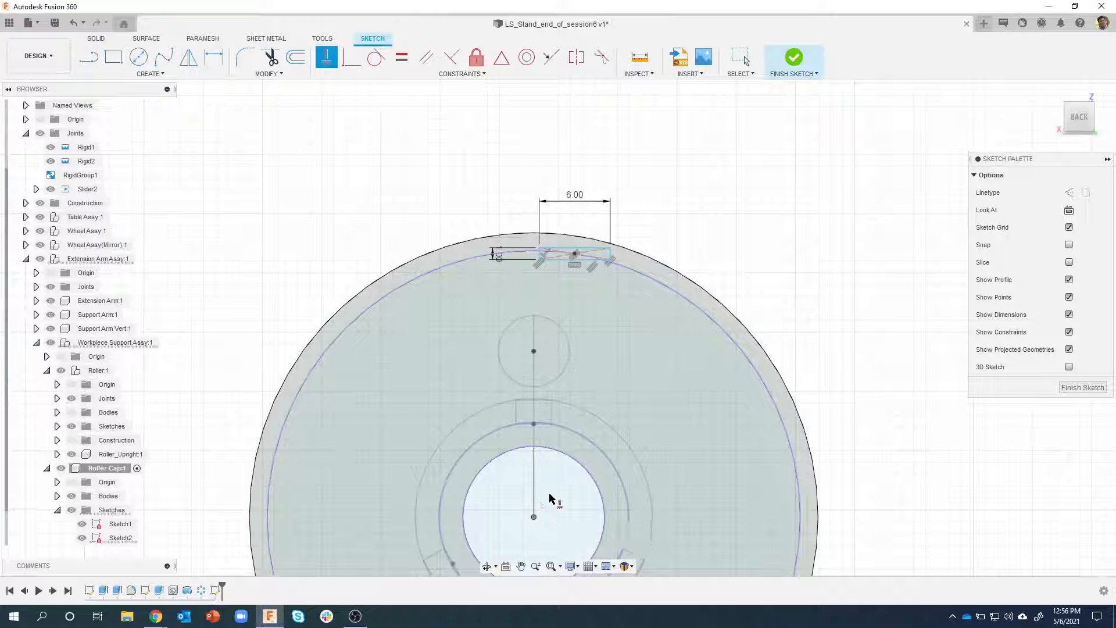
{"action": "scroll", "coordinate": [592, 288], "scroll_direction": "up", "scroll_amount": 3}
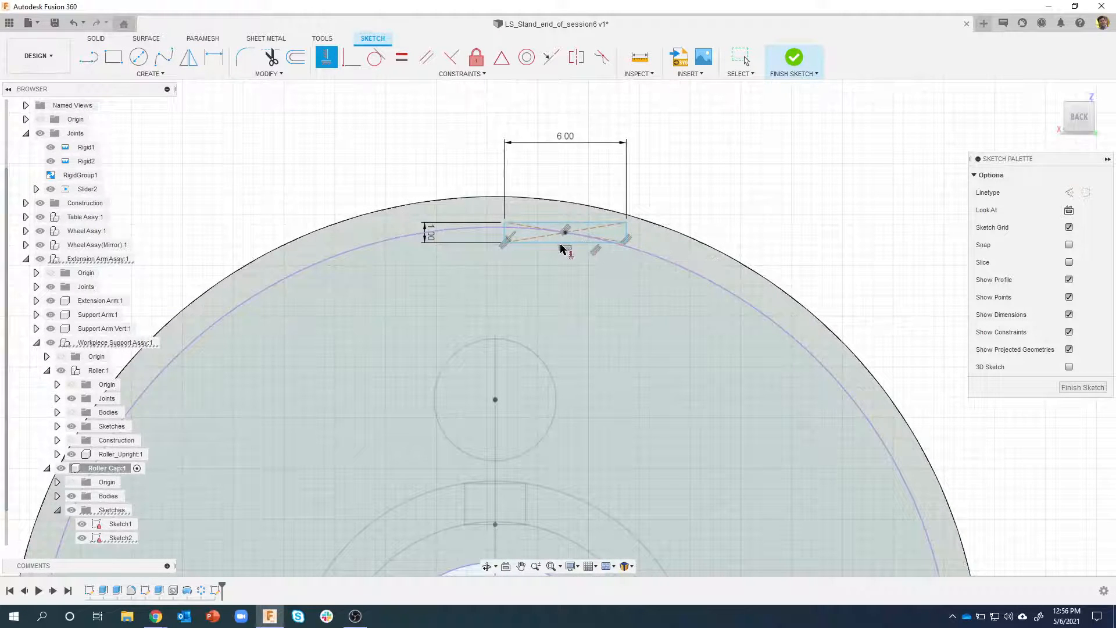
{"action": "left_click", "coordinate": [569, 243]}
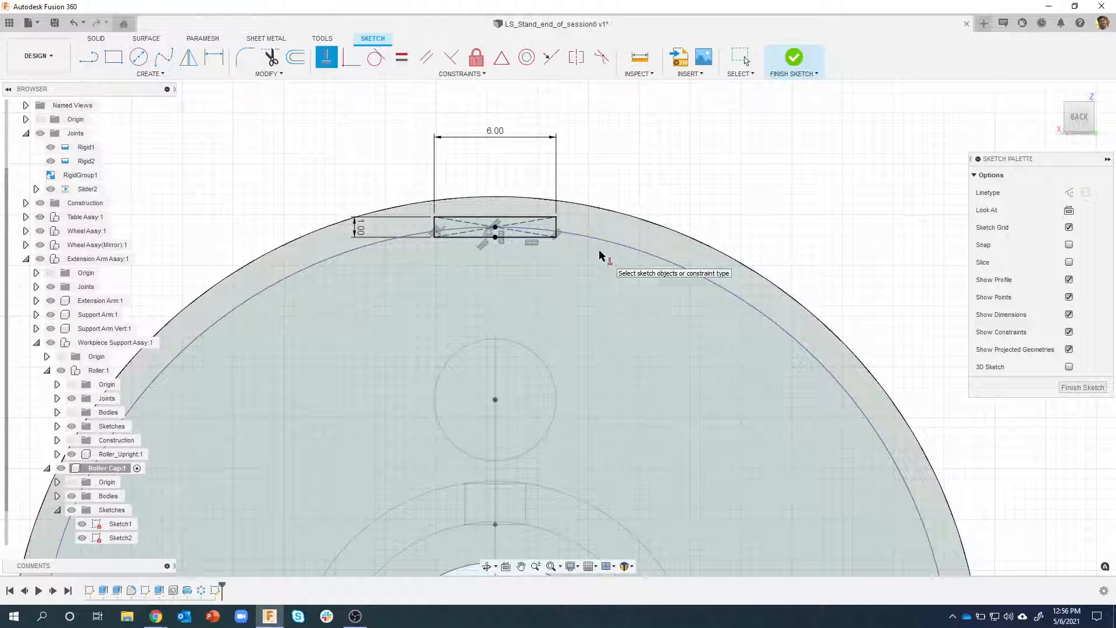
{"action": "middle_click_drag", "start_coordinate": [599, 252], "coordinate": [599, 252], "text": "shift"}
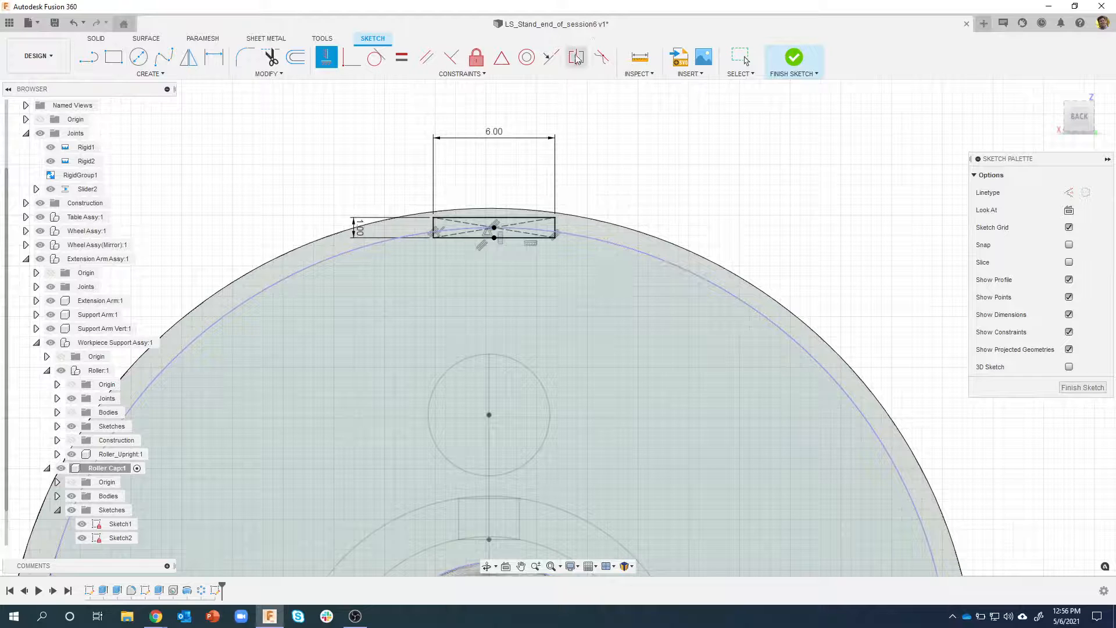
{"action": "left_click", "coordinate": [800, 59]}
Show the Roller Cap's sketches again, but hide Sketch1 and Sketch2 so only the rectangle sketch is displayed
{"action": "scroll", "coordinate": [754, 170], "scroll_direction": "down", "scroll_amount": 5}
{"action": "middle_click_drag", "start_coordinate": [548, 323], "coordinate": [242, 329], "text": "shift"}
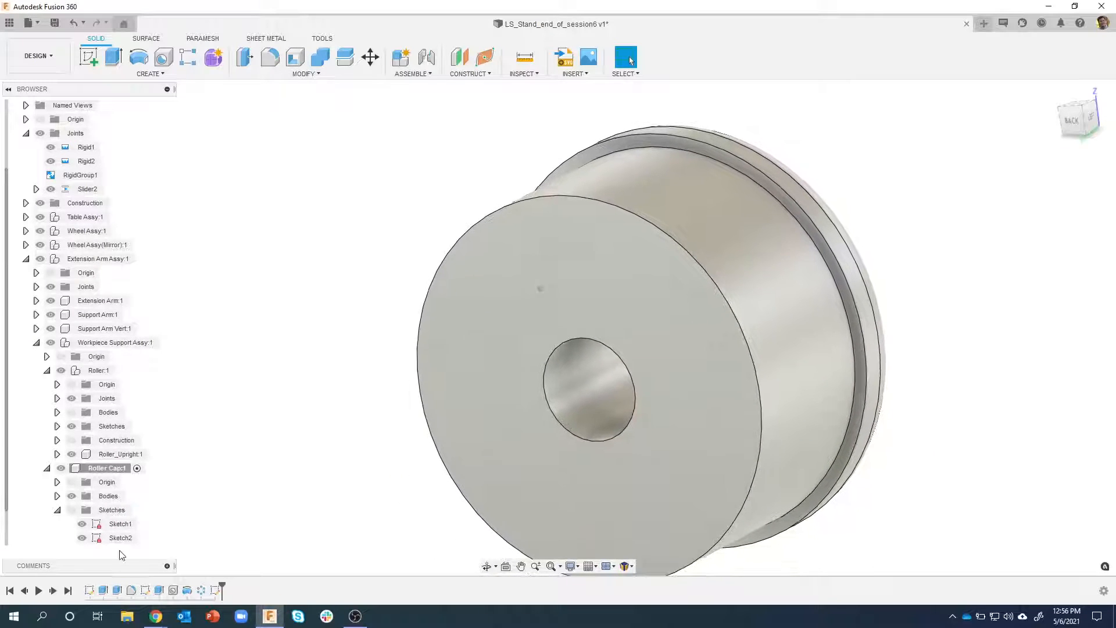
{"action": "left_click", "coordinate": [77, 509]}
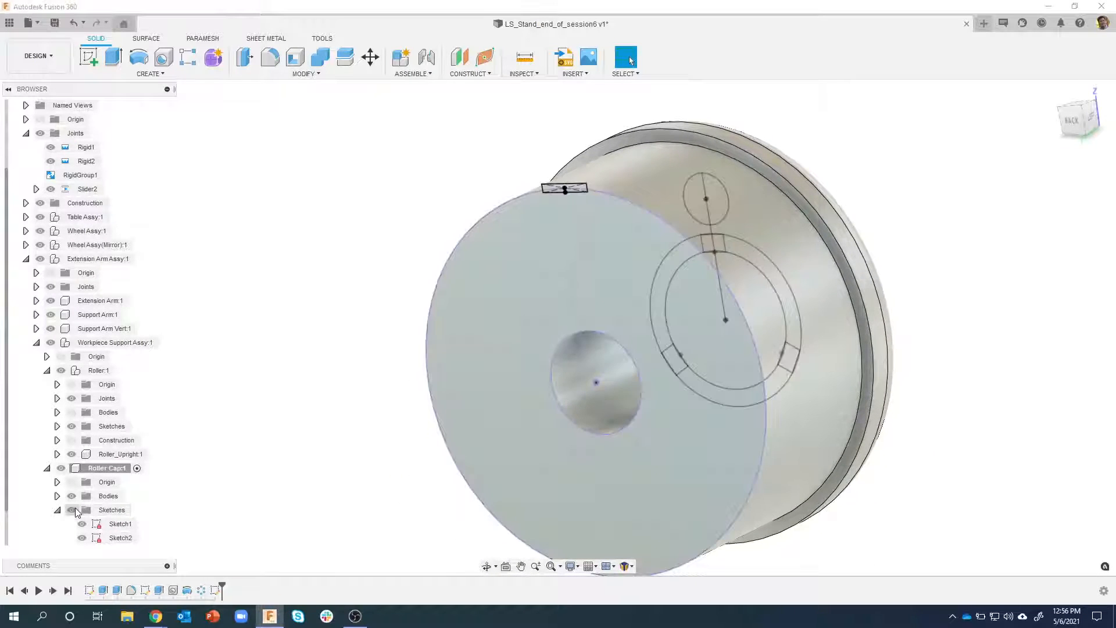
{"action": "left_click", "coordinate": [85, 525]}
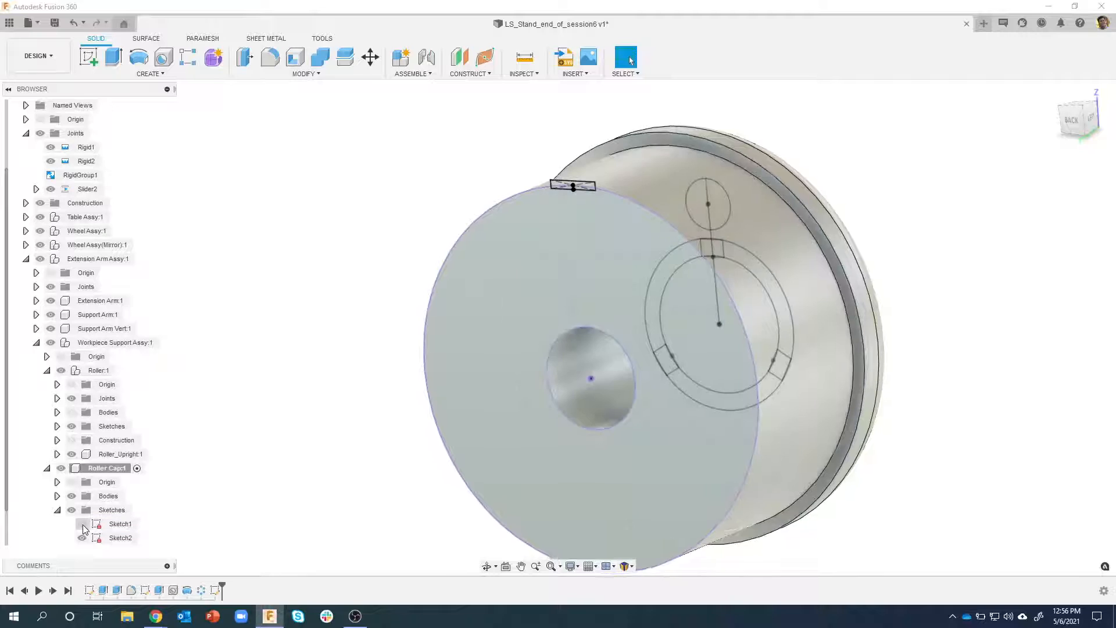
{"action": "left_click", "coordinate": [81, 535]}
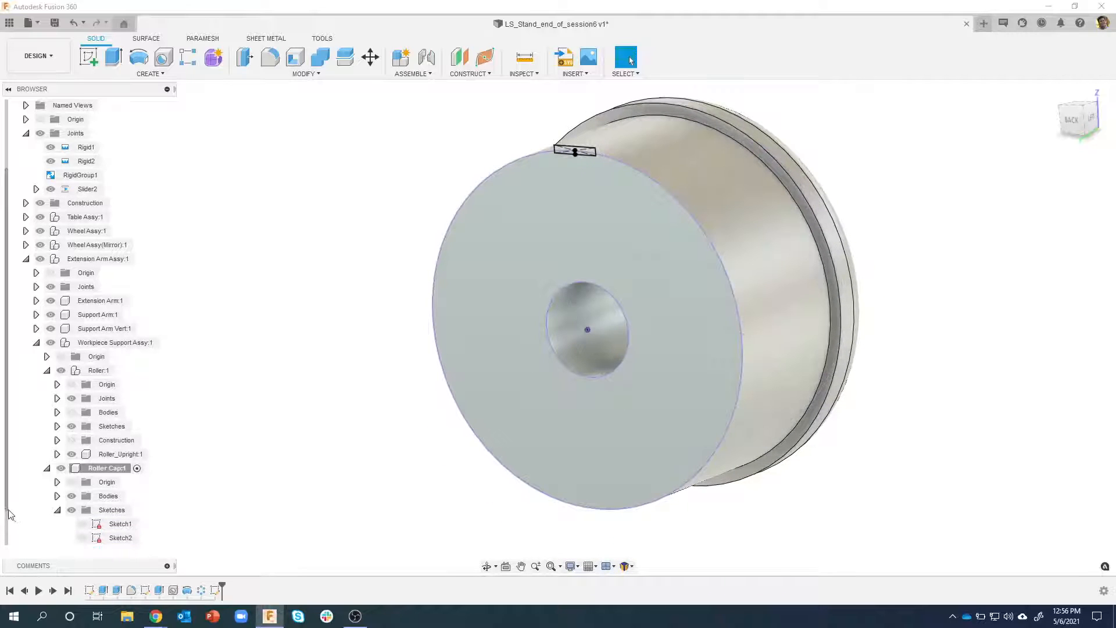
{"action": "scroll", "coordinate": [11, 517], "scroll_direction": "down", "scroll_amount": 2}
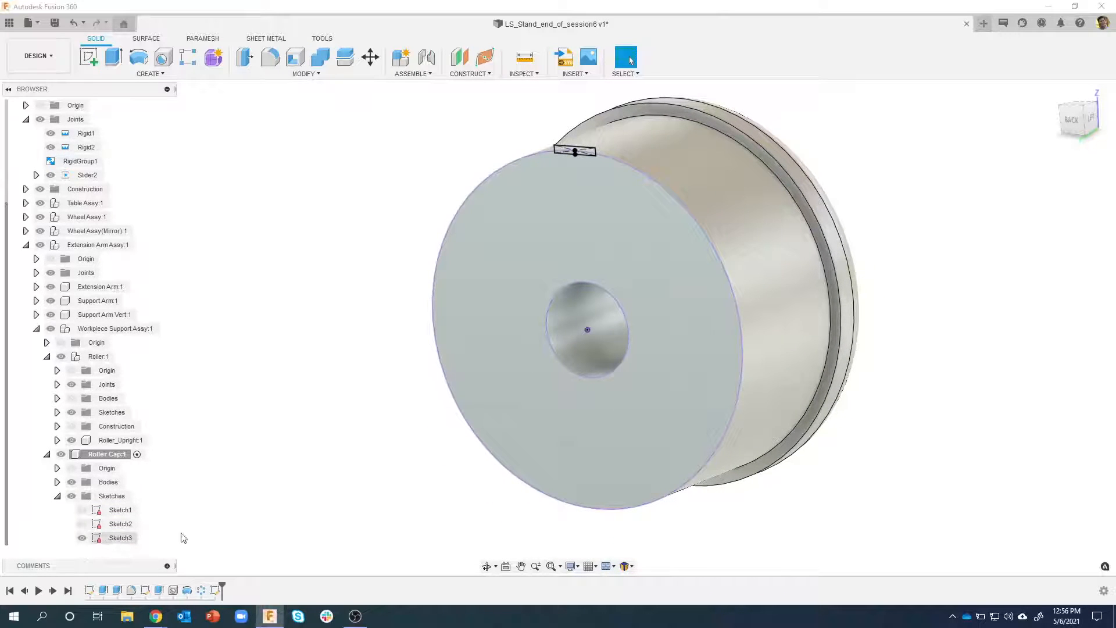
{"action": "left_click", "coordinate": [347, 309]}
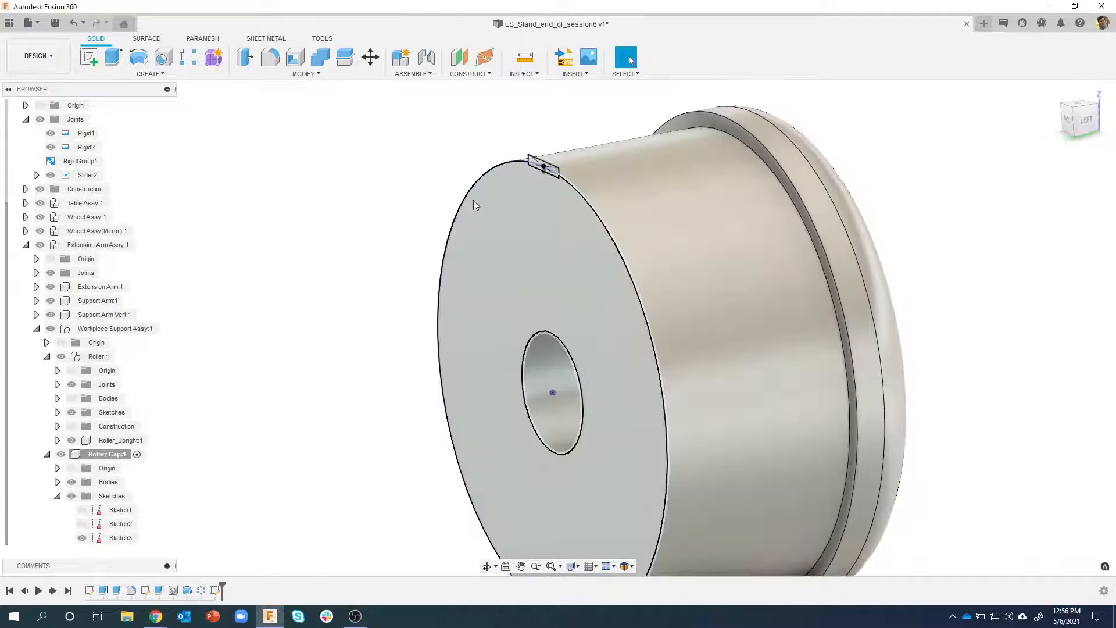
{"action": "left_click", "coordinate": [575, 204]}
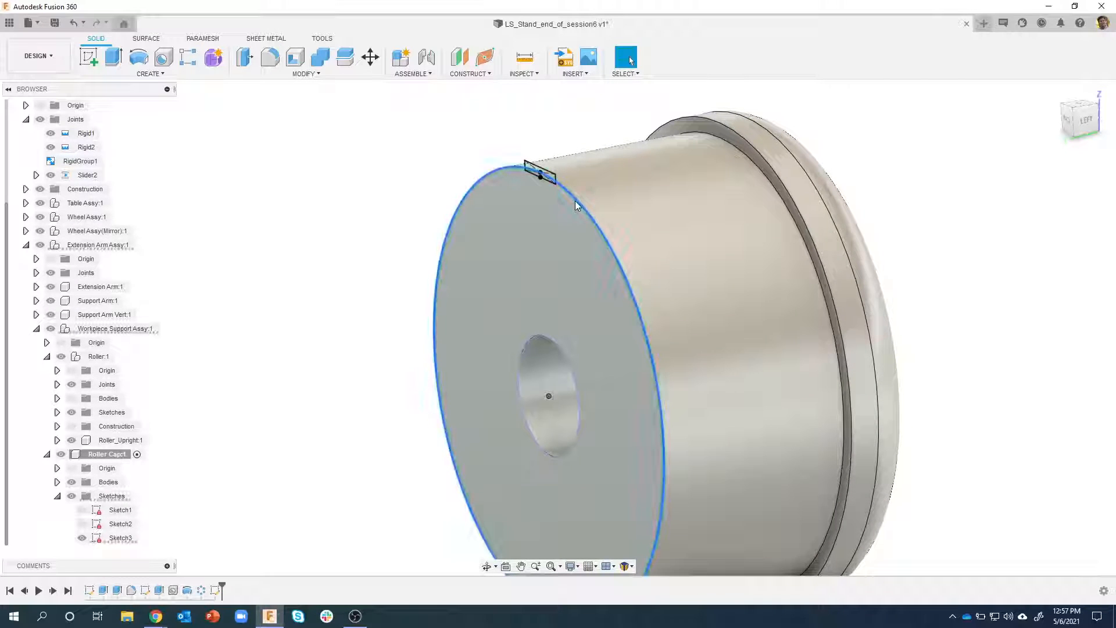
{"action": "right_click", "coordinate": [575, 203]}
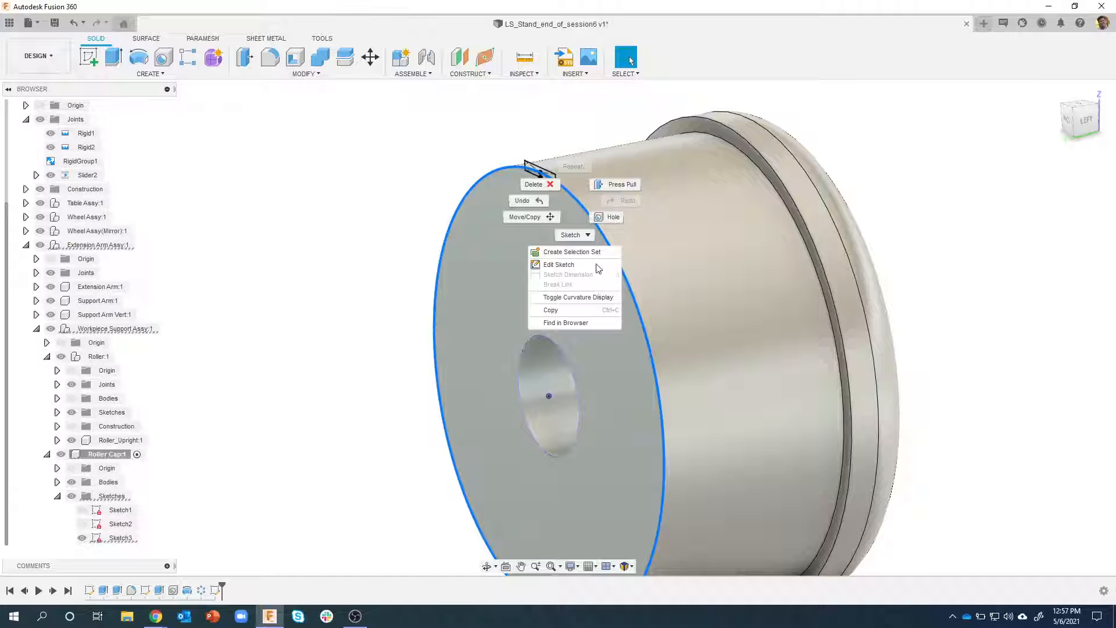
{"action": "left_click", "coordinate": [360, 232]}
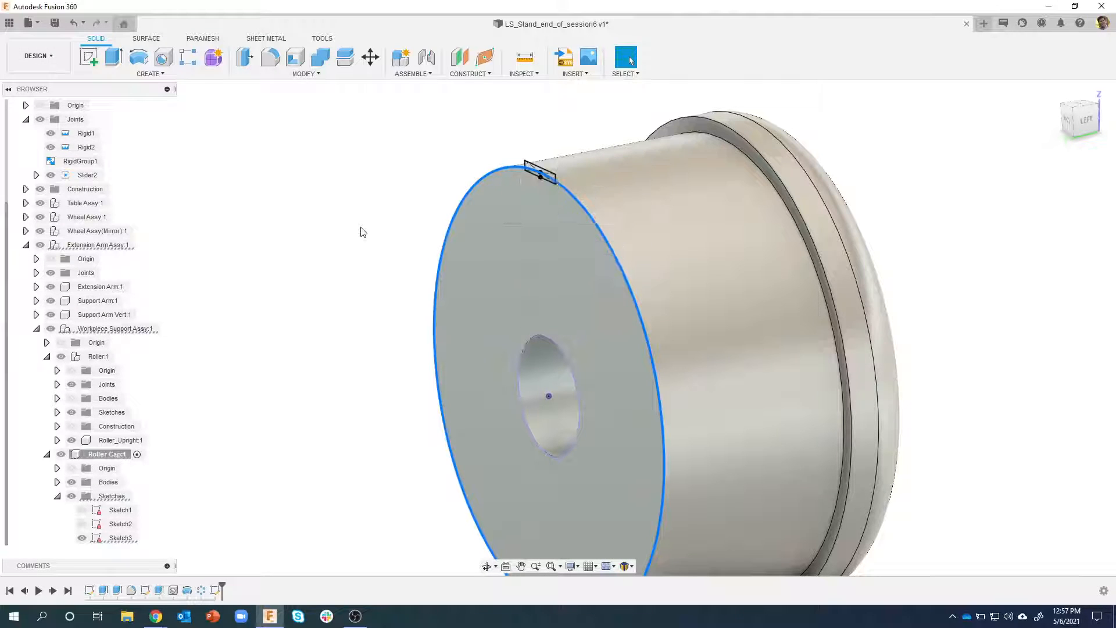
{"action": "left_click", "coordinate": [377, 231]}
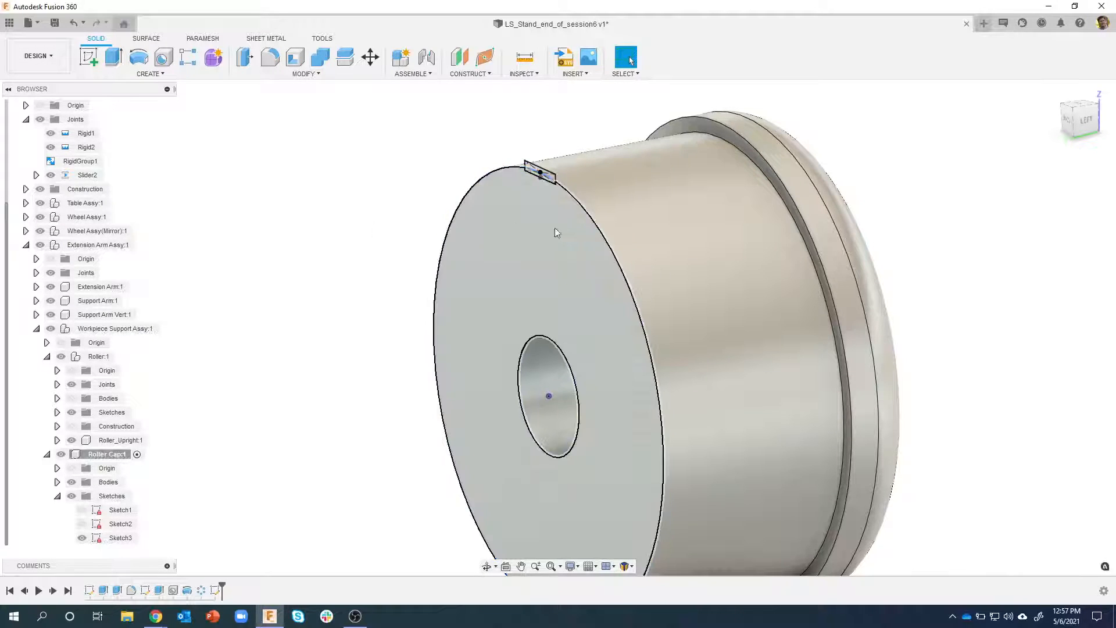
Start an equal-distance chamfer of about 1.8 mm on the solid outer edge of the cap's inner end face
{"action": "left_click", "coordinate": [587, 198]}
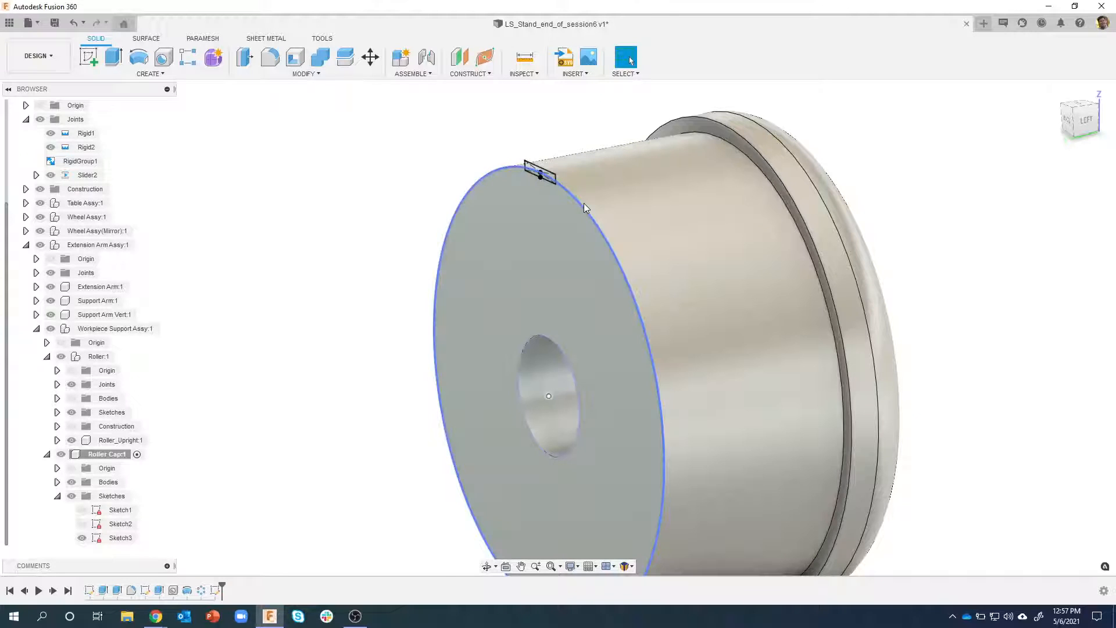
{"action": "left_click", "coordinate": [584, 206]}
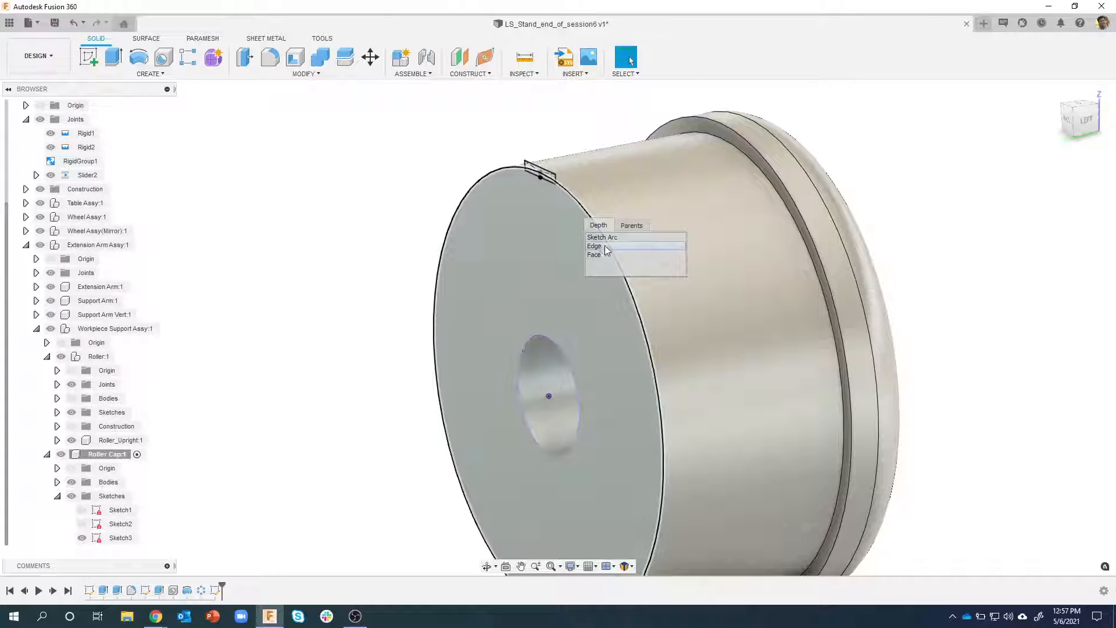
{"action": "left_click", "coordinate": [605, 246]}
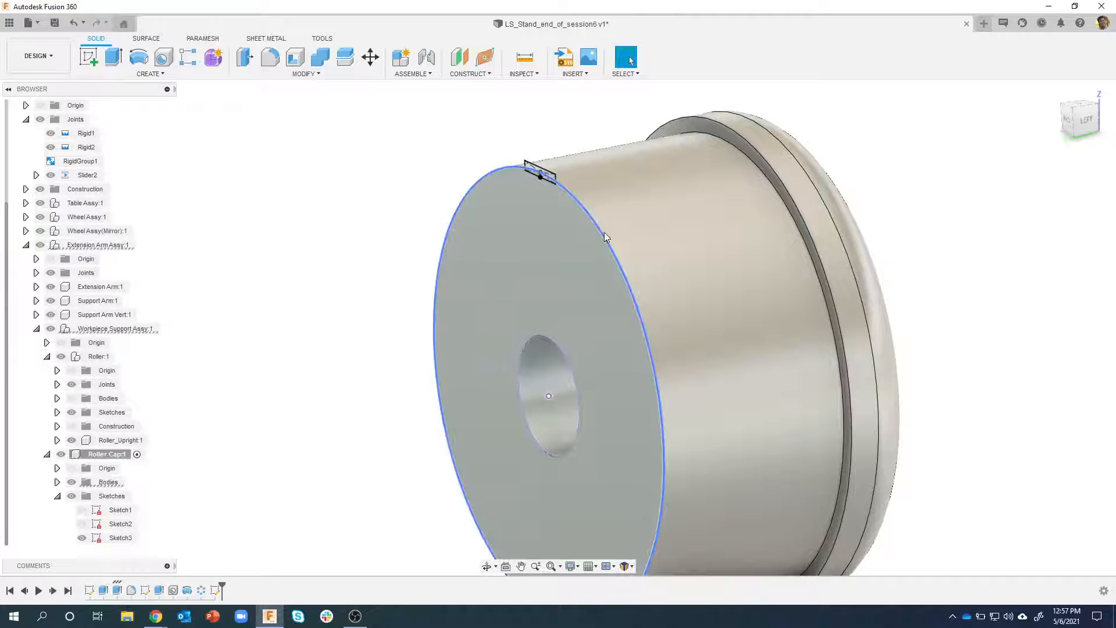
{"action": "right_click", "coordinate": [605, 237]}
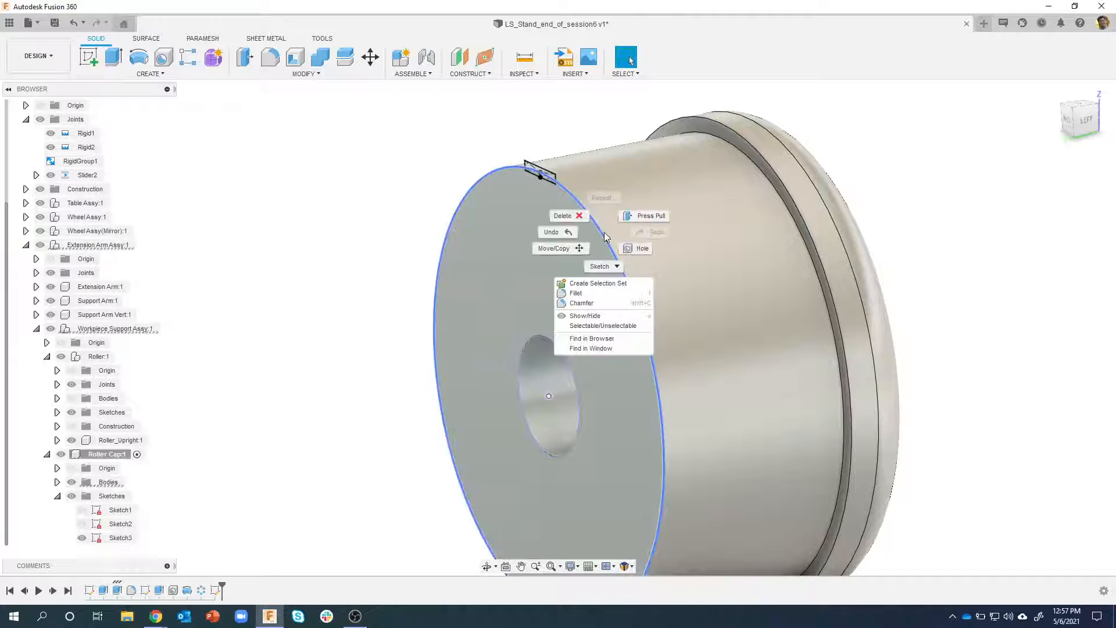
{"action": "left_click", "coordinate": [605, 302]}
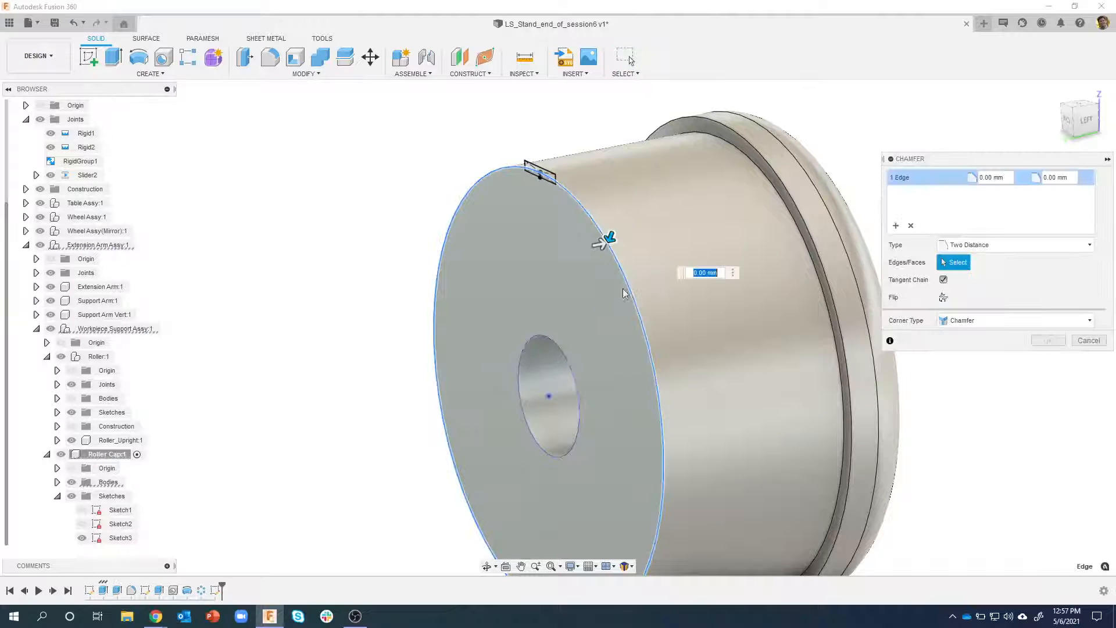
{"action": "left_click", "coordinate": [1014, 245]}
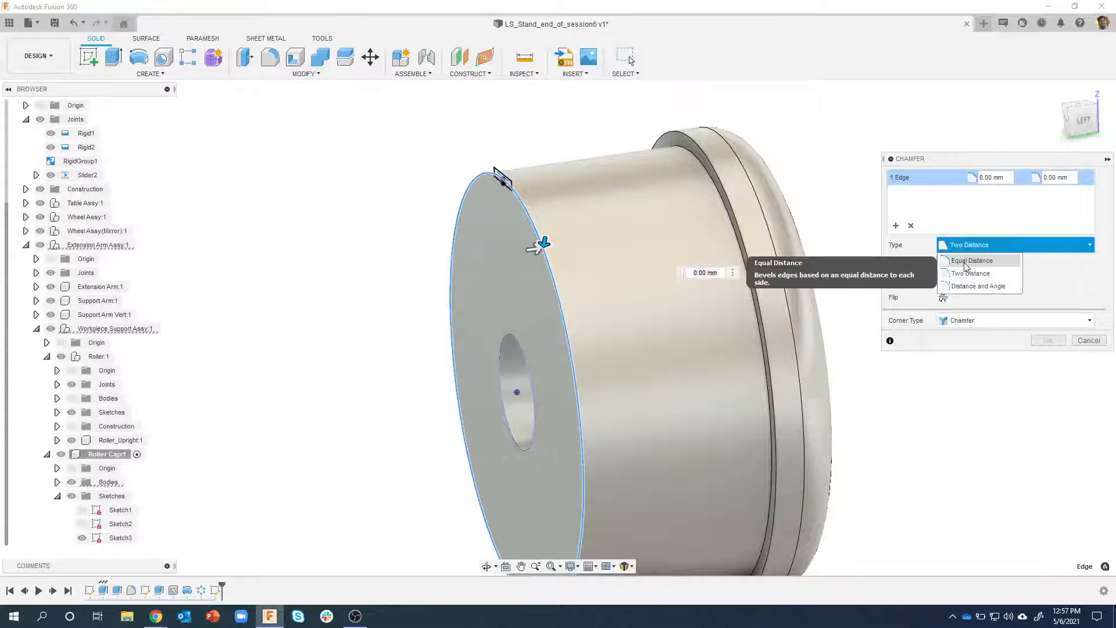
{"action": "left_click", "coordinate": [977, 257]}
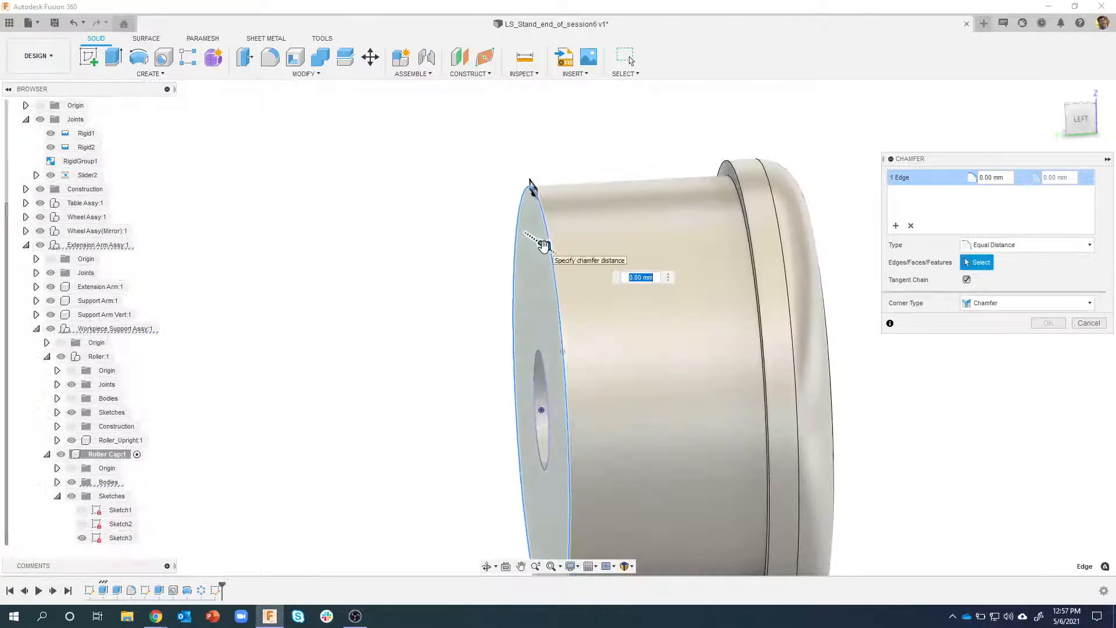
{"action": "left_click_drag", "start_coordinate": [554, 240], "coordinate": [554, 250]}
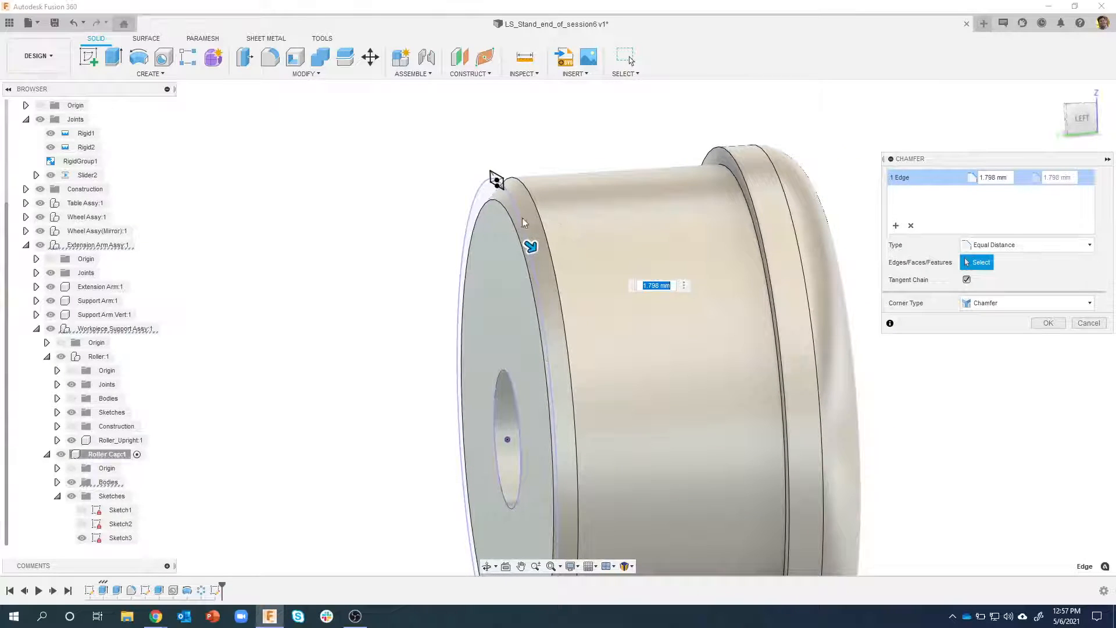
Change the chamfer type to Two Distance with 1 mm and 4 mm, the longer distance along the cylinder, and create it
{"action": "left_click", "coordinate": [1013, 246]}
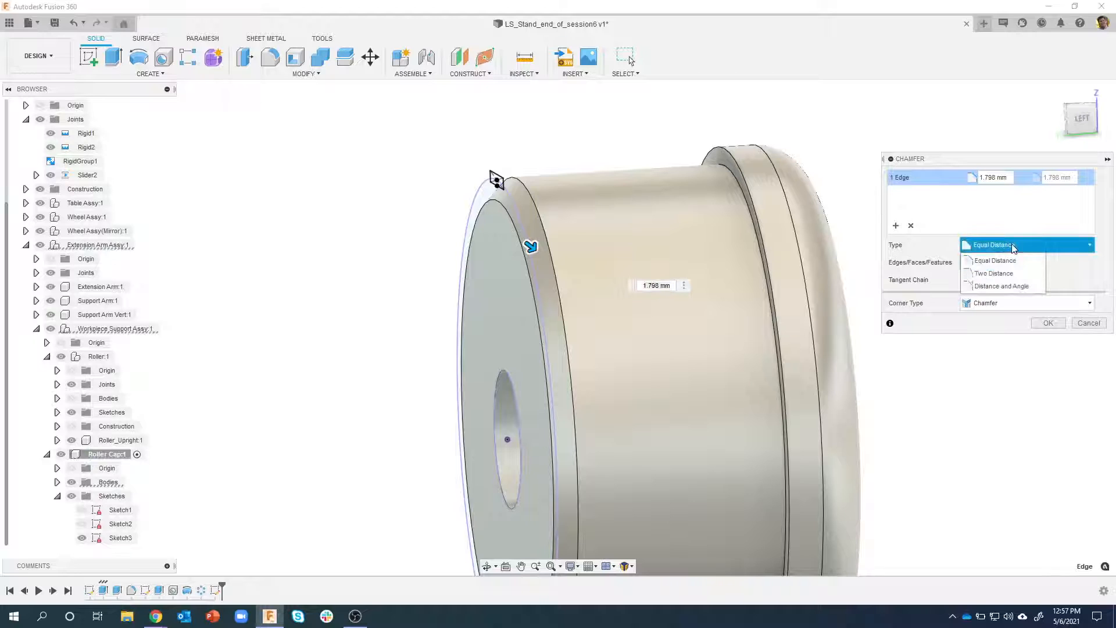
{"action": "left_click", "coordinate": [994, 274]}
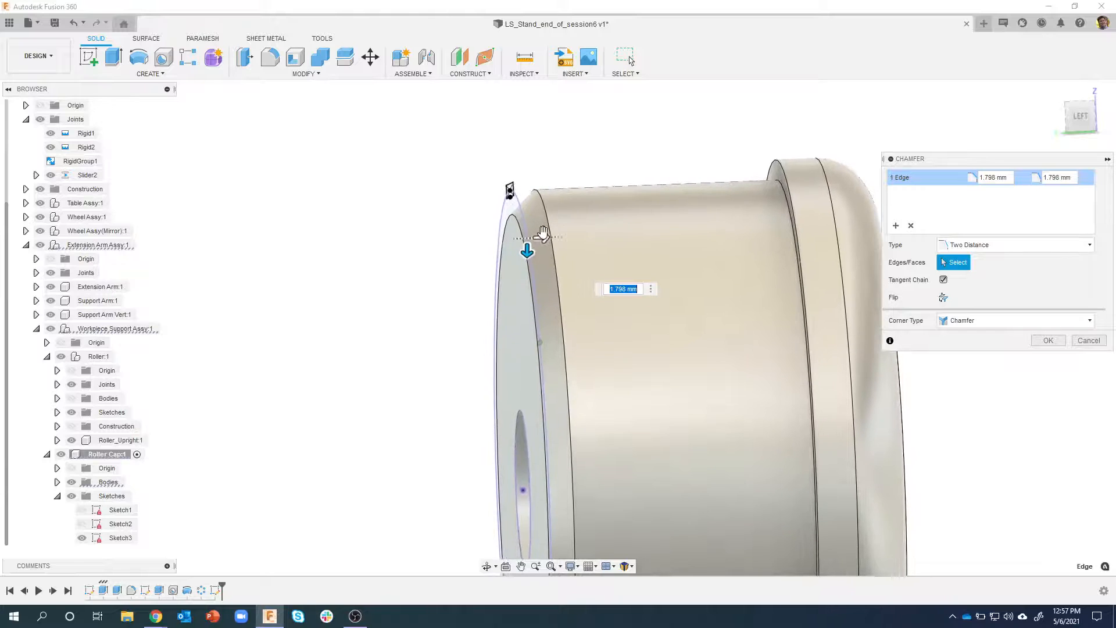
{"action": "left_click_drag", "start_coordinate": [541, 233], "coordinate": [603, 233]}
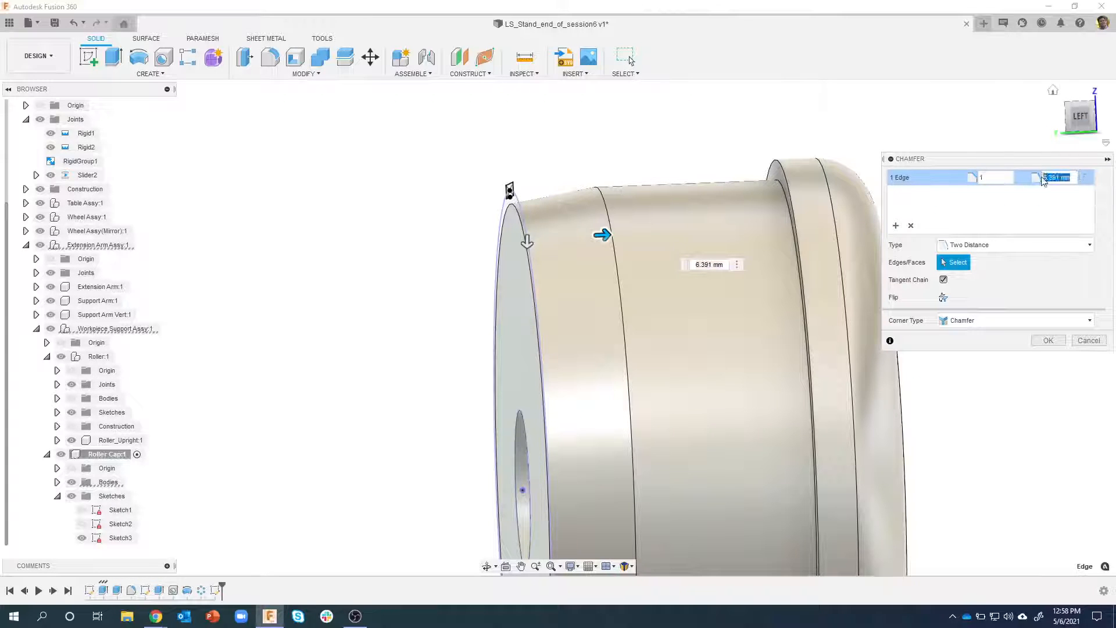
{"action": "type", "text": "4"}
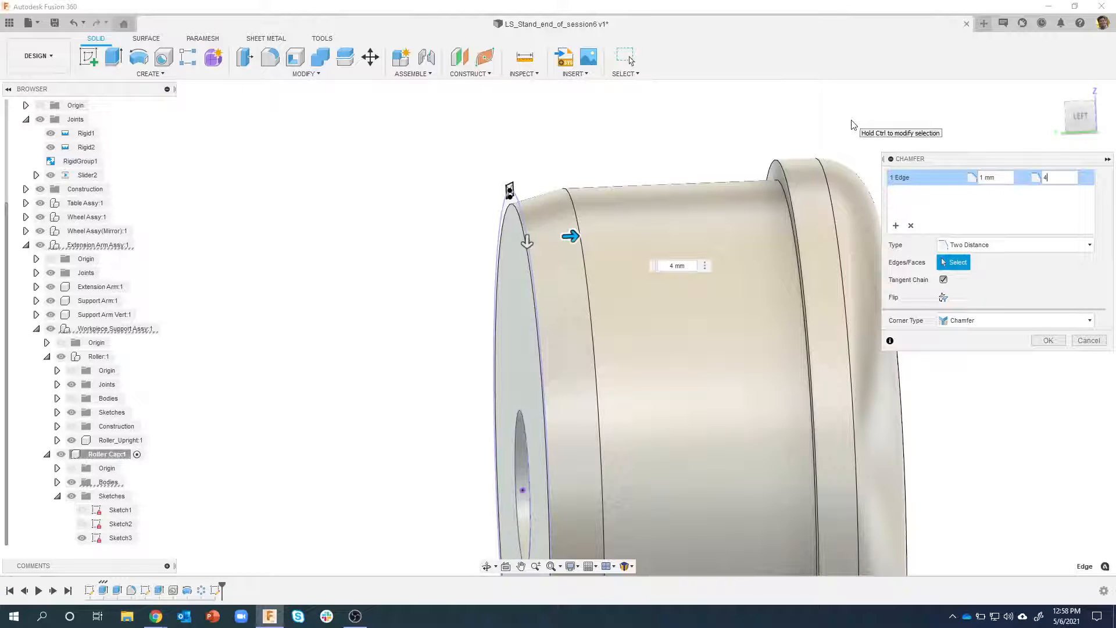
{"action": "middle_click_drag", "start_coordinate": [526, 179], "coordinate": [720, 243], "text": "shift"}
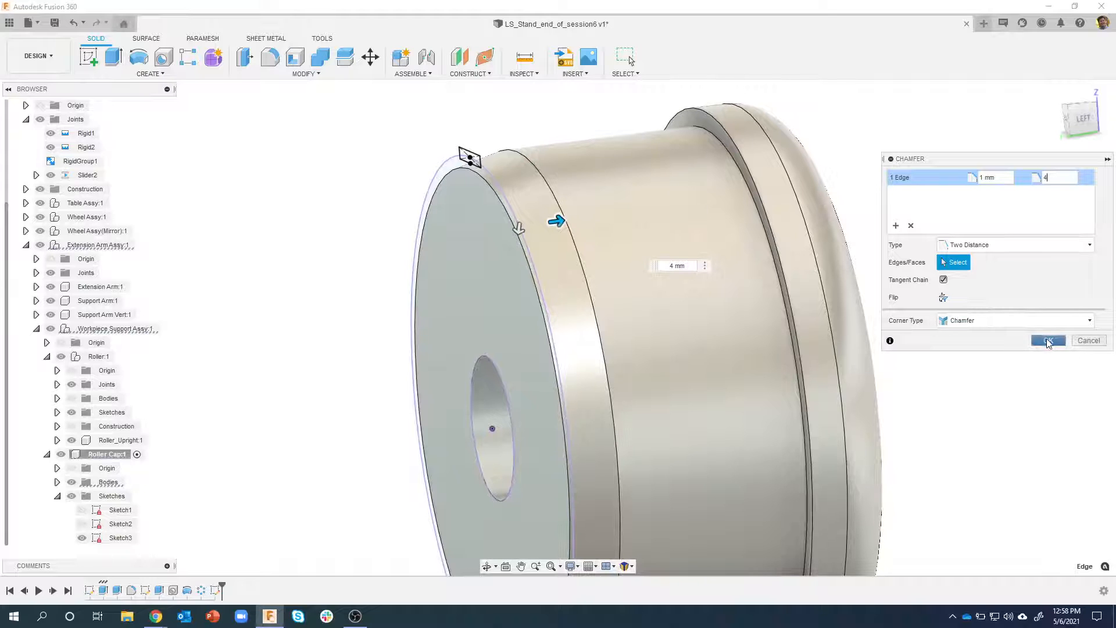
{"action": "left_click", "coordinate": [1048, 341]}
Start an extruded cut of both parts of the rectangle profile, about 8.3 mm along the cap's cylinder
{"action": "scroll", "coordinate": [462, 167], "scroll_direction": "up", "scroll_amount": 5}
{"action": "scroll", "coordinate": [493, 172], "scroll_direction": "up", "scroll_amount": 1}
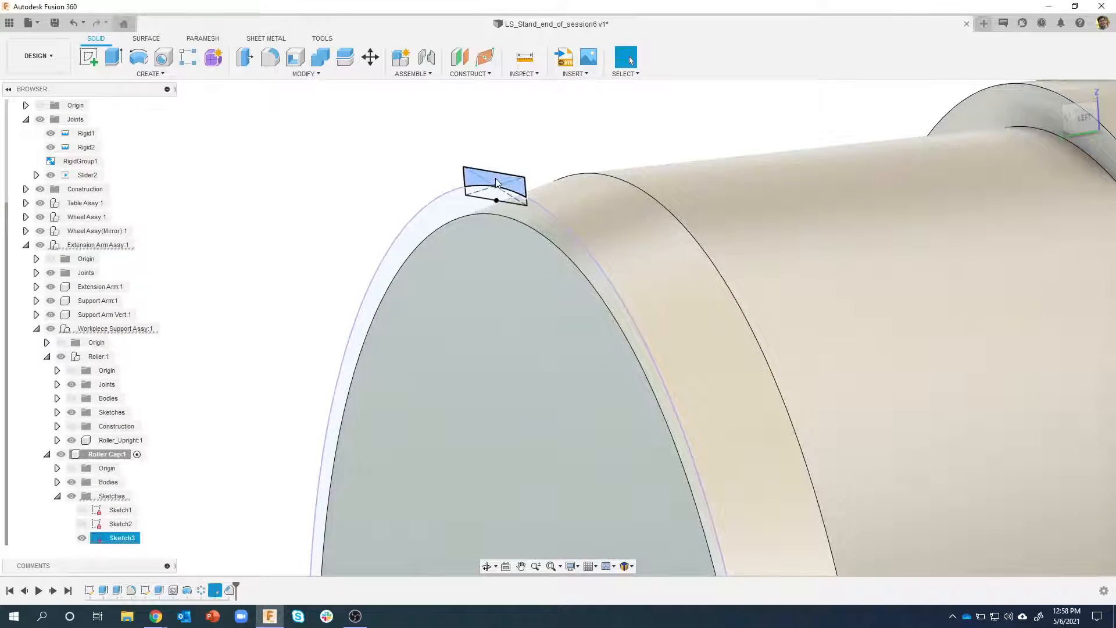
{"action": "scroll", "coordinate": [496, 181], "scroll_direction": "up", "scroll_amount": 2}
{"action": "right_click", "coordinate": [493, 204]}
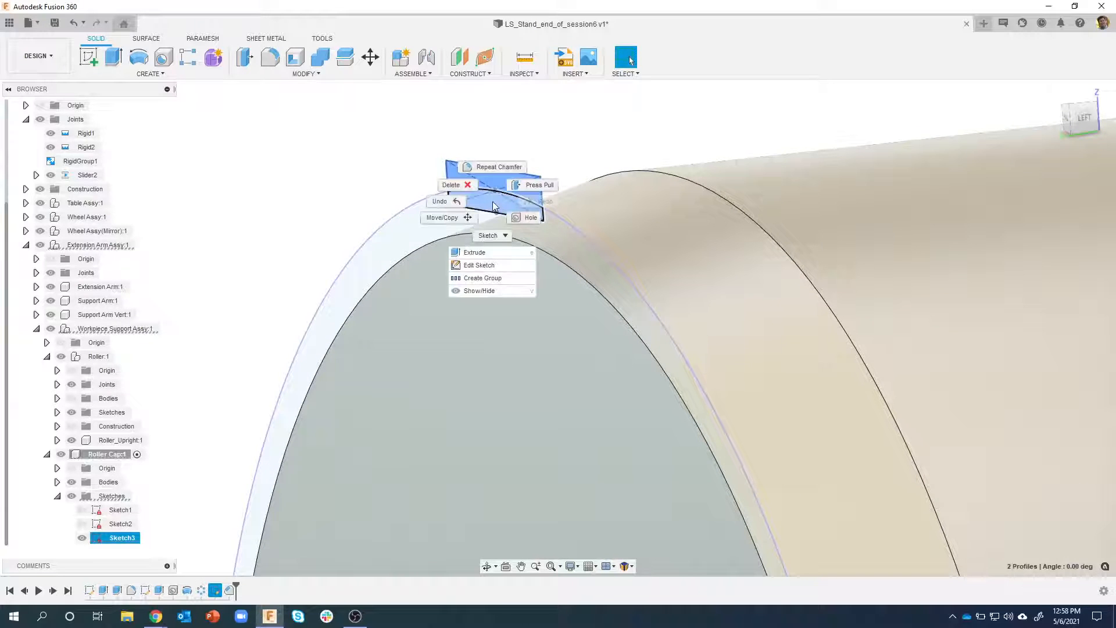
{"action": "left_click", "coordinate": [476, 250]}
{"action": "scroll", "coordinate": [477, 244], "scroll_direction": "down", "scroll_amount": 6}
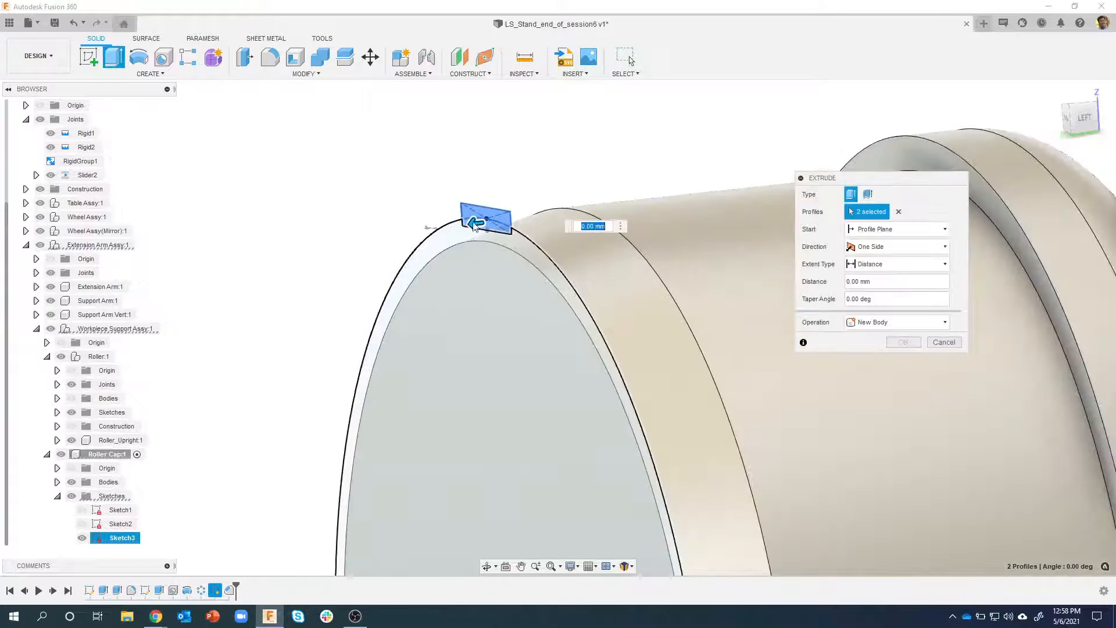
{"action": "left_click_drag", "start_coordinate": [419, 201], "coordinate": [530, 169]}
{"action": "middle_click_drag", "start_coordinate": [530, 170], "coordinate": [614, 148], "text": "shift"}
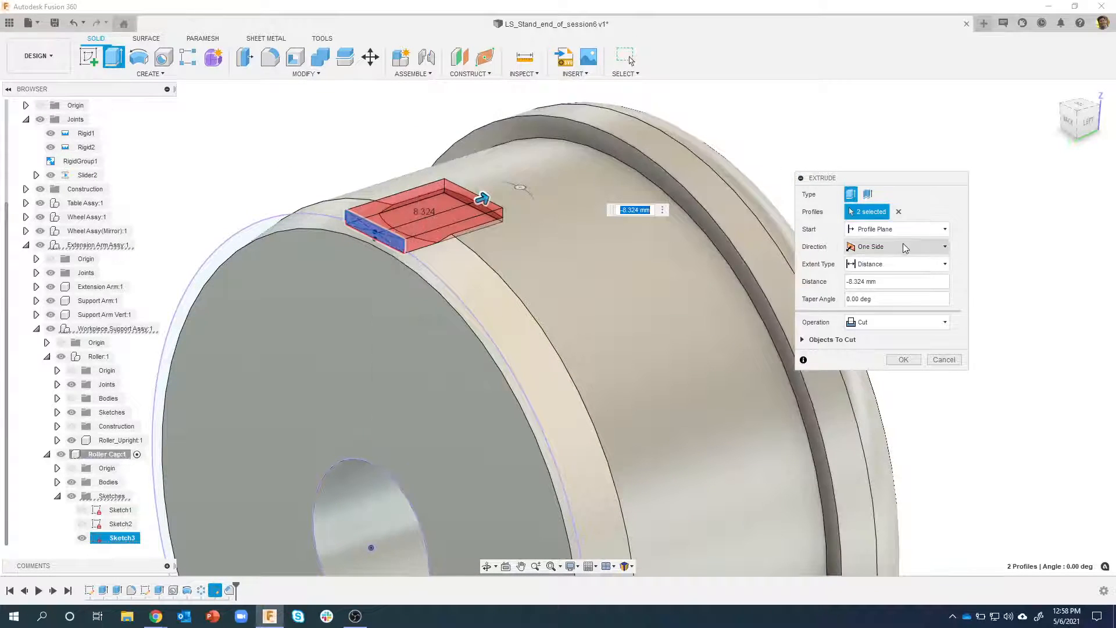
Change the cut's extent to To Object, ending at the inner face of the cap's flange, and create it
{"action": "left_click", "coordinate": [908, 264]}
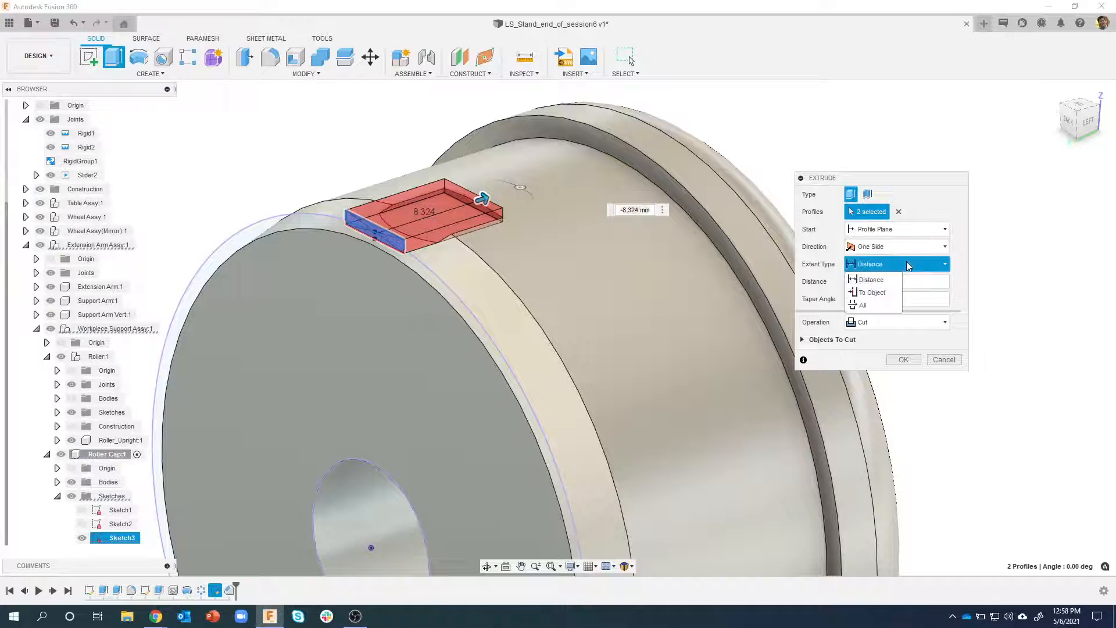
{"action": "left_click", "coordinate": [881, 292]}
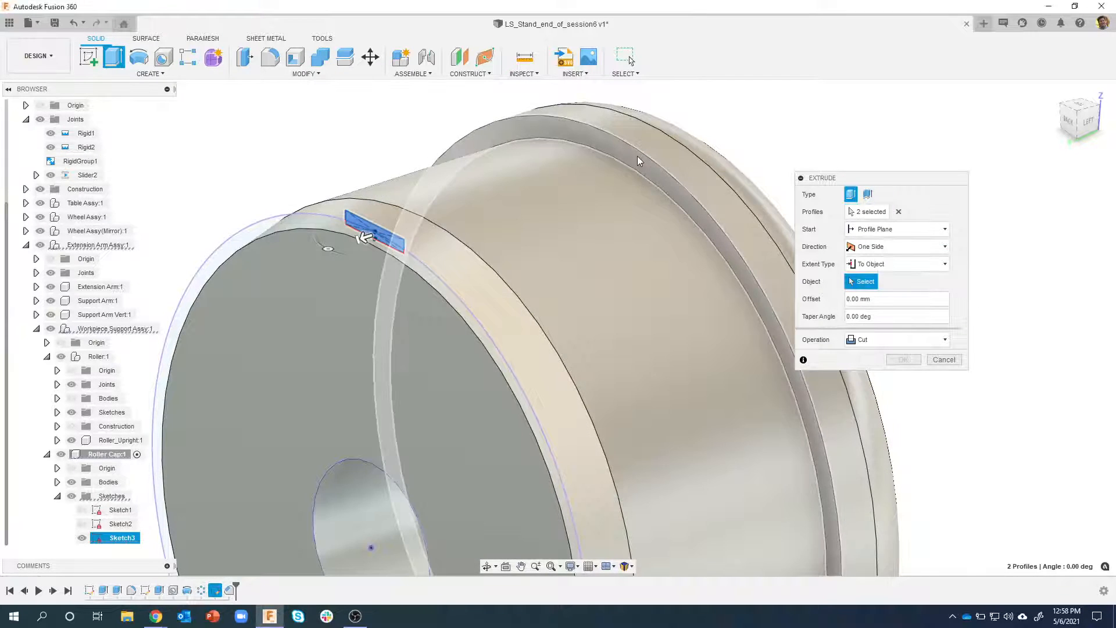
{"action": "left_click", "coordinate": [637, 158]}
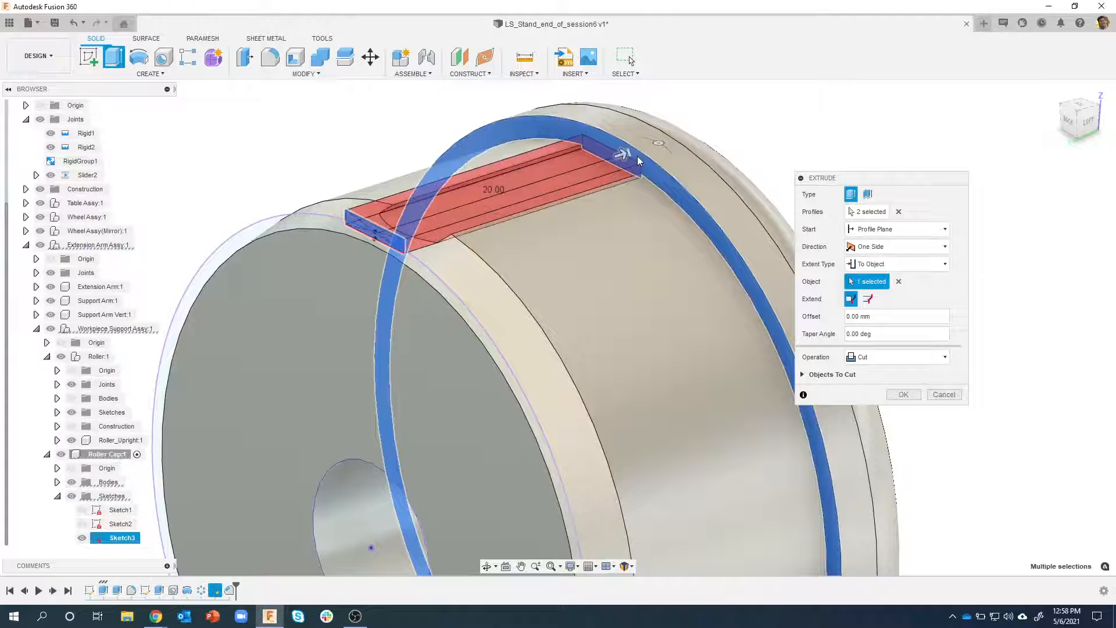
{"action": "mouse_move", "coordinate": [782, 171]}
{"action": "middle_mouse_down", "text": "shift"}
{"action": "mouse_move", "coordinate": [796, 160]}
{"action": "mouse_move", "coordinate": [776, 75]}
{"action": "mouse_move", "coordinate": [785, 162]}
{"action": "middle_mouse_up", "text": "shift"}
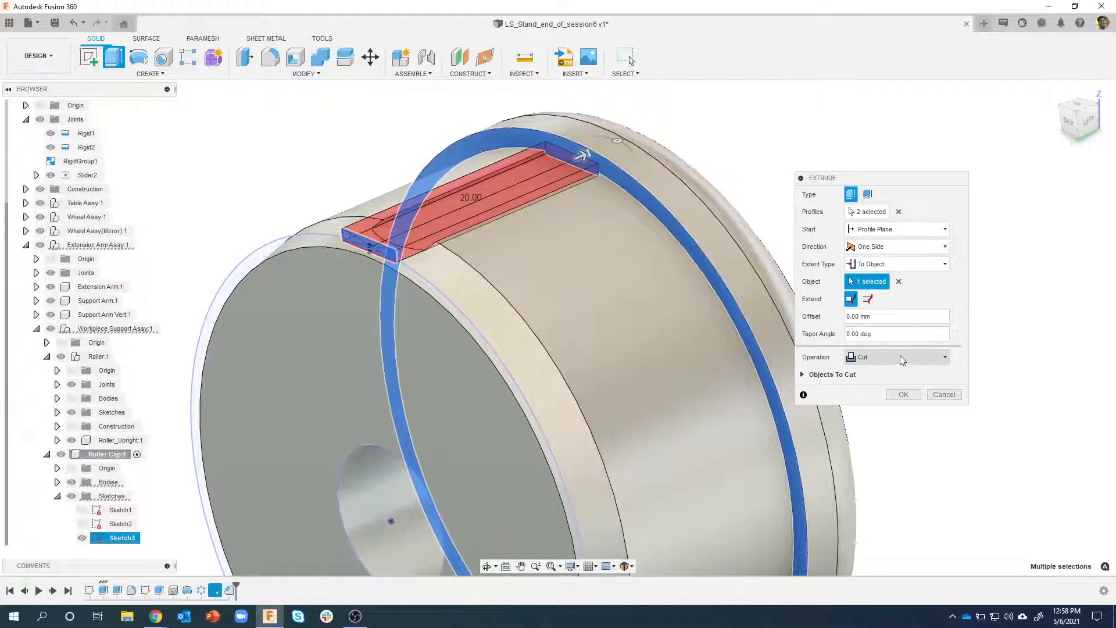
{"action": "left_click", "coordinate": [901, 396]}
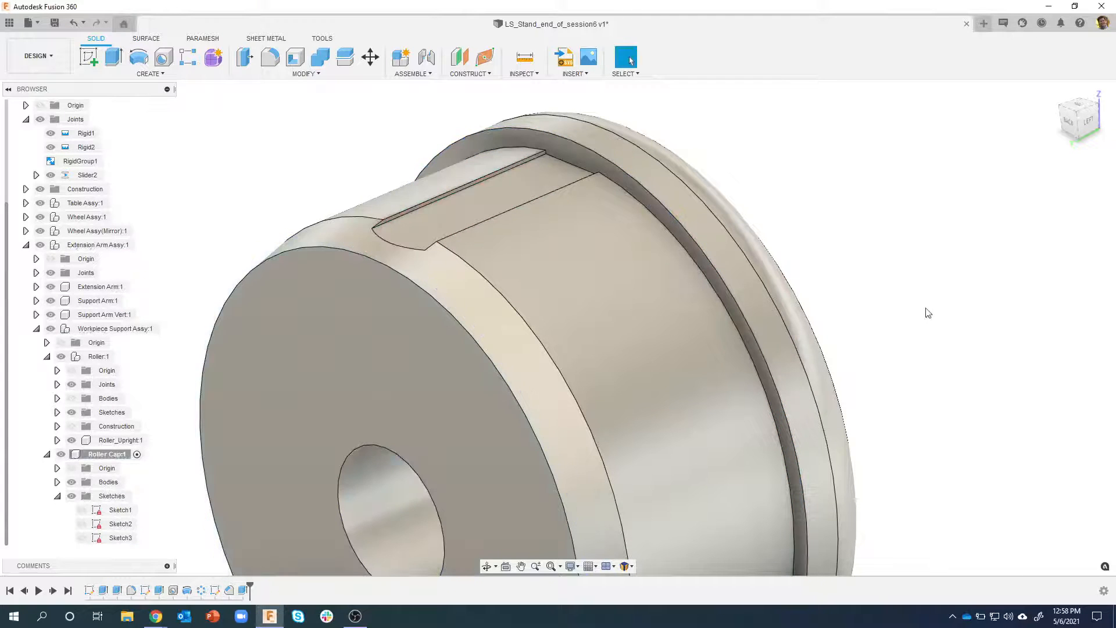
Start a circular pattern of features with the rectangular extruded cut as its object
{"action": "scroll", "coordinate": [447, 237], "scroll_direction": "up", "scroll_amount": 3}
{"action": "middle_click_drag", "start_coordinate": [812, 166], "coordinate": [406, 256], "text": "shift"}
{"action": "middle_click_drag", "start_coordinate": [495, 202], "coordinate": [536, 200], "text": "shift"}
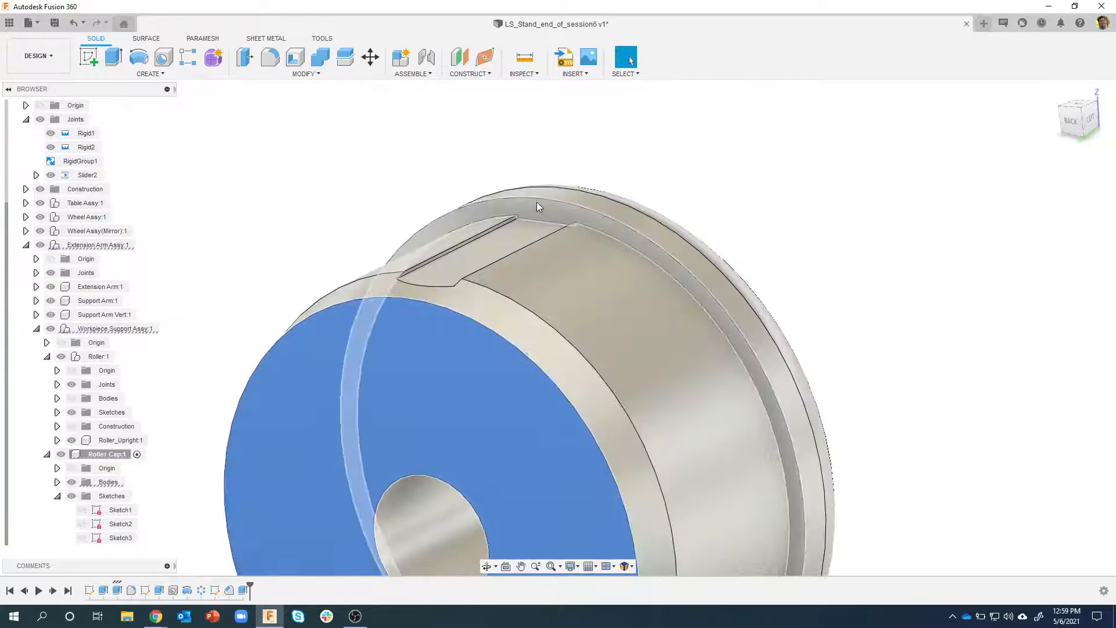
{"action": "left_click", "coordinate": [658, 162]}
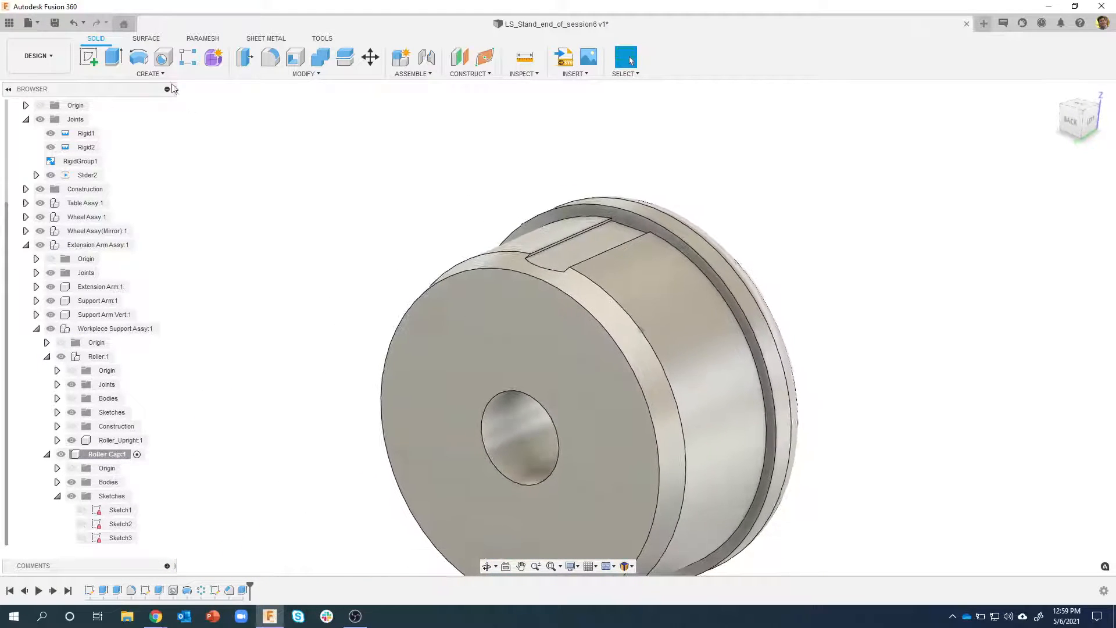
{"action": "left_click", "coordinate": [162, 76]}
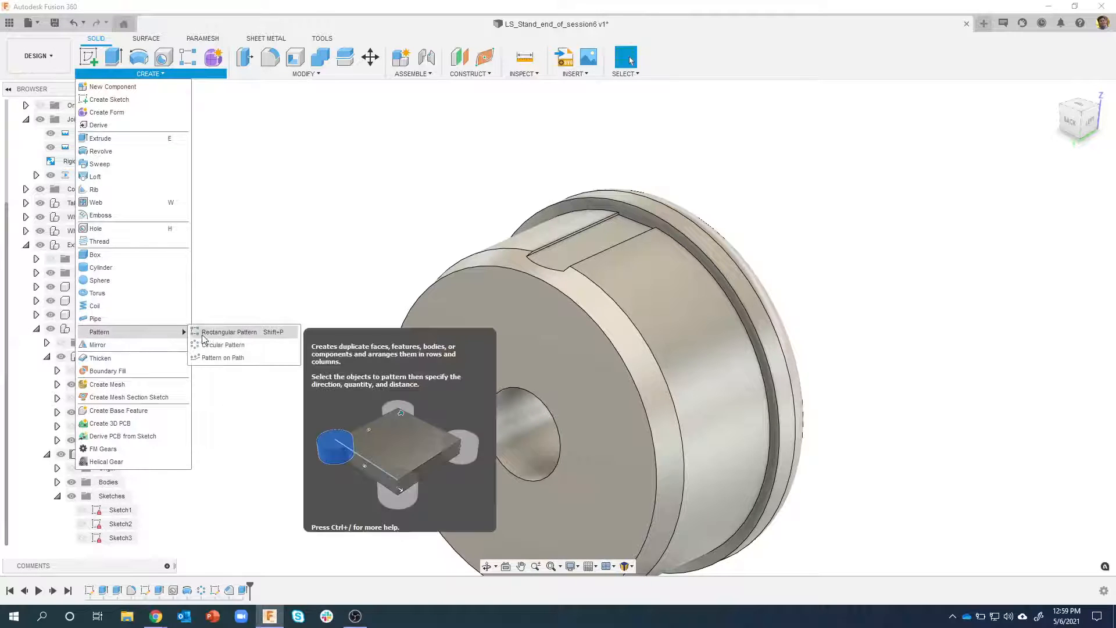
{"action": "left_click", "coordinate": [223, 345]}
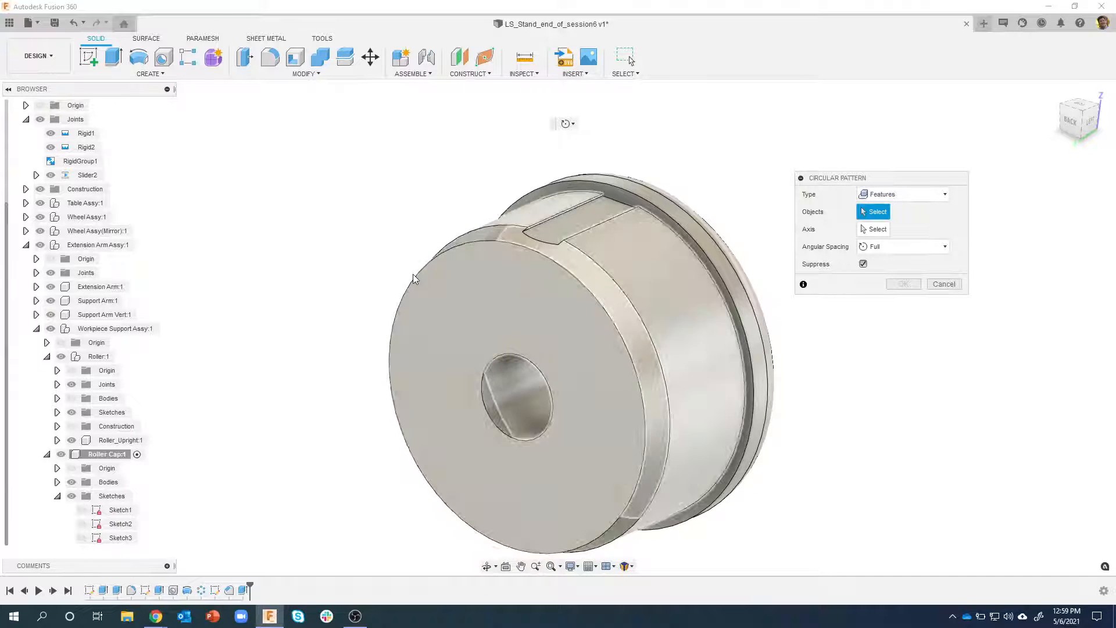
{"action": "left_click", "coordinate": [244, 591]}
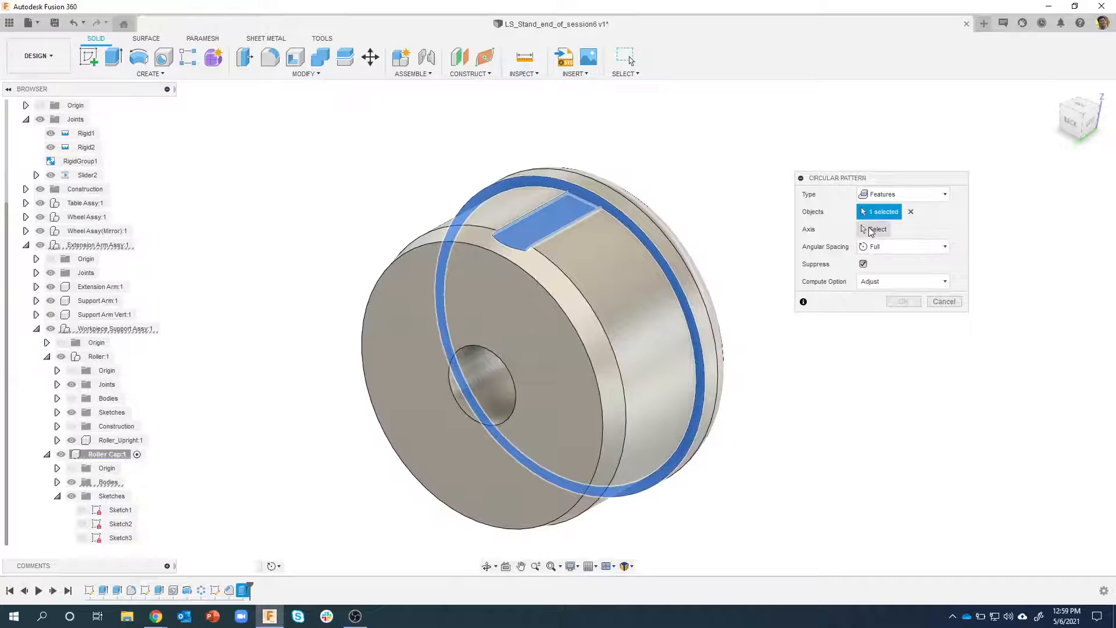
Pattern the cut fully around the cap's central bore axis with a quantity of 12
{"action": "scroll", "coordinate": [892, 219], "scroll_direction": "up", "scroll_amount": 4}
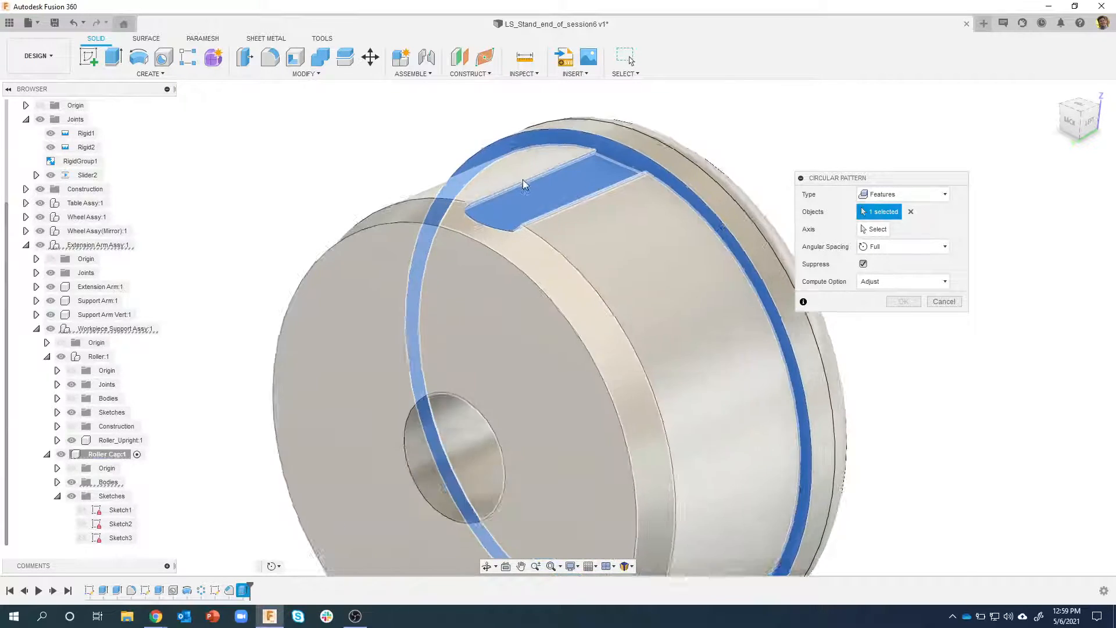
{"action": "scroll", "coordinate": [492, 222], "scroll_direction": "up", "scroll_amount": 8}
{"action": "scroll", "coordinate": [428, 208], "scroll_direction": "up", "scroll_amount": 3}
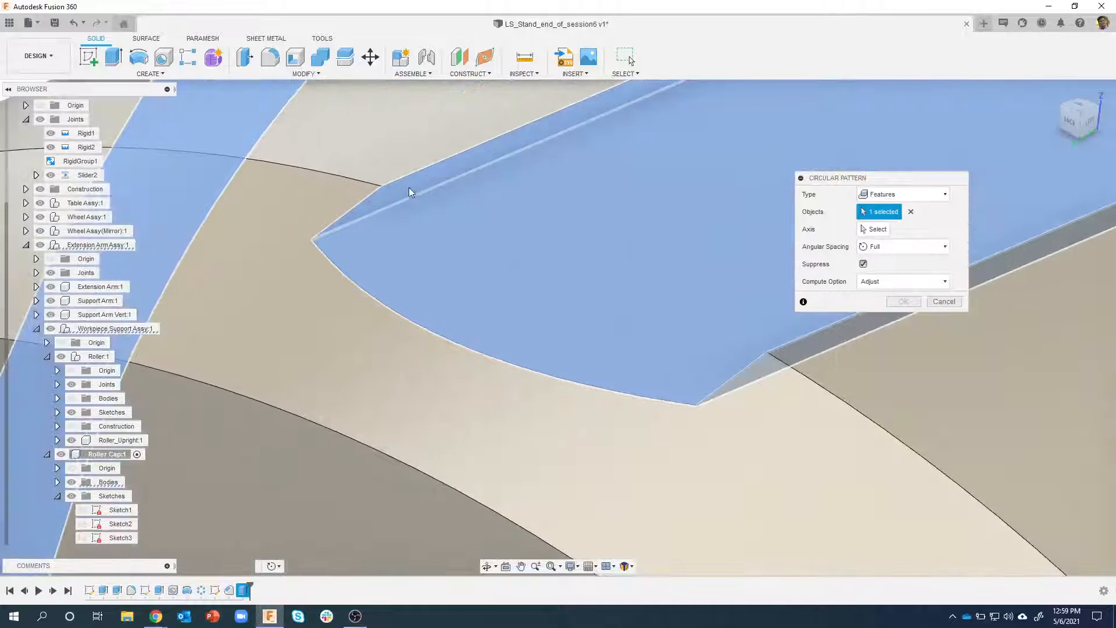
{"action": "scroll", "coordinate": [788, 350], "scroll_direction": "down", "scroll_amount": 5}
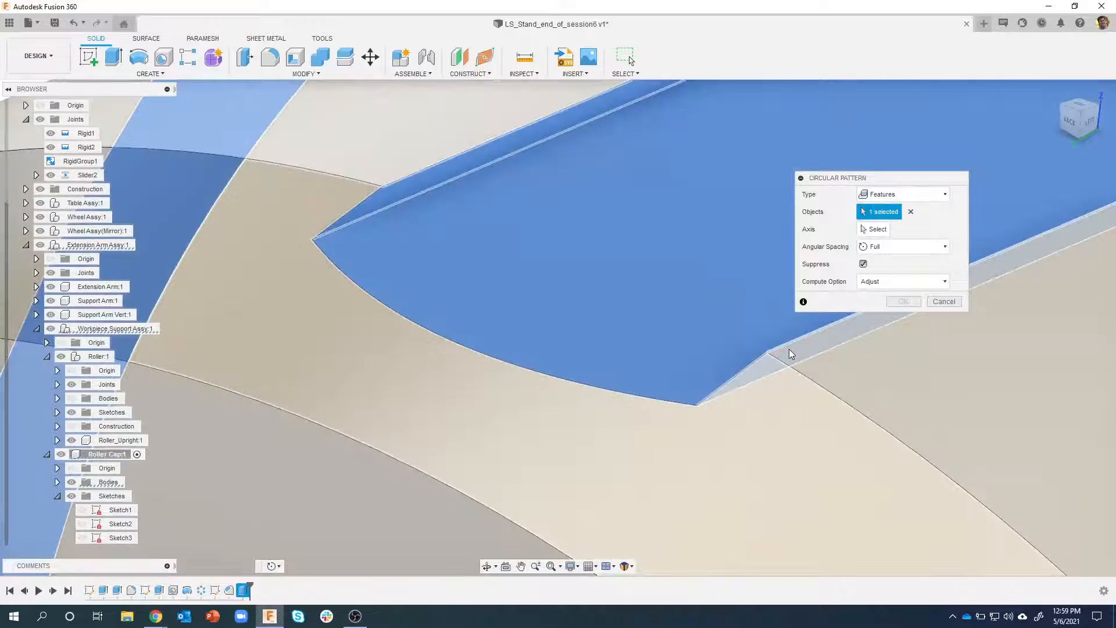
{"action": "scroll", "coordinate": [720, 201], "scroll_direction": "down", "scroll_amount": 10}
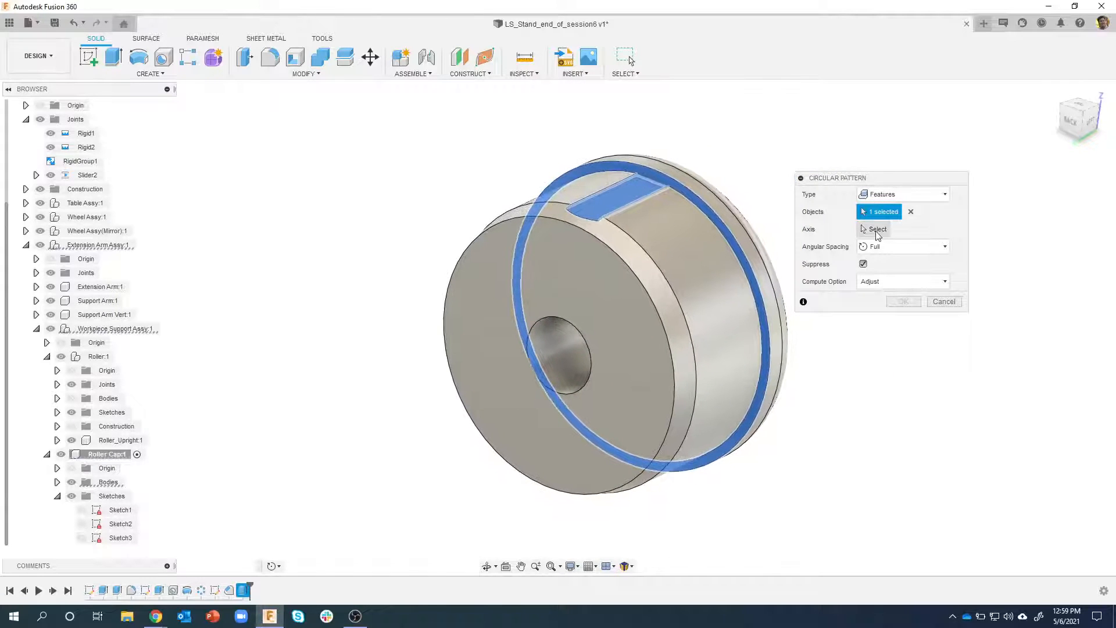
{"action": "left_click", "coordinate": [556, 346]}
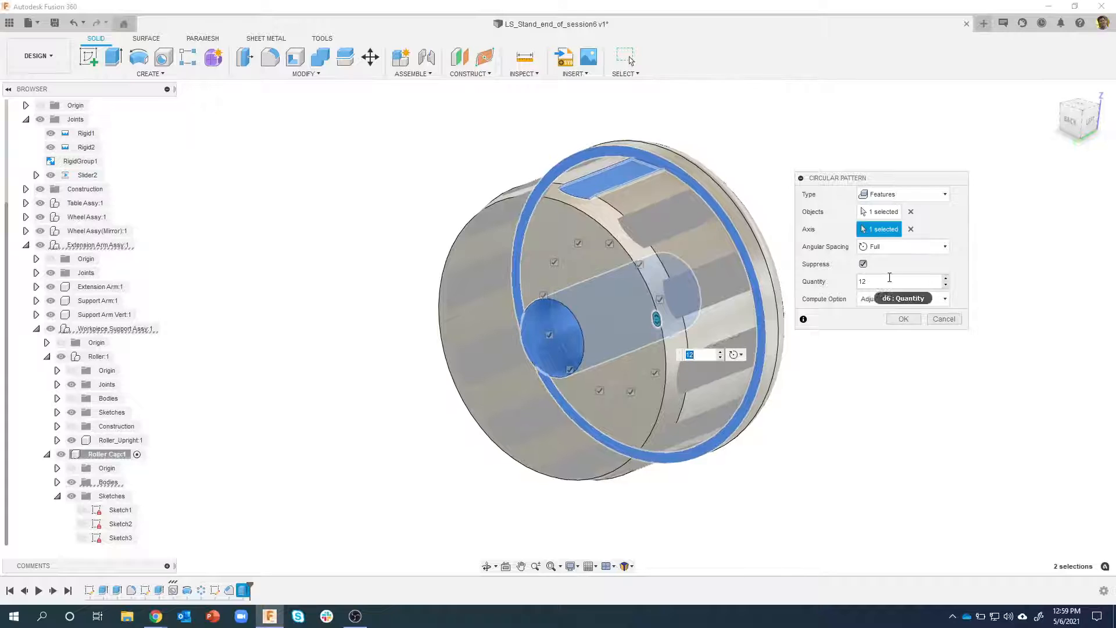
{"action": "left_click", "coordinate": [902, 319]}
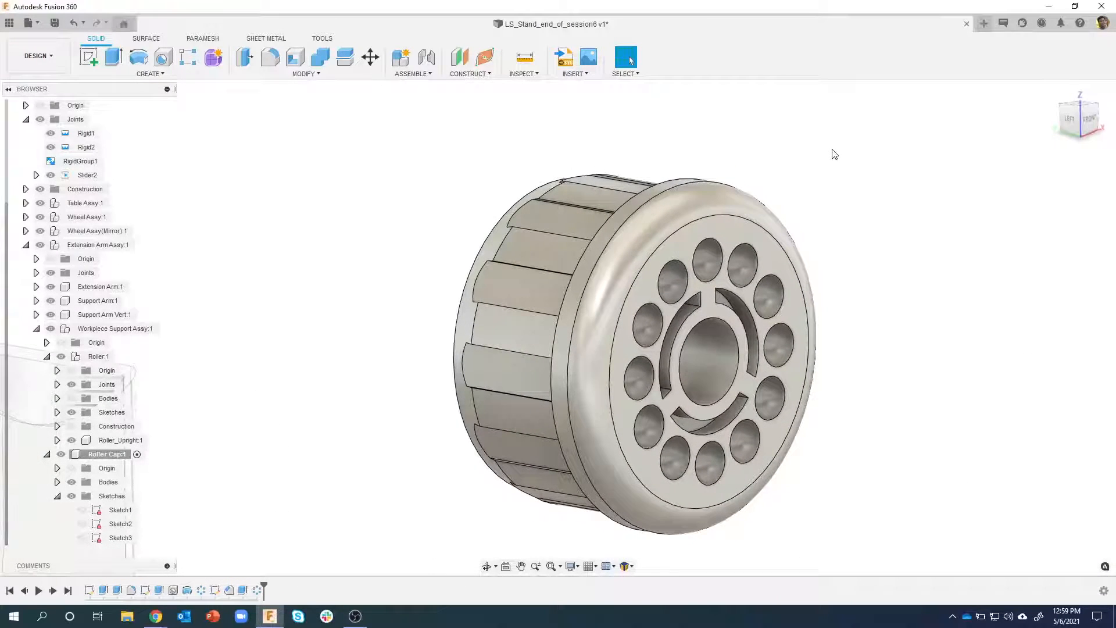
Apply the dark grey appearance already used in this design to the whole Roller Cap
{"action": "key", "text": "a"}
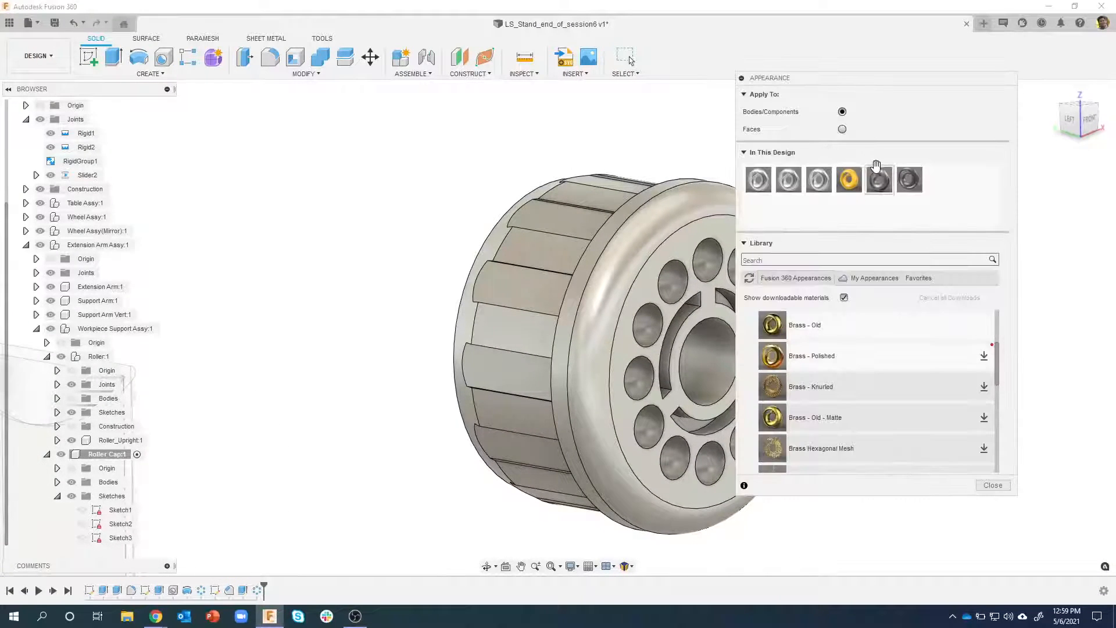
{"action": "left_click_drag", "start_coordinate": [872, 185], "coordinate": [683, 204]}
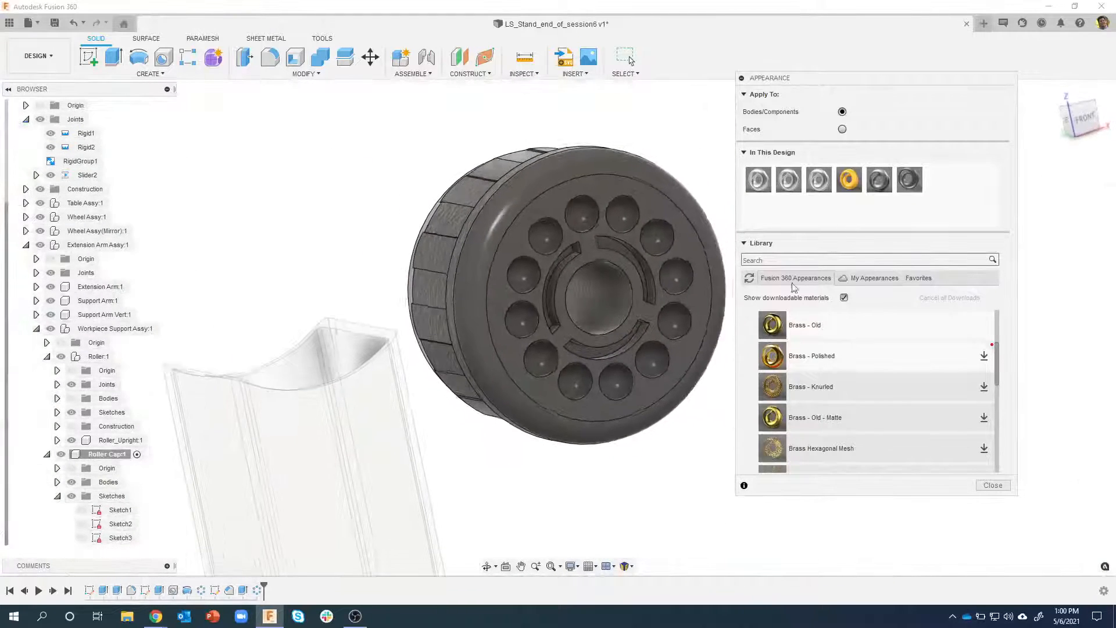
{"action": "left_click", "coordinate": [985, 489]}
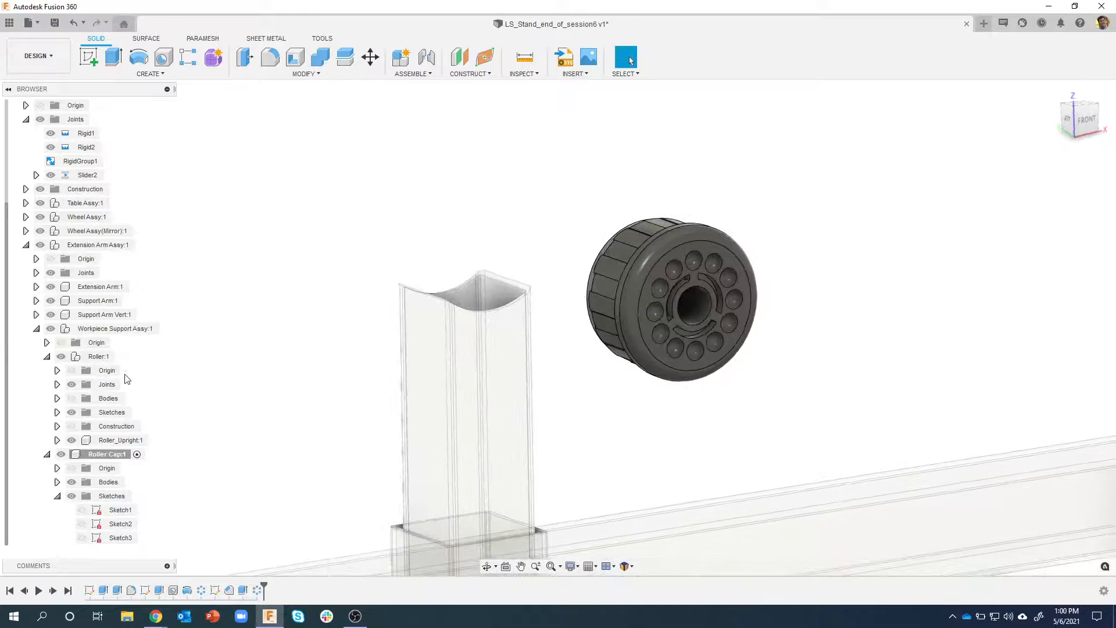
Show the Roller's bodies again and make Workpiece Support Assy the active component
{"action": "left_click", "coordinate": [72, 398]}
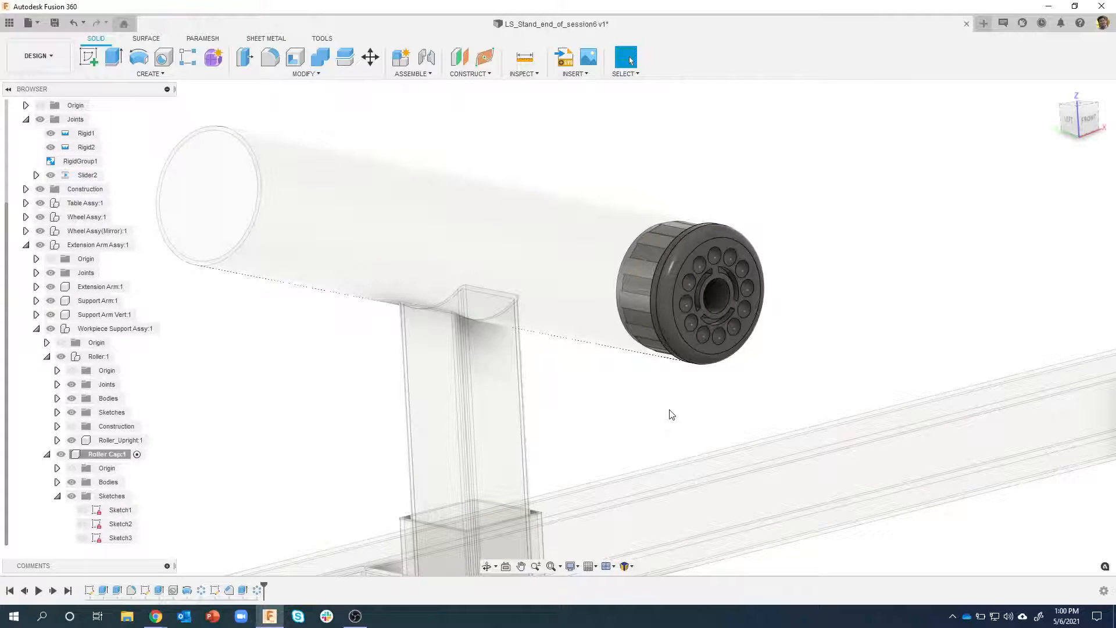
{"action": "mouse_move", "coordinate": [667, 261]}
{"action": "middle_mouse_down", "text": "shift"}
{"action": "mouse_move", "coordinate": [664, 298]}
{"action": "mouse_move", "coordinate": [666, 279]}
{"action": "middle_mouse_up", "text": "shift"}
{"action": "middle_click_drag", "start_coordinate": [531, 185], "coordinate": [516, 205], "text": "shift"}
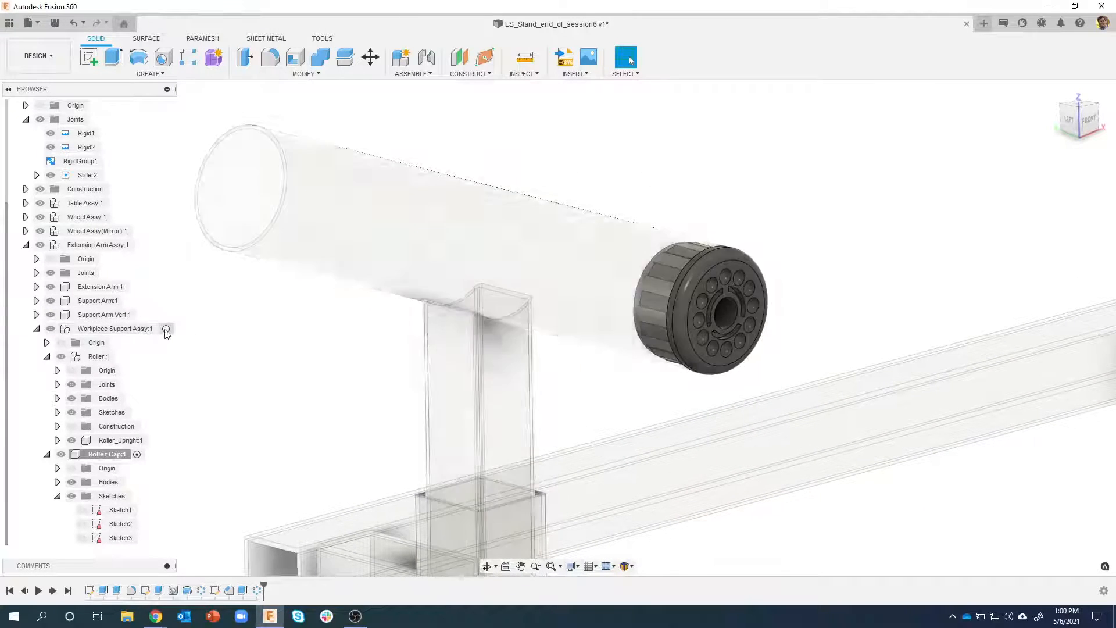
{"action": "left_click", "coordinate": [165, 329]}
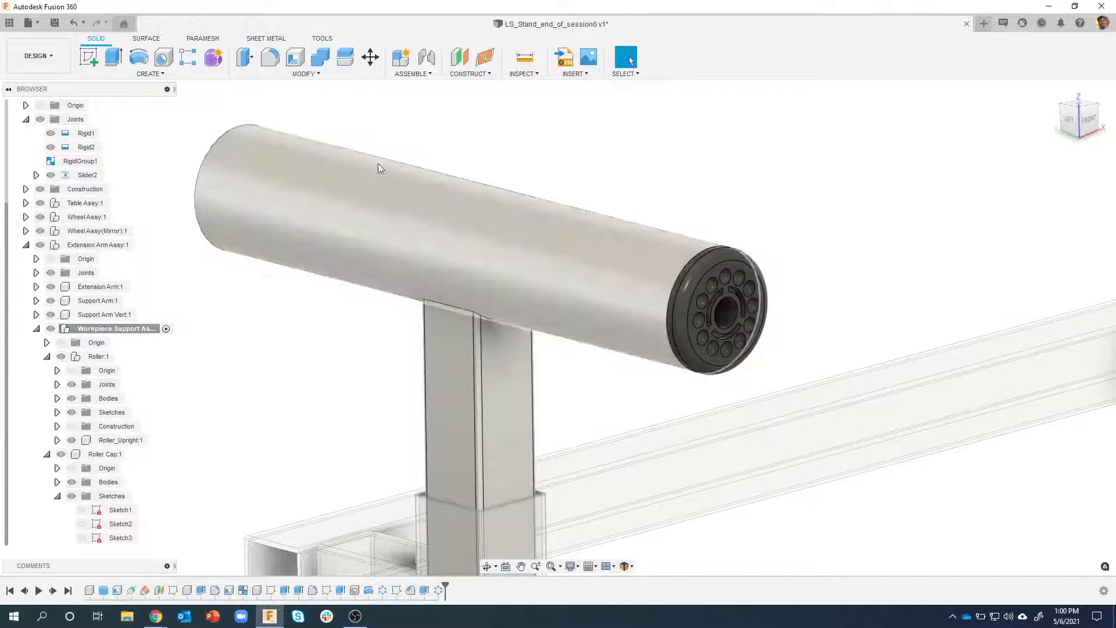
Create a rigid group of the Roller Cap and the Roller, including child components, and accept constraining components already in RigidGroup1
{"action": "left_click", "coordinate": [426, 74]}
{"action": "left_click", "coordinate": [424, 138]}
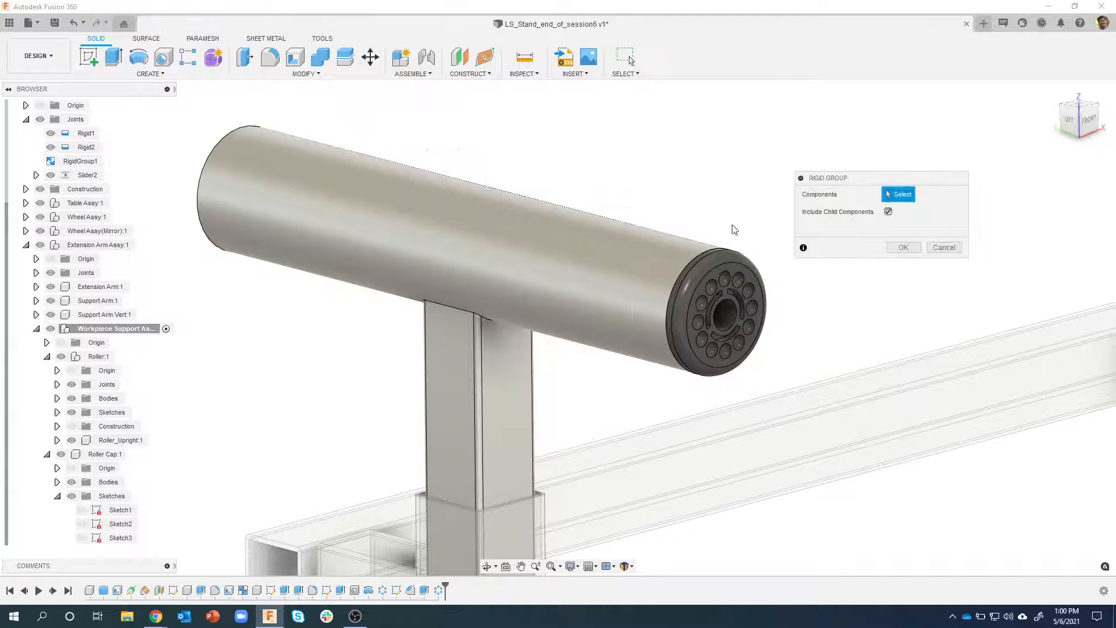
{"action": "left_click", "coordinate": [706, 308]}
{"action": "left_click", "coordinate": [621, 255]}
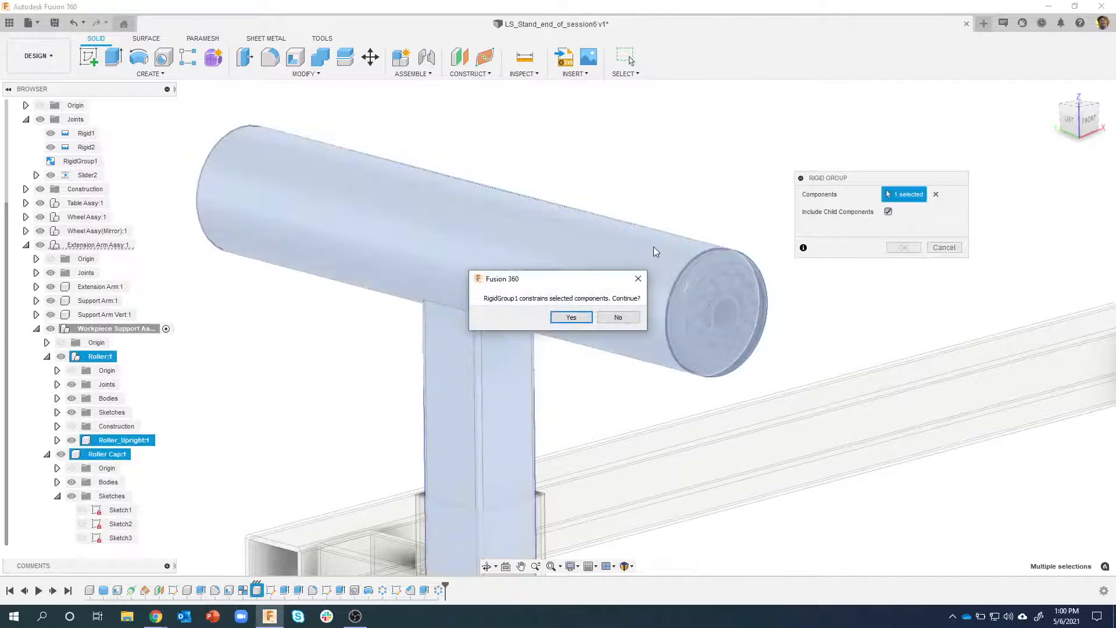
{"action": "left_click", "coordinate": [571, 317]}
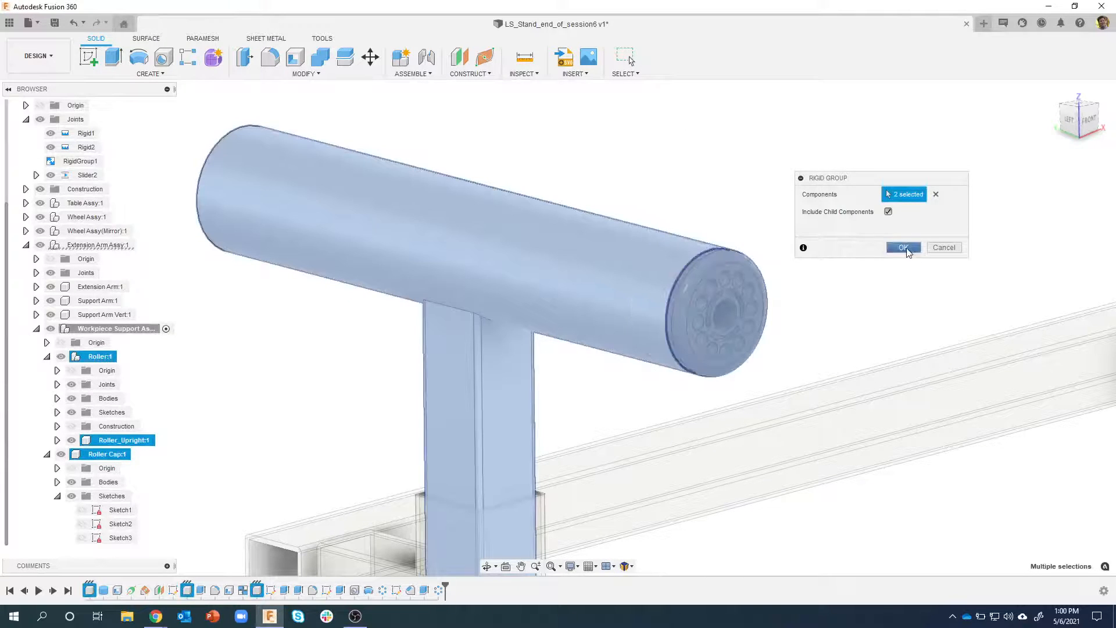
{"action": "left_click", "coordinate": [903, 247]}
{"action": "scroll", "coordinate": [430, 280], "scroll_direction": "down", "scroll_amount": 2}
{"action": "middle_click_drag", "start_coordinate": [433, 280], "coordinate": [491, 256]}
{"action": "left_click_drag", "start_coordinate": [499, 250], "coordinate": [535, 294]}
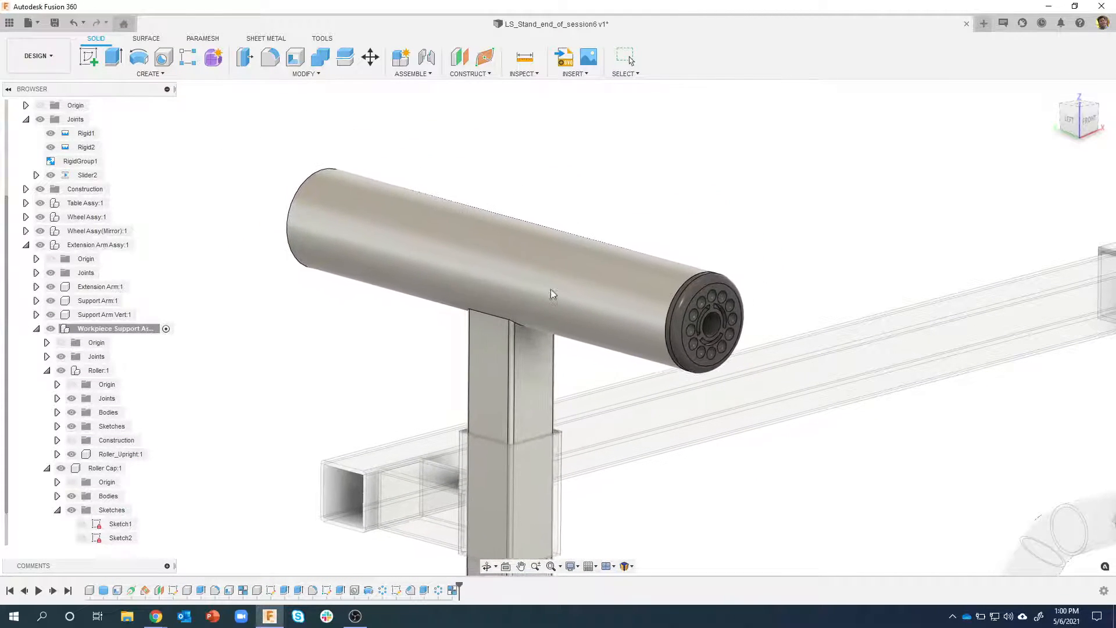
{"action": "left_click", "coordinate": [688, 56]}
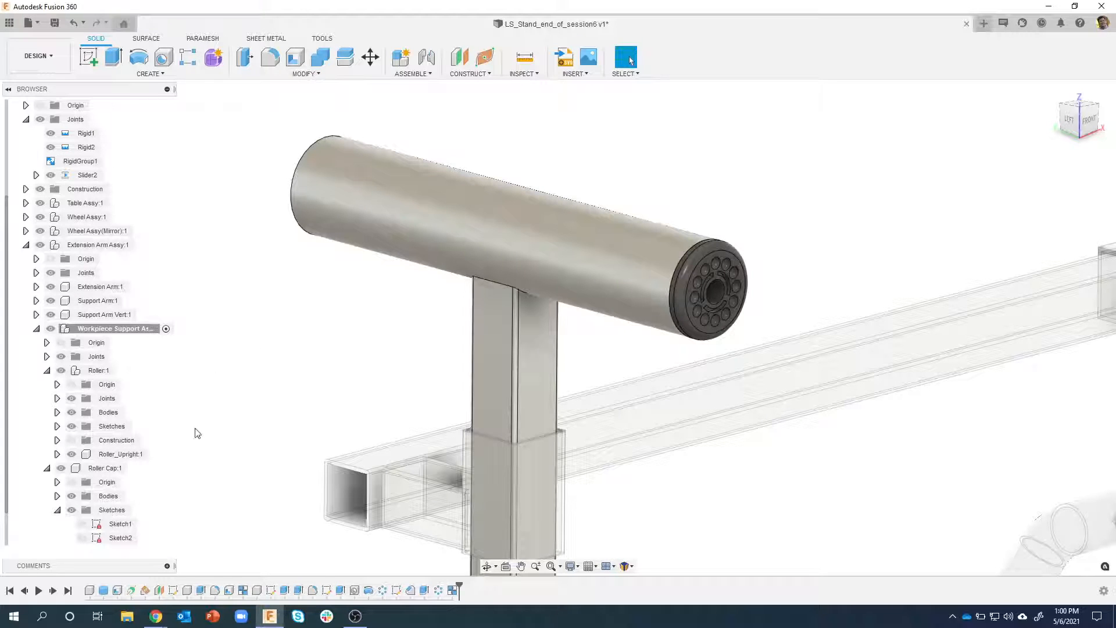
Create a copy of the Roller Cap placed just beyond the Roller's opposite end and turned 180 degrees about Z
{"action": "scroll", "coordinate": [198, 433], "scroll_direction": "down", "scroll_amount": 1}
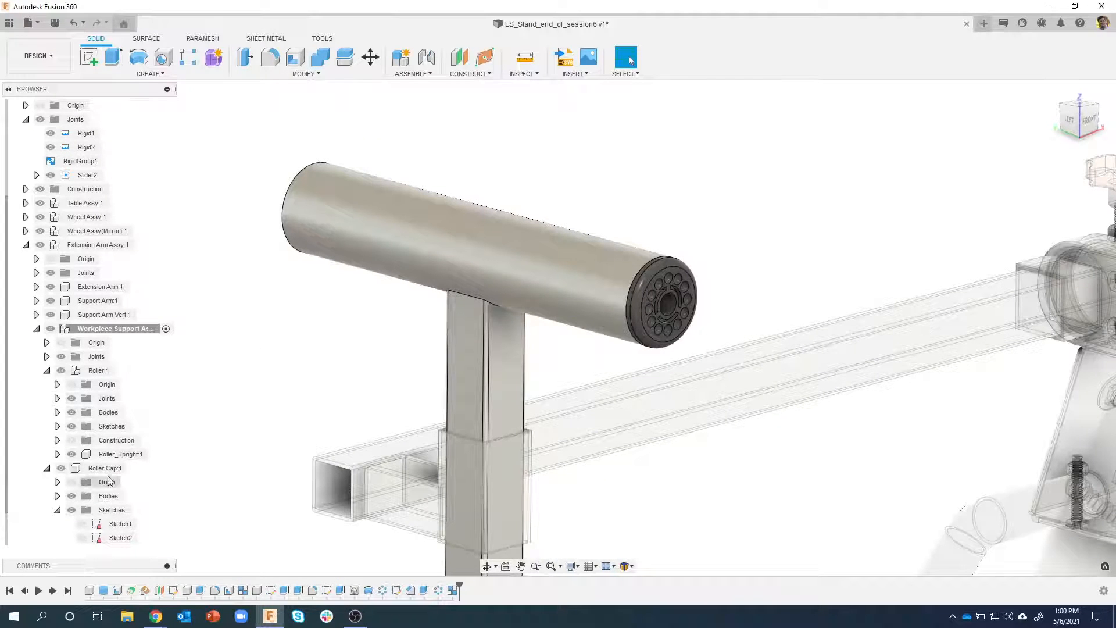
{"action": "left_click", "coordinate": [136, 329]}
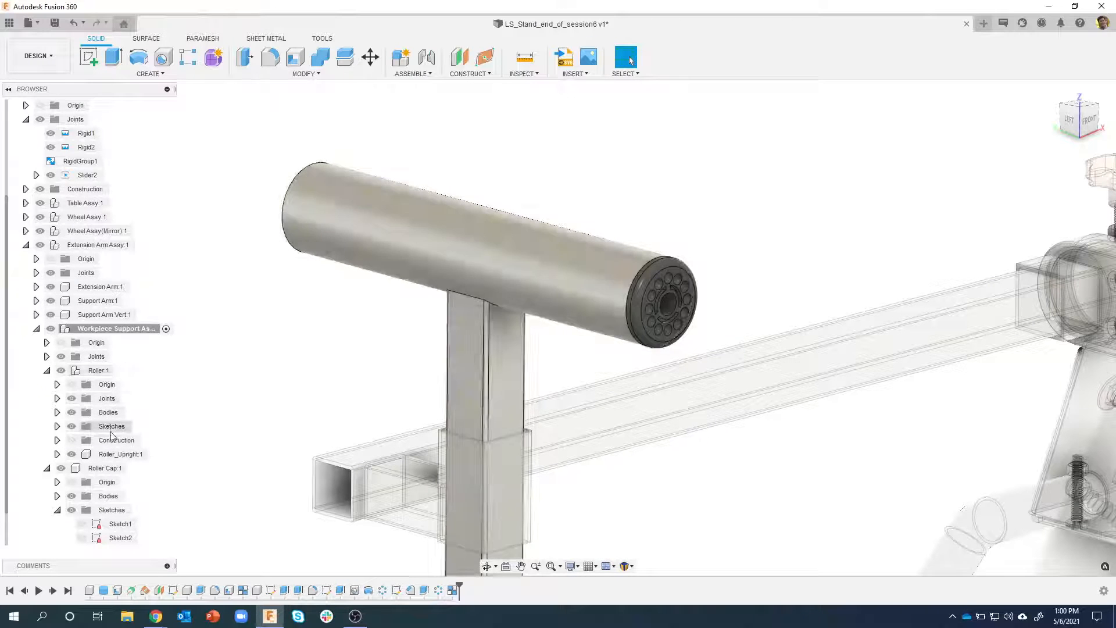
{"action": "right_click", "coordinate": [107, 469]}
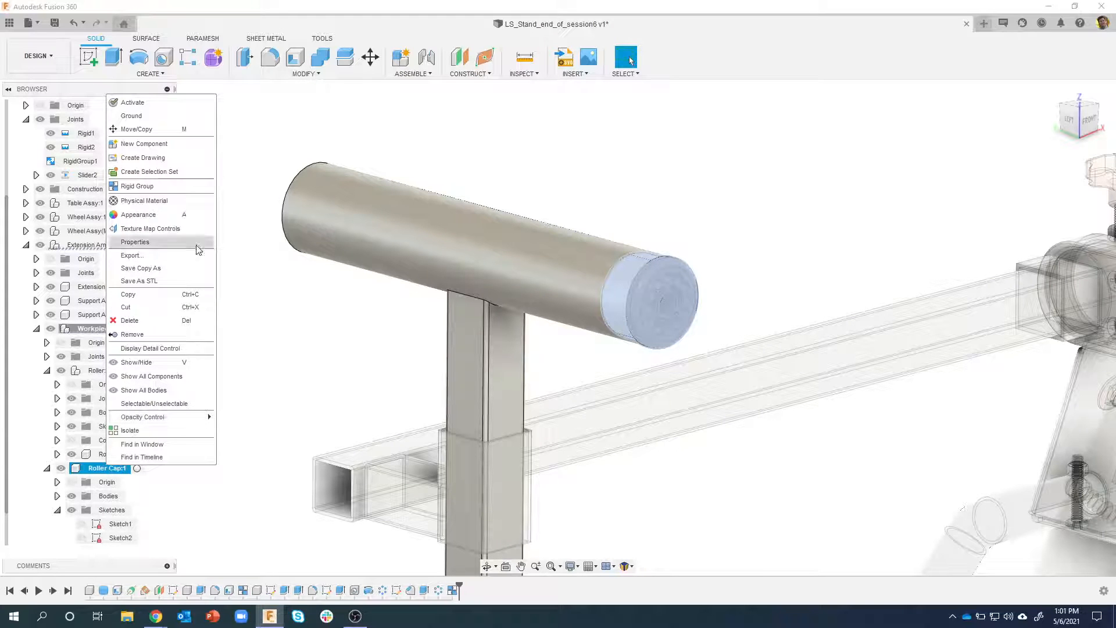
{"action": "left_click", "coordinate": [156, 128]}
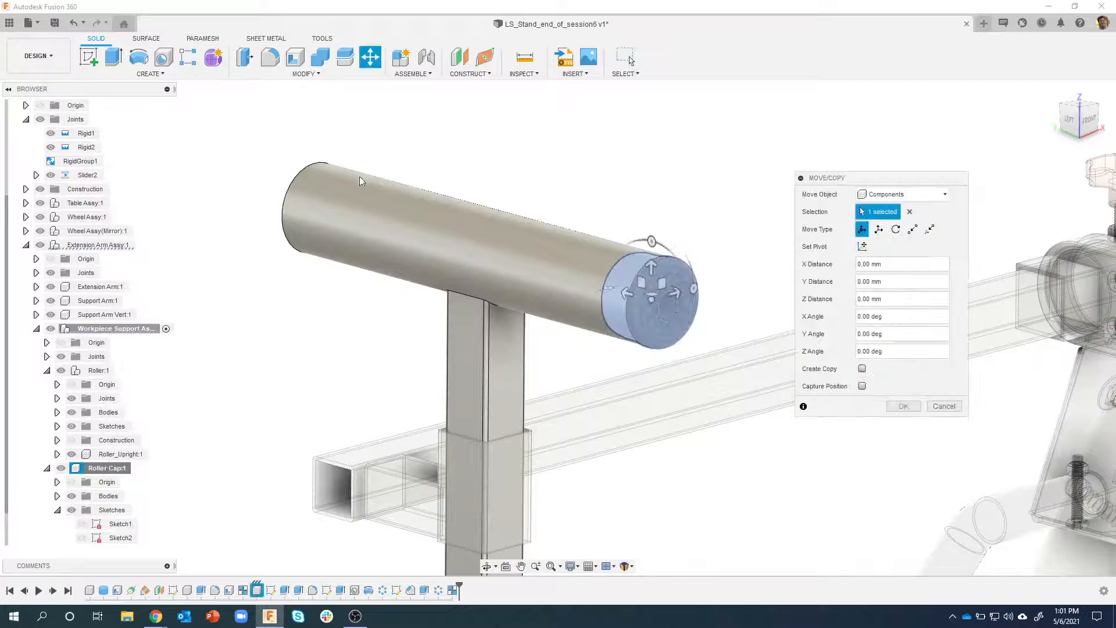
{"action": "left_click", "coordinate": [862, 369]}
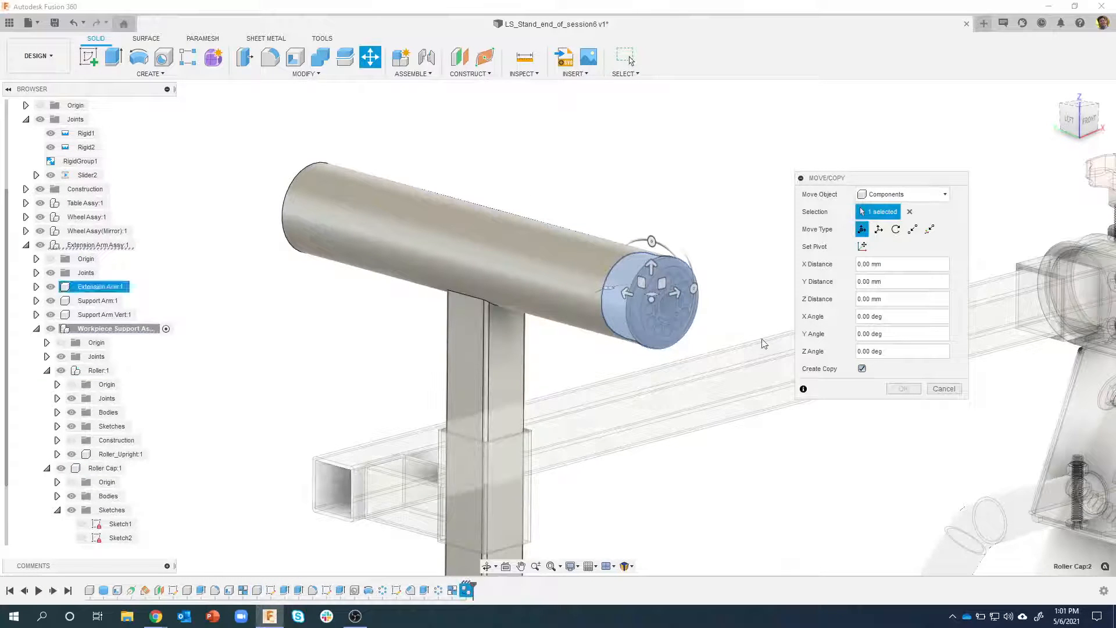
{"action": "left_click_drag", "start_coordinate": [626, 296], "coordinate": [214, 161]}
{"action": "middle_click_drag", "start_coordinate": [214, 162], "coordinate": [280, 211], "text": "shift"}
{"action": "left_click_drag", "start_coordinate": [281, 211], "coordinate": [399, 245]}
{"action": "middle_click_drag", "start_coordinate": [719, 209], "coordinate": [399, 169], "text": "shift"}
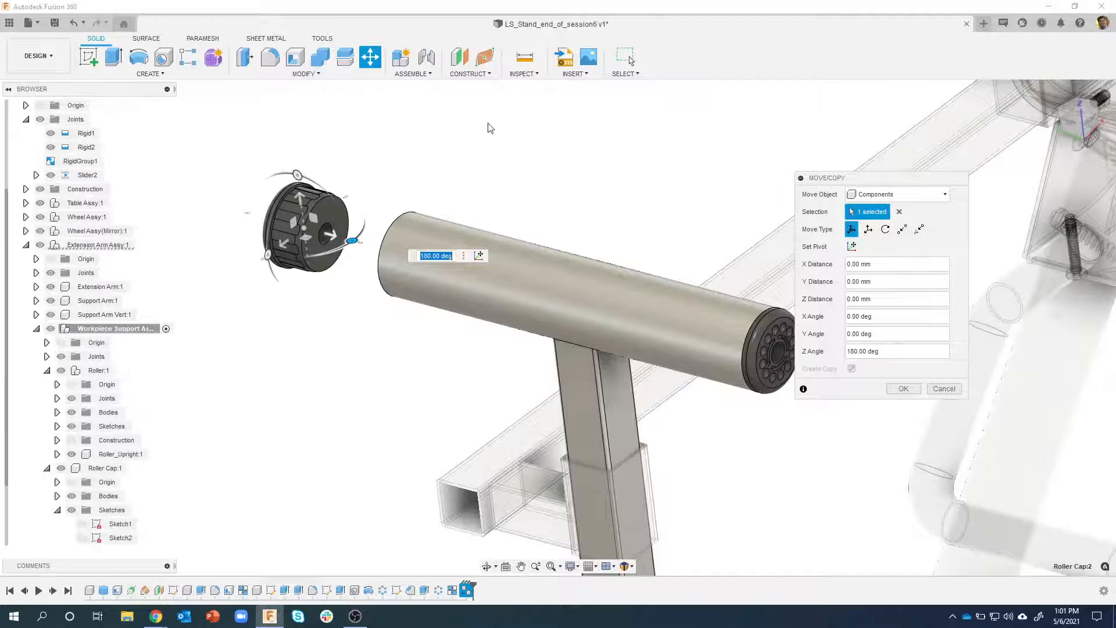
Move the copied cap point to point from its flange's inner circular edge to the Roller's open end so it seats in the tube
{"action": "left_click", "coordinate": [901, 230]}
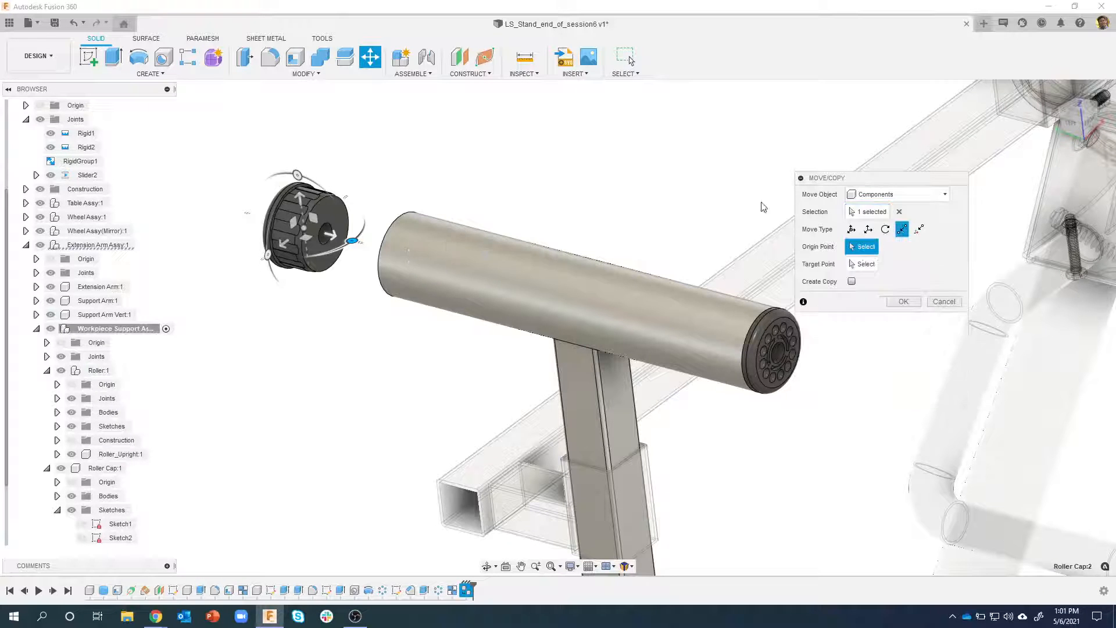
{"action": "scroll", "coordinate": [314, 186], "scroll_direction": "up", "scroll_amount": 5}
{"action": "scroll", "coordinate": [306, 201], "scroll_direction": "up", "scroll_amount": 3}
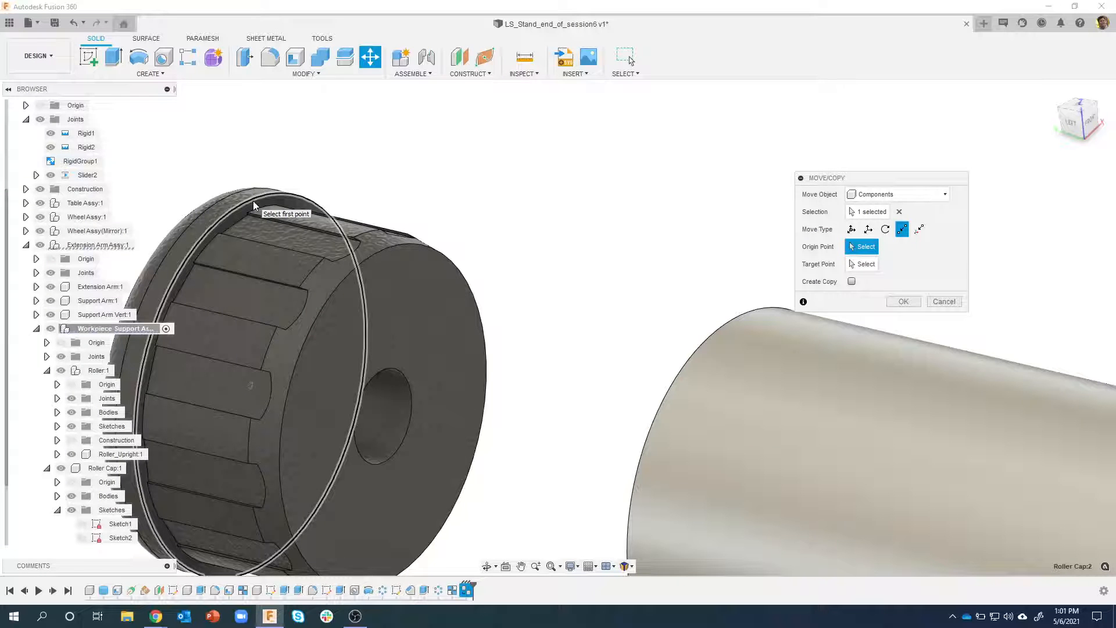
{"action": "left_click", "coordinate": [254, 204]}
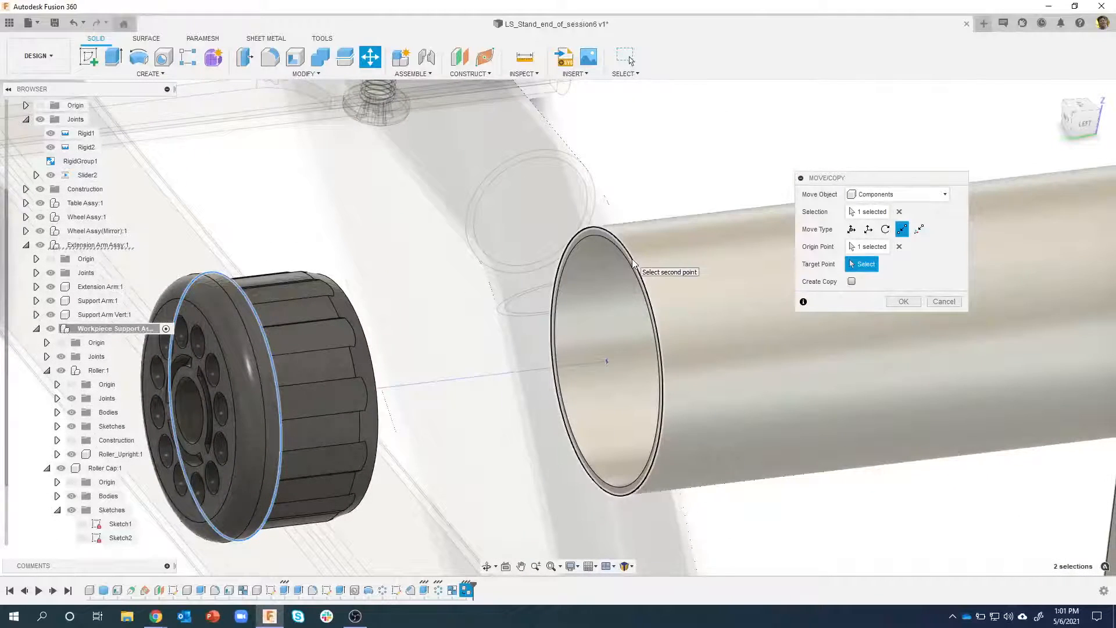
{"action": "left_click", "coordinate": [632, 264]}
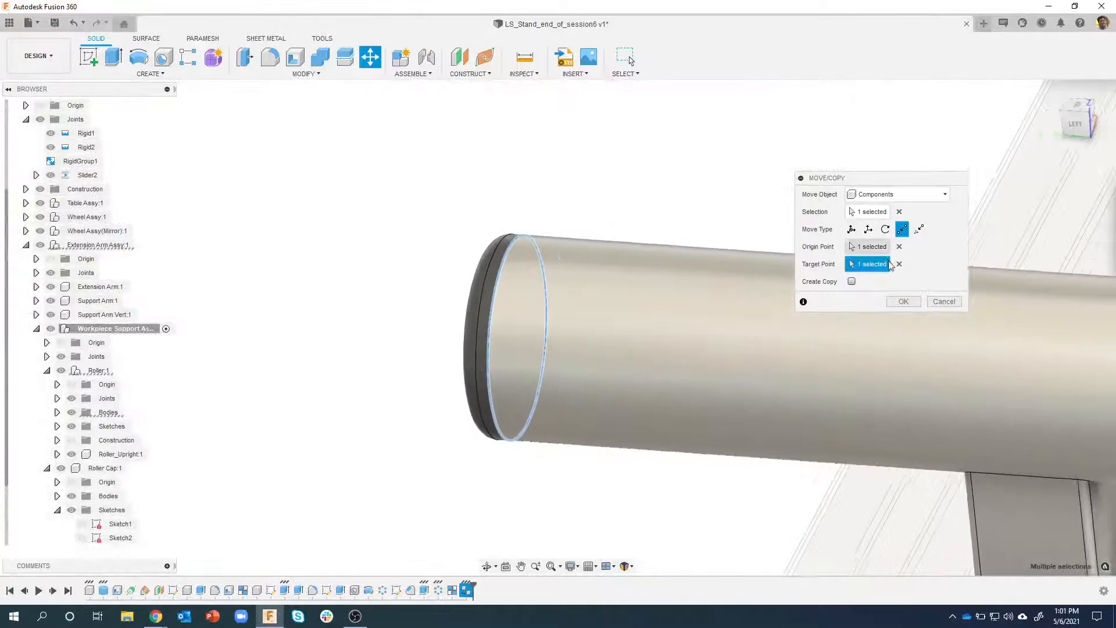
{"action": "left_click", "coordinate": [903, 302]}
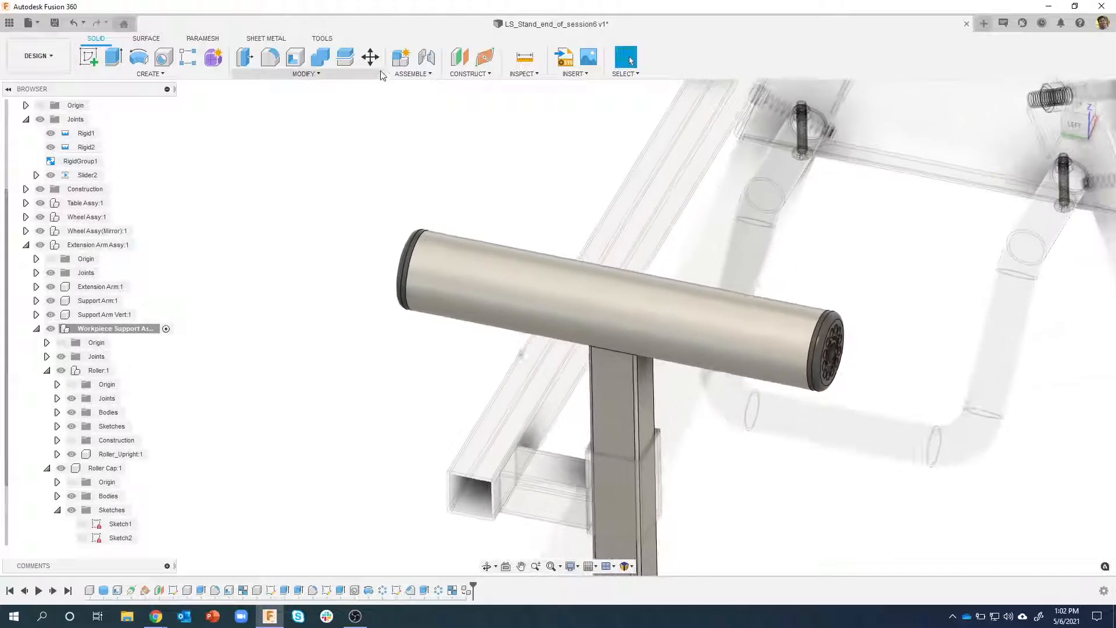
Create a rigid group of the Roller and both end caps, including child components, and accept constraining components already in RigidGroup1
{"action": "left_click", "coordinate": [404, 74]}
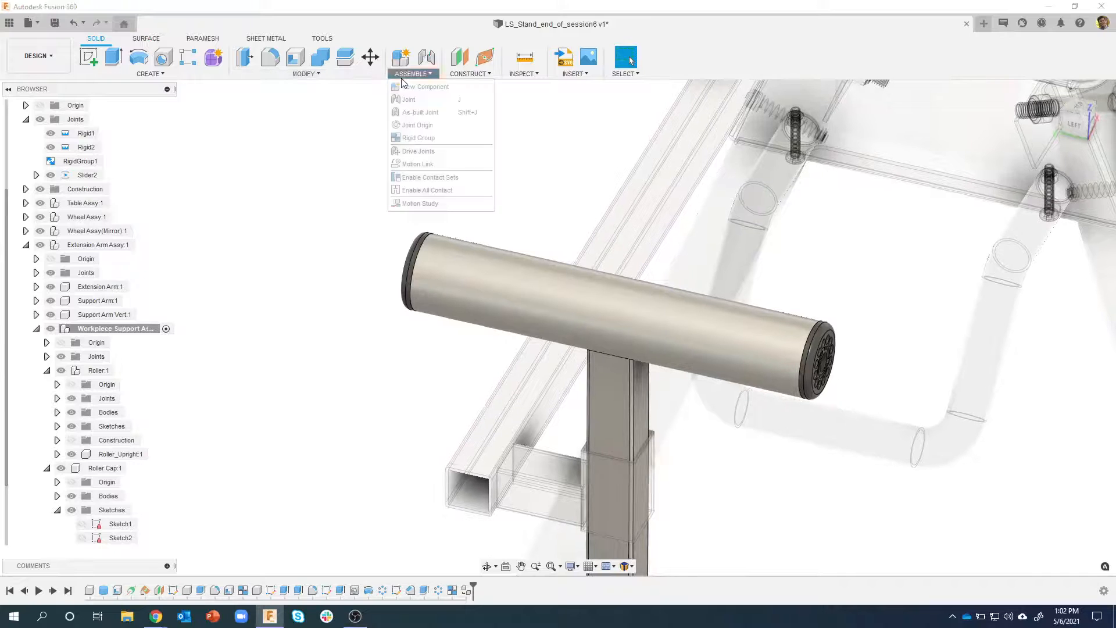
{"action": "left_click", "coordinate": [418, 138]}
{"action": "middle_click_drag", "start_coordinate": [445, 335], "coordinate": [429, 303], "text": "shift"}
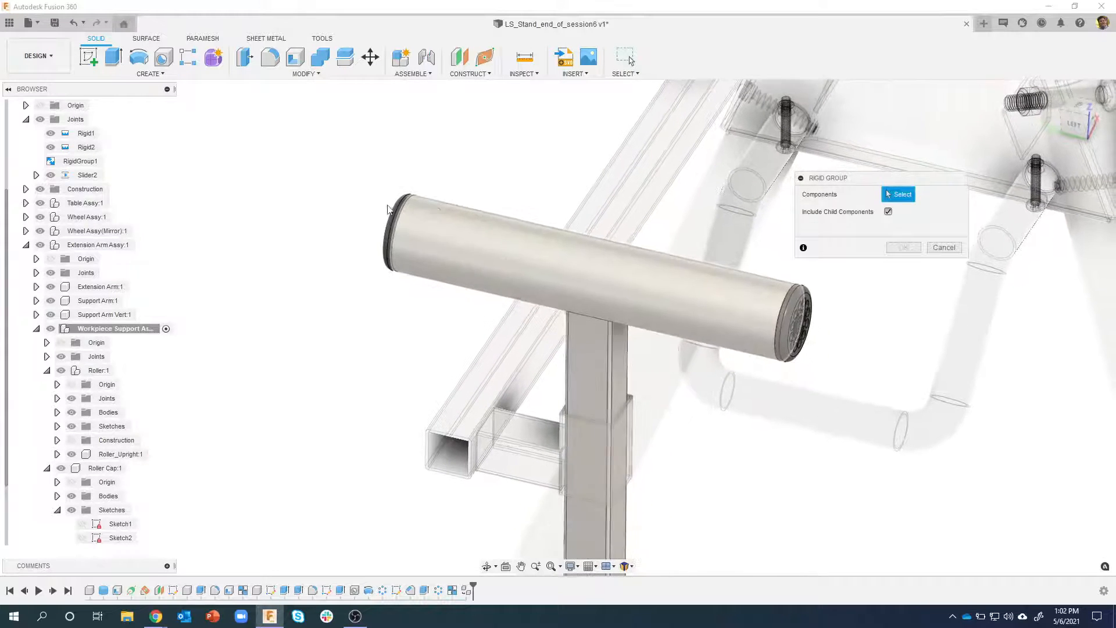
{"action": "left_click", "coordinate": [461, 232]}
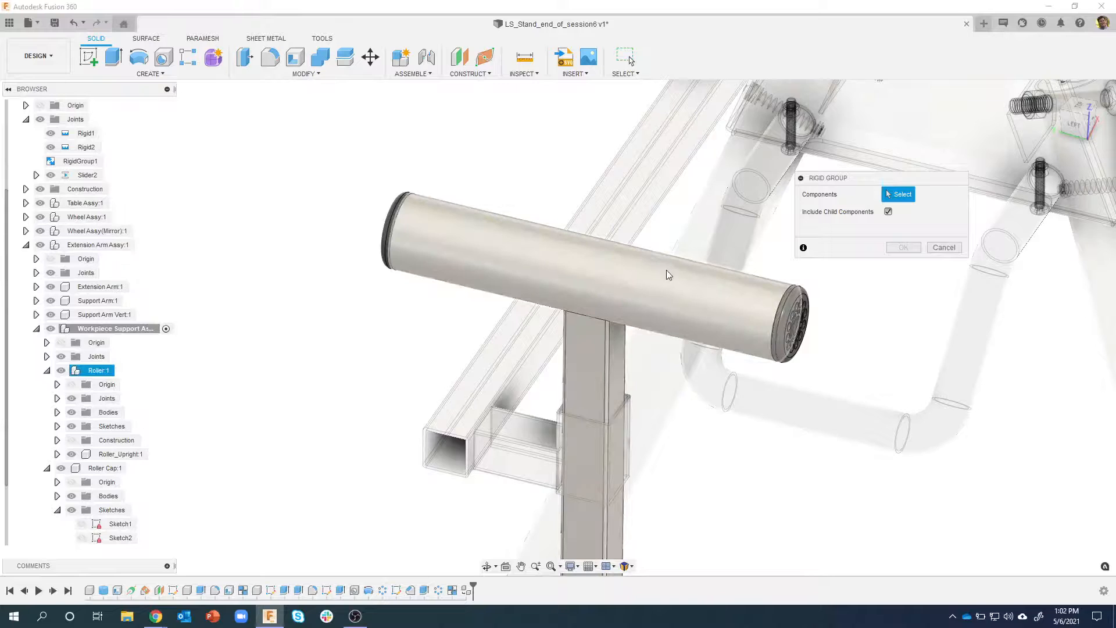
{"action": "left_click", "coordinate": [658, 272]}
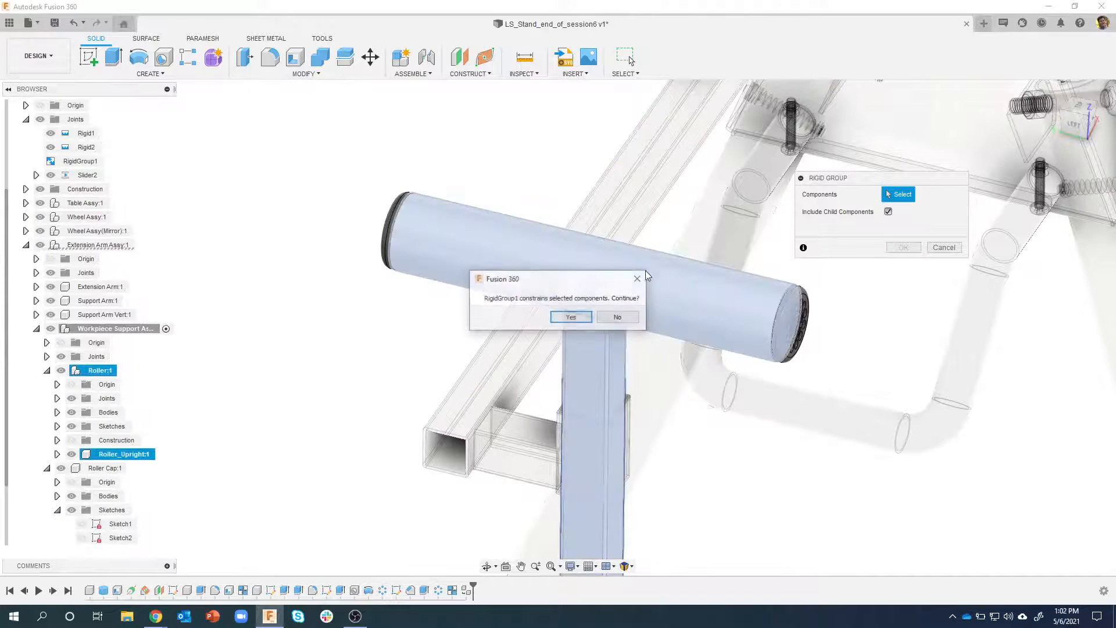
{"action": "left_click", "coordinate": [572, 317]}
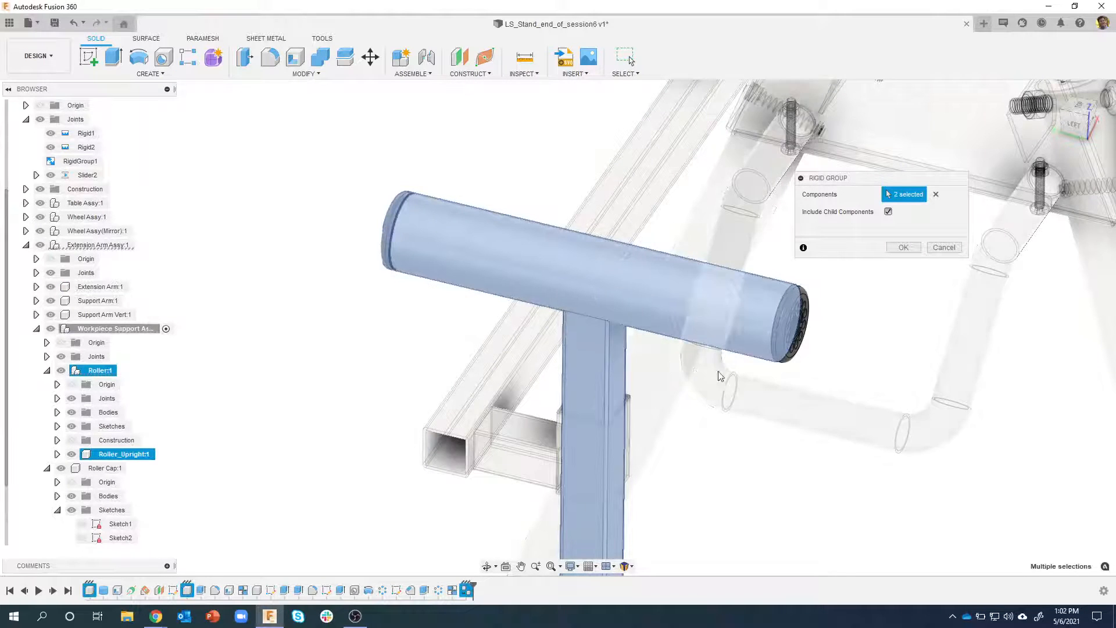
{"action": "left_click", "coordinate": [796, 336]}
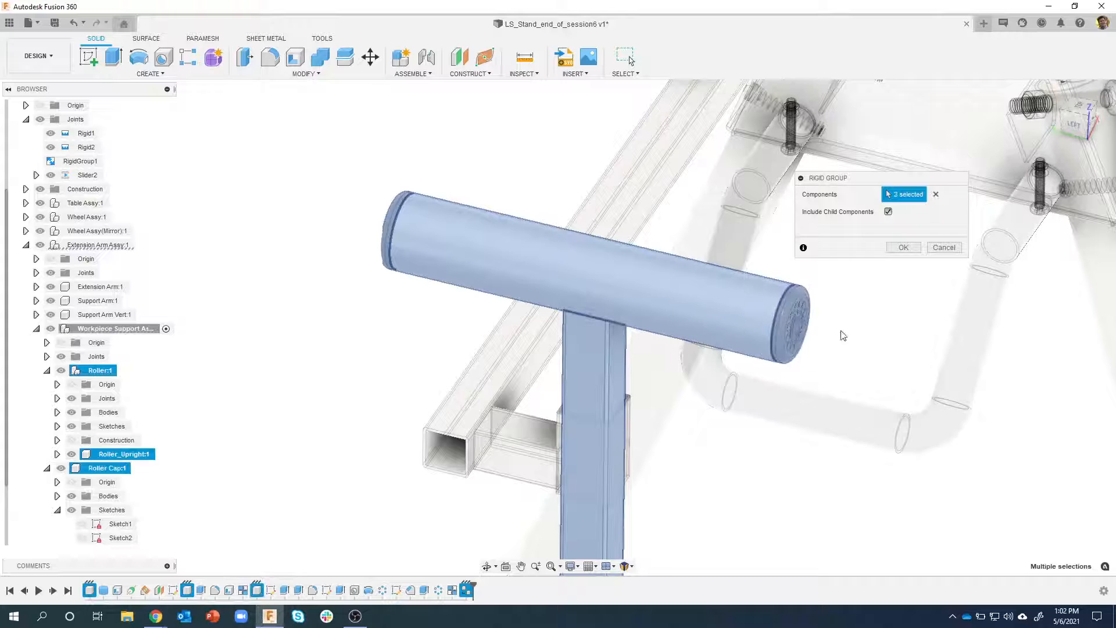
{"action": "left_click", "coordinate": [903, 248]}
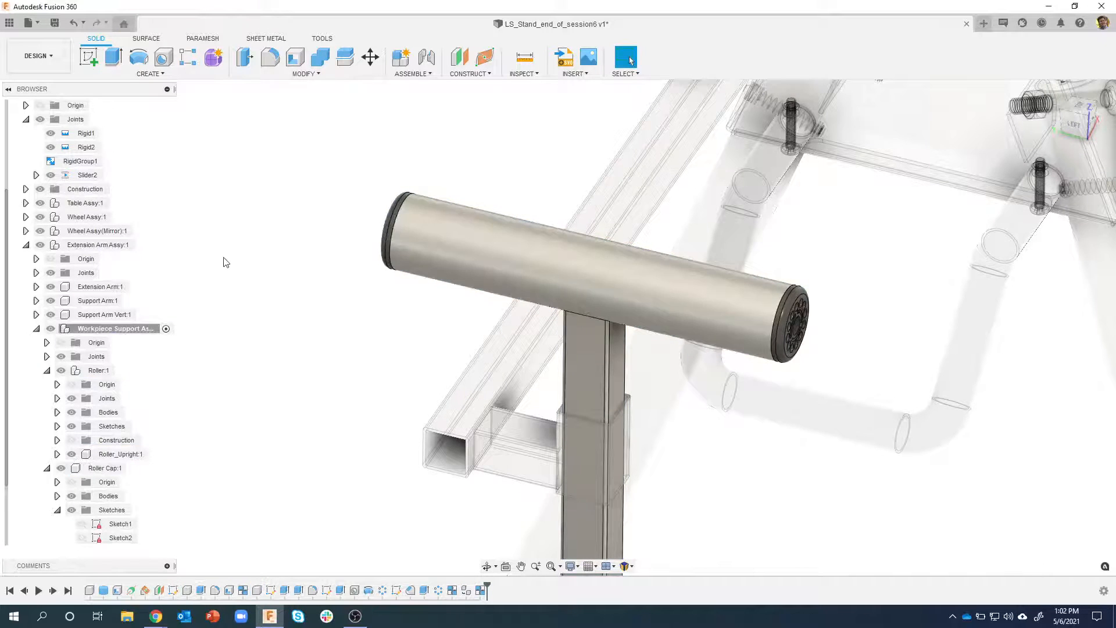
Slide the Roller up and down on its upright to check that both end caps travel with it
{"action": "left_click_drag", "start_coordinate": [518, 261], "coordinate": [587, 287]}
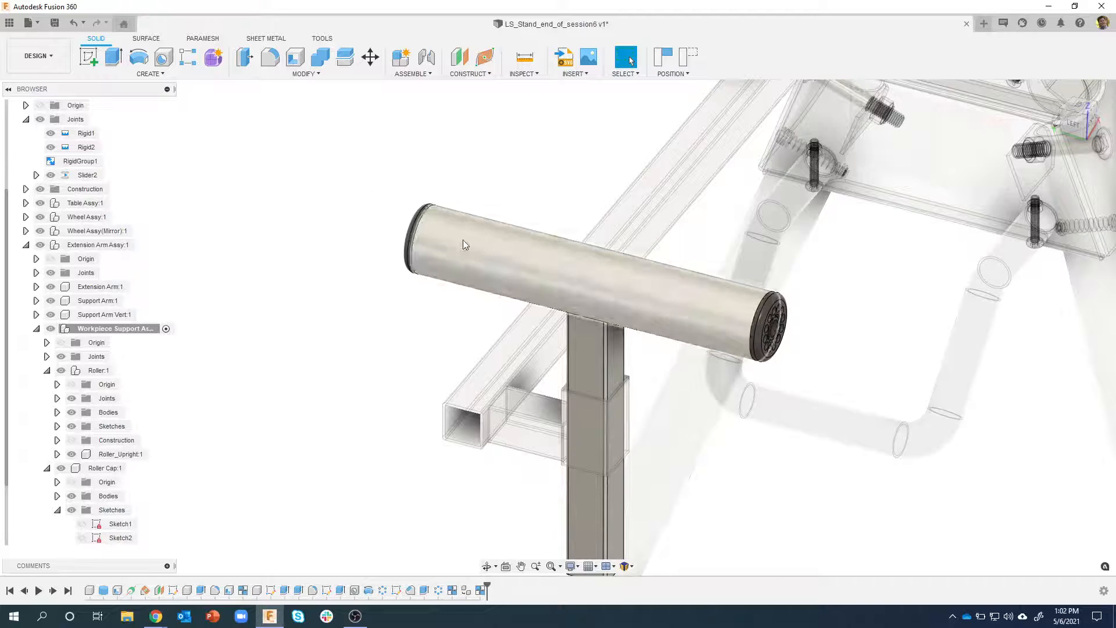
{"action": "middle_click_drag", "start_coordinate": [367, 178], "coordinate": [430, 224], "text": "shift"}
{"action": "middle_click_drag", "start_coordinate": [530, 223], "coordinate": [511, 221], "text": "shift"}
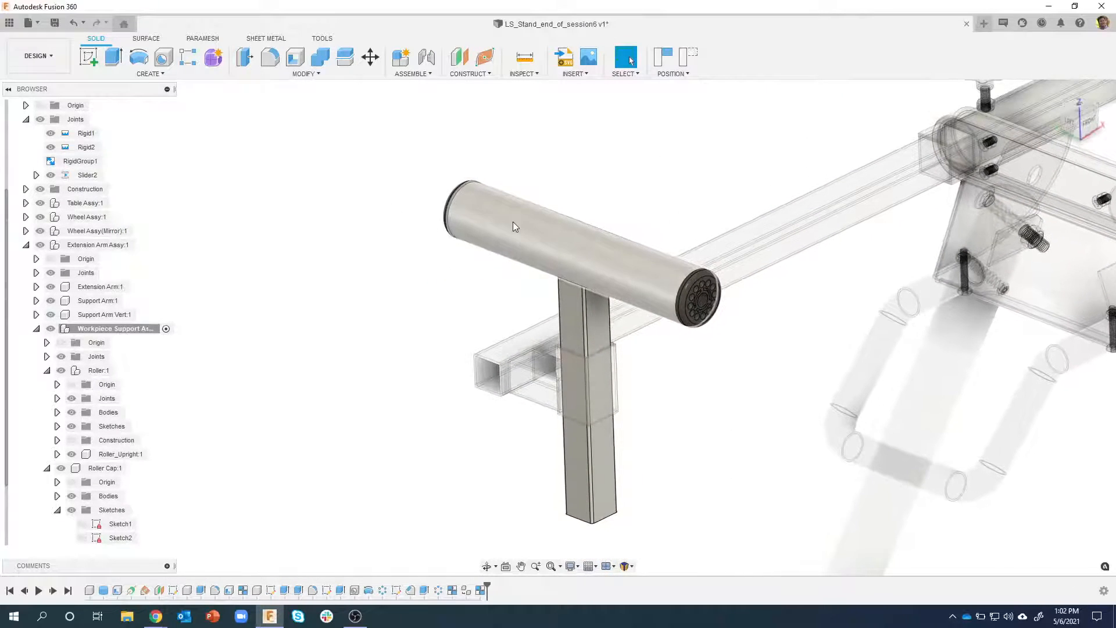
{"action": "left_click_drag", "start_coordinate": [530, 215], "coordinate": [540, 246]}
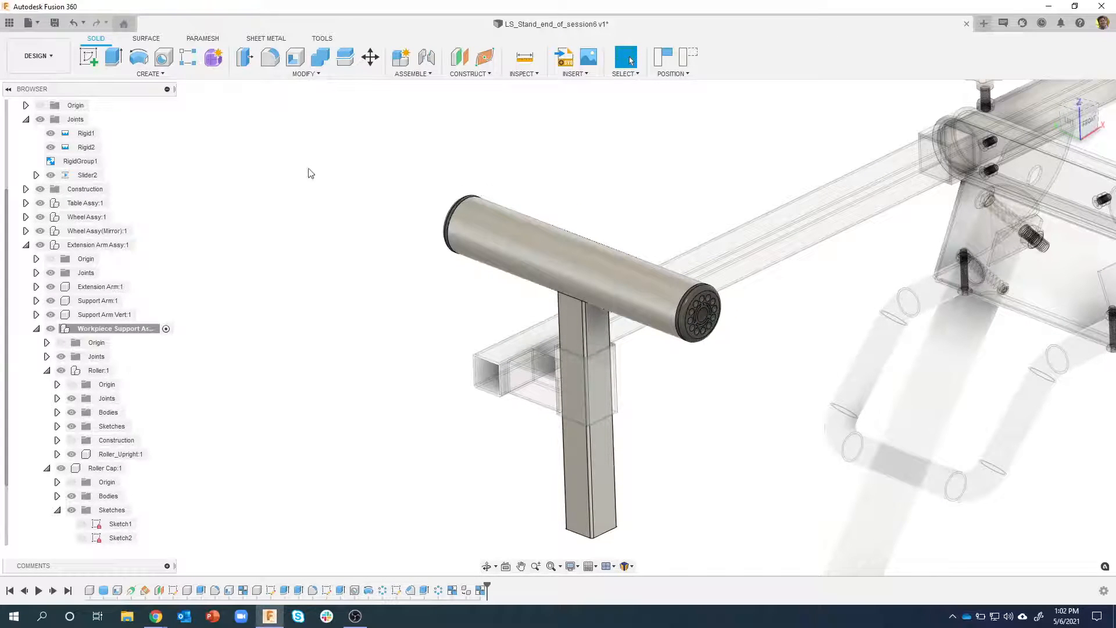
{"action": "middle_click_drag", "start_coordinate": [362, 161], "coordinate": [355, 145], "text": "shift"}
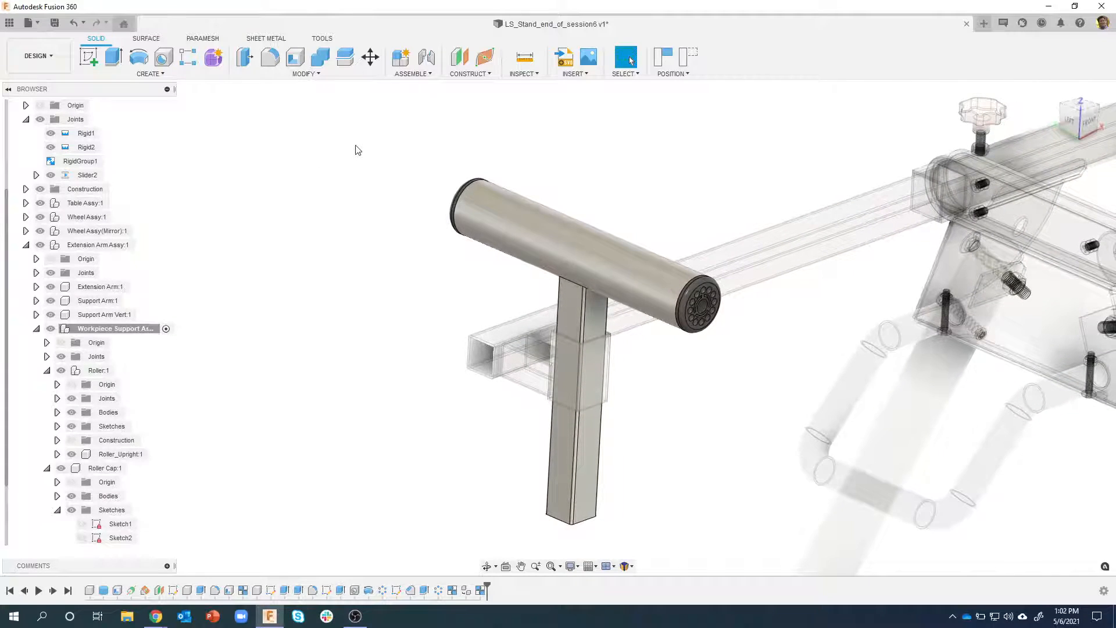